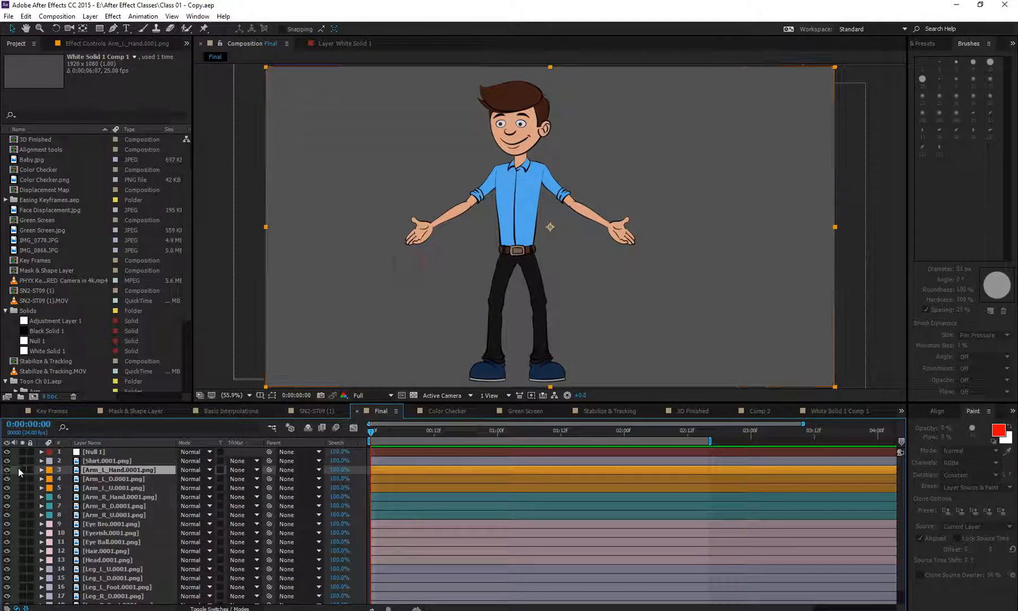
- Solo the Arm_L_Hand.0001.png and Arm_L_D.0001.png layers in turn to identify which body part each holds
click(18, 467)
click(22, 469)
click(22, 471)
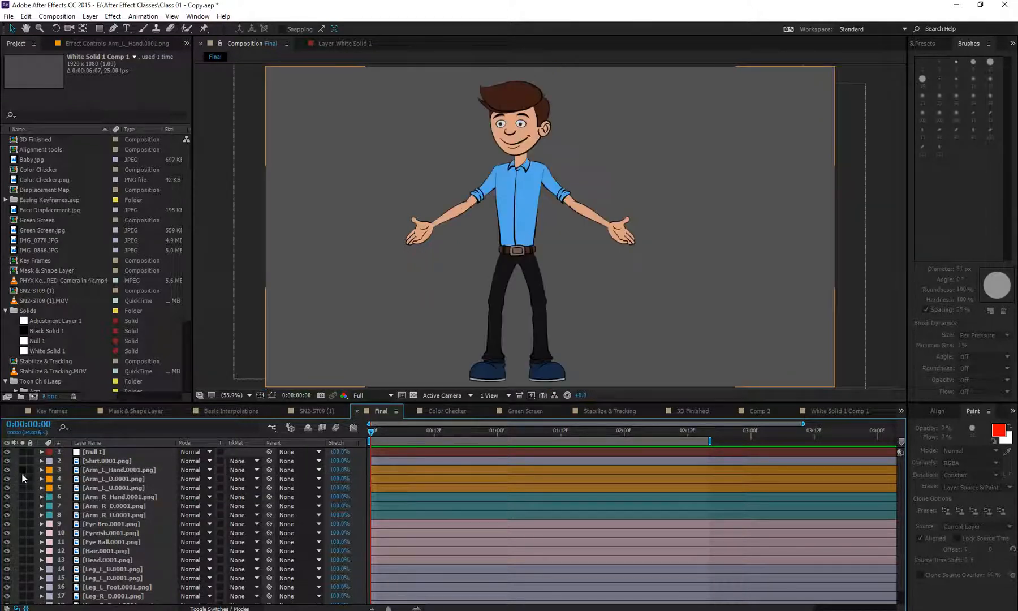
click(22, 478)
click(23, 478)
- Try moving the Arm_L_Hand.0001.png layer away from the forearm, and undo the move
click(129, 470)
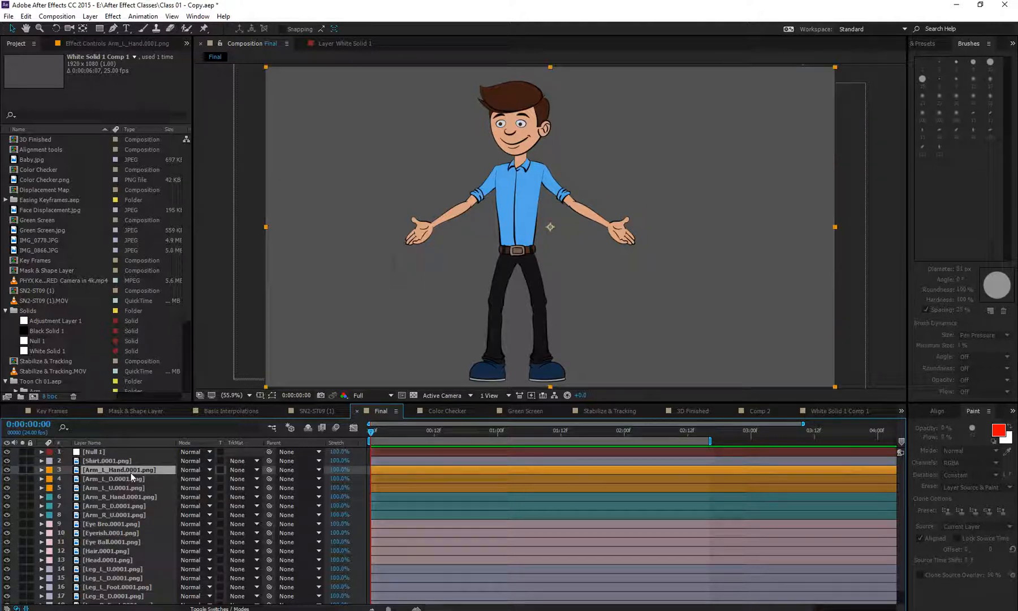
drag(443, 244, 466, 264)
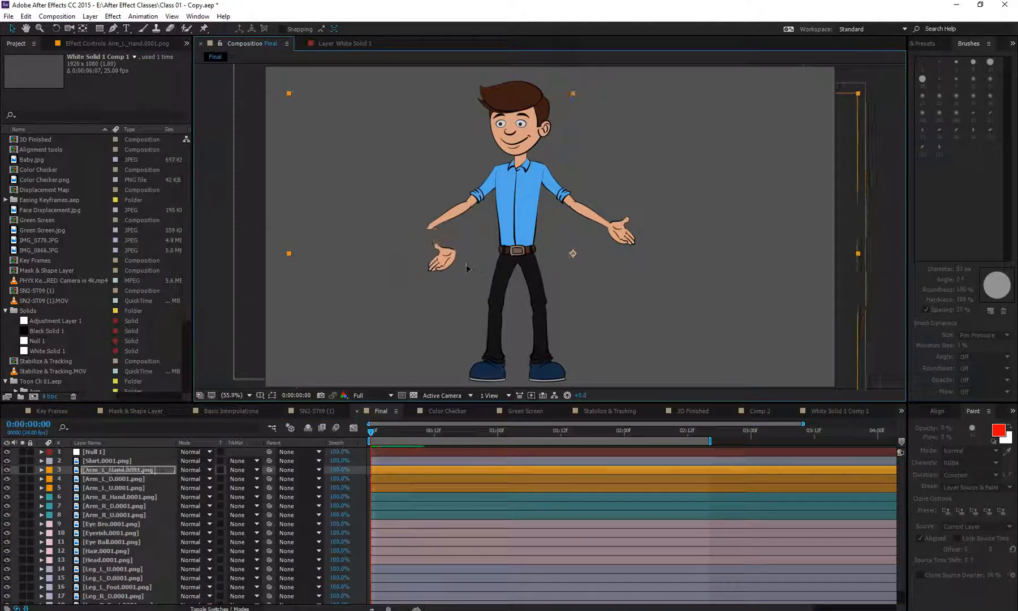
key(ctrl+z)
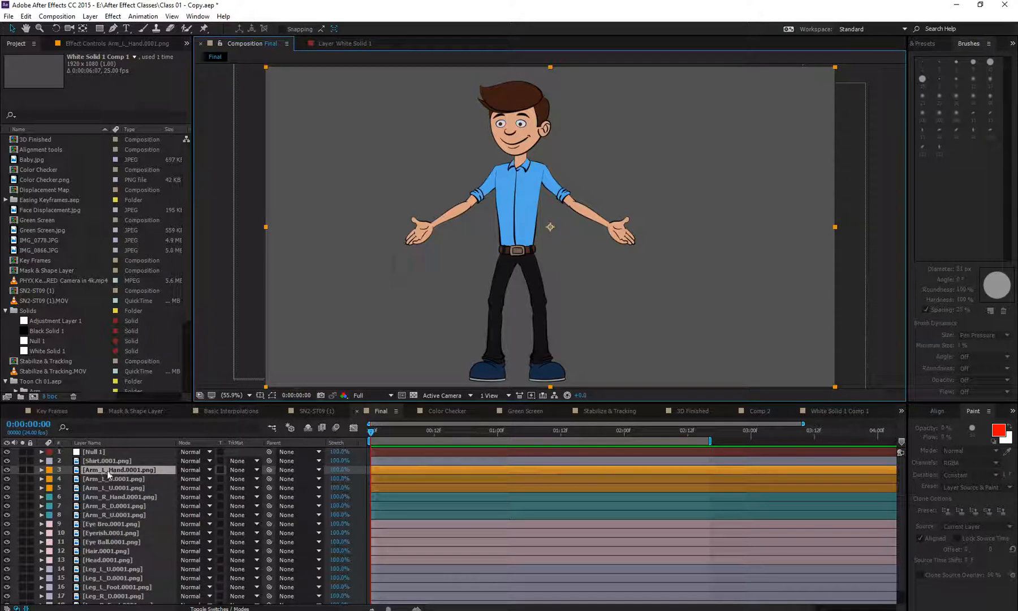
- Solo the left hand, left forearm and left upper arm layers one after another to check each part
click(21, 470)
click(22, 470)
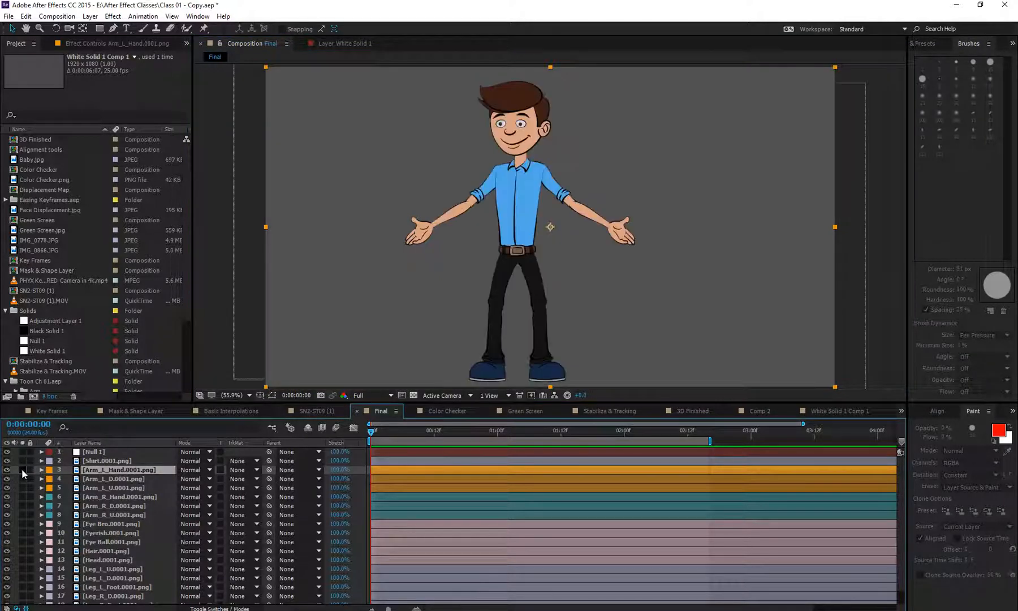
click(105, 479)
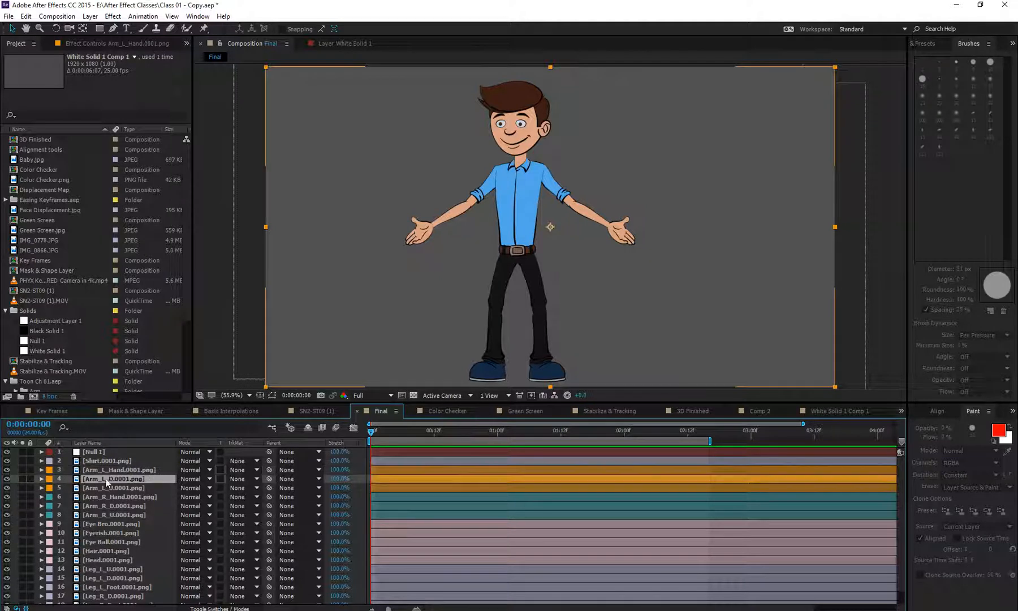
click(24, 478)
click(23, 478)
click(21, 487)
click(21, 487)
- Parent Arm_L_Hand.0001.png to Arm_L_D.0001.png, and Arm_L_D.0001.png to Arm_L_U.0001.png
click(136, 470)
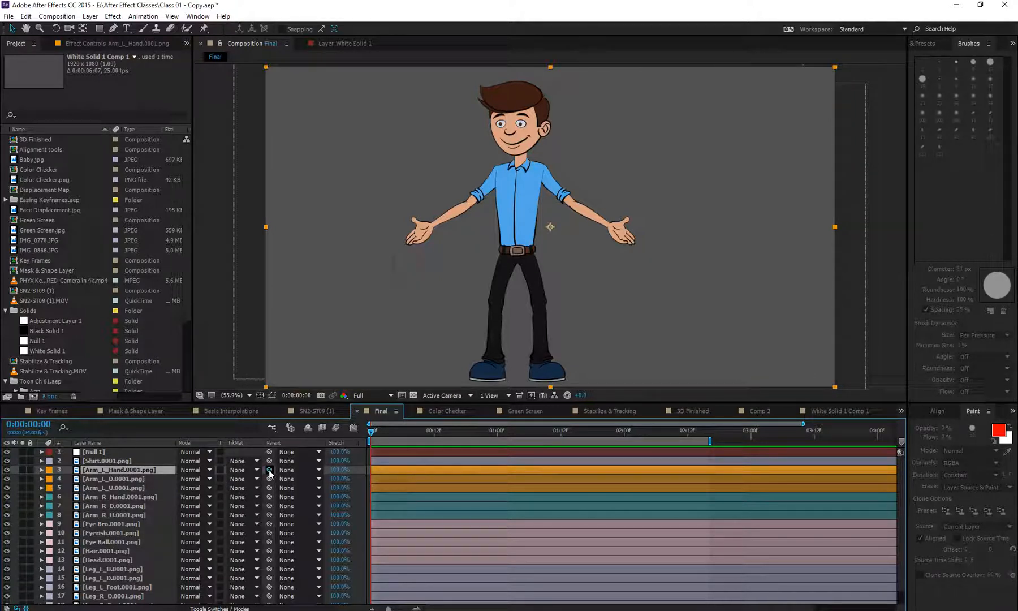
drag(269, 469, 124, 480)
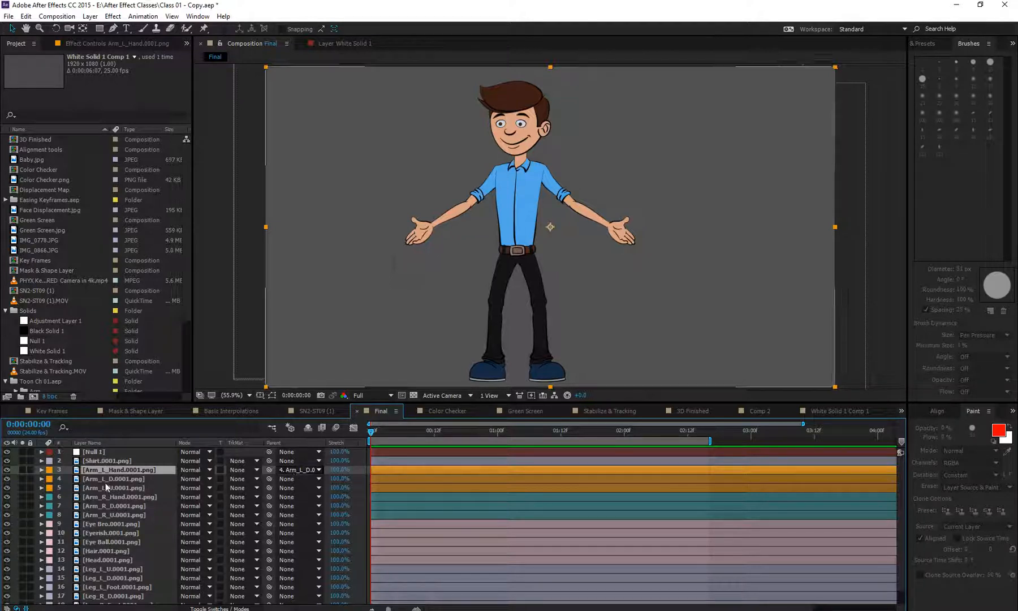
click(142, 479)
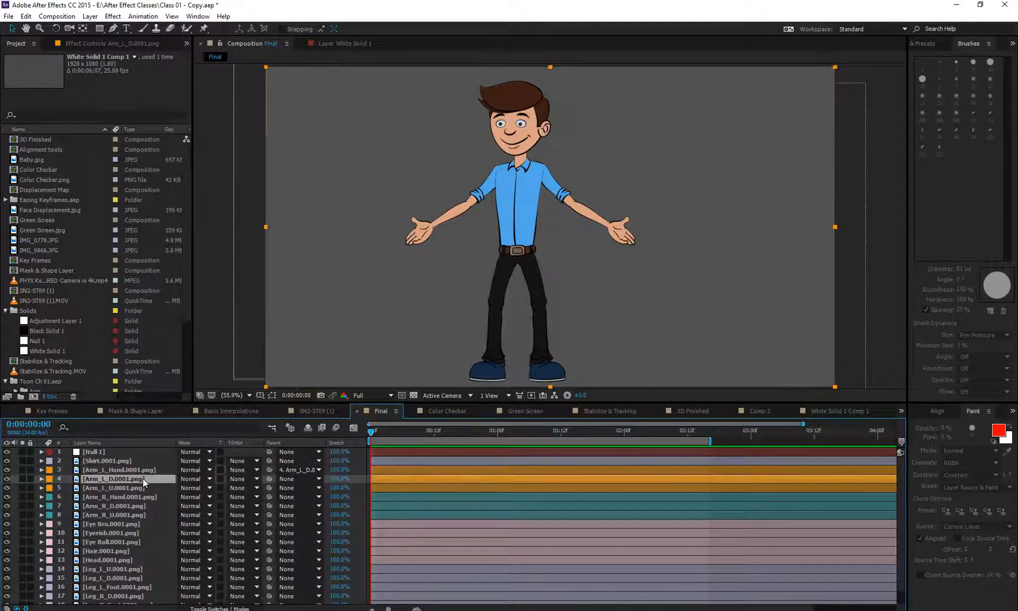
click(297, 479)
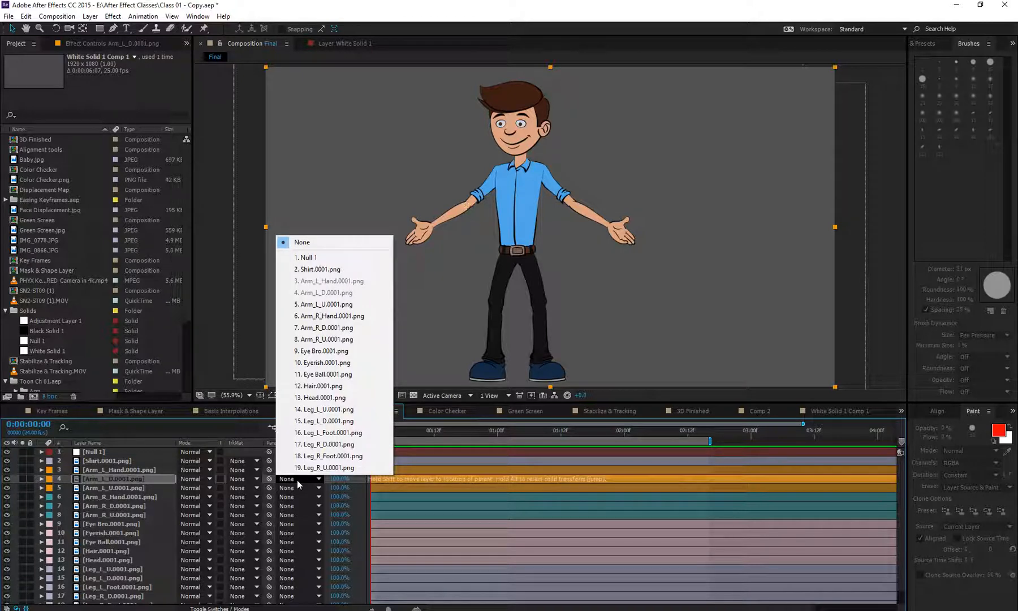
click(349, 306)
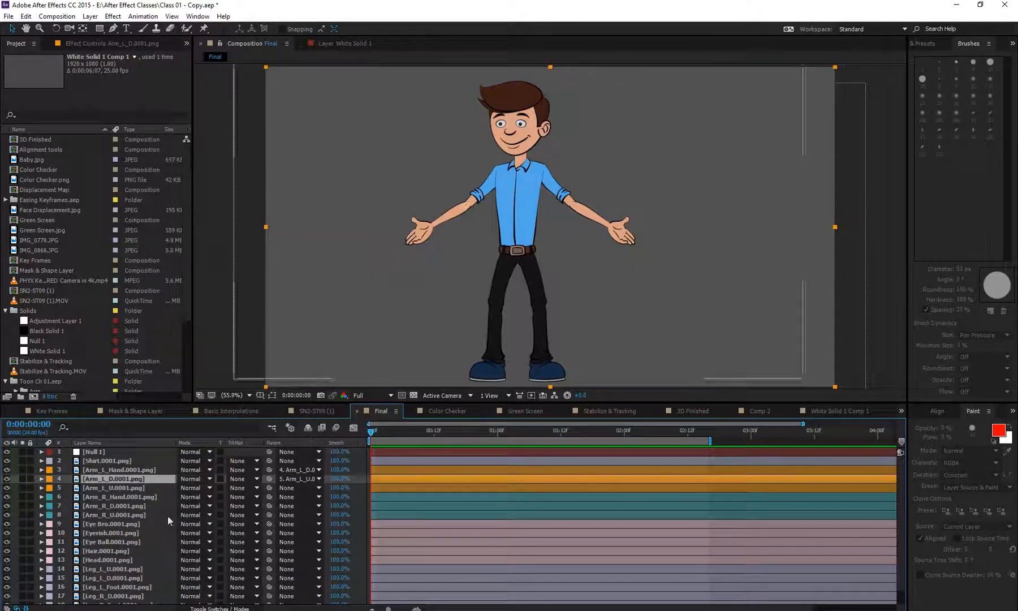
- Test the parenting by moving the Arm_L_U.0001.png and Arm_L_D.0001.png layers, undoing each move
click(115, 486)
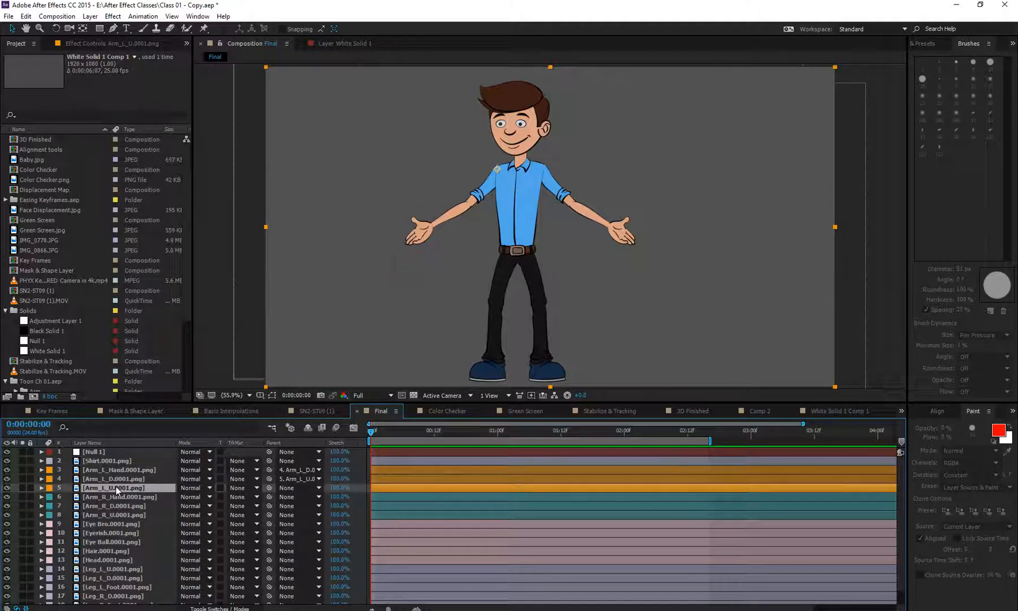
drag(490, 188, 452, 175)
key(ctrl+z)
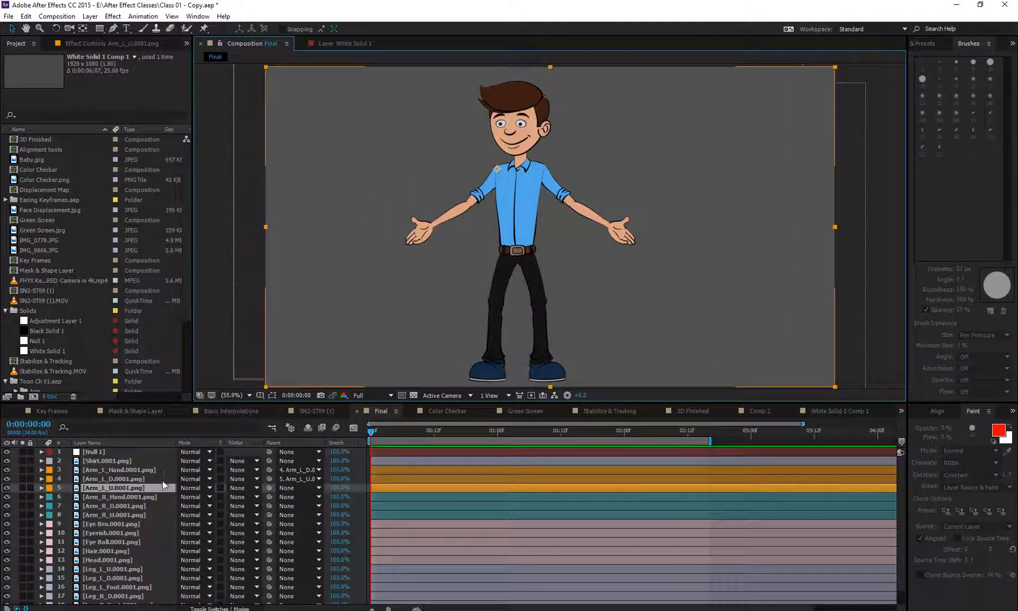
click(162, 481)
drag(459, 213, 454, 192)
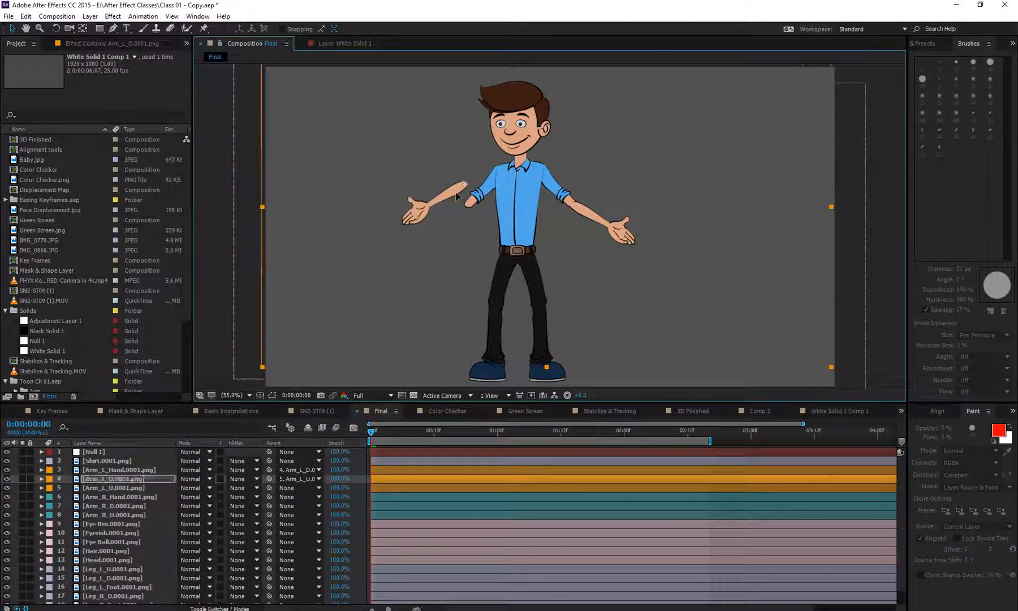
key(ctrl+z)
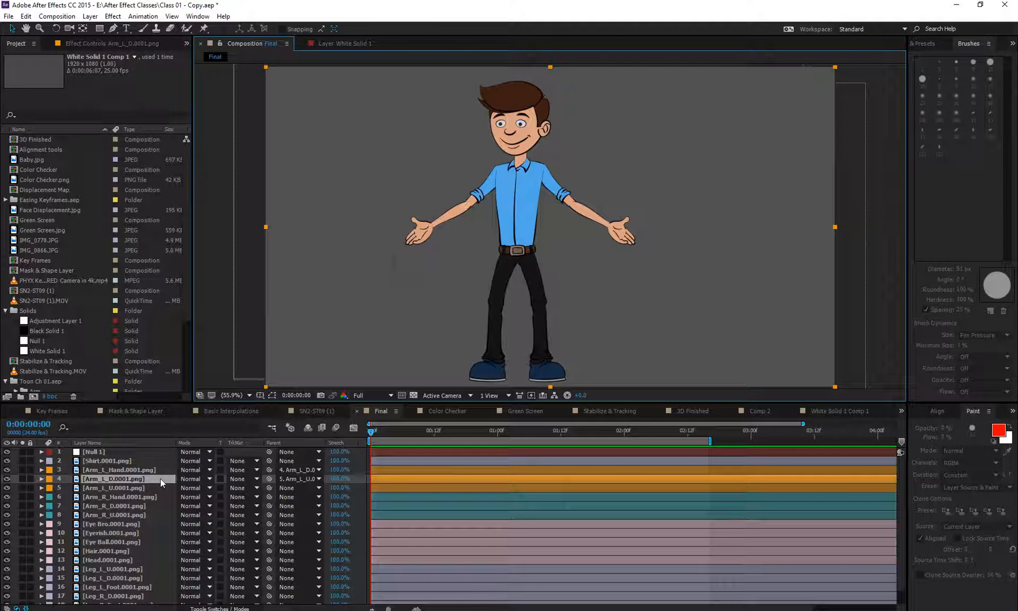
- Rotate the Arm_L_D.0001.png forearm layer upward and try rotating the Arm_L_U.0001.png upper arm layer
key(w)
drag(459, 217, 446, 195)
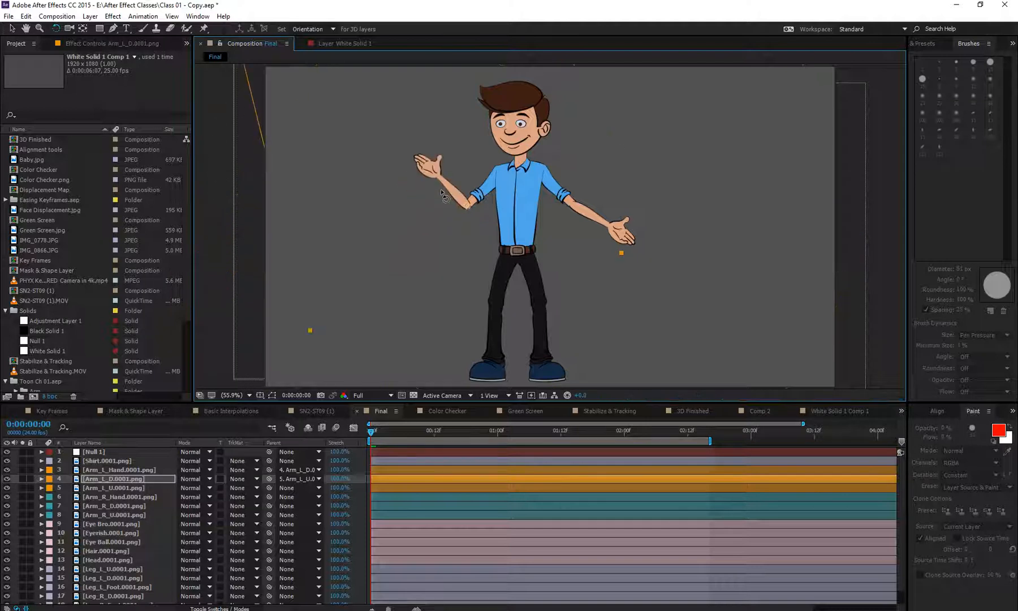
click(121, 470)
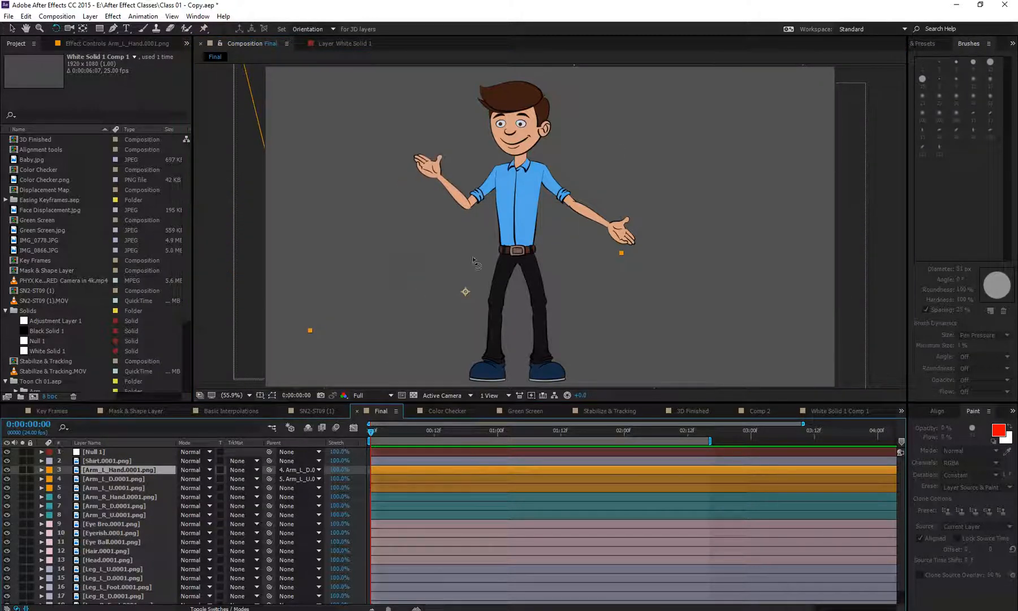
click(113, 488)
drag(464, 217, 453, 244)
- Undo the arm rotations and the parent links of the left hand and left forearm layers
key(ctrl+z)
key(ctrl+z)
key(ctrl+z)
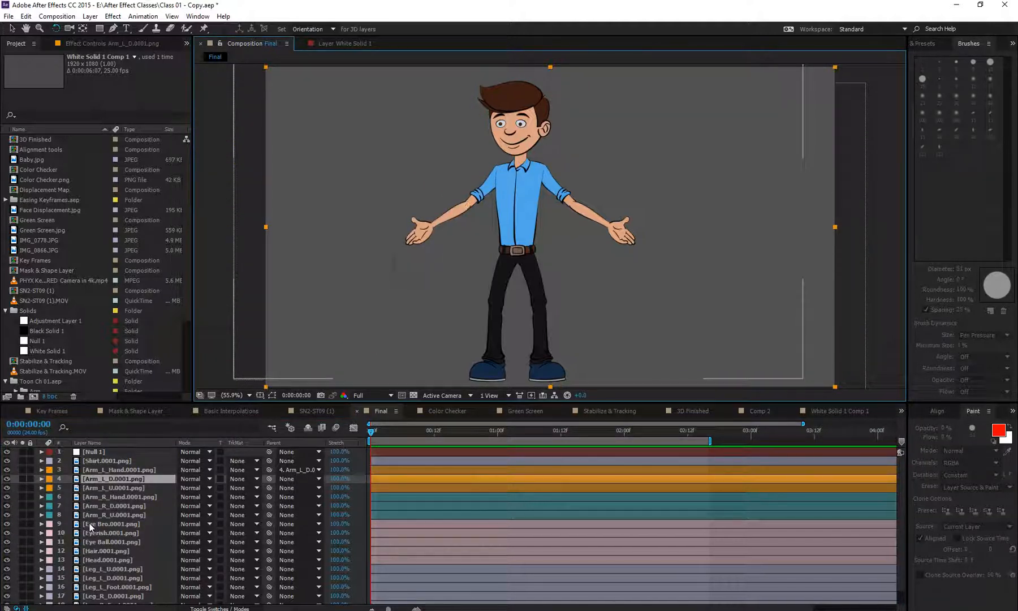
key(ctrl+z)
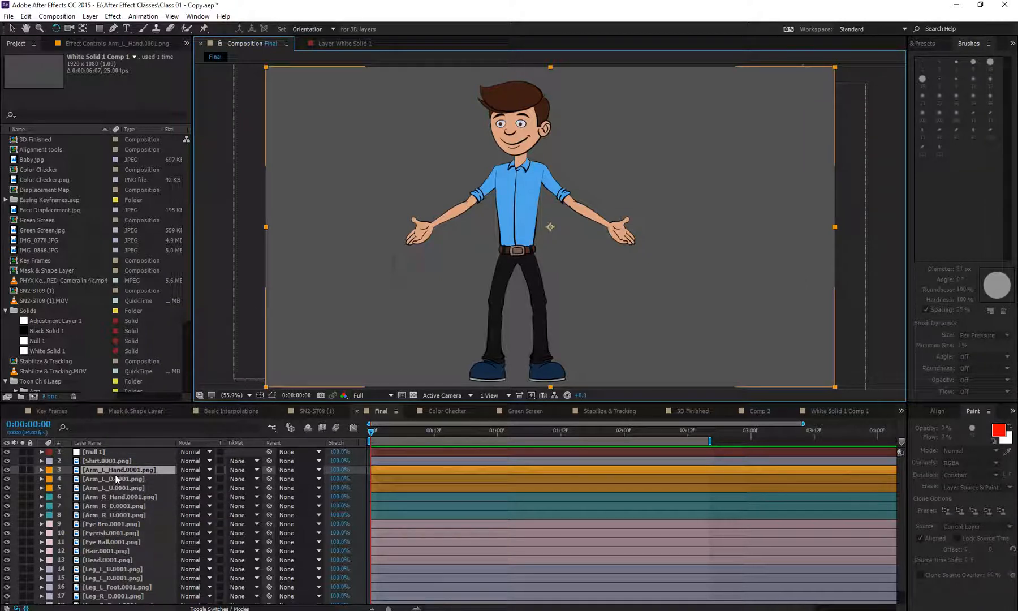
- Try moving the Null 1 layer from beside the hand onto the character's legs
click(123, 460)
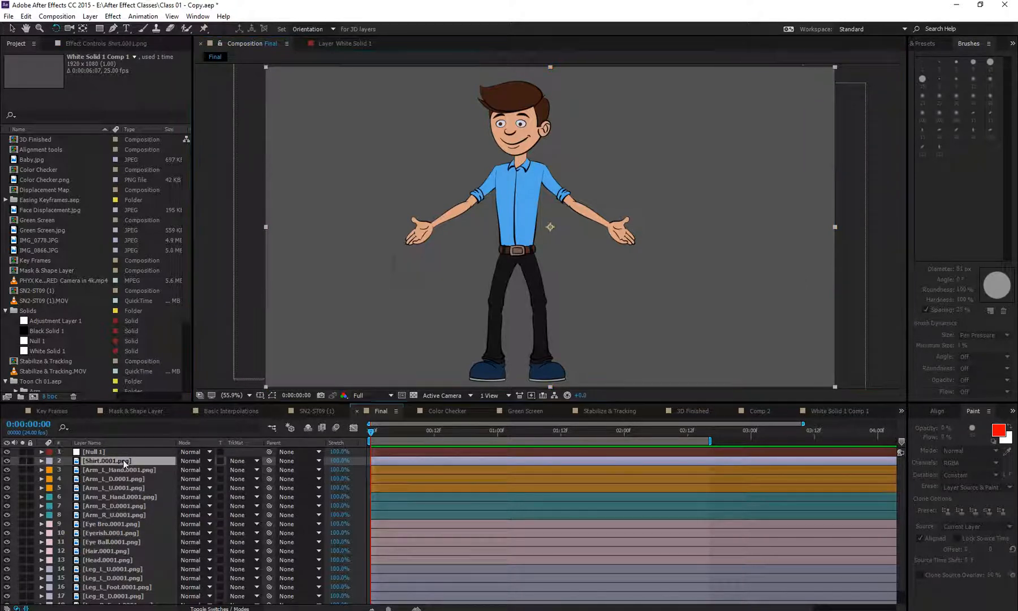
click(120, 452)
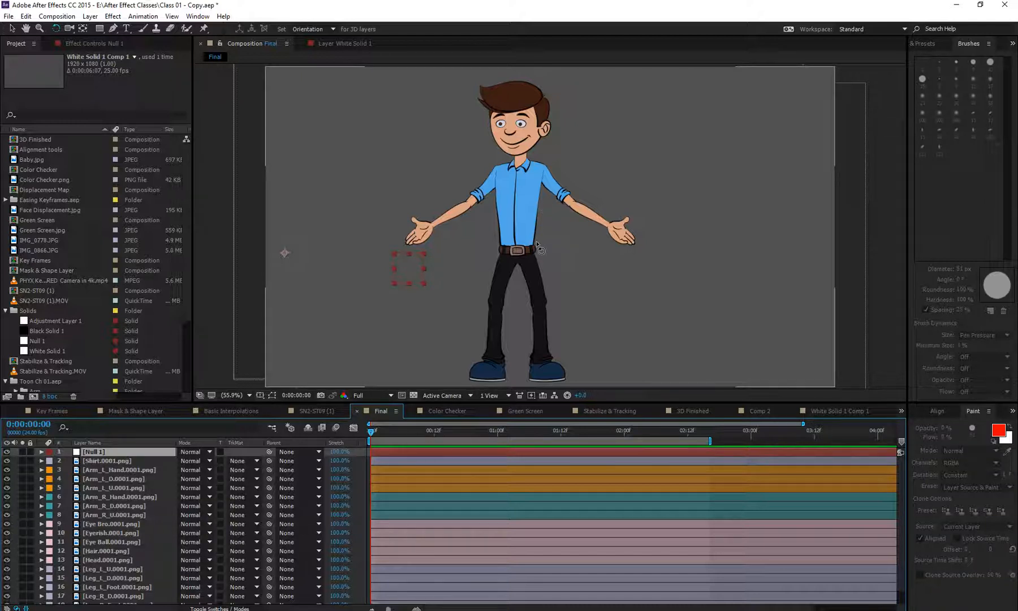
key(v)
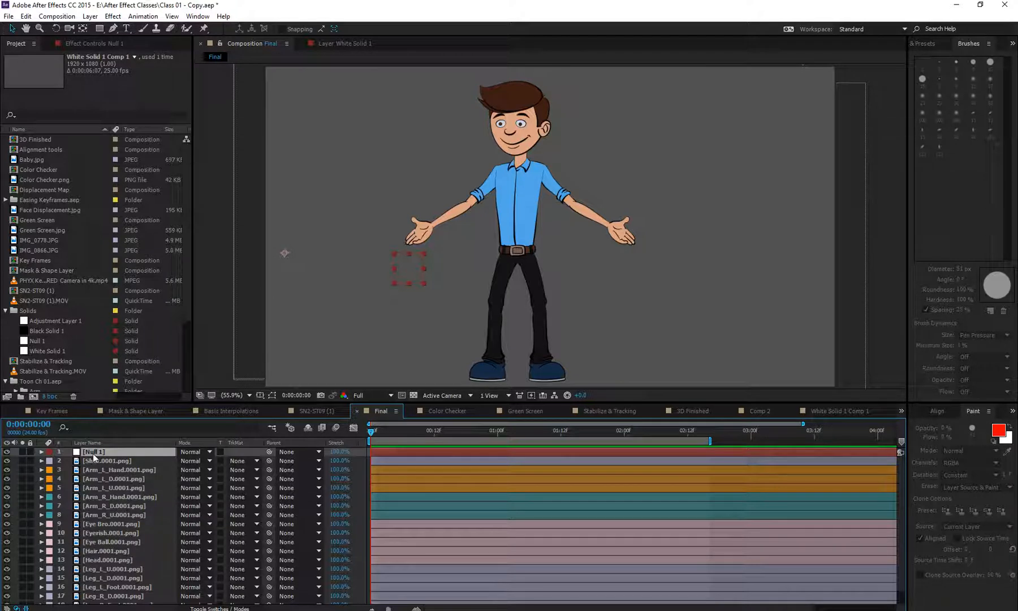
click(408, 251)
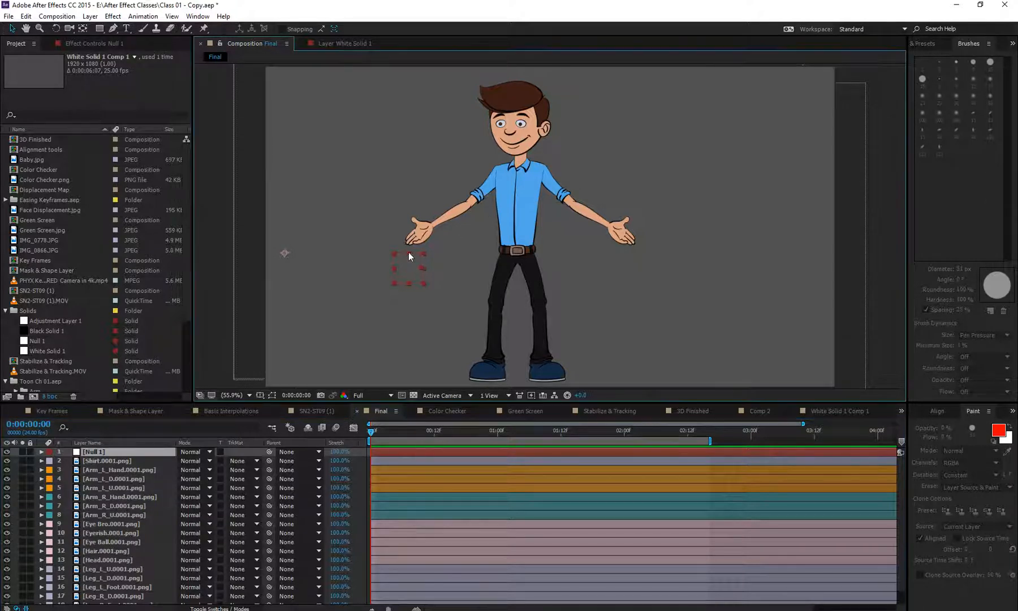
drag(393, 252, 454, 259)
key(ctrl+z)
drag(284, 253, 383, 270)
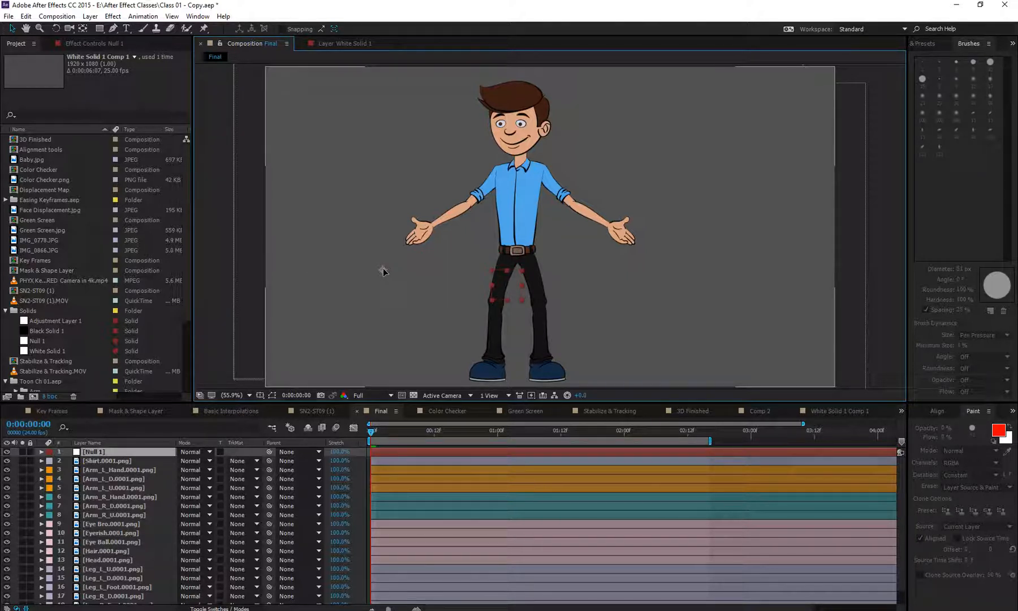
- Delete the Null 1 layer and add a new null object to the Final composition
click(98, 453)
key(Delete)
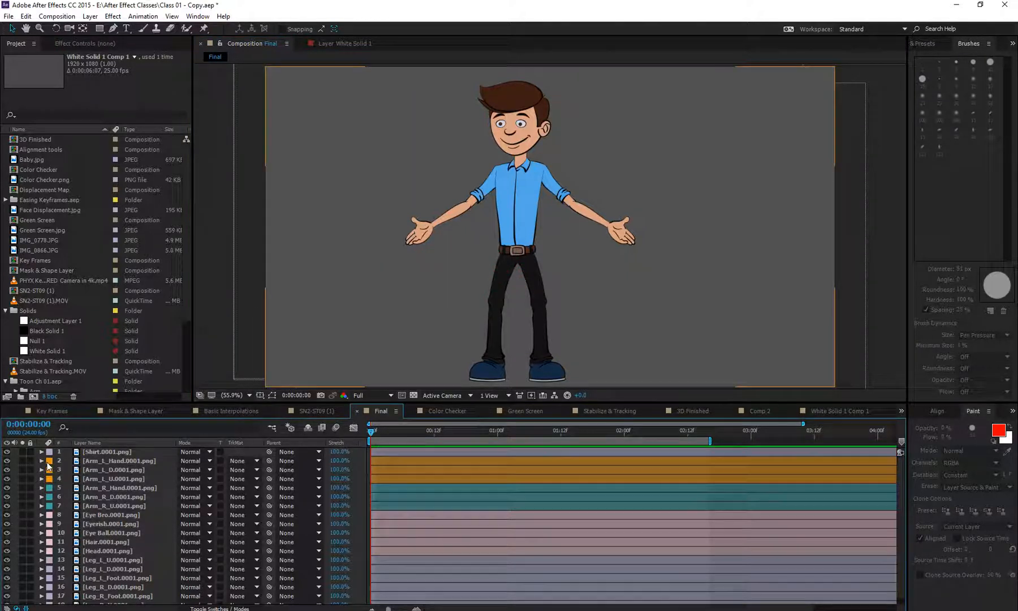
right_click(14, 470)
mouse_move(40, 478)
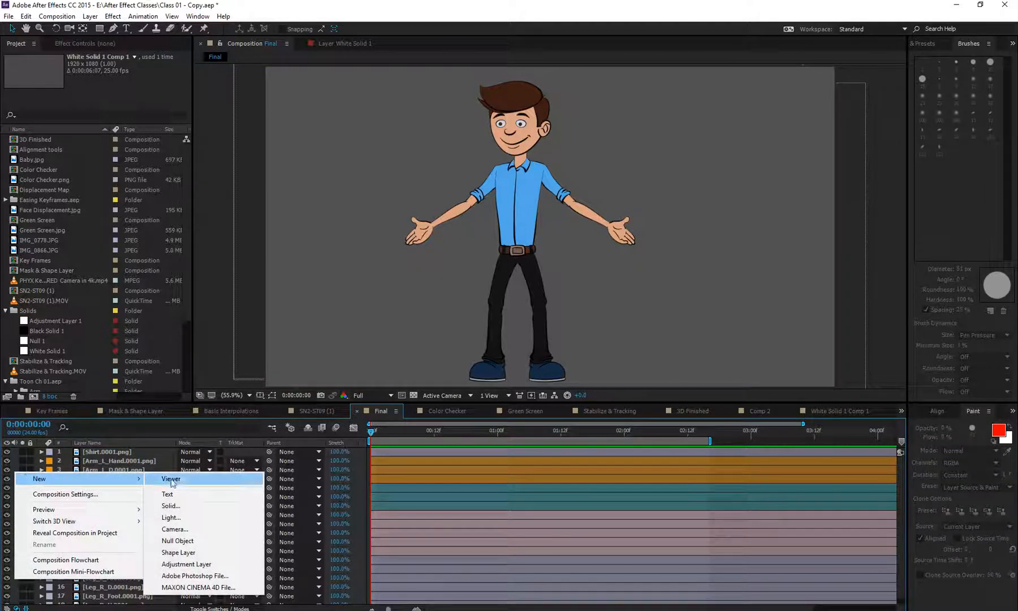
click(199, 538)
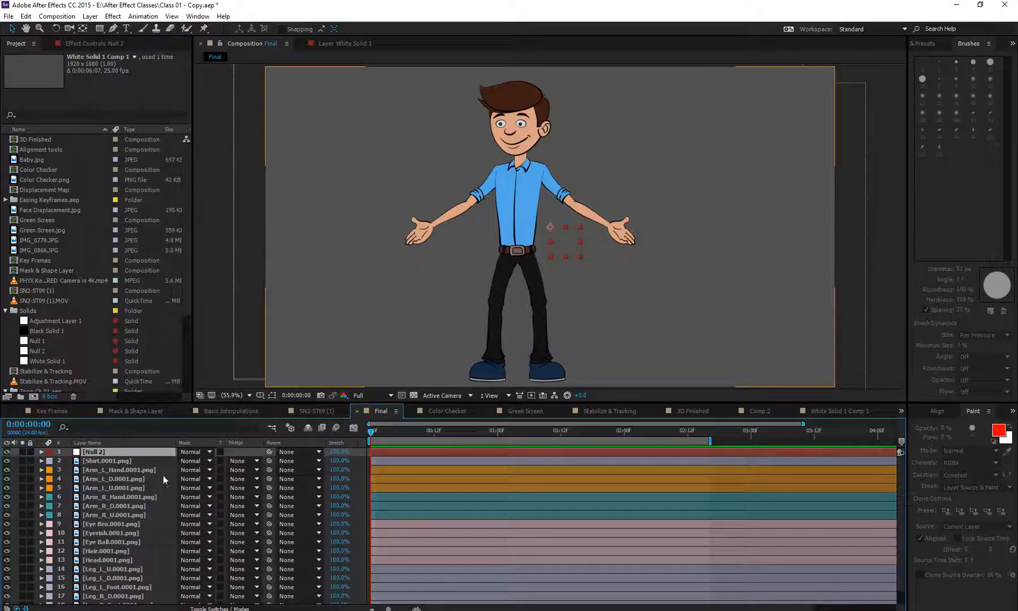
- Try parenting all layers from Shirt.0001.png through Leg_L_U.0001.png to Null 2, undoing it each time and clearing the selection
click(130, 462)
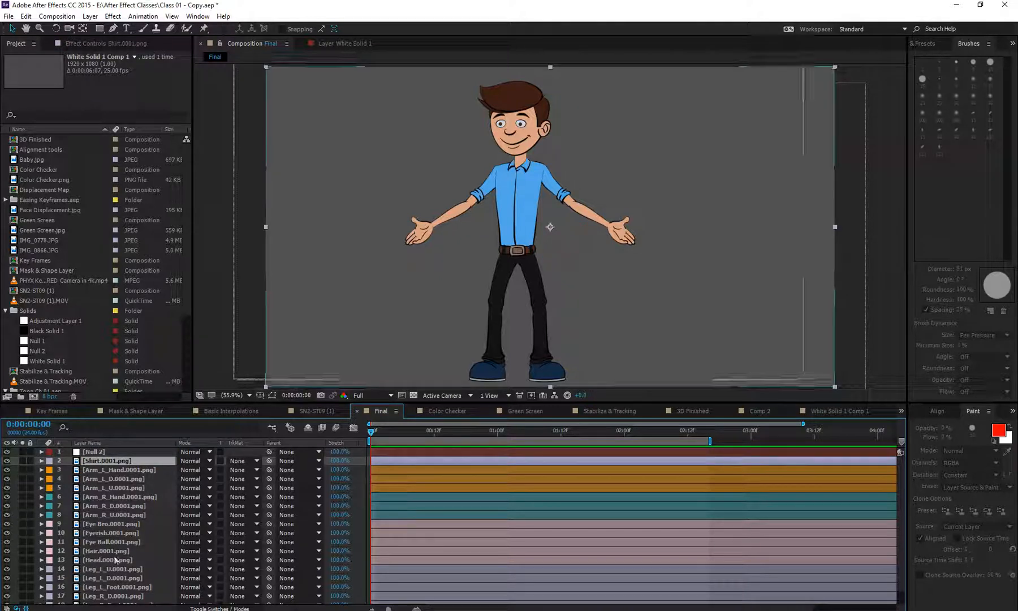
shift+click(142, 570)
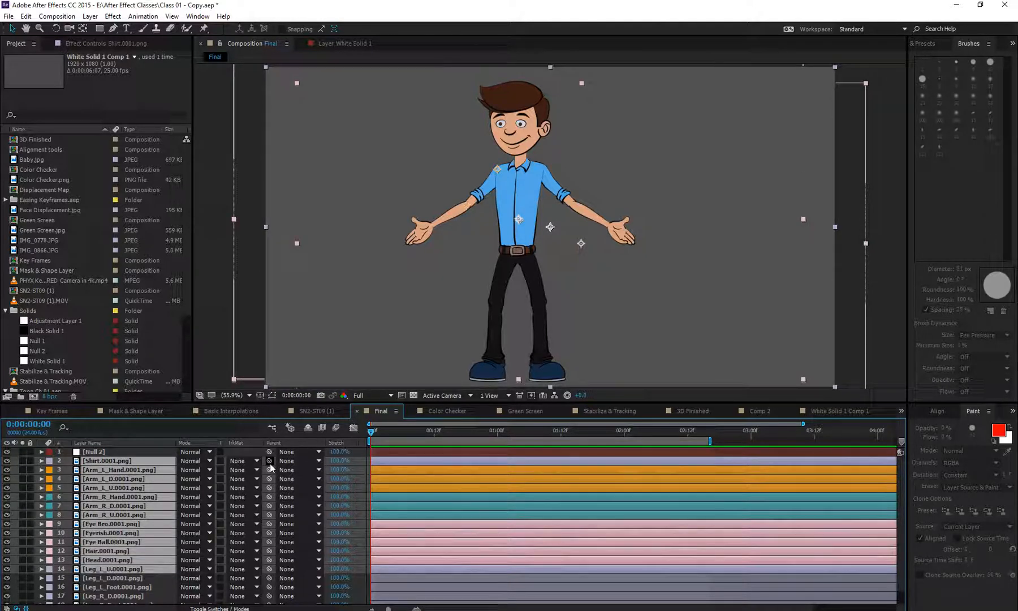
drag(270, 463, 127, 453)
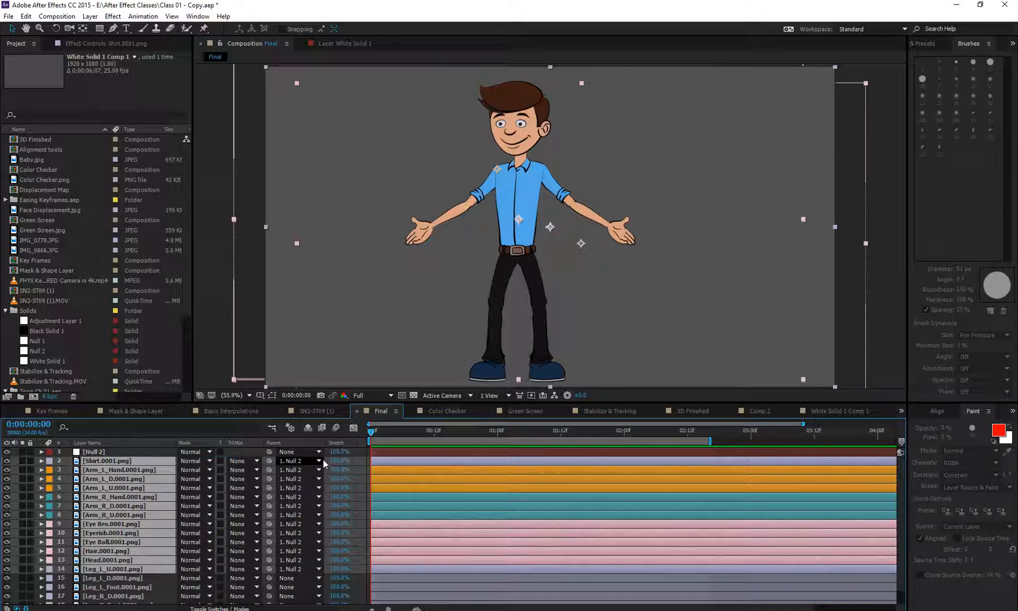
key(ctrl+z)
click(306, 459)
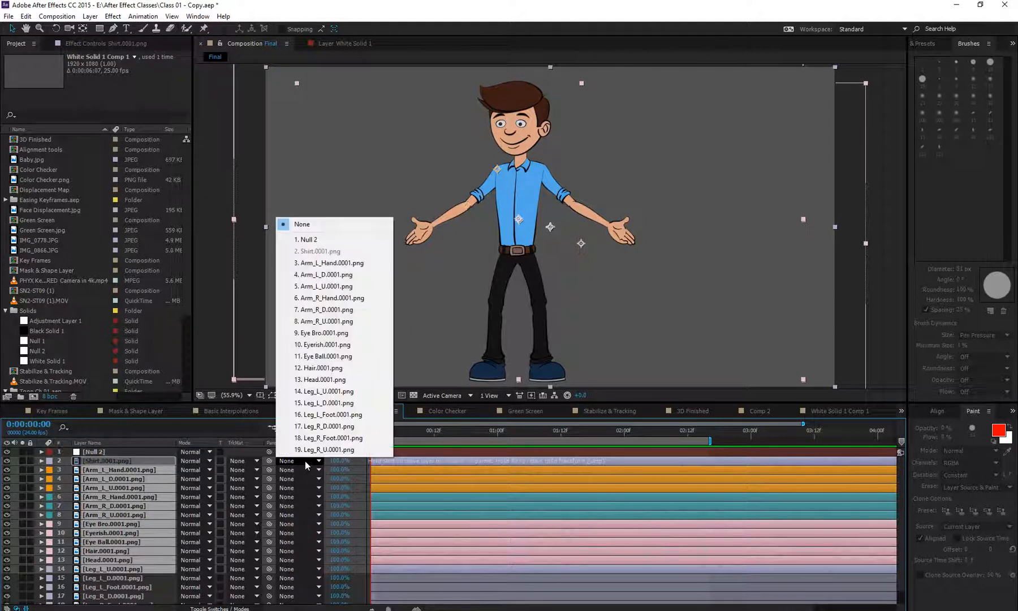
click(323, 239)
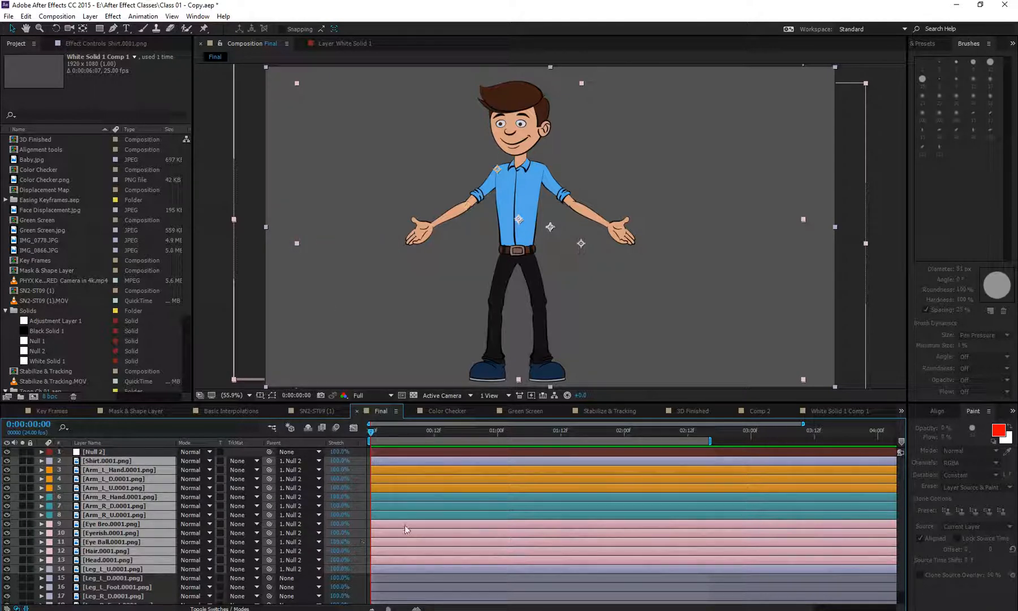
key(ctrl+z)
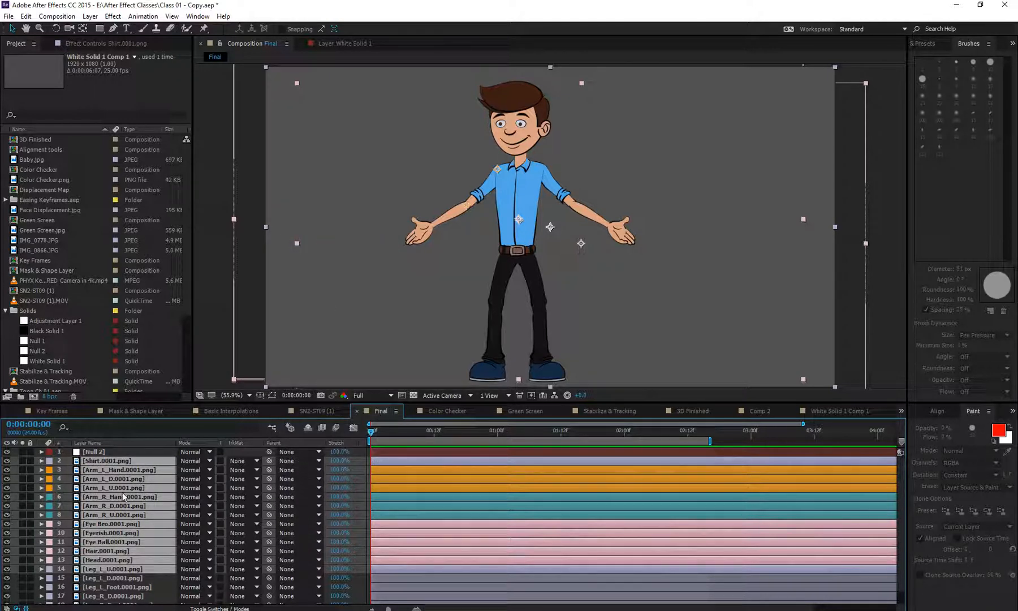
click(18, 483)
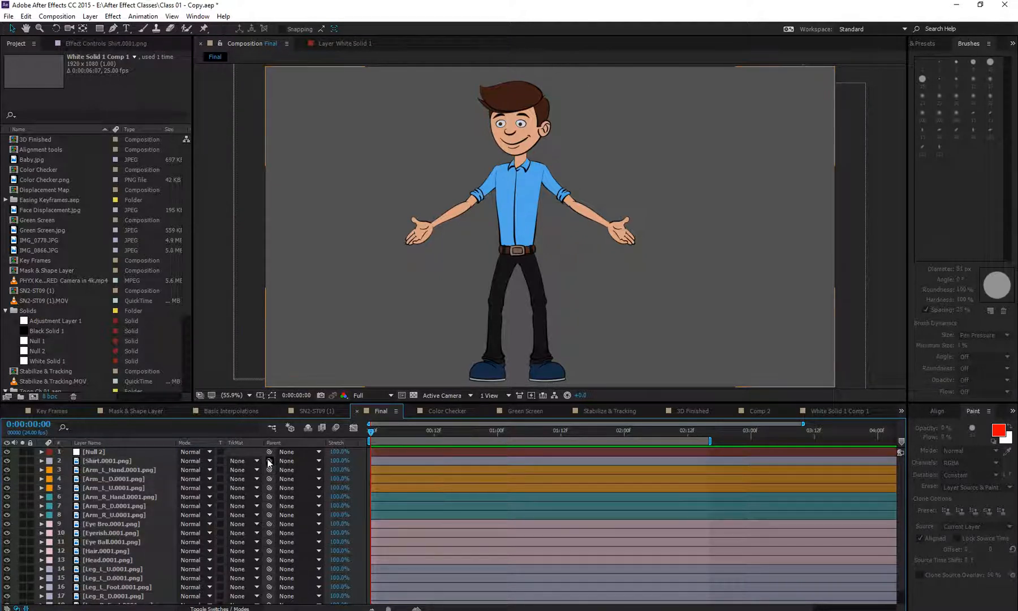
mouse_move(270, 462)
mouse_down()
mouse_move(85, 471)
mouse_move(124, 469)
mouse_move(103, 461)
mouse_move(268, 463)
mouse_up()
drag(197, 462, 119, 462)
drag(276, 461, 14, 469)
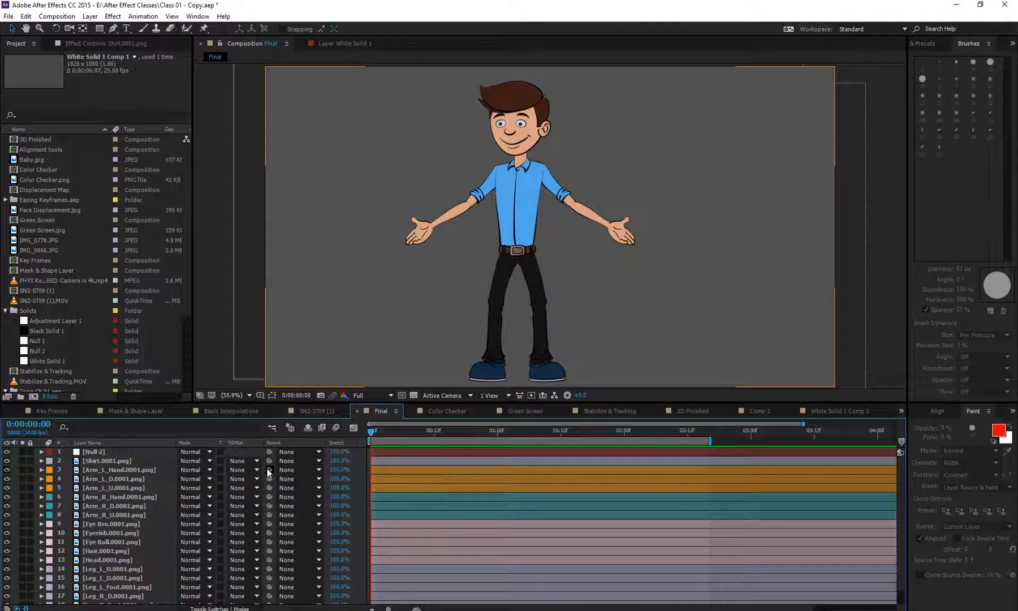
- Try moving the Arm_L_Hand, Arm_L_D and Arm_L_U layers one at a time on the character, undoing each move
click(150, 451)
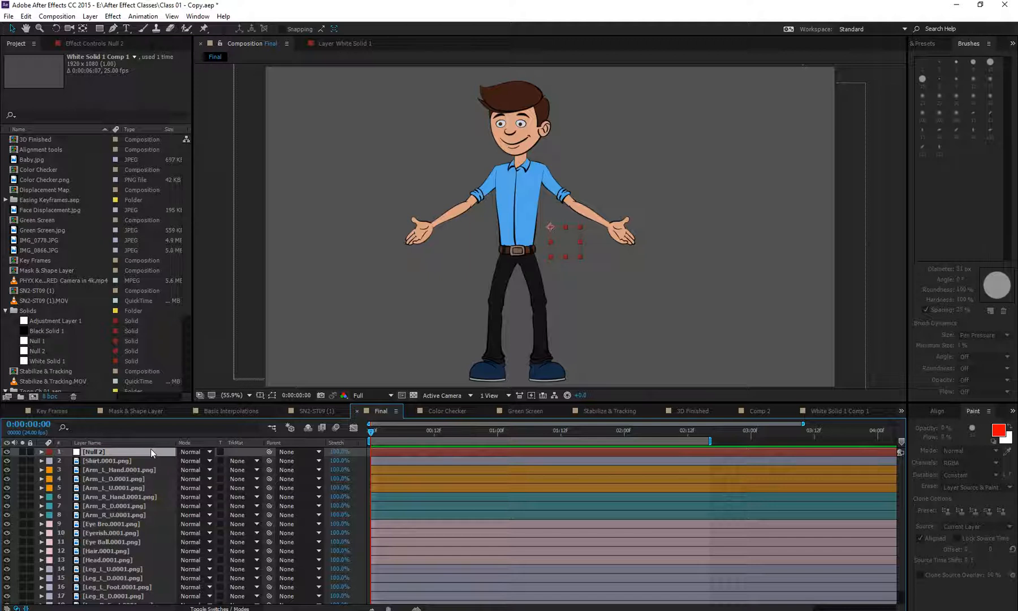
click(133, 473)
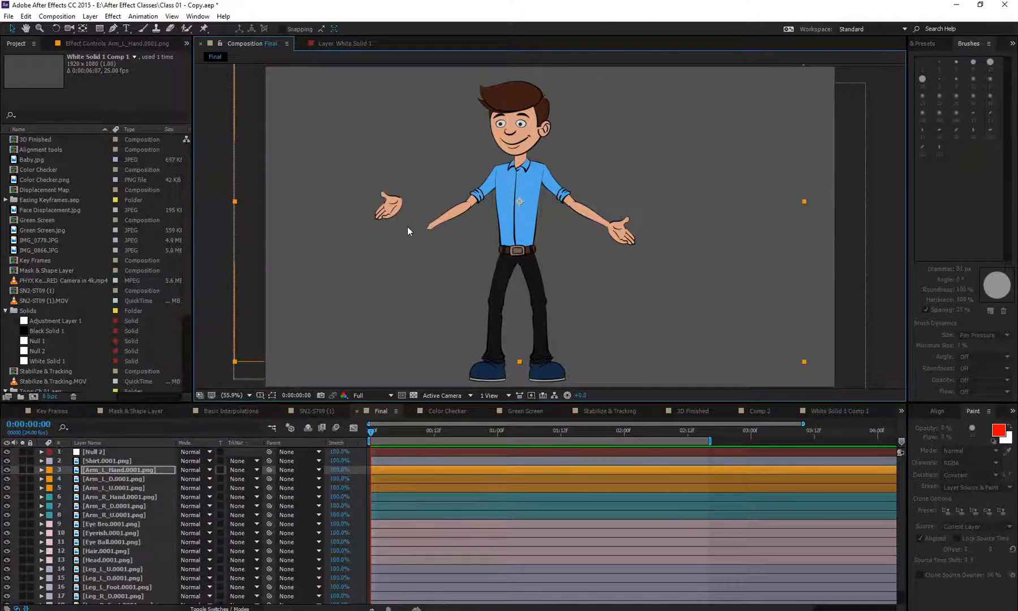
click(161, 477)
drag(460, 215, 437, 192)
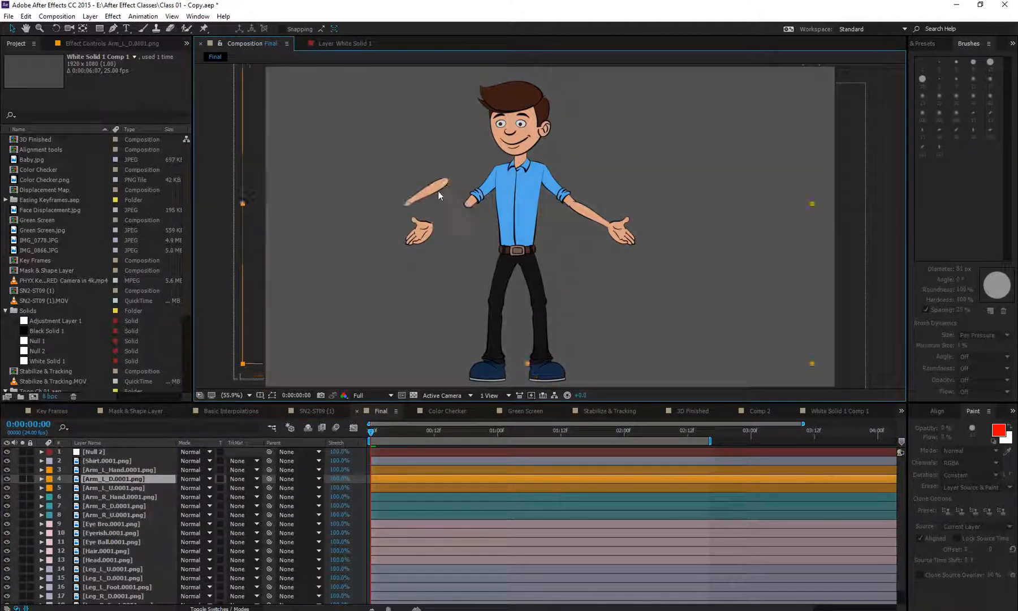
key(ctrl+z)
click(140, 489)
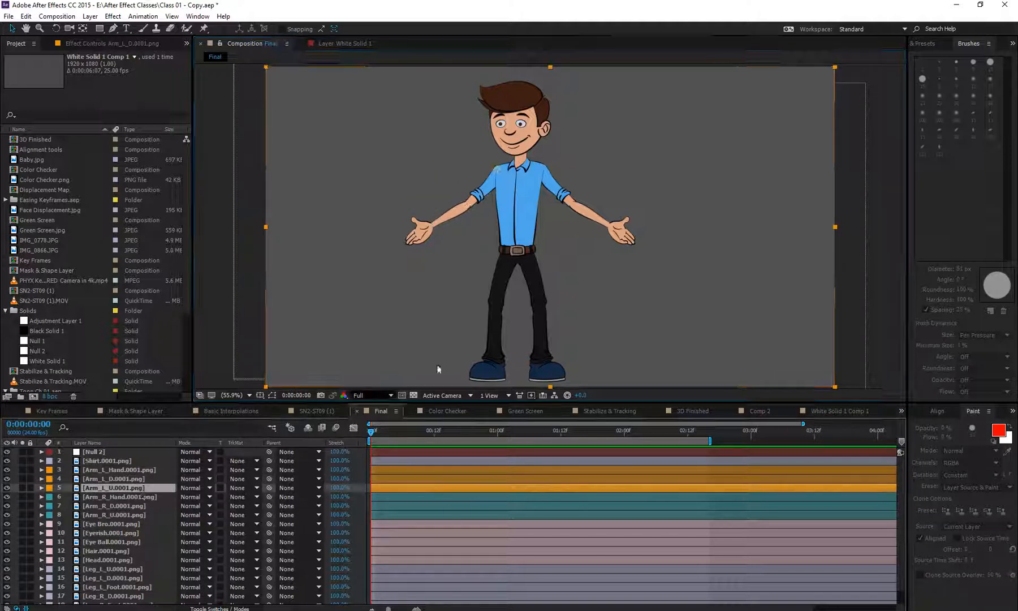
drag(483, 187, 469, 179)
key(ctrl+z)
key(ctrl+z)
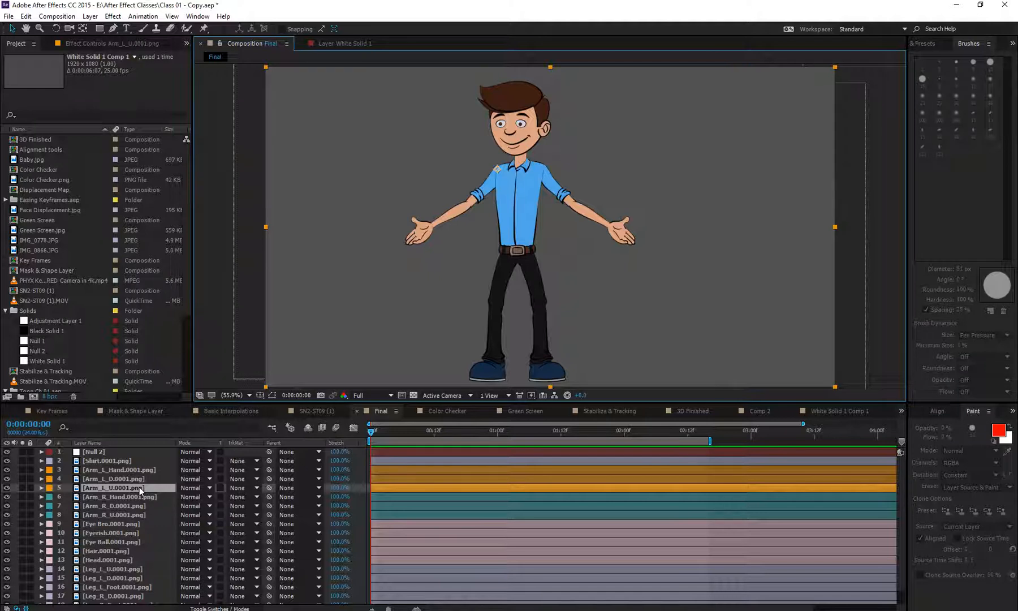
- Reveal the Rotation property of the Arm_L_Hand, Arm_L_D and Arm_L_U layers and clear the selection
shift+click(141, 469)
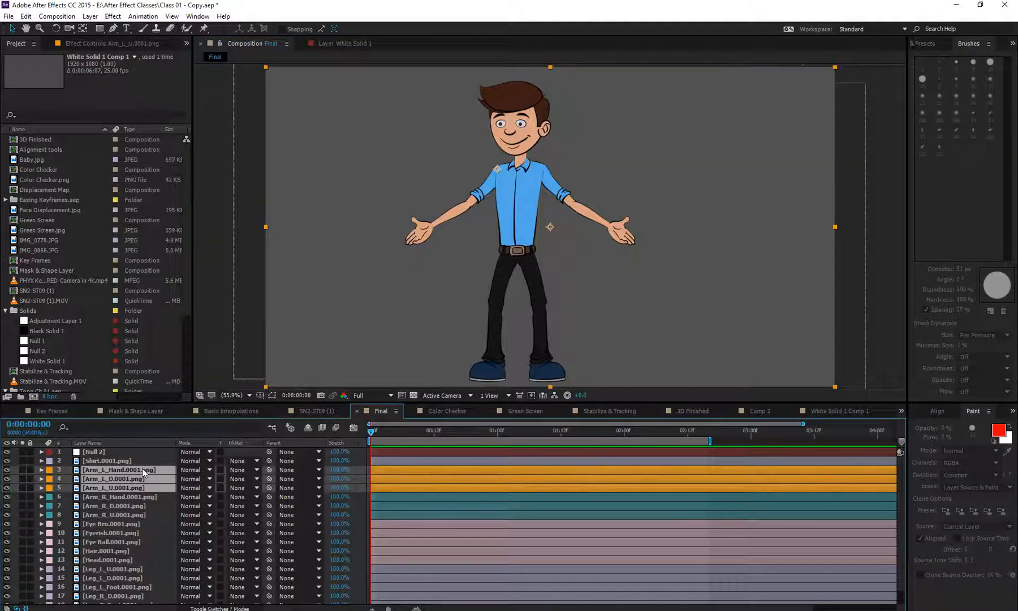
key(r)
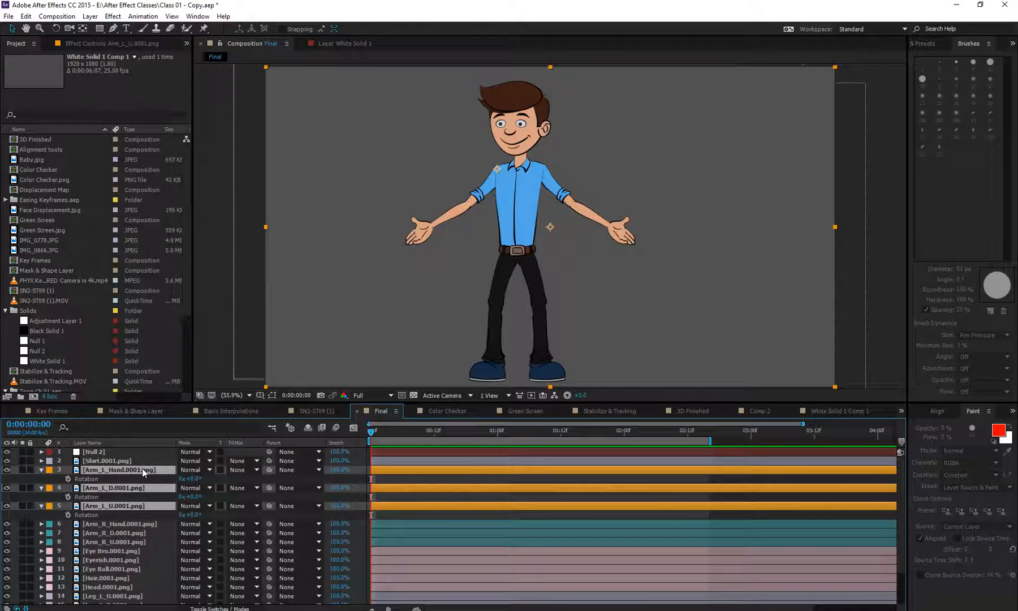
click(59, 479)
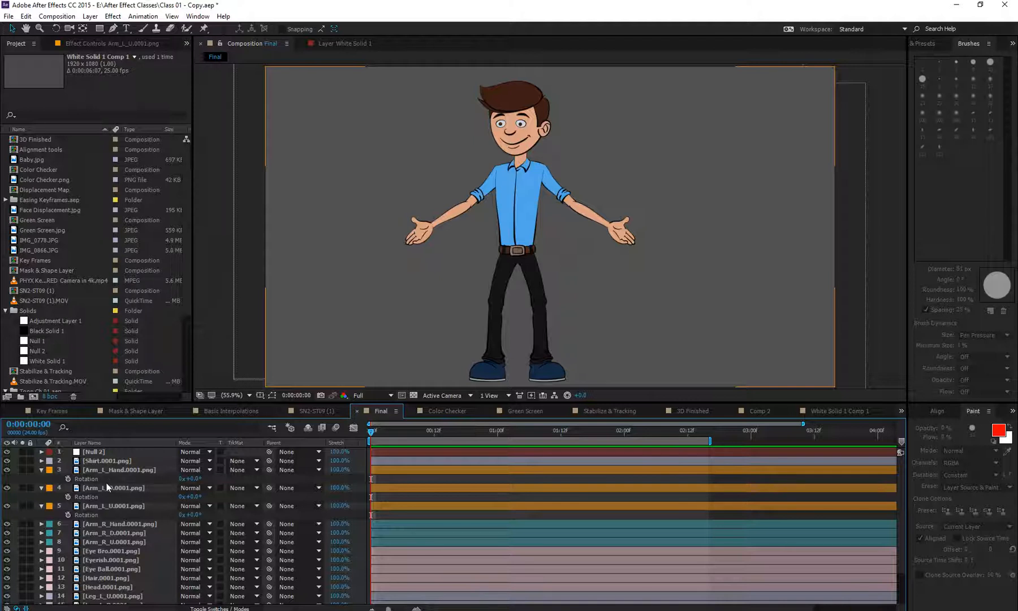
- Add an expression to the Rotation of Arm_L_Hand.0001.png and look through the available expression language categories
click(124, 470)
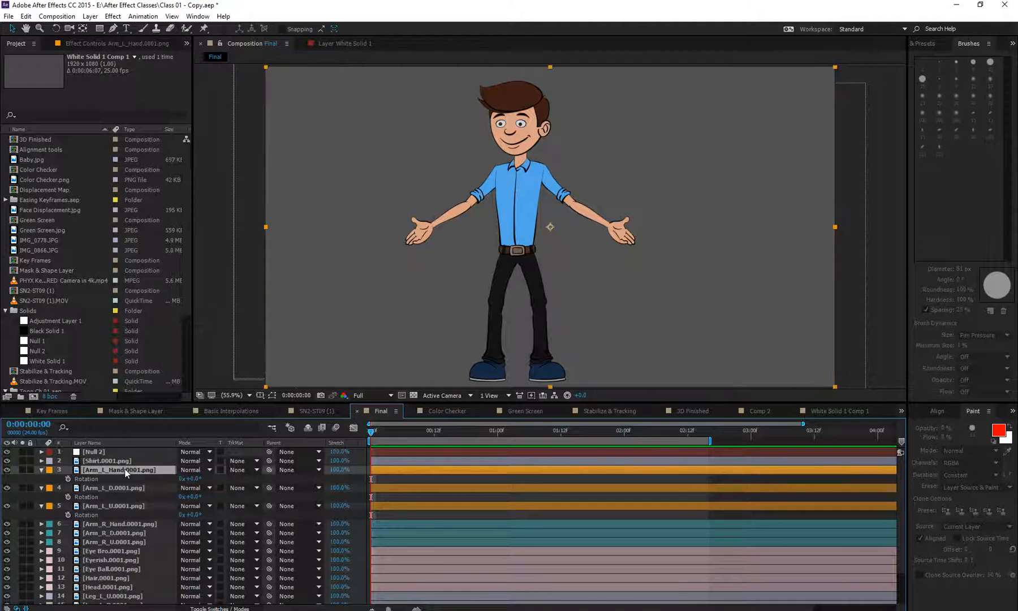
alt+click(69, 479)
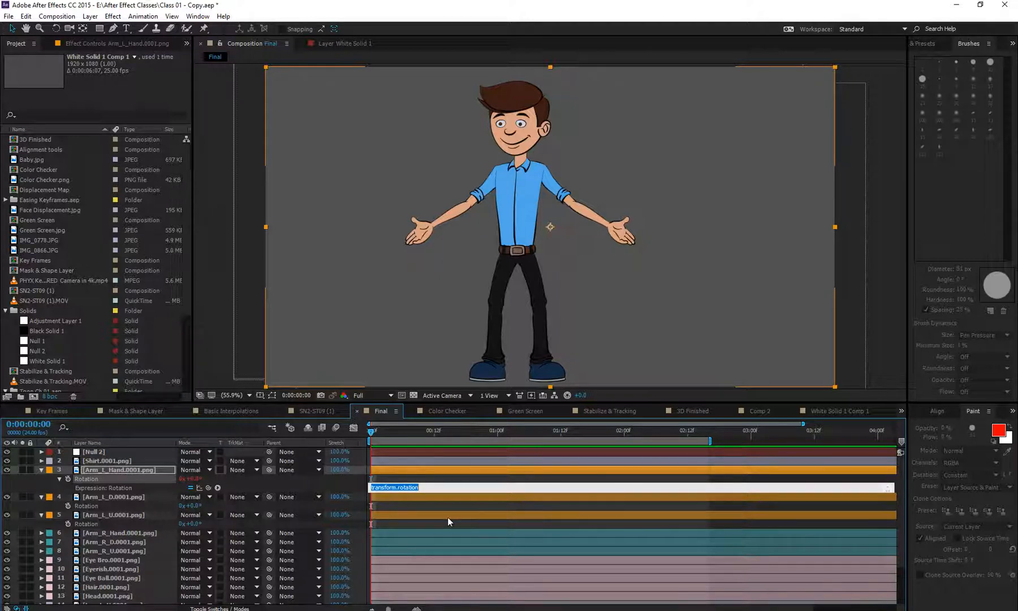
click(217, 488)
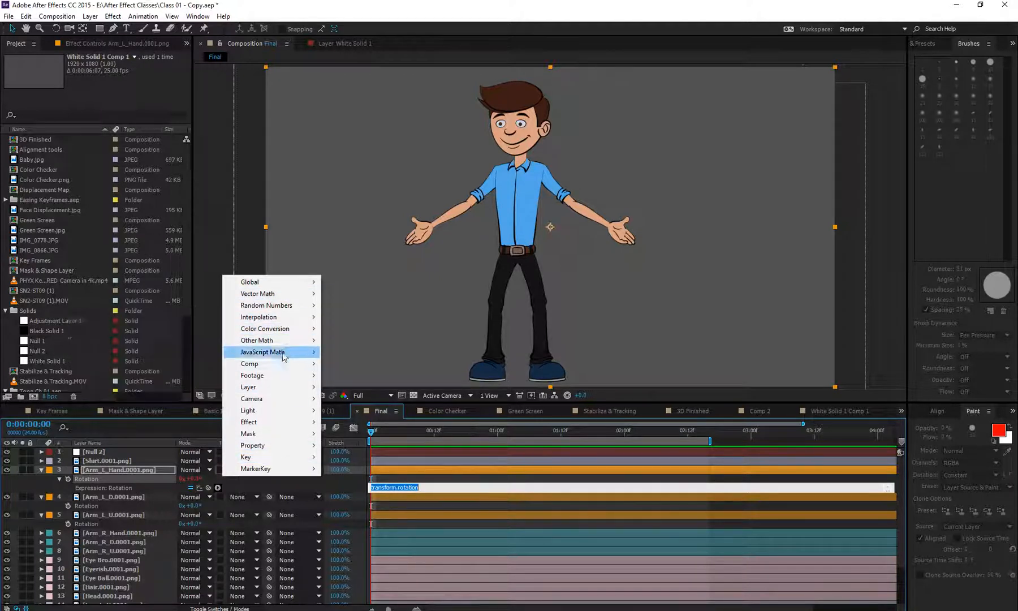
mouse_move(281, 414)
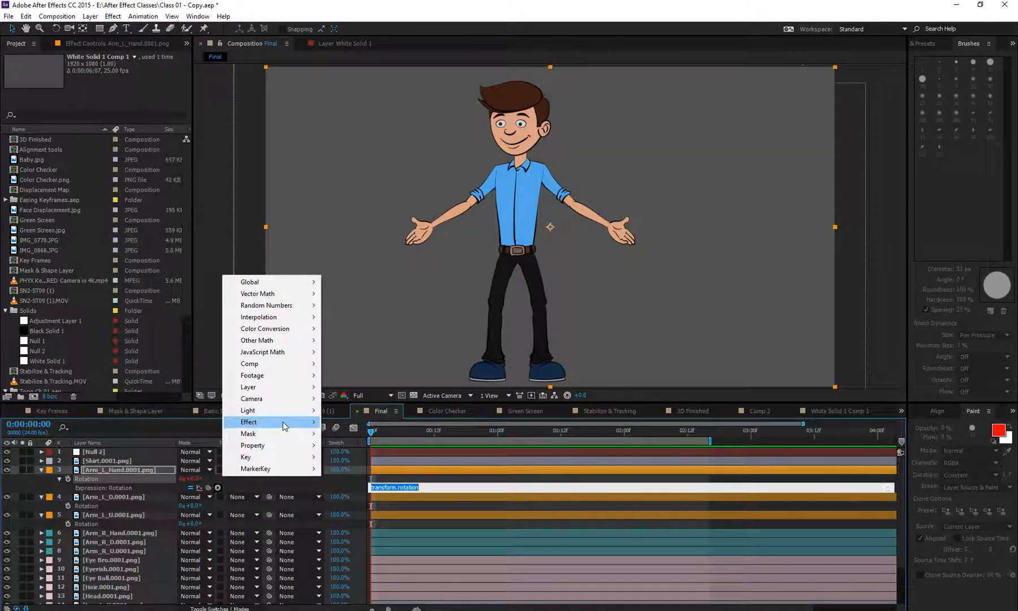
click(287, 487)
click(287, 487)
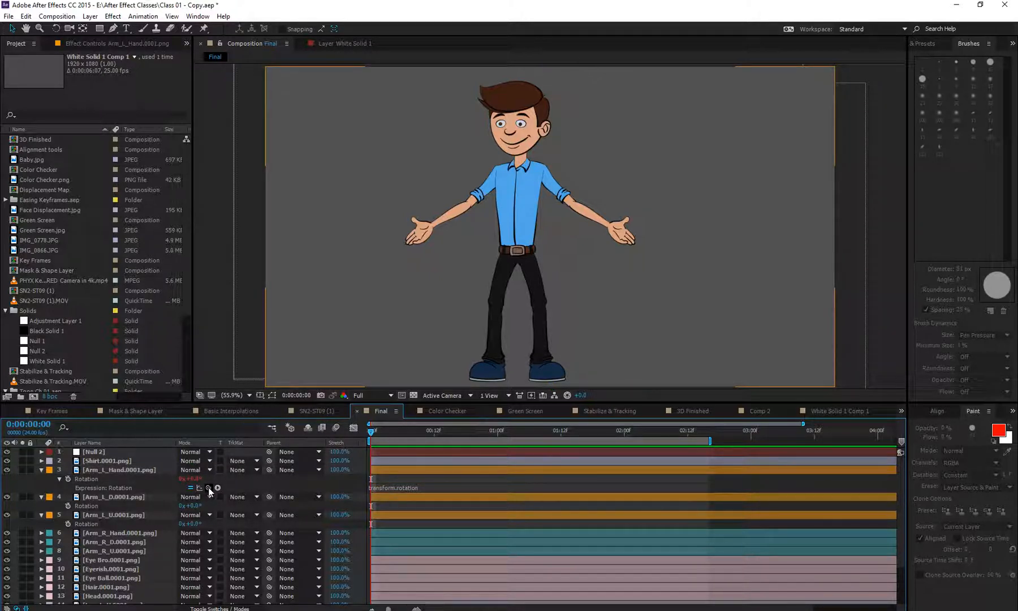
- Link the Rotation expression of Arm_L_Hand.0001.png to the Rotation of Arm_L_D.0001.png, undoing a first link to the layer itself
drag(208, 488, 96, 498)
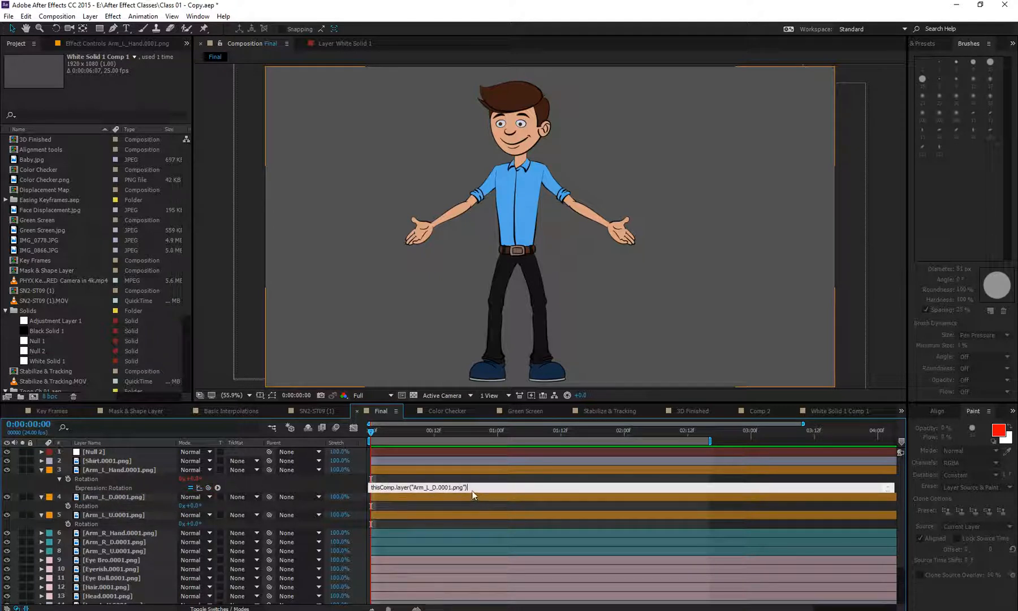
key(ctrl+z)
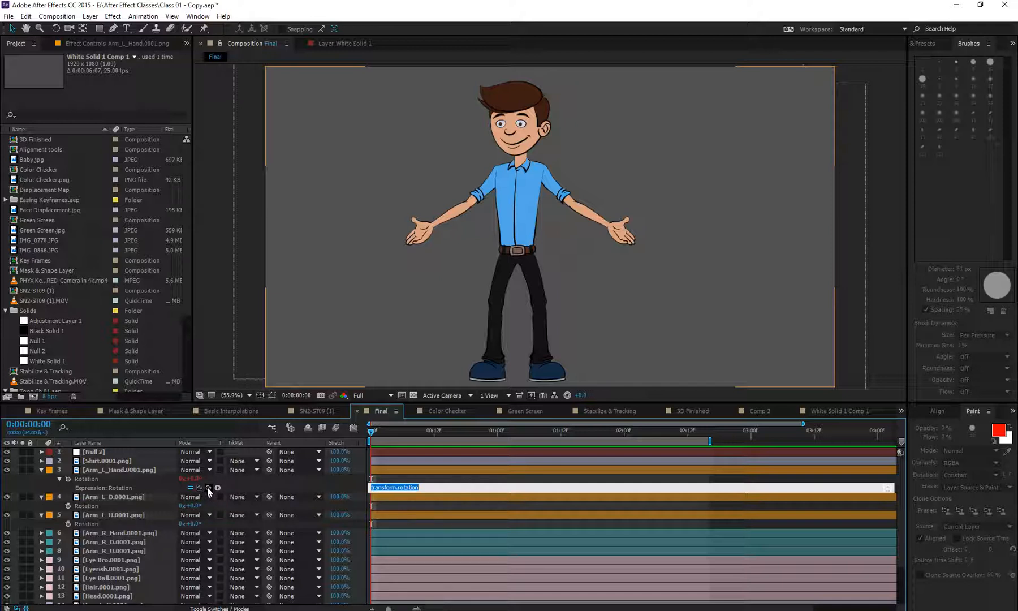
drag(208, 490, 107, 504)
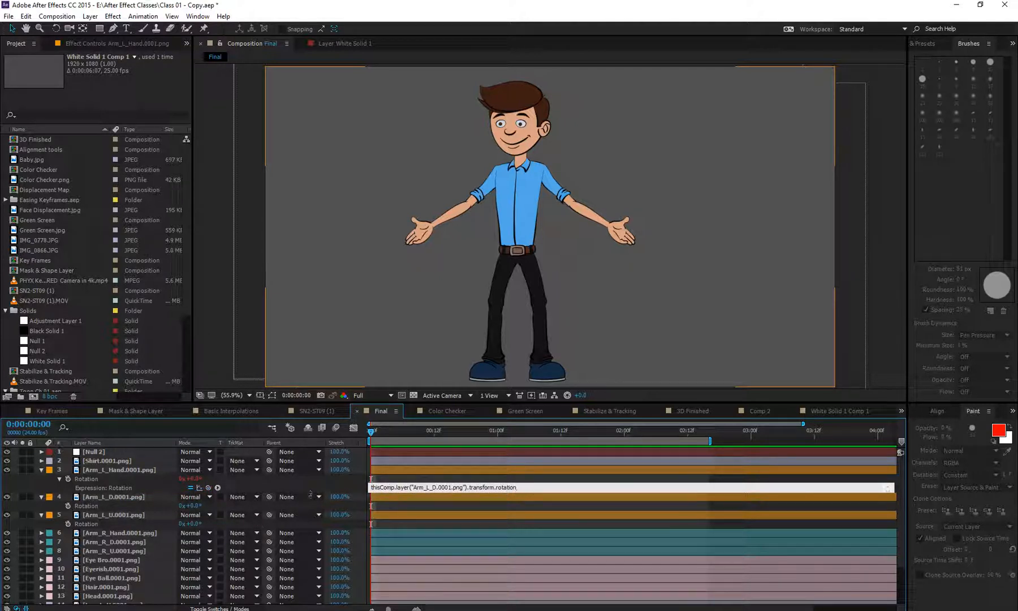
click(278, 483)
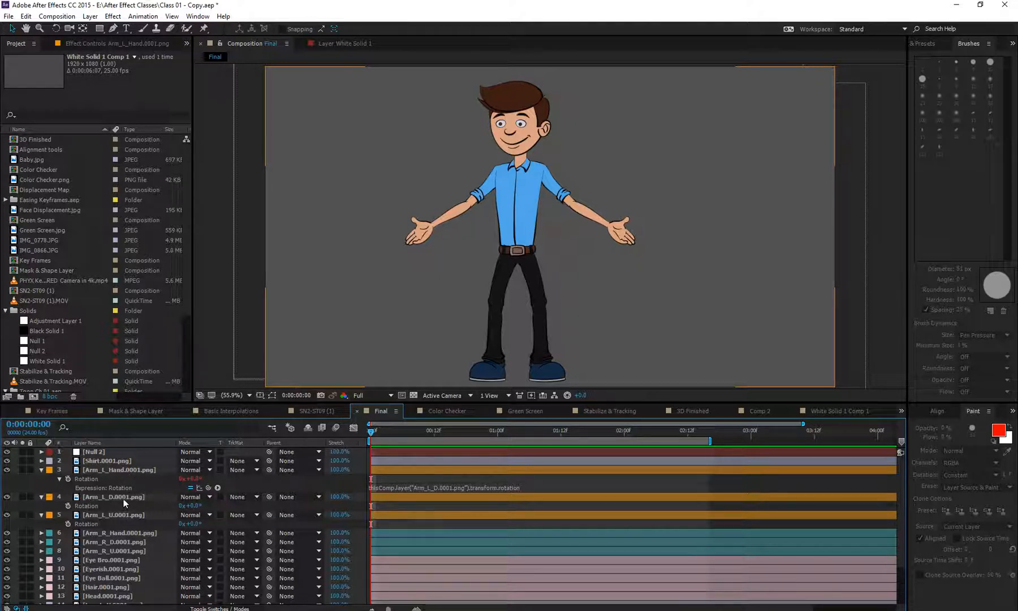
- Try moving the Arm_L_D.0001.png forearm layer slightly away from the upper arm and undo the move
click(127, 470)
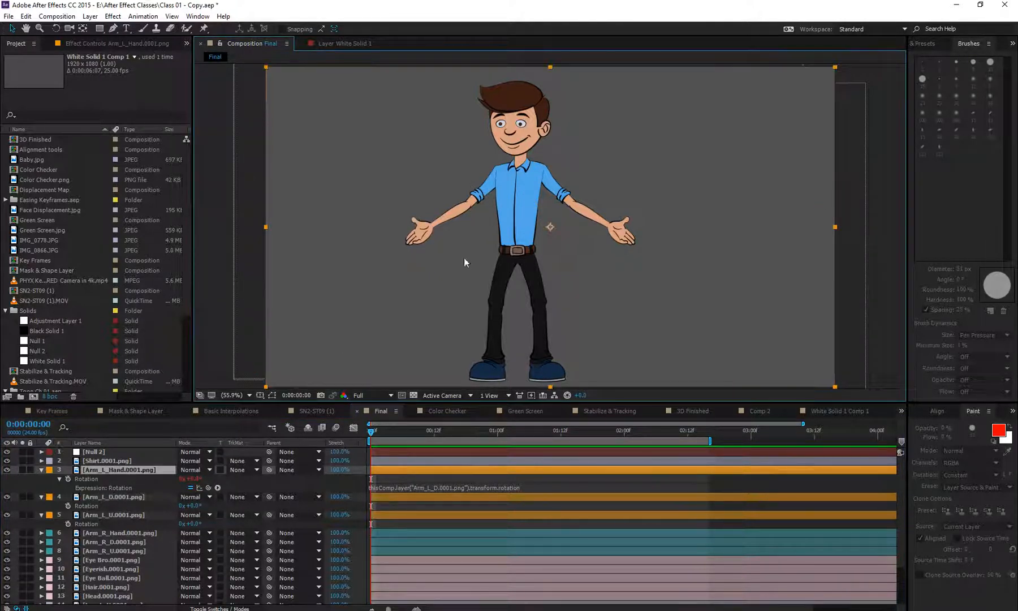
click(137, 497)
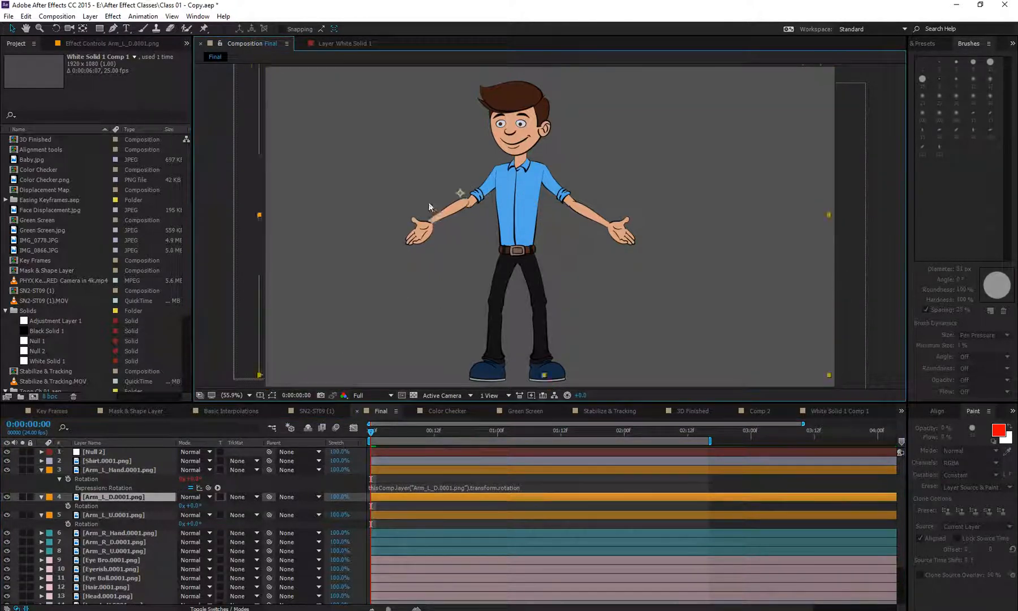
drag(429, 203, 423, 195)
key(ctrl+z)
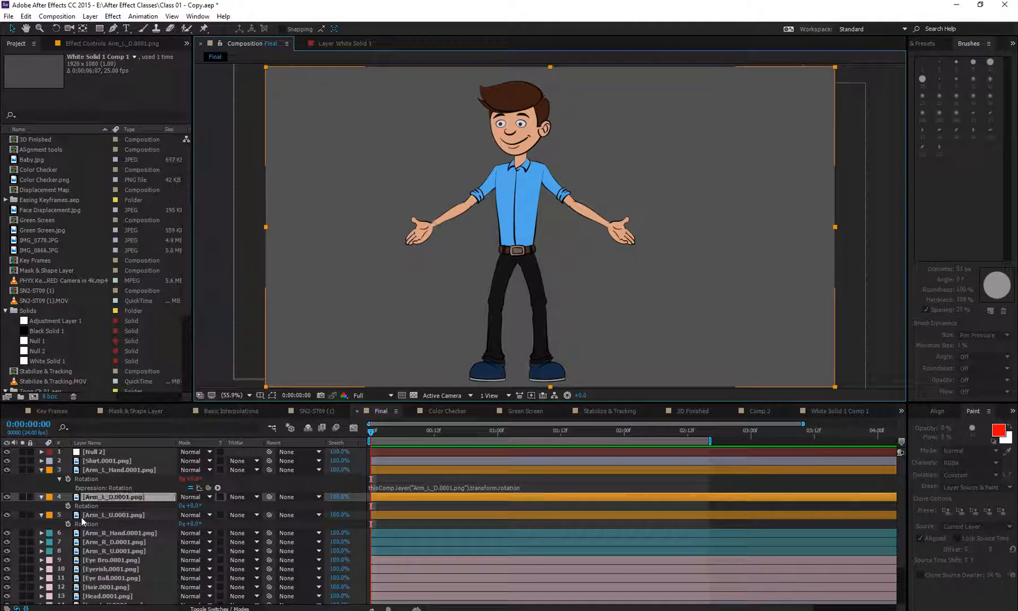
click(123, 495)
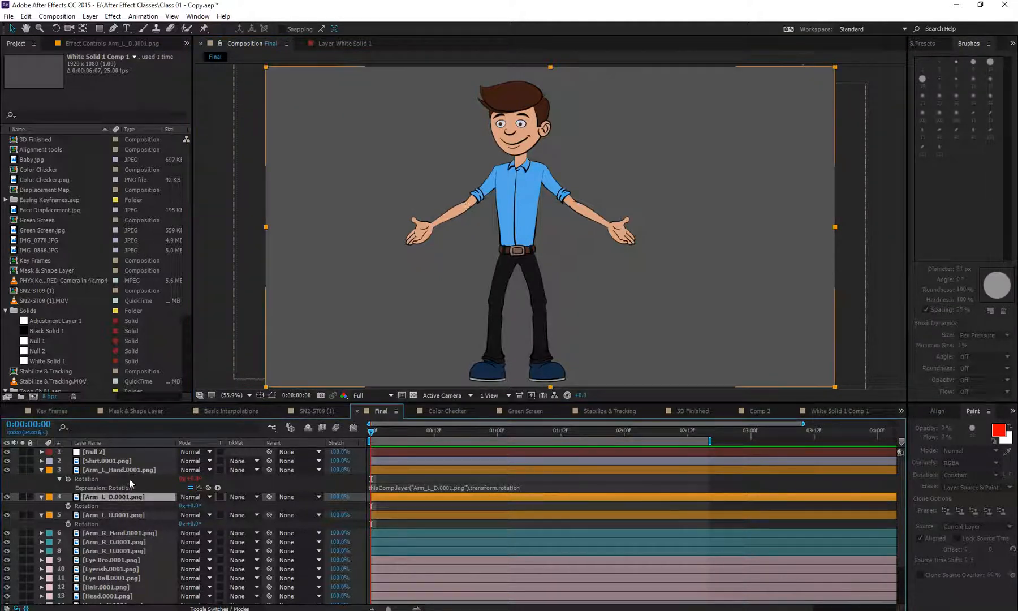
- Try rotating the Arm_L_D.0001.png forearm with the Rotation tool to test the linked hand, then undo the rotation
click(131, 470)
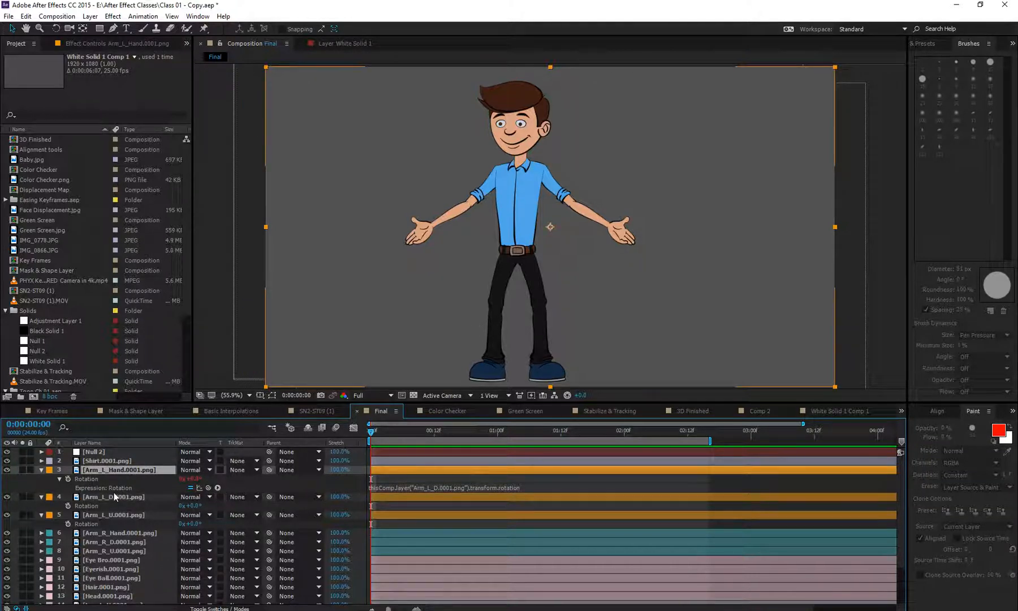
key(w)
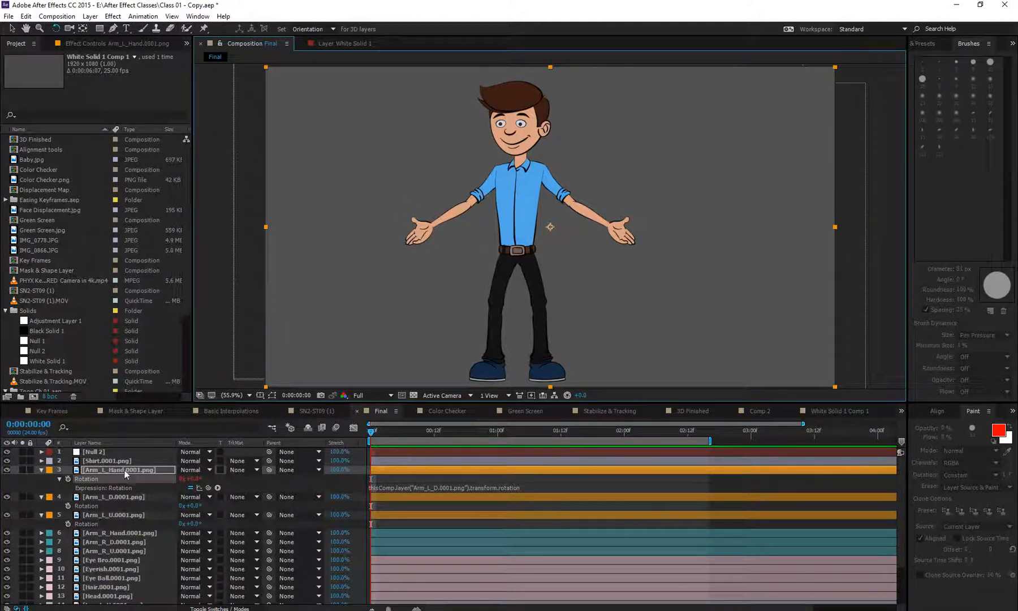
click(125, 496)
drag(423, 257, 400, 218)
key(ctrl+z)
key(ctrl+z)
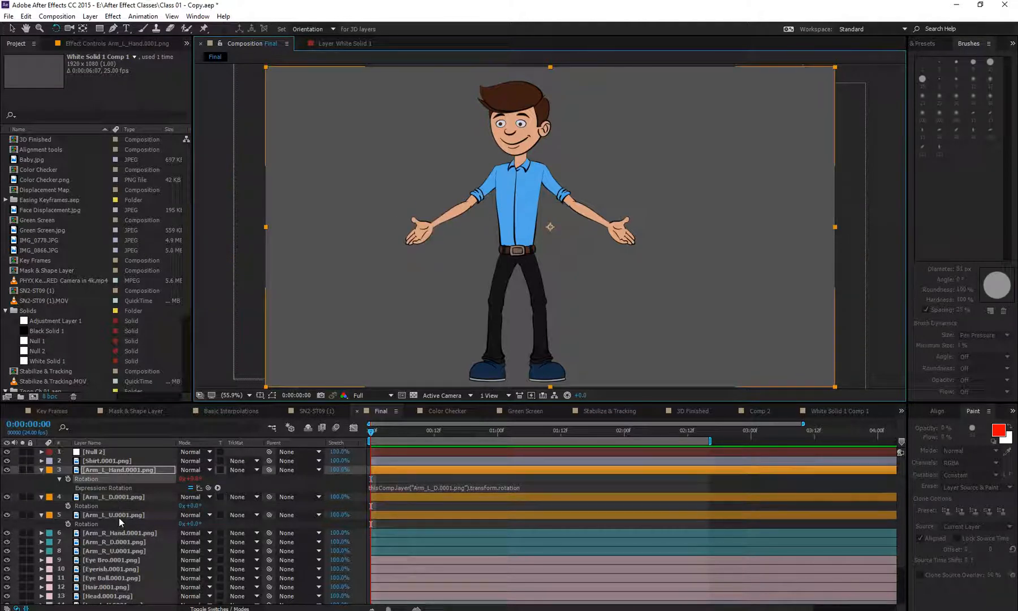
- Undo the Rotation expression on the Arm_L_Hand.0001.png layer
key(ctrl+z)
key(ctrl+z)
key(ctrl+z)
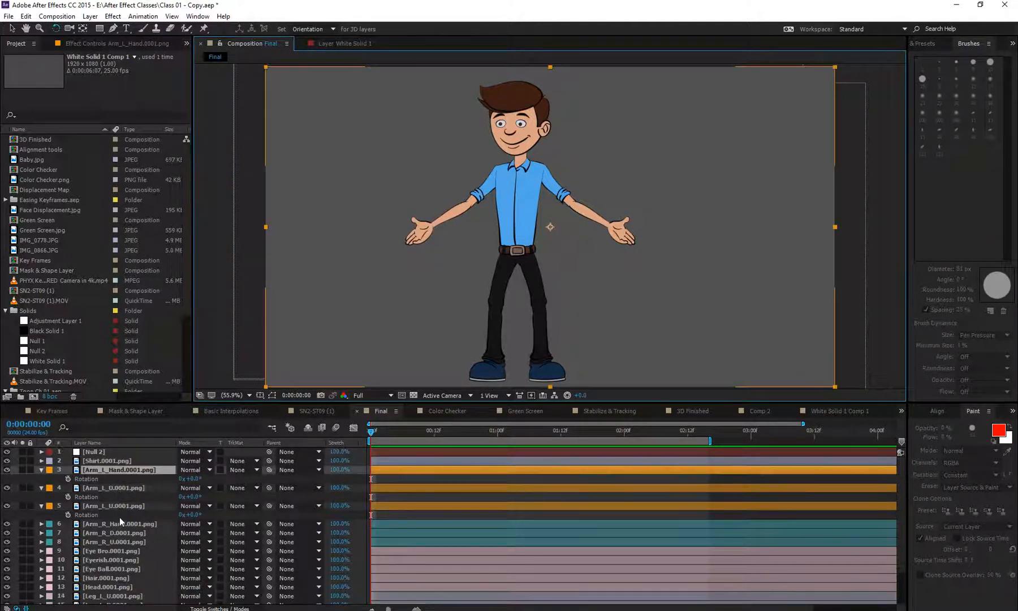
- Add an expression to the Rotation of Arm_L_D.0001.png that links it to the Rotation of Arm_L_Hand.0001.png
click(121, 488)
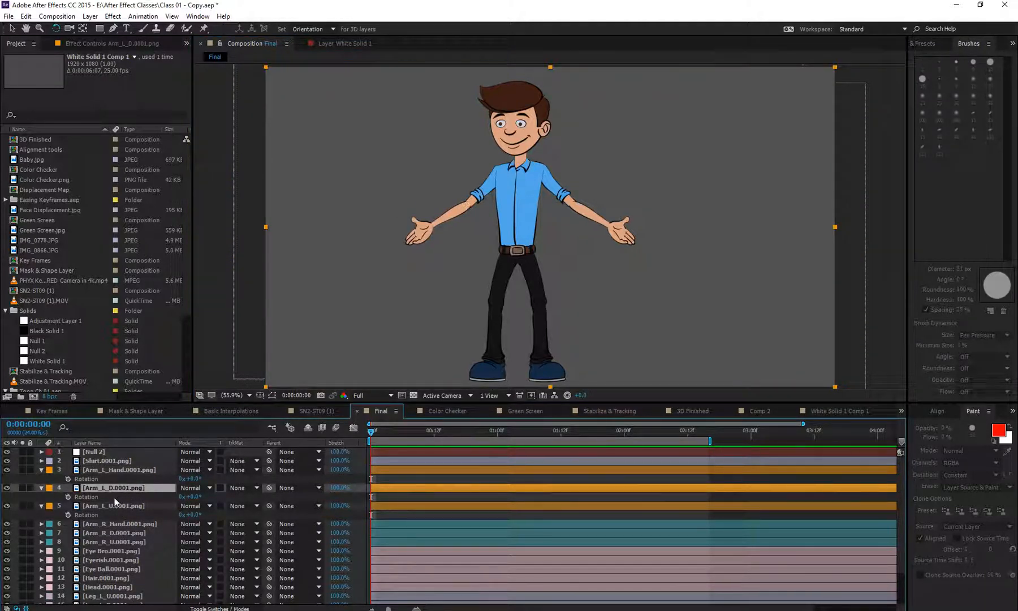
click(115, 497)
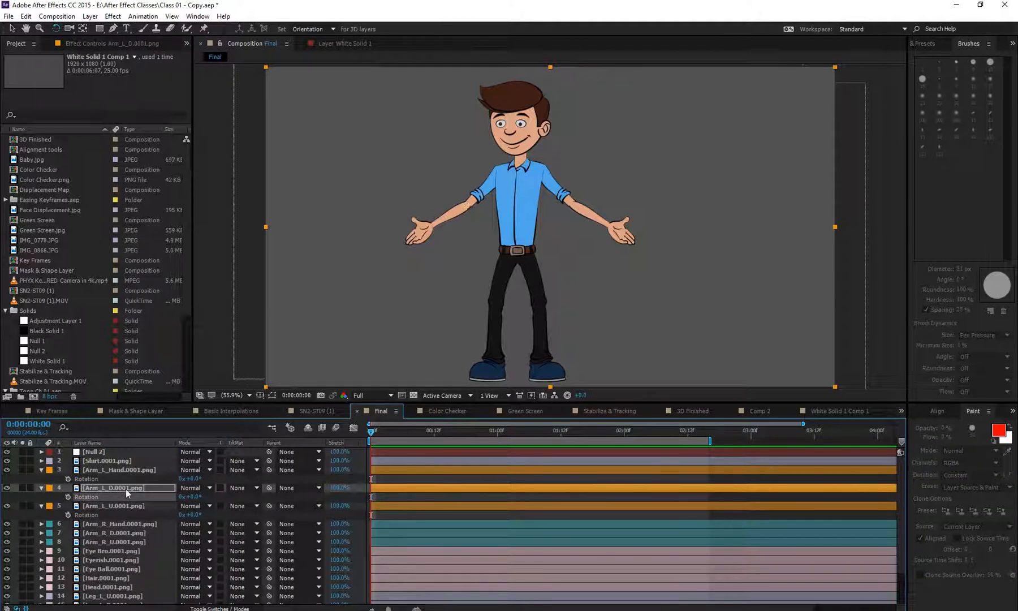
key(v)
alt+click(68, 496)
drag(208, 506, 95, 478)
click(46, 481)
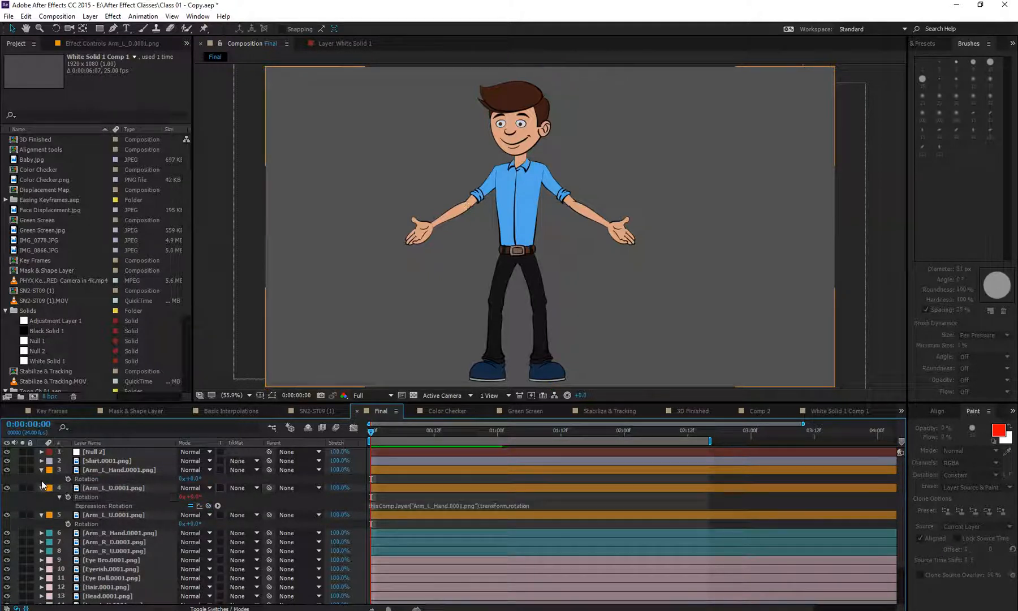
- Try rotating the forearm layer, then rotate Arm_L_Hand.0001.png by about 11° to test the link and undo it
click(117, 490)
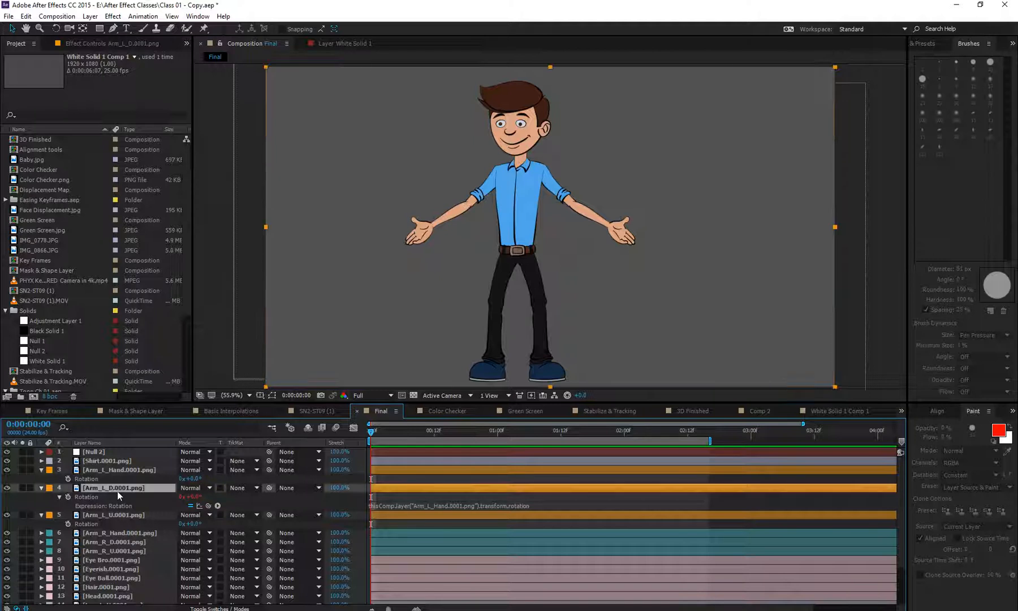
key(w)
click(444, 215)
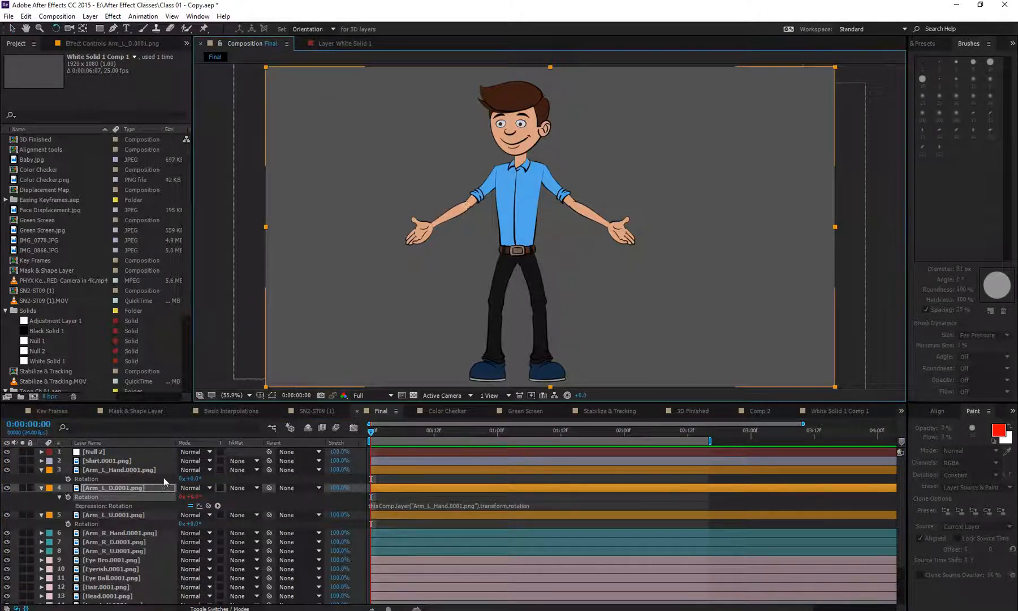
click(148, 469)
drag(433, 246, 424, 219)
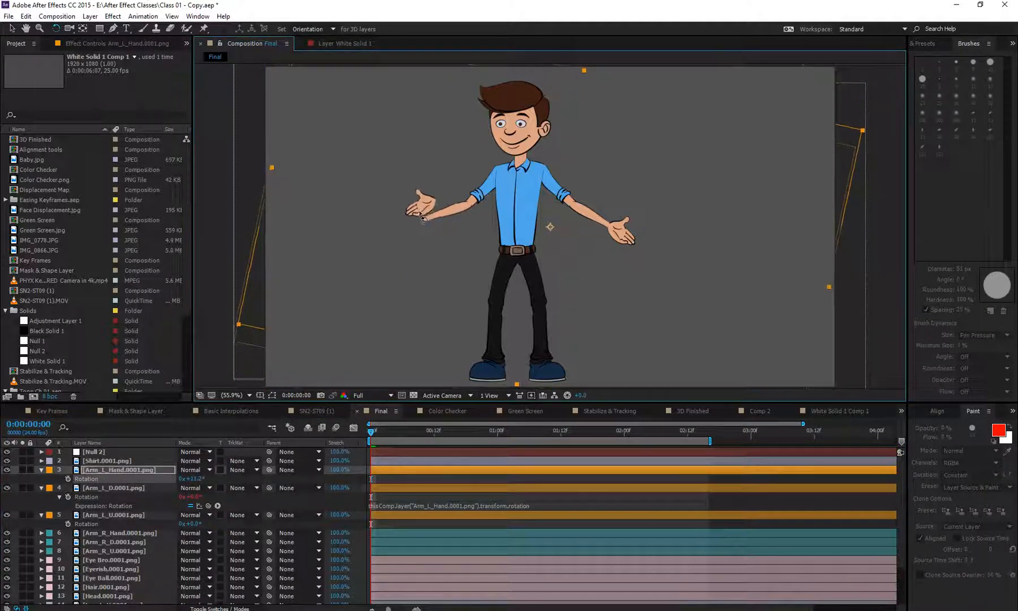
key(ctrl+z)
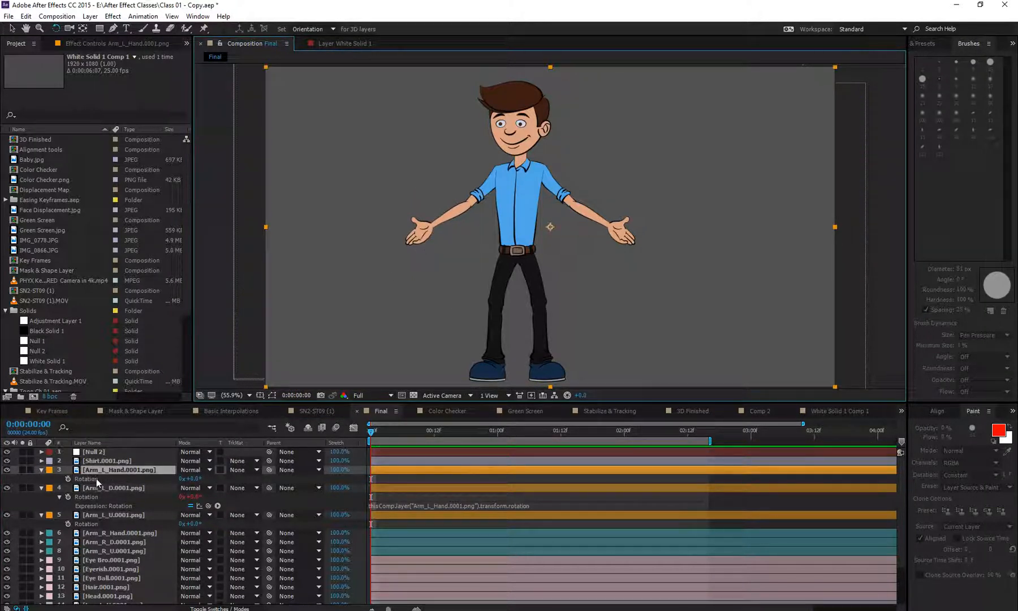
- Undo the Rotation expression on the Arm_L_D.0001.png layer
key(ctrl+Down)
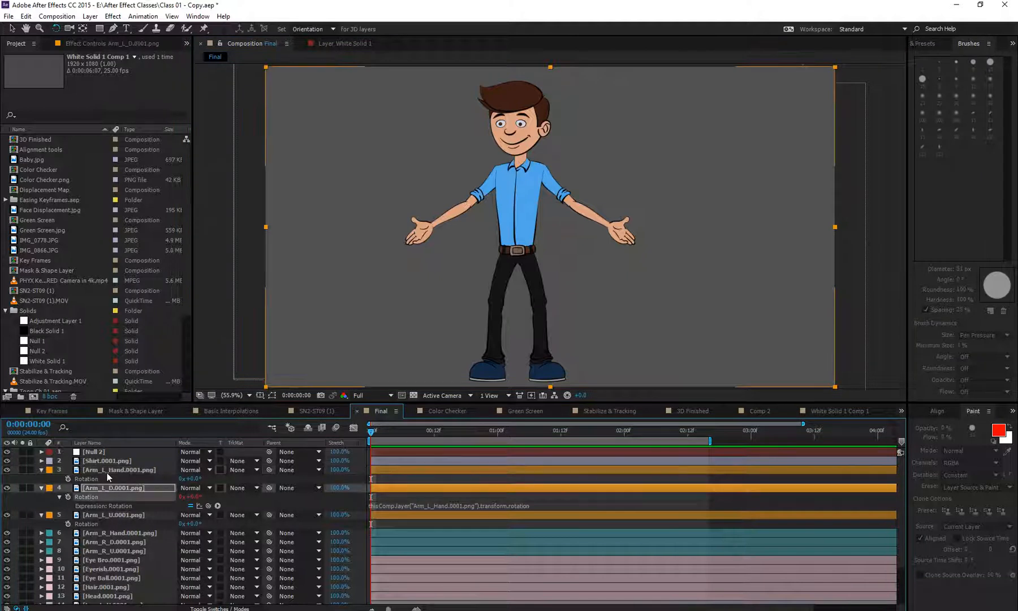
key(ctrl+z)
key(ctrl+z)
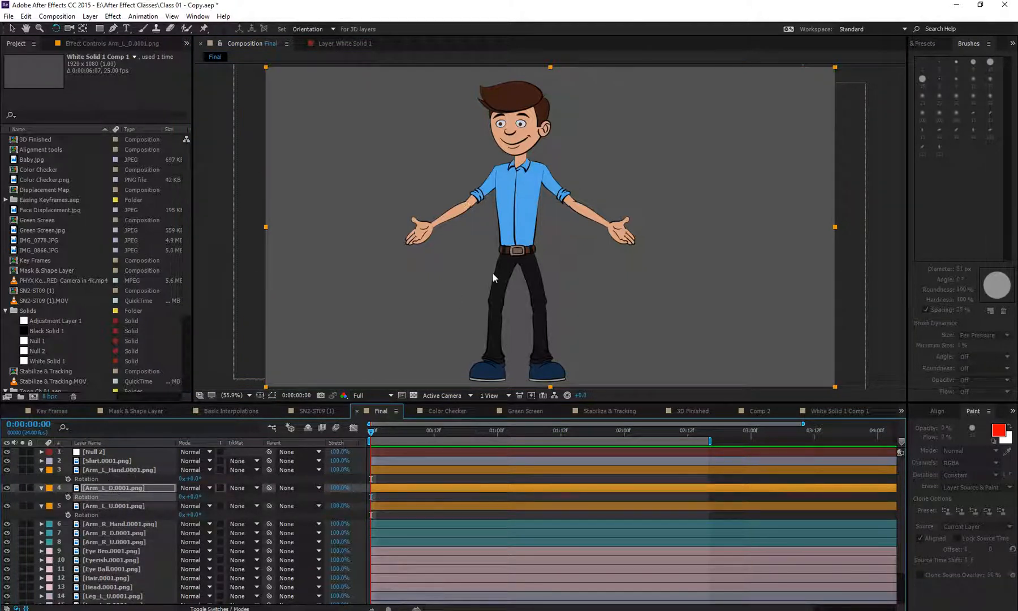
- Move the anchor point of the Arm_L_Hand.0001.png layer to the wrist joint
click(114, 470)
click(83, 28)
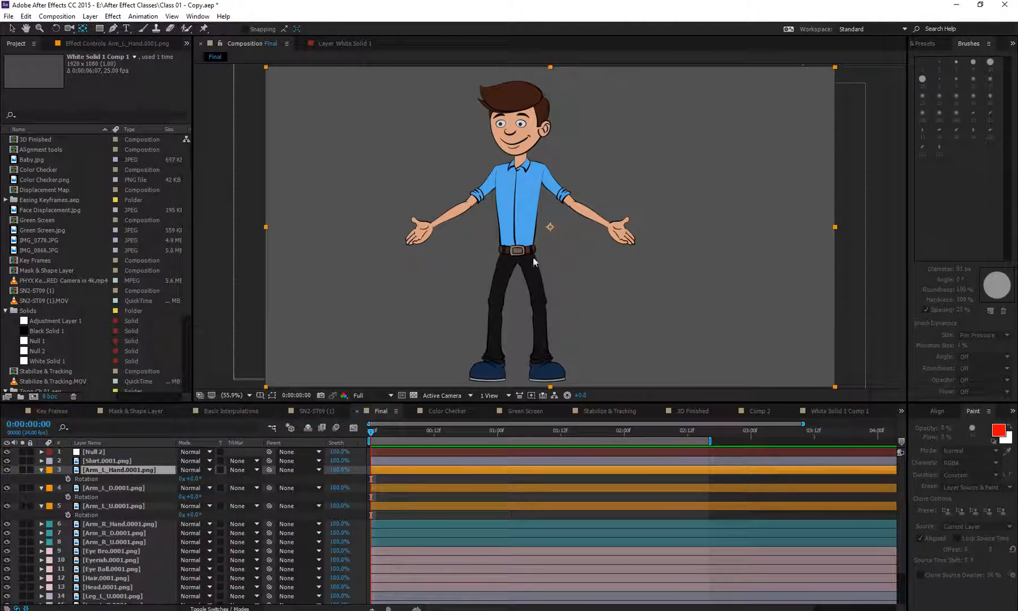
drag(549, 226, 430, 228)
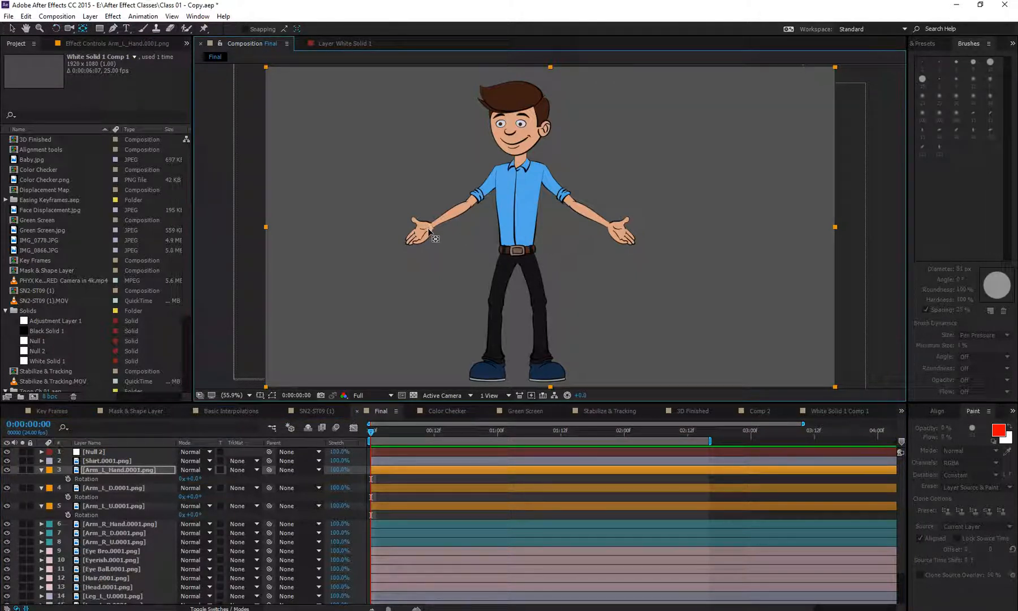
click(125, 472)
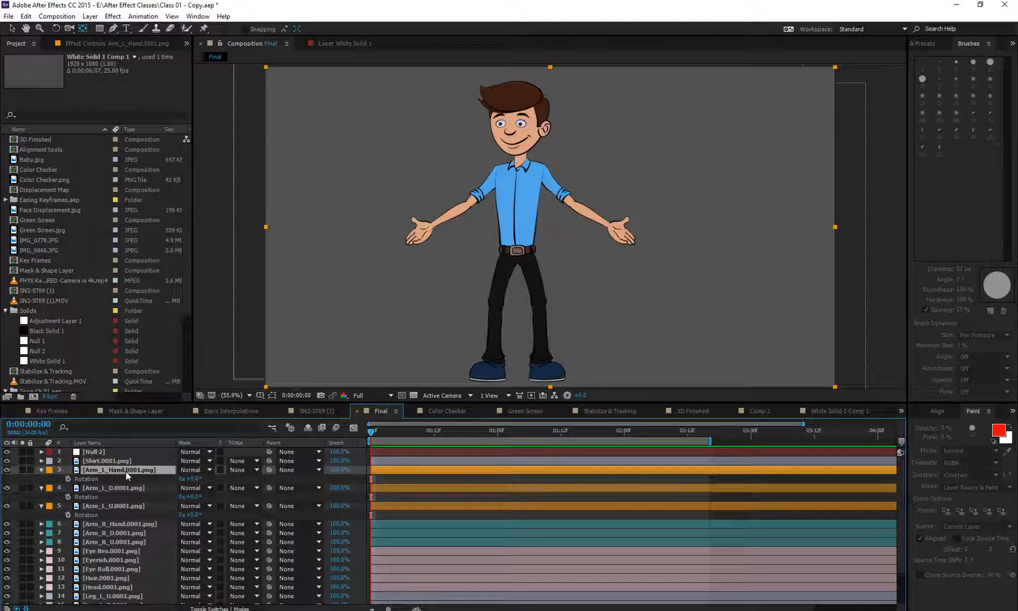
- Add an expression to the Rotation of Arm_L_D.0001.png that picks up the Rotation of Arm_L_Hand.0001.png
alt+click(68, 497)
drag(199, 505, 90, 479)
click(44, 481)
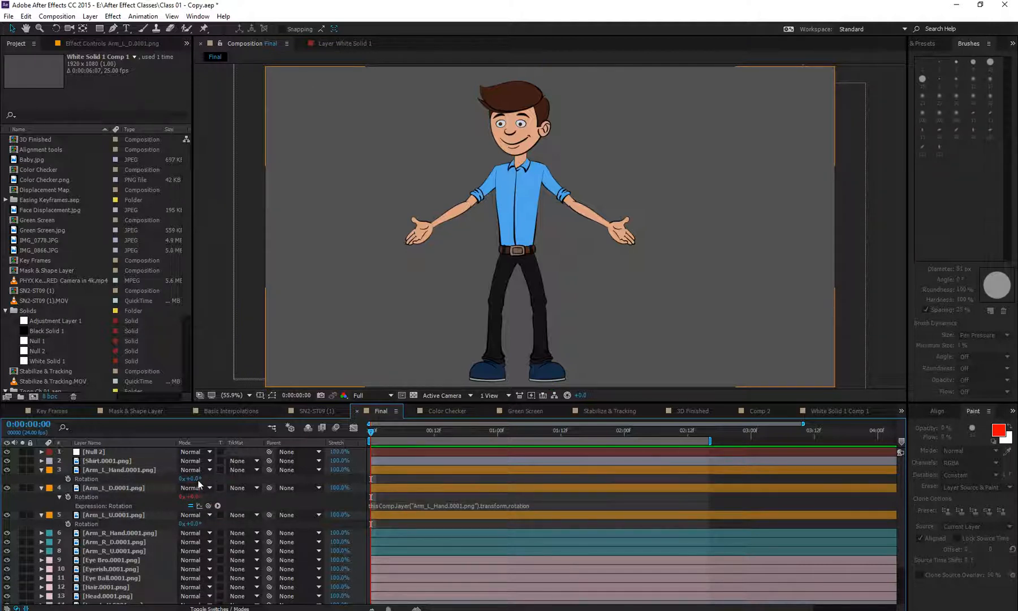
- Test the forearm link by changing the Rotation of Arm_L_Hand.0001.png, and undo the test and the Rotation expression
drag(198, 480, 259, 496)
drag(222, 506, 203, 529)
key(ctrl+z)
key(ctrl+z)
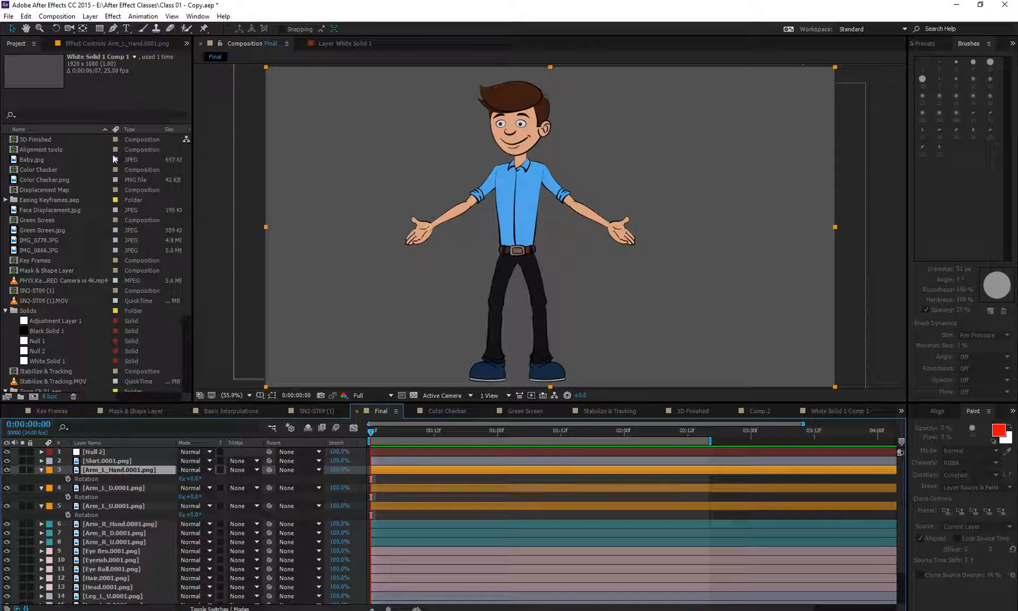
- Show the effect settings of Arm_L_Hand.0001.png and reveal the Position property of that layer and of Null 2
click(119, 44)
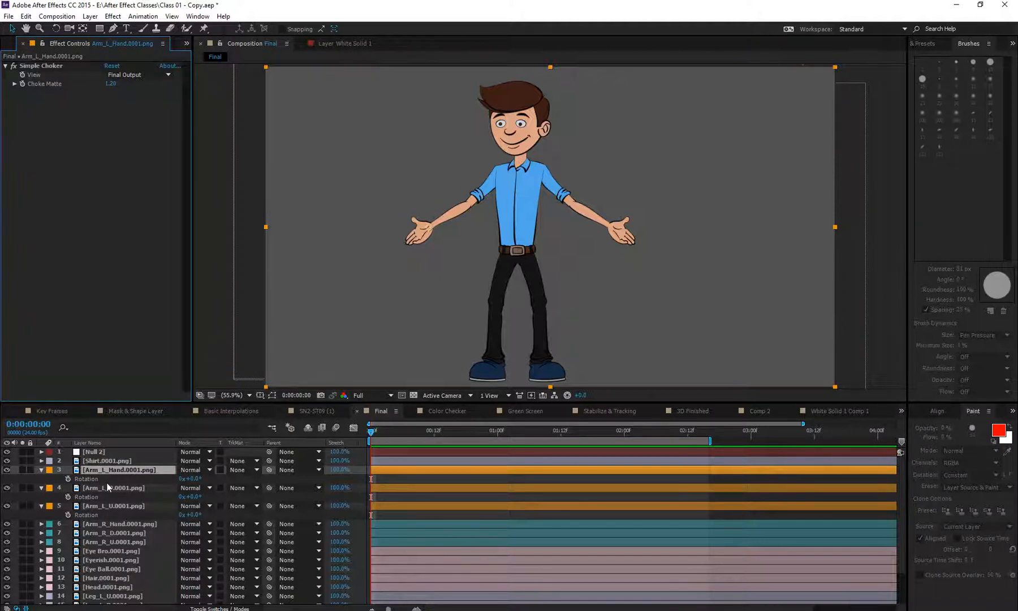
click(127, 470)
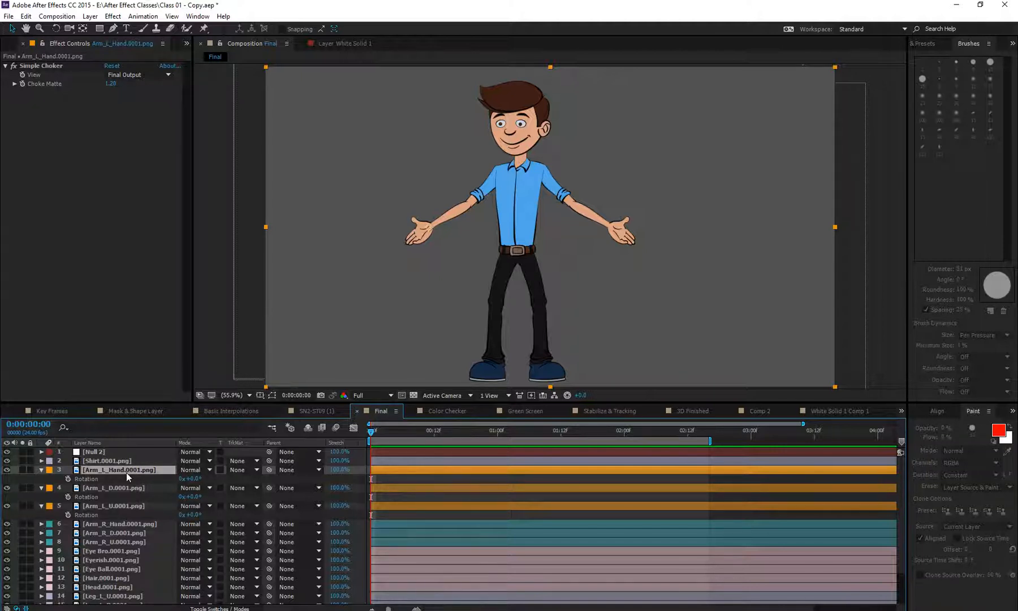
key(p)
click(127, 451)
key(p)
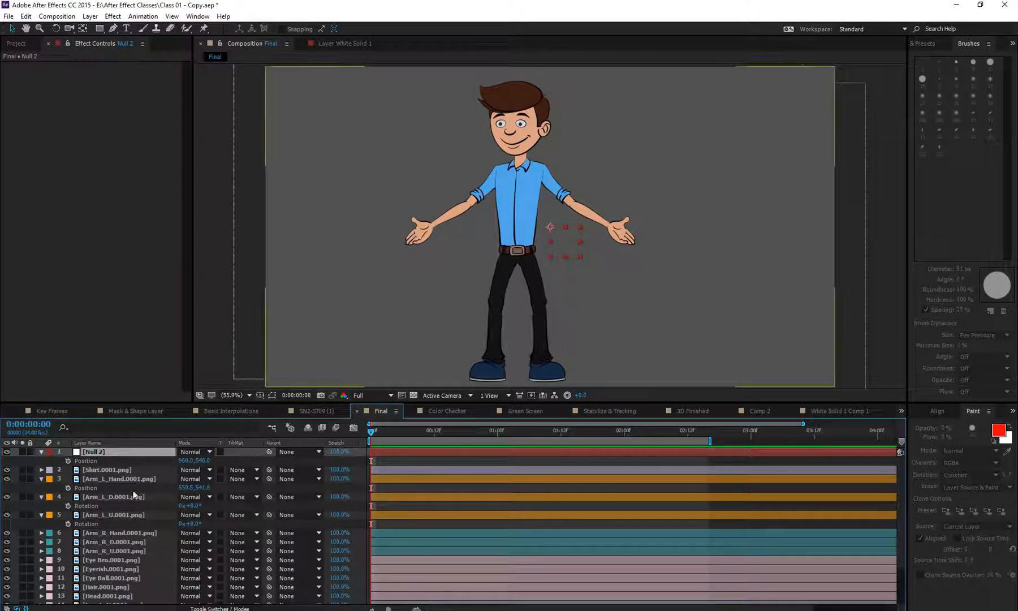
- Add an expression to the Position of Arm_L_Hand.0001.png that links it to the Position of Null 2
click(115, 480)
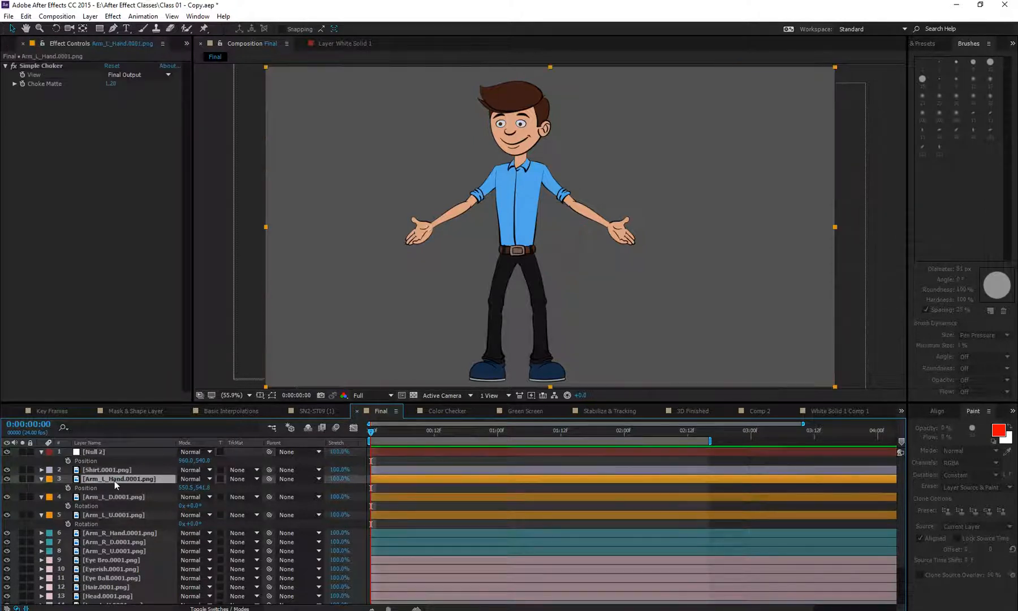
alt+click(68, 487)
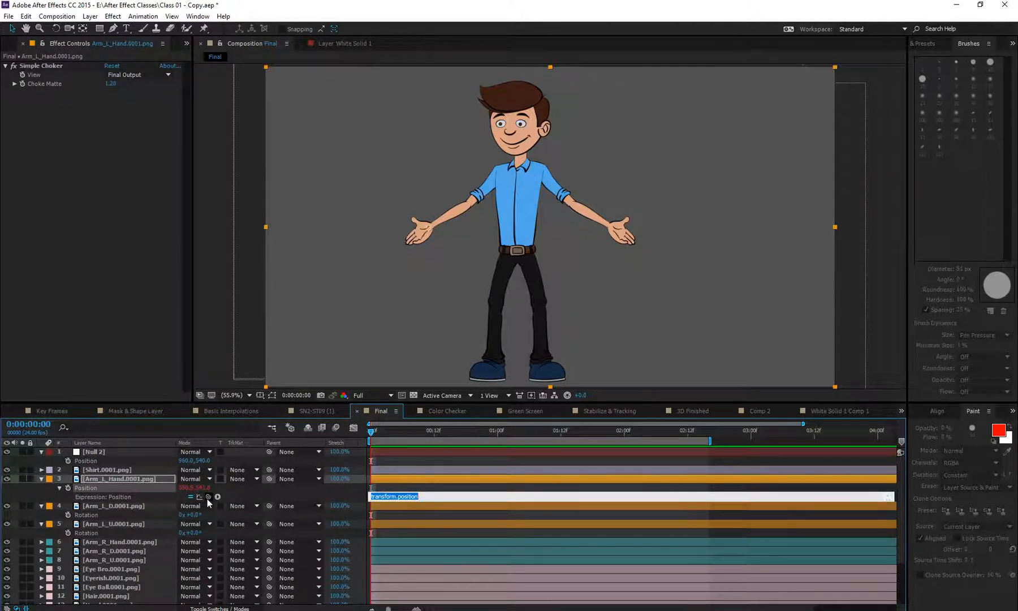
drag(208, 496, 102, 466)
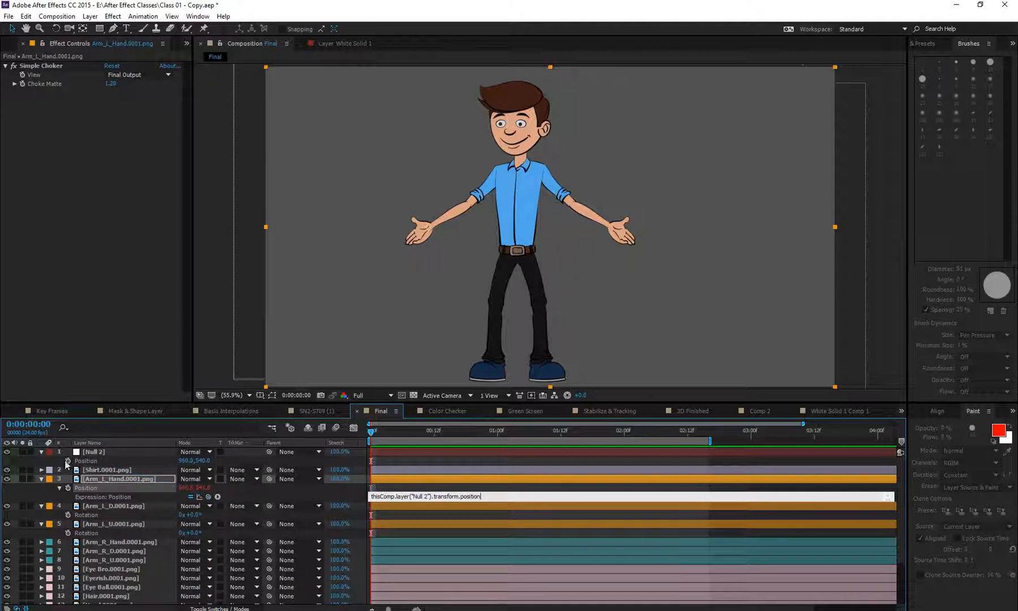
click(40, 462)
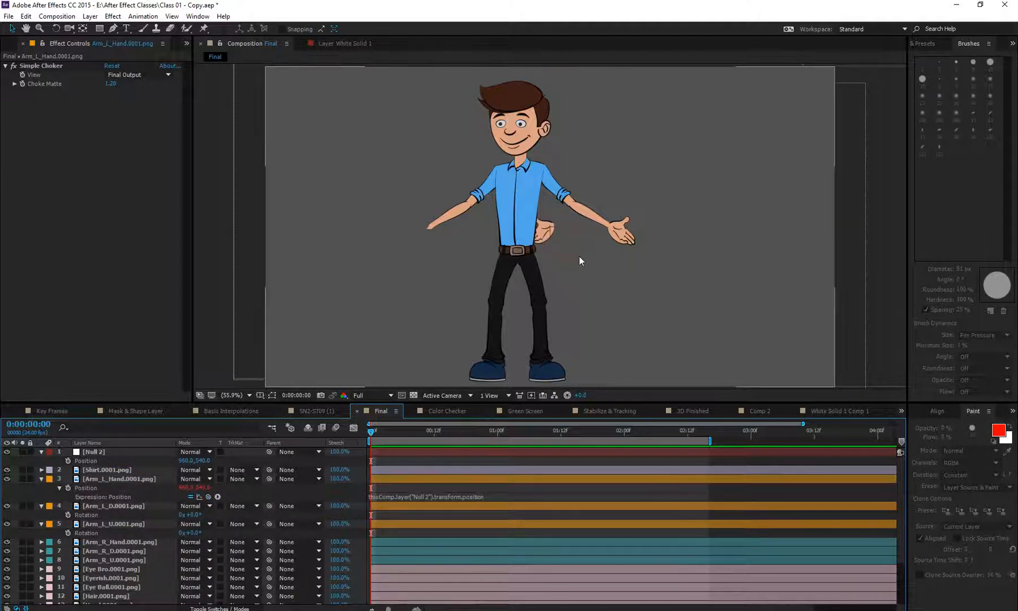
- Test the link by moving Null 2 down and to the right in the composition, and undo the moves and the Position expression
click(143, 453)
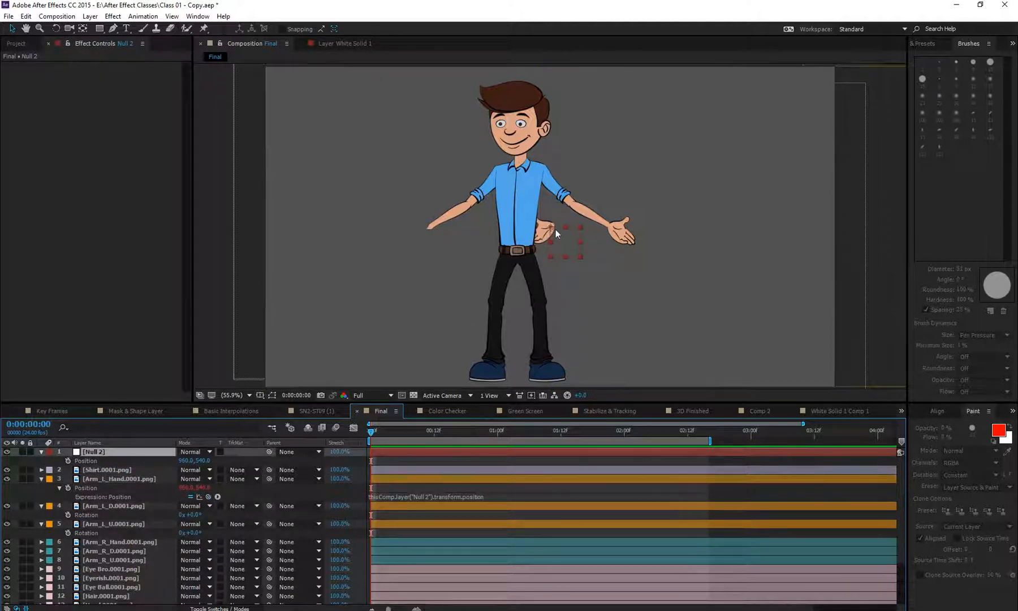
drag(550, 226, 612, 303)
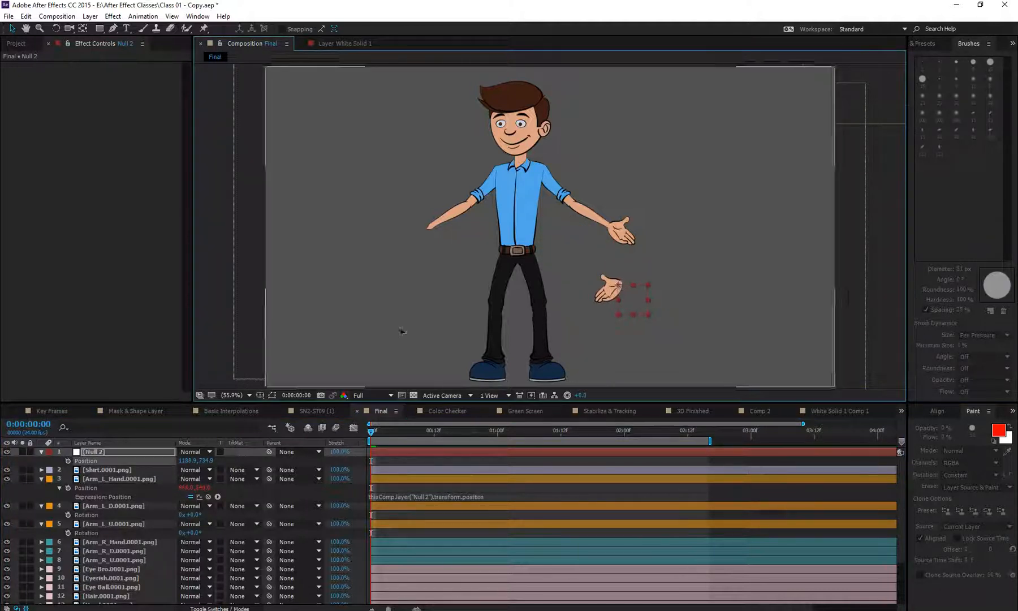
key(r)
click(149, 454)
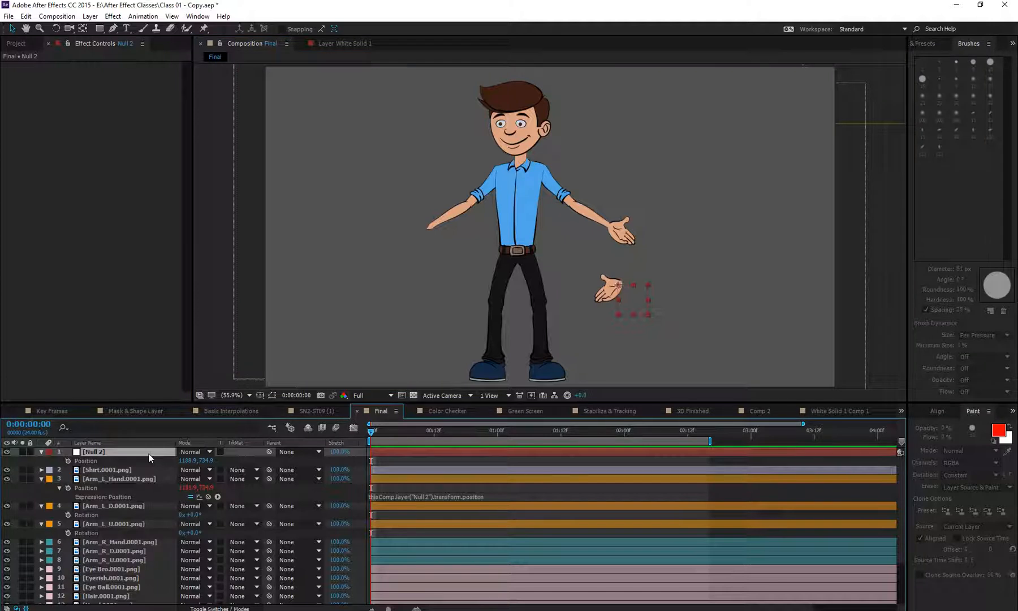
mouse_move(194, 460)
mouse_down()
mouse_move(209, 459)
mouse_move(178, 474)
mouse_up()
key(ctrl+z)
key(ctrl+z)
key(ctrl+z)
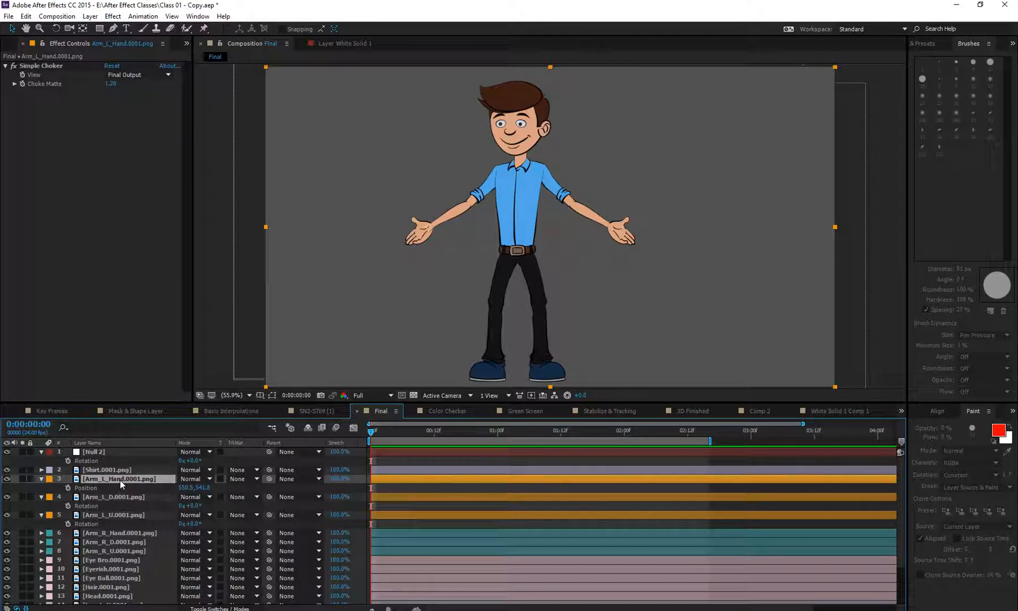
- Search the effects for "glow" and apply the Glow effect to the Arm_L_Hand.0001.png layer
click(928, 44)
click(938, 58)
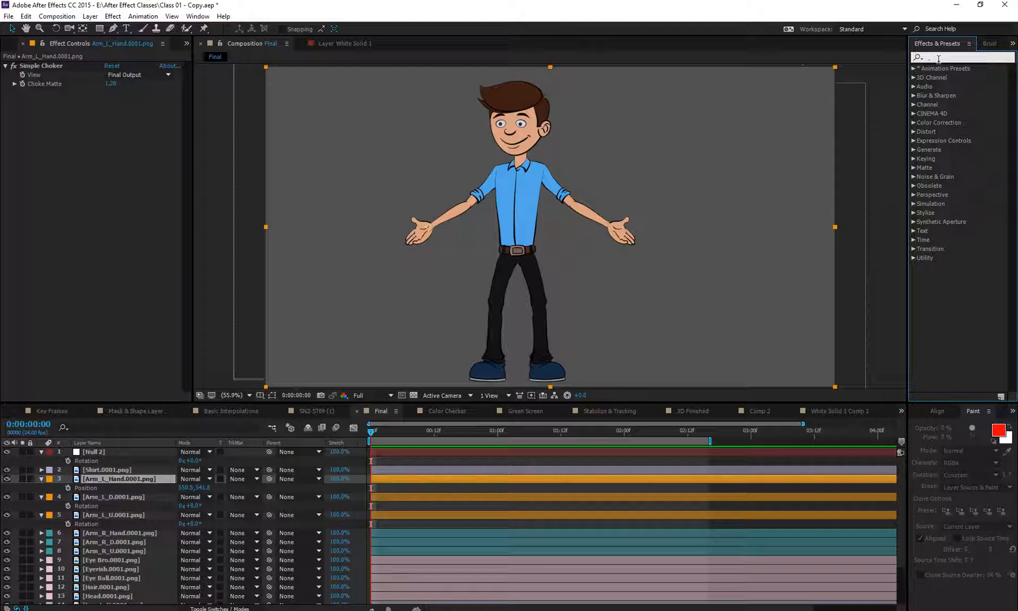
text(glow)
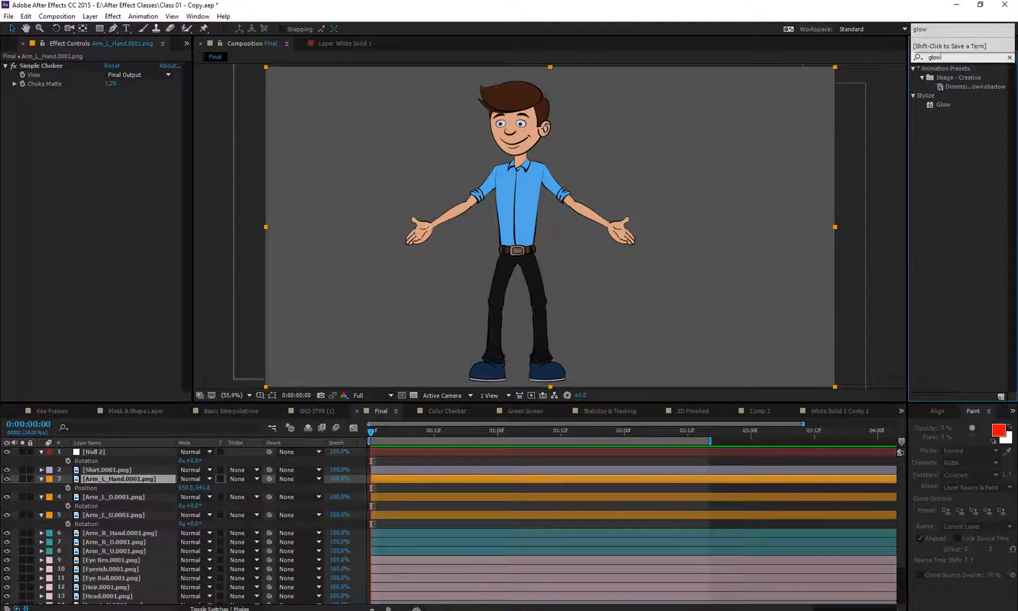
drag(943, 105, 97, 197)
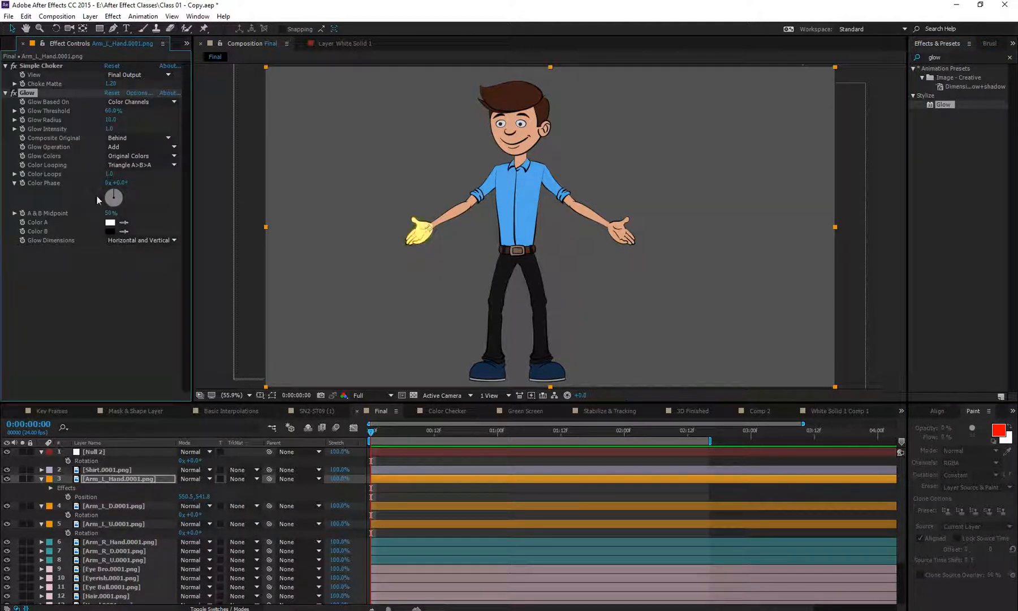
- Set the hand's Glow Radius to 46 and its Glow Intensity to 0
drag(118, 120, 130, 121)
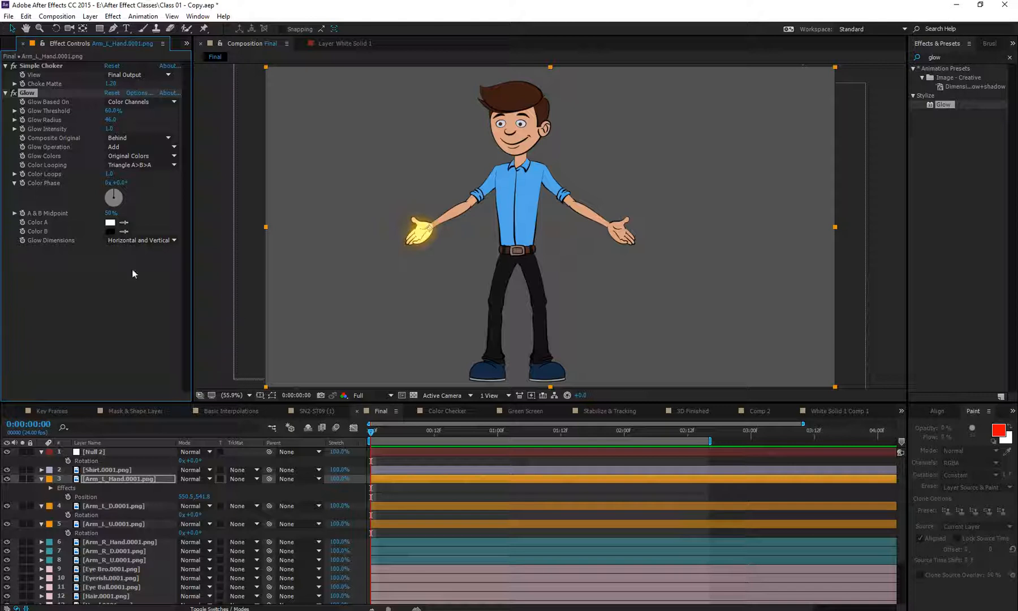
click(108, 130)
text(0)
key(Return)
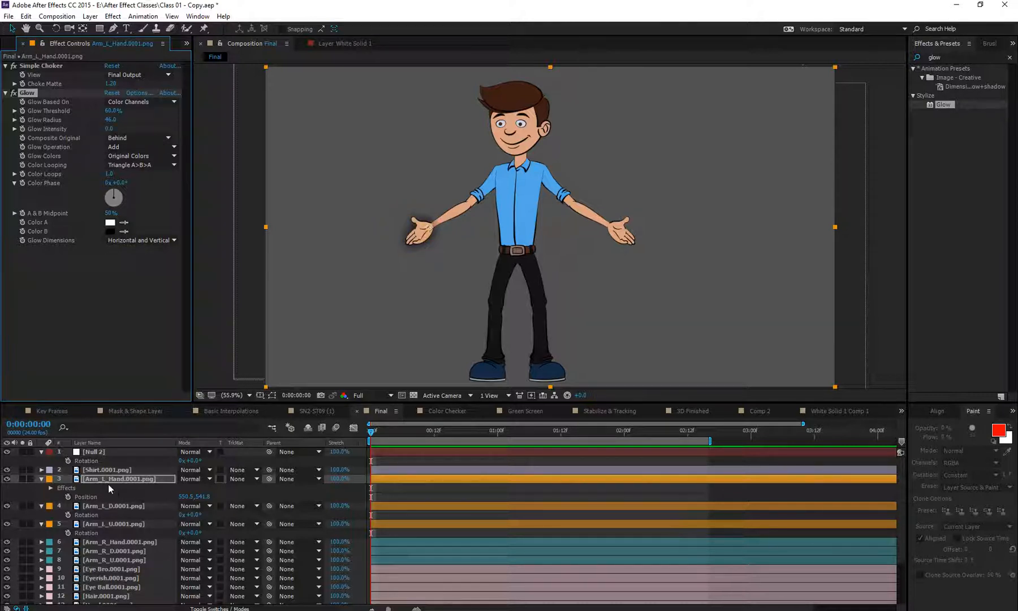
- Expand the Glow properties of Arm_L_Hand.0001.png, switch keyframing of Glow Intensity on and off, and collapse the layer
click(108, 480)
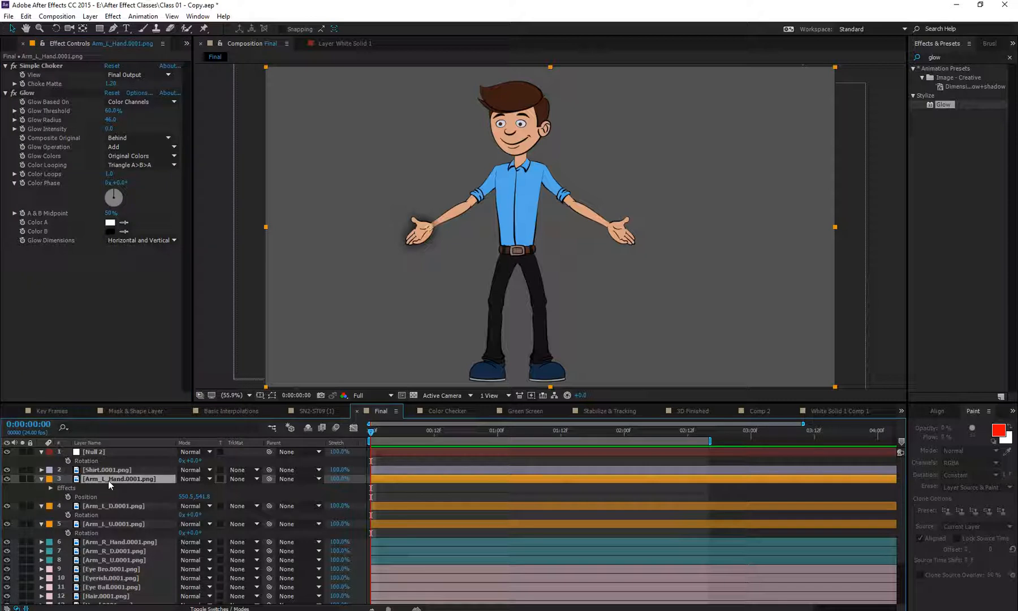
click(51, 487)
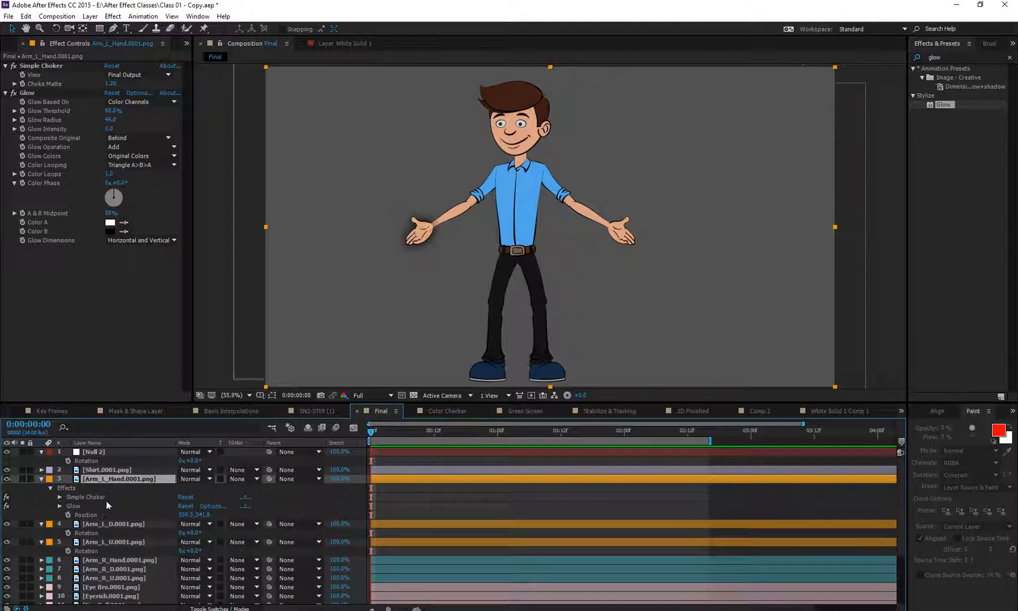
click(60, 505)
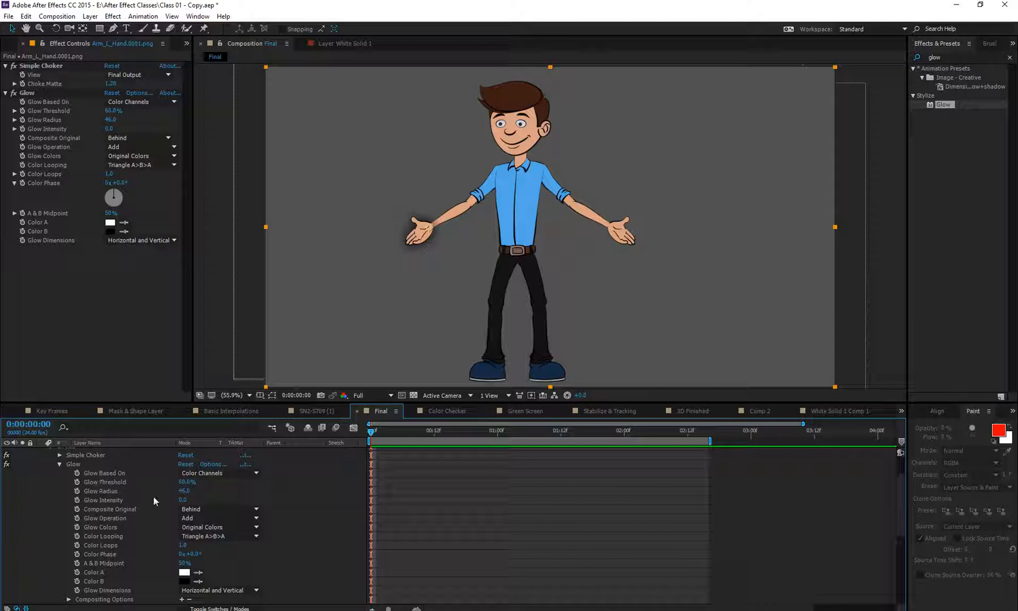
click(106, 499)
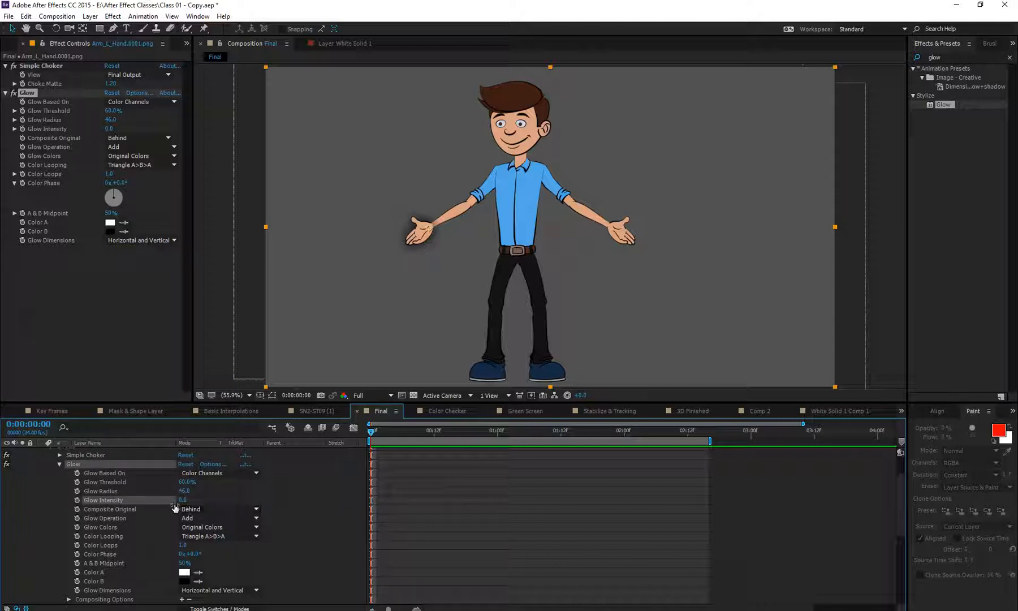
click(21, 128)
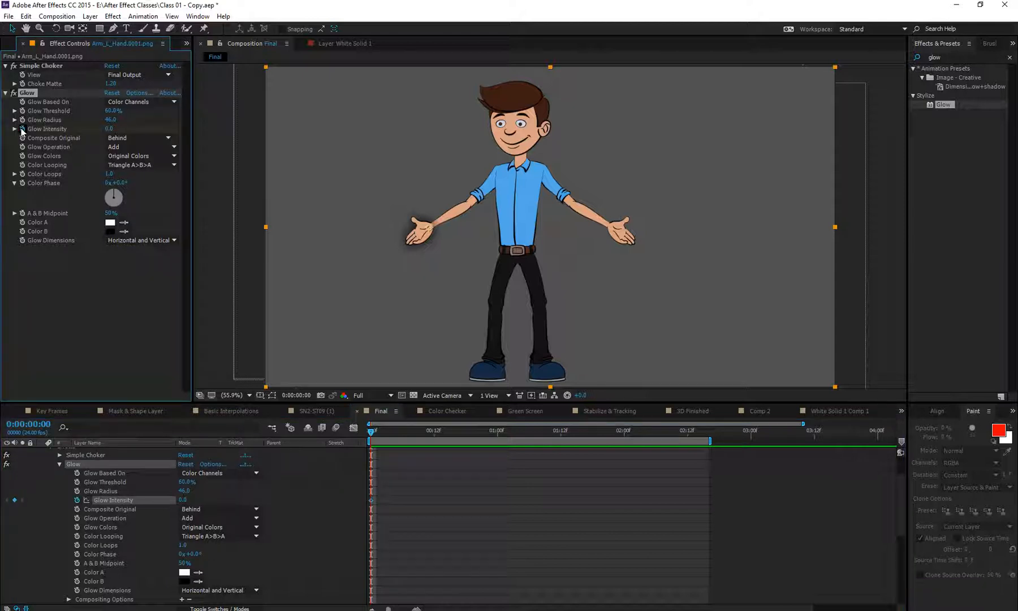
scroll(127, 495, up, 2)
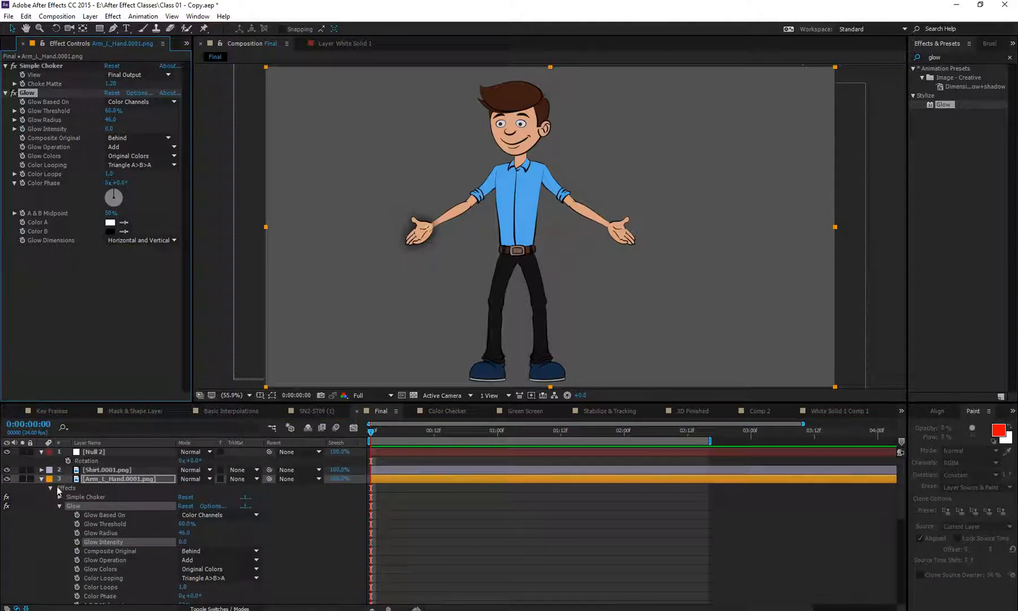
click(41, 479)
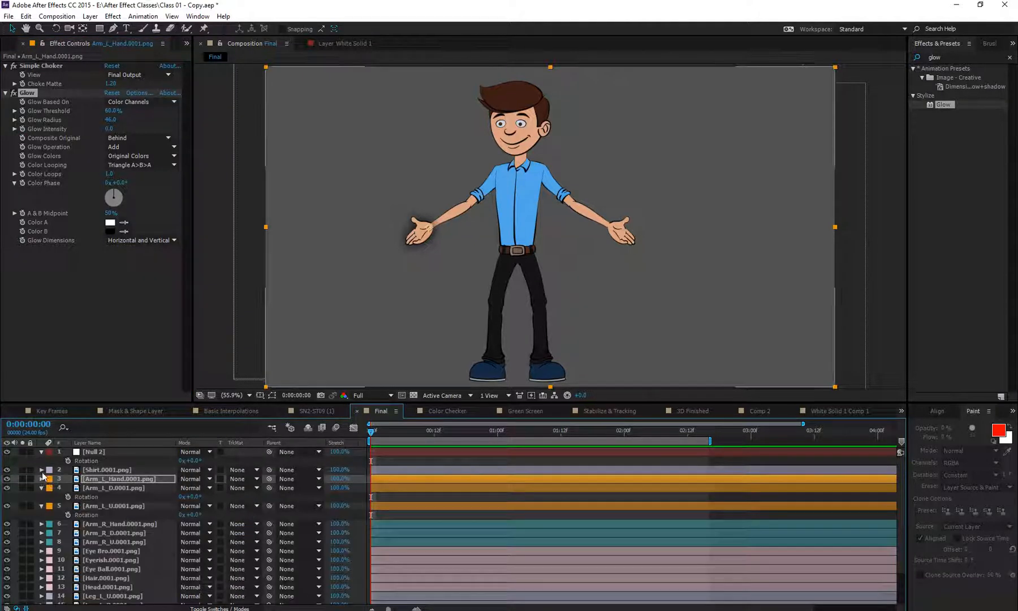
- Add an expression to the Glow Intensity of Arm_L_Hand.0001.png that links it to the X Position of Null 2
click(120, 479)
click(108, 453)
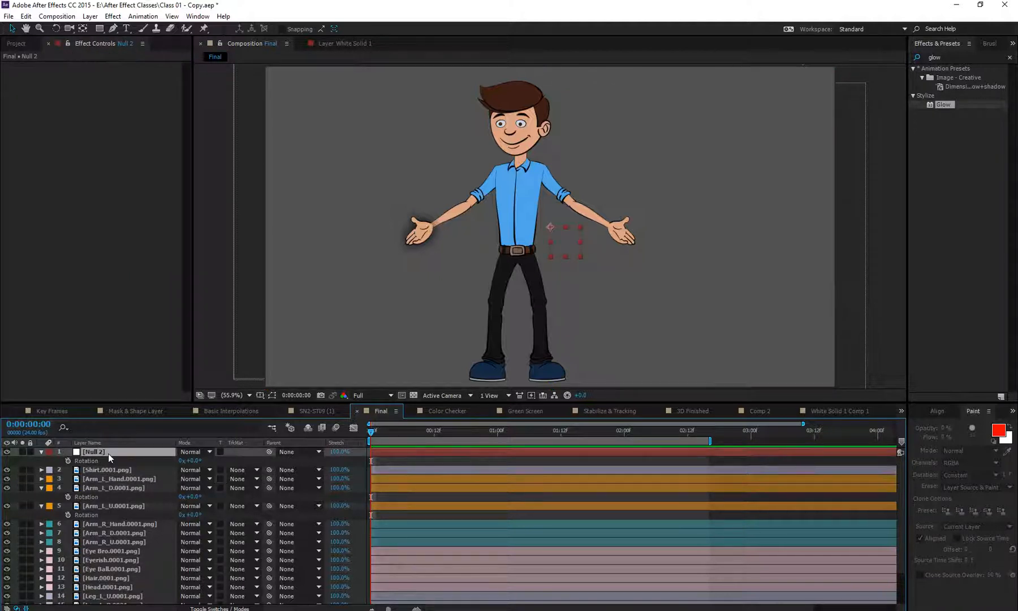
key(p)
click(116, 471)
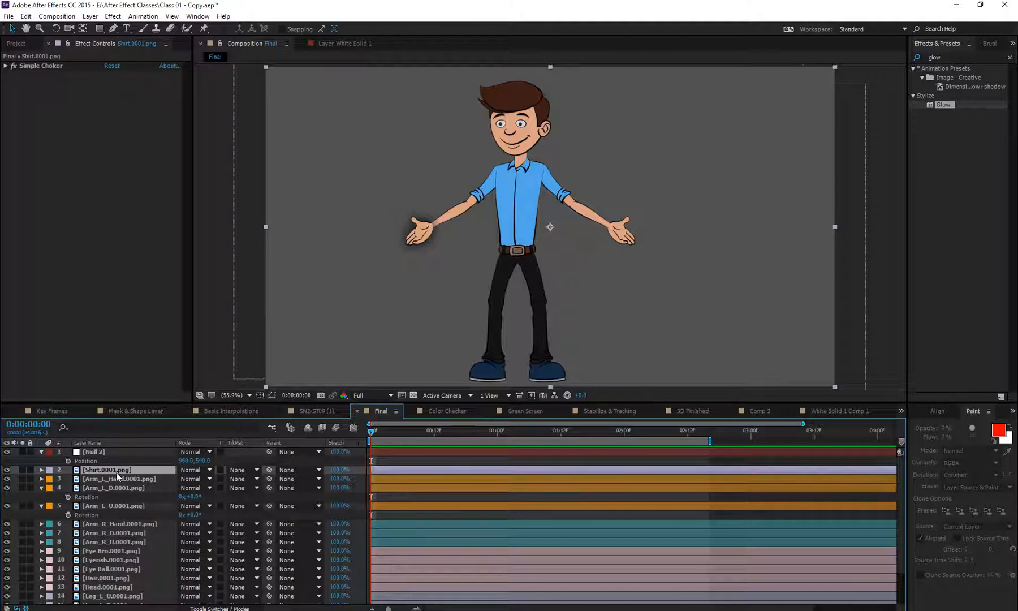
click(115, 479)
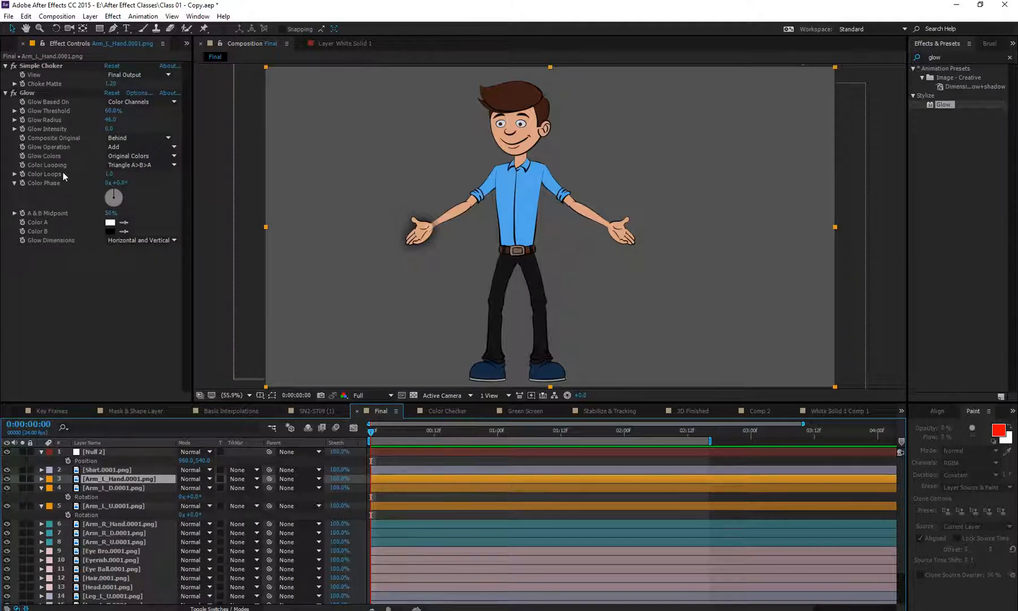
alt+click(22, 129)
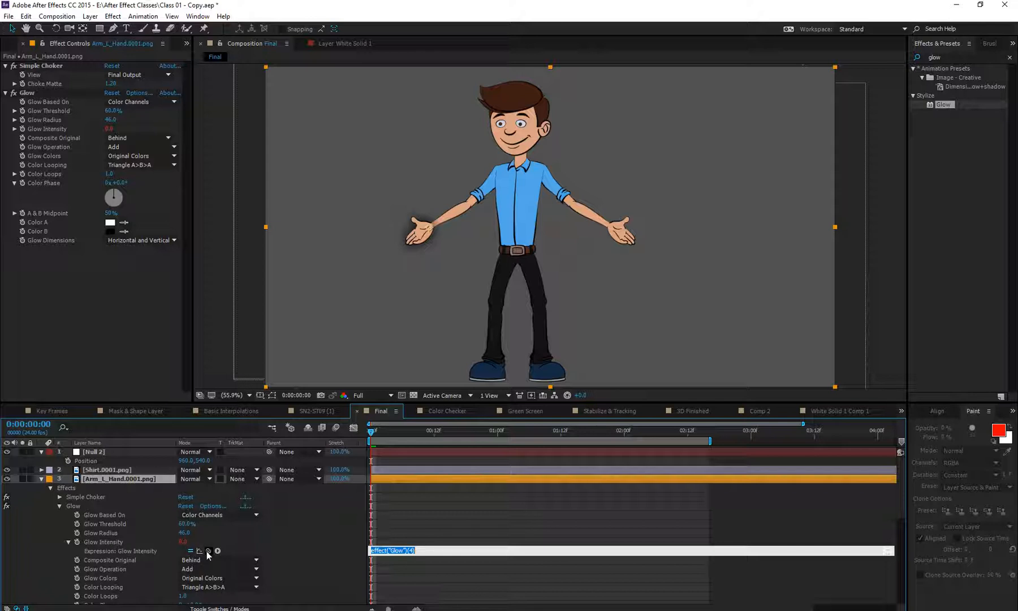
drag(208, 551, 110, 458)
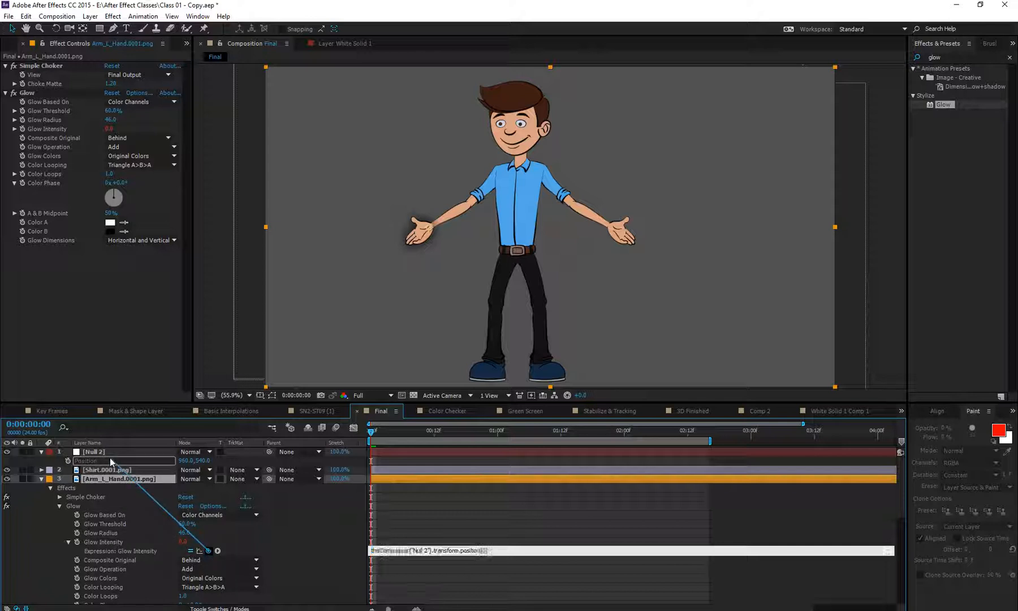
click(51, 458)
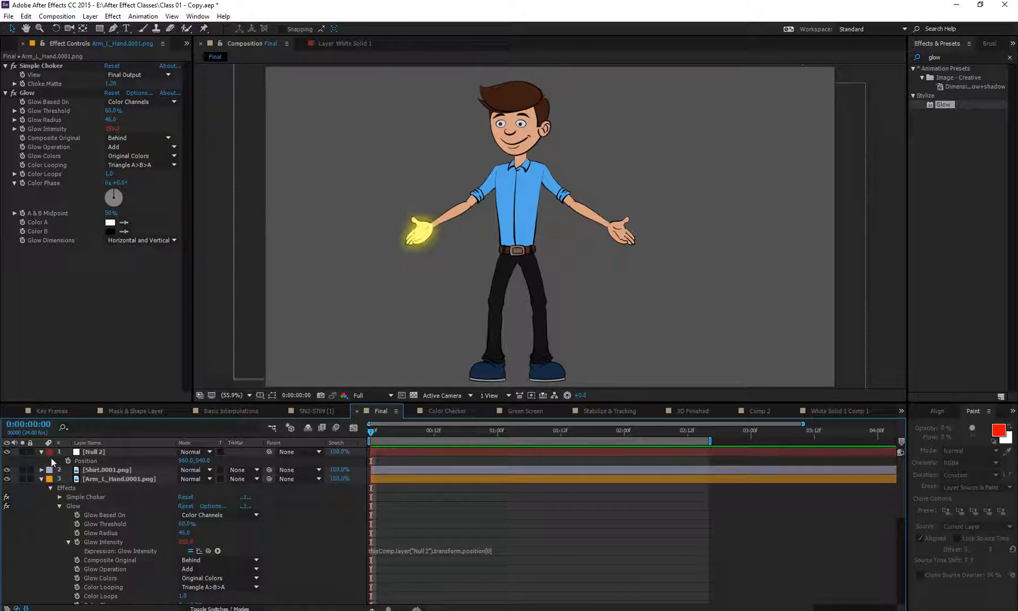
- Select Null 2, lower its X Position to 595, and try a different Y Position
click(110, 131)
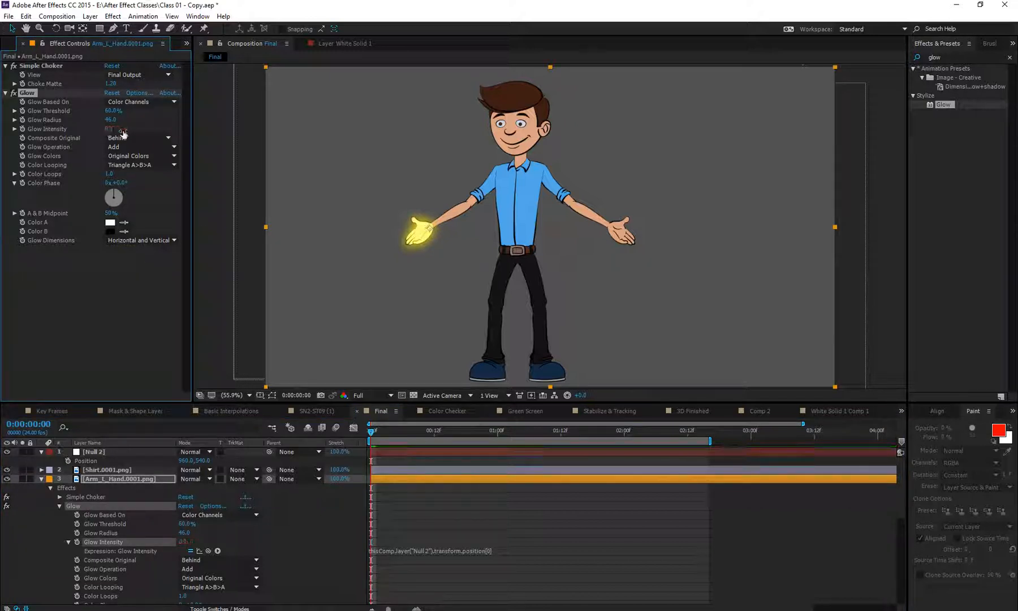
click(157, 450)
mouse_move(190, 461)
mouse_down()
mouse_move(198, 462)
mouse_move(4, 469)
mouse_up()
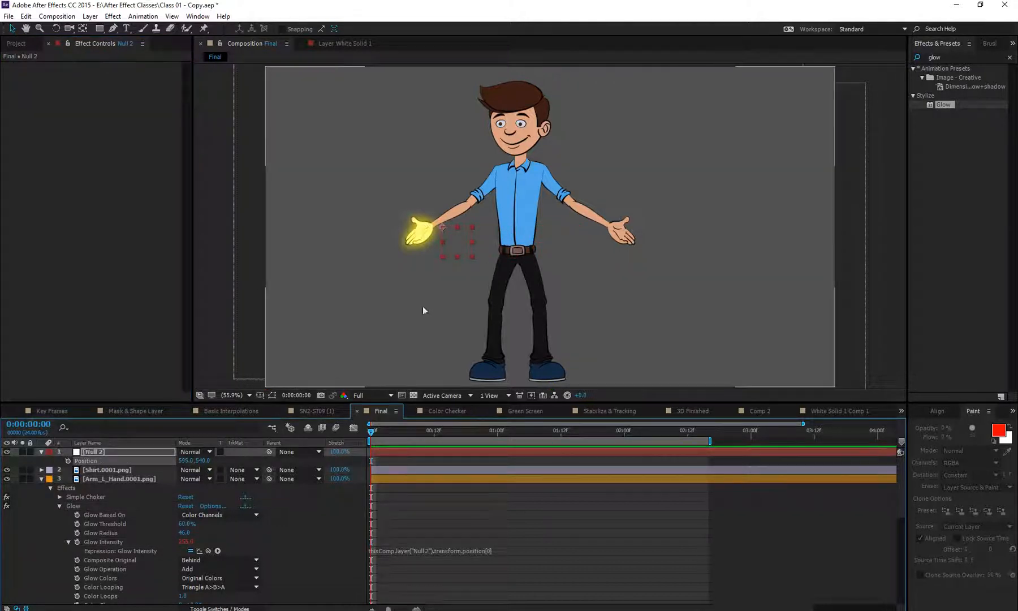
scroll(506, 276, down, 1)
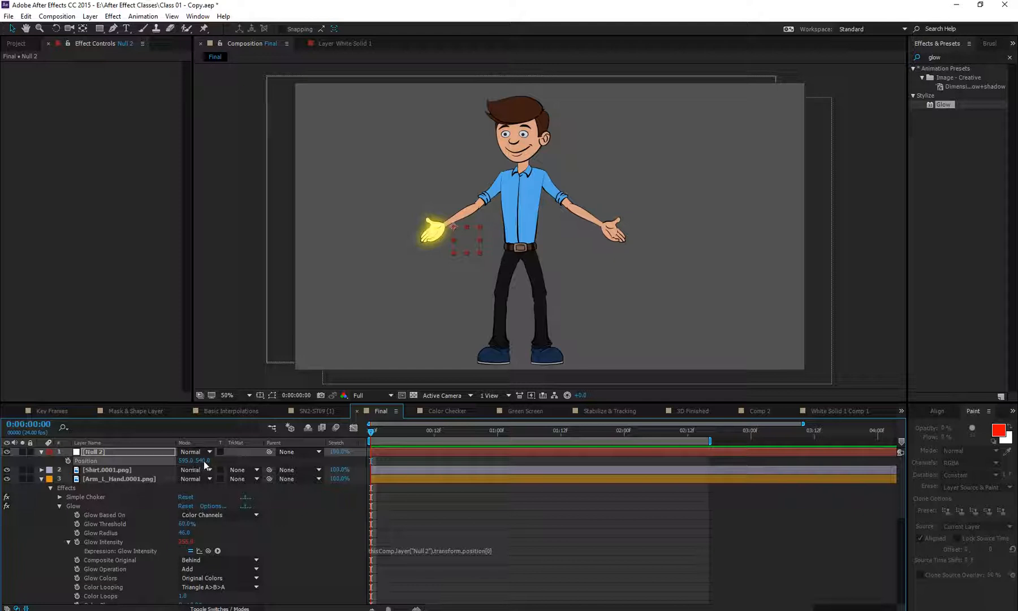
drag(204, 462, 2, 465)
key(ctrl+z)
- Set the X Position of Null 2 to 0, try 1, and return it to 0
mouse_move(185, 462)
mouse_down()
mouse_move(158, 472)
mouse_move(201, 471)
mouse_move(186, 465)
mouse_up()
click(185, 462)
text(0)
key(Return)
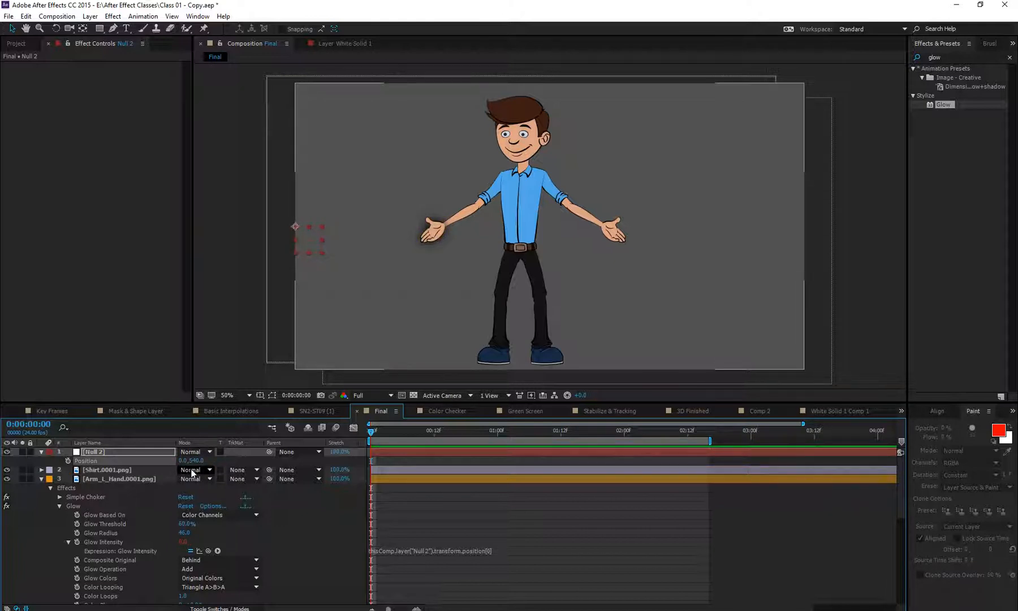
click(184, 461)
text(1)
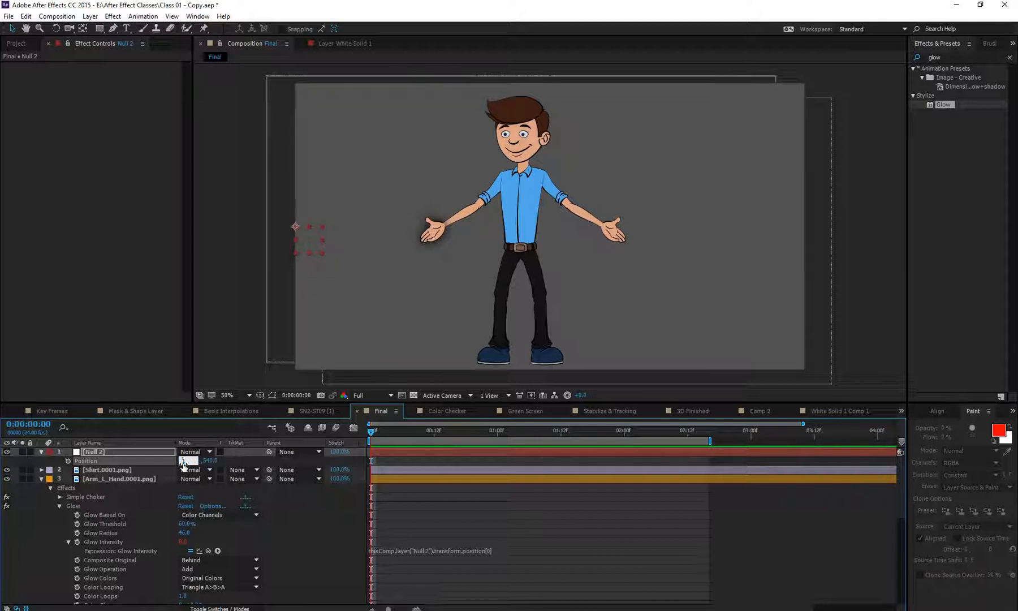
key(Return)
drag(184, 463, 164, 468)
- Delete the Glow effect from the Arm_L_Hand.0001.png layer
click(124, 478)
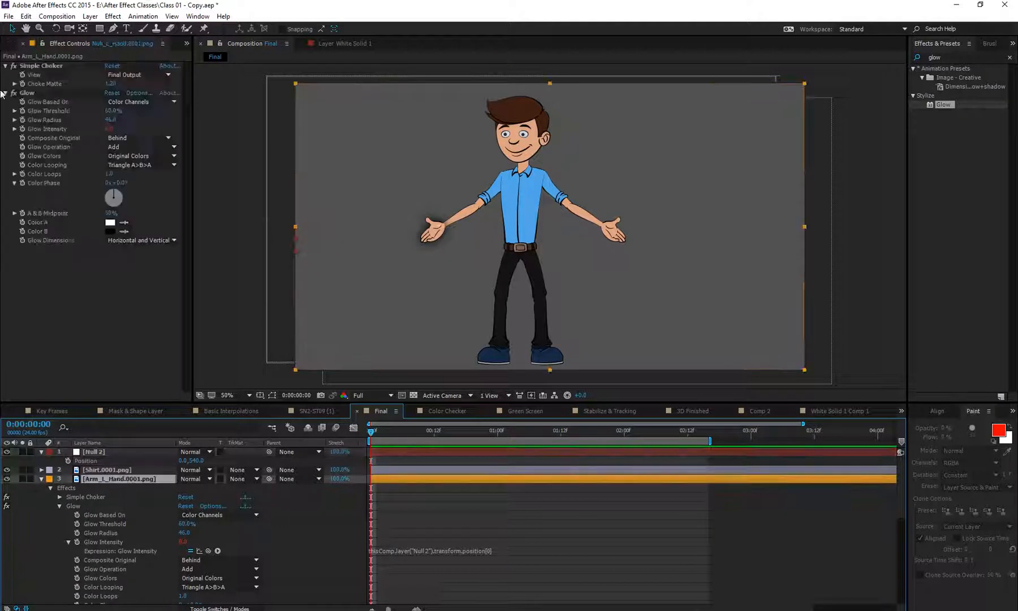
click(40, 90)
key(Delete)
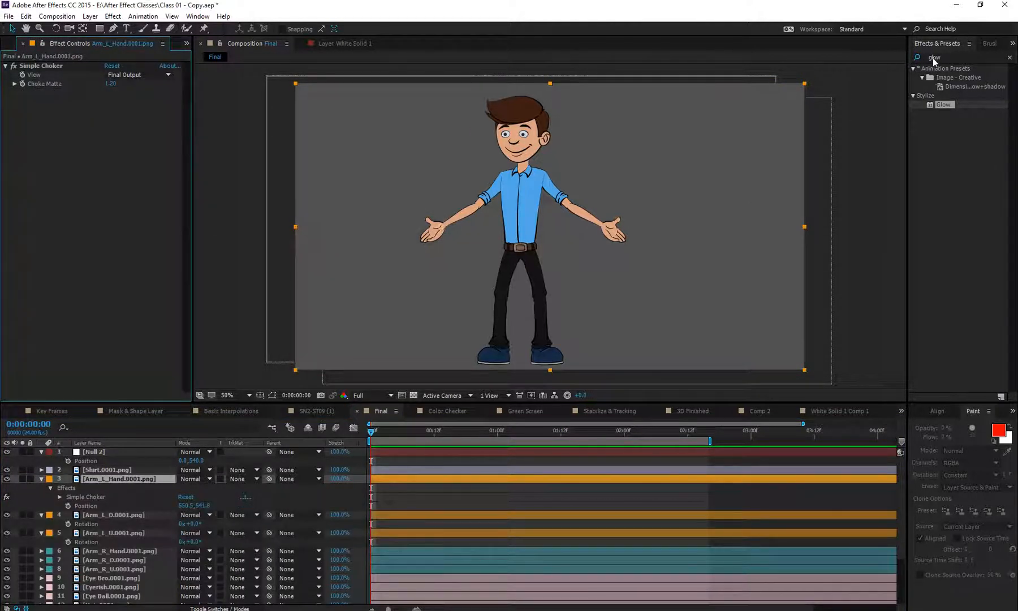
- Search the effects for "hls" and apply Color Balance (HLS) to the Arm_L_Hand.0001.png layer
click(957, 57)
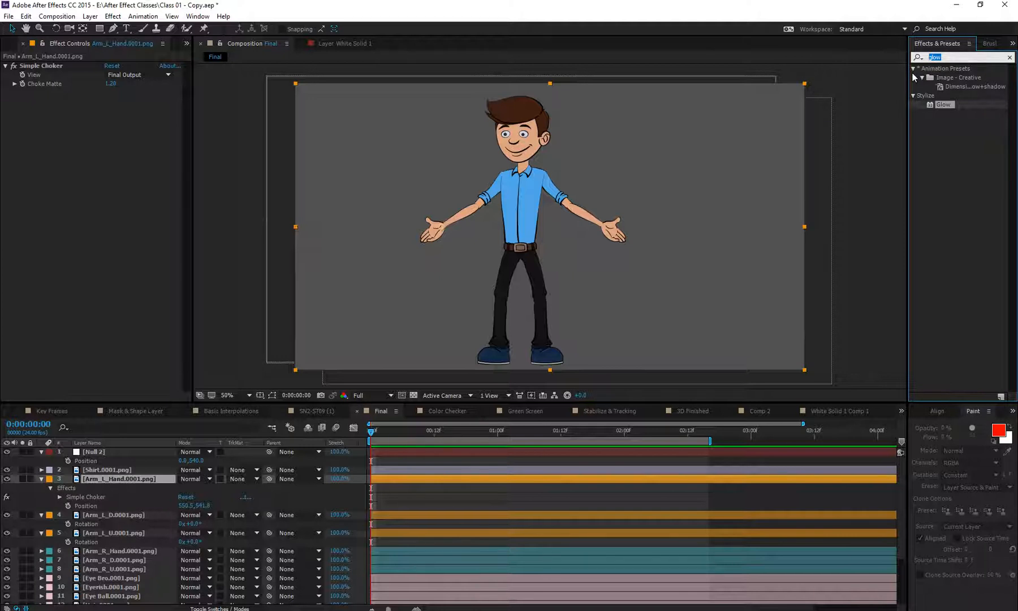
text(hls)
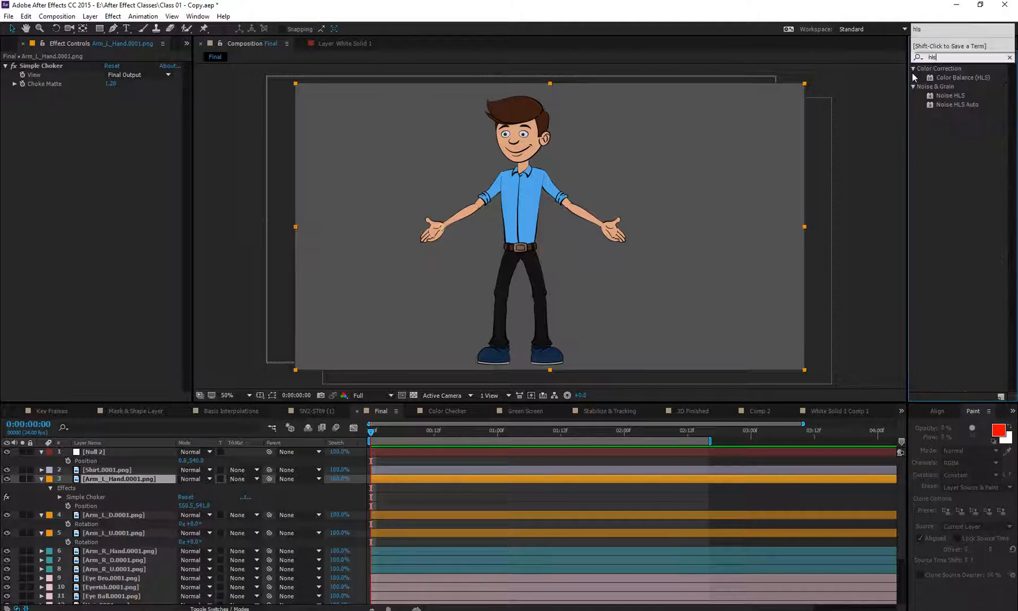
drag(955, 77, 47, 161)
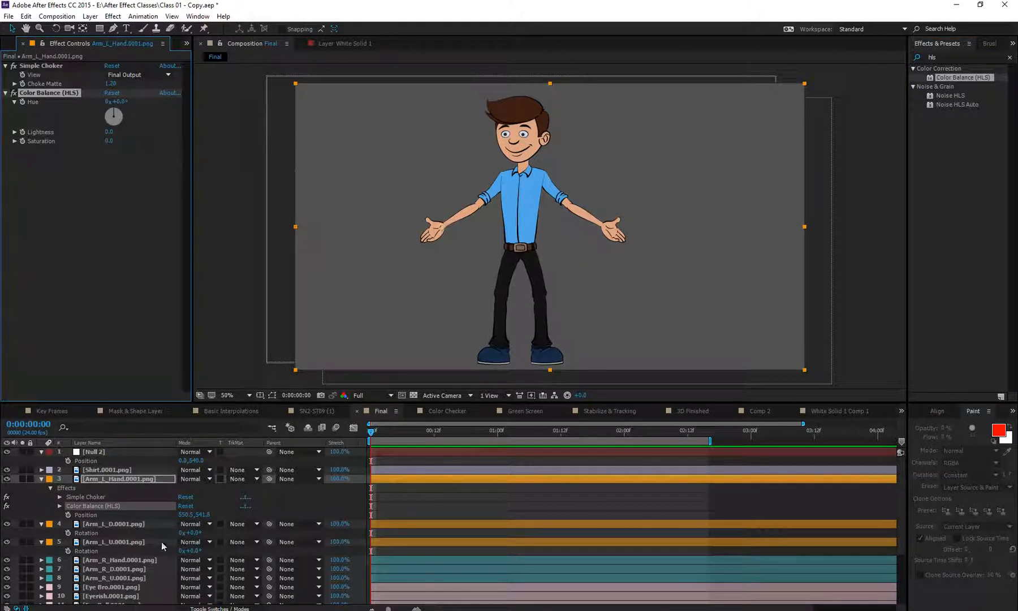
- Show the Rotation of Null 2 and link the Color Balance (HLS) Hue of Arm_L_Hand.0001.png to it with an expression
click(107, 453)
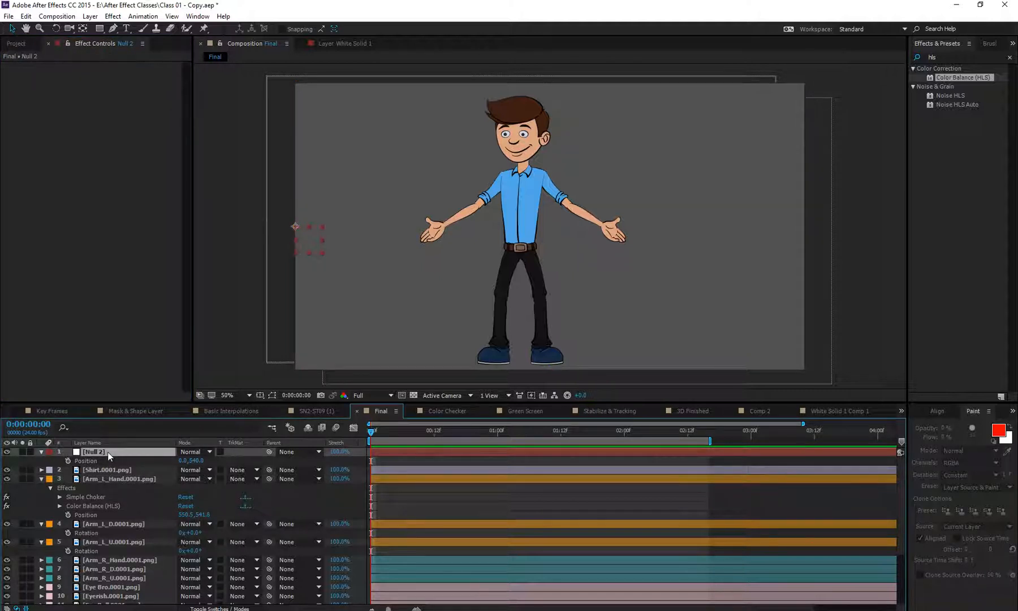
click(110, 478)
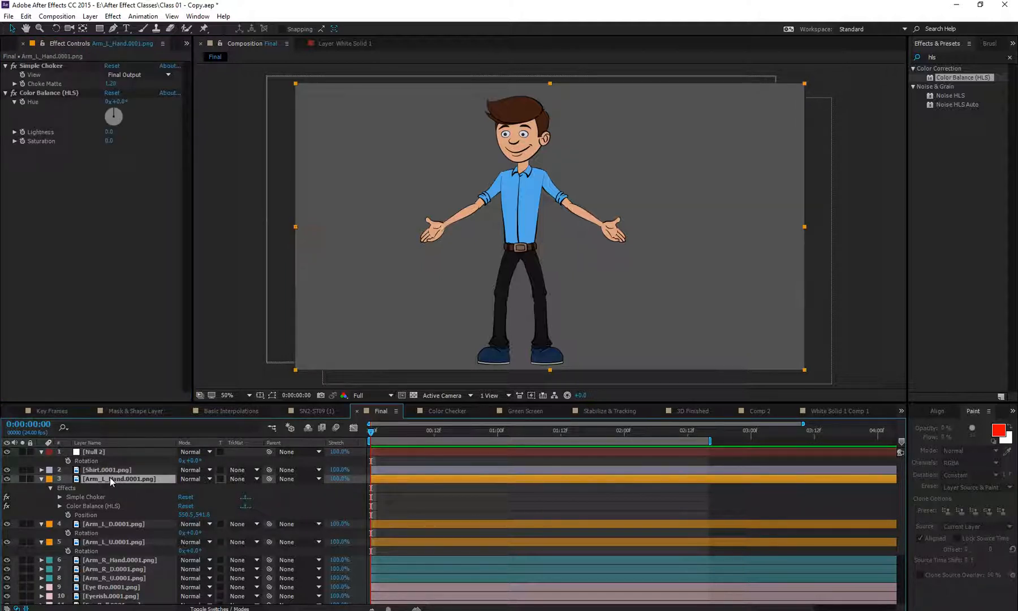
alt+click(22, 102)
drag(208, 523, 100, 458)
click(46, 528)
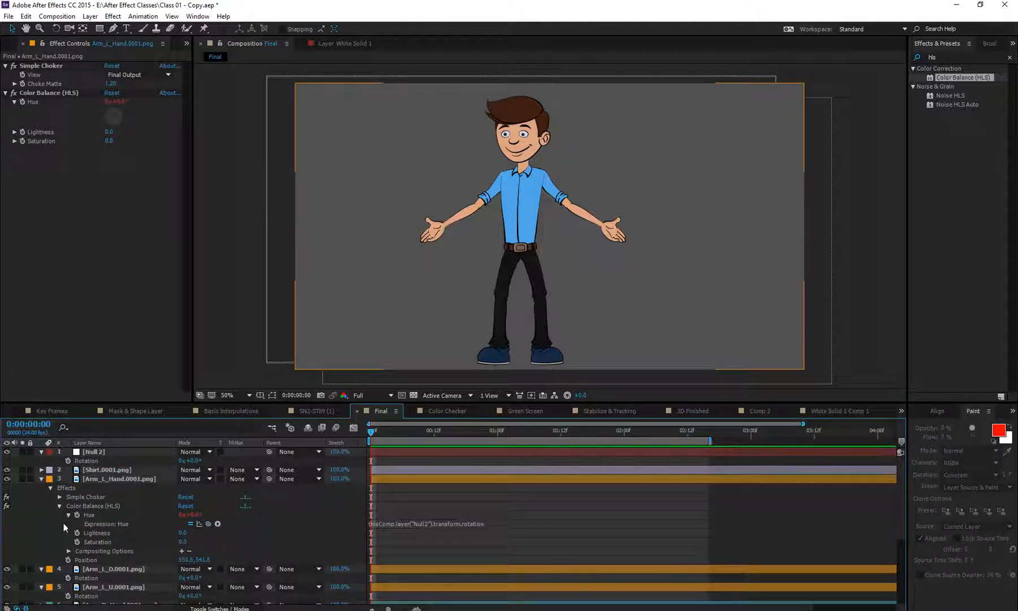
- Move Null 2 to the open area above the character's glowing-side hand and rotate it about a quarter turn counter-clockwise
click(101, 452)
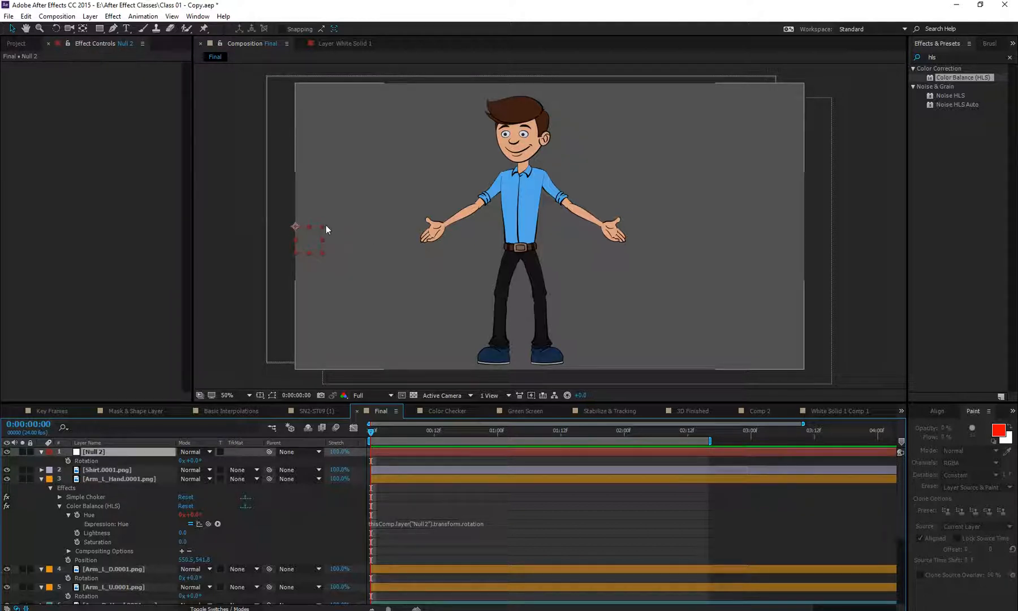
drag(299, 225, 331, 215)
drag(435, 168, 375, 156)
click(55, 29)
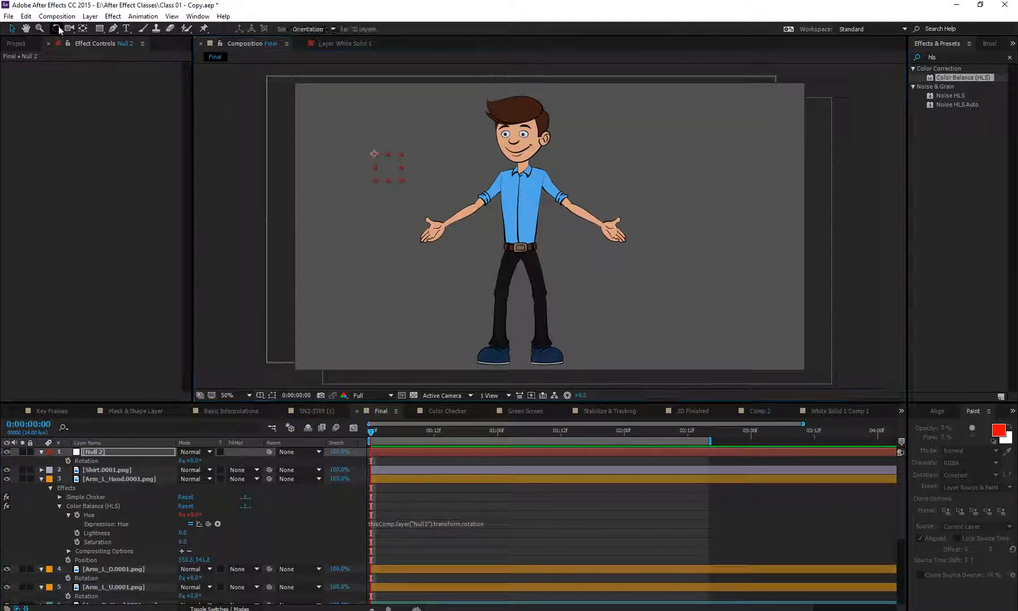
drag(403, 184, 402, 131)
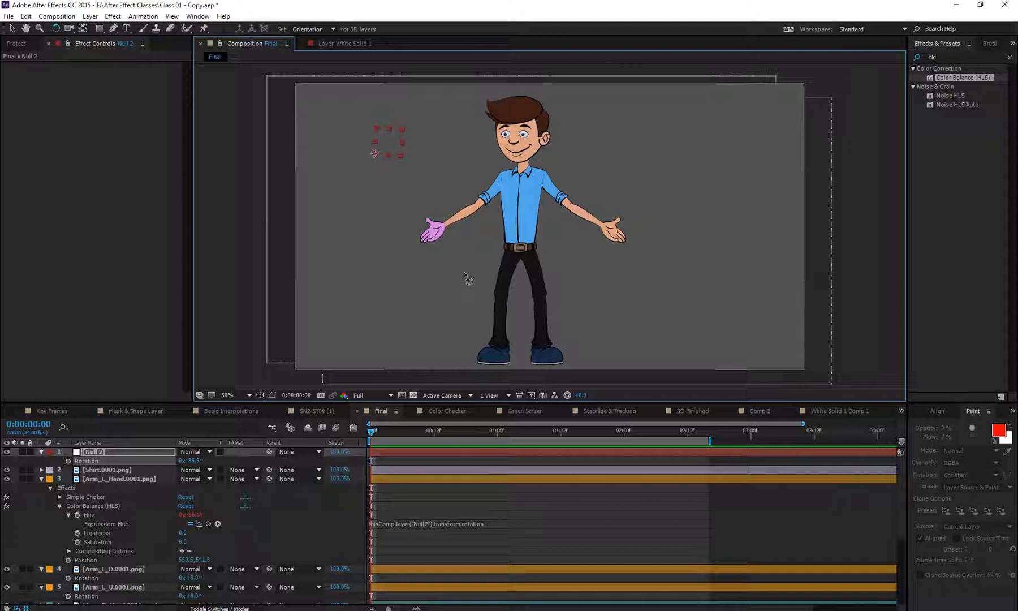
- Undo the null, Color Balance (HLS) and Glow edits until Arm_L_Hand.0001.png has only the Simple Choker effect
key(z)
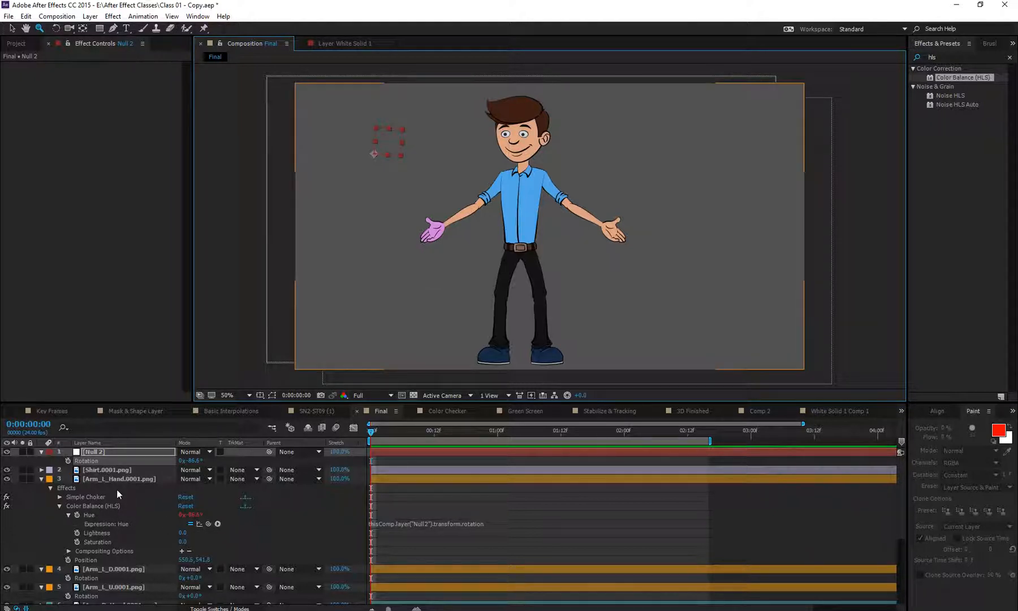
key(ctrl+z)
key(ctrl+z)
key(ctrl+z)
key(ctrl+z)
key(ctrl+z)
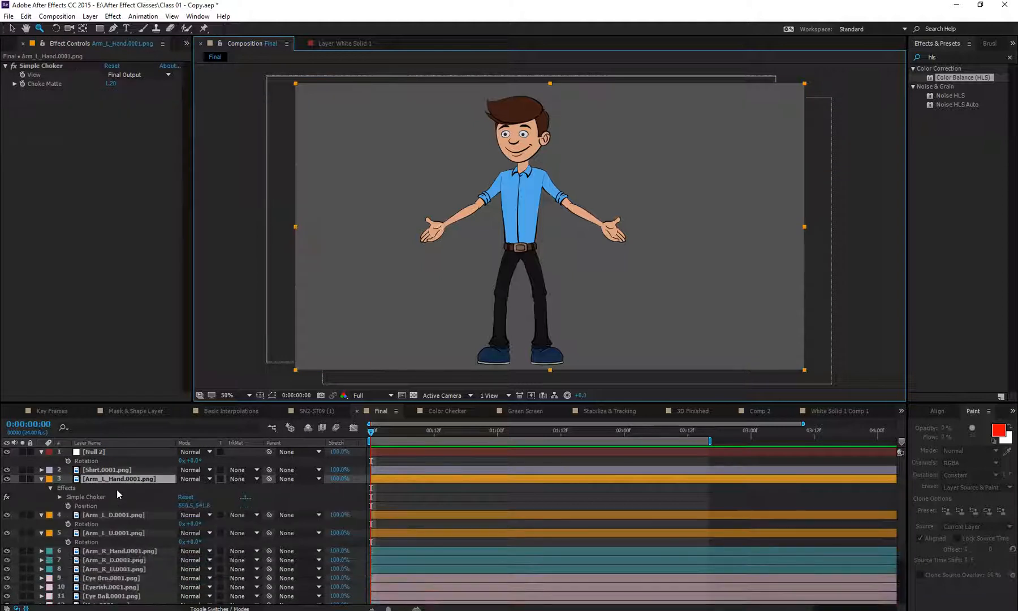
key(ctrl+z)
key(ctrl+z)
key(ctrl+z)
key(ctrl+z)
key(ctrl+z)
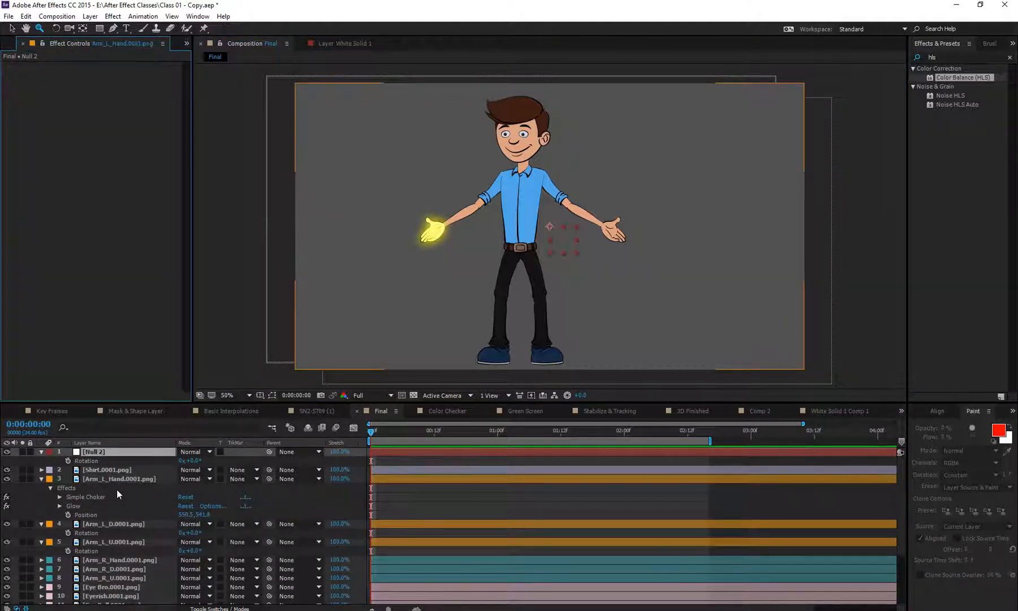
key(ctrl+z)
key(ctrl+z)
key(ctrl+z)
key(ctrl+z)
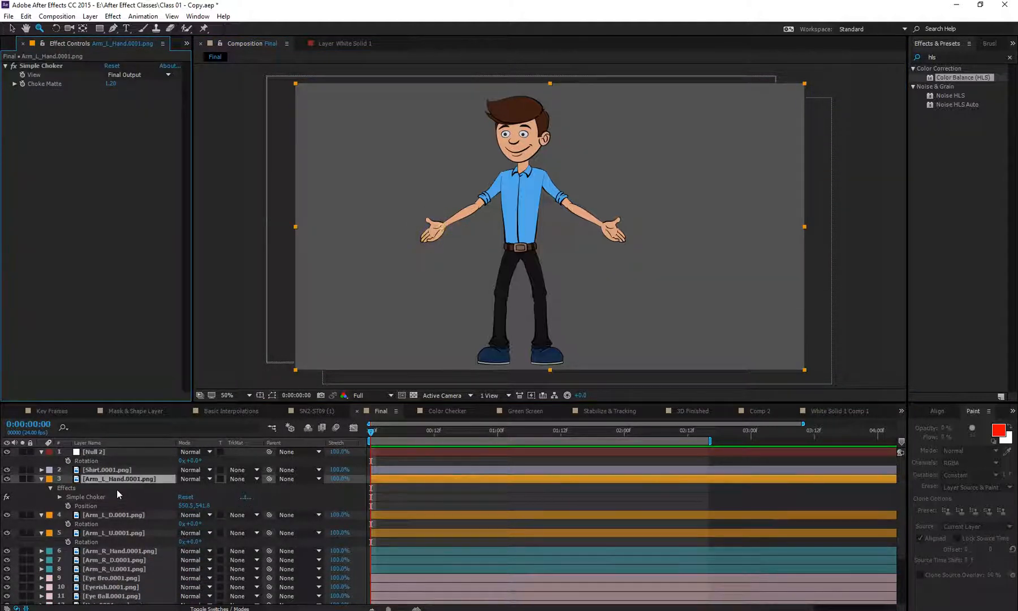
key(ctrl+z)
- Collapse the Arm_L_Hand, Arm_L_D, Arm_L_U and Null 2 layers and deselect all layers
click(41, 479)
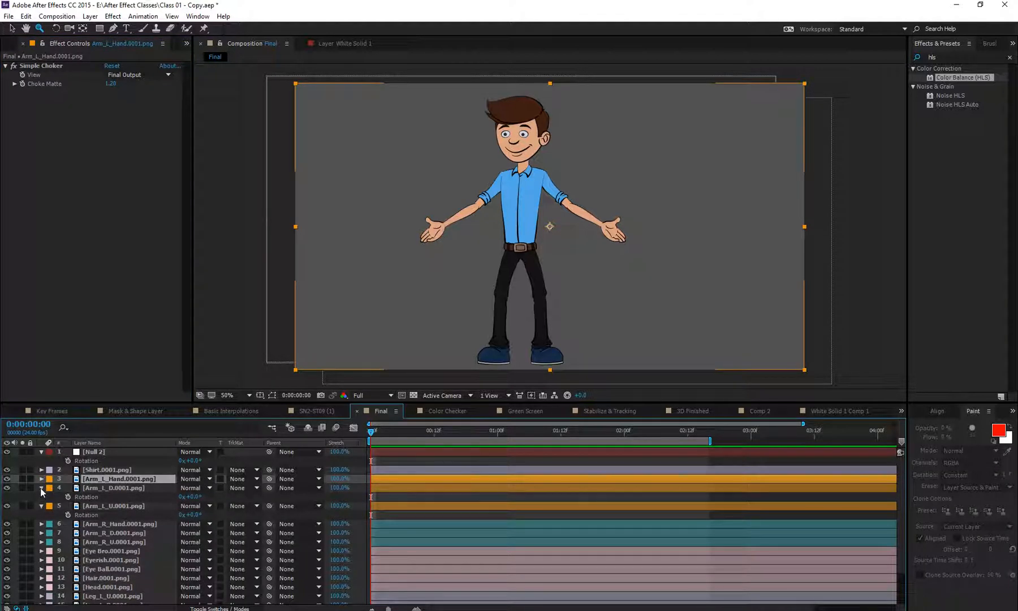
click(41, 487)
click(41, 497)
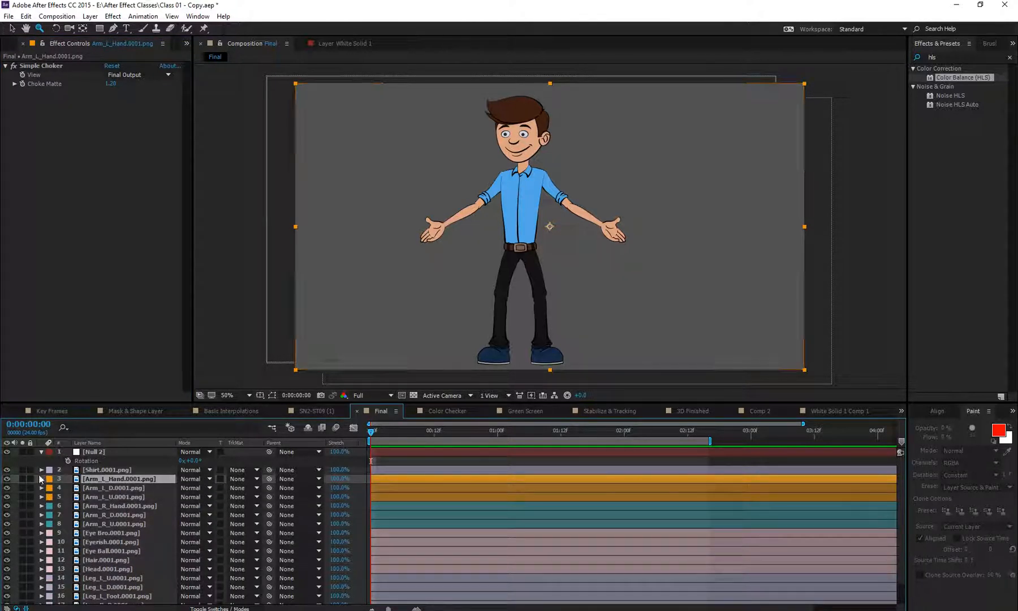
click(41, 452)
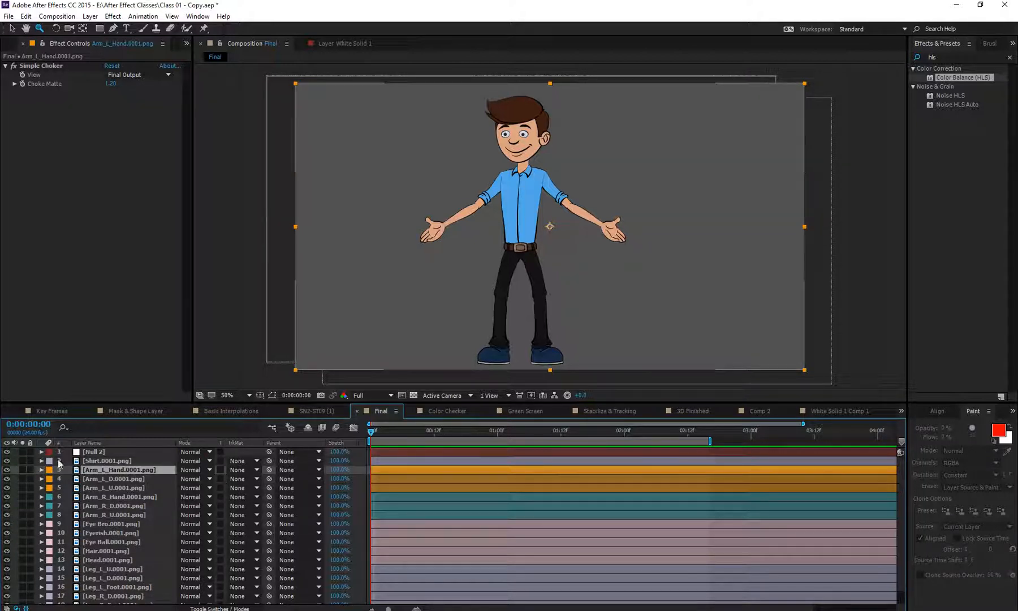
click(17, 459)
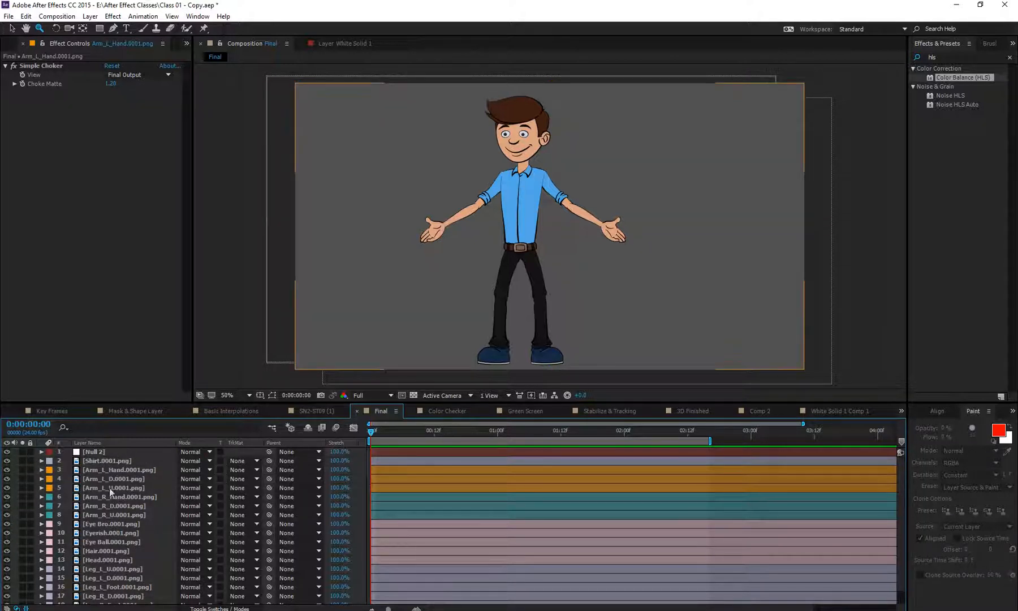
click(118, 469)
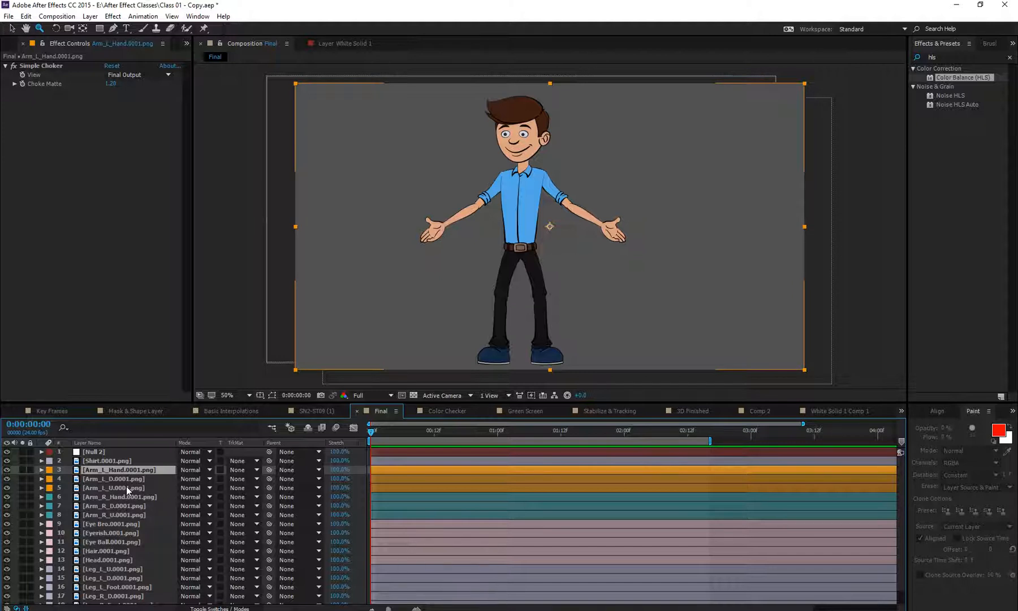
click(158, 310)
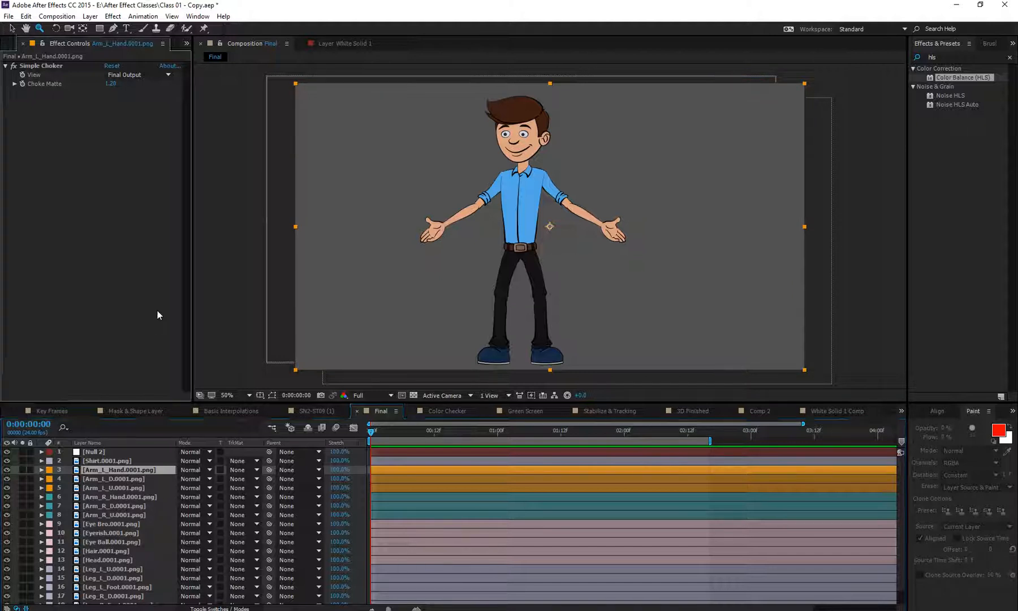
click(17, 494)
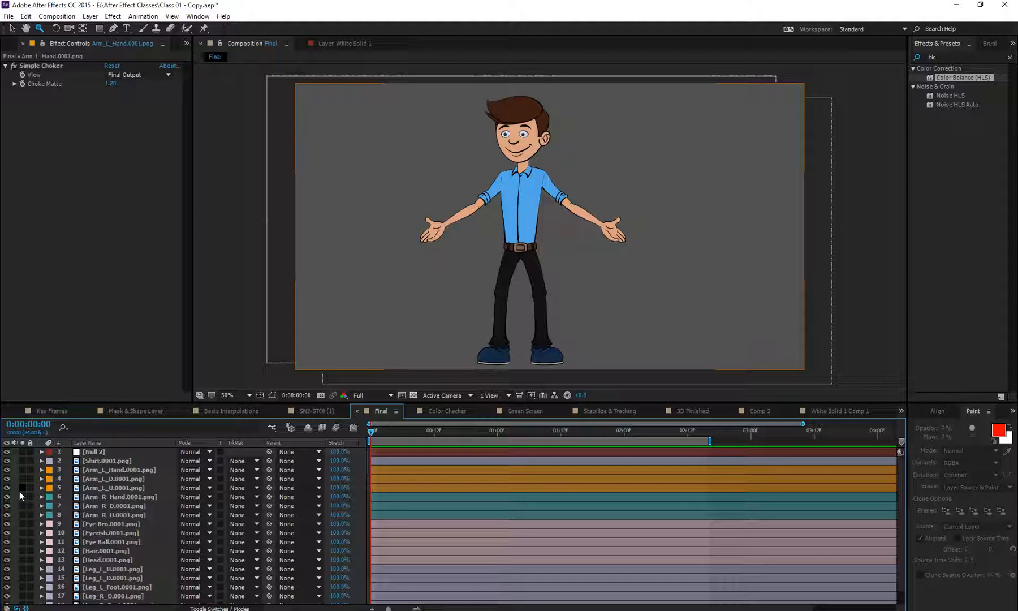
- Start a new project without saving the current one, and create a five-second composition with the HDTV 1080 24 preset
click(8, 17)
mouse_move(28, 30)
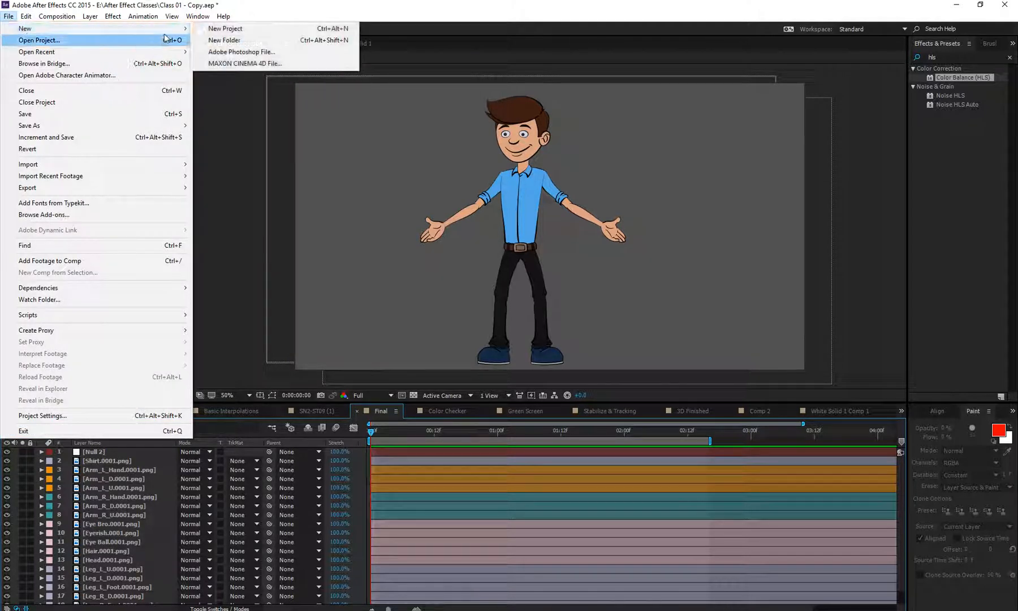
click(218, 28)
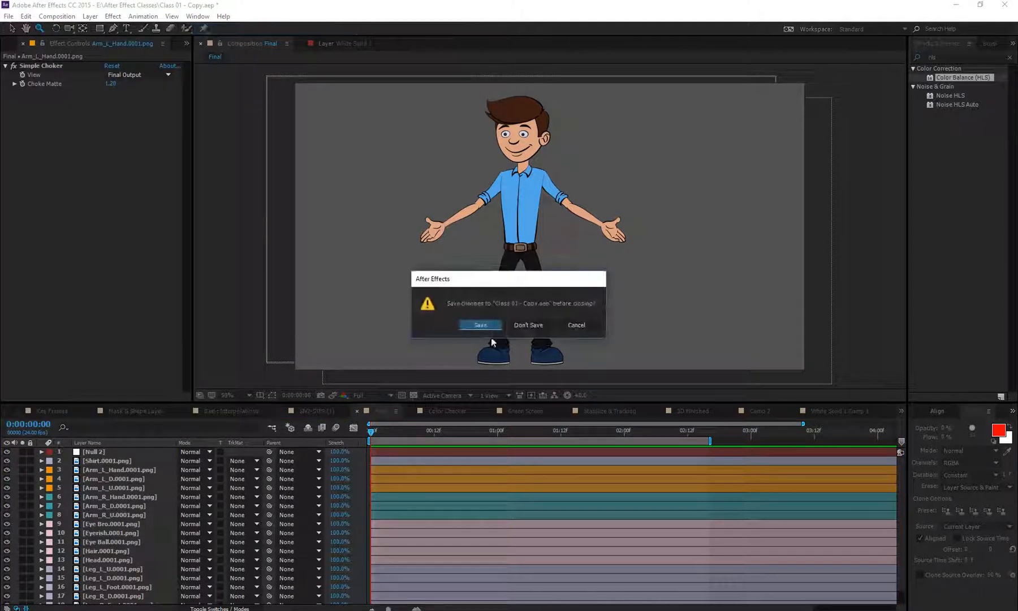
click(540, 326)
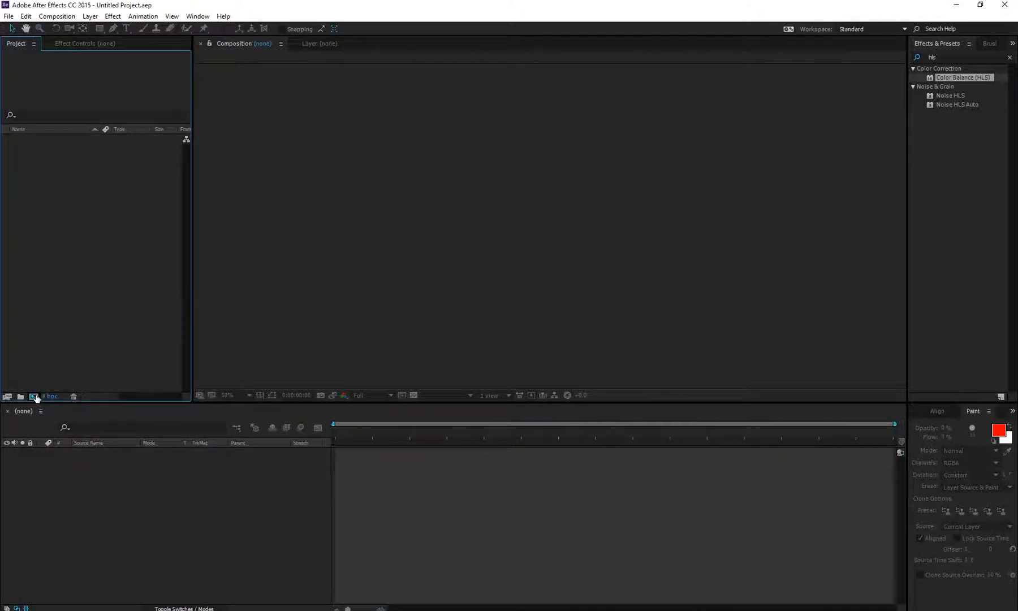
click(34, 396)
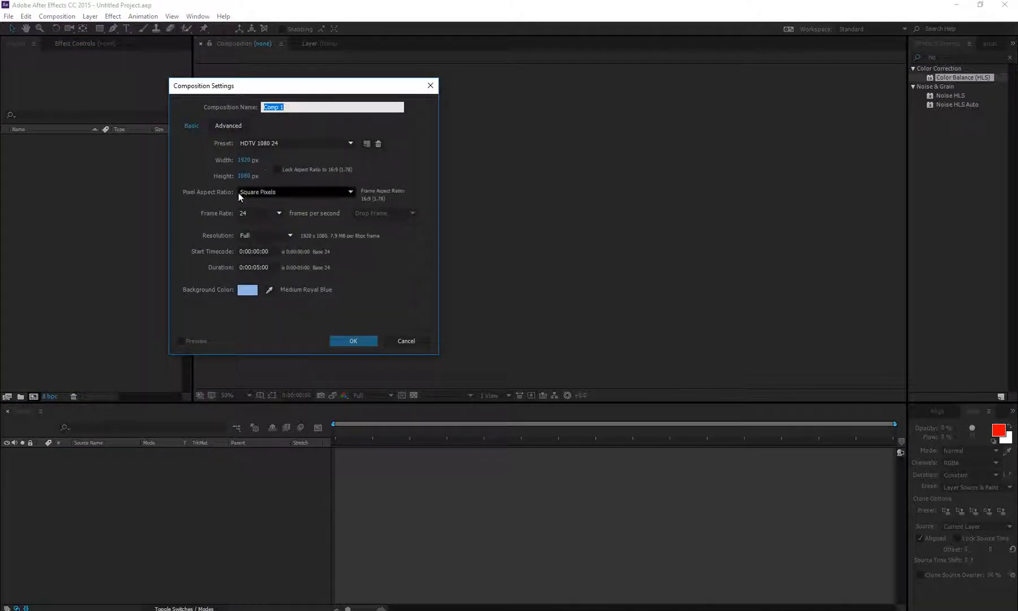
click(348, 339)
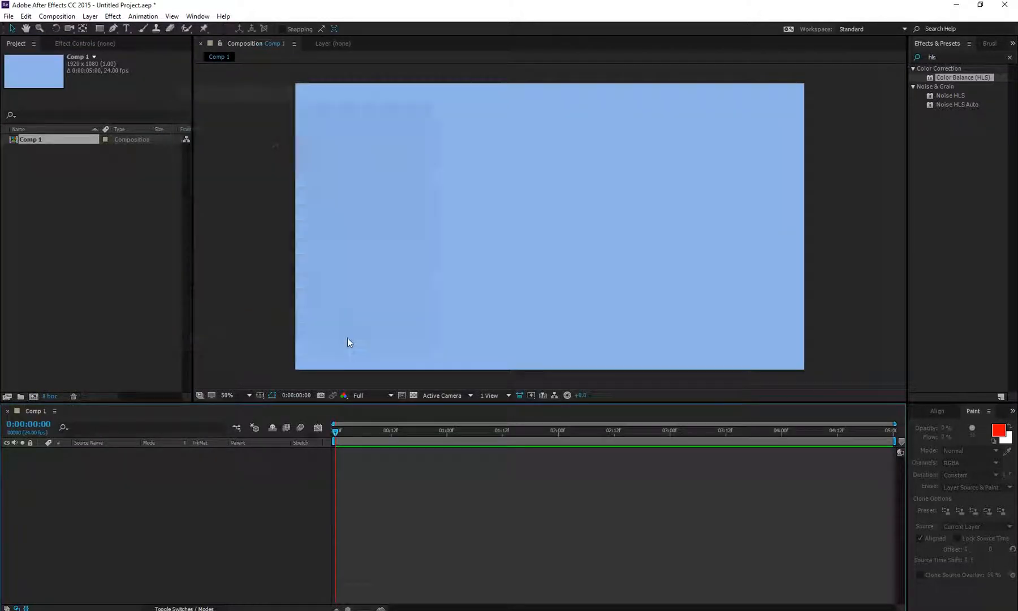
- Add a black (000000) full-frame solid layer to Comp 1
right_click(234, 521)
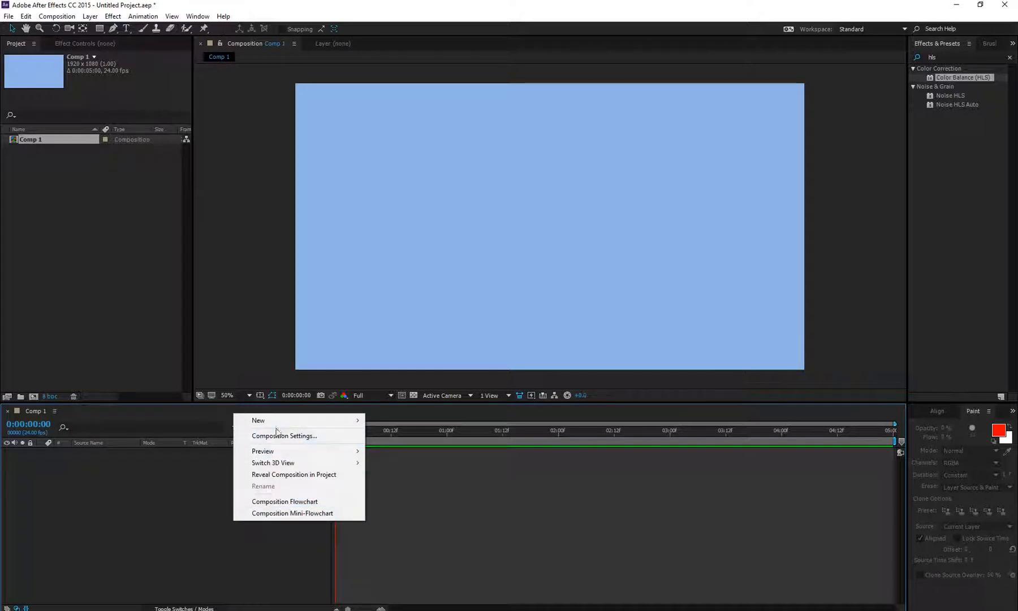
mouse_move(277, 423)
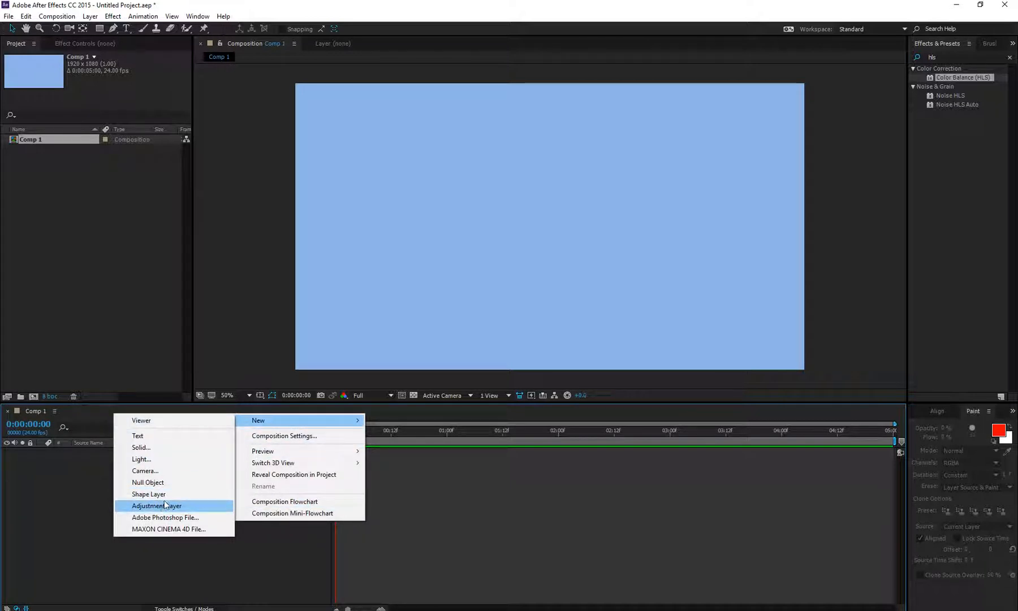
click(201, 448)
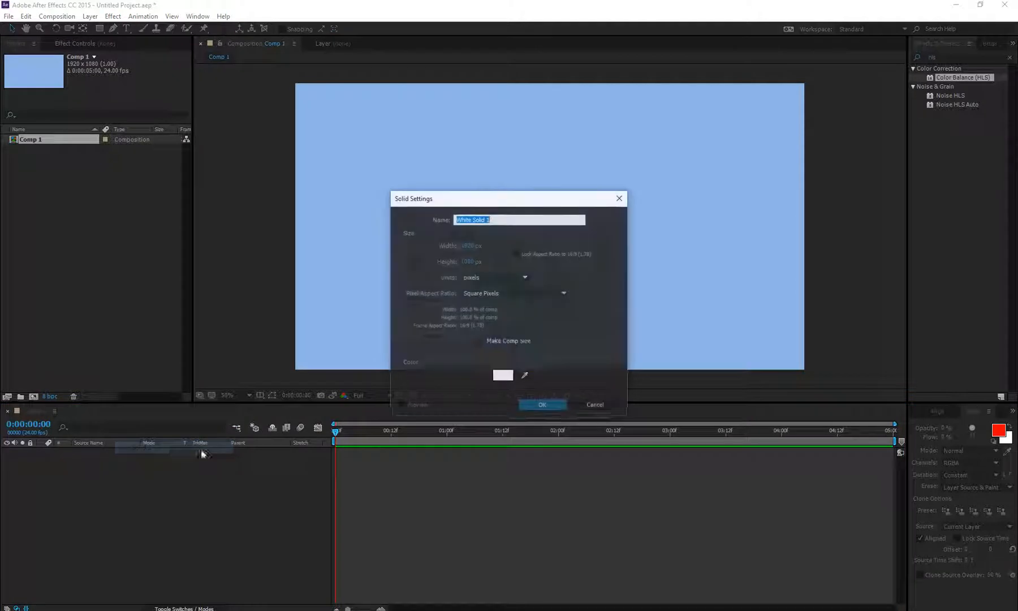
click(503, 375)
click(615, 246)
drag(597, 256, 576, 267)
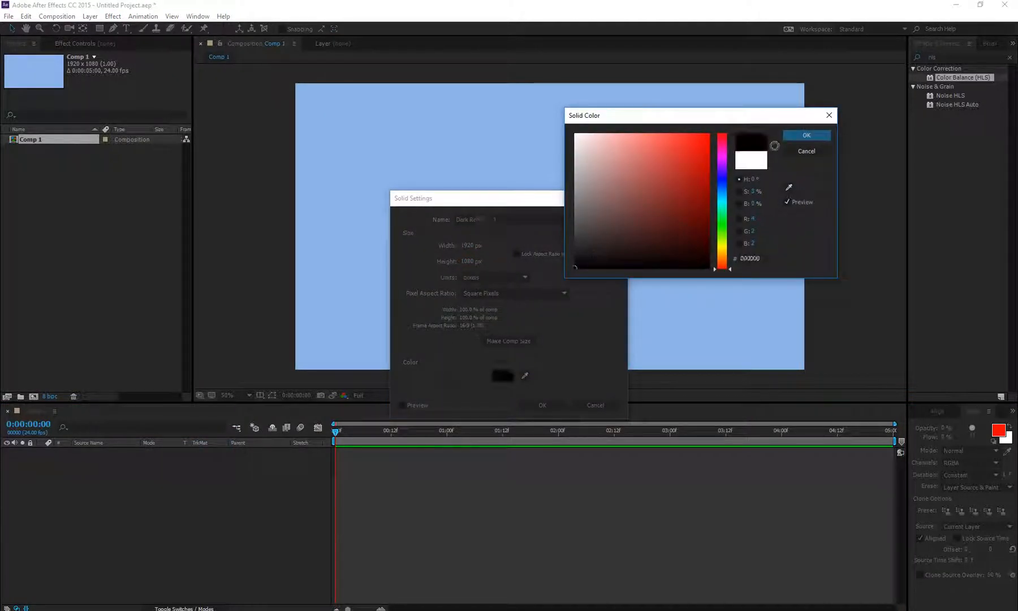
click(806, 135)
click(545, 404)
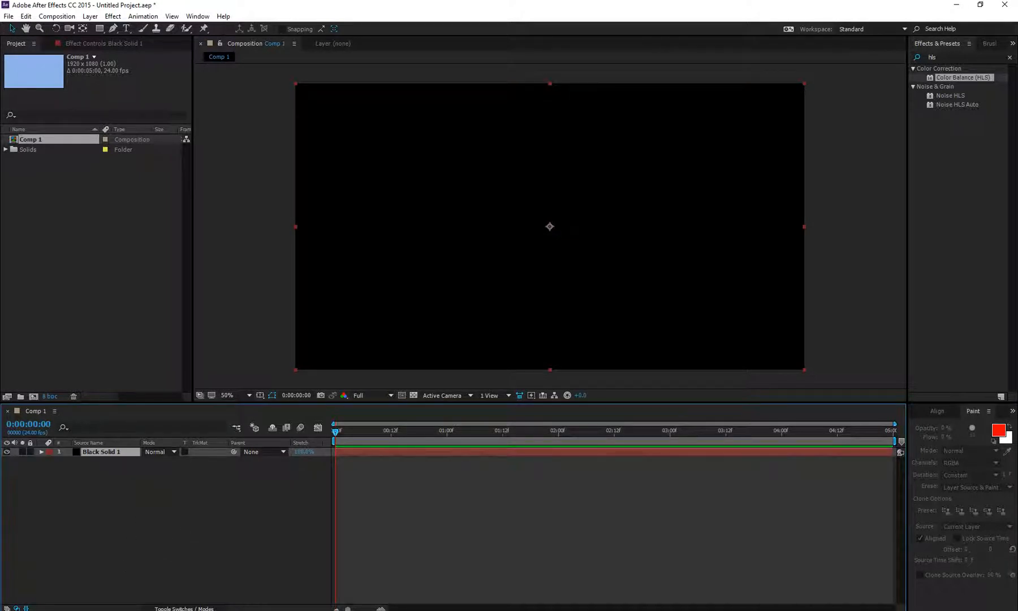
- Create a text layer reading SRFTI above the black solid
click(126, 28)
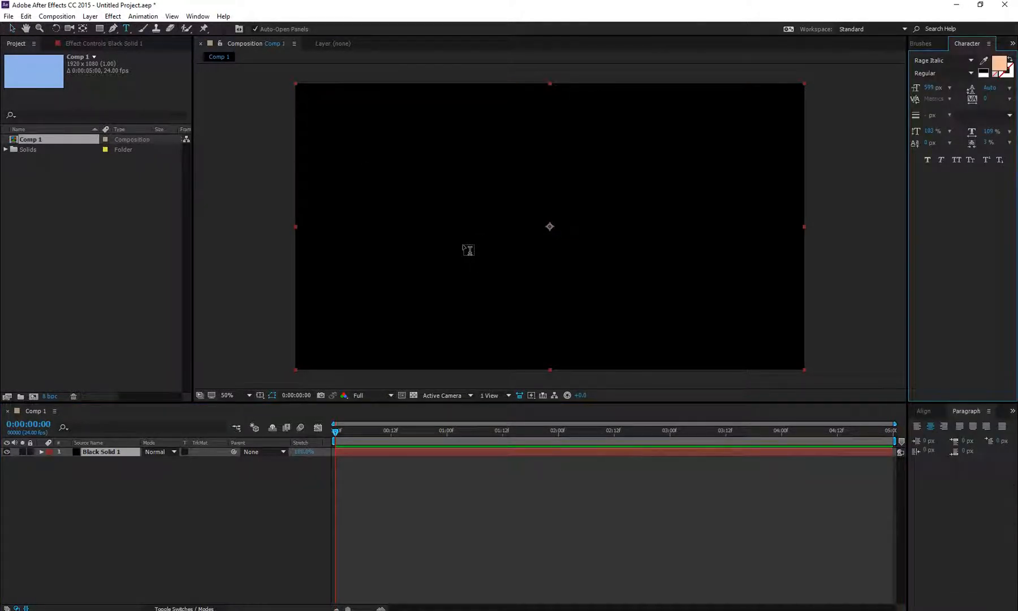
click(438, 254)
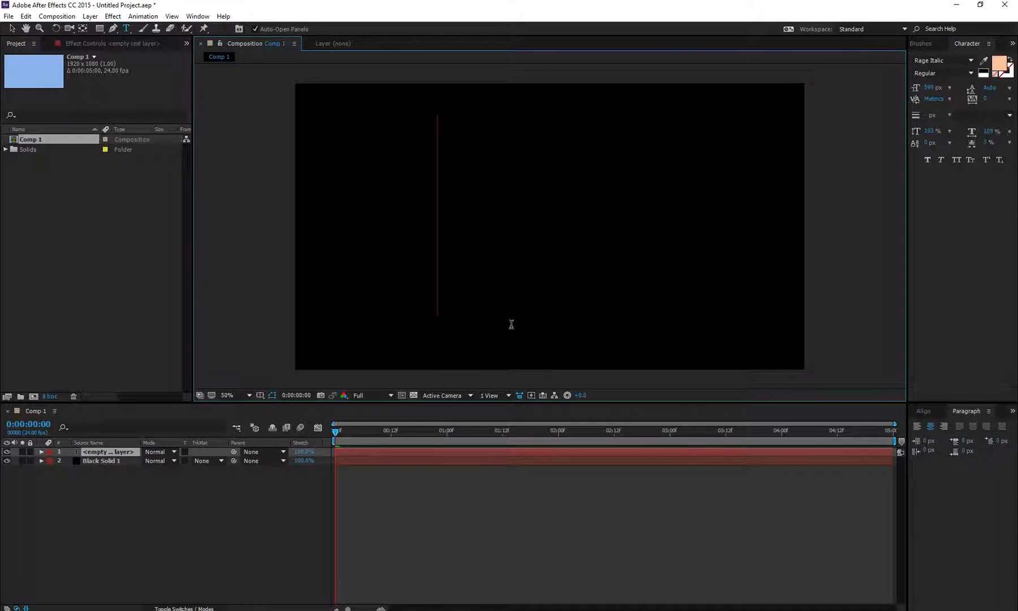
text(SRFTI)
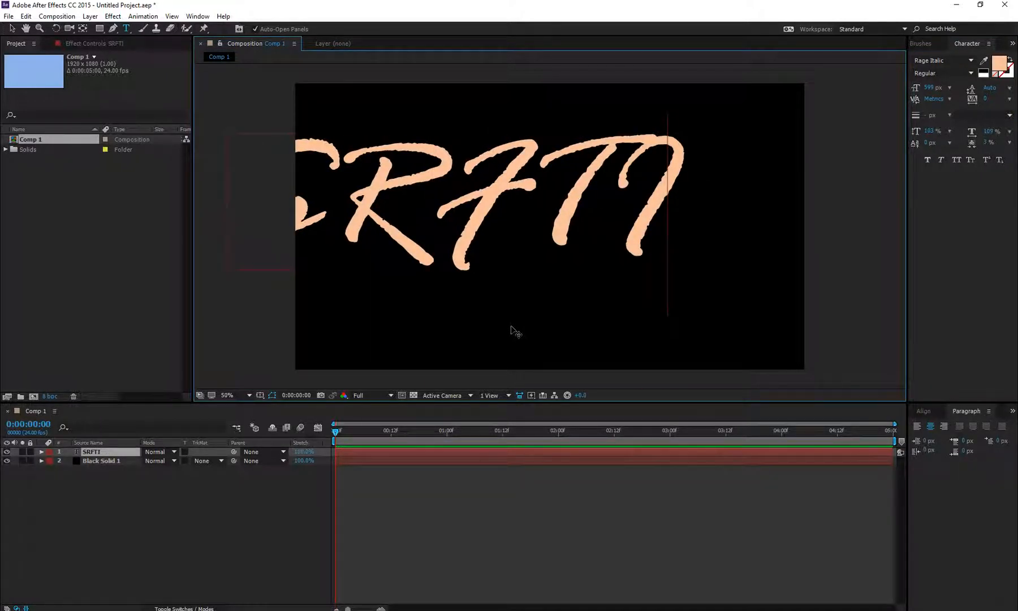
- Change the font of the SRFTI text to Reason BRK and move the text to the middle of the frame
key(ctrl+a)
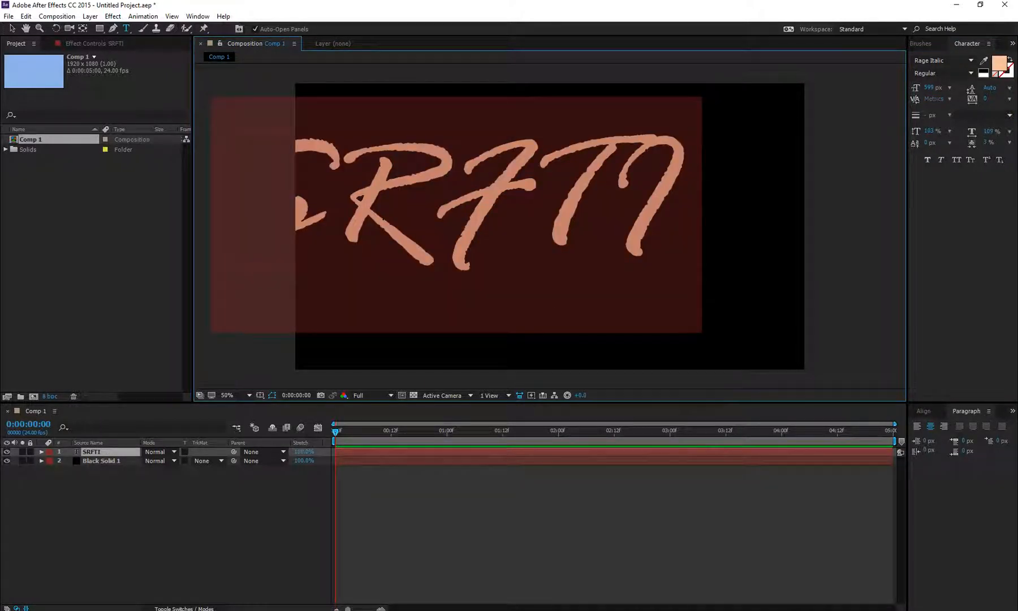
click(963, 59)
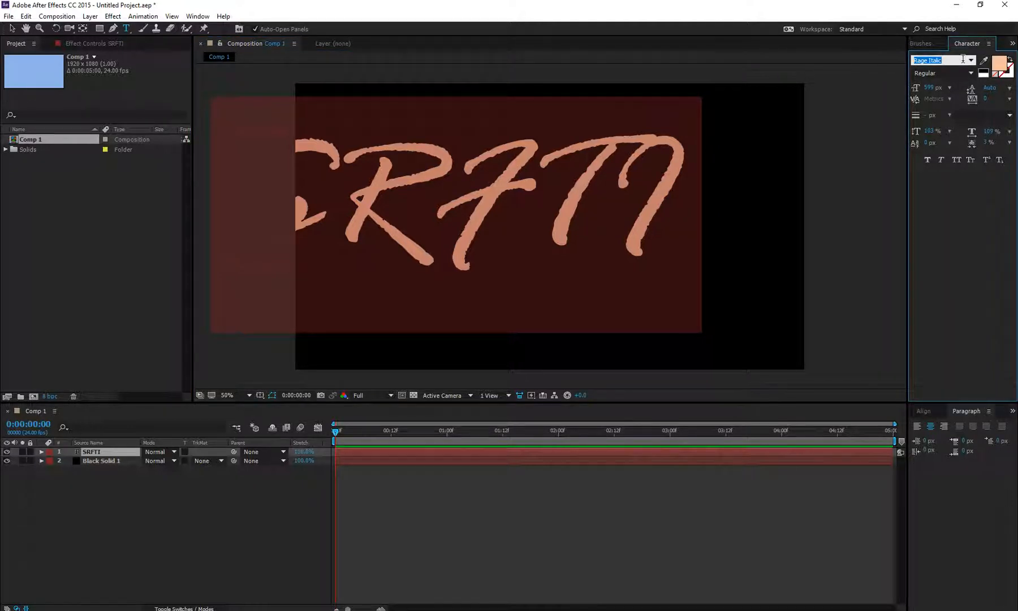
key(Down)
key(Down)
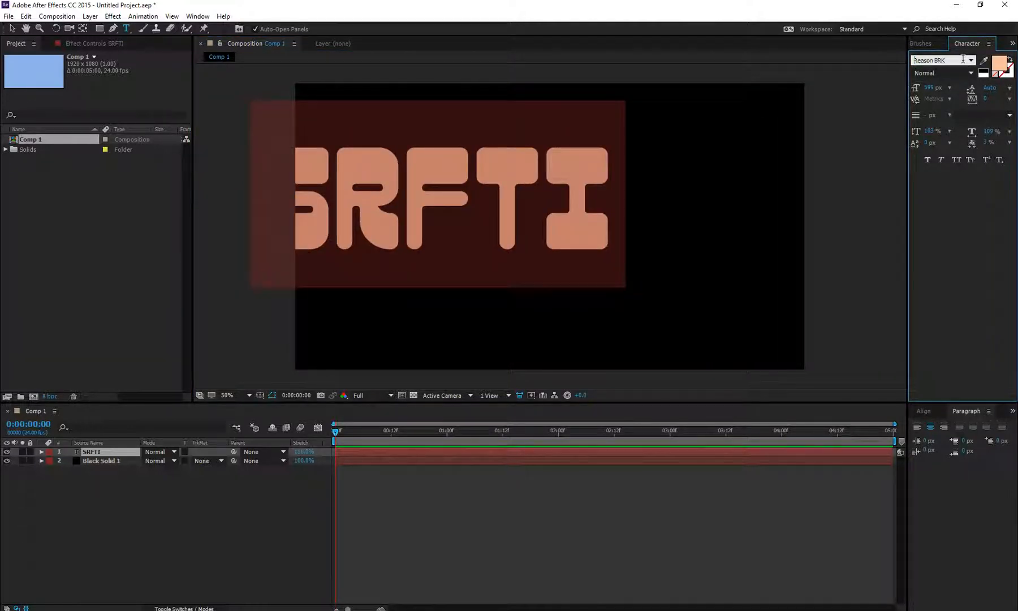
key(Return)
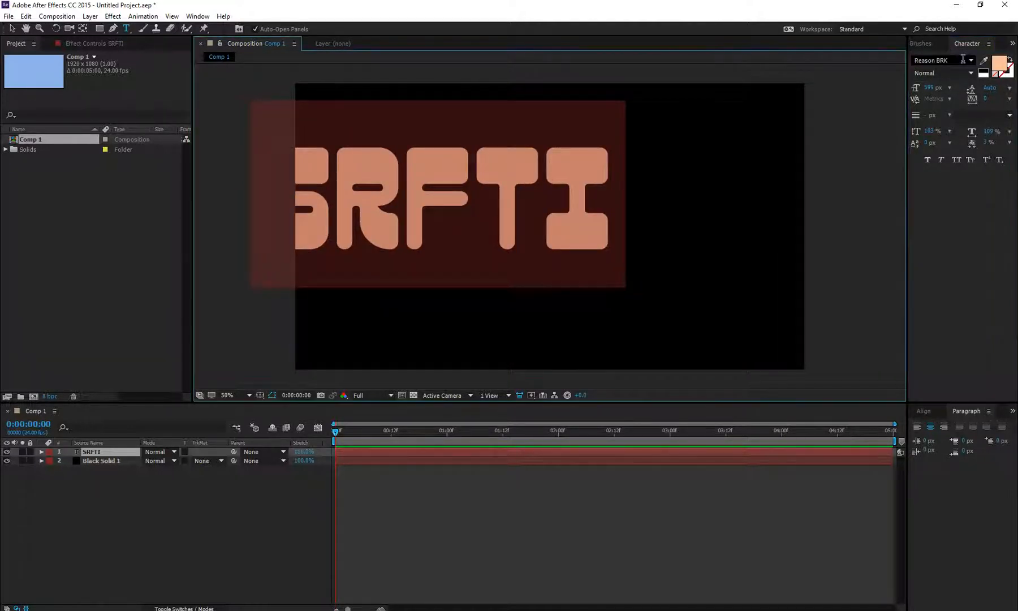
click(11, 28)
drag(444, 187, 555, 213)
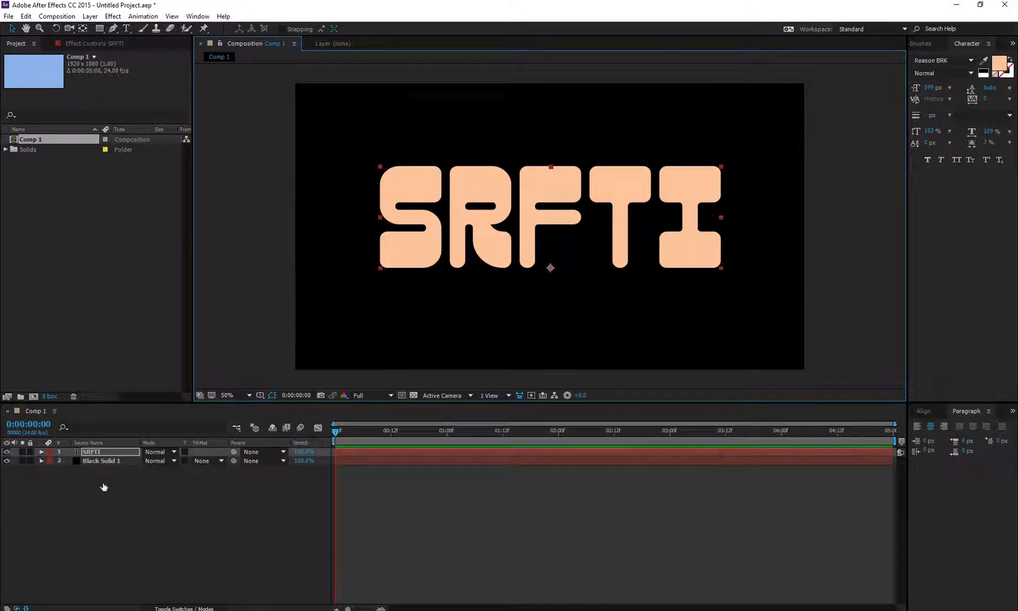
- Reveal the Position property of both the SRFTI and Black Solid 1 layers in the timeline
key(ctrl+a)
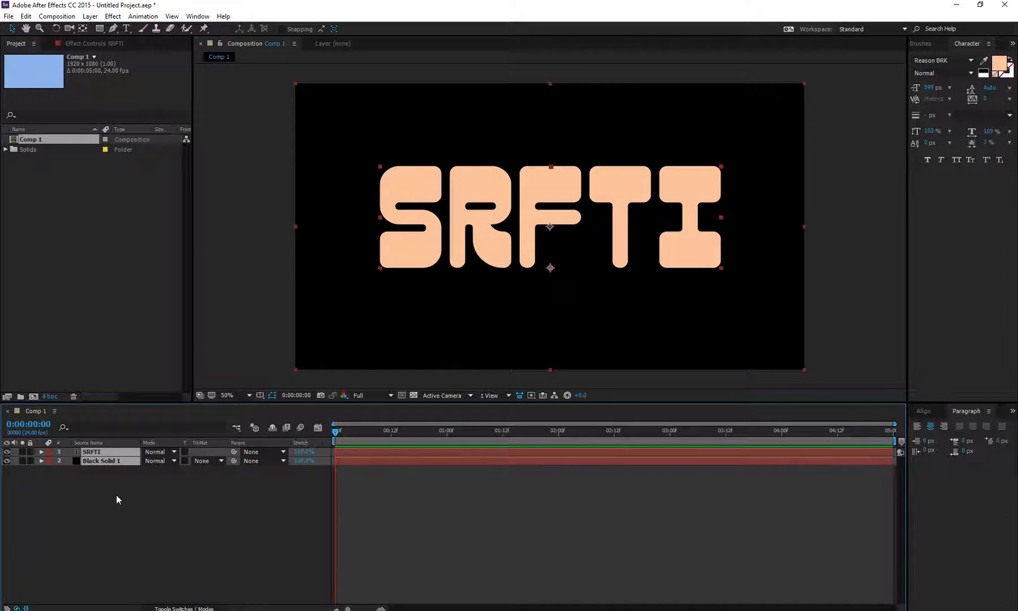
click(116, 495)
key(p)
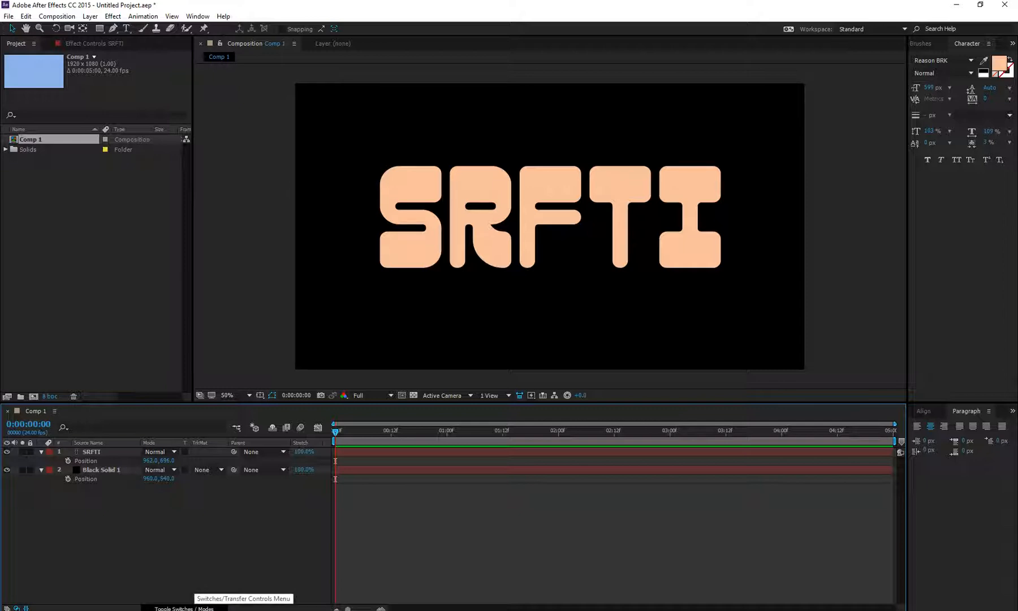
- Show the layer switches and make both the SRFTI text and Black Solid 1 3D layers
click(184, 608)
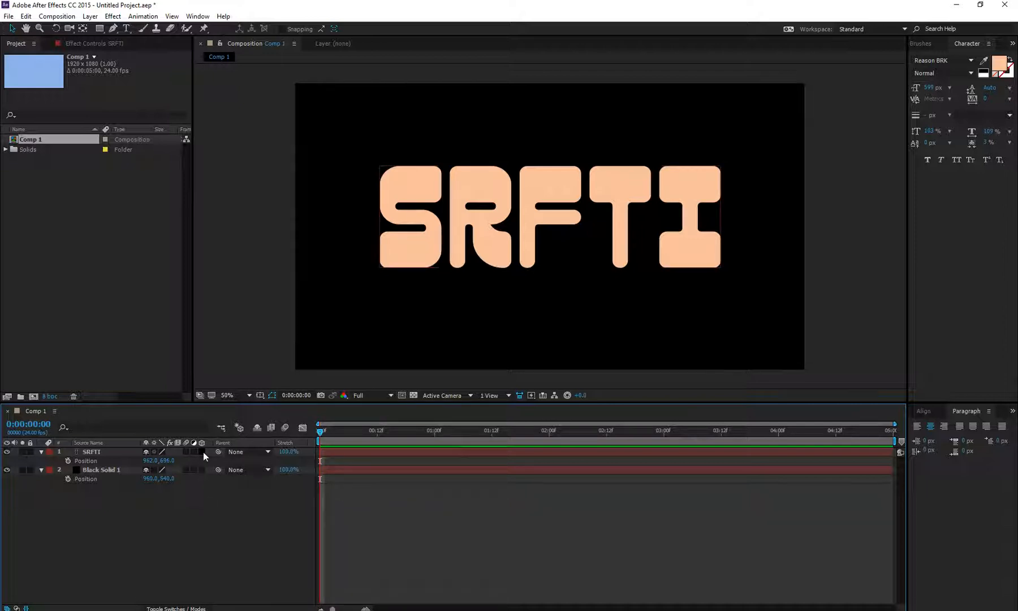
click(97, 451)
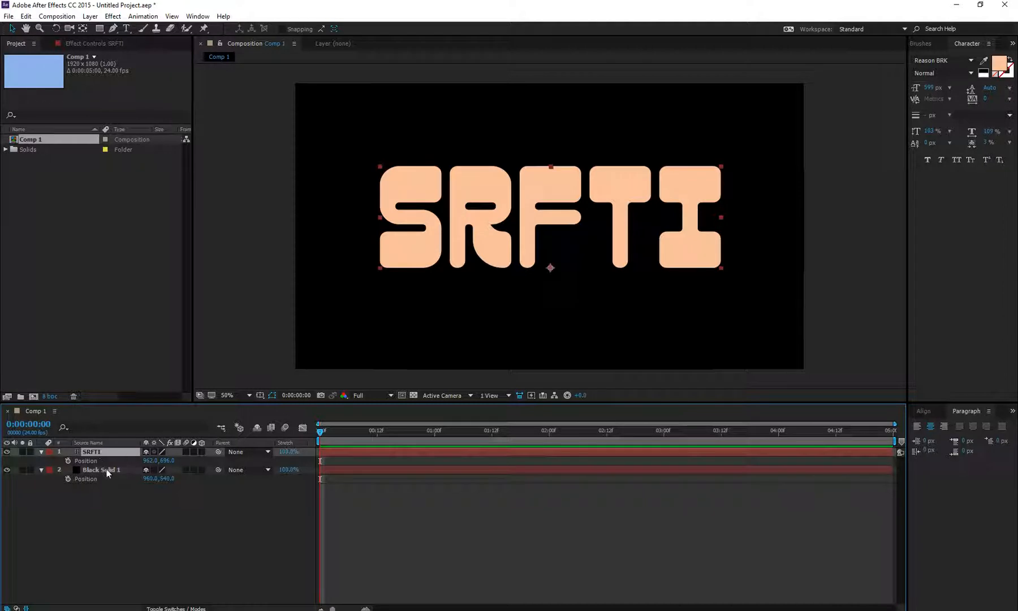
click(107, 470)
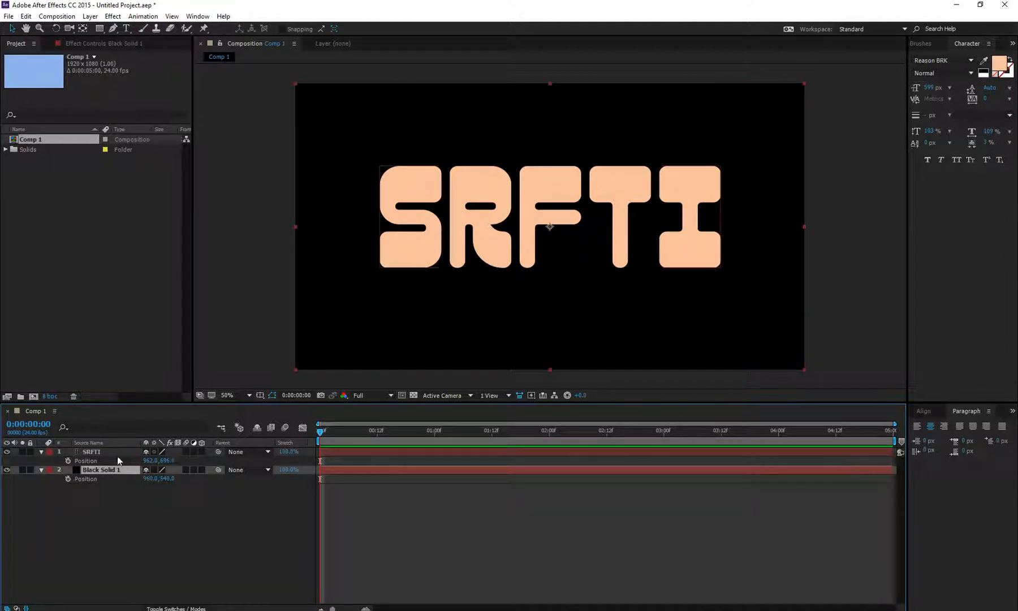
click(117, 453)
click(202, 451)
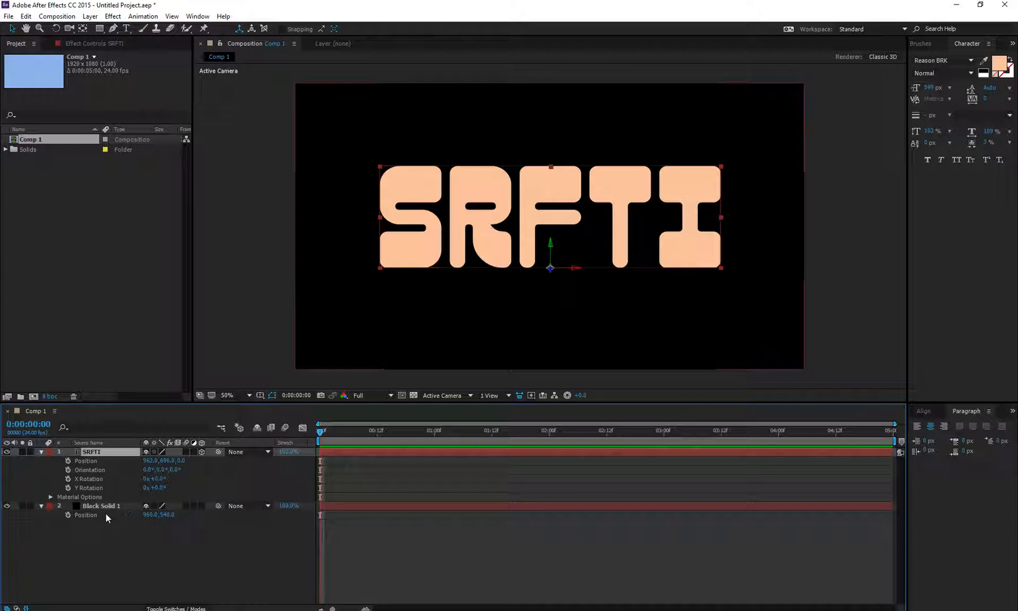
click(202, 505)
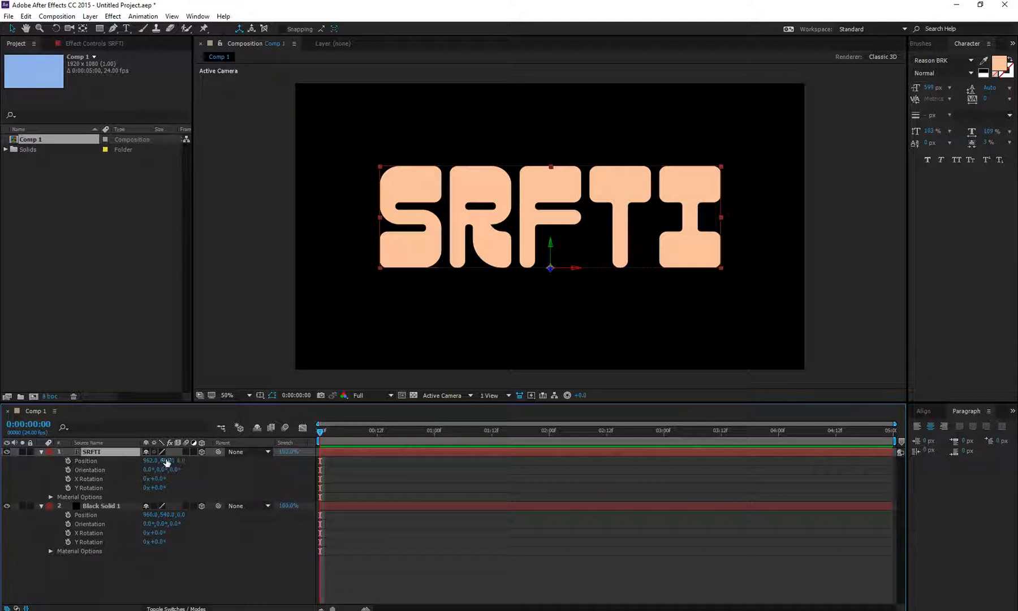
- Try pushing the SRFTI text back in Z with Black Solid 1 hidden, and undo the position changes
drag(146, 460, 160, 464)
key(ctrl+z)
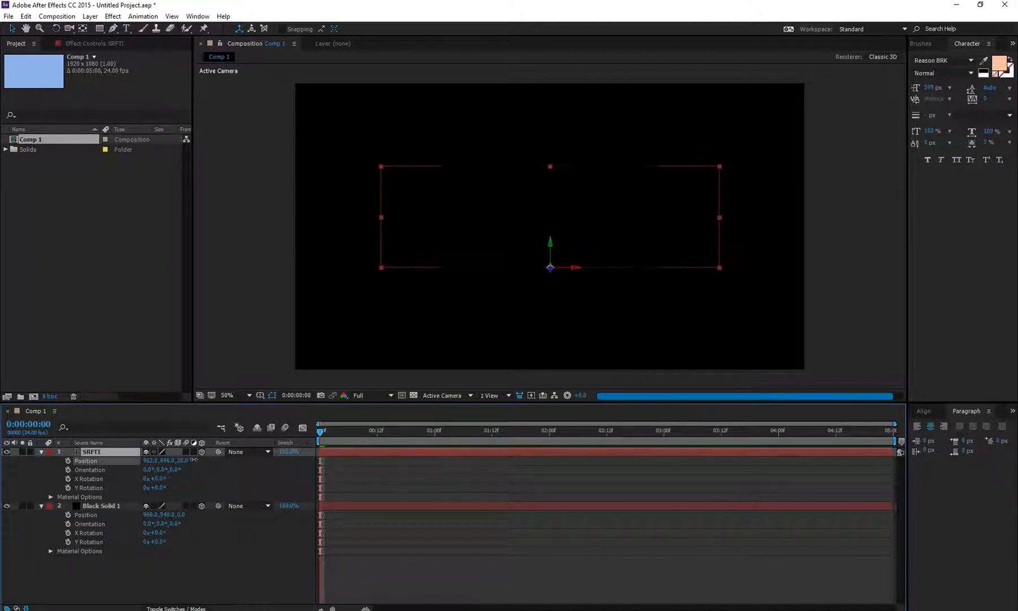
click(7, 506)
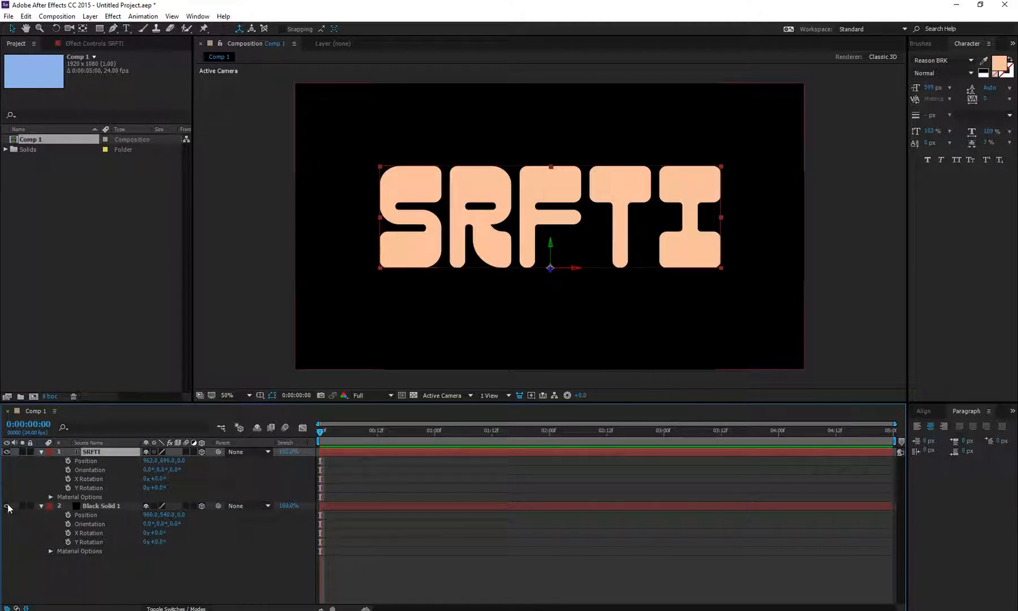
drag(170, 461, 283, 461)
drag(930, 450, 306, 461)
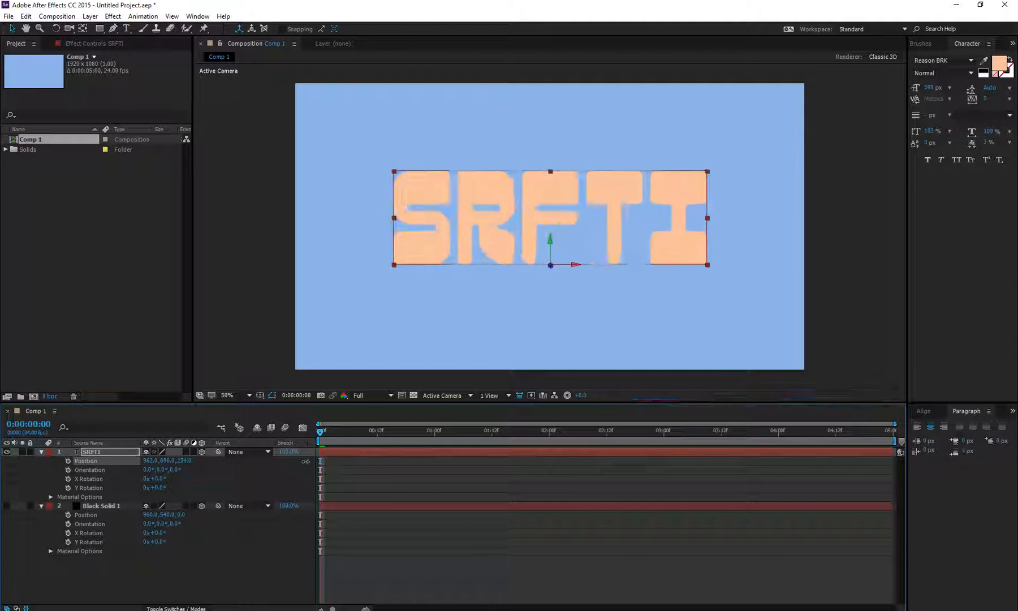
key(ctrl+z)
- Try rotating the SRFTI text with its X and Y Orientation, undo the rotations, and show Black Solid 1 again
drag(151, 470, 322, 471)
key(ctrl+z)
key(ctrl+z)
key(ctrl+z)
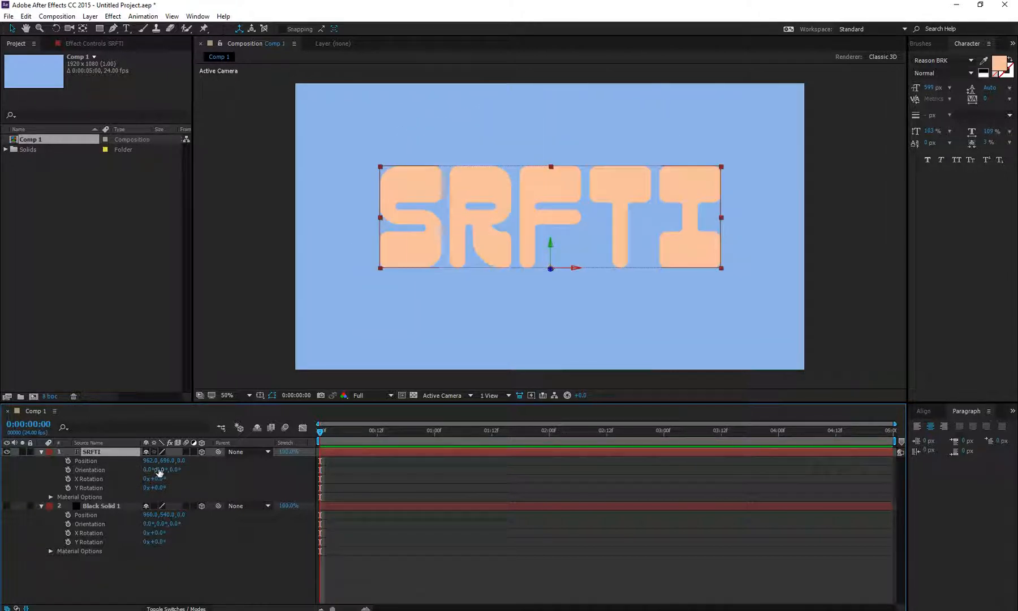
drag(161, 470, 152, 505)
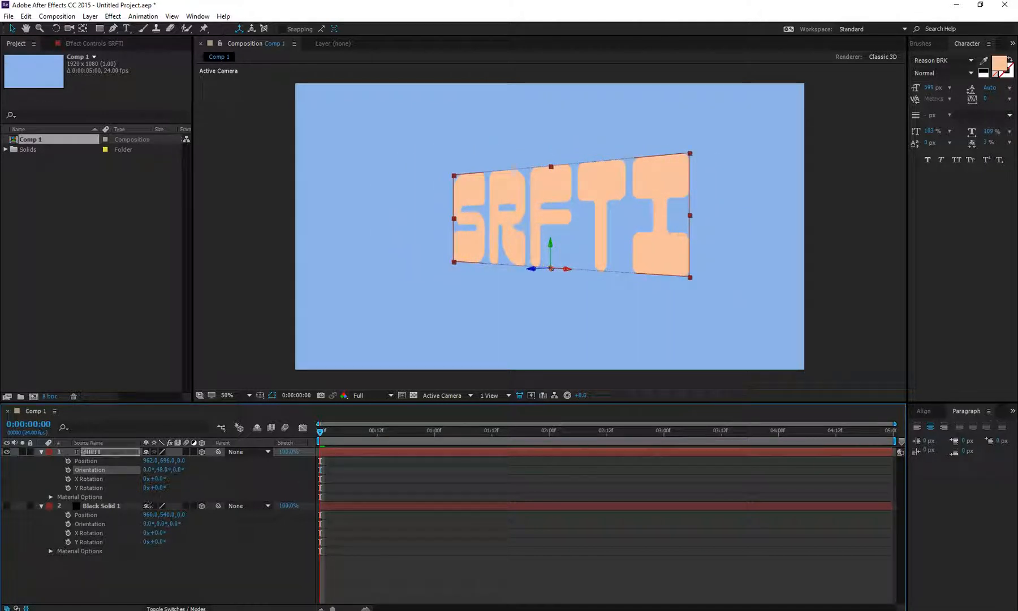
key(ctrl+z)
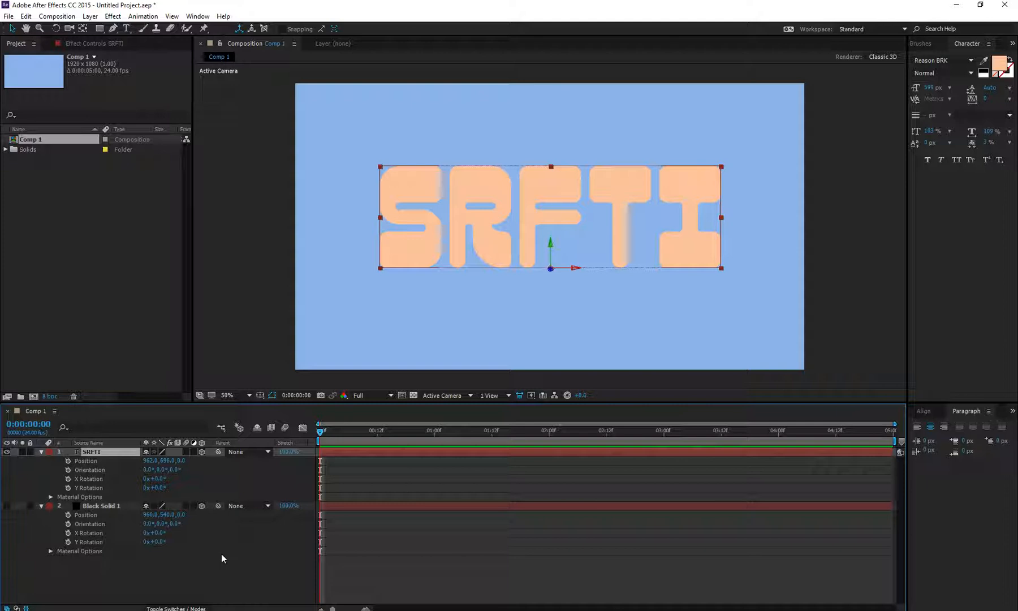
click(7, 506)
click(139, 584)
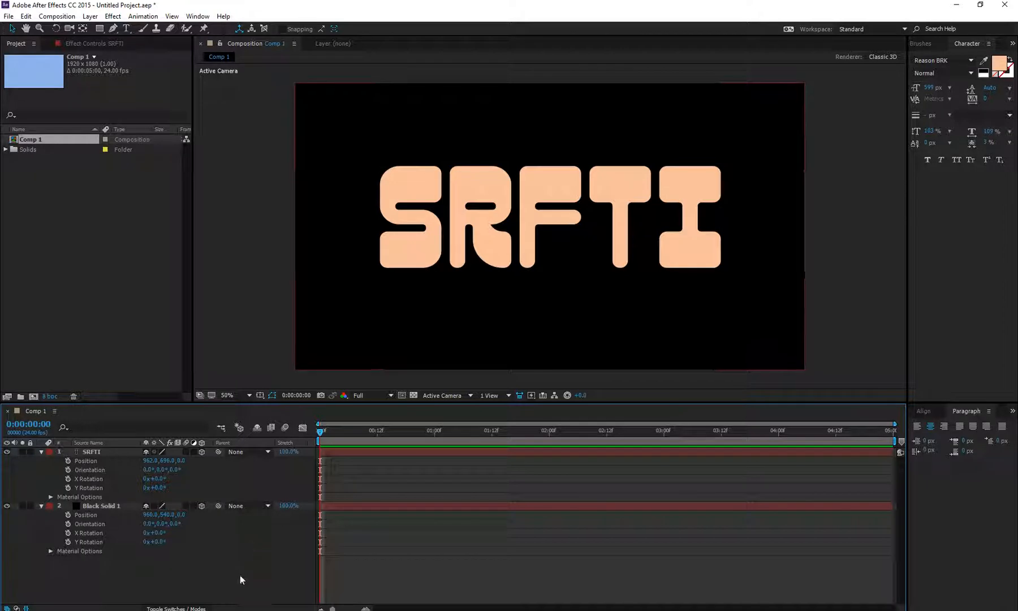
- Add a Two-Node Camera with the 24mm preset to Comp 1
click(249, 394)
click(232, 404)
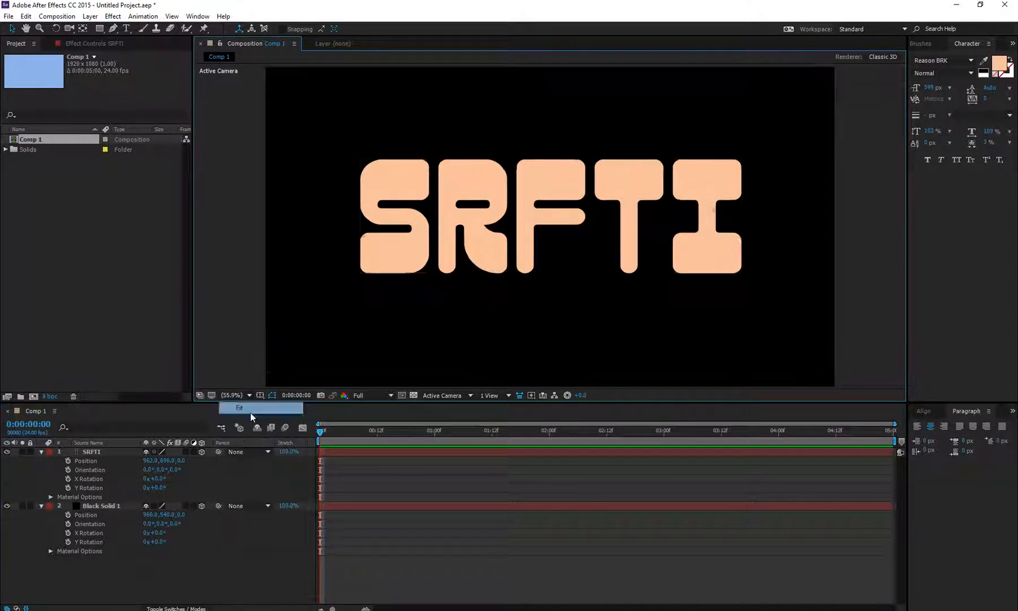
right_click(217, 570)
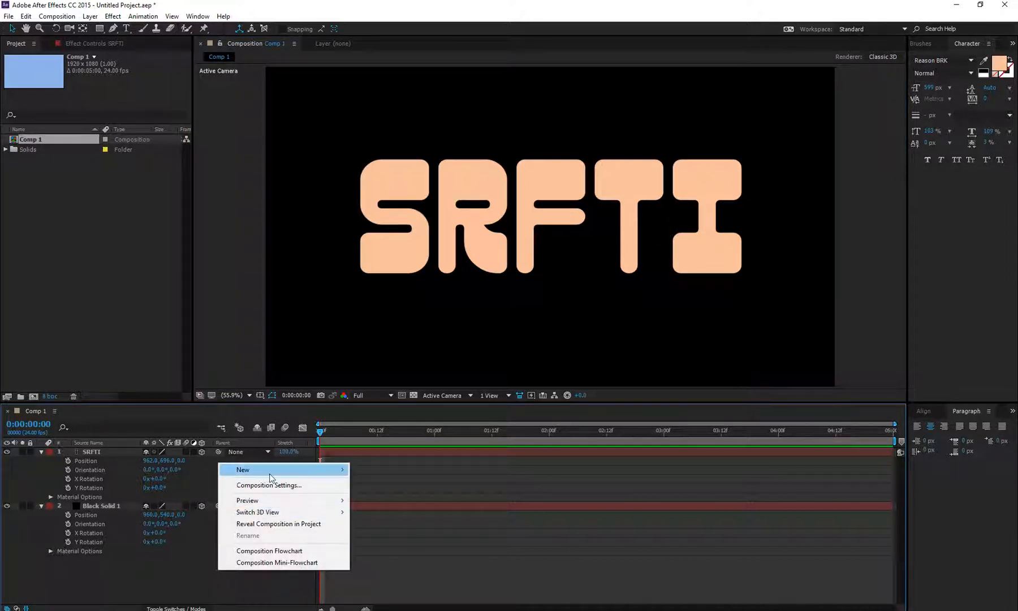
mouse_move(272, 477)
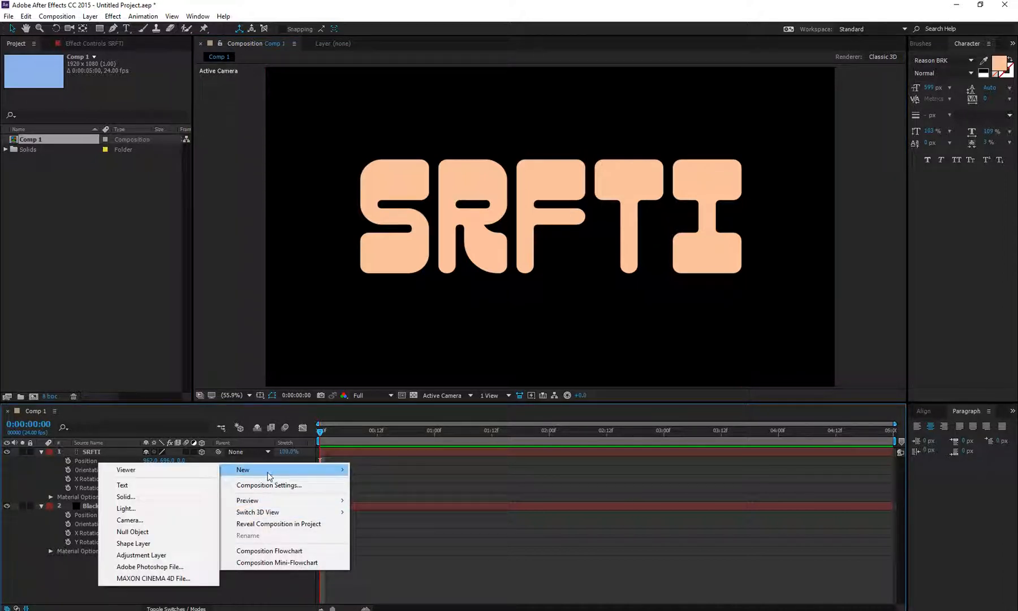
click(160, 521)
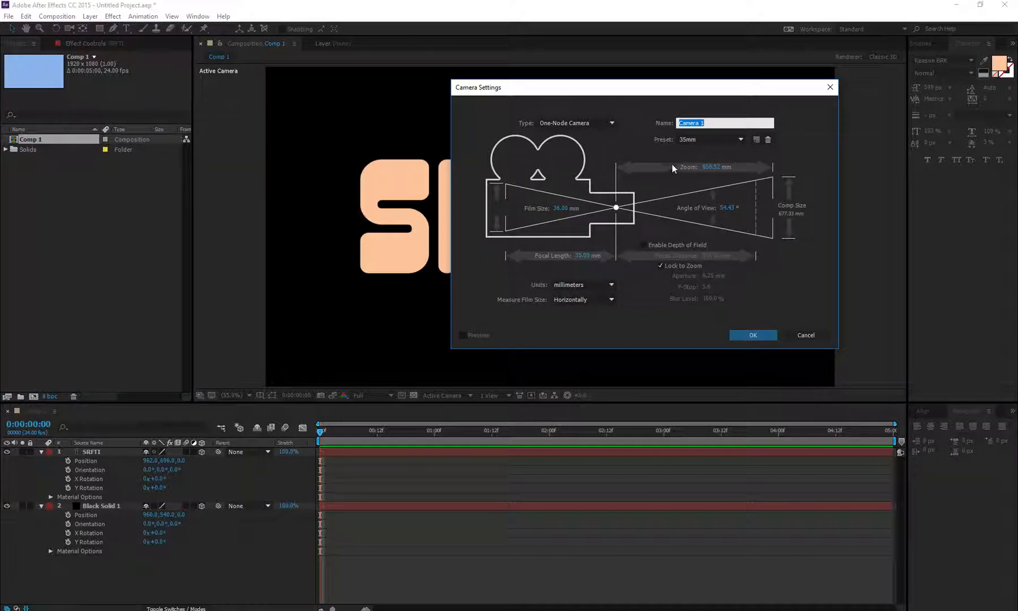
click(574, 124)
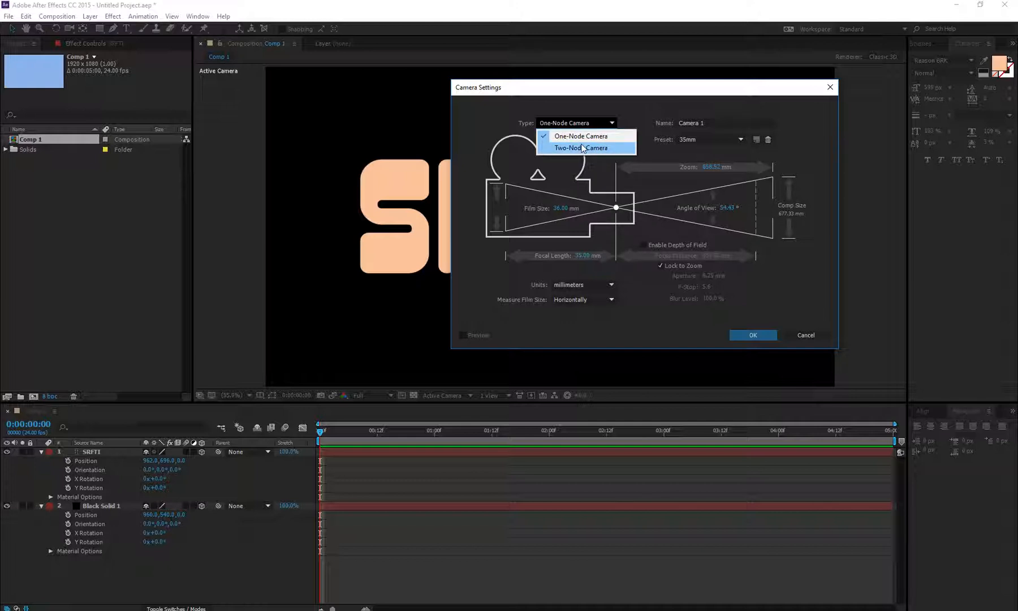
click(582, 149)
drag(594, 95, 562, 107)
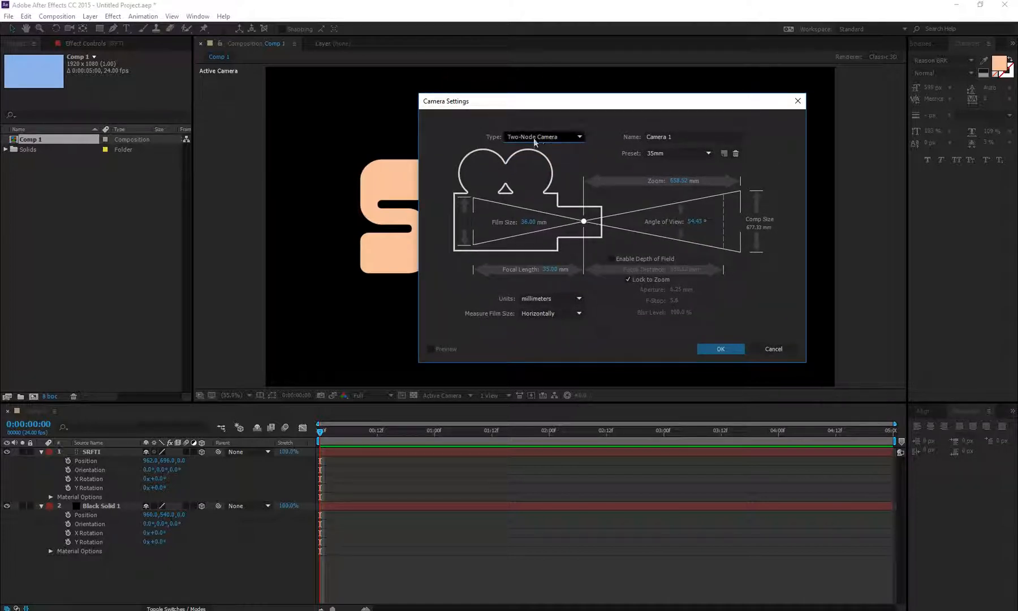
click(675, 138)
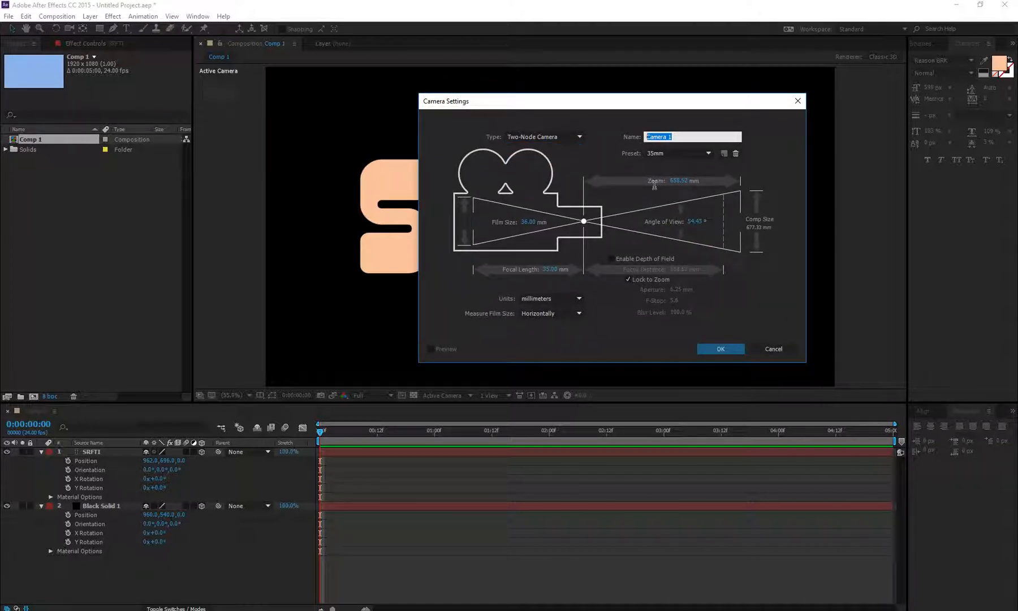
click(648, 154)
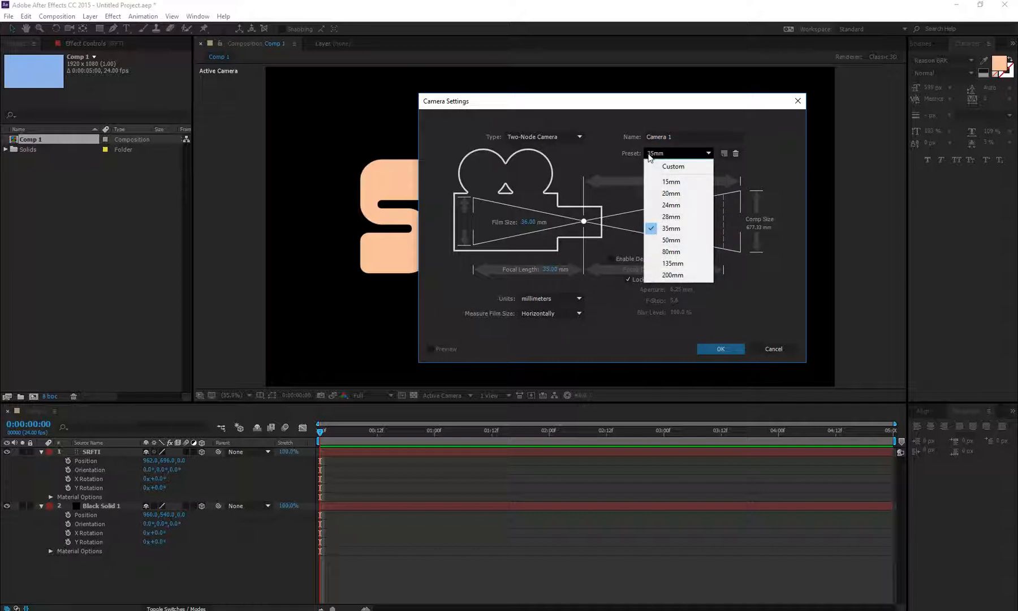
click(687, 204)
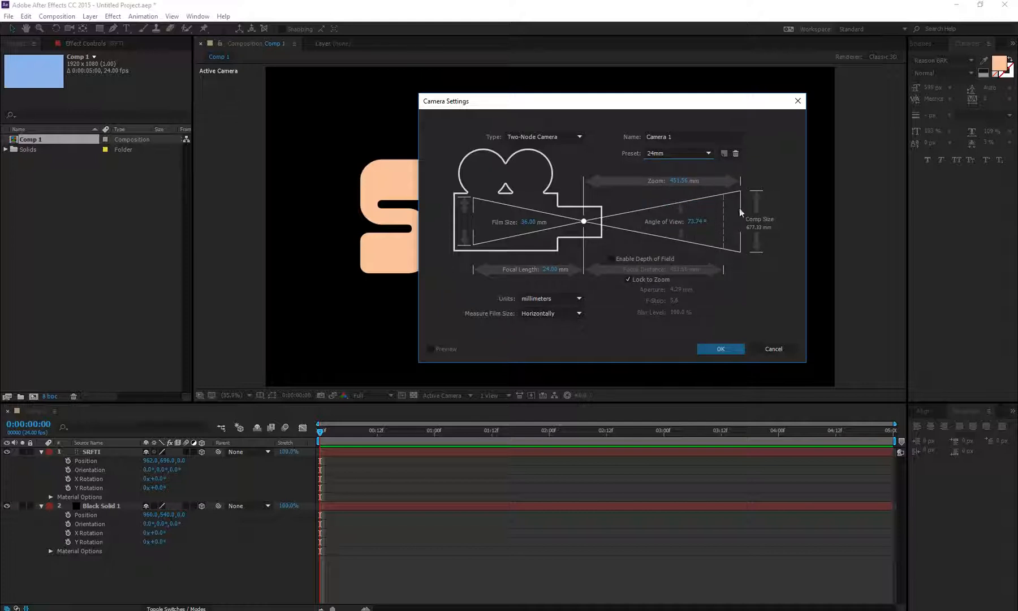
click(728, 349)
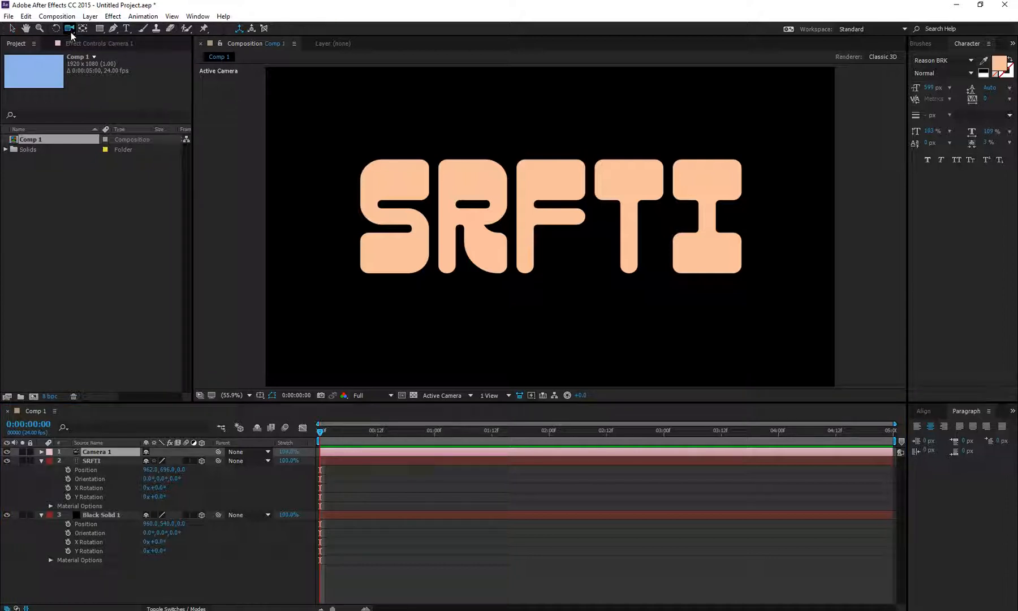
- Orbit the camera with the Unified Camera Tool to view the SRFTI text and Black Solid 1 at a steep angle
click(69, 30)
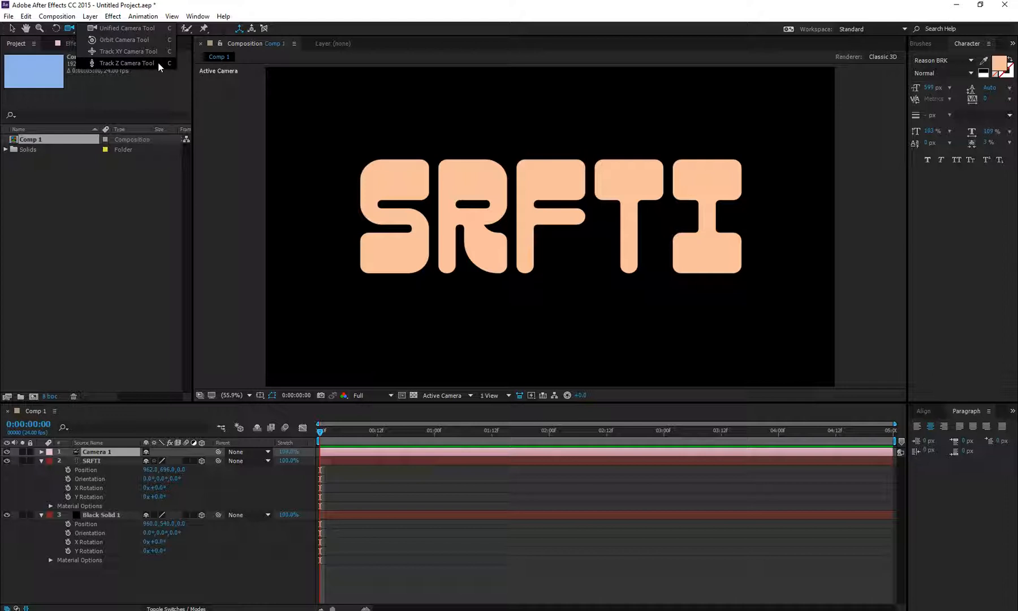
click(115, 29)
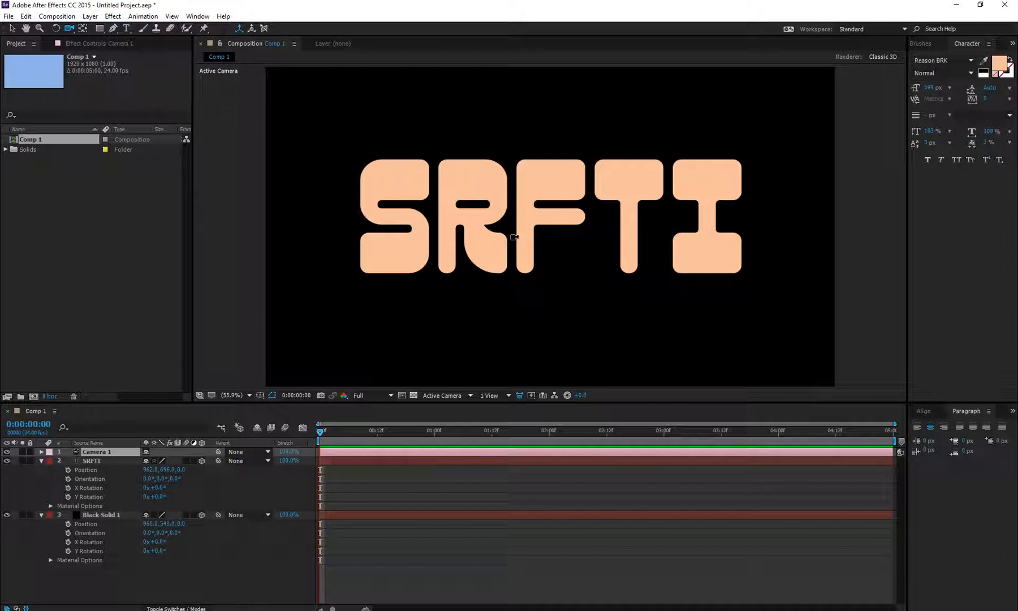
drag(498, 230, 384, 360)
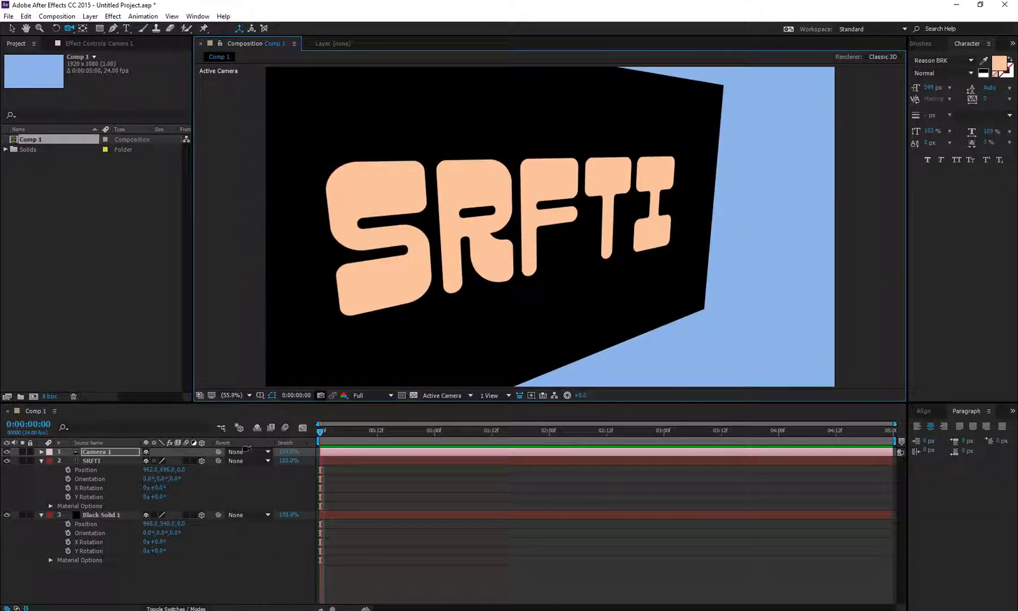
- Reframe the SRFTI text larger and nearly frontal with the camera while Black Solid 1 is hidden, and show the solid again
click(7, 514)
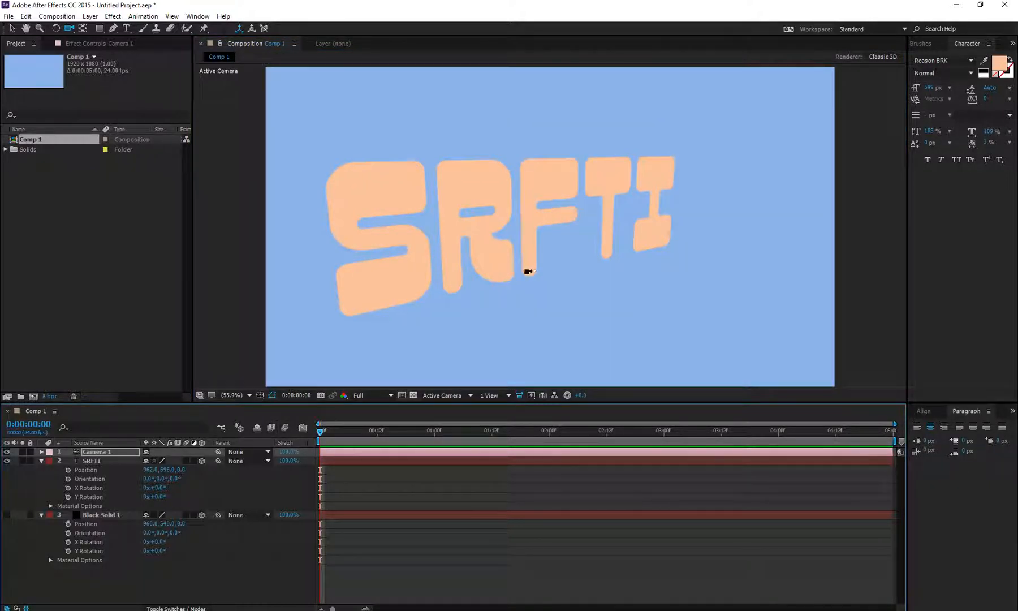
drag(621, 251, 588, 257)
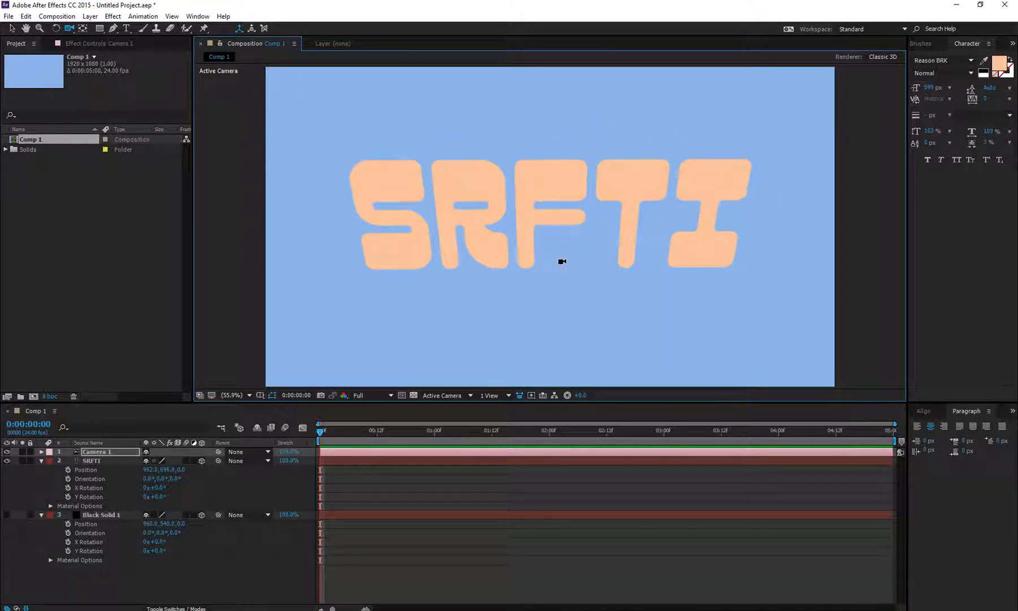
mouse_move(554, 250)
mouse_down()
mouse_move(586, 215)
mouse_move(561, 180)
mouse_move(504, 206)
mouse_move(498, 313)
mouse_move(556, 337)
mouse_move(556, 255)
mouse_move(541, 238)
mouse_up()
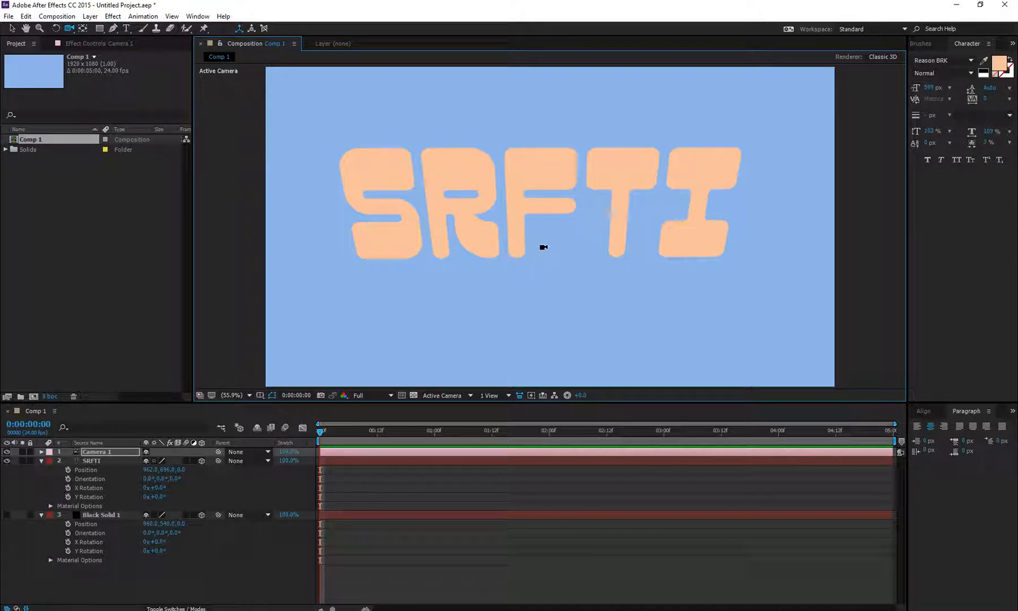
drag(541, 250, 615, 271)
drag(540, 215, 502, 254)
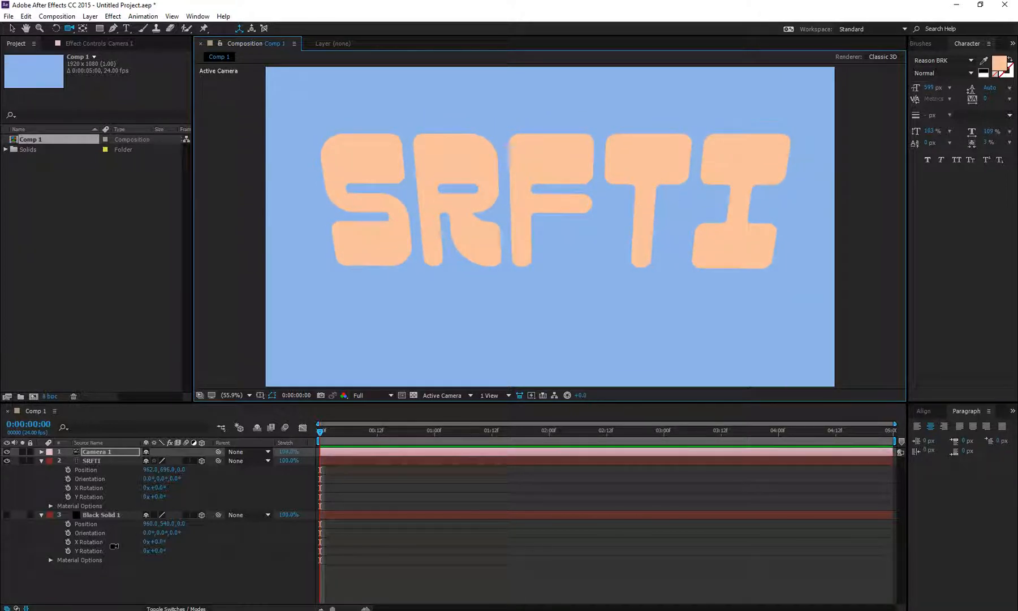
click(87, 514)
click(8, 515)
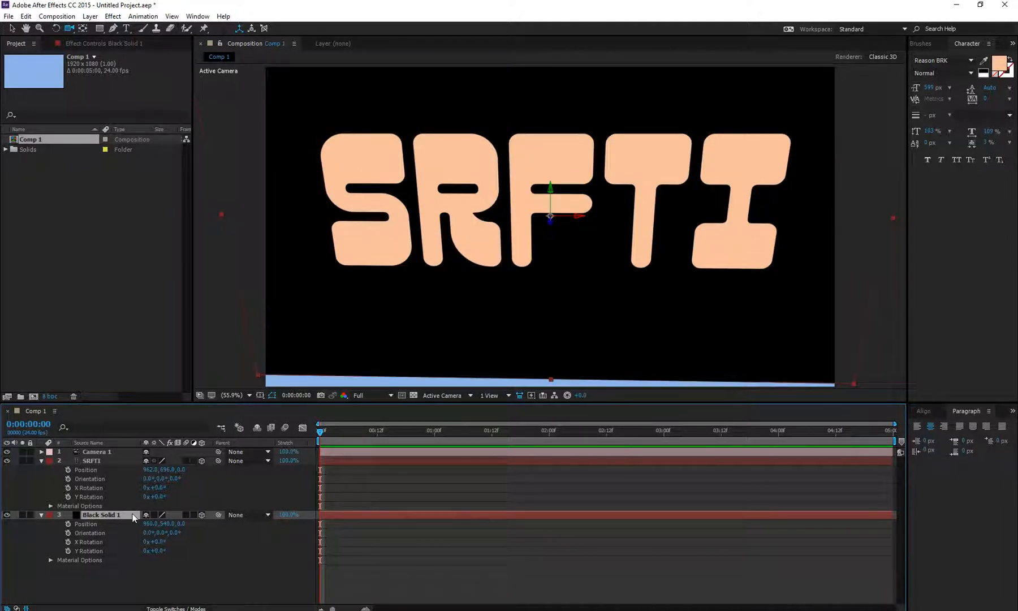
- Try tilting Black Solid 1 with its X Orientation, and undo the tilt
drag(162, 533, 126, 537)
key(ctrl+z)
key(ctrl+z)
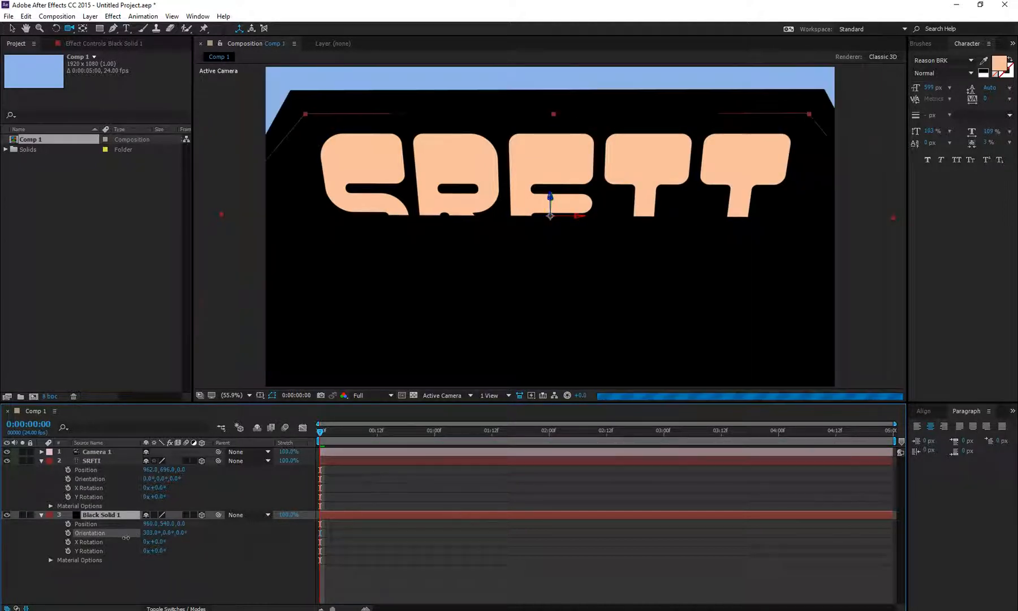
key(ctrl+z)
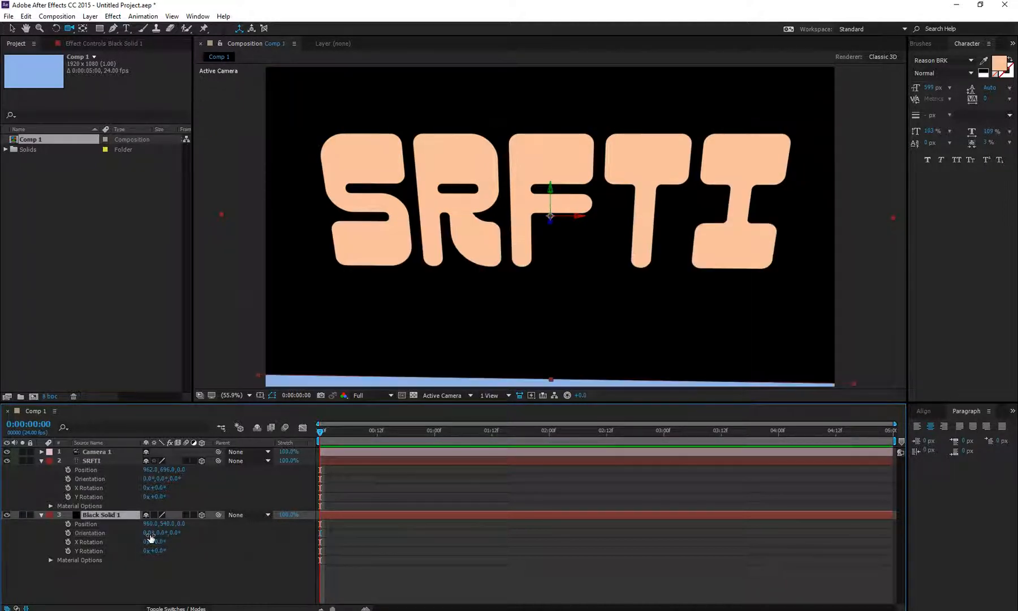
- Set Black Solid 1's X Orientation to 270° and lower it to the base of the SRFTI text, at Y about 692
click(149, 534)
text(270)
key(Return)
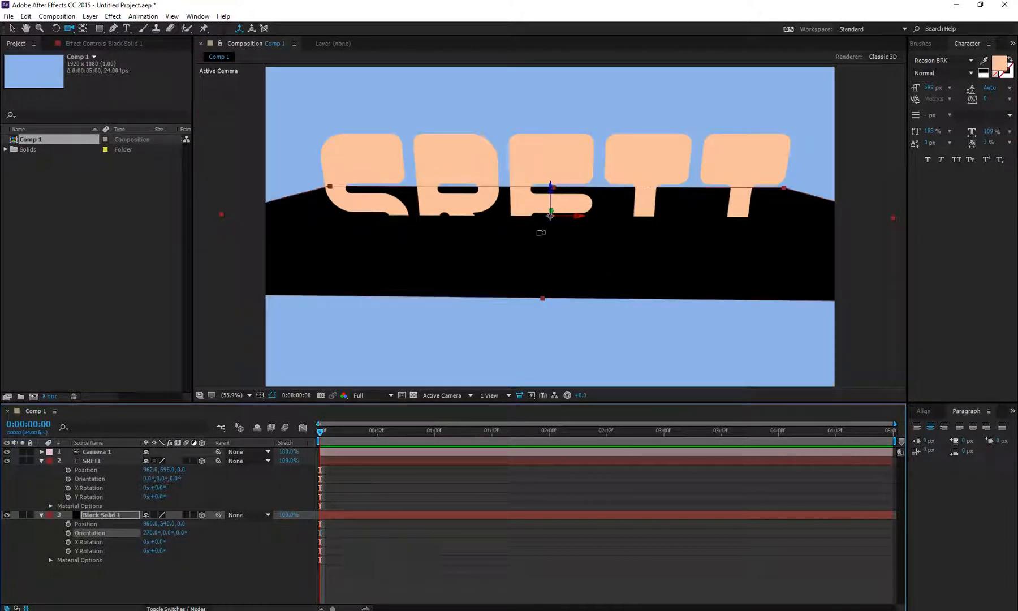
click(11, 28)
click(550, 189)
drag(550, 182, 551, 229)
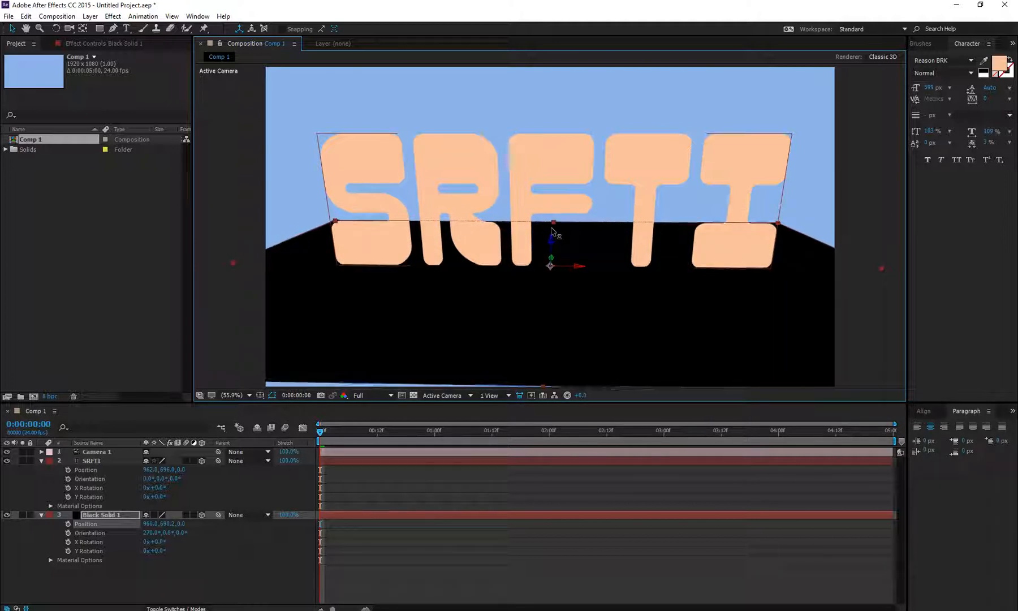
- Try rotating Black Solid 1 freely with the Rotation tool and raising it slightly along its Z axis
click(57, 28)
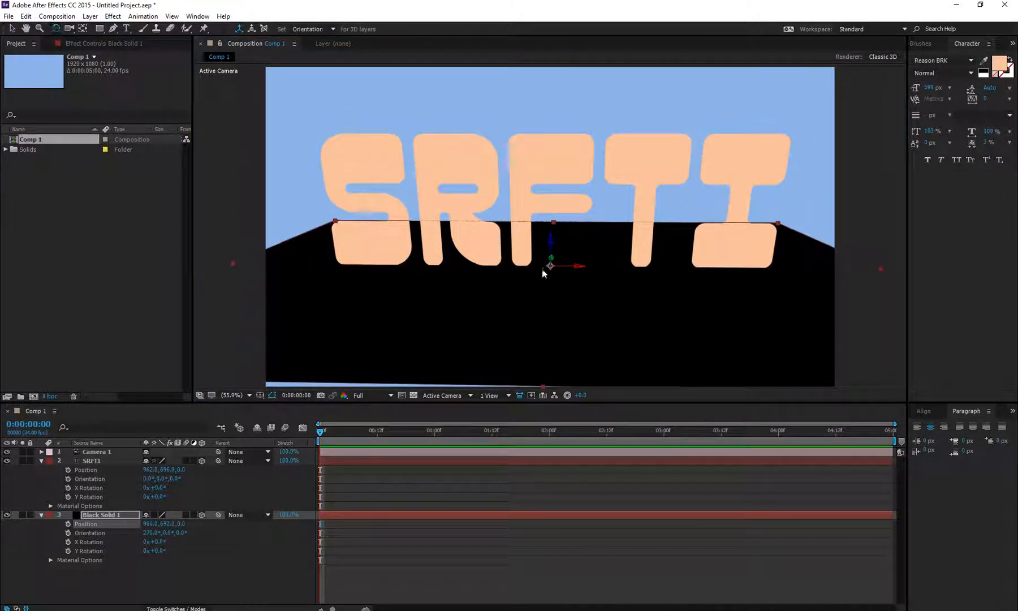
drag(562, 277, 537, 281)
key(ctrl+z)
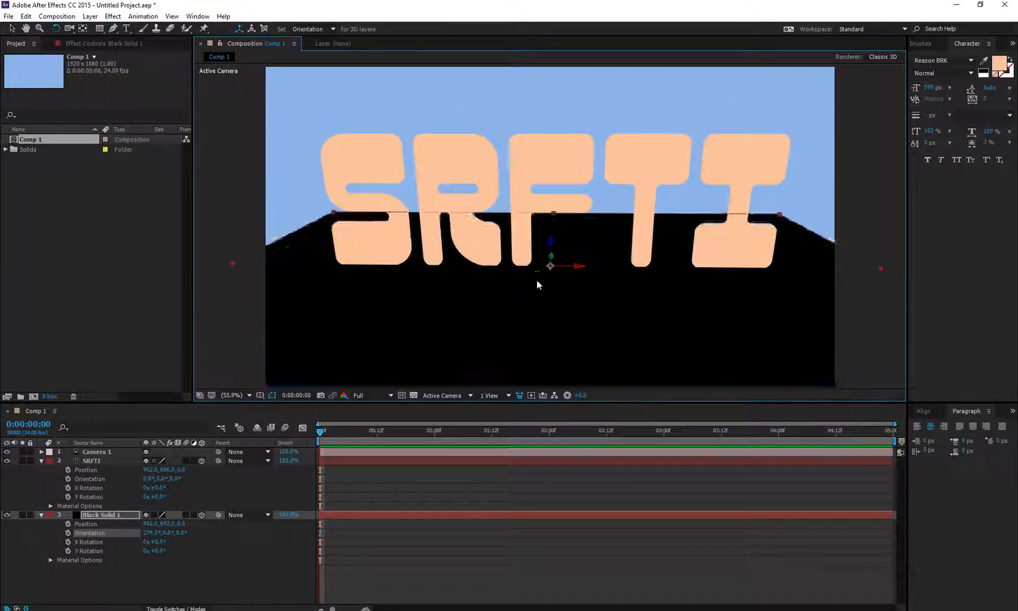
key(ctrl+z)
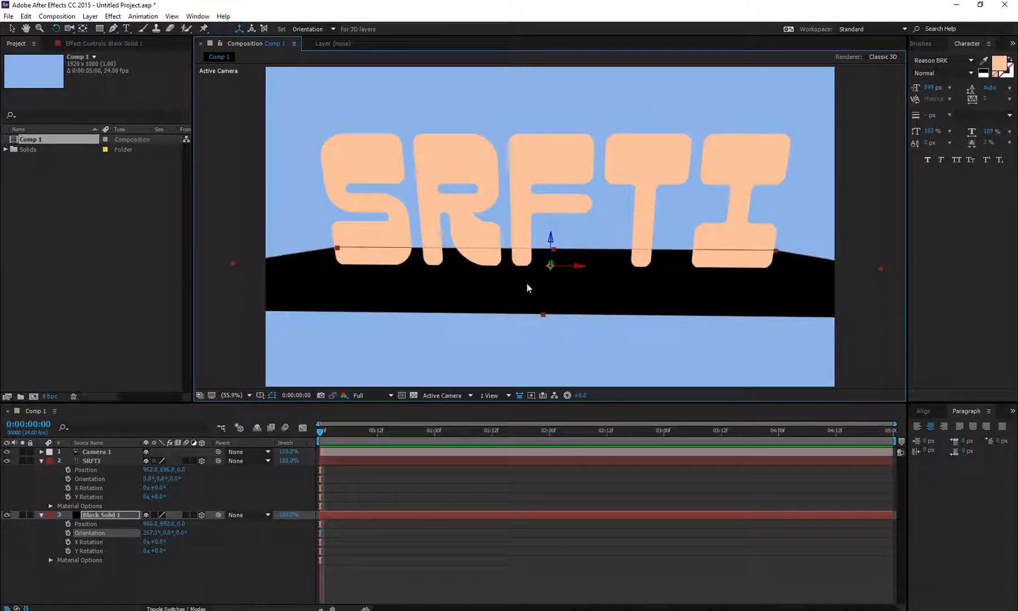
click(11, 28)
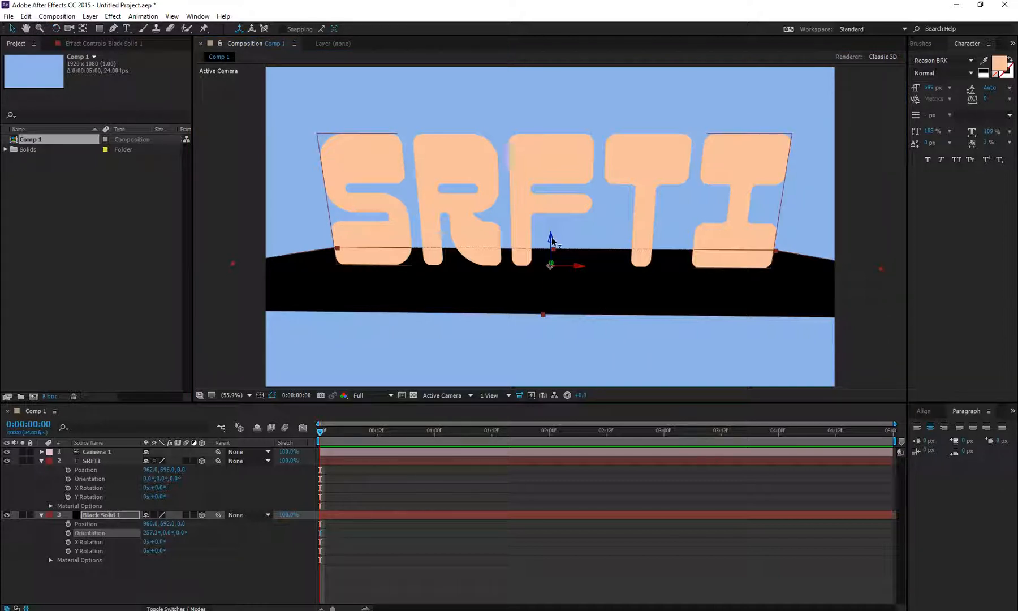
mouse_move(551, 240)
mouse_down()
mouse_move(553, 277)
mouse_move(549, 222)
mouse_move(549, 234)
mouse_up()
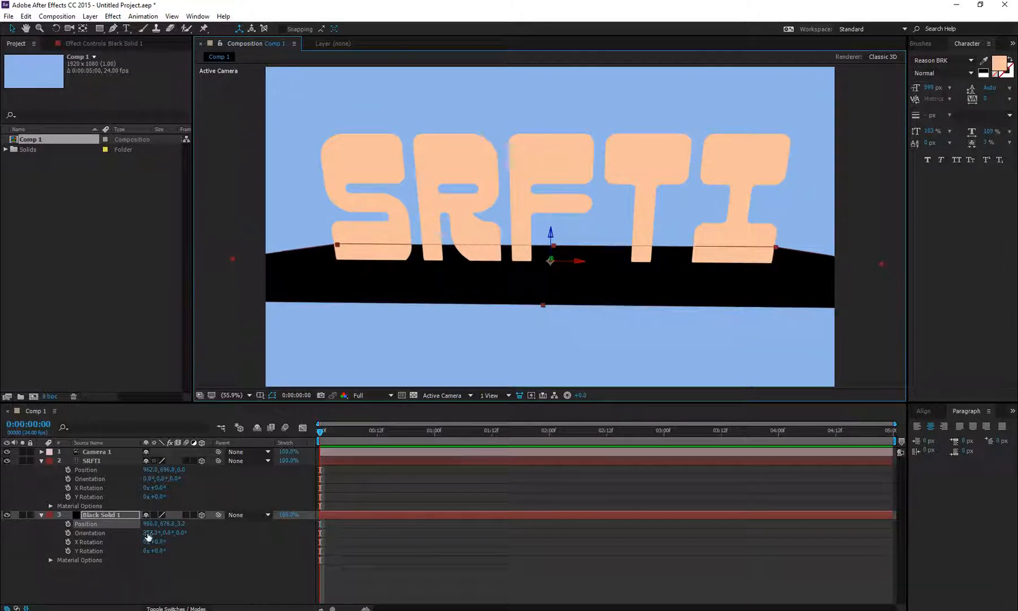
- Reset Black Solid 1's X Orientation to 270° and realign it with the bottom of the text, at Y about 692
click(148, 534)
text(270)
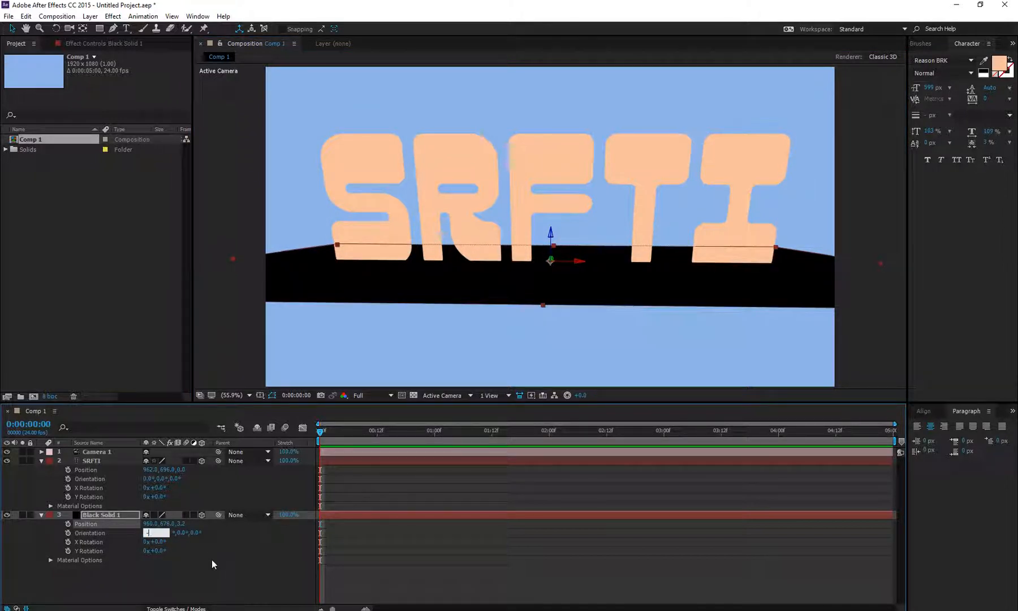
key(Return)
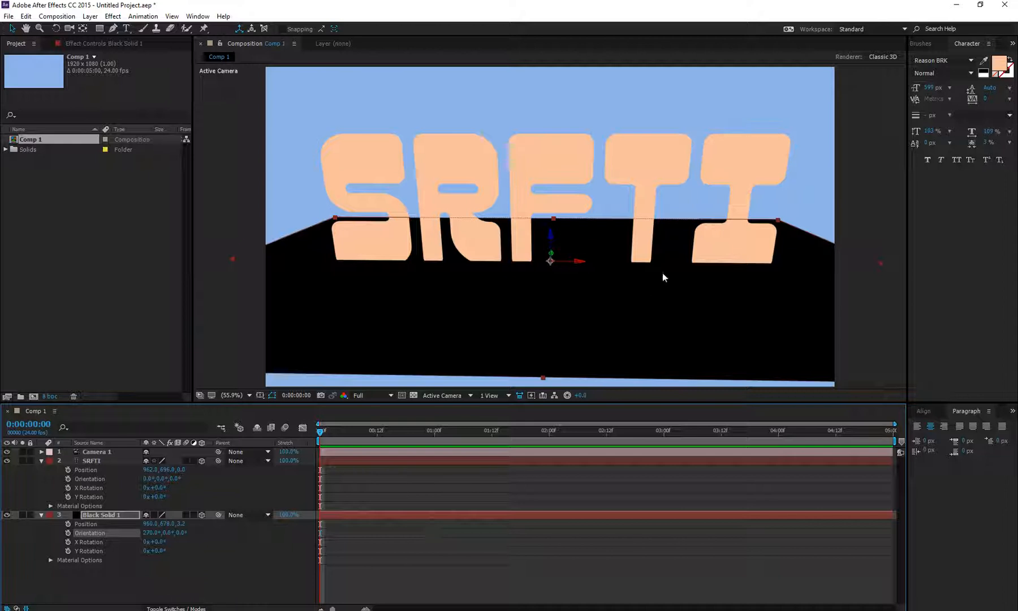
drag(554, 233, 549, 239)
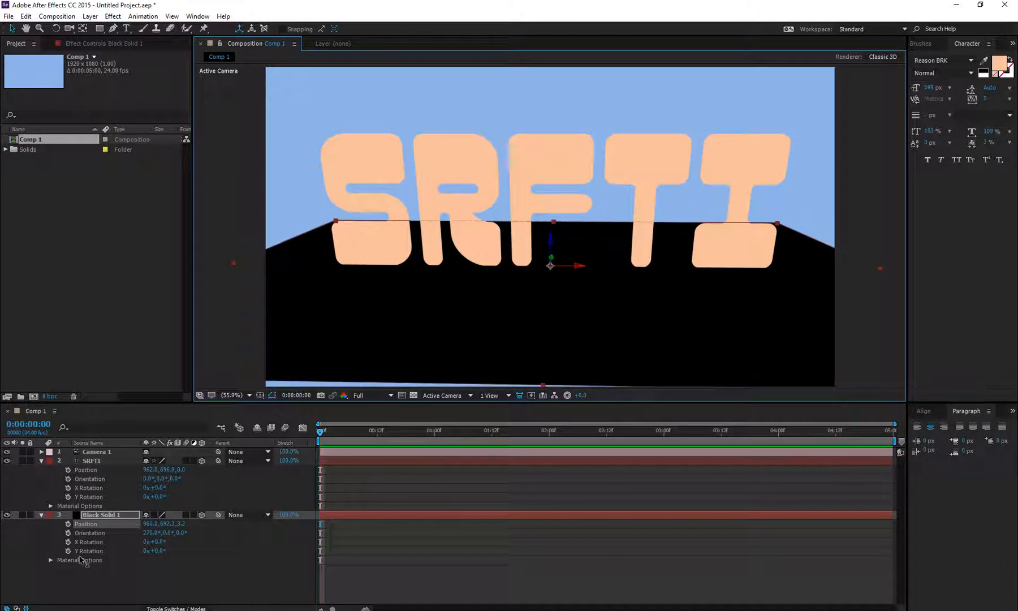
- Push Black Solid 1 back to Z about 171 and enlarge it to about 190% scale as a wide floor
key(s)
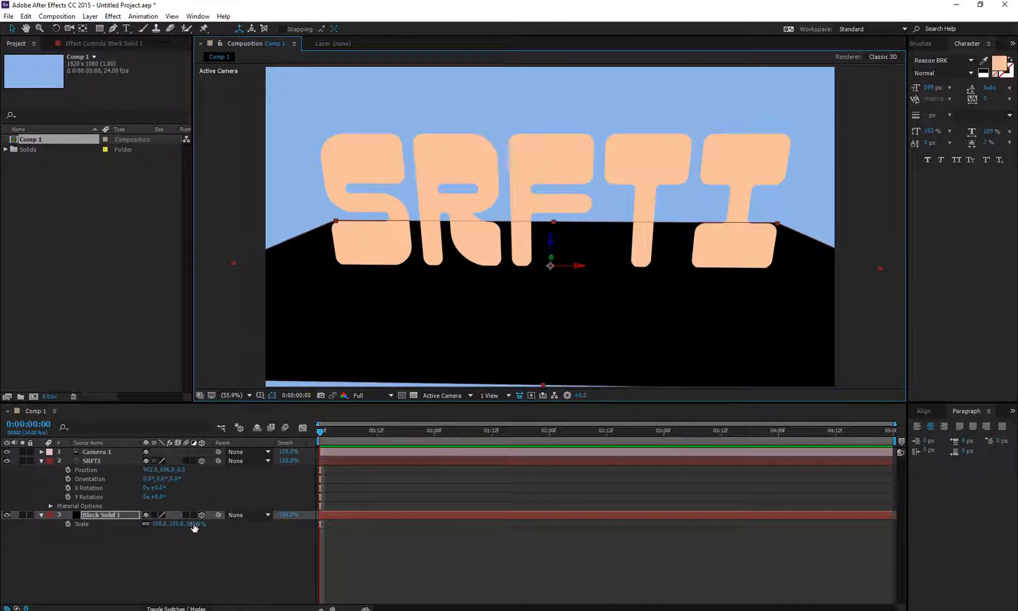
drag(194, 526, 114, 540)
key(p)
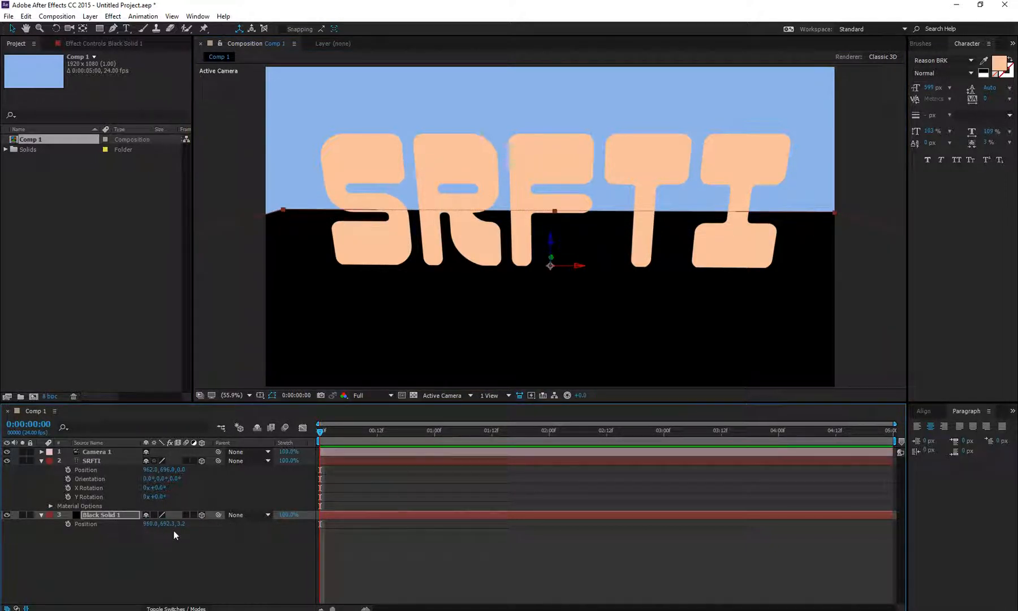
click(136, 526)
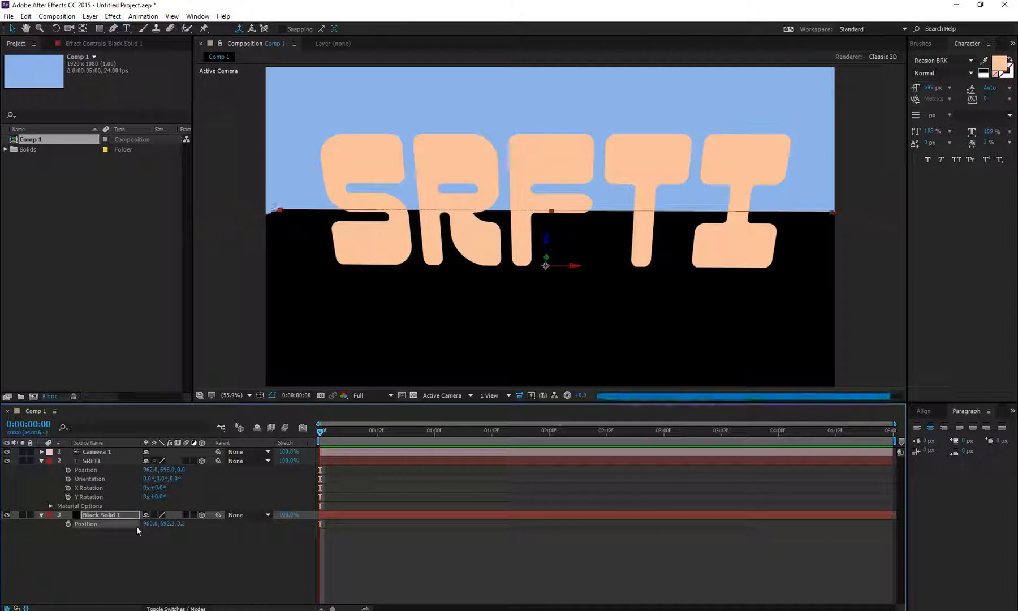
drag(181, 524, 270, 524)
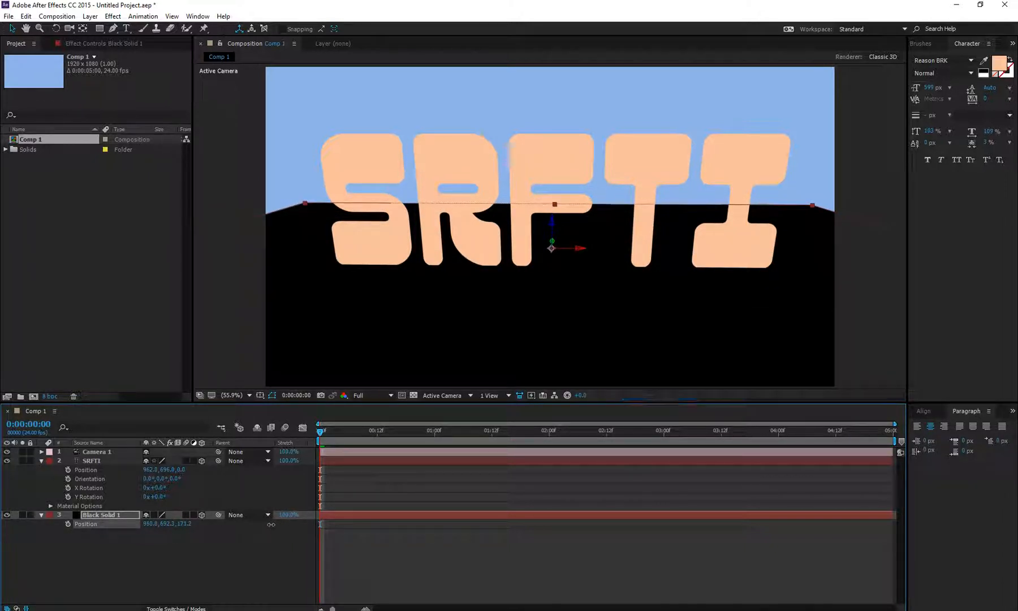
key(s)
drag(179, 525, 201, 526)
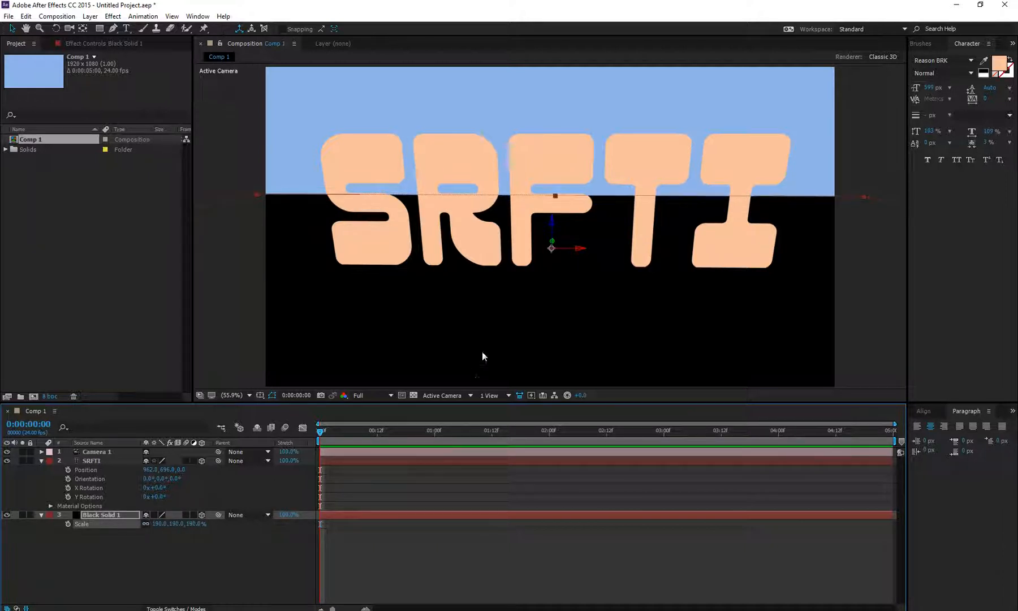
- Unlink Black Solid 1's scale proportions and stretch only its Y scale to about 358% to lengthen the floor
drag(543, 267, 405, 203)
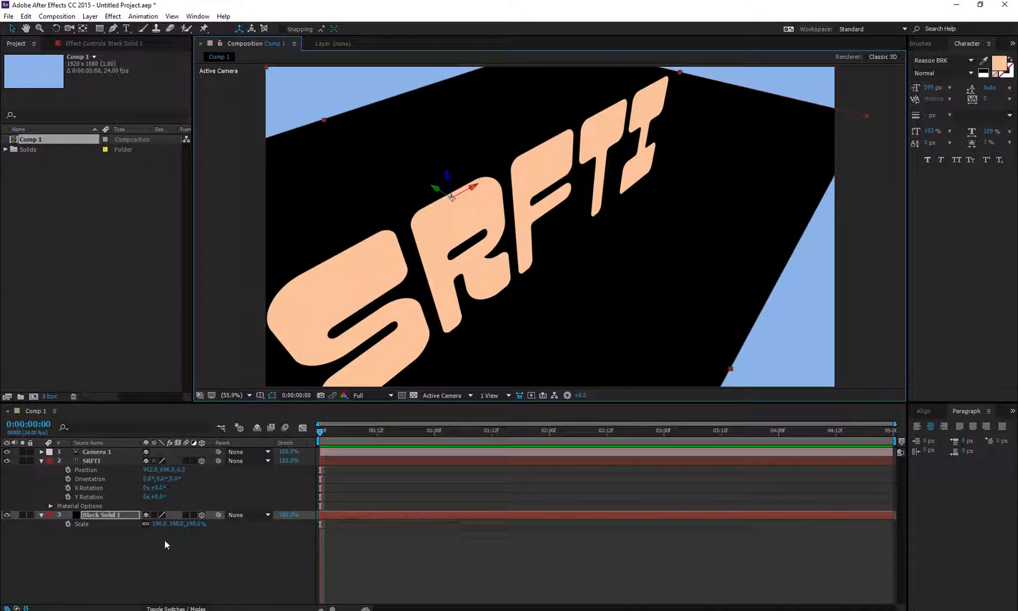
click(146, 523)
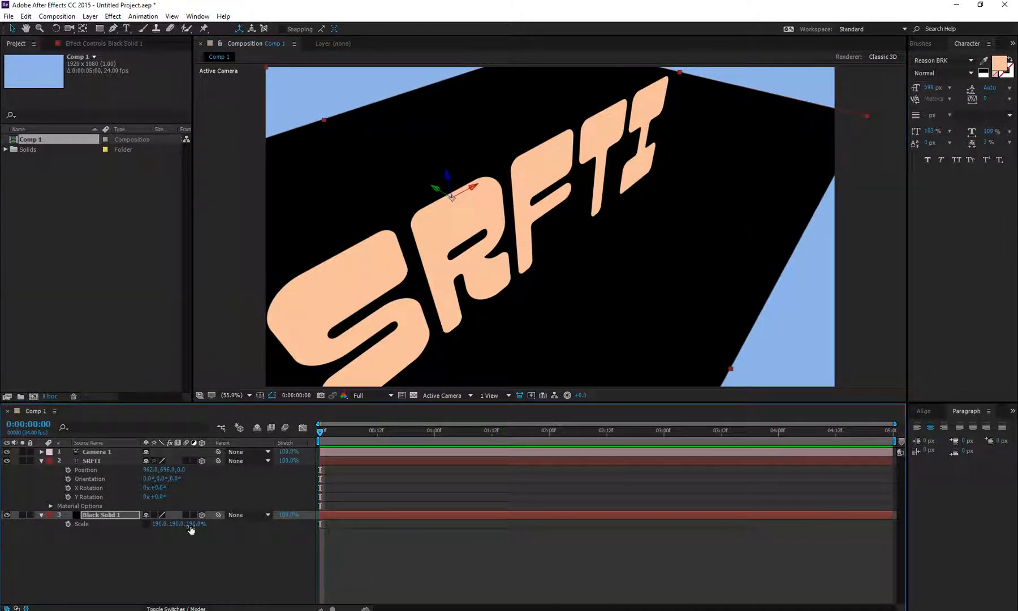
drag(191, 529, 276, 450)
key(ctrl+z)
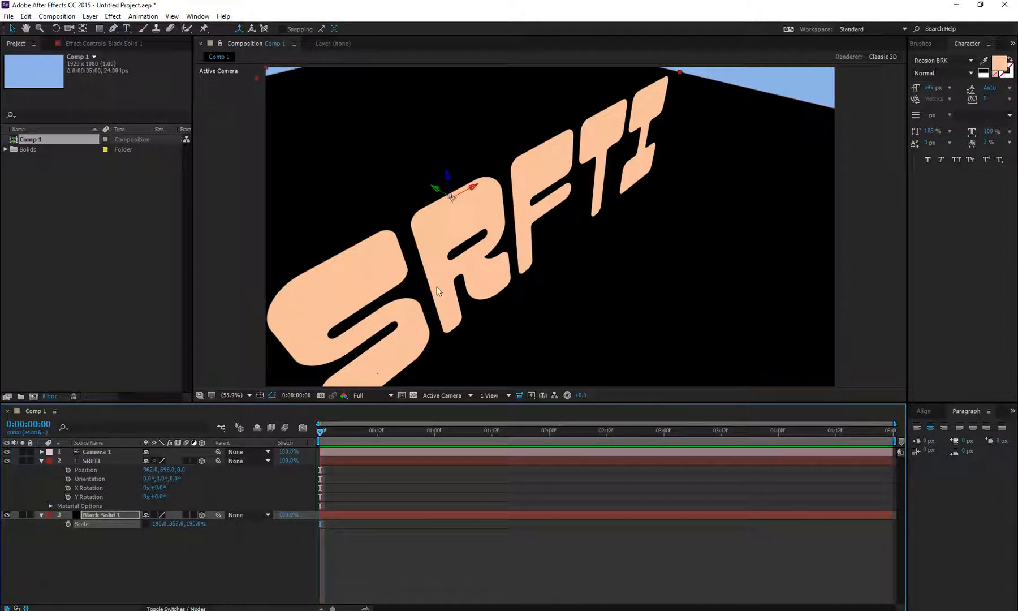
- Search the effects for "fract" and apply Fractal Noise to the Black Solid 1 floor
key(c)
drag(560, 280, 516, 274)
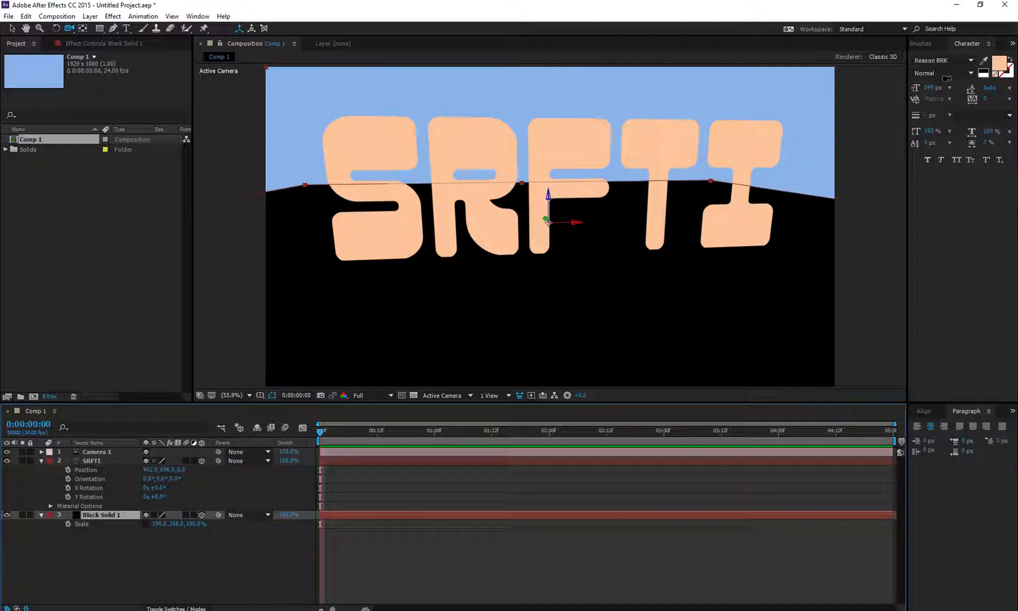
click(125, 45)
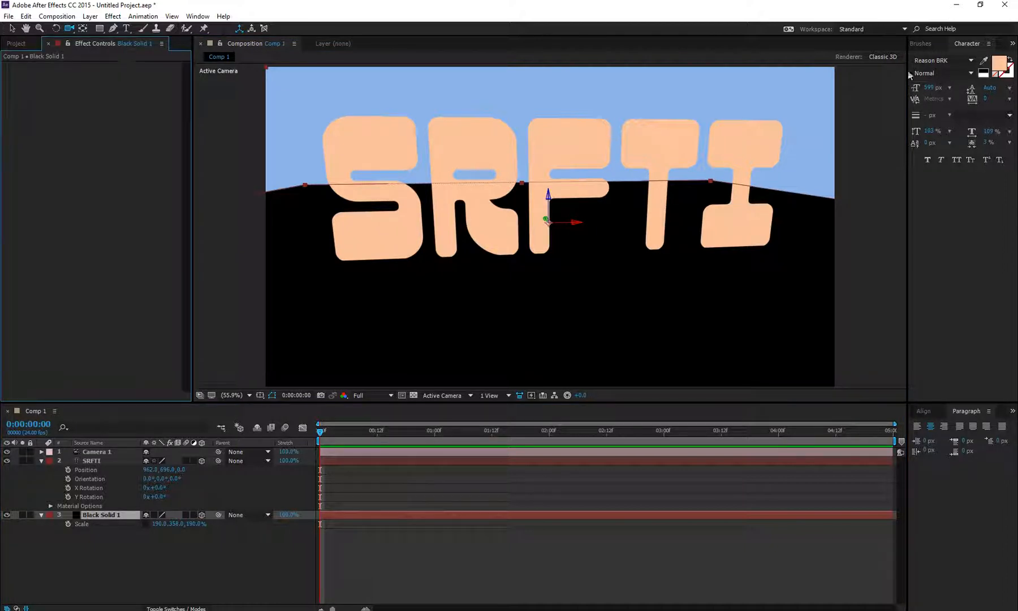
click(925, 45)
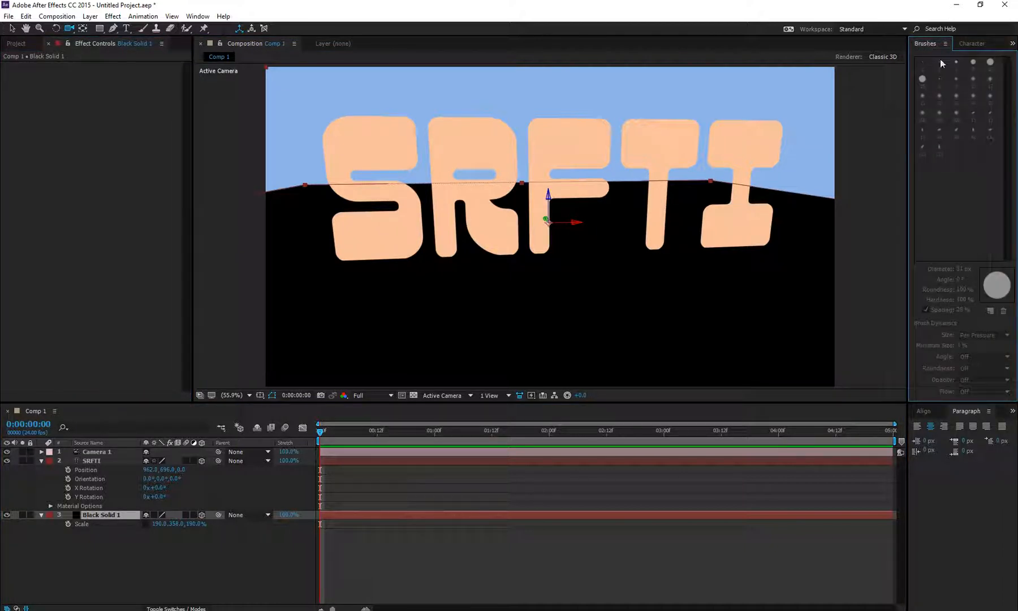
click(976, 45)
click(1012, 44)
click(999, 56)
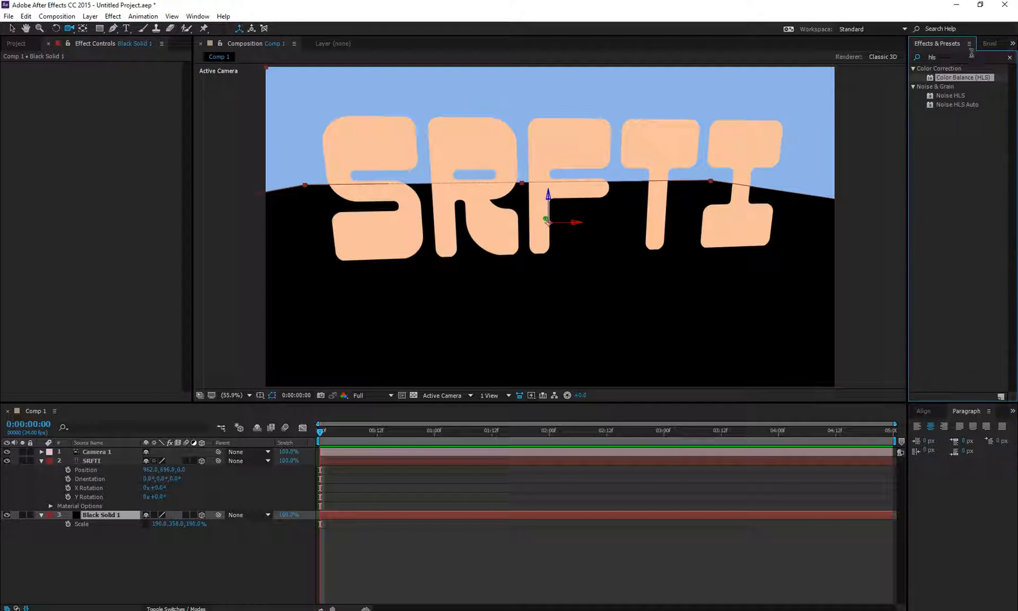
click(932, 59)
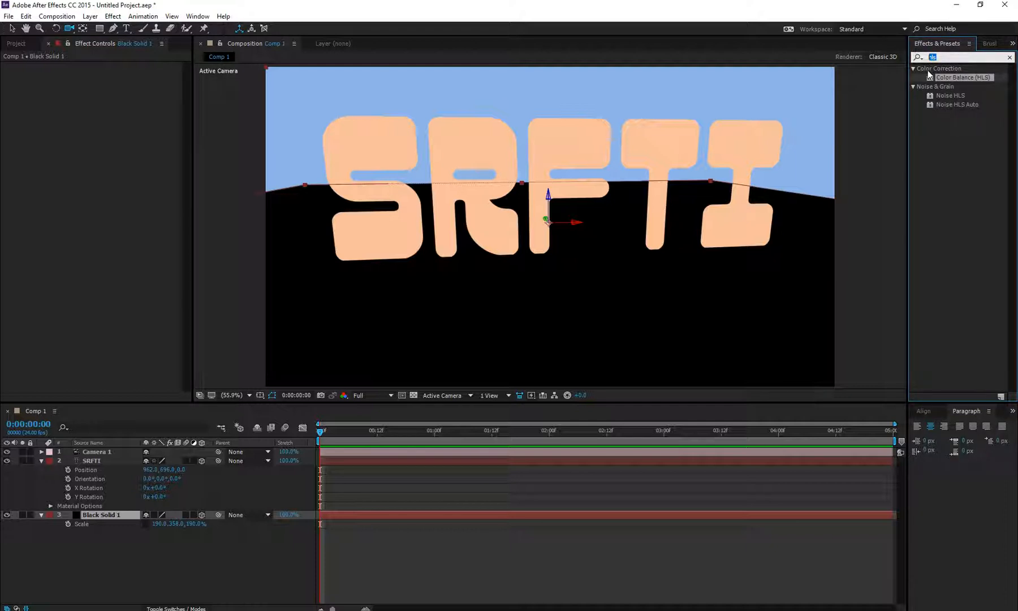
text(fract)
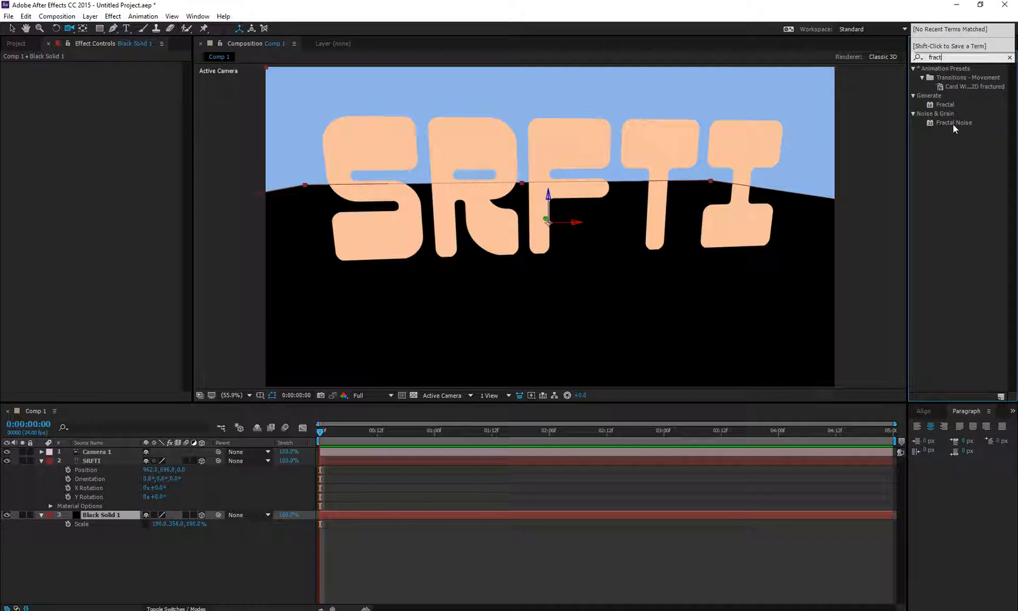
drag(956, 119, 102, 131)
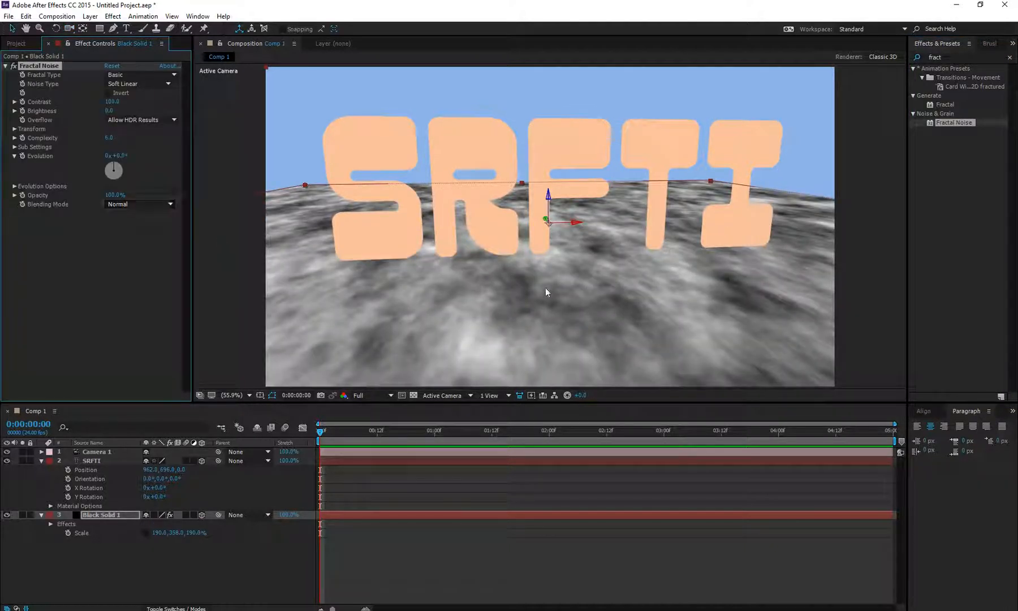
- Orbit the camera to a higher view of the textured floor and duplicate the Black Solid 1 layer
drag(332, 432, 447, 437)
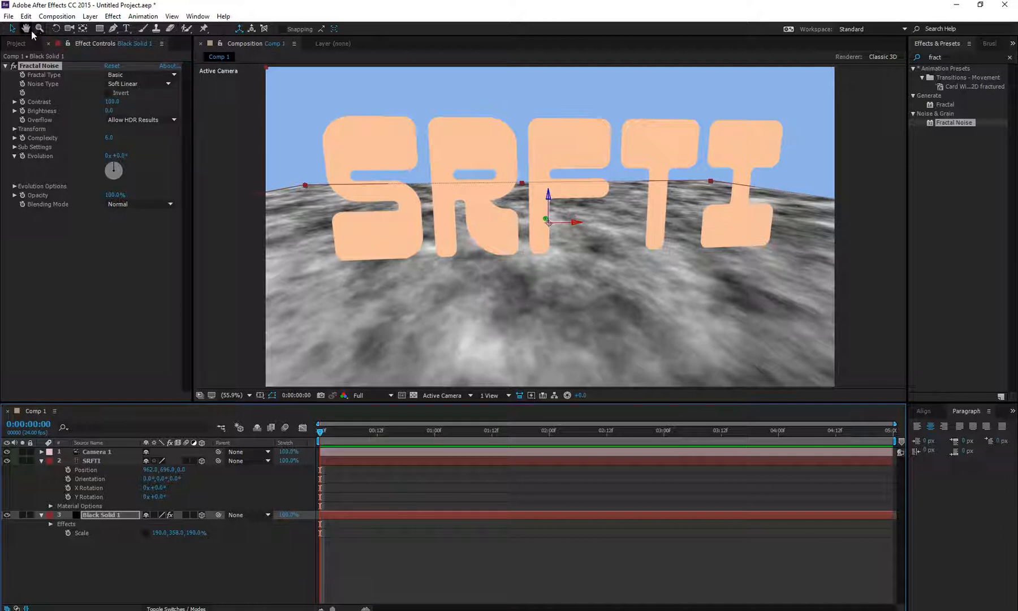
click(69, 28)
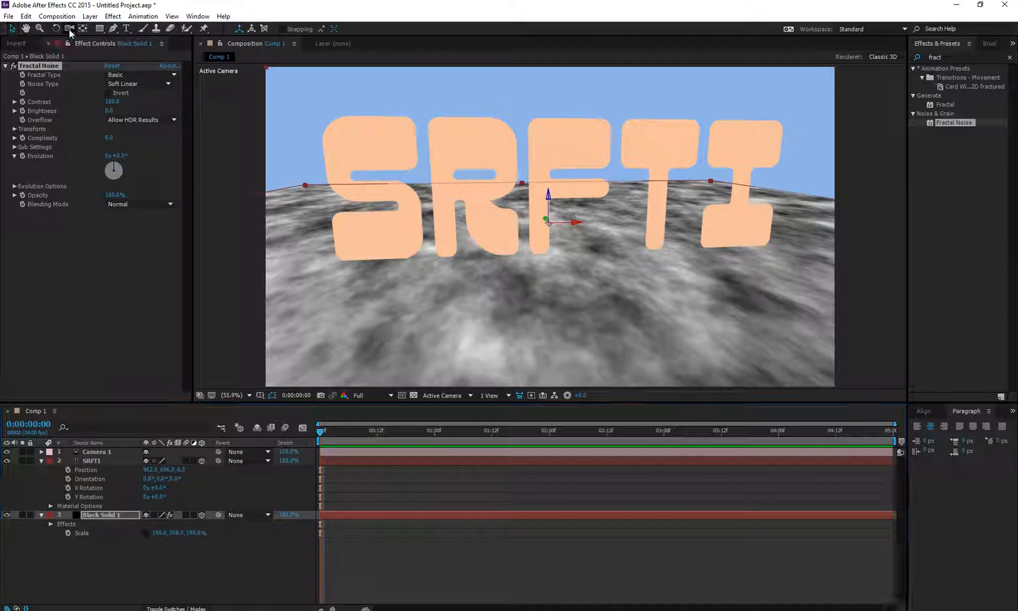
drag(502, 289, 588, 197)
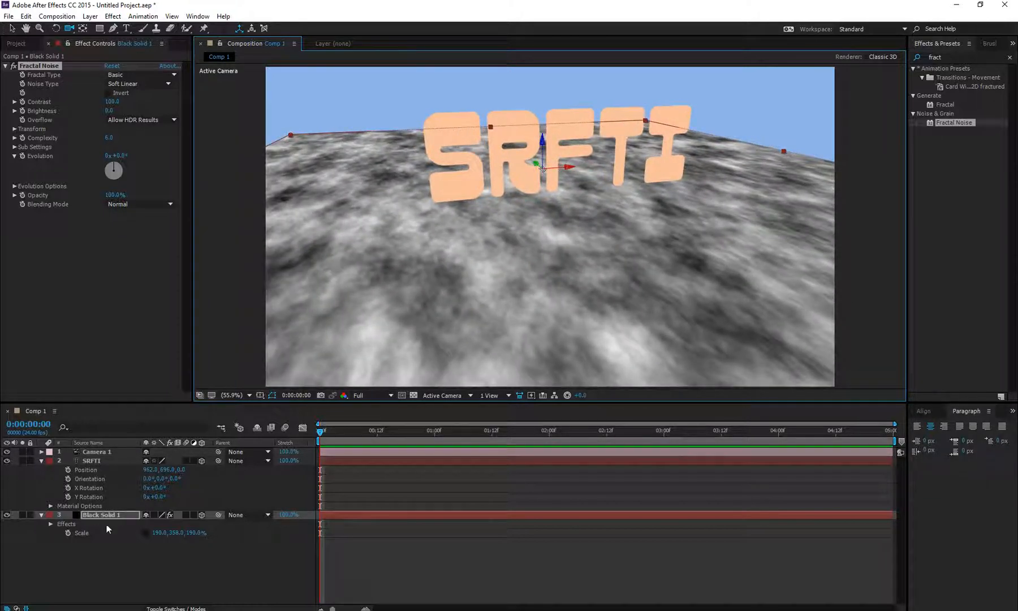
key(Return)
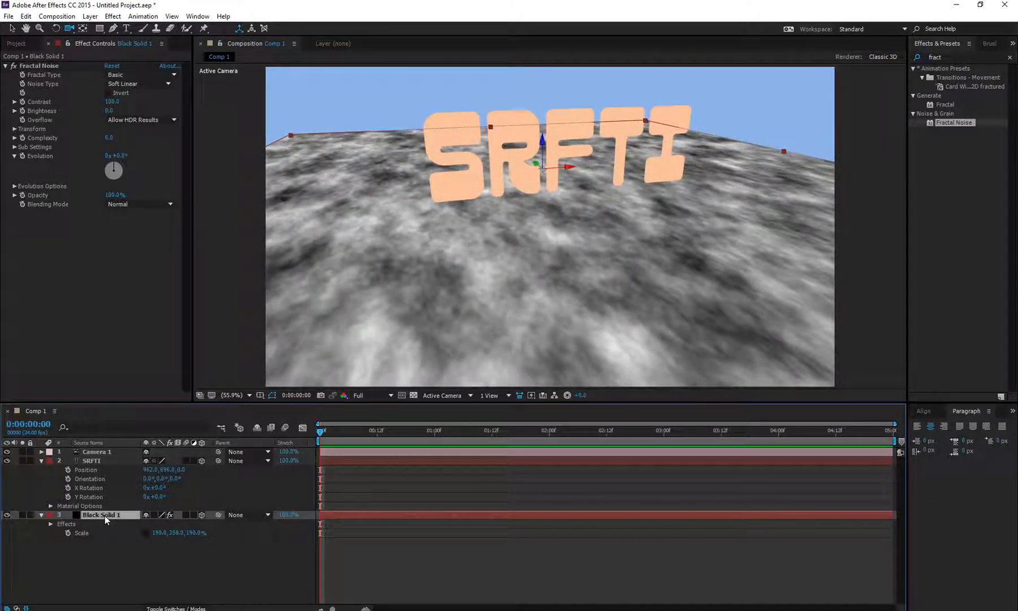
key(ctrl+d)
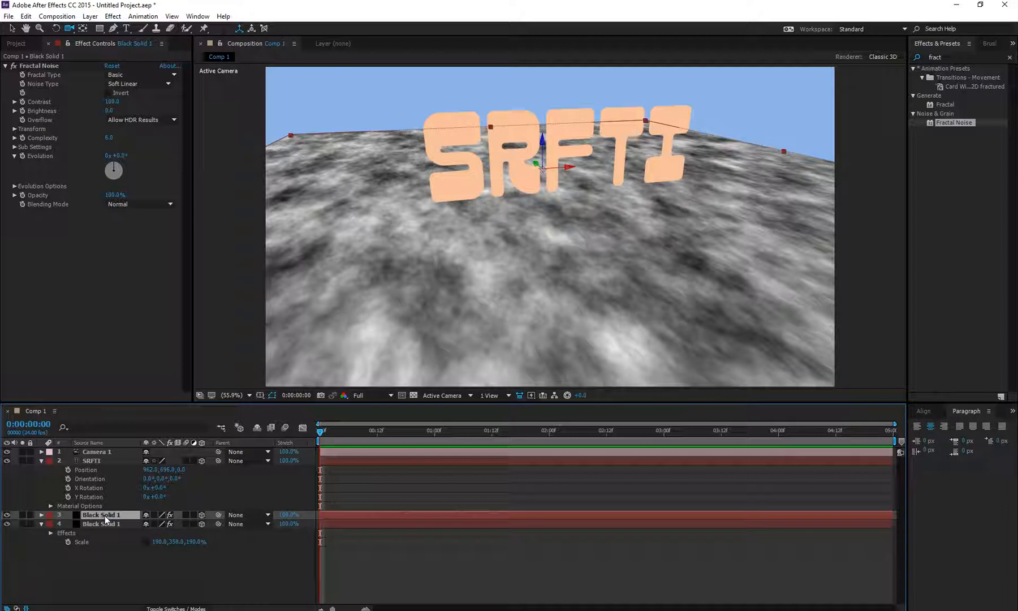
- Set the Y scale of the duplicated Black Solid 1 to 190%
key(p)
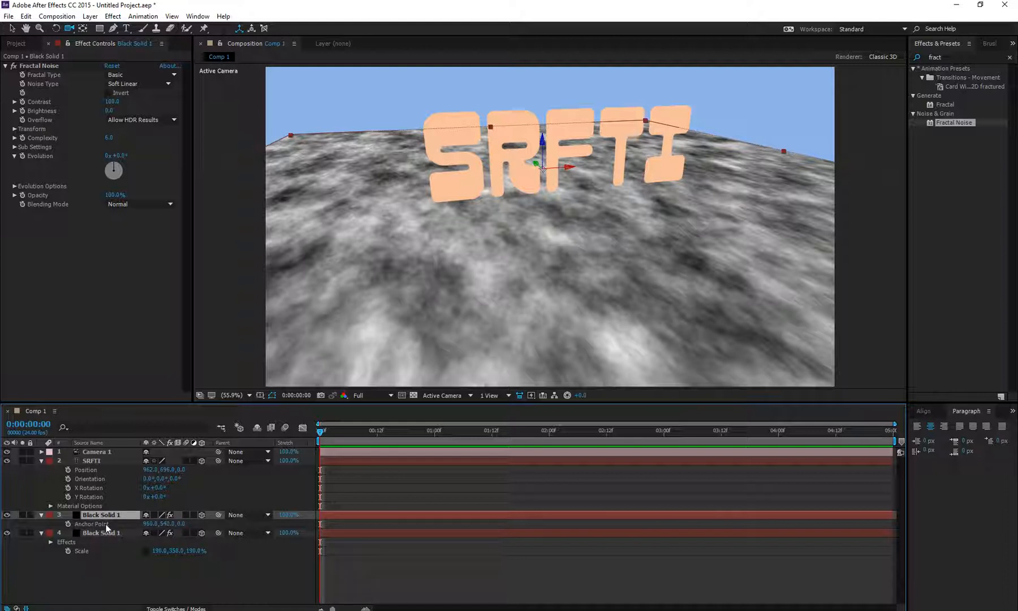
key(s)
click(171, 523)
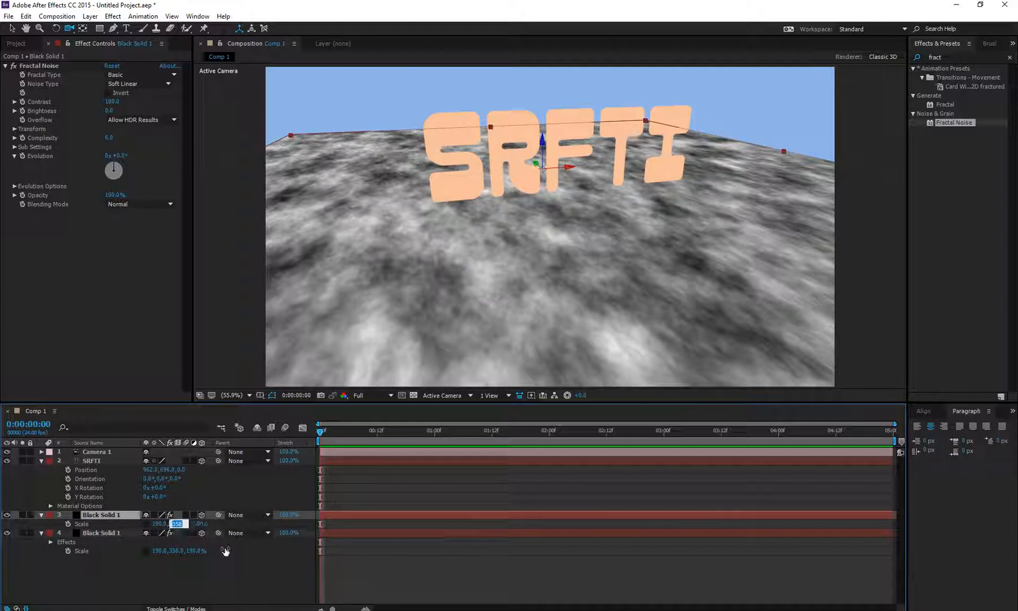
text(190)
key(Return)
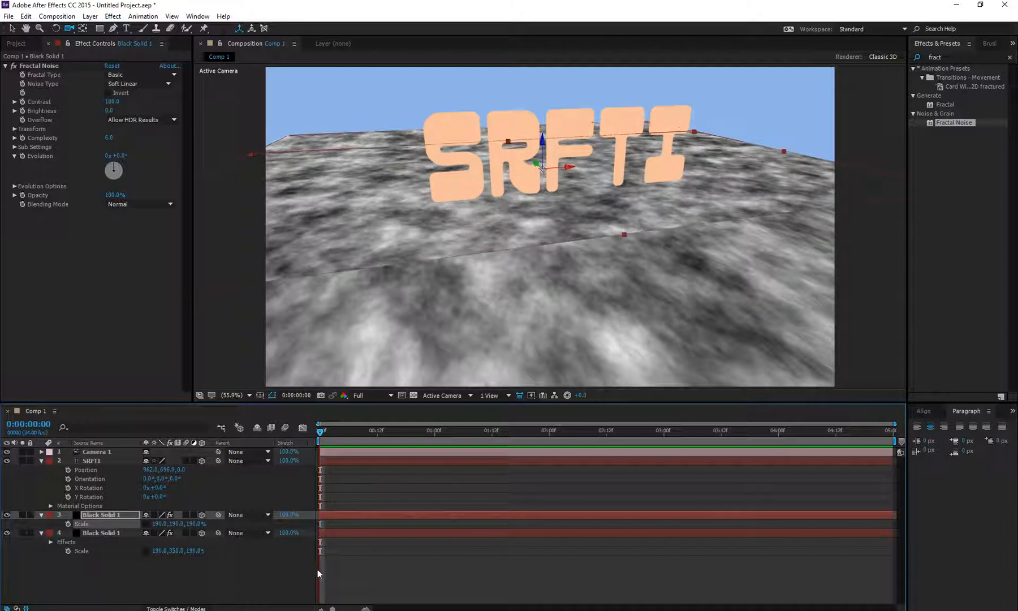
- Set the duplicated solid's X Orientation to 0° to stand it upright as a wall
key(r)
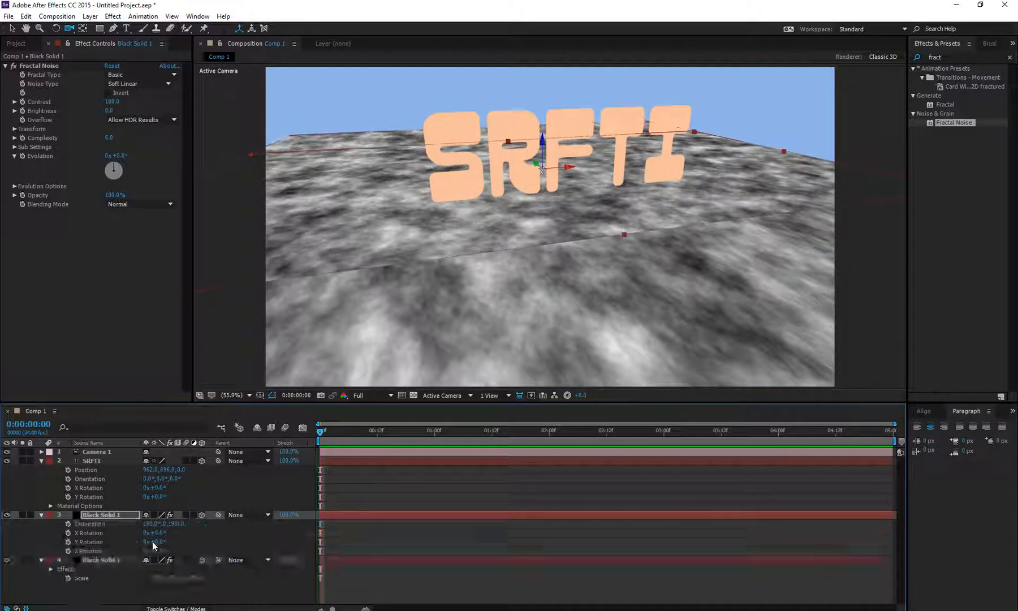
drag(169, 524, 159, 525)
key(ctrl+z)
click(150, 524)
key(Return)
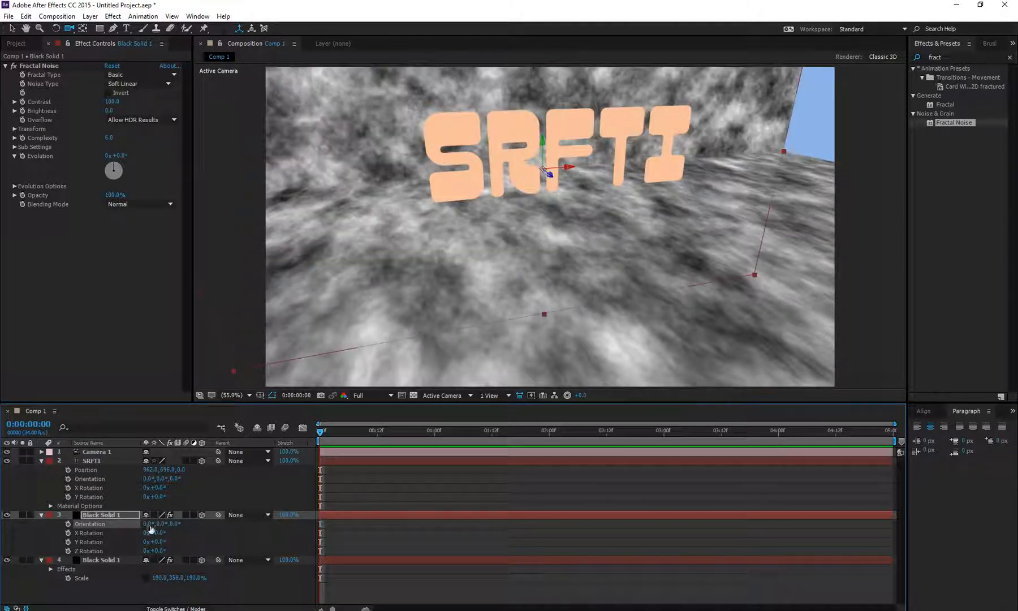
- Push the upright solid back along Z to the floor's far edge and raise it along Y as a back wall
drag(609, 245, 666, 249)
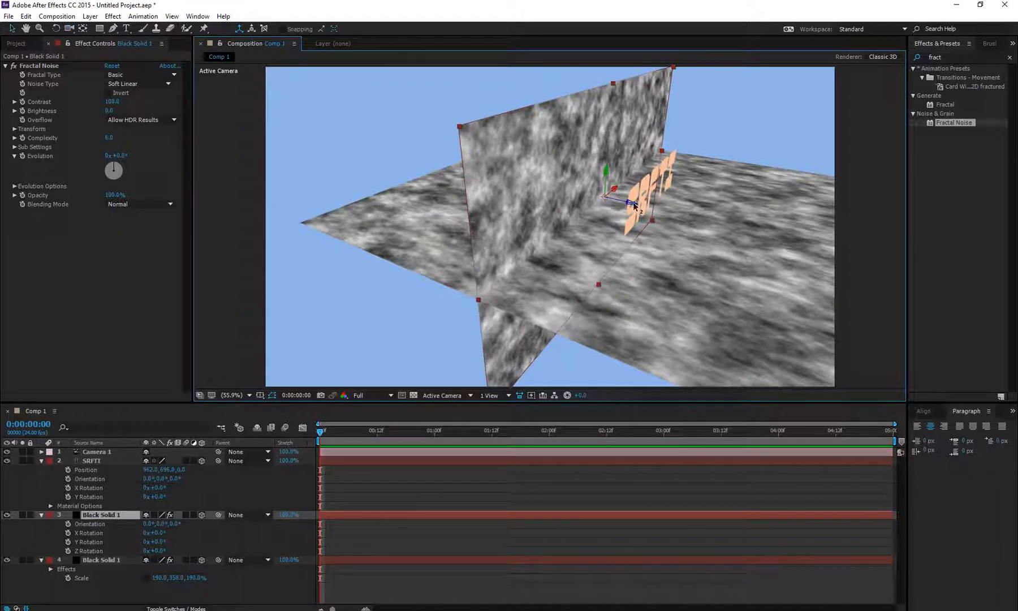
drag(633, 205, 96, 151)
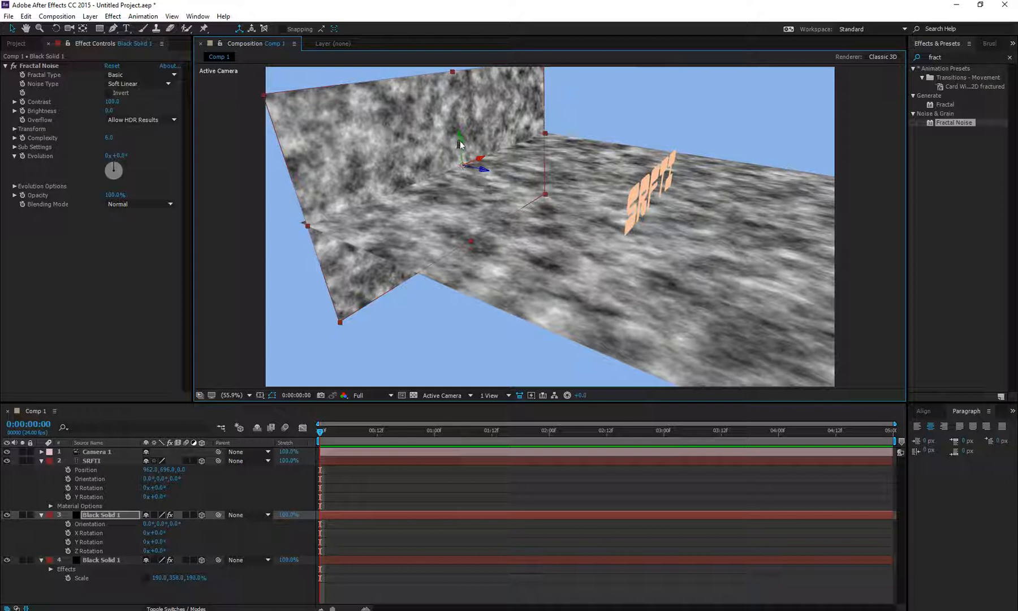
drag(460, 145, 455, 101)
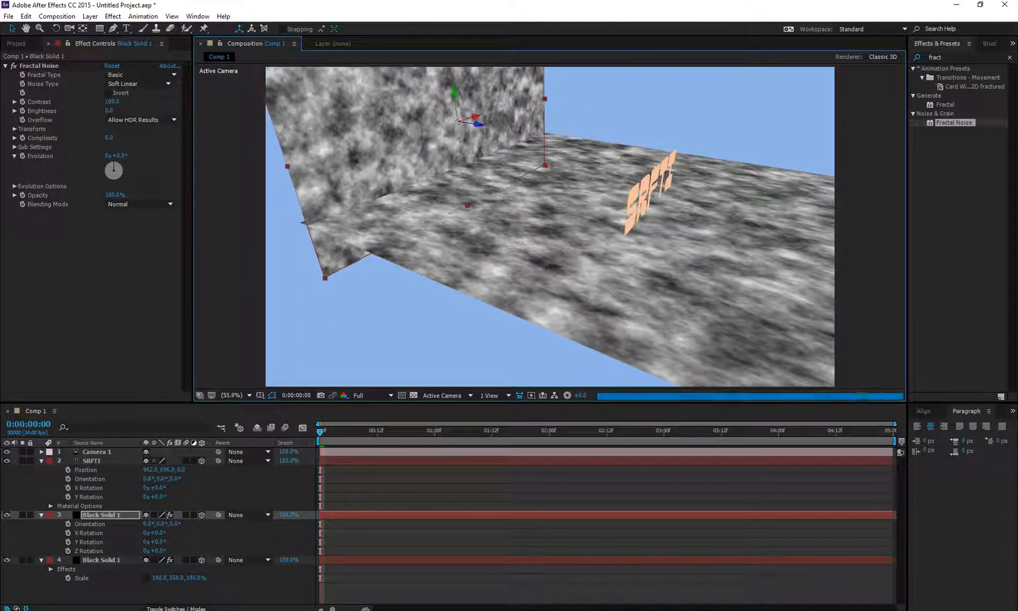
key(space)
drag(524, 282, 495, 291)
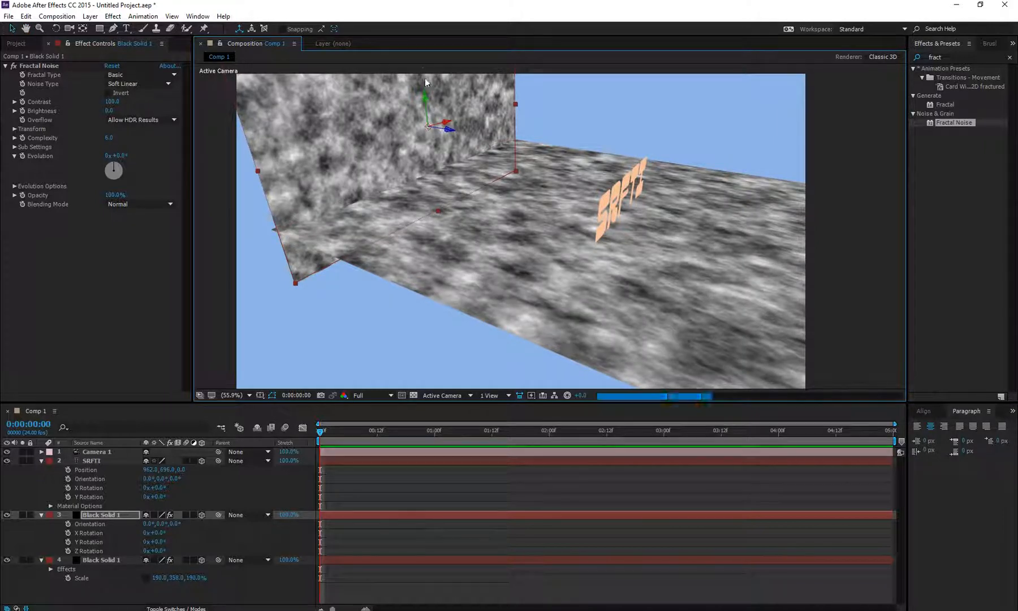
drag(423, 102, 422, 92)
key(space)
drag(524, 227, 525, 222)
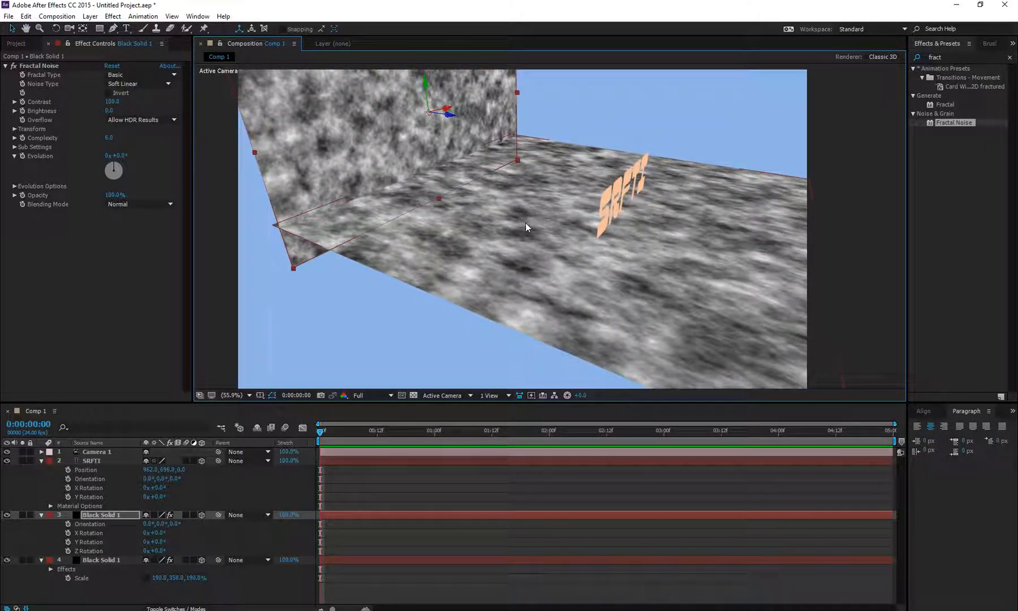
- Switch to the 2 Views - Horizontal layout and reframe the Top view to show the whole floor and the camera
click(499, 402)
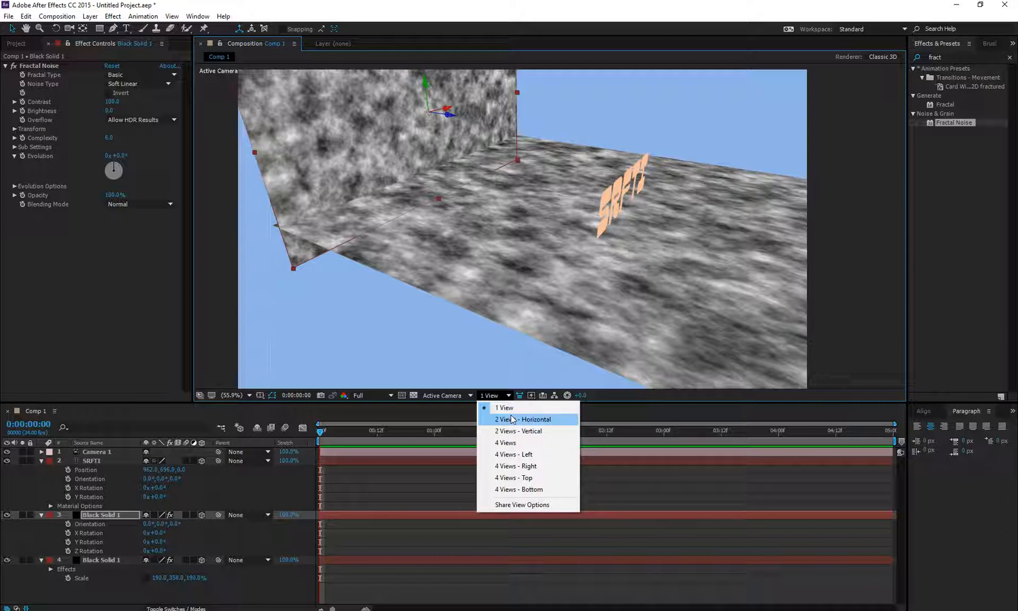
click(512, 419)
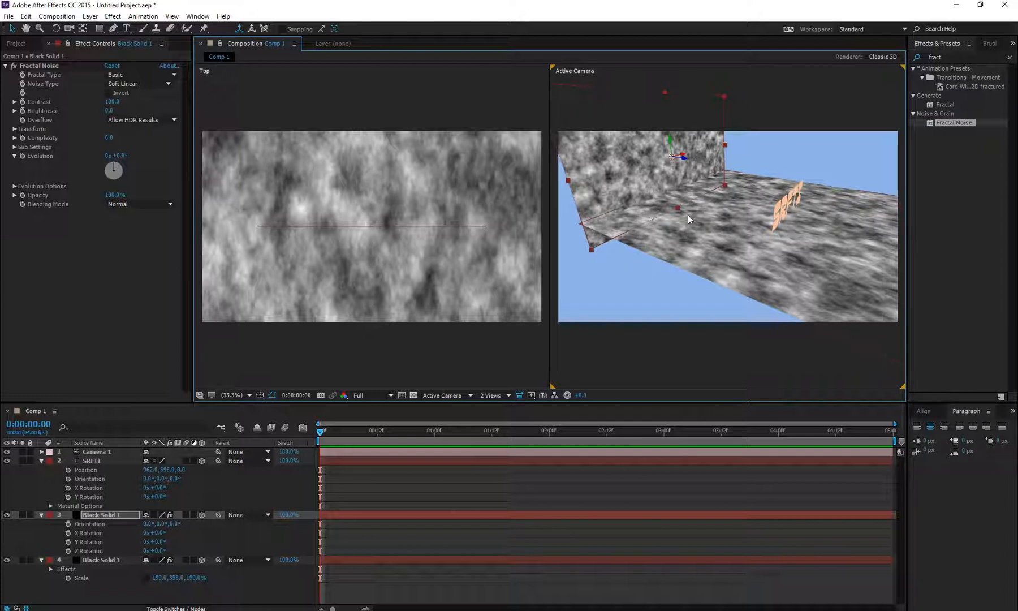
click(263, 243)
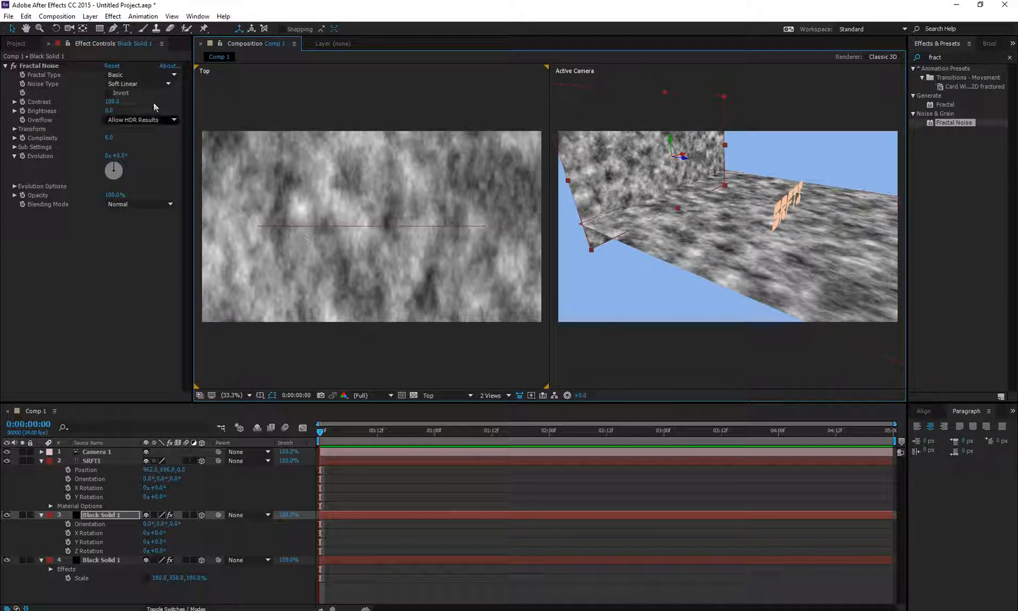
click(69, 30)
drag(383, 182, 344, 382)
drag(432, 107, 332, 262)
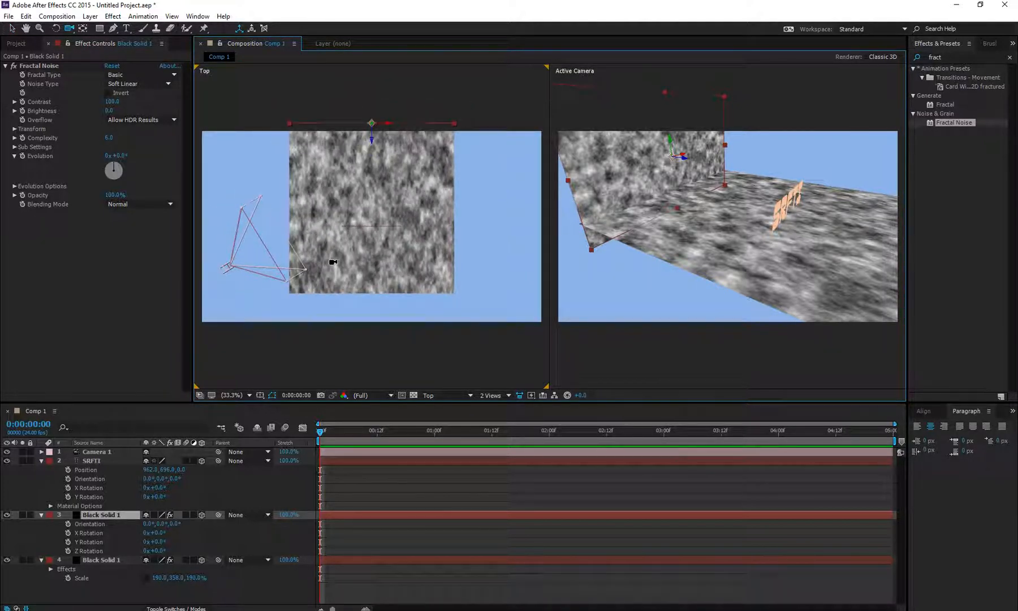
drag(331, 216, 337, 239)
- Nudge the back wall along its Z axis in the Top view and shift Camera 1 slightly
key(v)
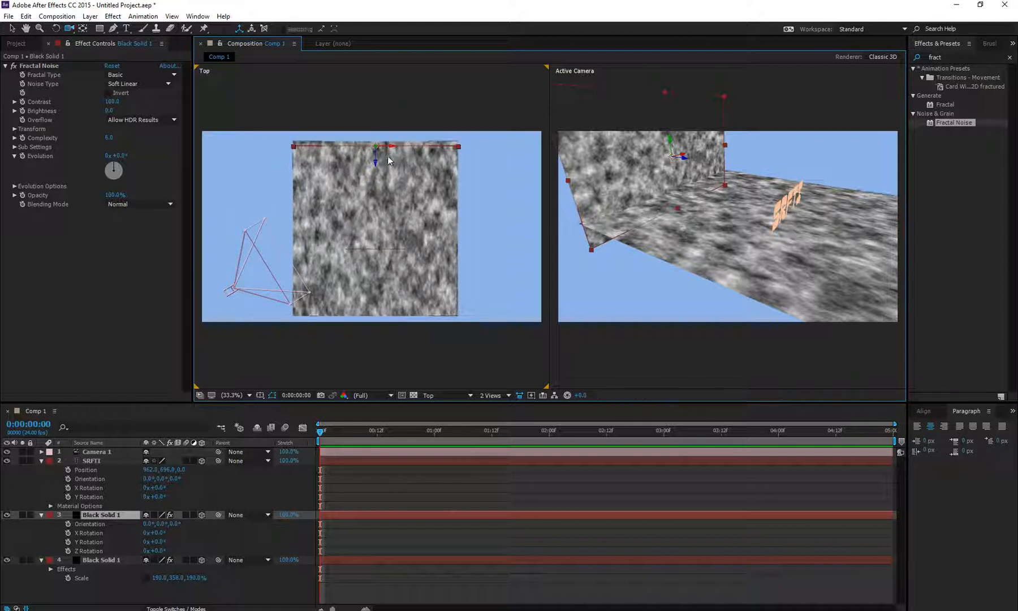
drag(375, 162, 378, 146)
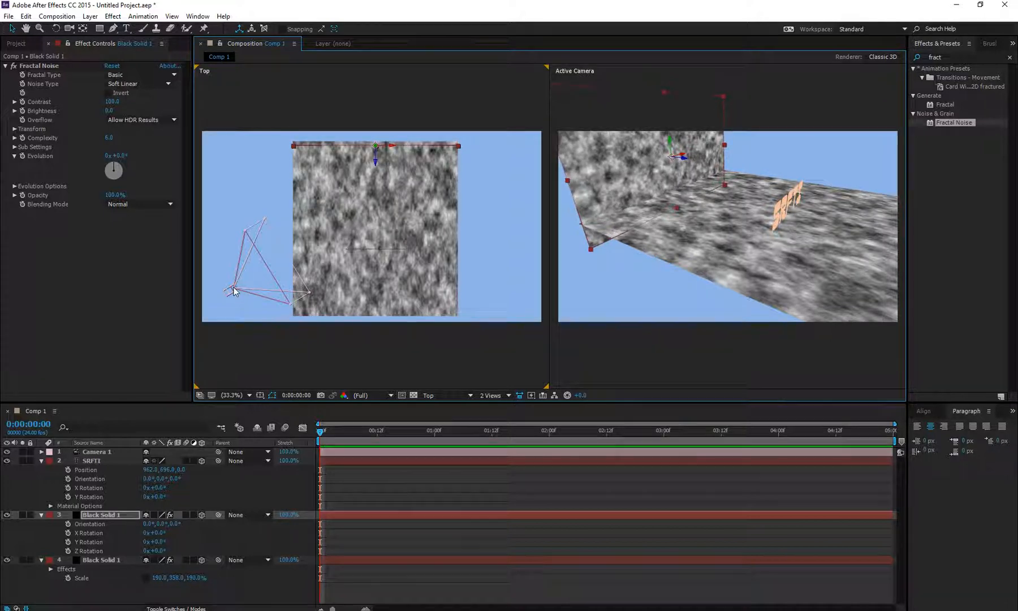
click(240, 293)
drag(245, 285, 289, 299)
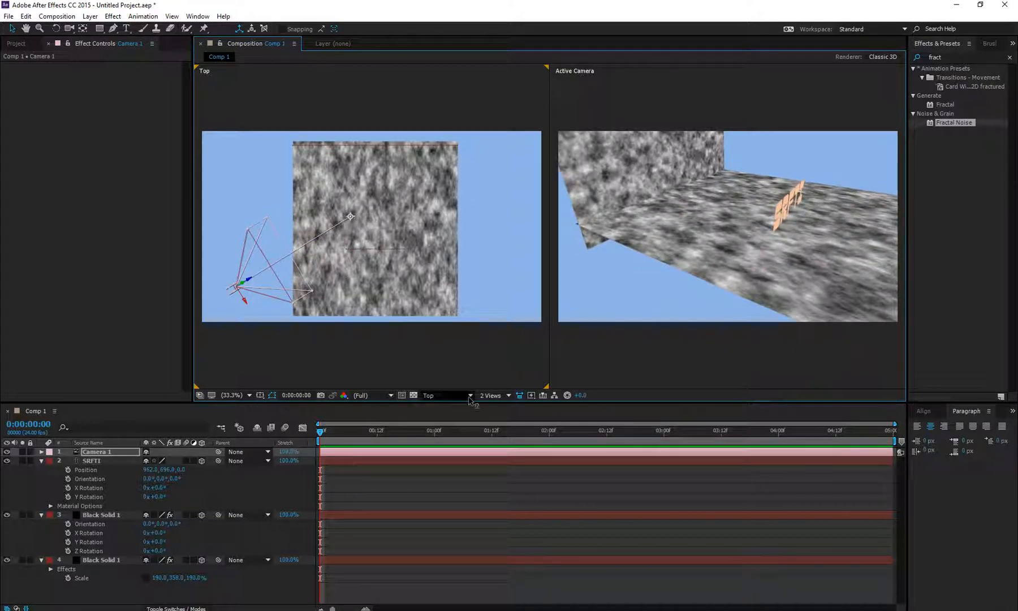
- Compare the 4 Views - Left and 4 Views - Right layouts and toggle Share View Options
click(490, 396)
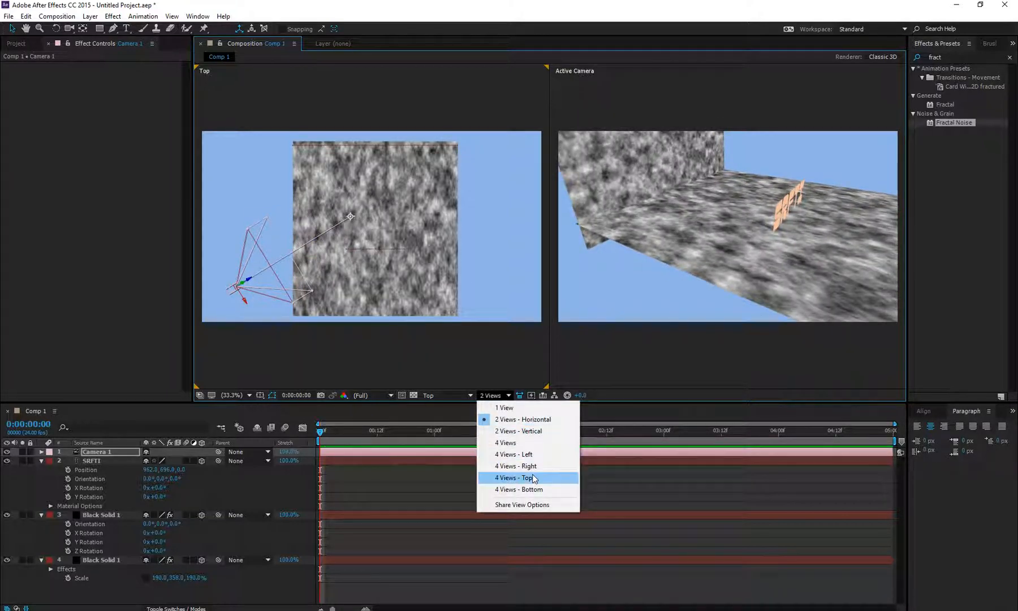
click(537, 454)
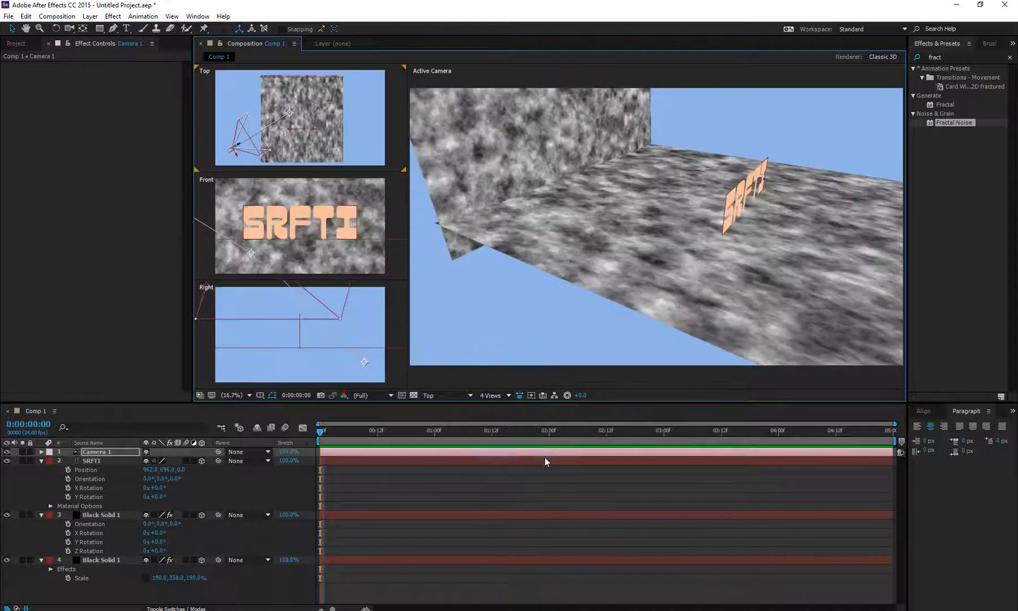
click(490, 396)
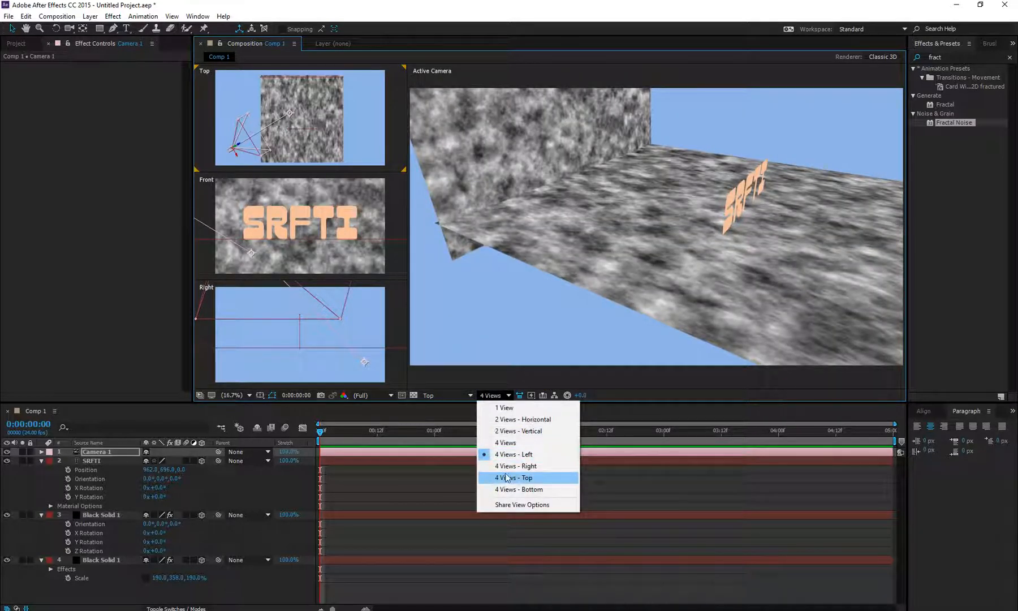
click(509, 466)
click(491, 395)
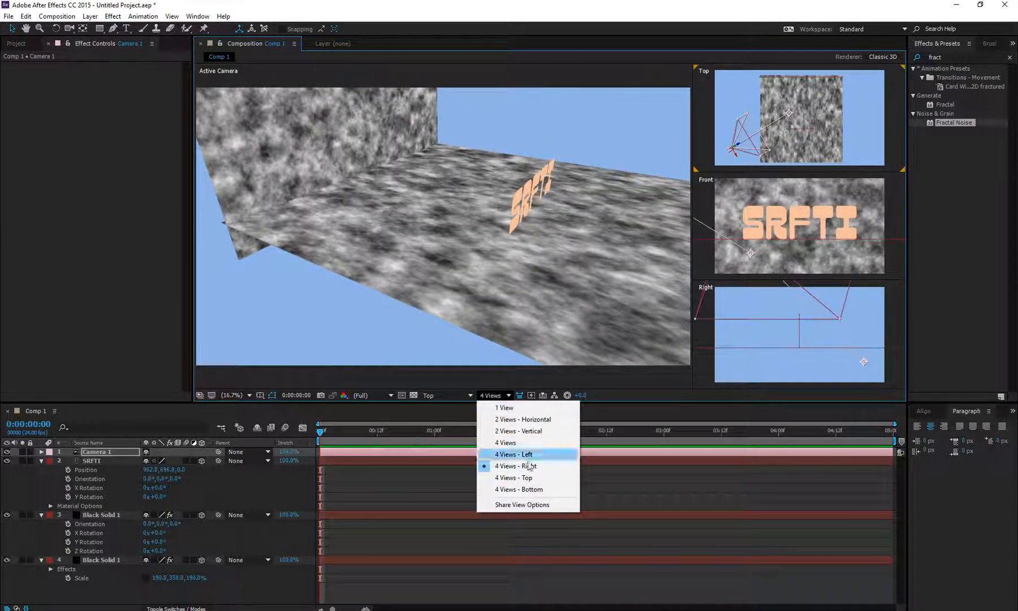
click(539, 506)
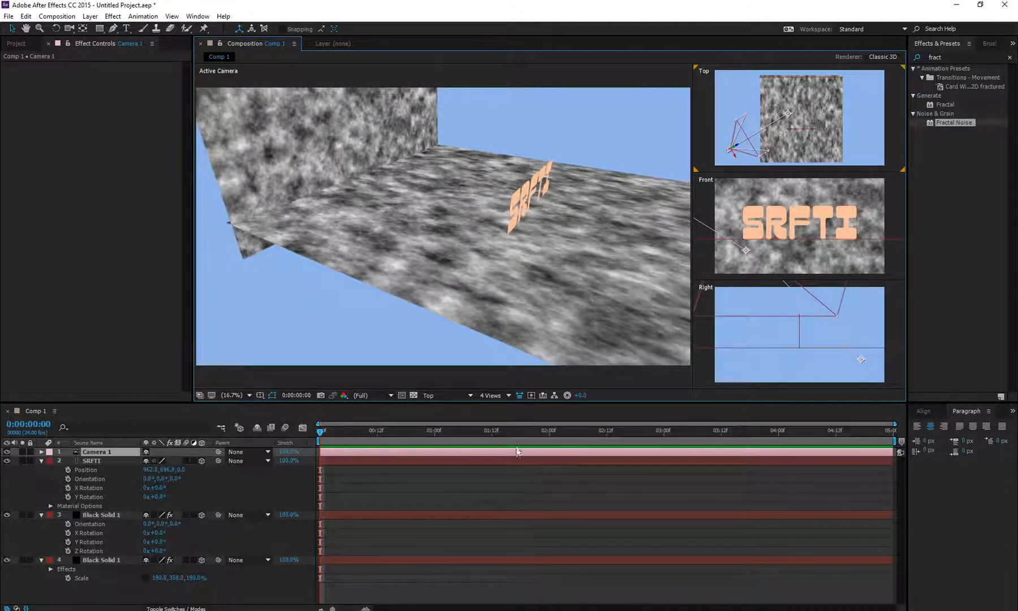
click(491, 397)
click(521, 505)
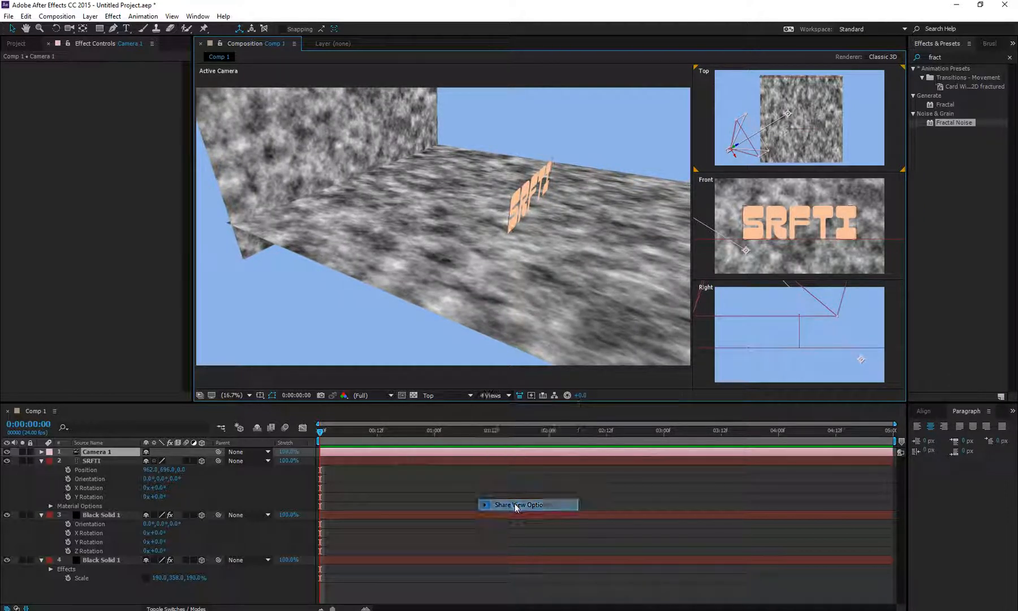
- Return to the 1 View layout and orbit Camera 1 to face the SRFTI text and back wall
click(498, 395)
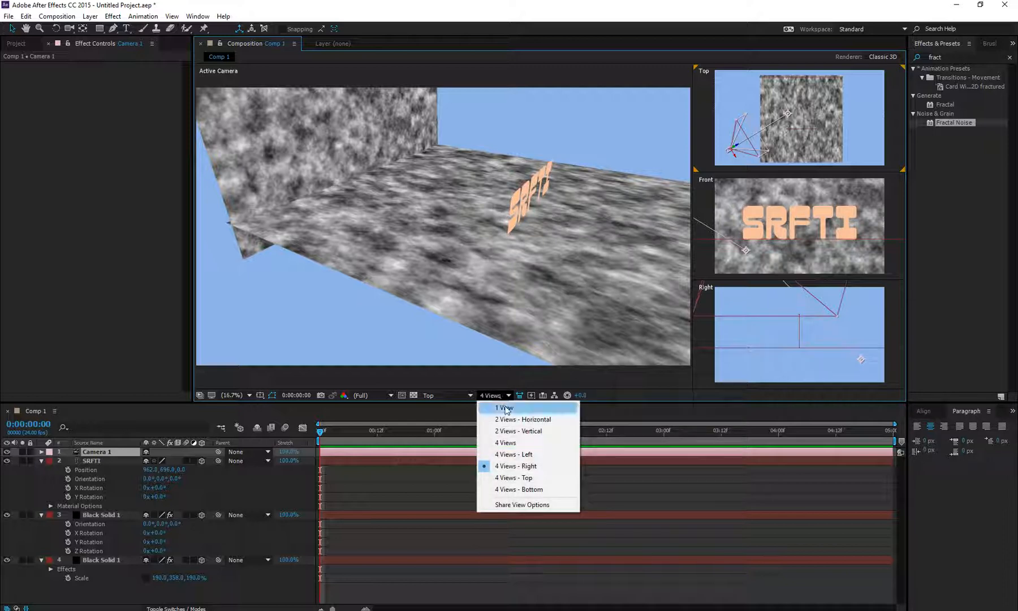
click(506, 403)
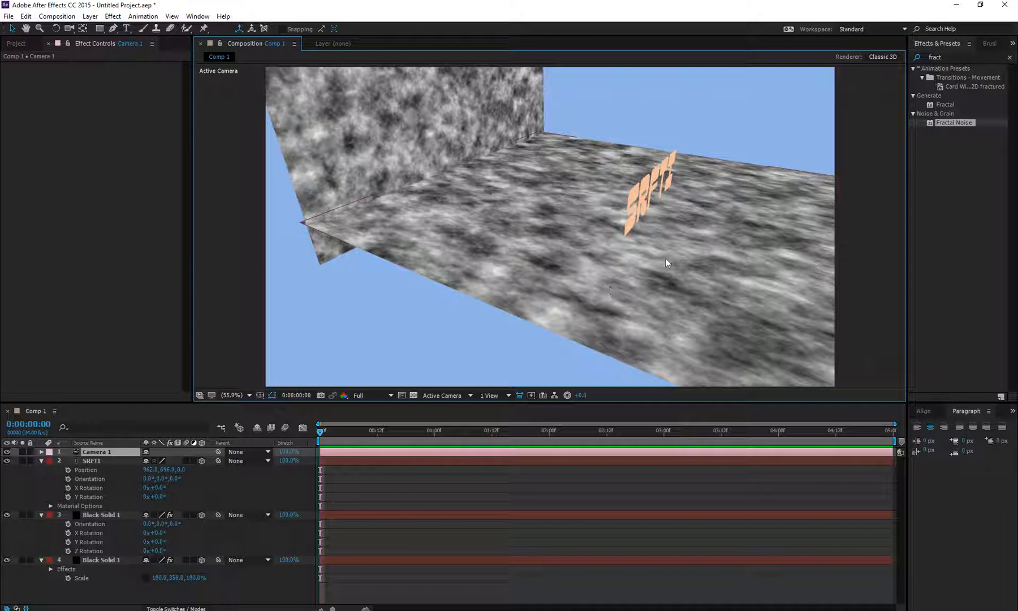
key(c)
drag(676, 228, 514, 218)
click(240, 428)
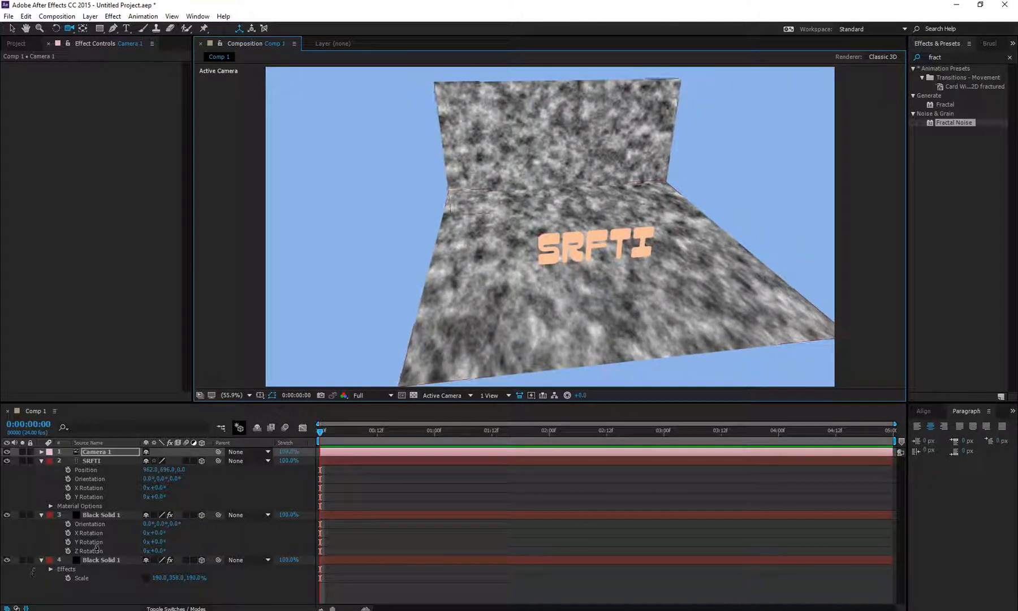
- Duplicate the back wall solid and set the copy's Y Orientation to -90° for a side wall
click(113, 515)
key(ctrl+d)
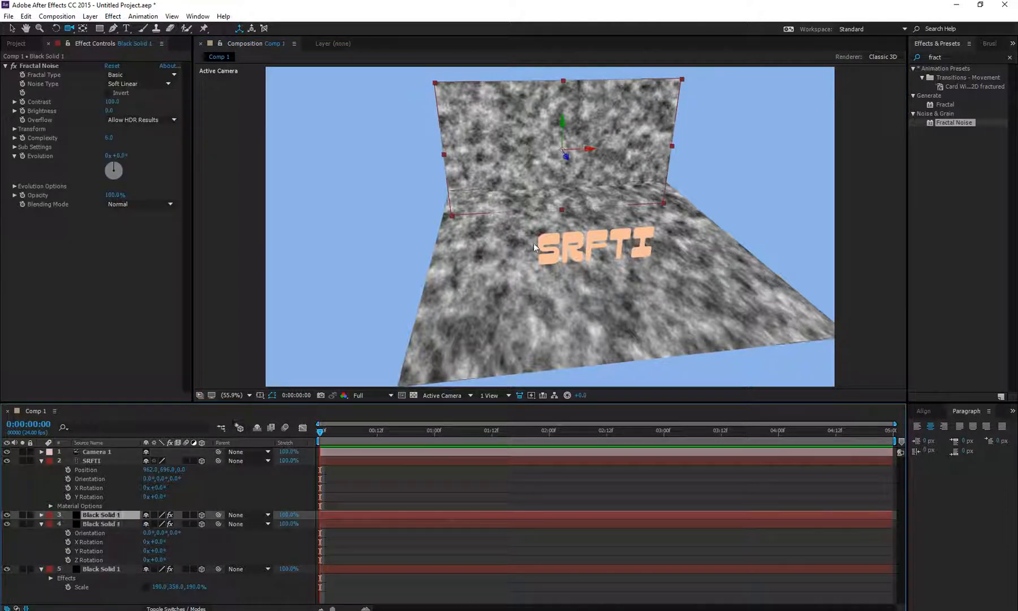
key(e)
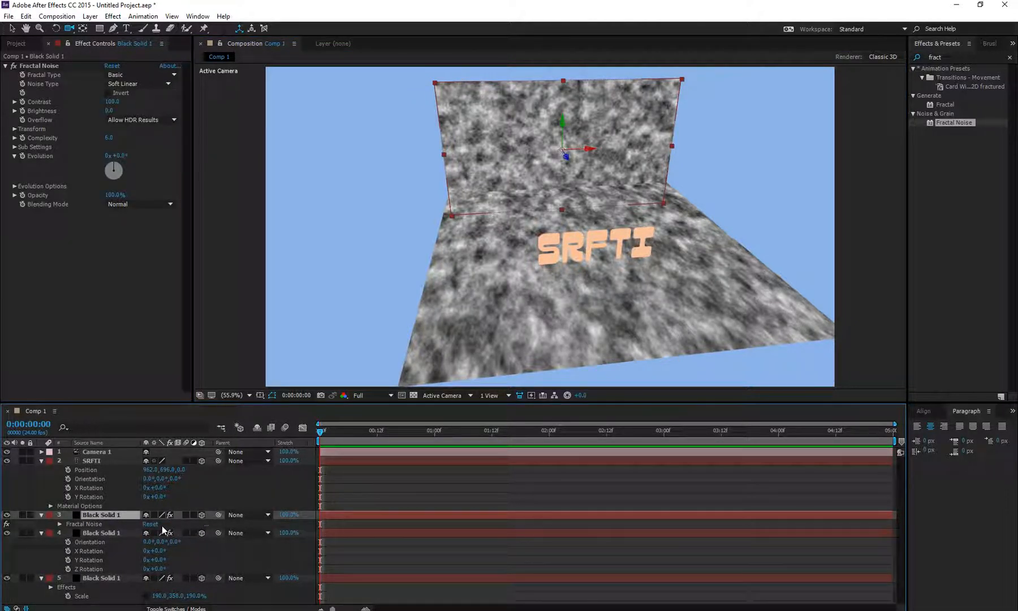
key(r)
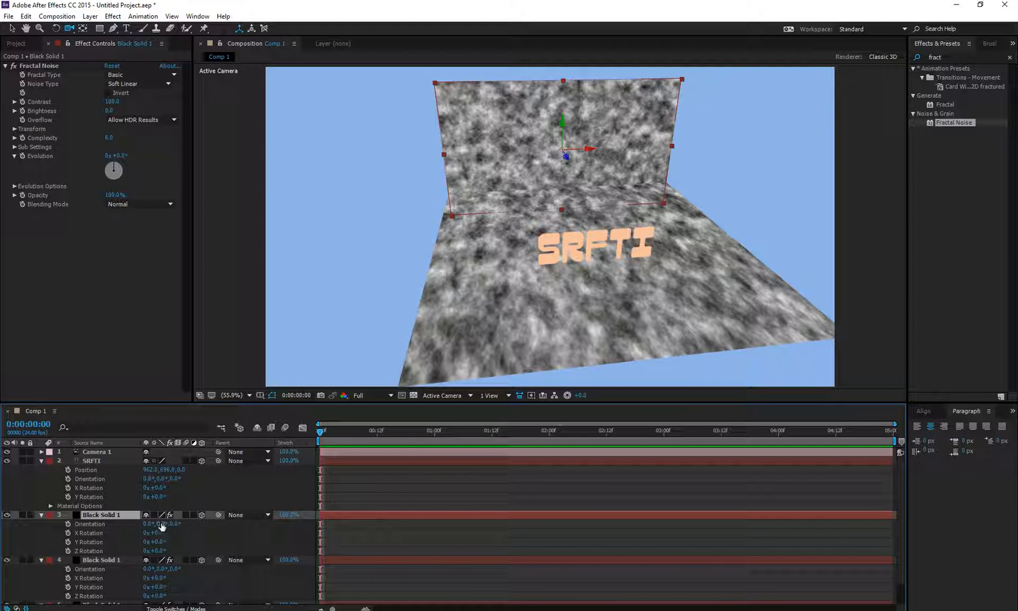
drag(162, 527, 161, 528)
key(ctrl+z)
click(163, 527)
text(-90)
key(Return)
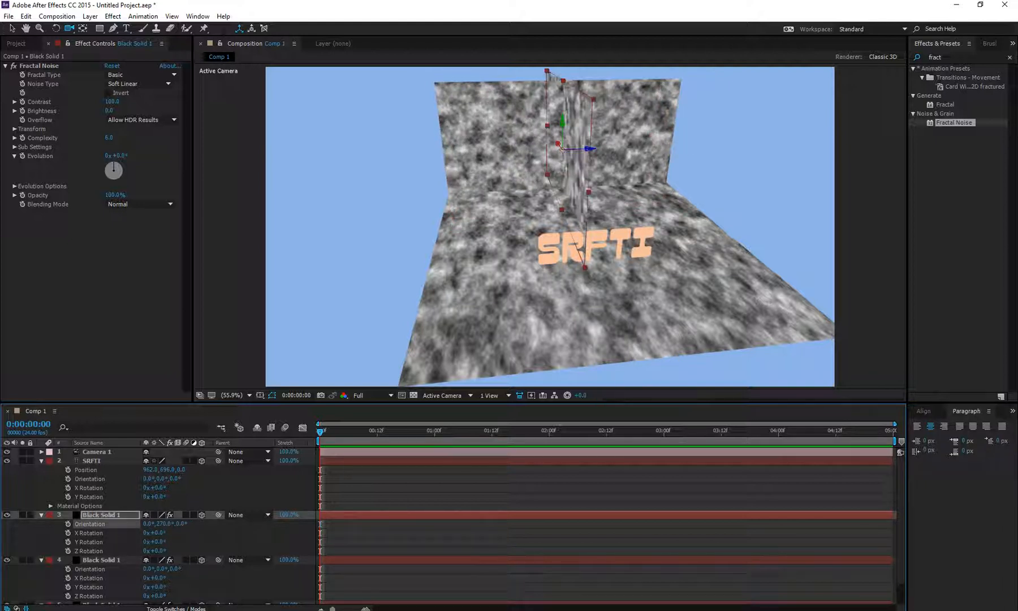
- Move the side wall along its Z axis to the floor's left edge and forward along its X axis to meet the back wall
drag(530, 254, 598, 297)
key(v)
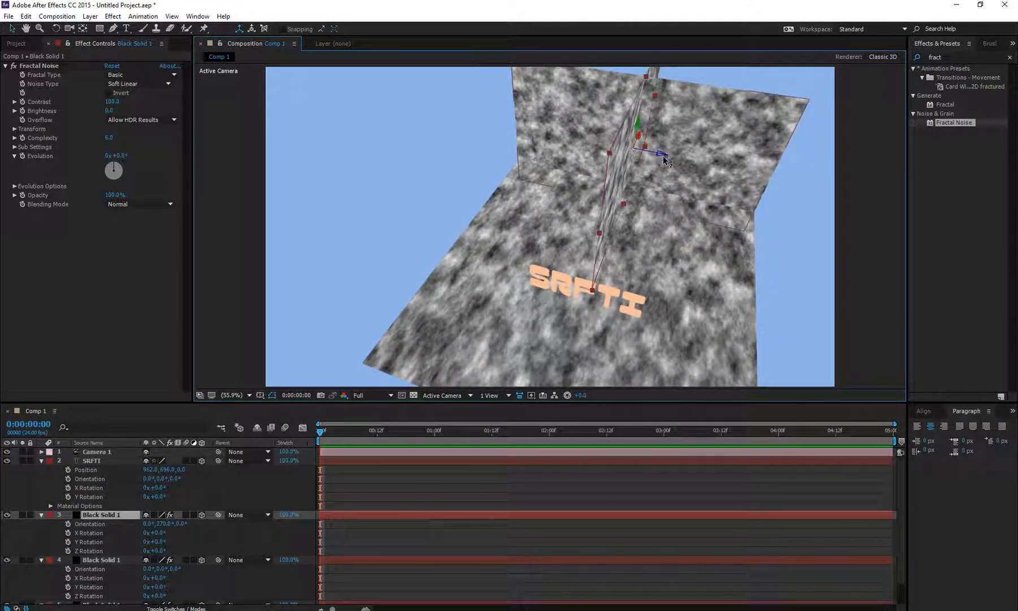
drag(664, 160, 163, 160)
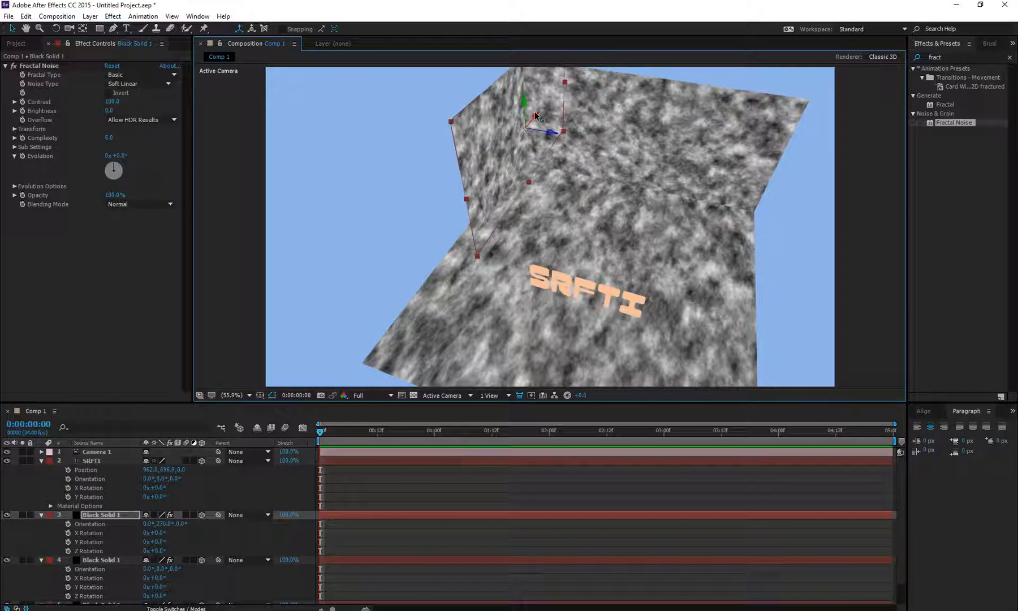
drag(537, 120, 481, 187)
drag(163, 480, 89, 546)
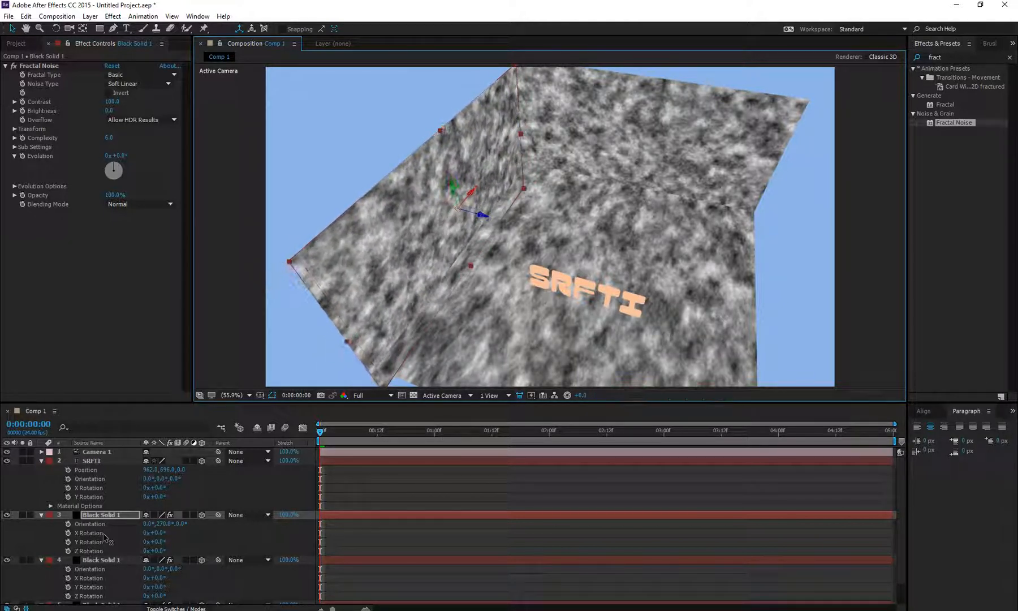
- Reposition Camera 1 to look into the room at the SRFTI text, and cancel saving the project
key(c)
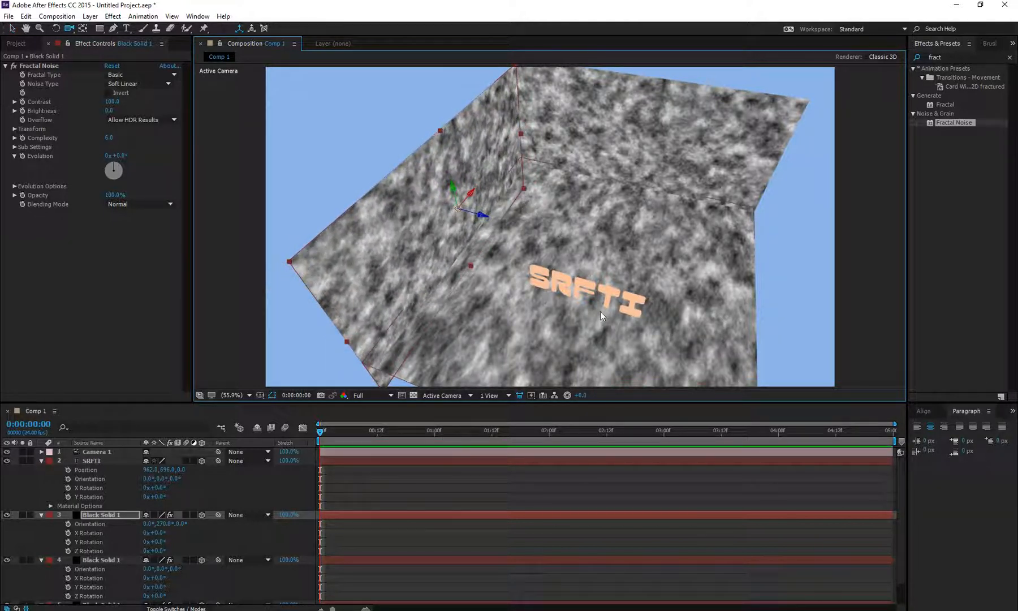
mouse_move(577, 258)
mouse_down()
mouse_move(670, 259)
mouse_move(696, 210)
mouse_move(714, 227)
mouse_move(598, 266)
mouse_move(582, 246)
mouse_move(588, 257)
mouse_up()
key(ctrl+s)
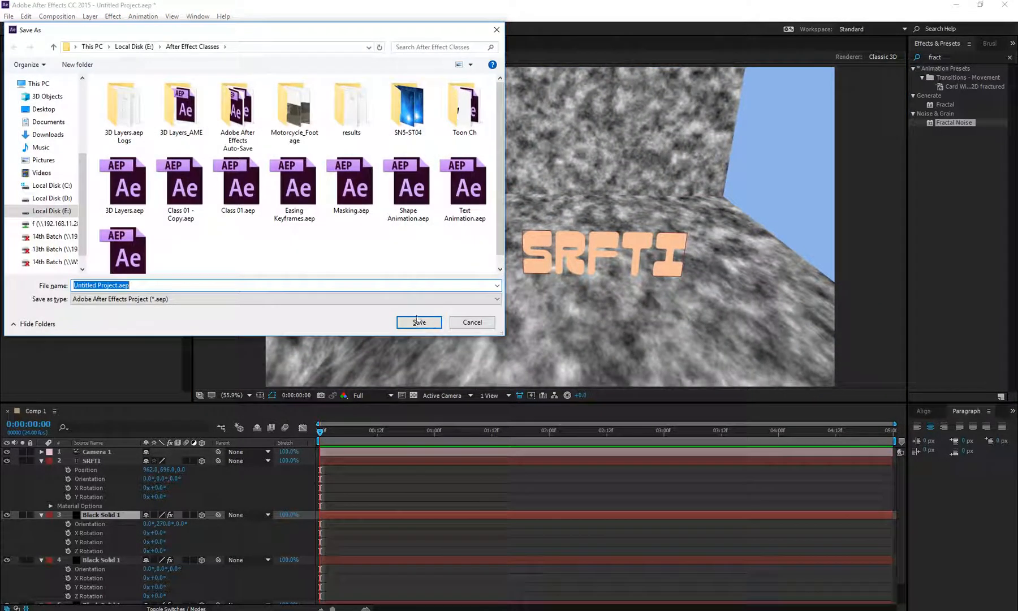
click(479, 324)
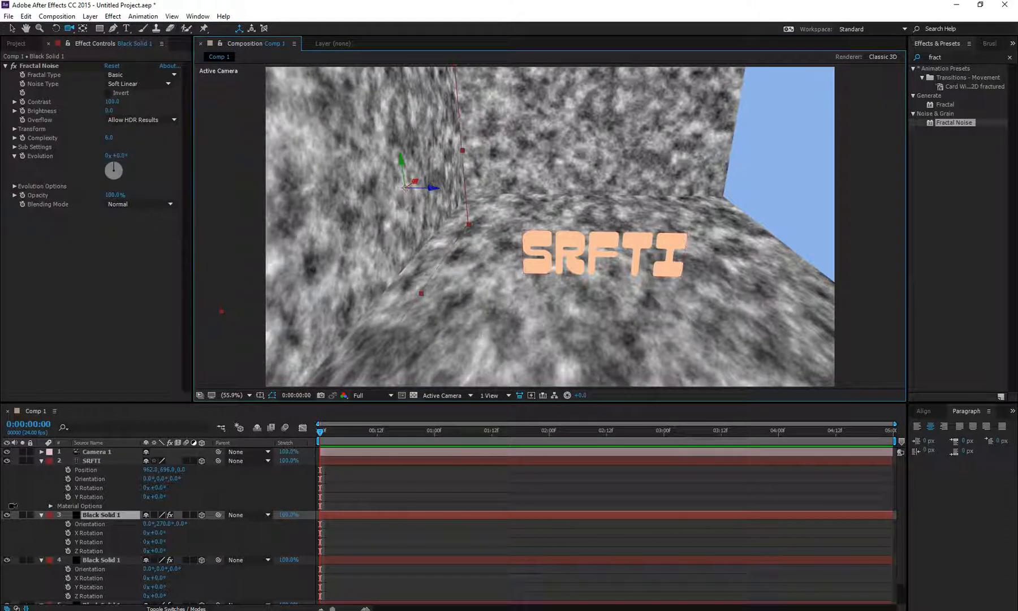
- Review the SRFTI layer's Transform properties and collapse the property lists of the text and side wall layers
click(53, 491)
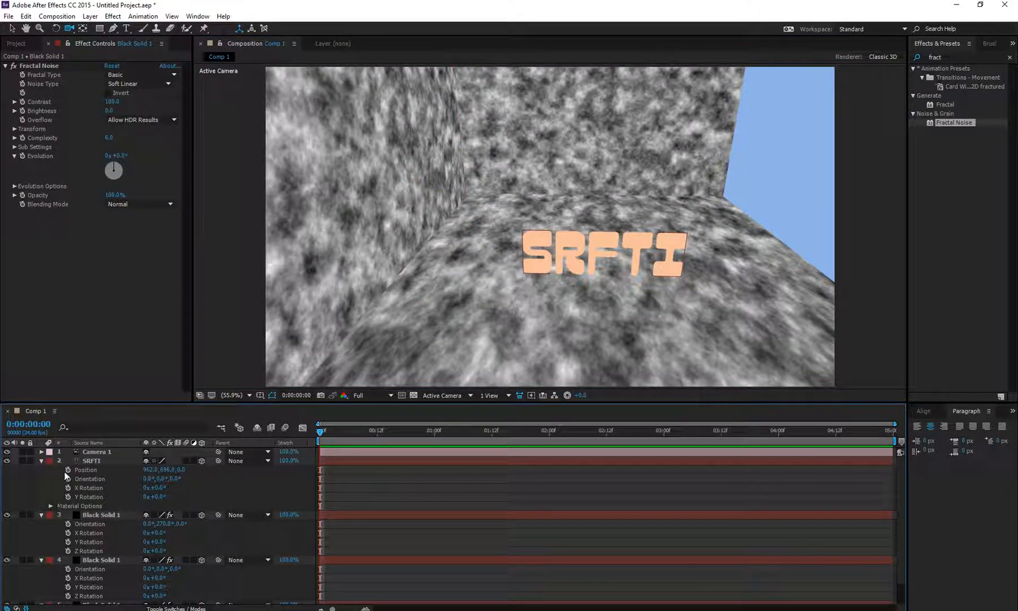
click(94, 460)
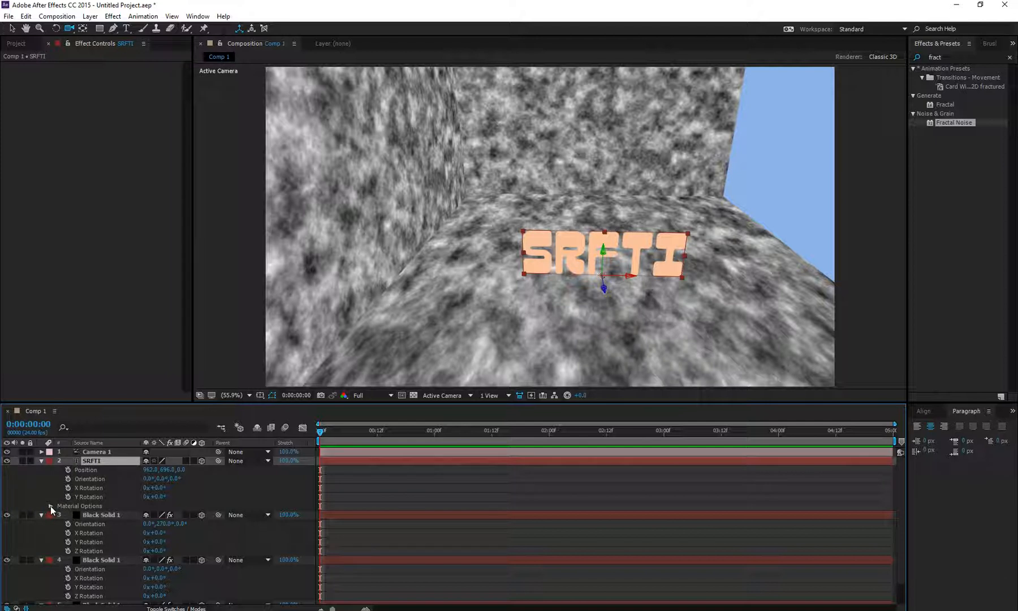
click(41, 461)
click(31, 476)
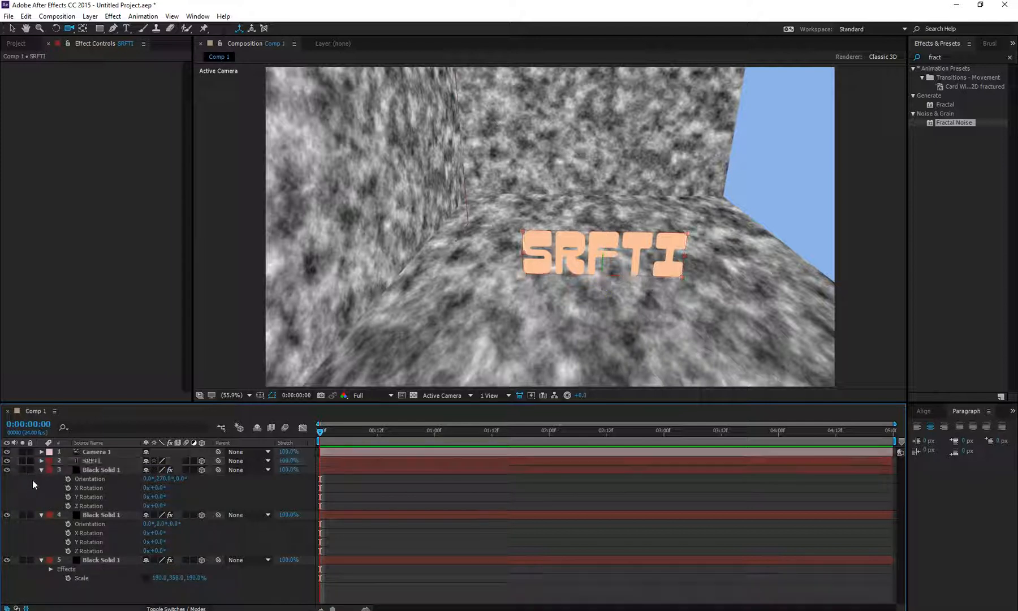
click(41, 462)
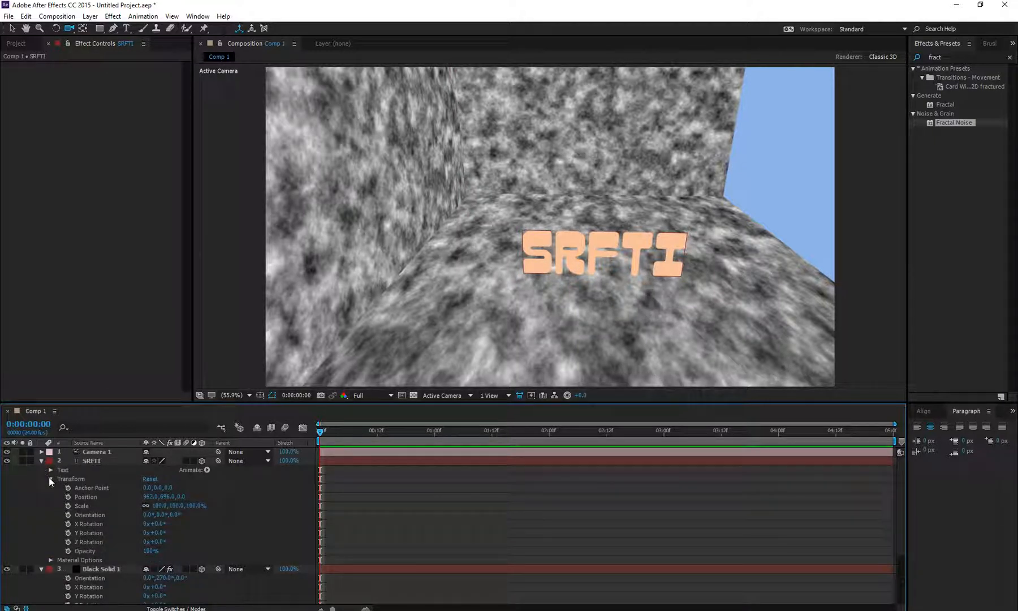
click(50, 478)
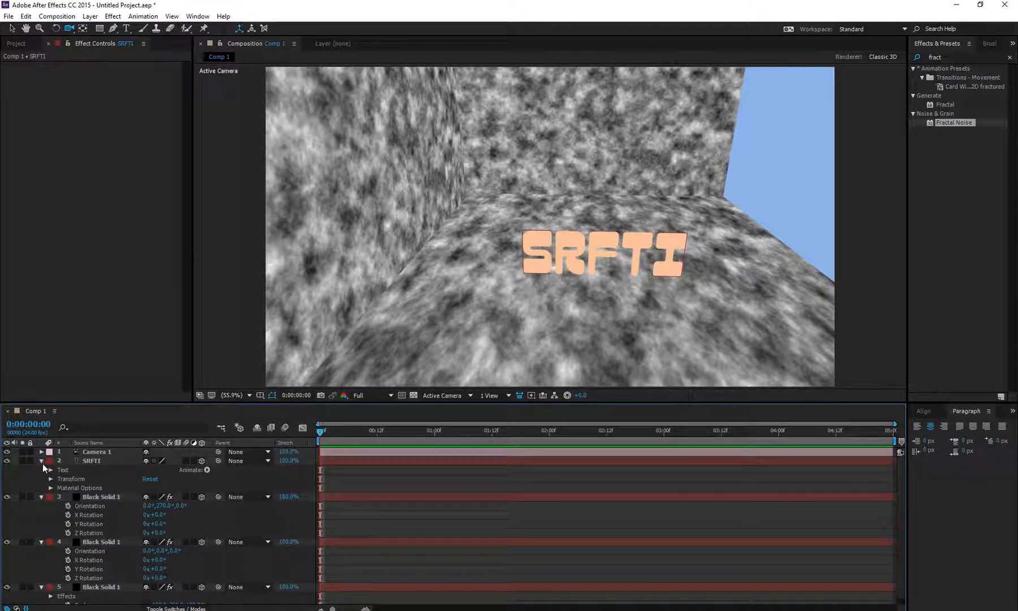
click(42, 461)
click(41, 470)
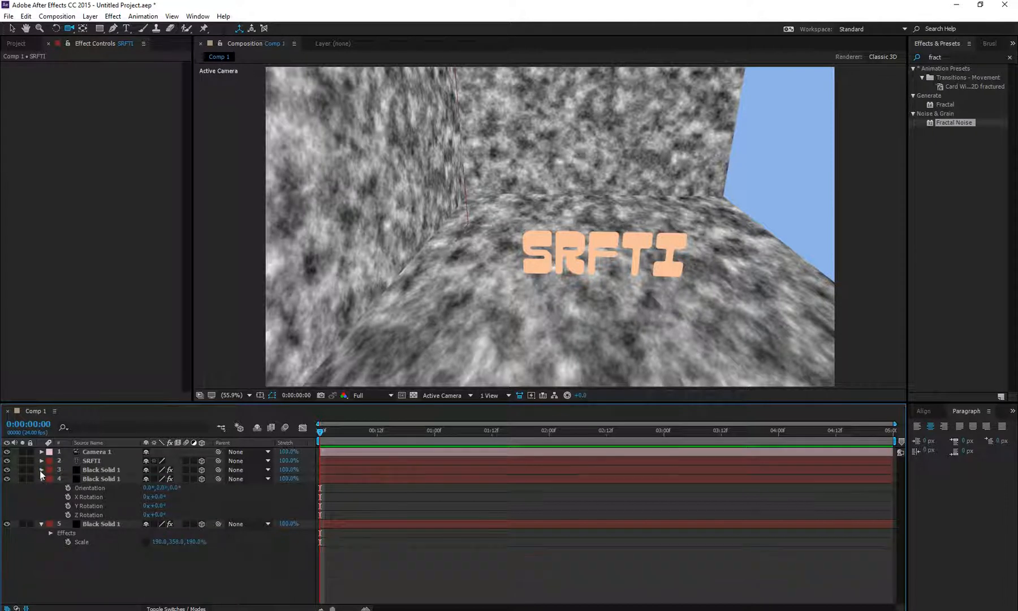
- Examine the side wall solid's Material Options, including its shadow, light, diffuse and specular settings
click(41, 470)
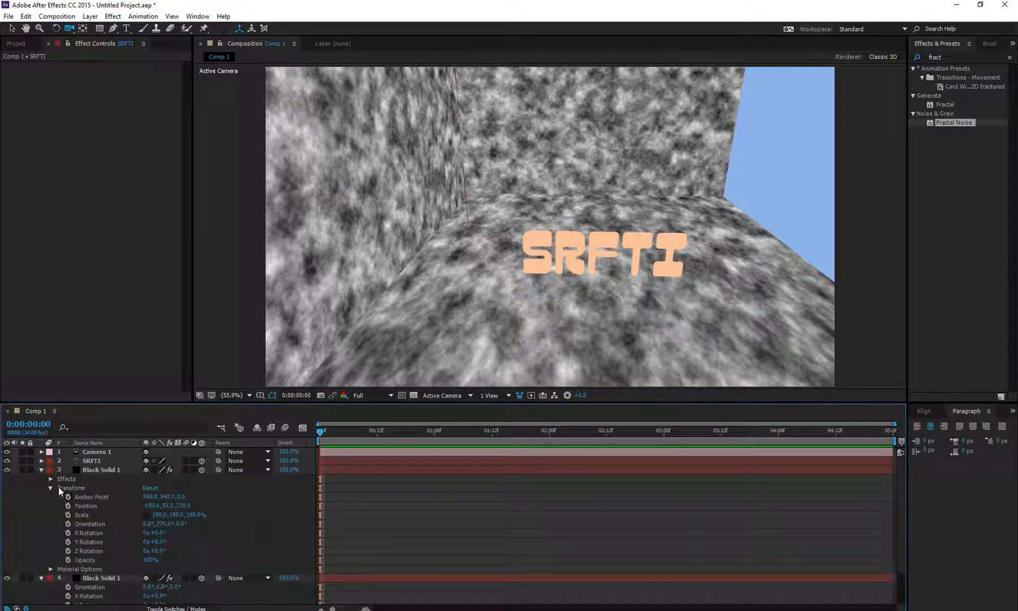
click(73, 487)
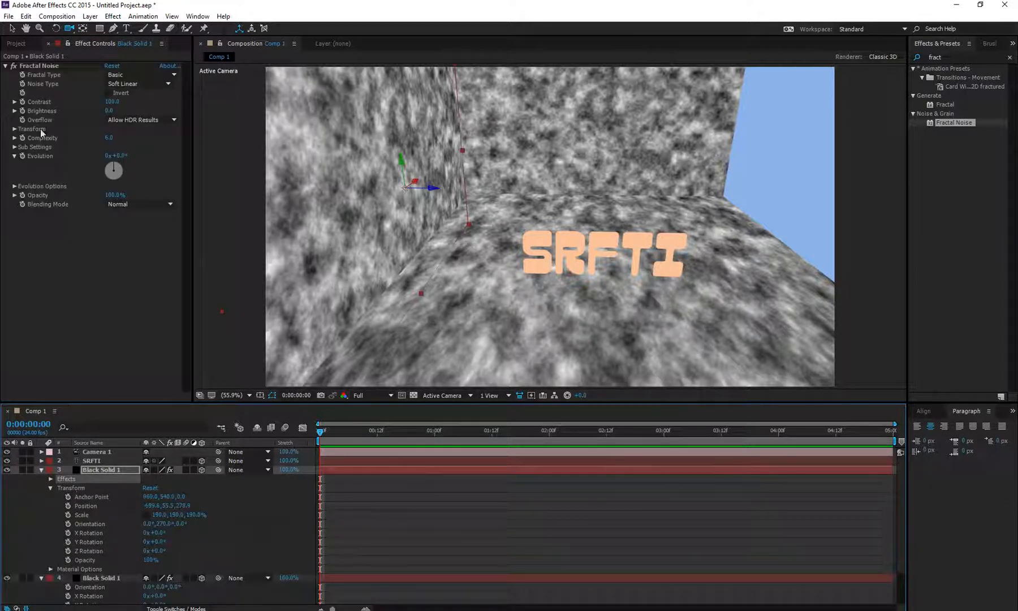
click(75, 489)
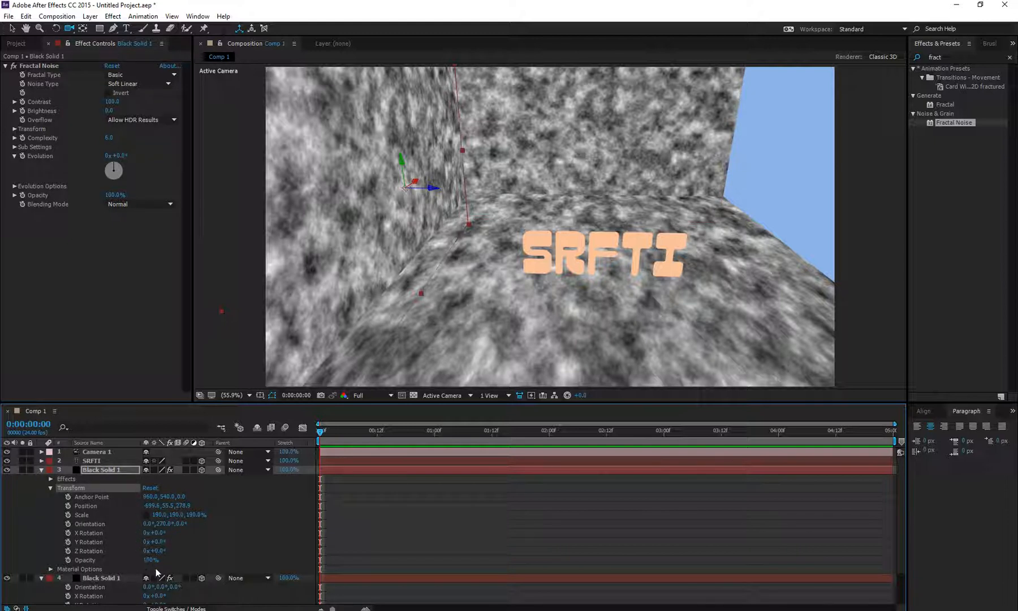
click(51, 569)
scroll(92, 542, up, 2)
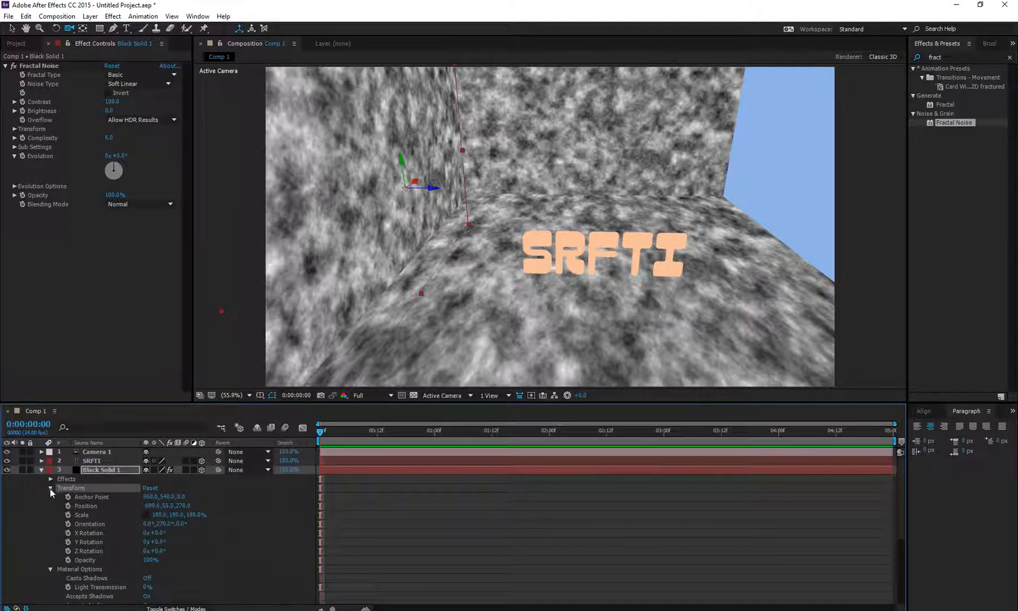
click(51, 487)
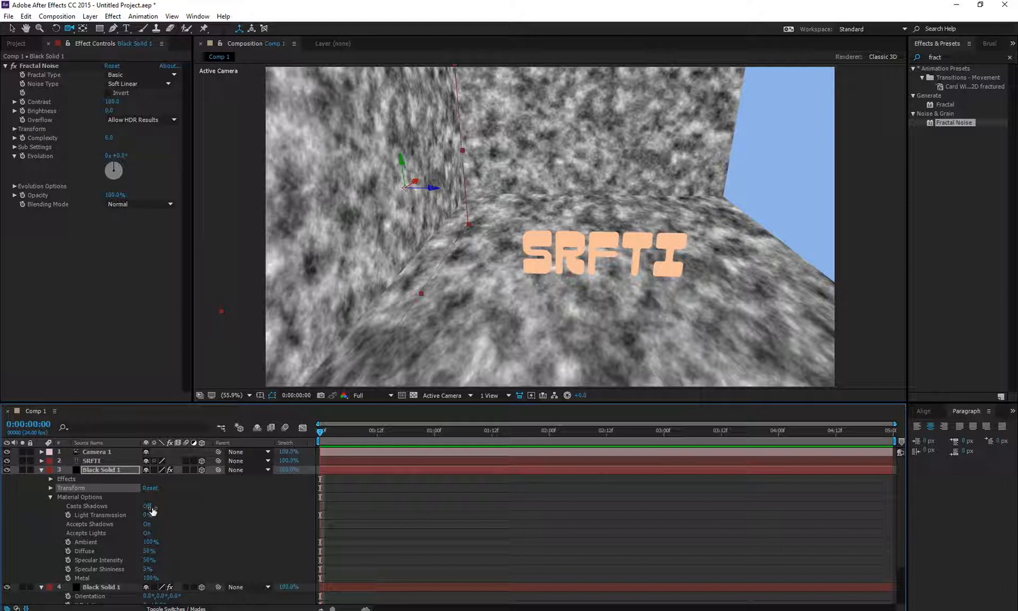
- Examine Camera 1's Camera Options, such as Zoom, Depth of Field, Focus Distance and Aperture, and collapse the layer
click(101, 451)
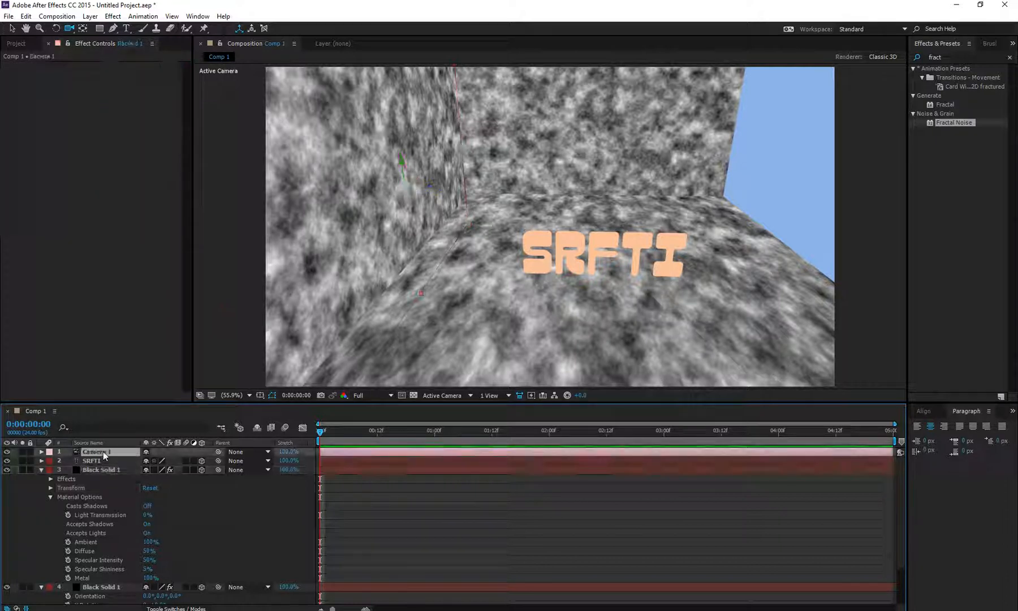
click(41, 452)
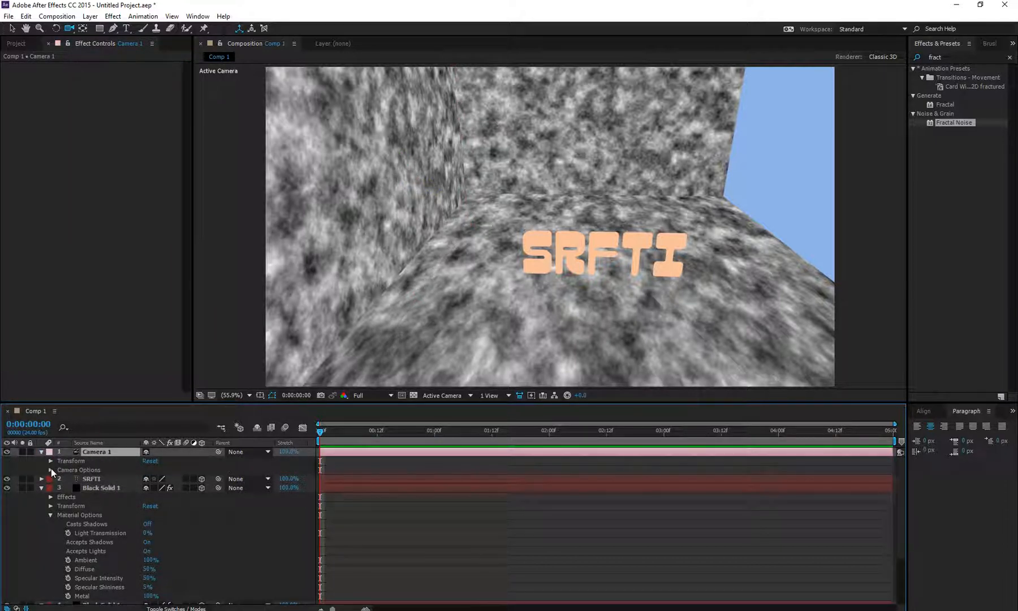
click(51, 468)
click(50, 468)
click(51, 469)
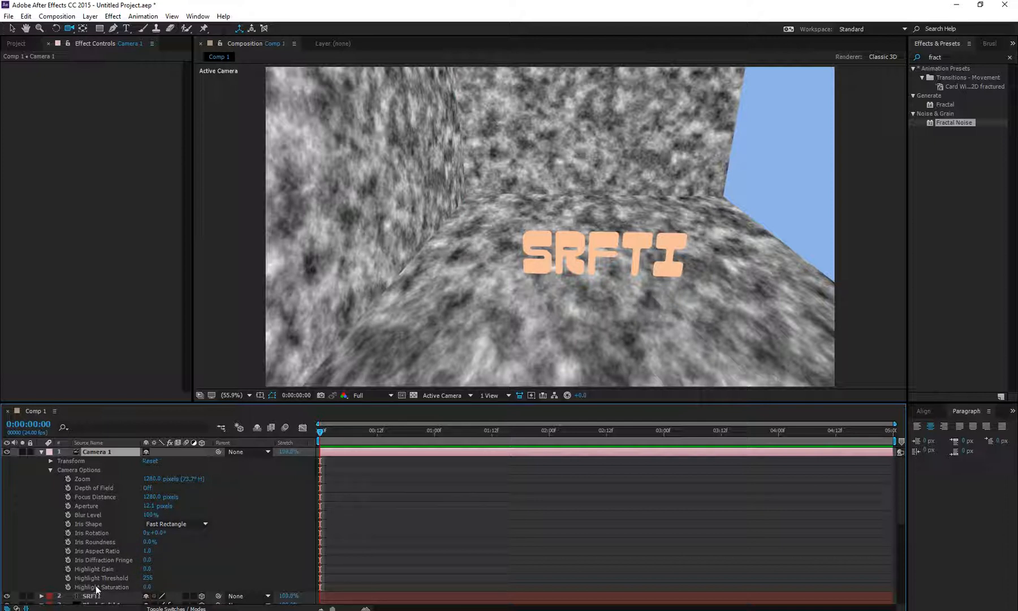
click(50, 470)
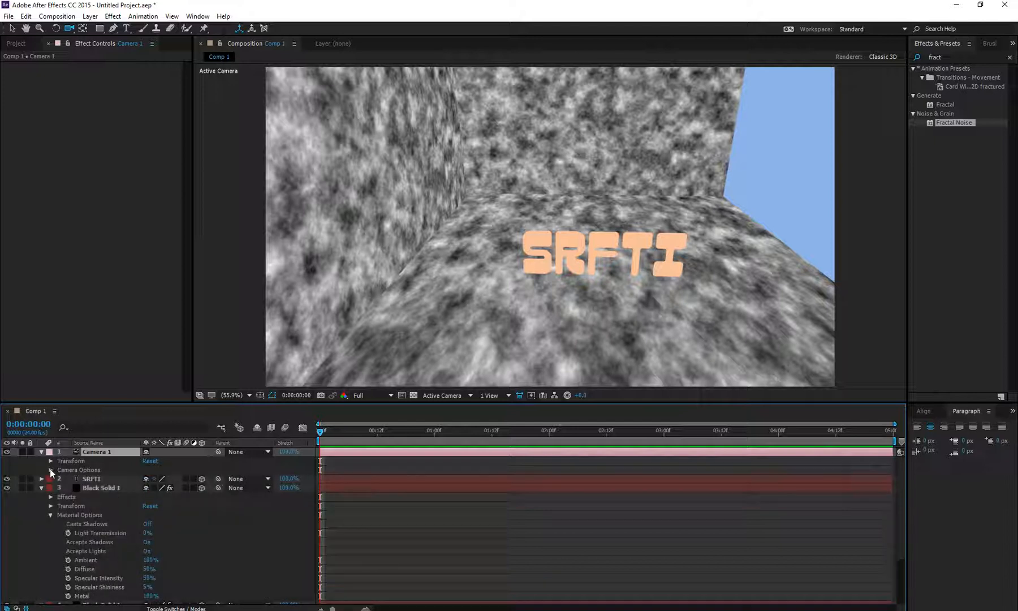
click(41, 451)
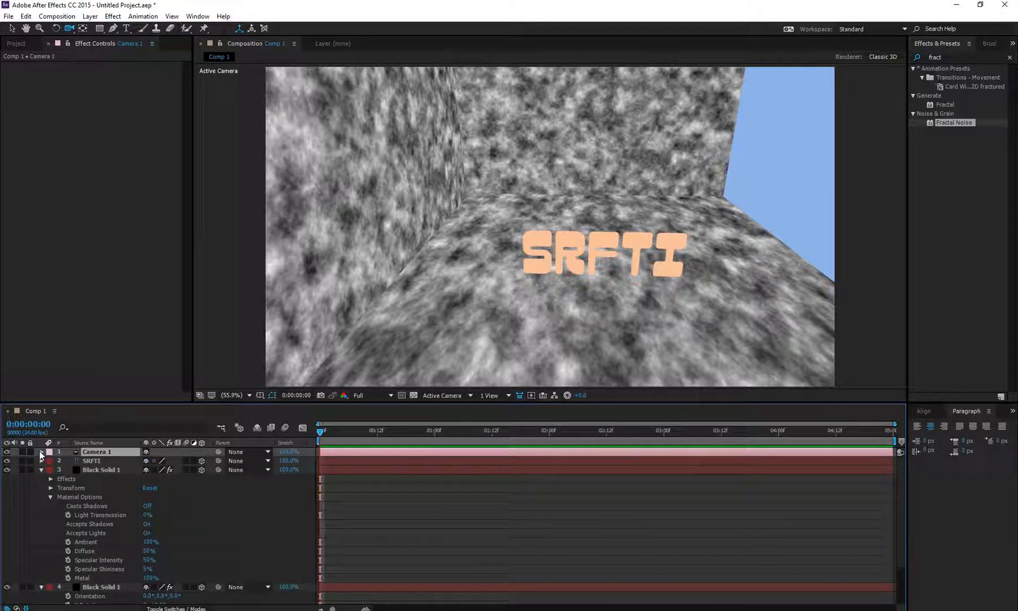
- Add a white Spot light with 100% intensity, 83° cone angle, 50% cone feather, no falloff and shadows enabled
click(99, 470)
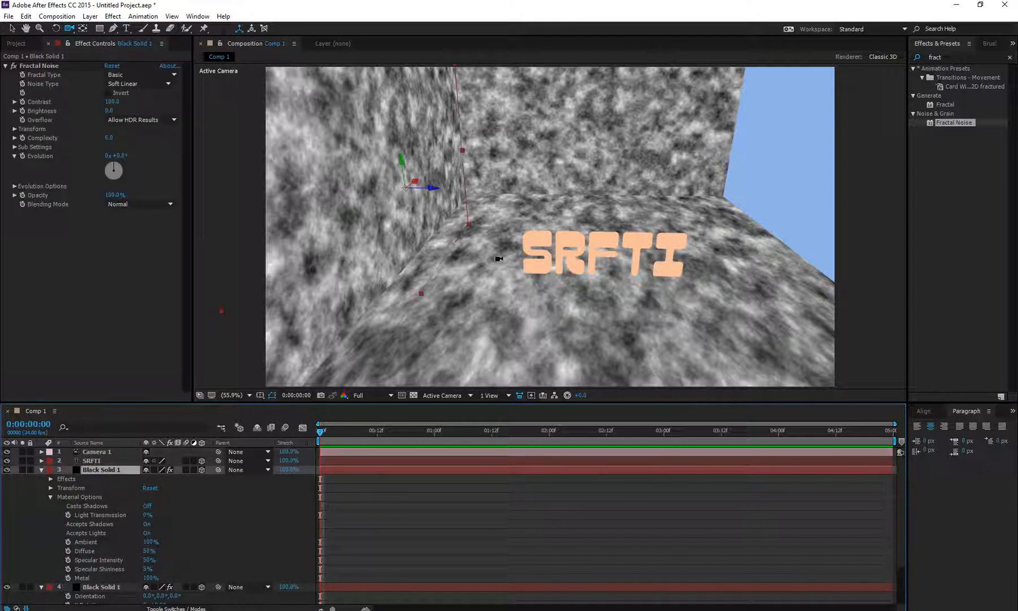
click(37, 515)
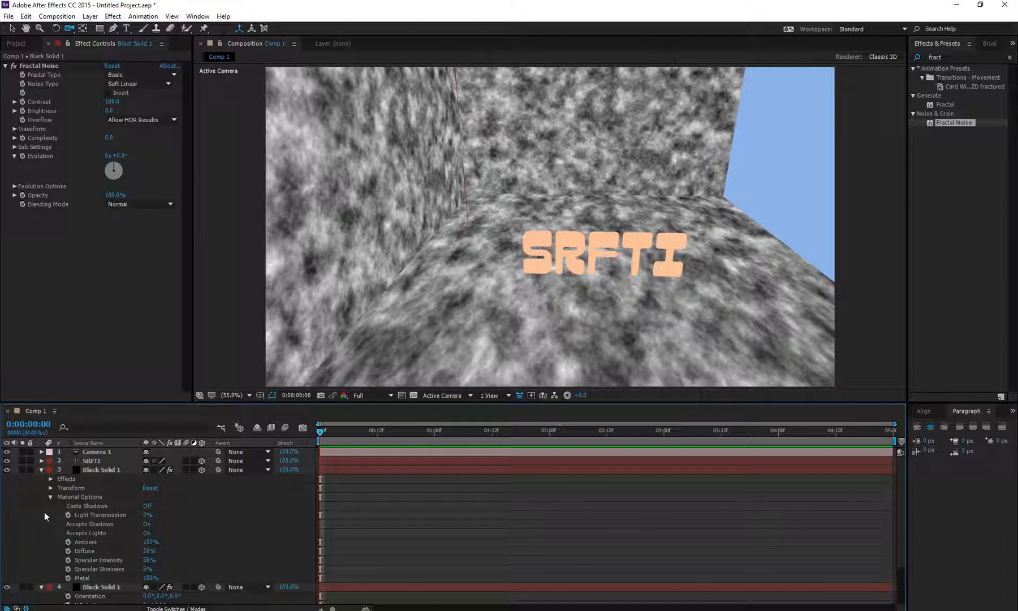
right_click(43, 513)
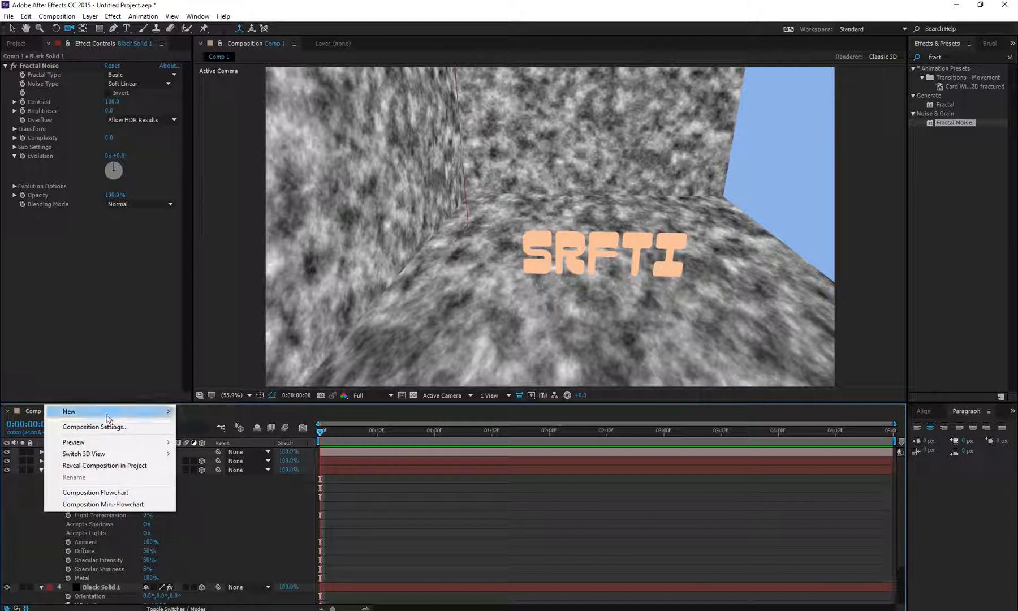
mouse_move(106, 418)
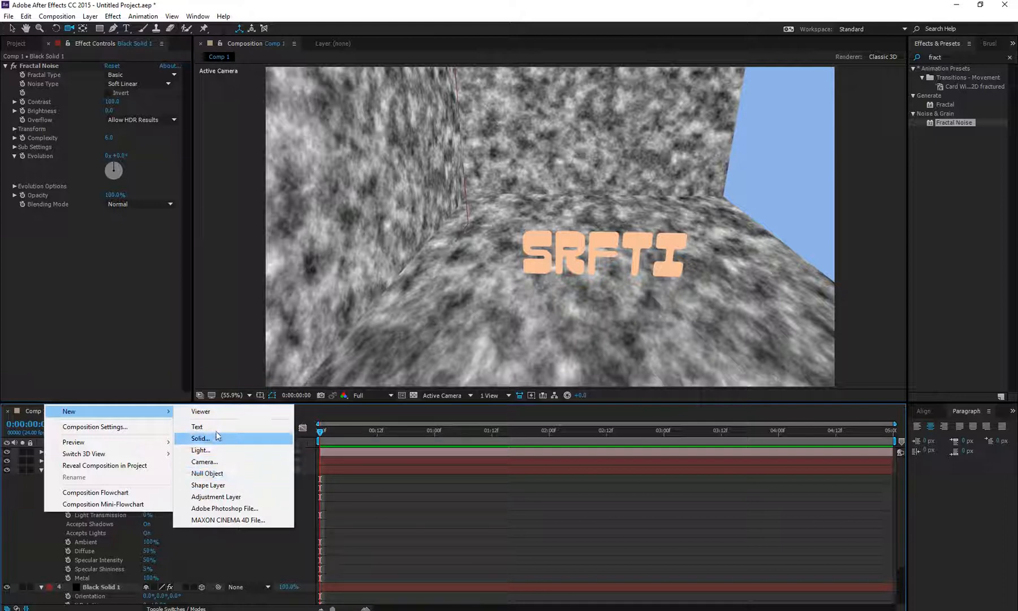
click(216, 451)
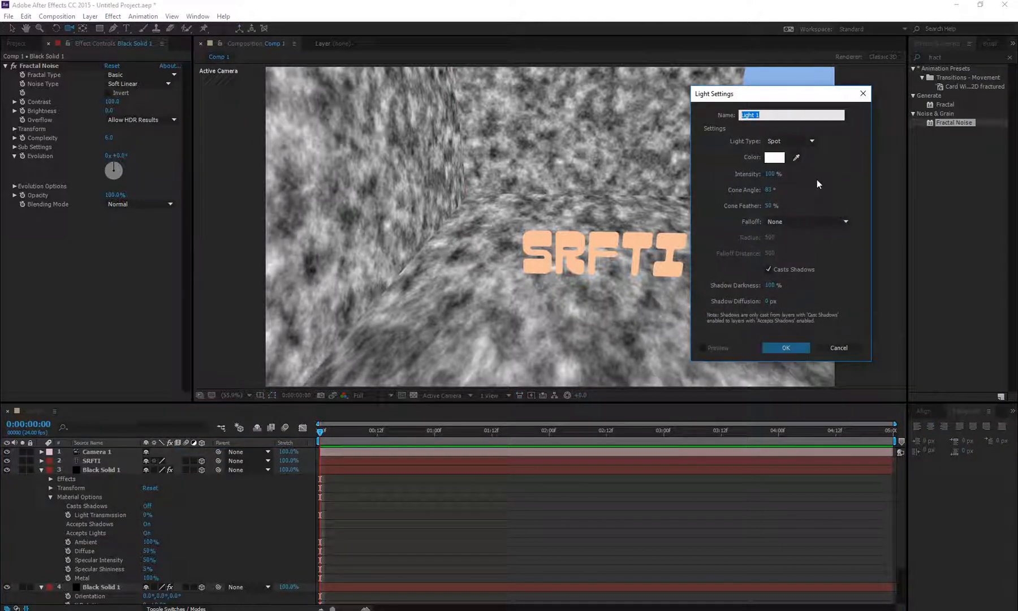
click(794, 140)
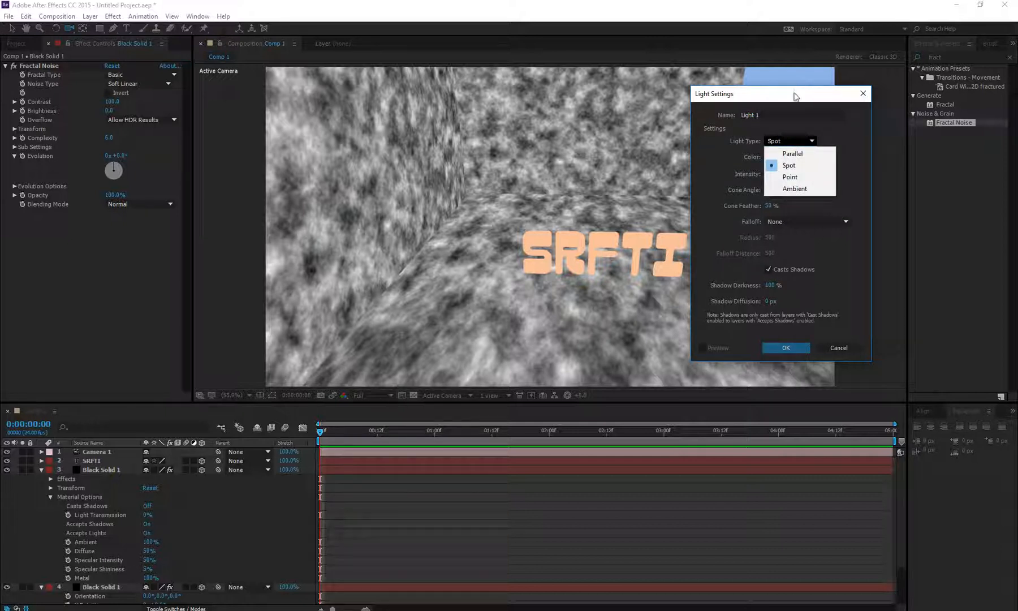
drag(792, 93, 823, 87)
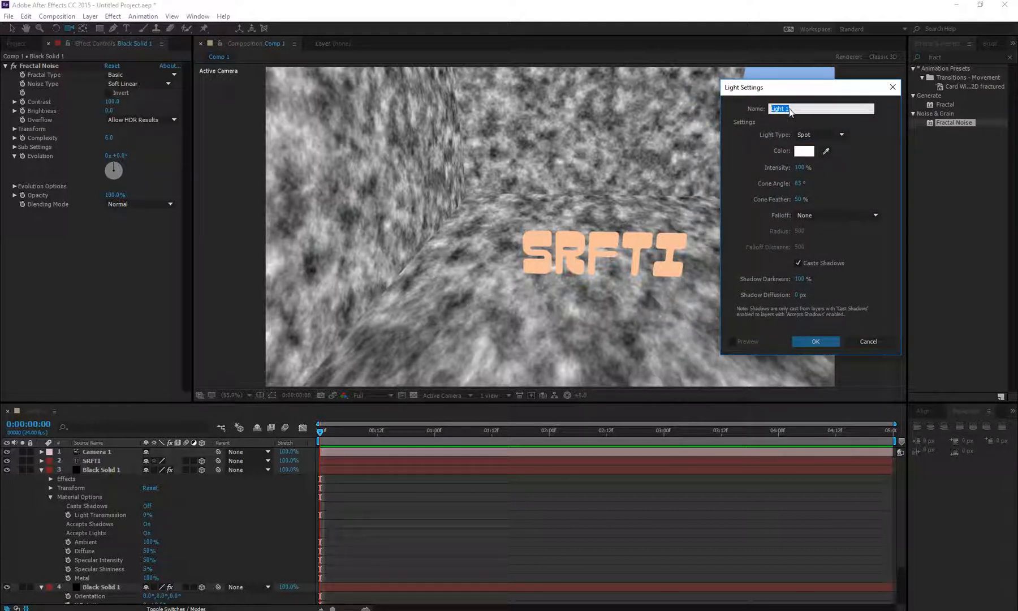
click(817, 134)
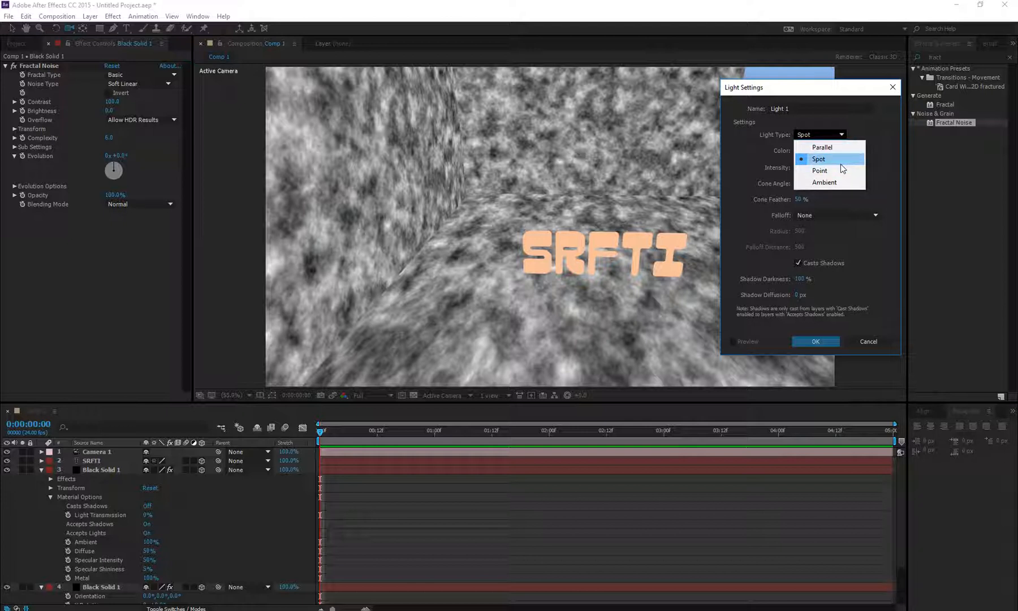
click(878, 165)
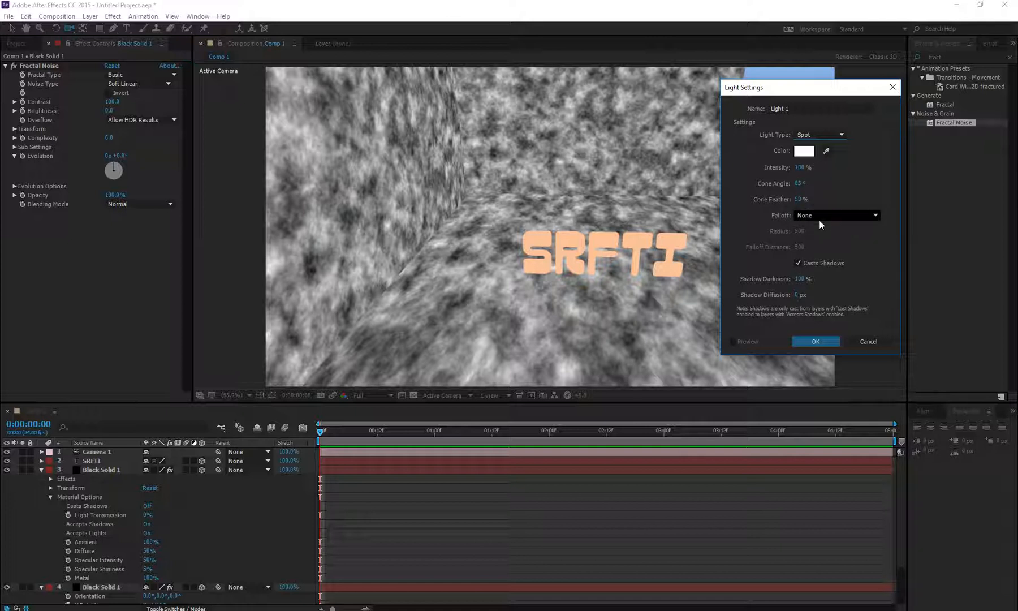
click(839, 215)
click(846, 174)
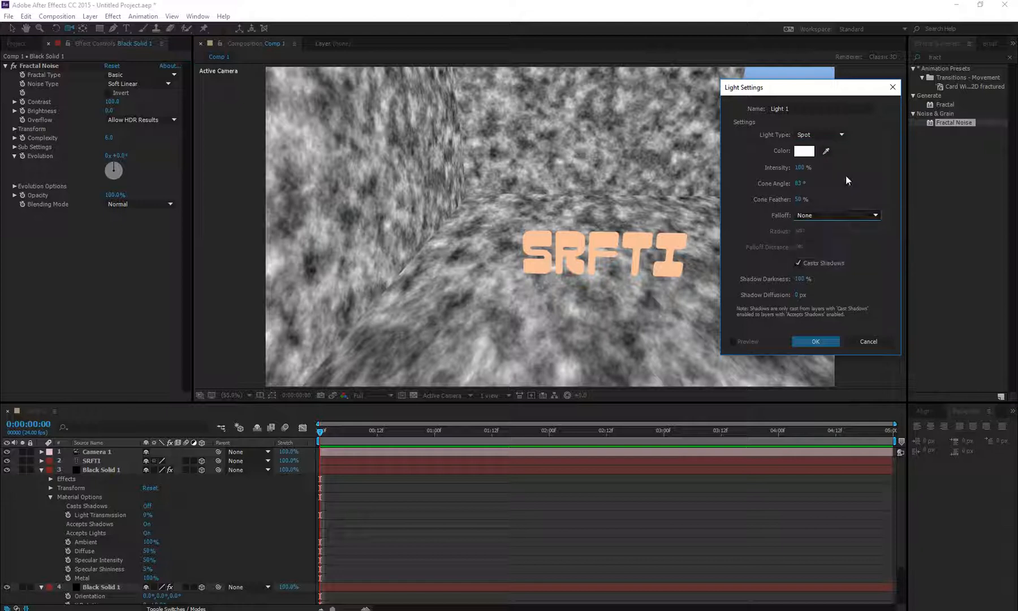
click(820, 340)
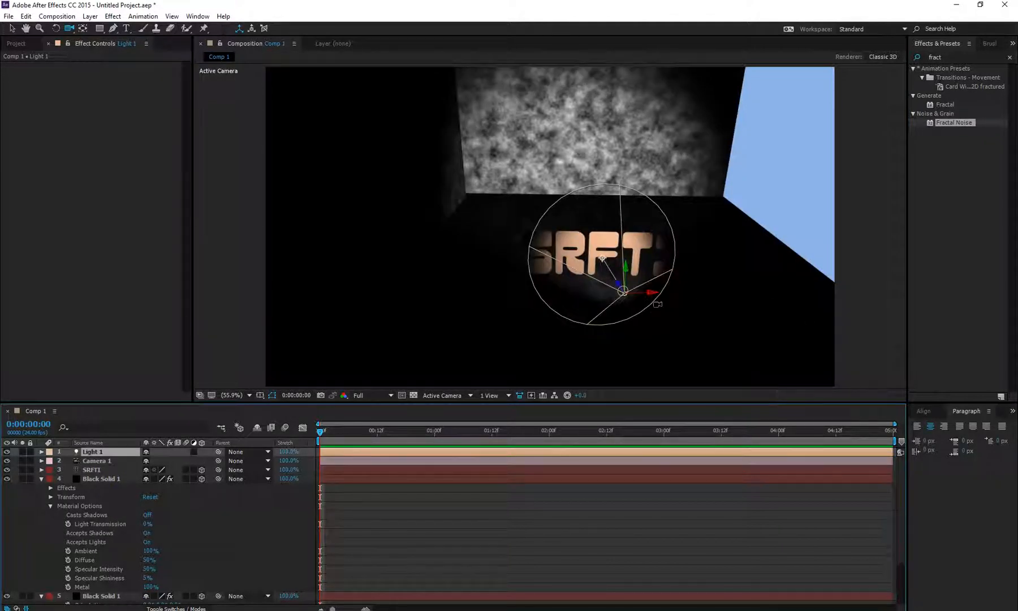
- Set the composition's background color to black (000000)
right_click(23, 516)
click(86, 430)
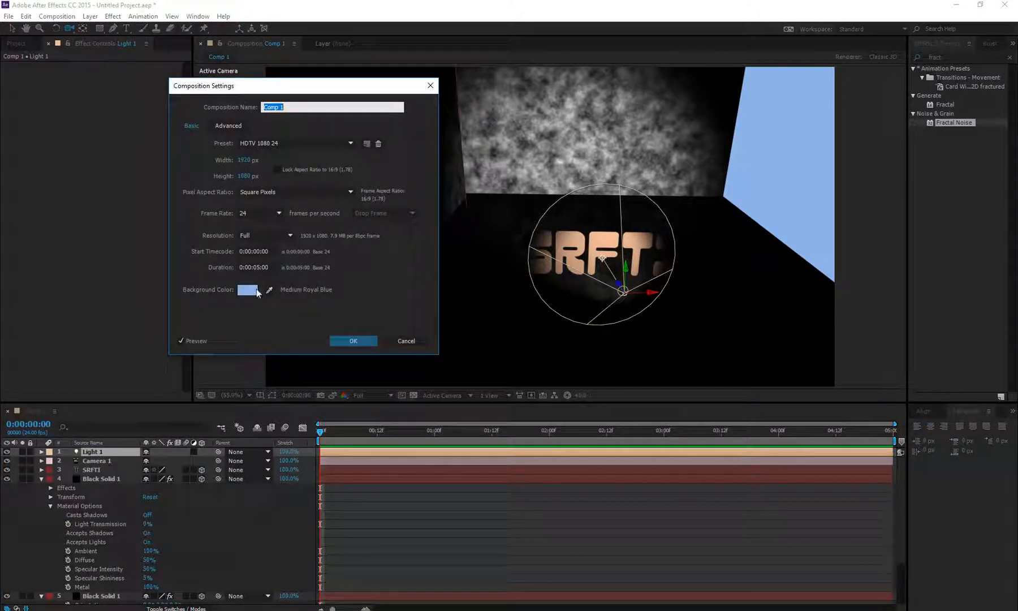
click(255, 290)
drag(625, 182, 513, 352)
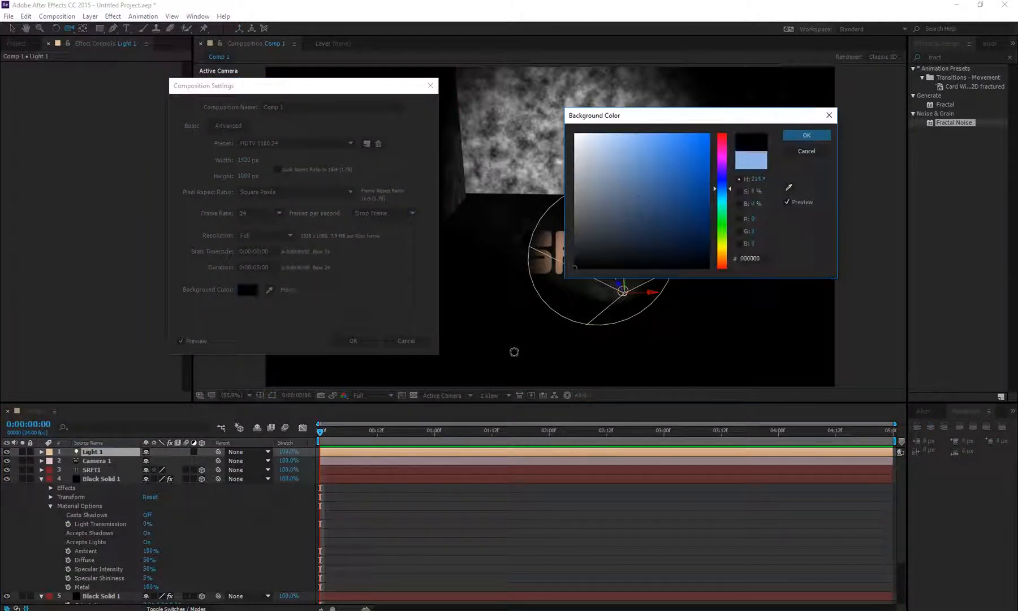
click(805, 136)
click(345, 340)
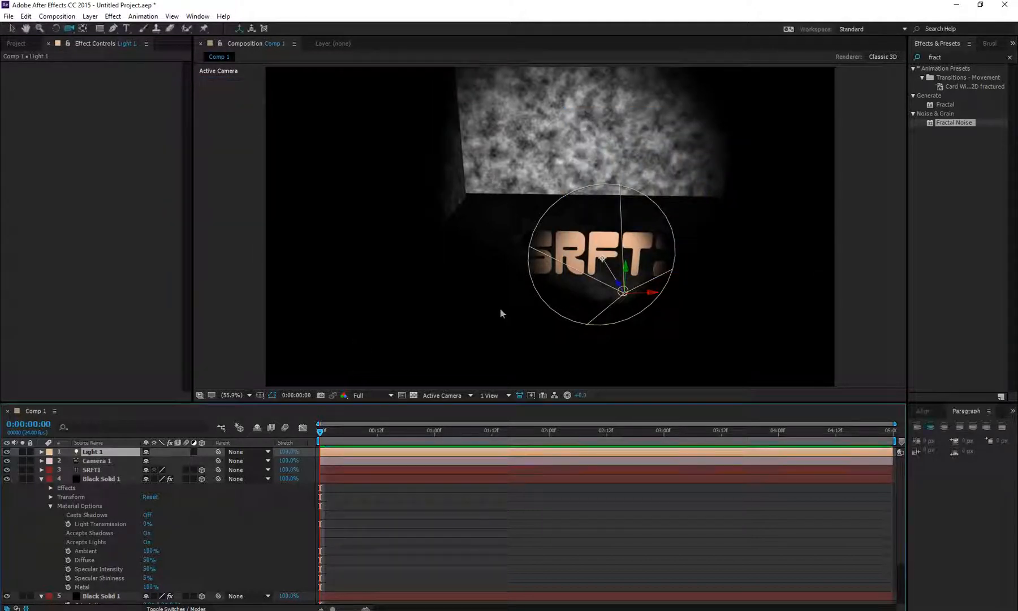
- Orbit the camera to a side view of the light and move Light 1 back, away from the SRFTI text
drag(502, 200, 422, 261)
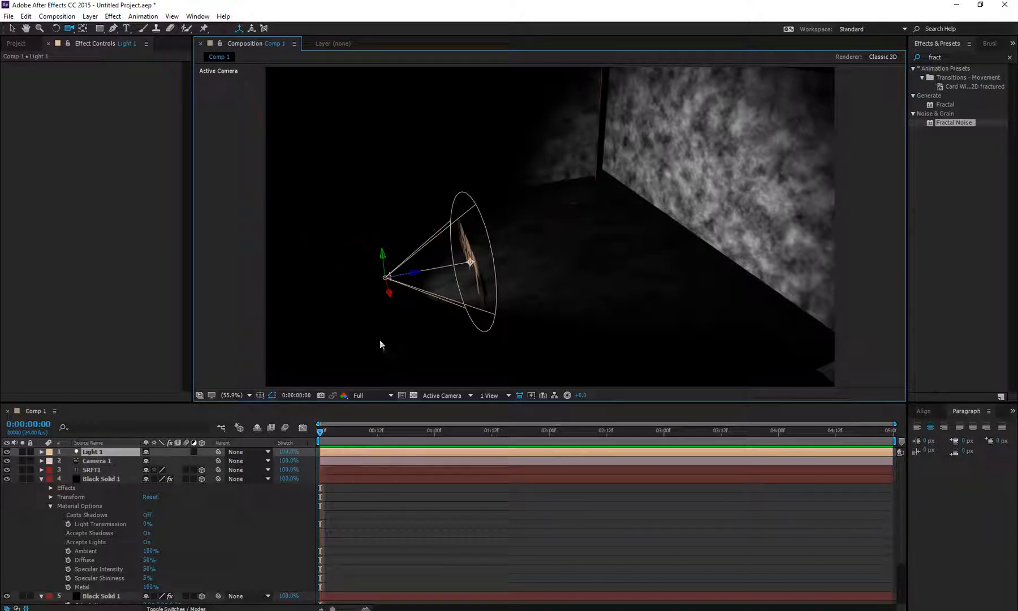
key(v)
drag(412, 274, 150, 304)
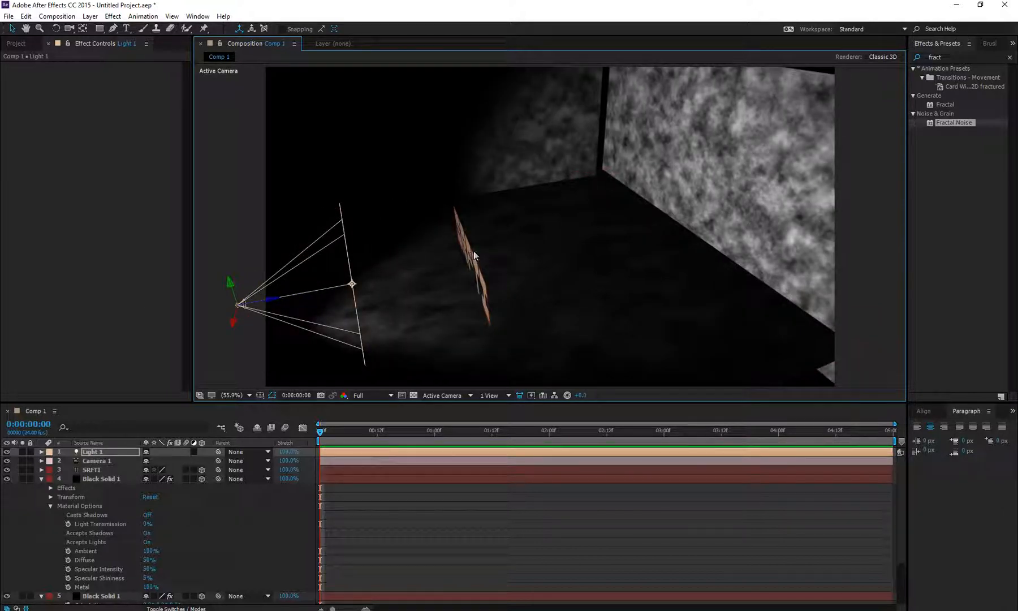
- Shift the side wall solid along its X axis toward the adjoining back wall to close the corner gap
key(c)
drag(481, 254, 581, 254)
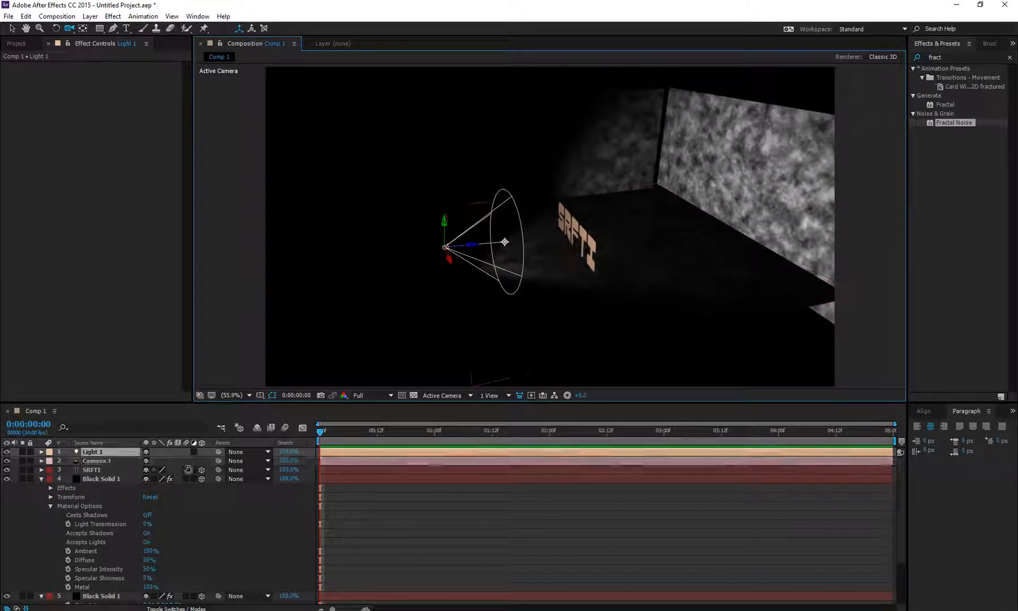
click(120, 477)
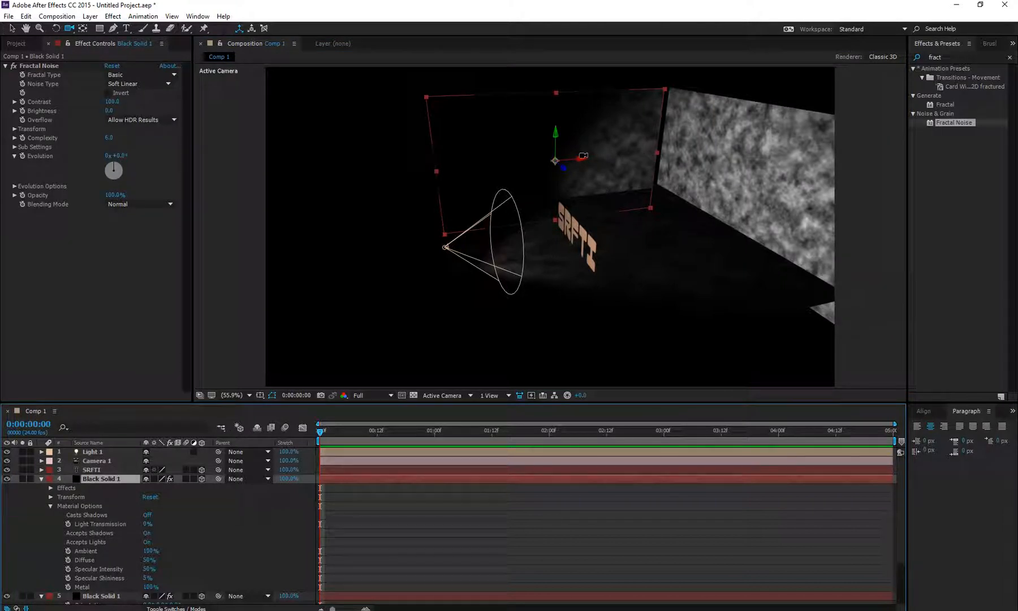
key(v)
drag(582, 156, 620, 157)
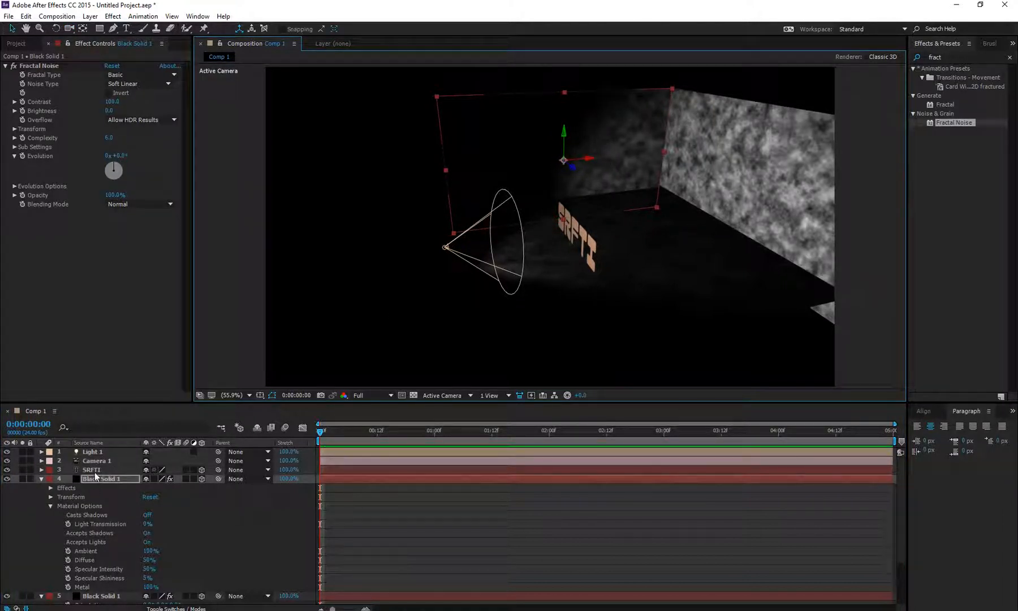
- Move Light 1 slightly farther back and raise it above the text, to a position of about 1153, -429, -1607
click(102, 450)
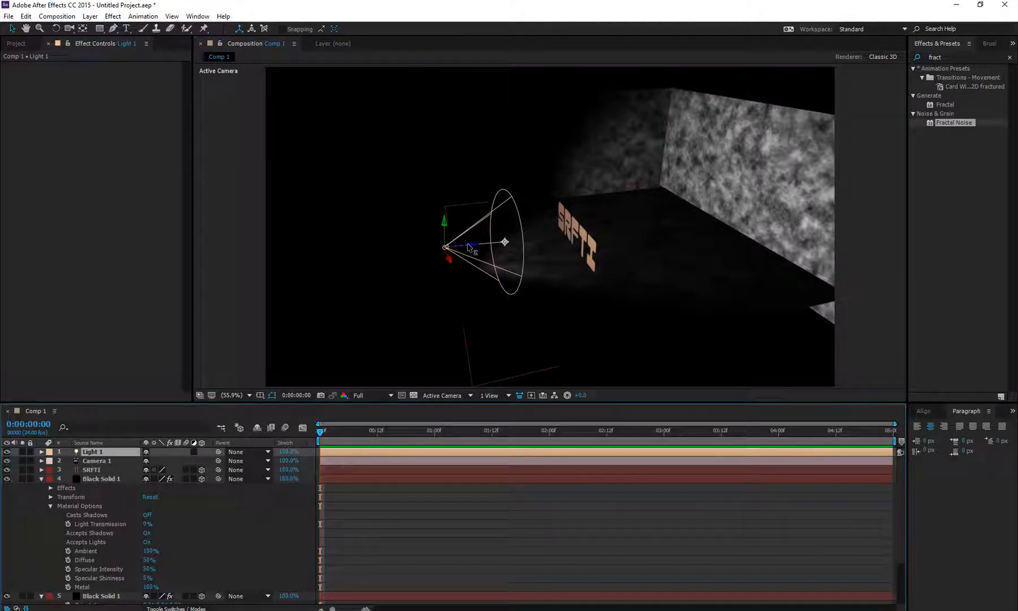
drag(472, 248, 429, 267)
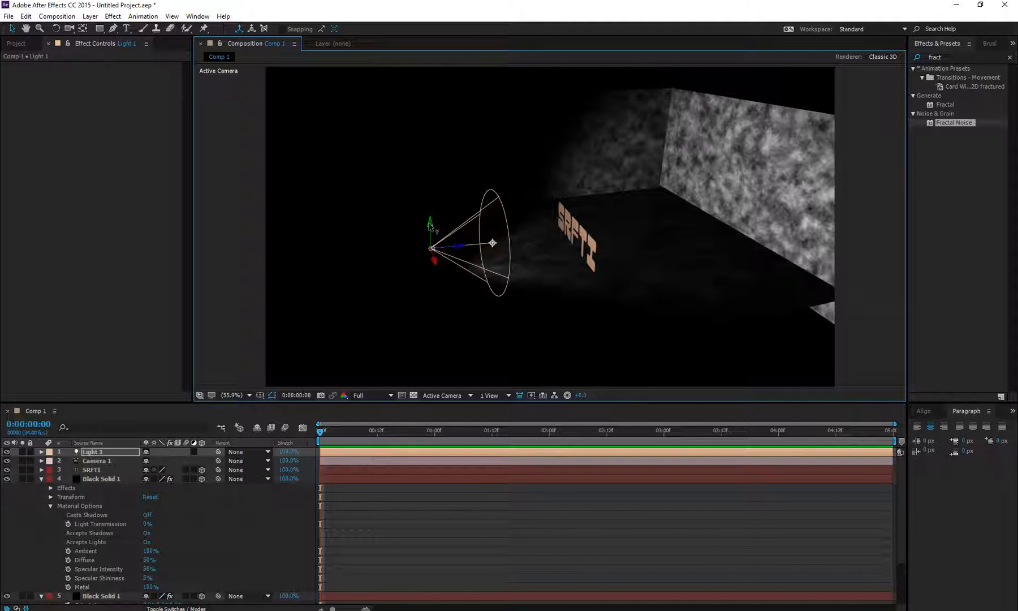
drag(429, 223, 442, 125)
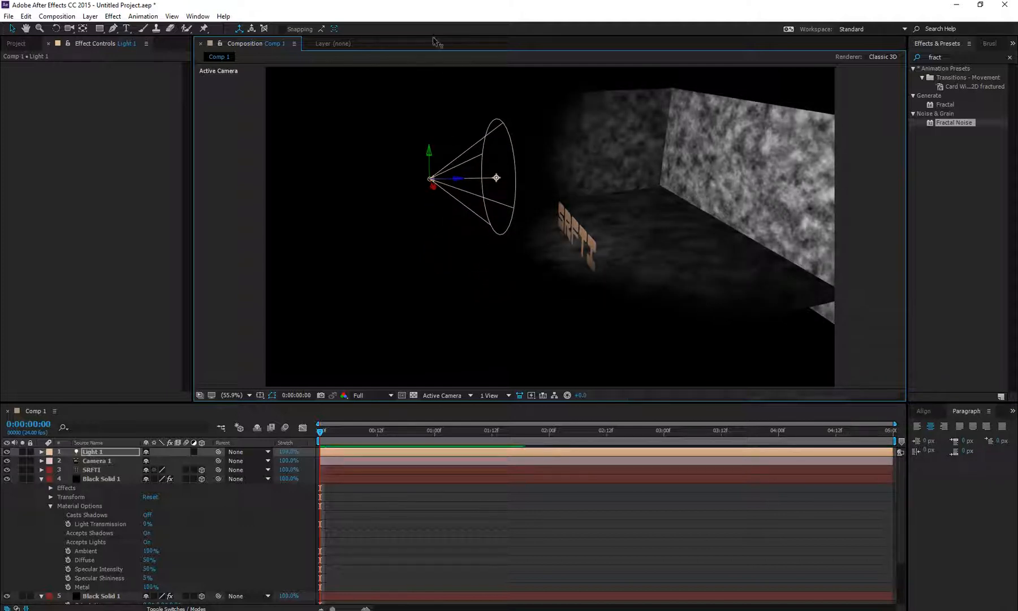
drag(428, 152, 429, 151)
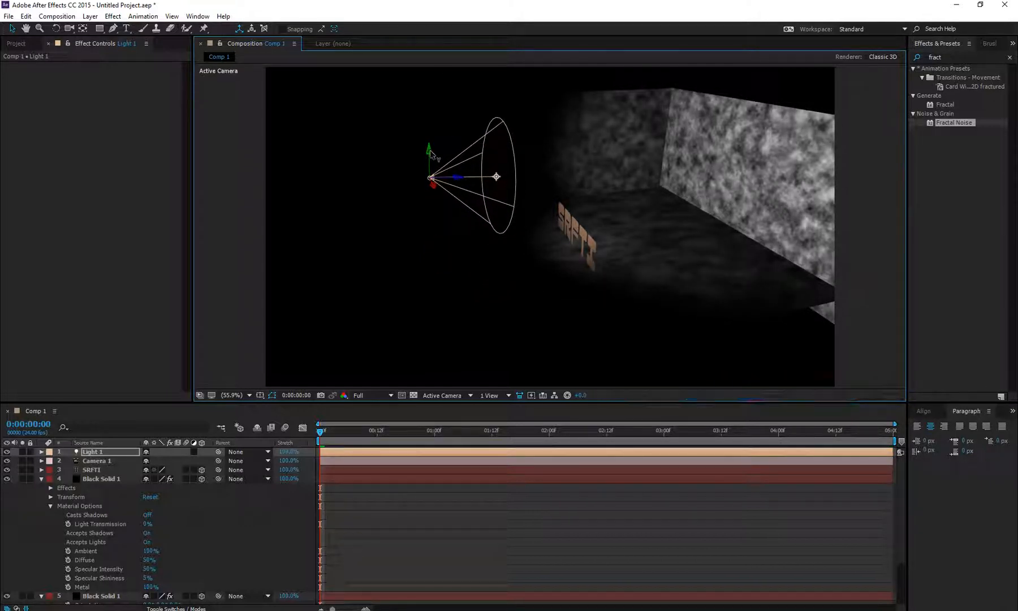
- Tilt Light 1 downward about its X axis to an orientation of about 332°, and show its Transform properties
key(w)
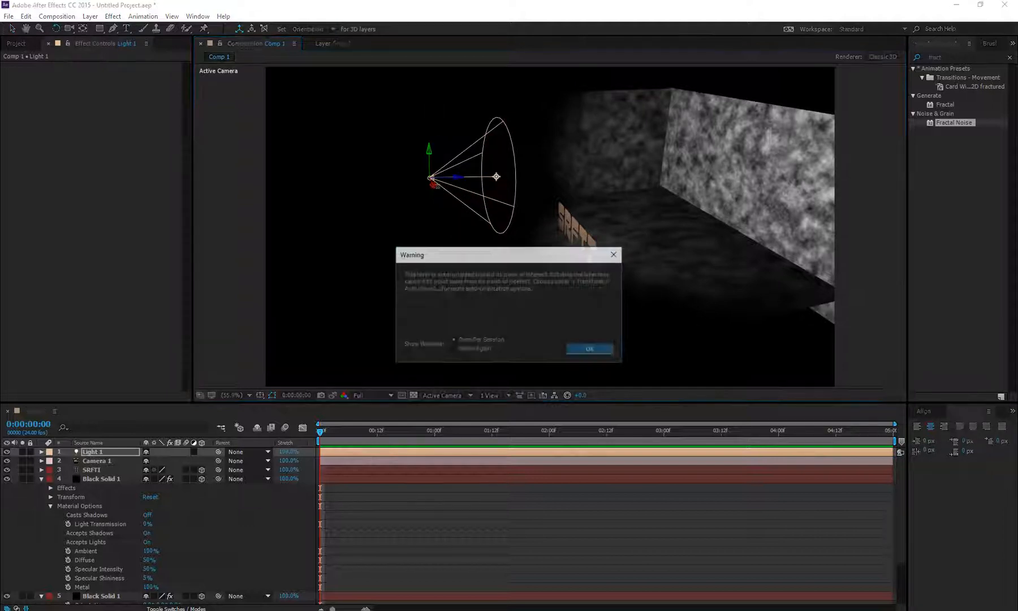
click(591, 349)
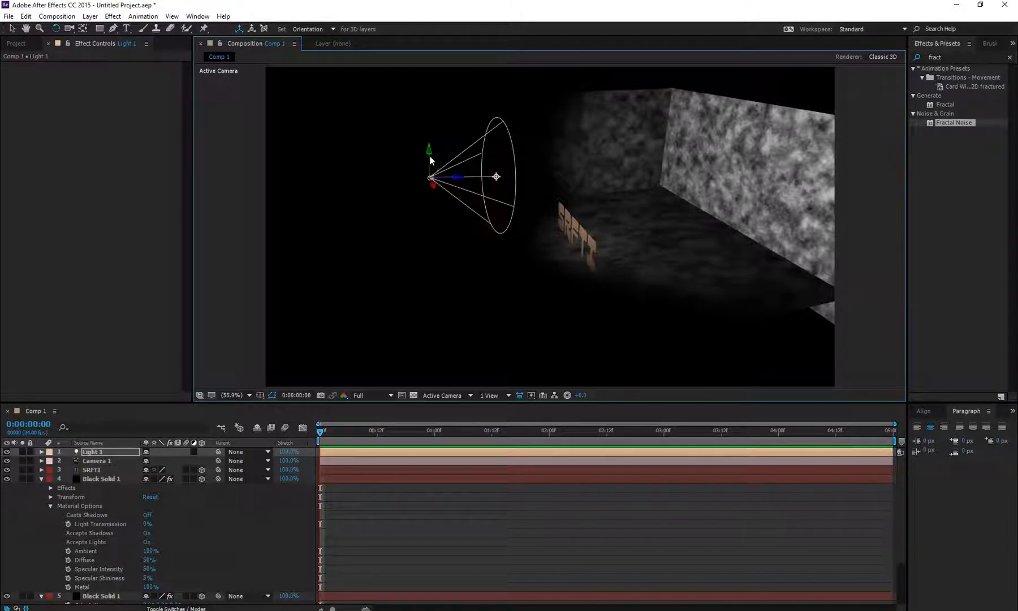
drag(429, 154, 408, 225)
key(ctrl+z)
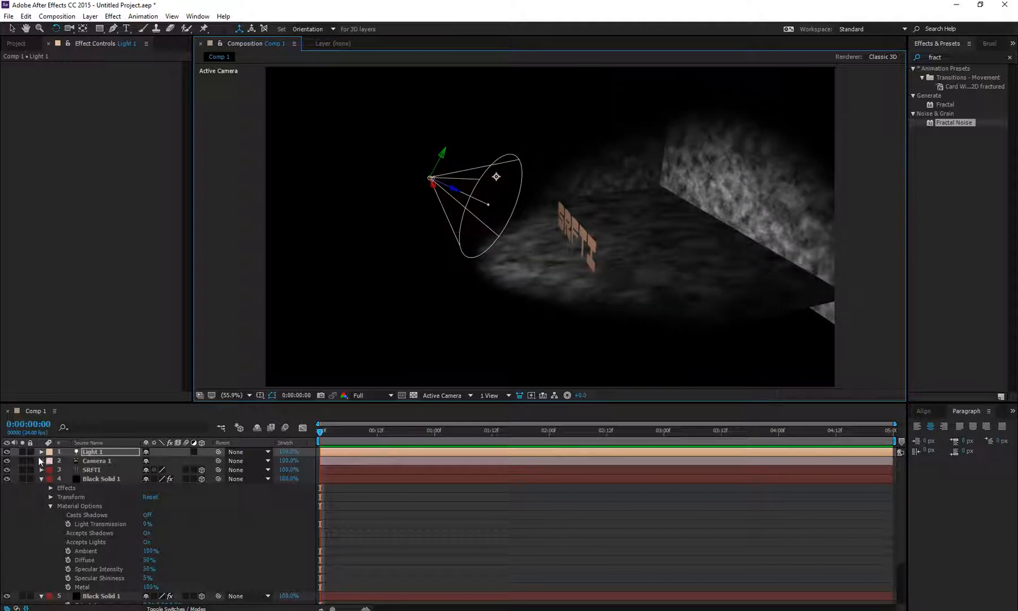
click(41, 451)
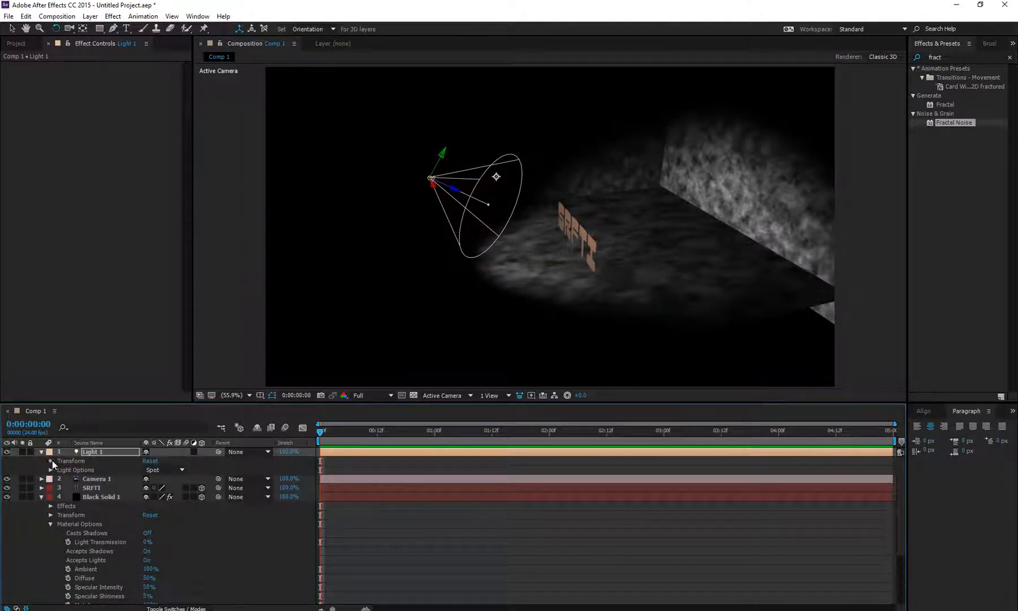
click(50, 460)
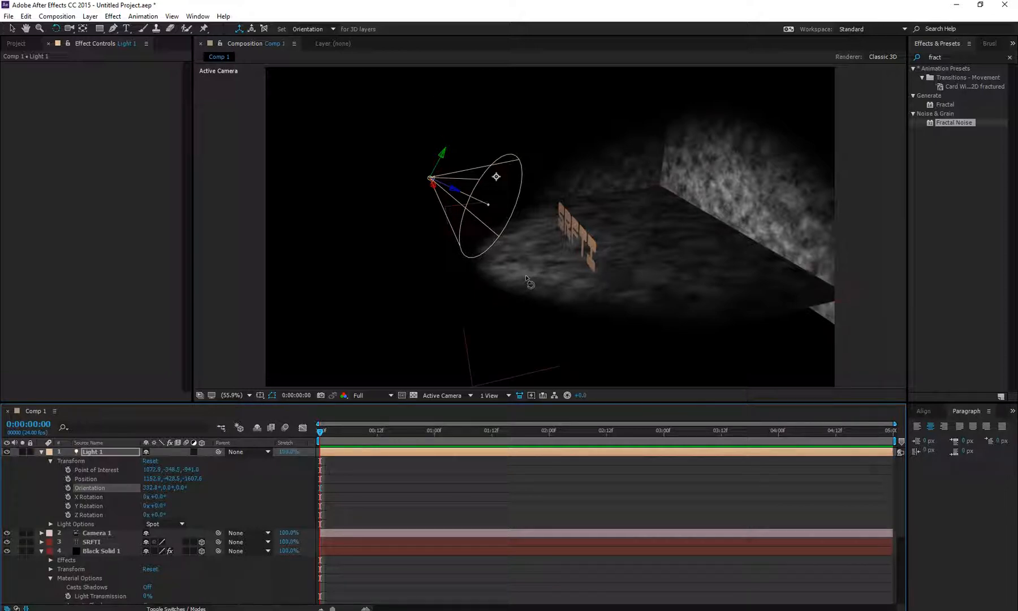
- Set Light 1's intensity to 185% and look through its remaining Light Options
key(c)
drag(529, 280, 552, 327)
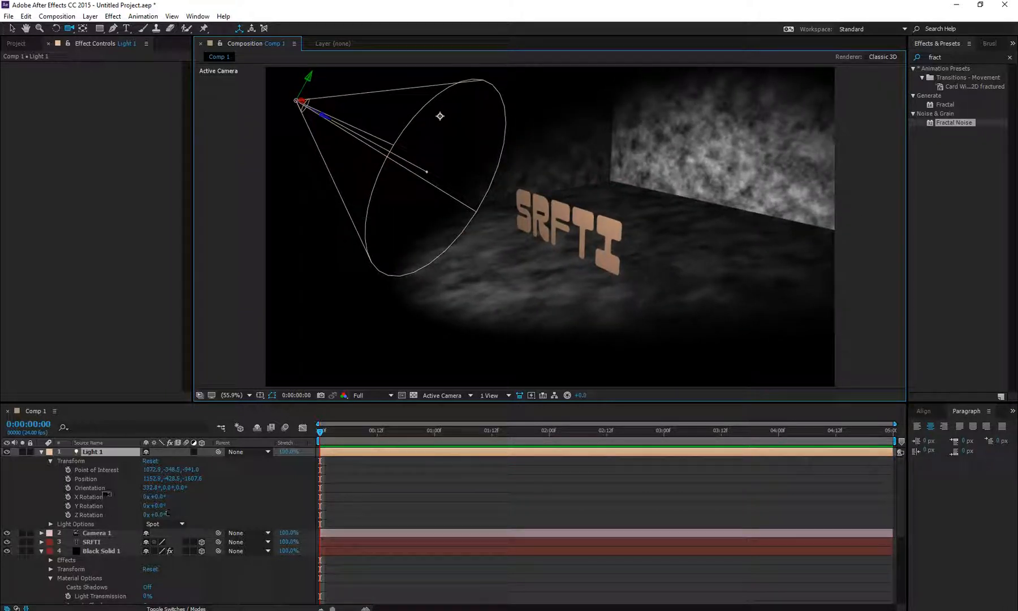
click(50, 524)
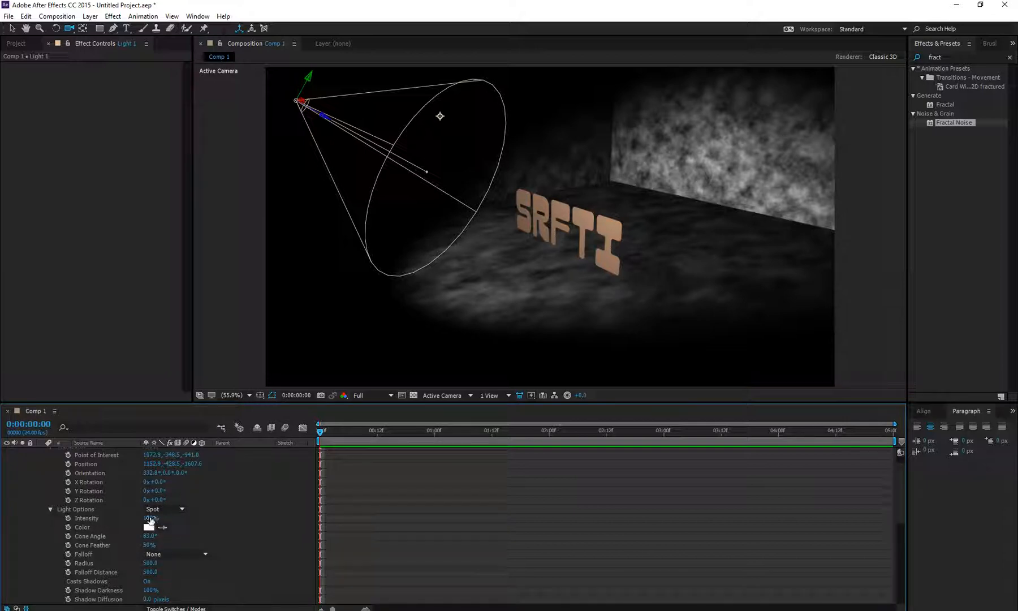
drag(150, 518, 193, 516)
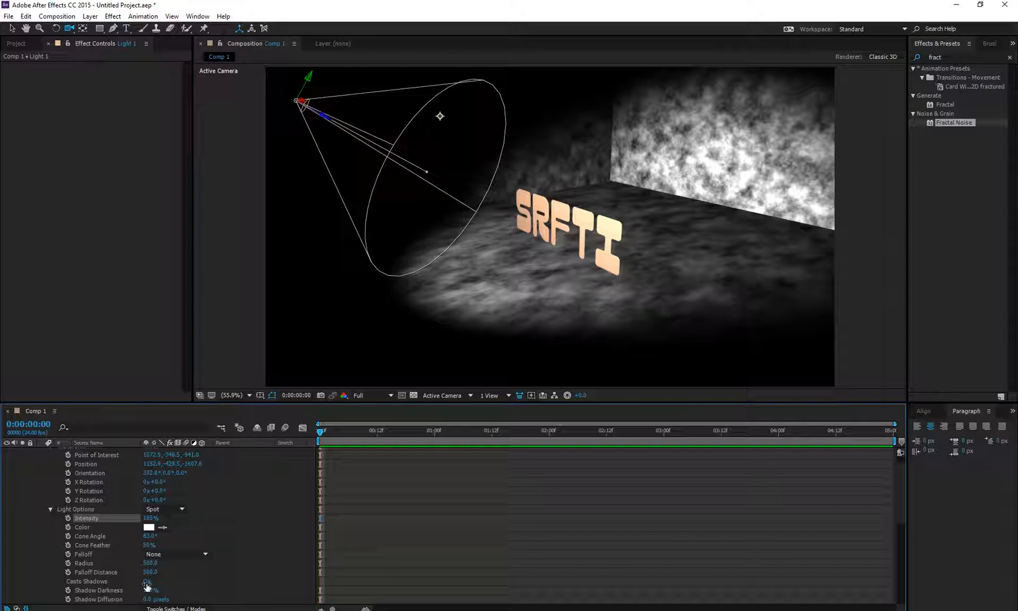
scroll(199, 536, up, 1)
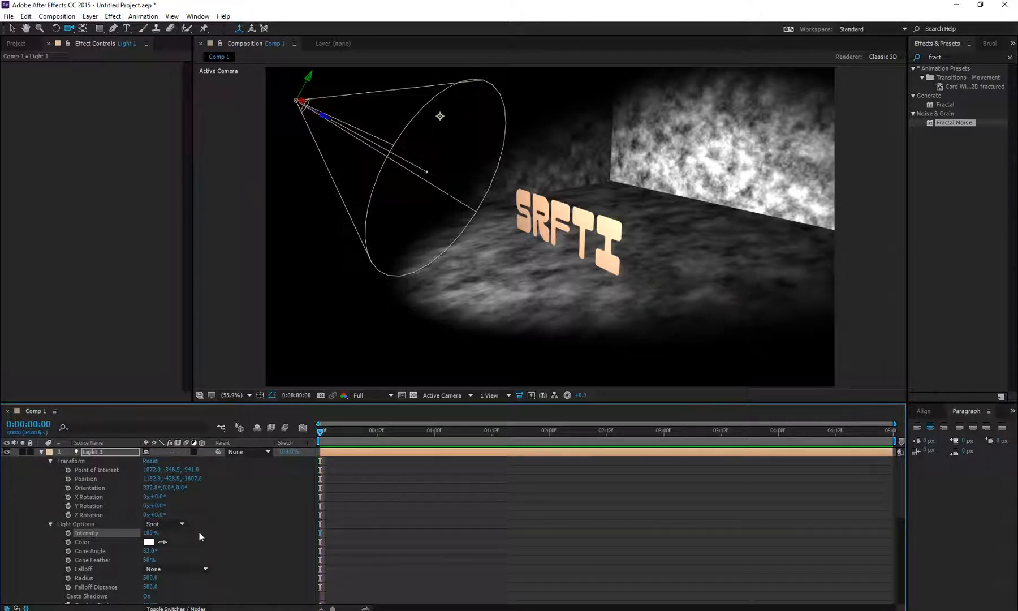
scroll(199, 536, down, 4)
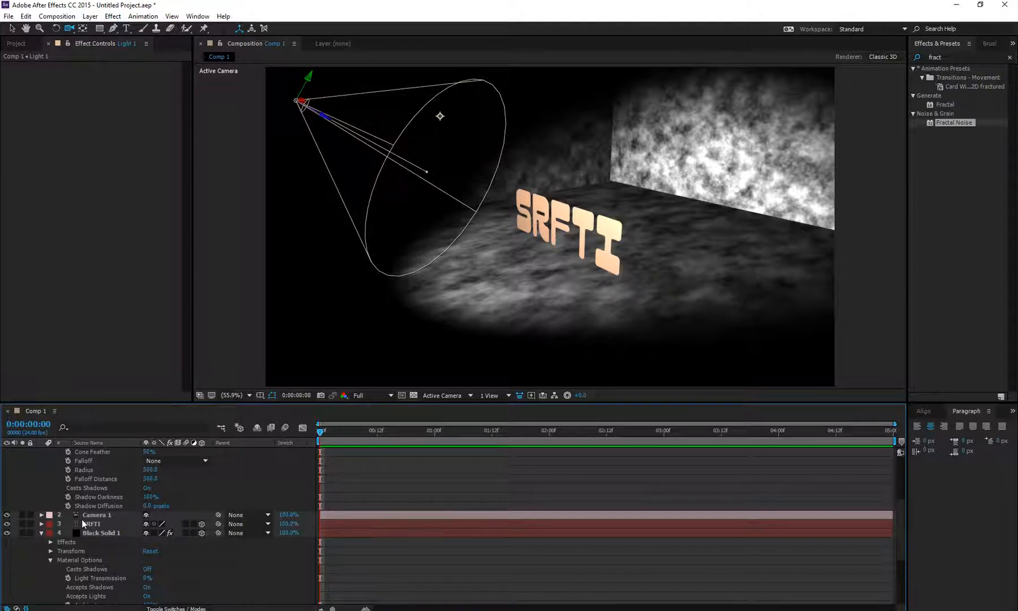
scroll(82, 523, up, 5)
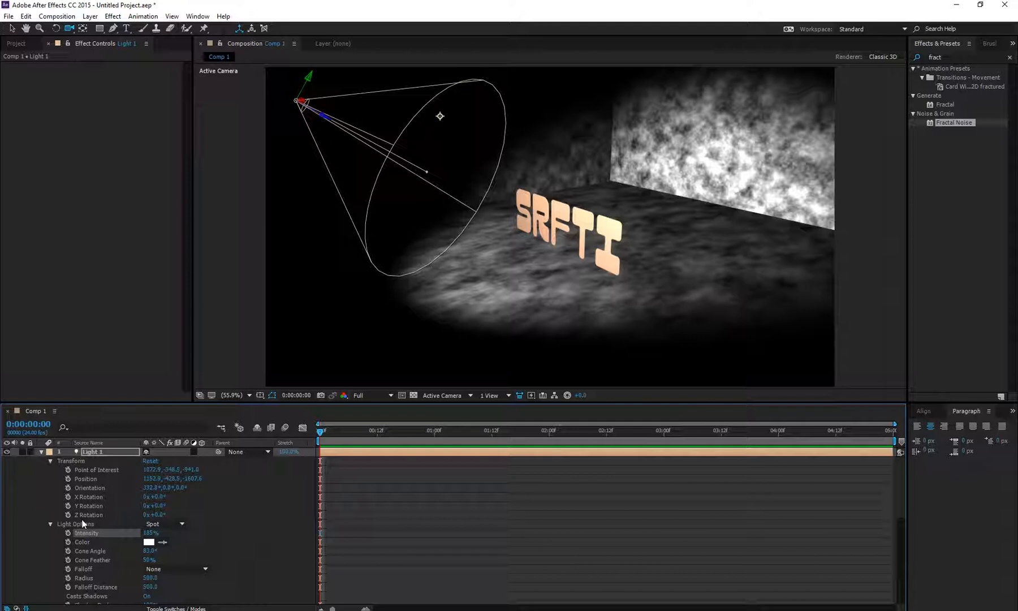
scroll(82, 524, down, 4)
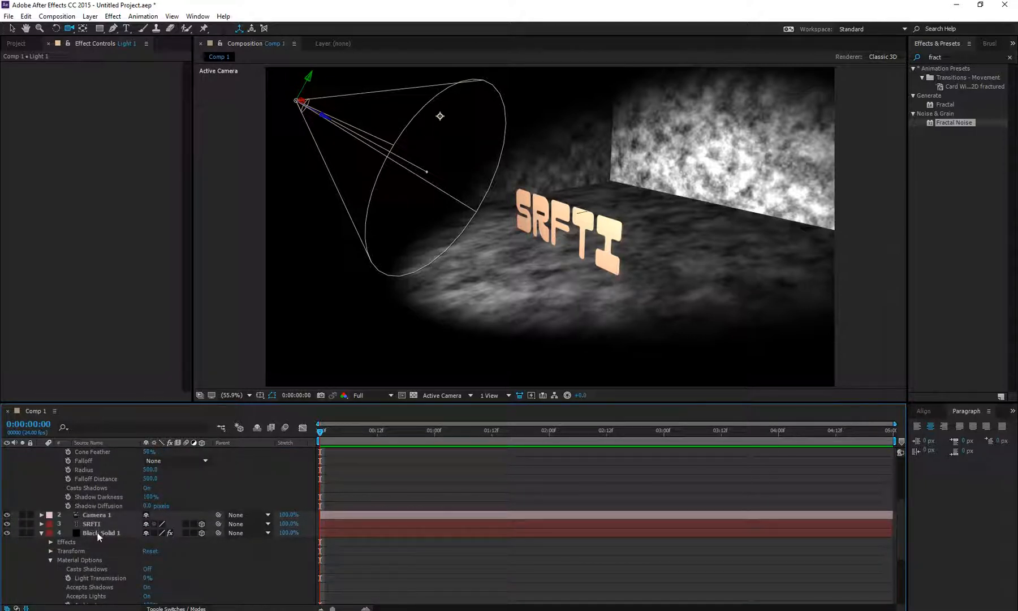
- In the SRFTI text layer's Material Options, turn on Casts Shadows and turn off Accepts Shadows
click(97, 533)
click(101, 524)
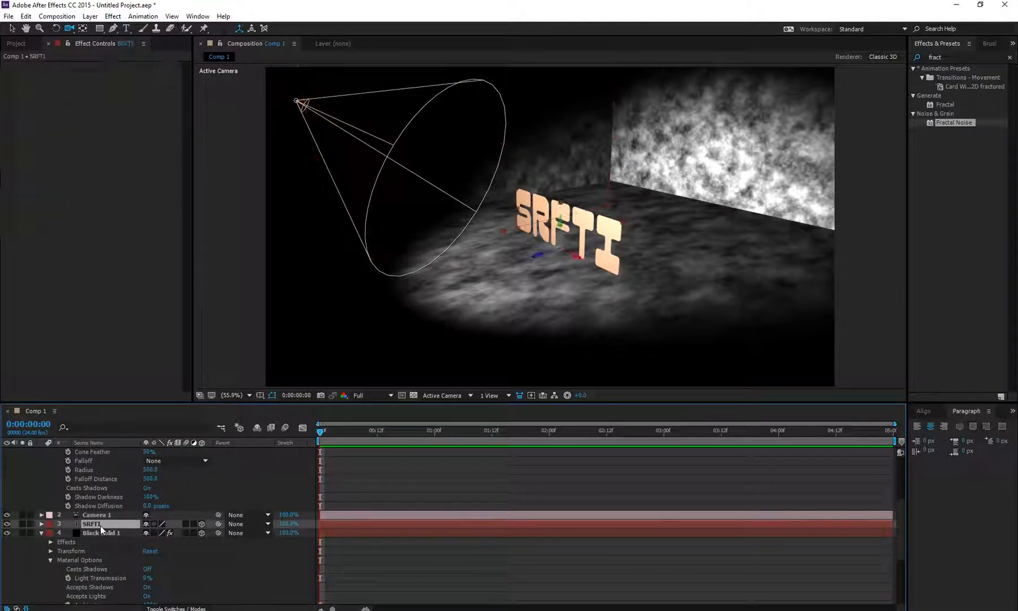
click(40, 524)
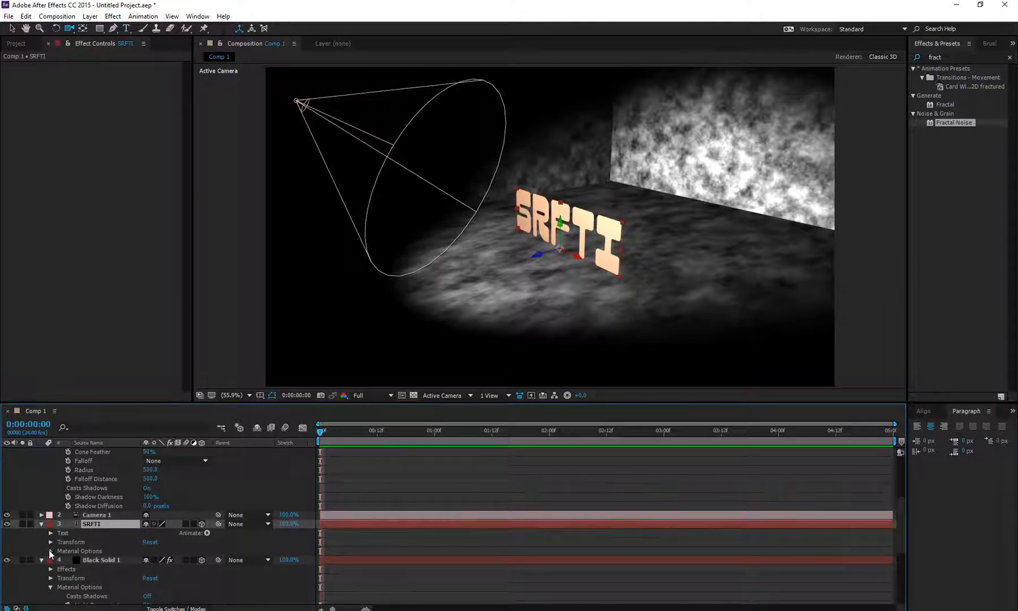
click(50, 550)
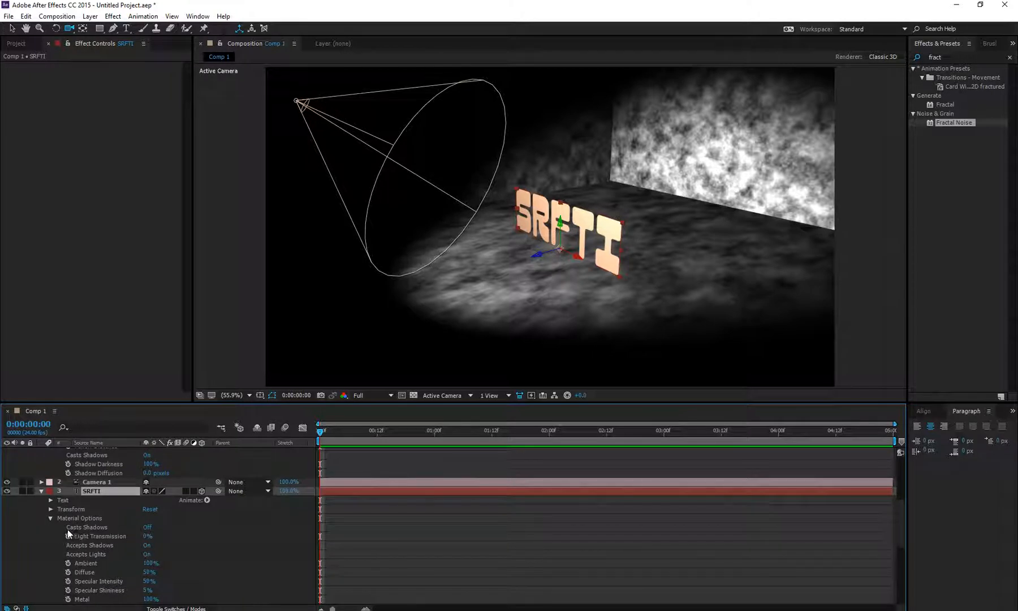
click(147, 528)
mouse_move(660, 279)
mouse_down()
mouse_move(632, 281)
mouse_move(646, 277)
mouse_up()
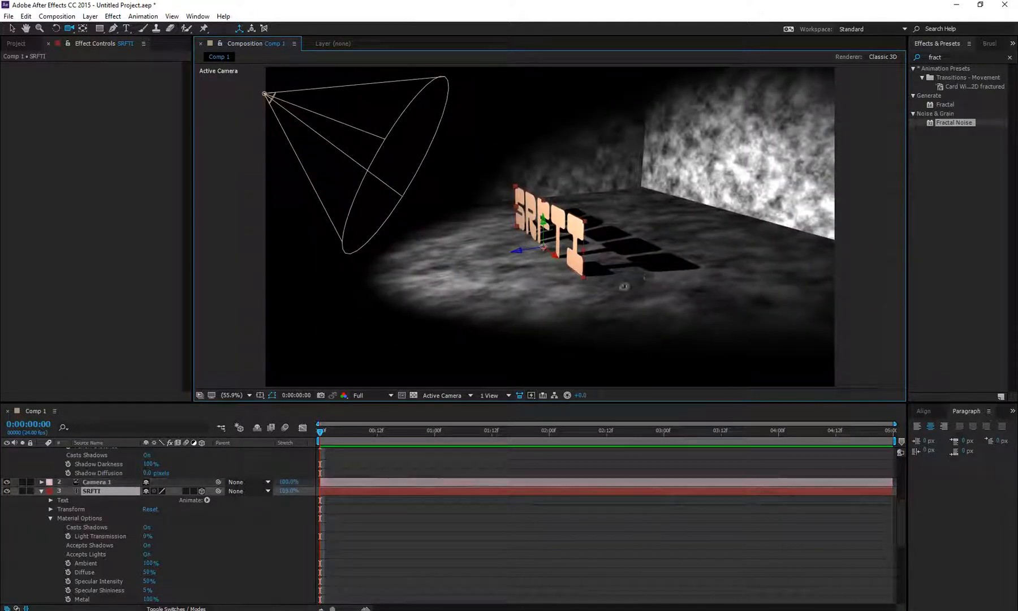
click(148, 546)
click(147, 546)
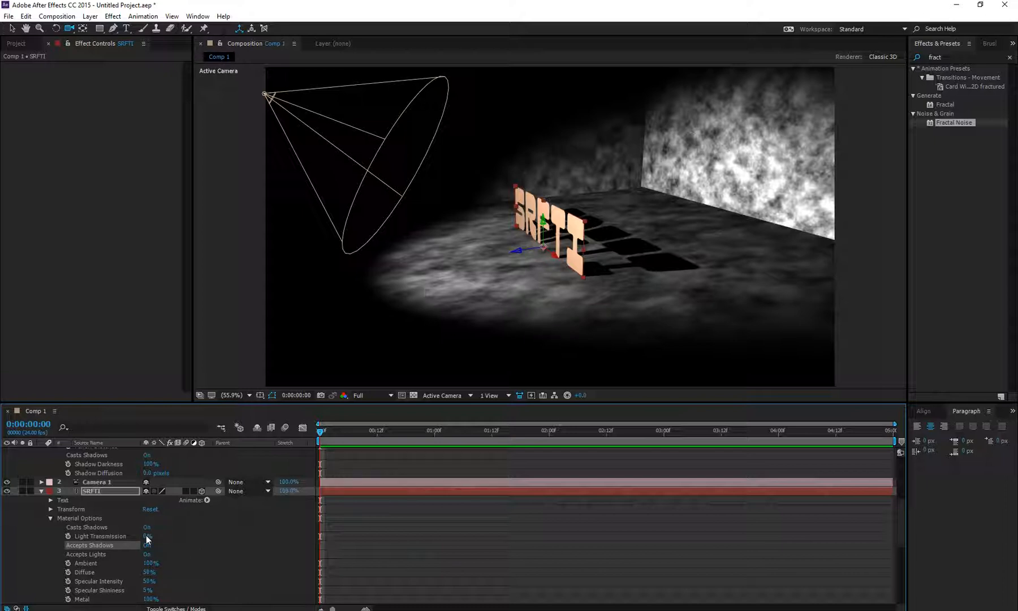
- Try a higher Light Transmission on the SRFTI text to tint its shadow, and undo the change
drag(146, 535, 178, 537)
key(ctrl+z)
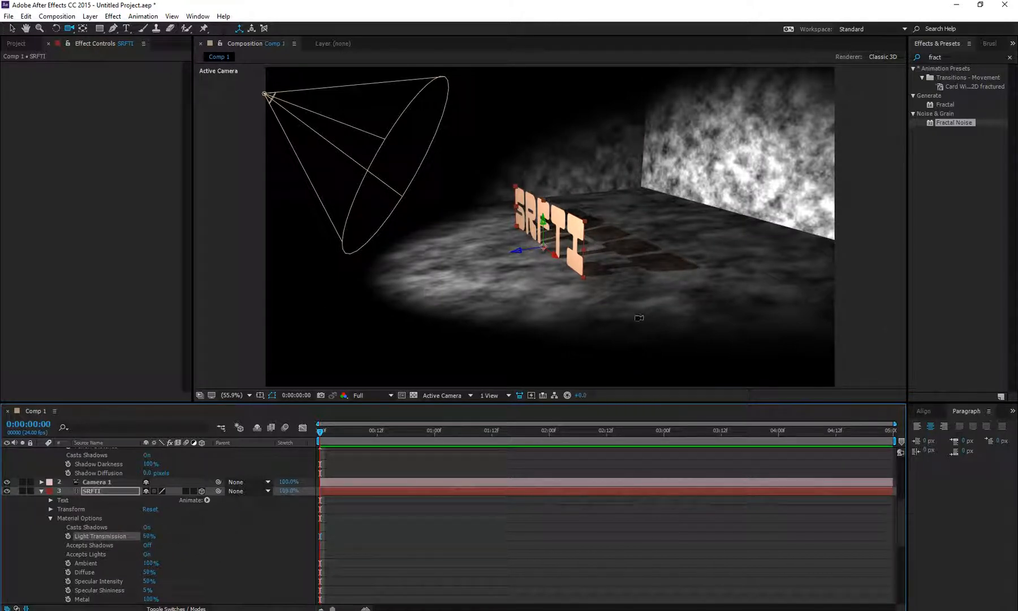
key(ctrl+z)
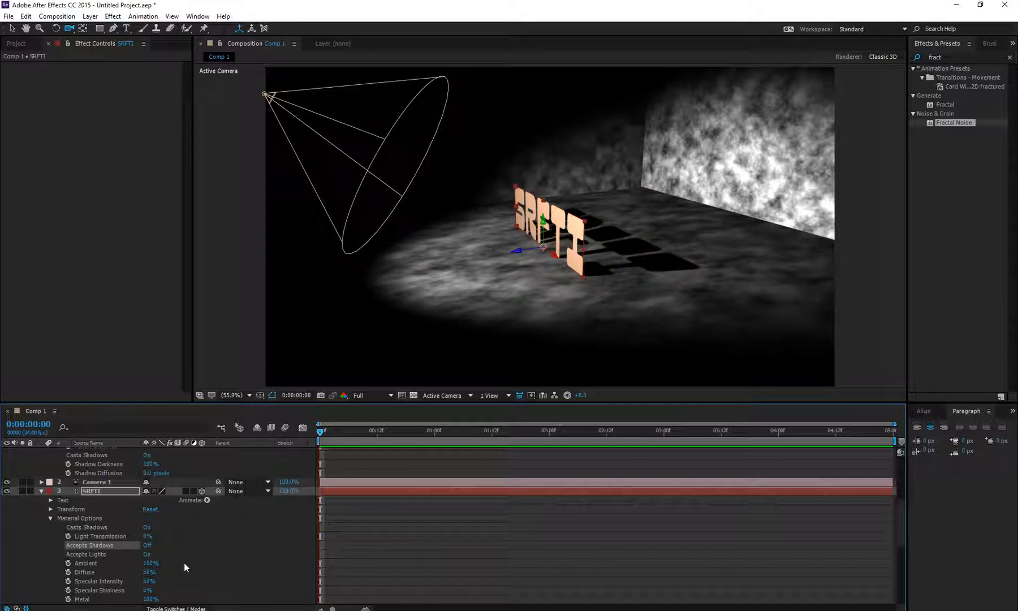
- Try turning off Accepts Lights on the SRFTI text, check it from another camera angle, and switch it back on
scroll(164, 556, down, 1)
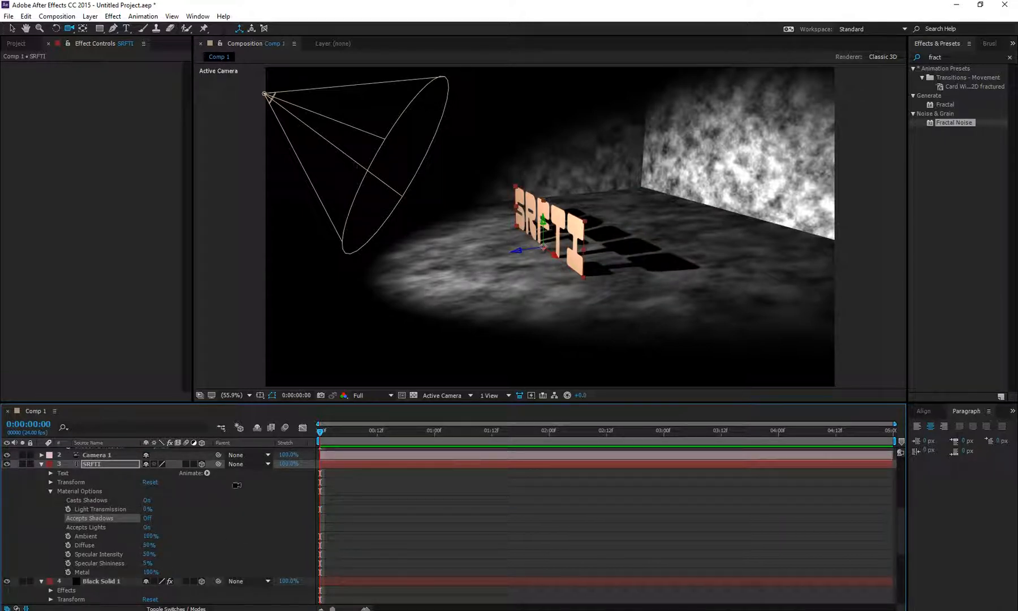
click(147, 527)
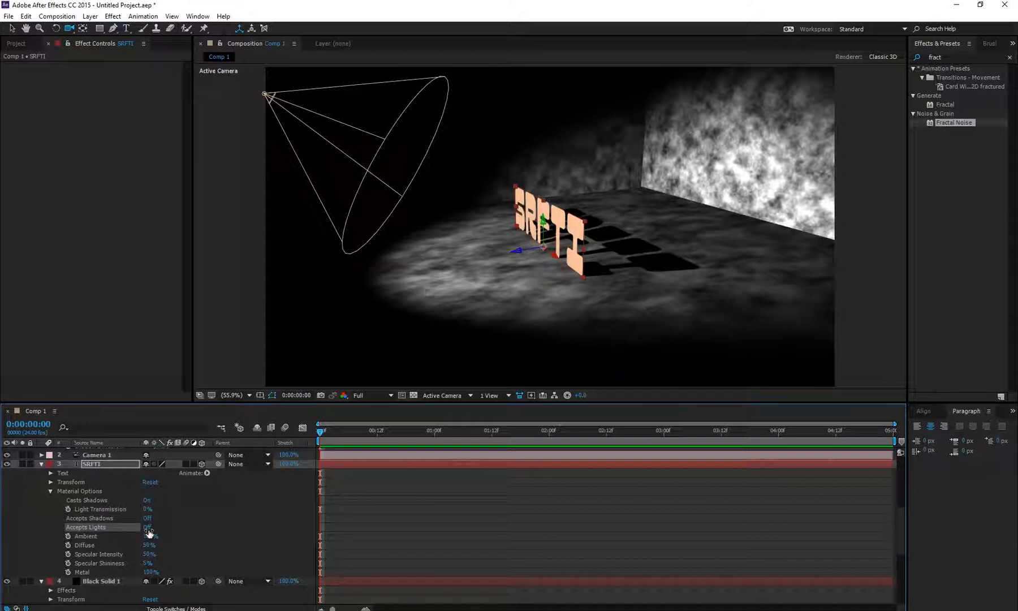
drag(572, 267, 620, 248)
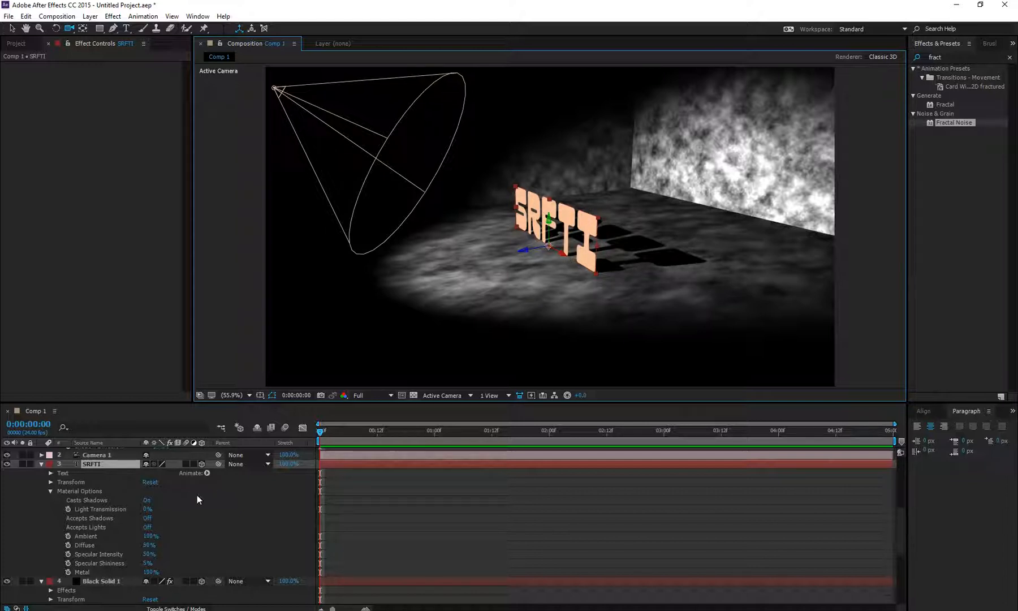
click(148, 527)
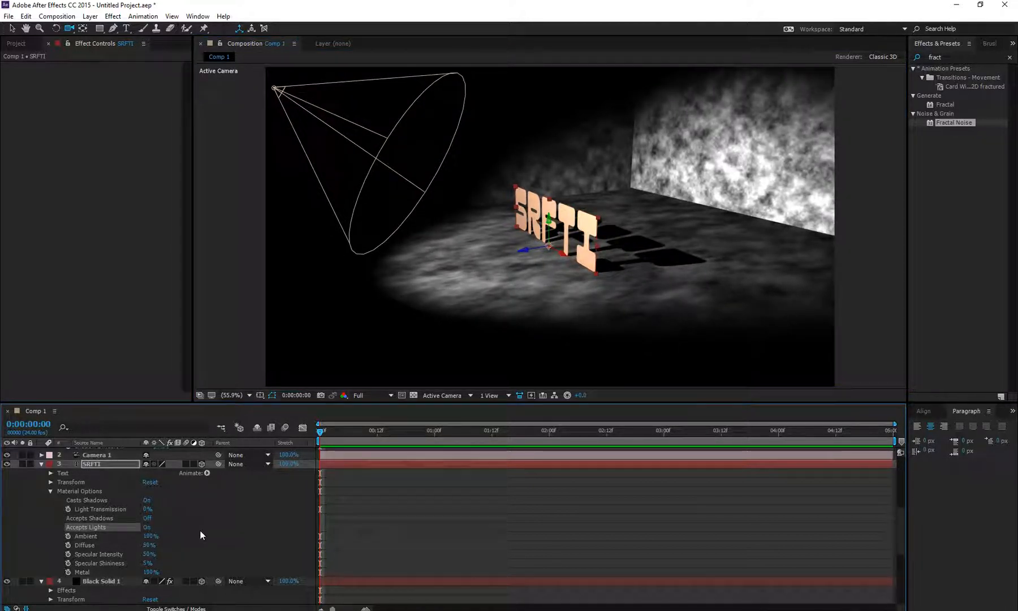
- Try an Ambient value of 0% on the SRFTI text's material, and undo the change
scroll(200, 530, down, 1)
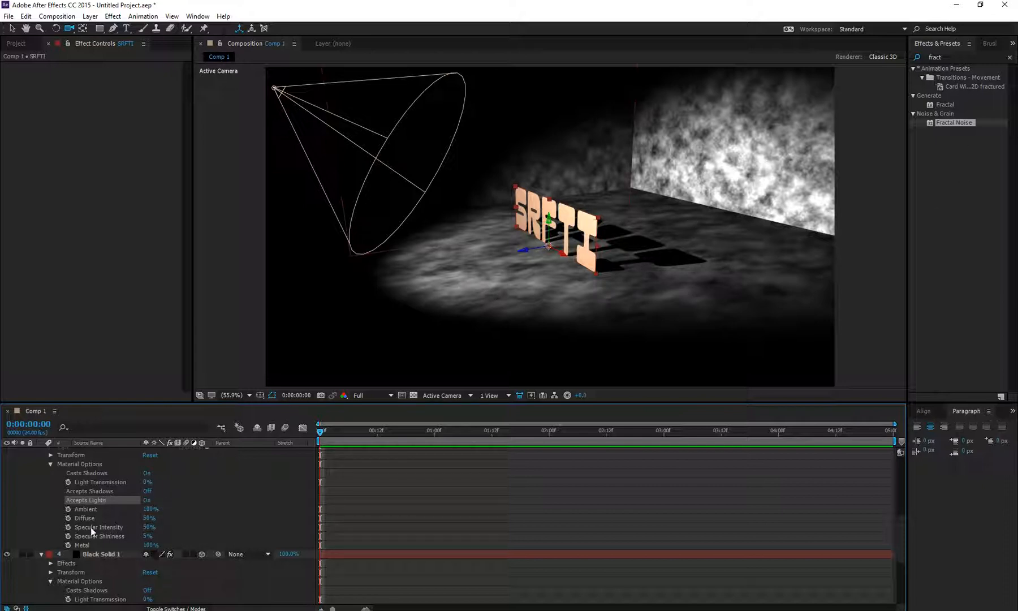
scroll(181, 506, down, 1)
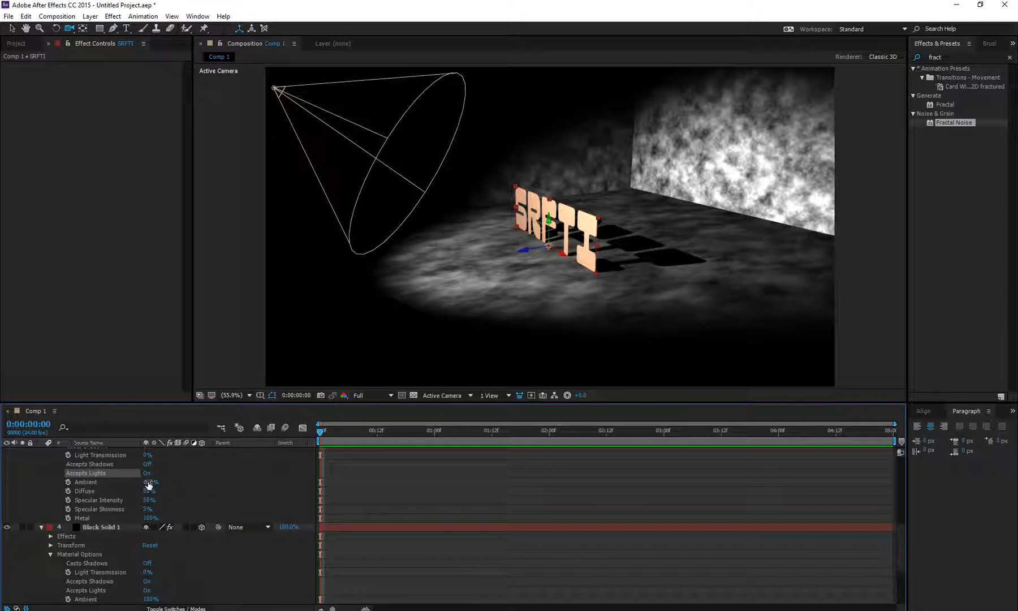
drag(153, 485, 308, 484)
drag(173, 495, 175, 501)
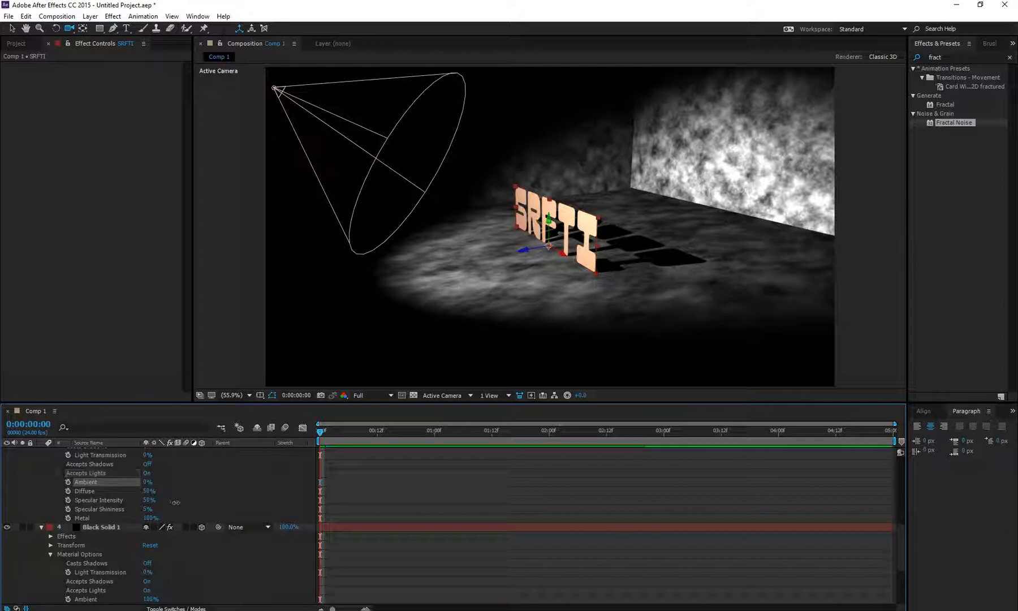
key(ctrl+z)
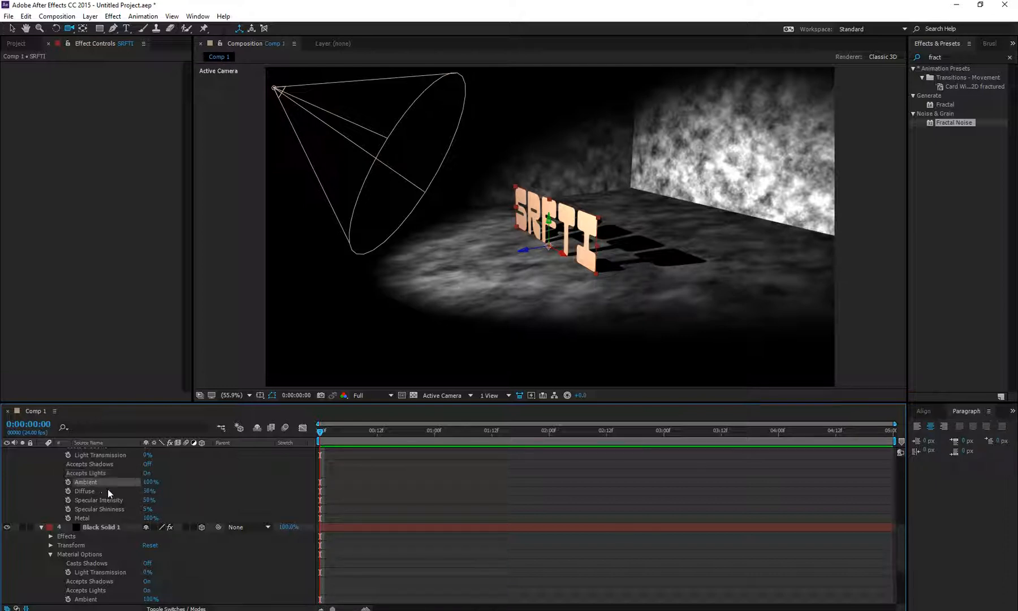
- Raise the SRFTI text's Specular Intensity to about 80%, then try a higher Specular Shininess and undo only that change
click(149, 492)
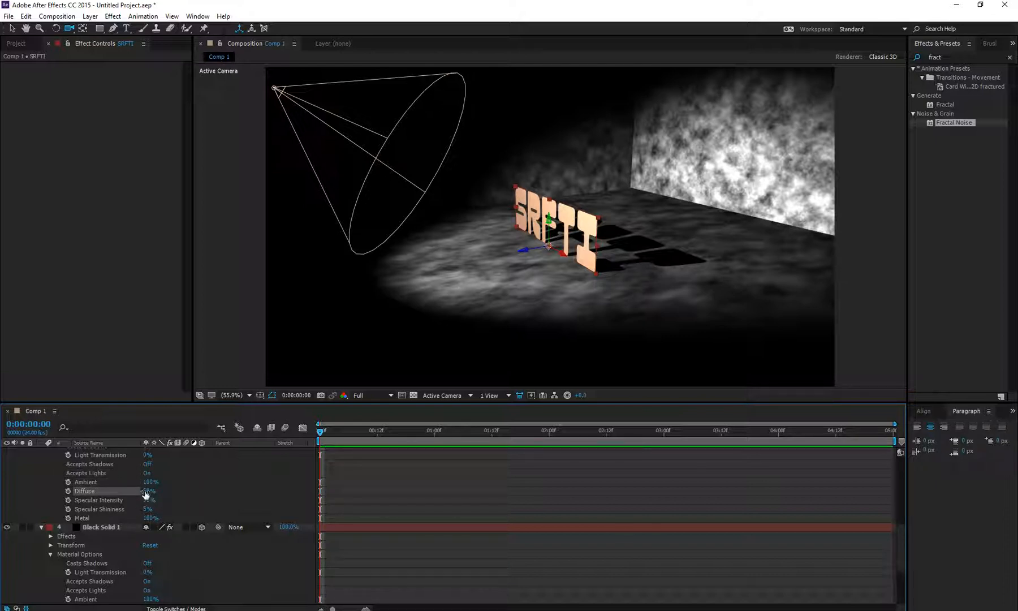
drag(146, 494, 174, 503)
drag(582, 232, 597, 224)
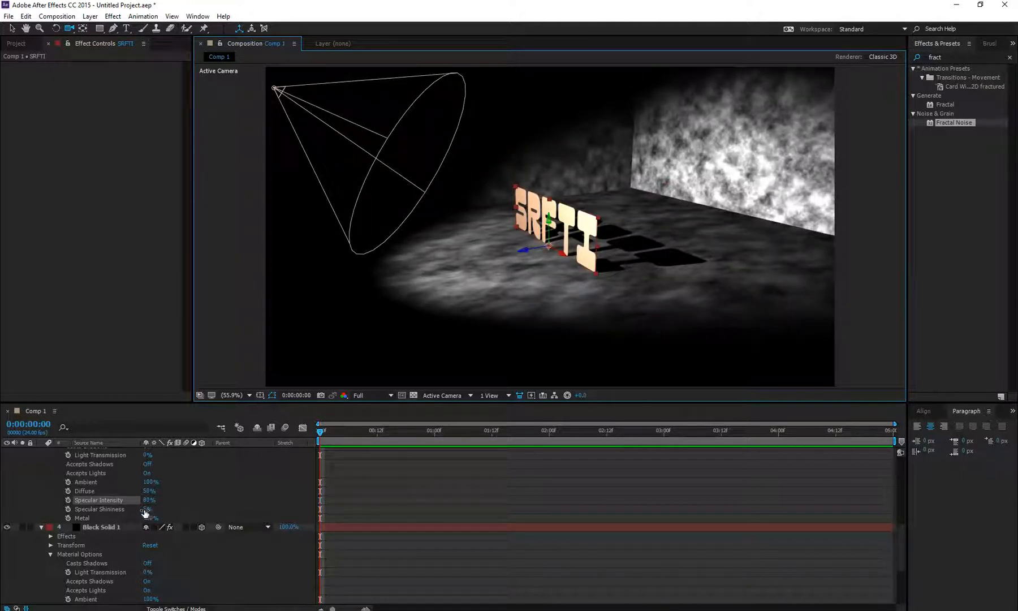
drag(149, 512, 170, 513)
key(ctrl+z)
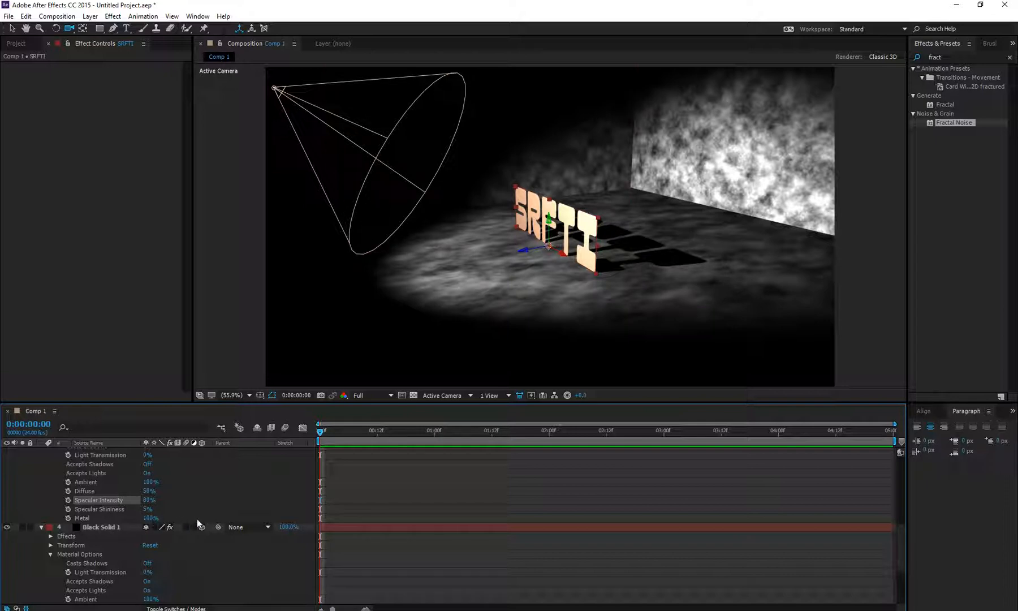
- Review the SRFTI layer's Material Options, collapse the layer's properties, and select the layer
scroll(93, 527, up, 4)
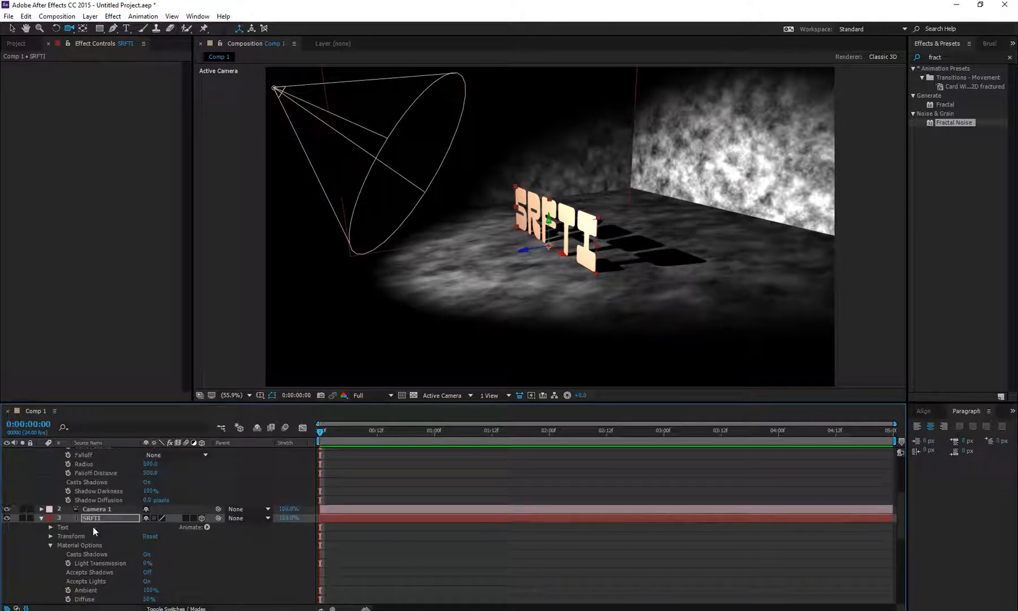
scroll(94, 527, down, 3)
scroll(93, 527, up, 2)
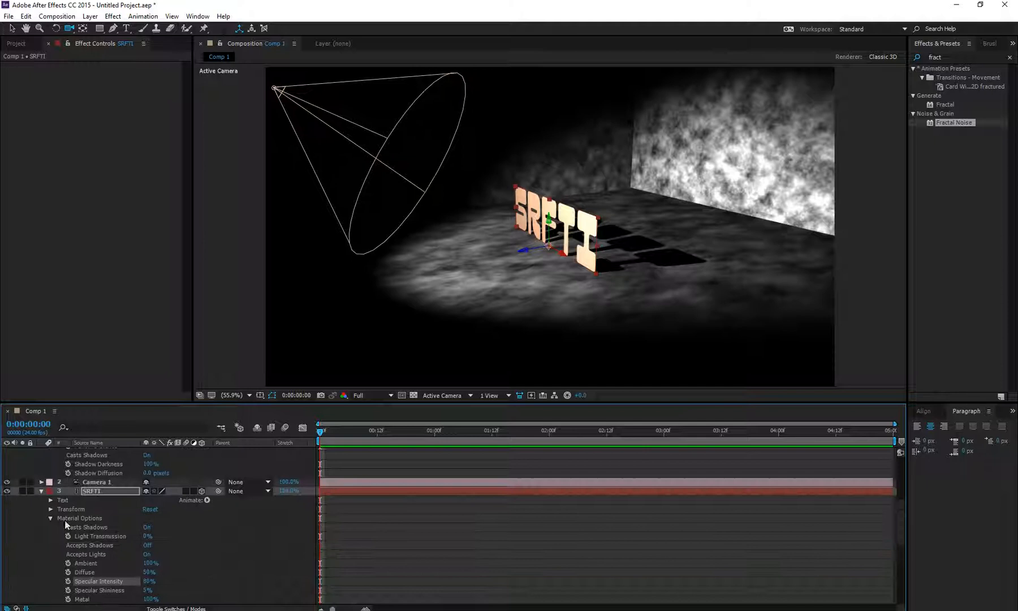
click(41, 491)
click(108, 493)
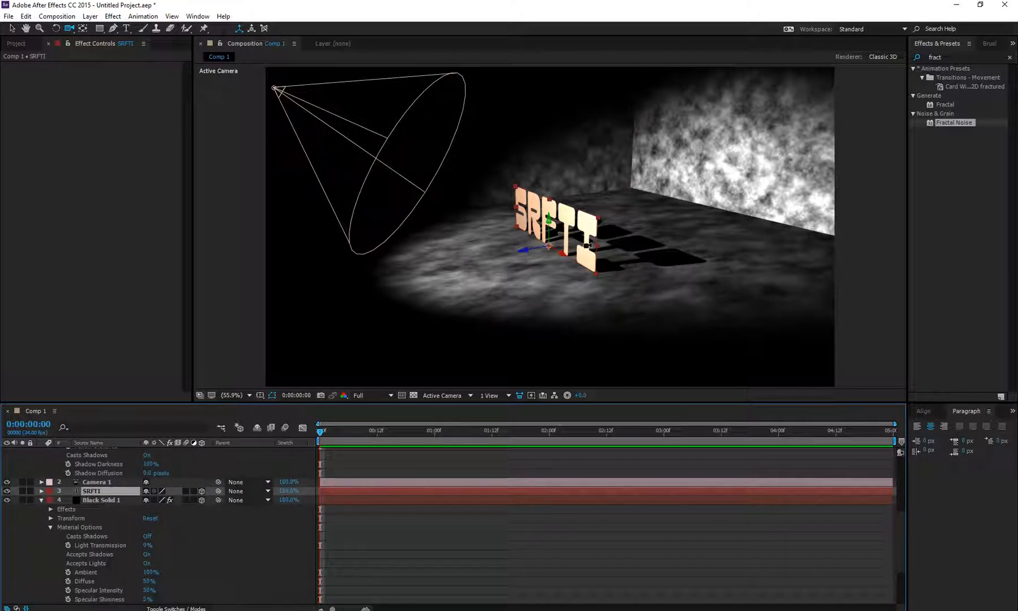
- Set the spot light's intensity to 100% and fine-tune it to about 116%
drag(583, 245, 673, 242)
drag(618, 260, 571, 271)
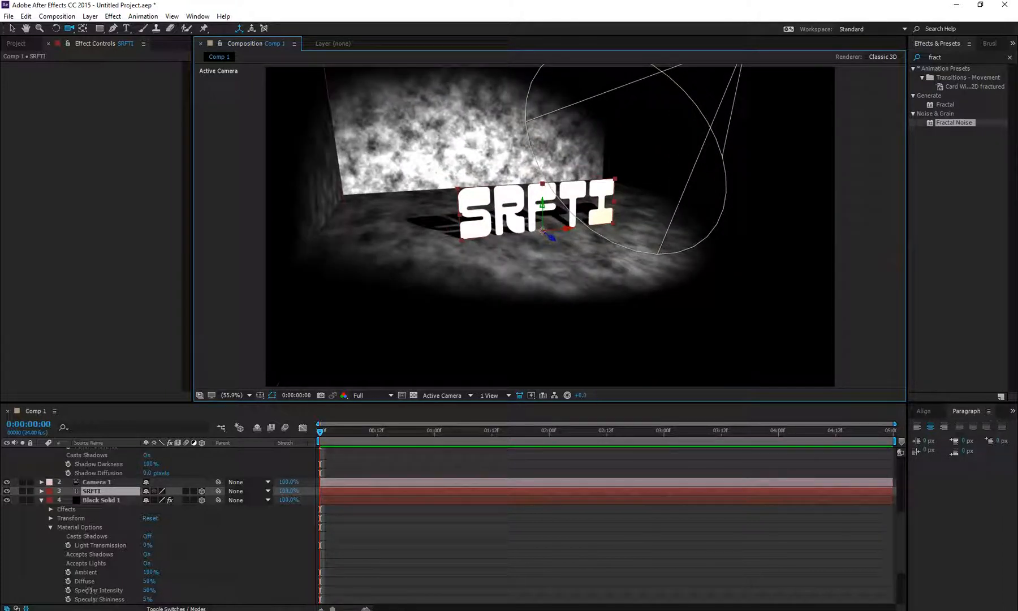
scroll(90, 497, up, 3)
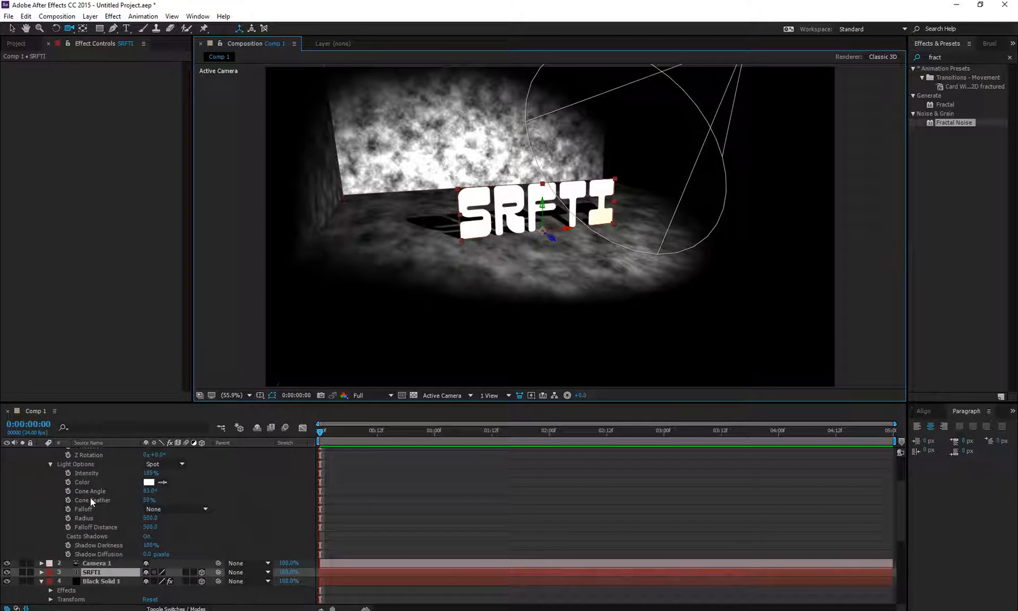
scroll(102, 506, up, 2)
click(151, 526)
text(100)
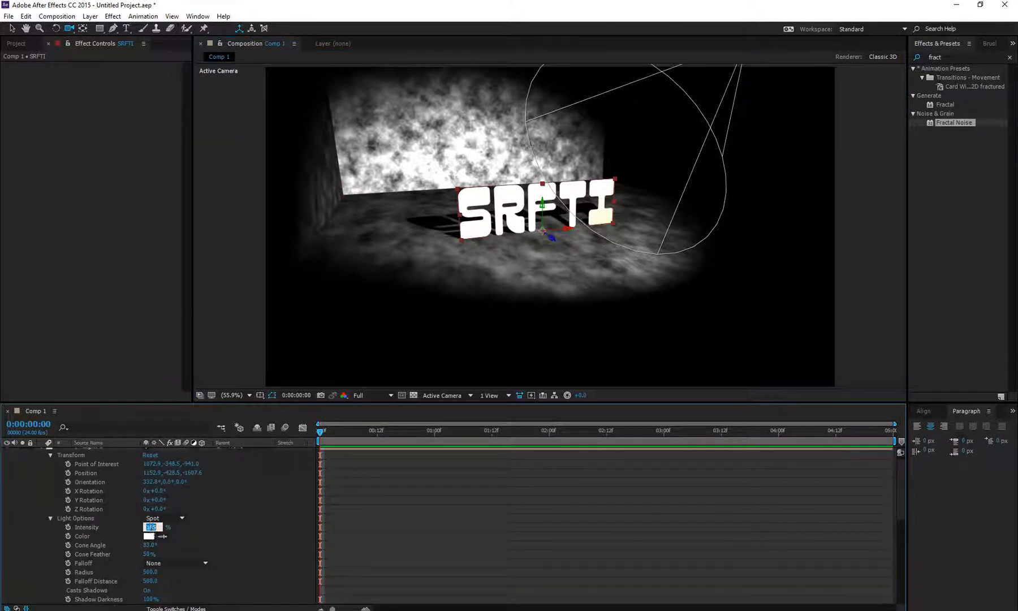
key(Return)
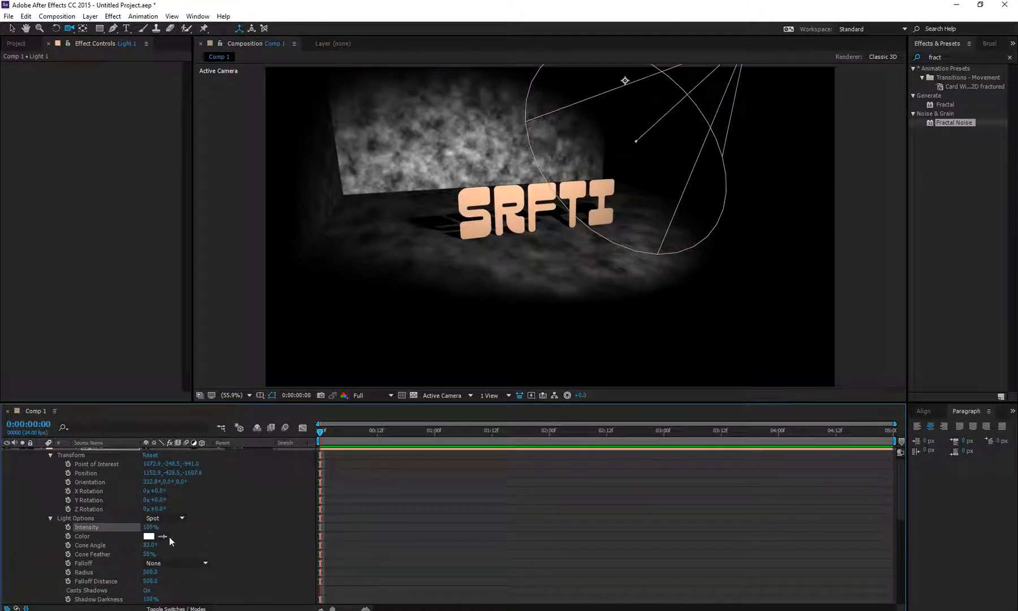
drag(149, 527, 154, 529)
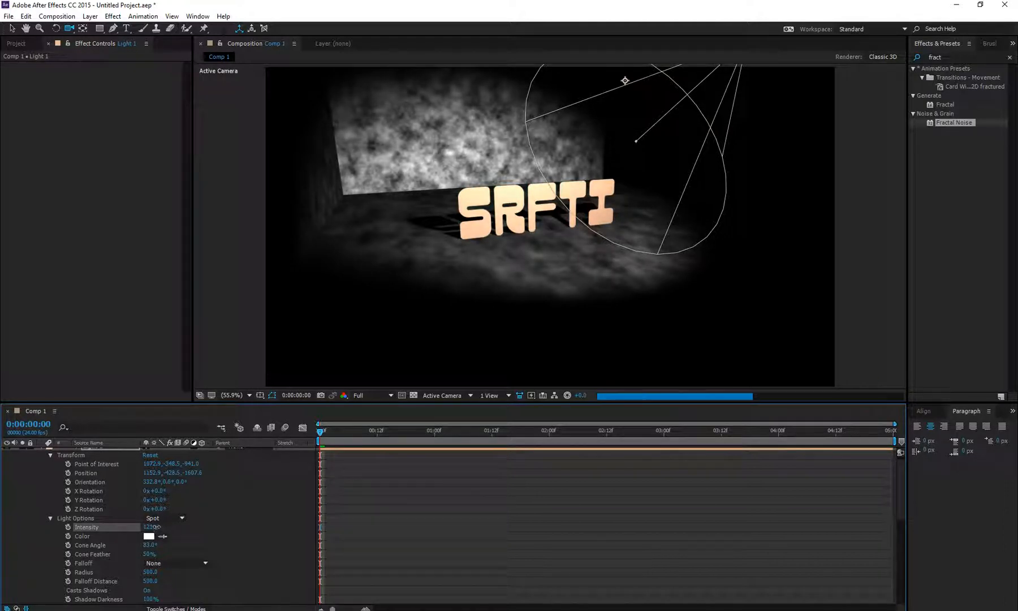
- Tint the spot light with the light red color FFA2A2
click(149, 536)
drag(616, 153, 730, 175)
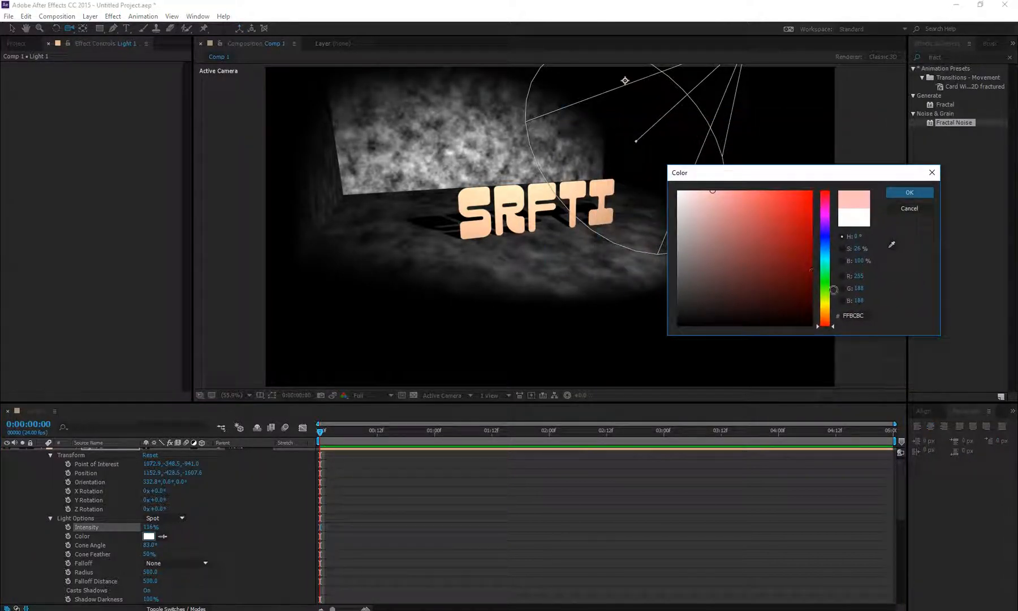
mouse_move(757, 210)
mouse_down()
mouse_move(760, 179)
mouse_move(727, 169)
mouse_up()
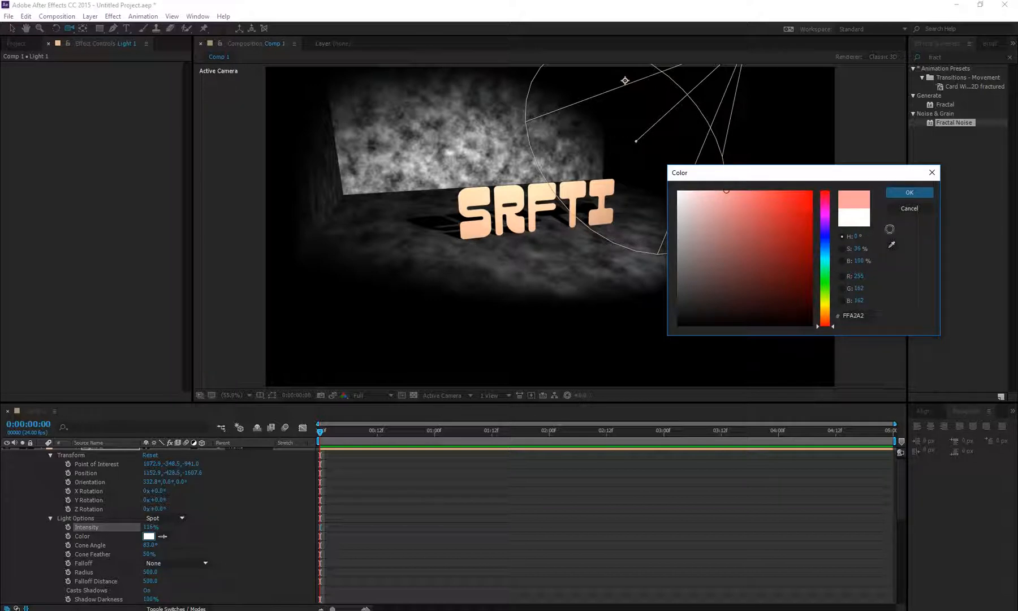
click(911, 192)
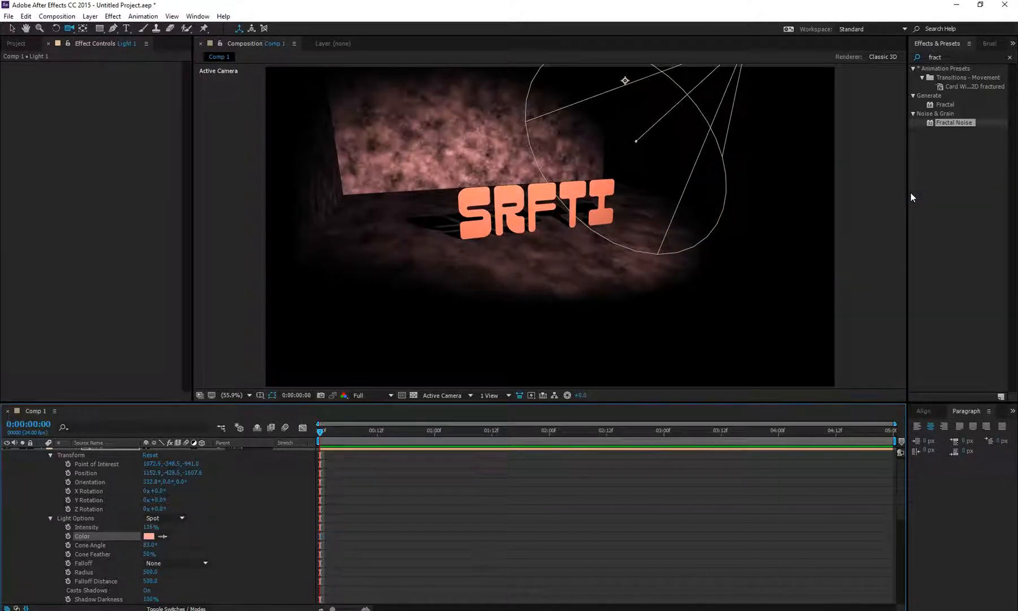
- Try the light green color A2FFB1 on the spot light and restore it to white, FFFFFF
click(147, 536)
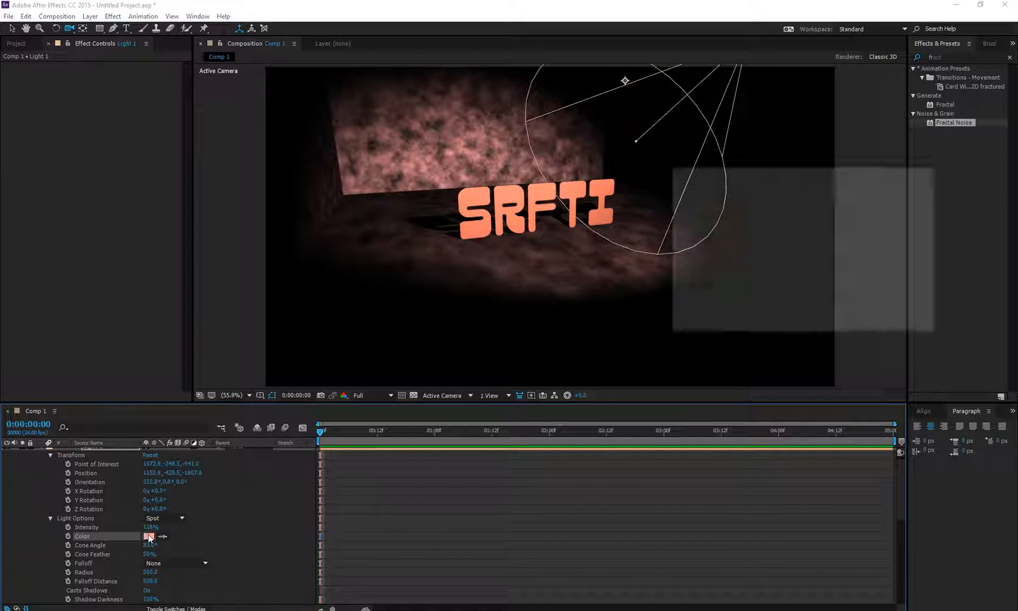
click(825, 277)
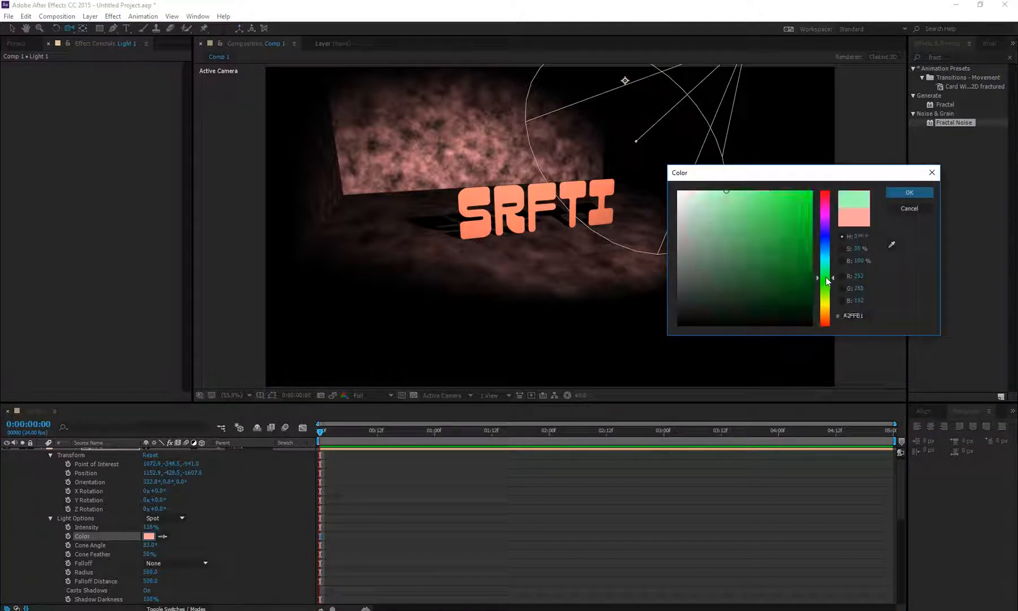
click(905, 194)
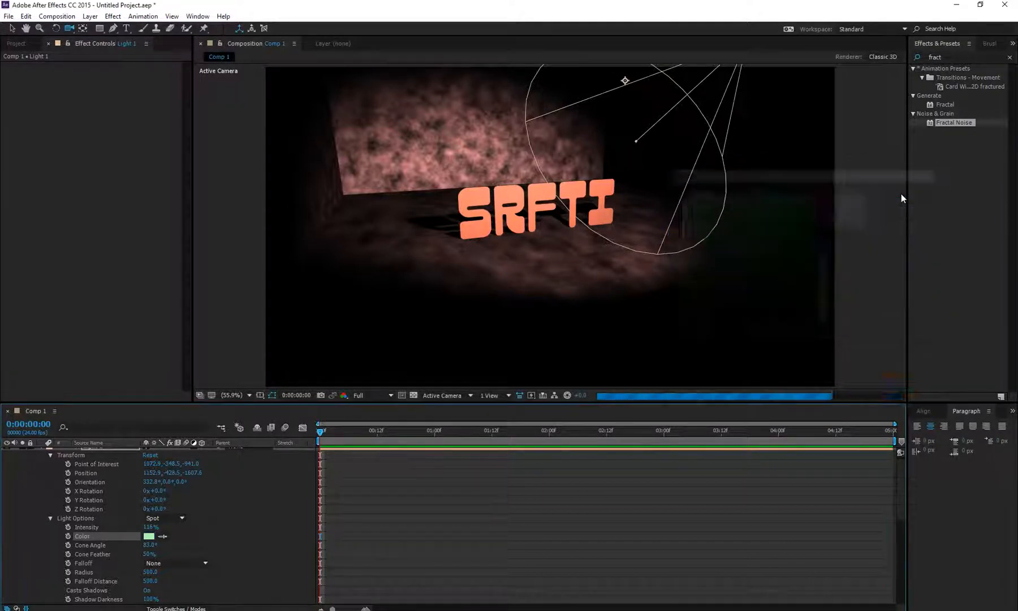
click(149, 536)
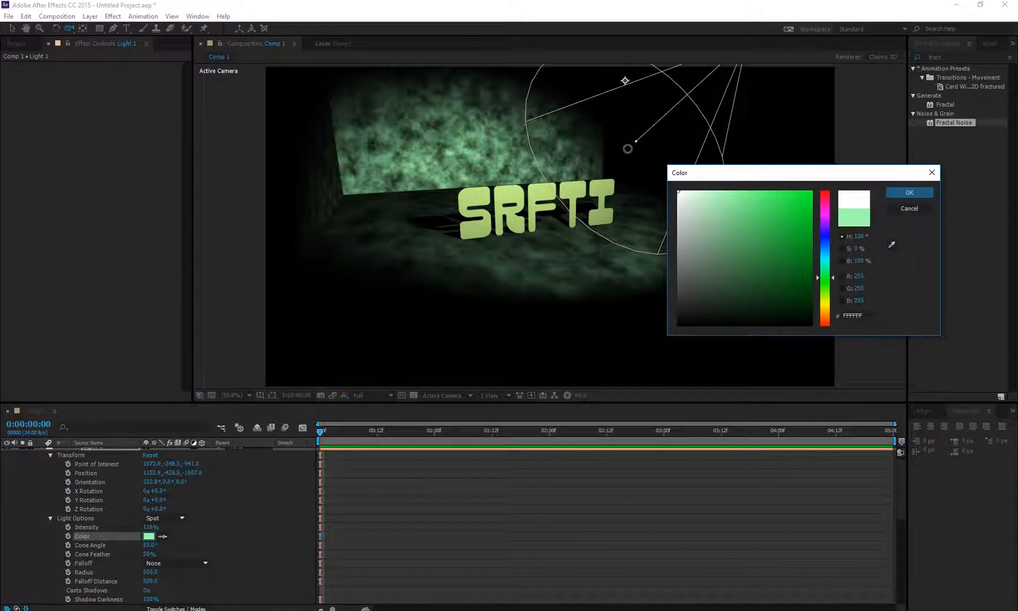
click(909, 193)
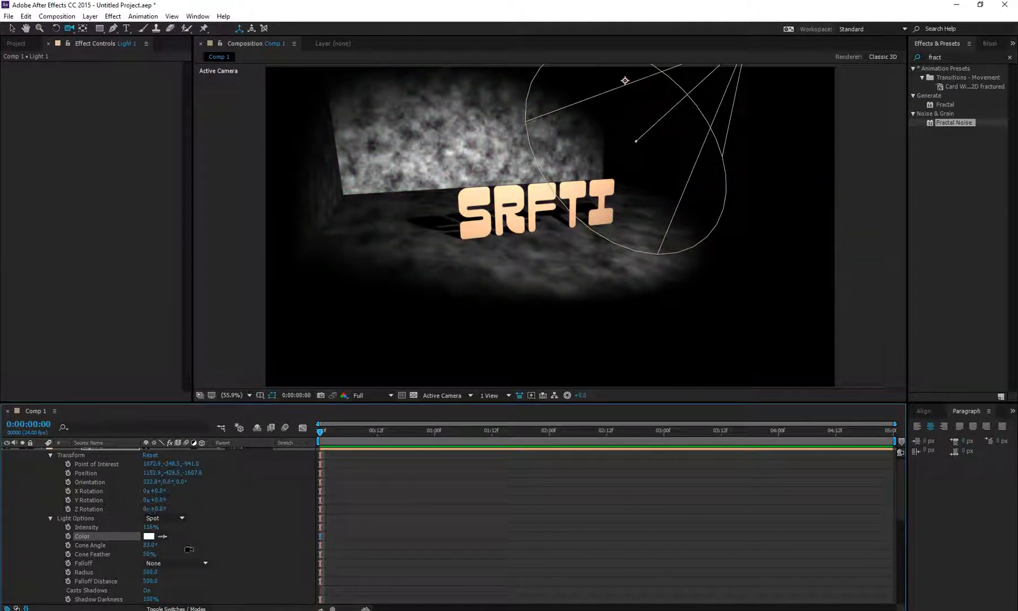
- Set the spot light's cone angle to 67° and its cone feather to 53%
scroll(189, 549, down, 1)
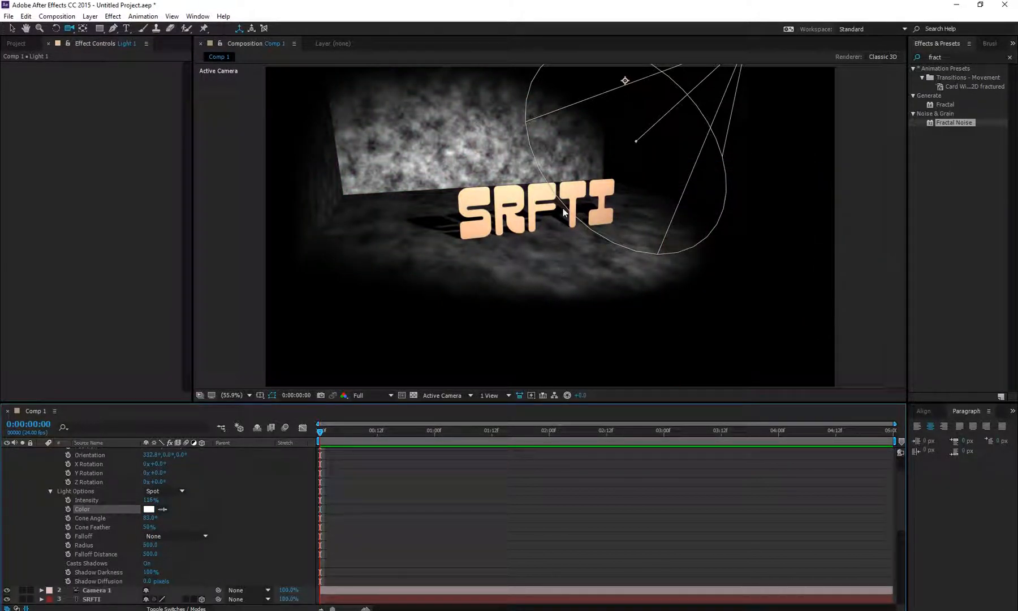
drag(564, 212, 375, 414)
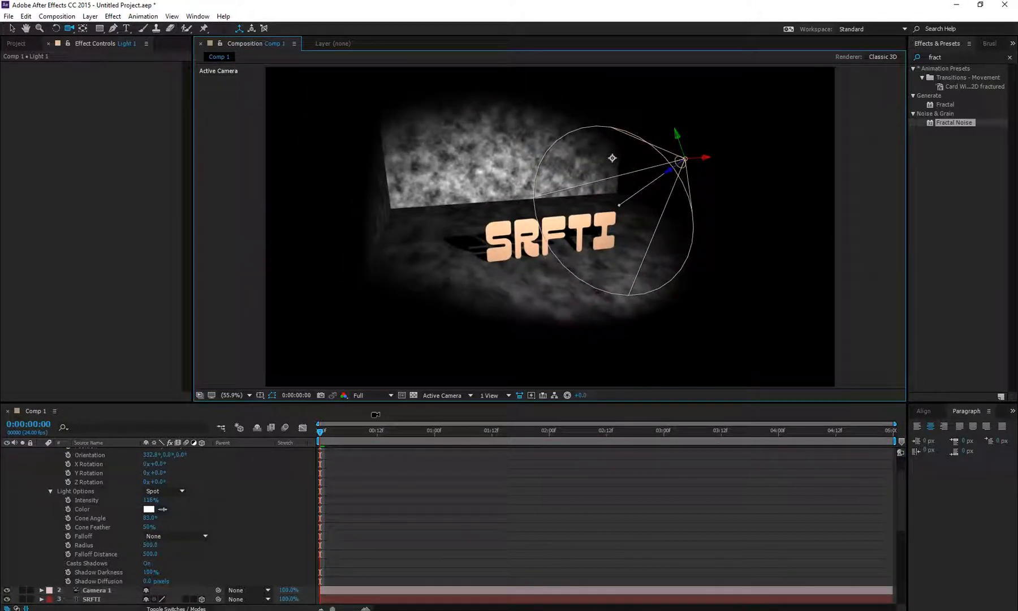
mouse_move(152, 519)
mouse_down()
mouse_move(205, 526)
mouse_move(149, 522)
mouse_move(122, 533)
mouse_move(165, 536)
mouse_move(152, 536)
mouse_up()
drag(516, 233, 515, 236)
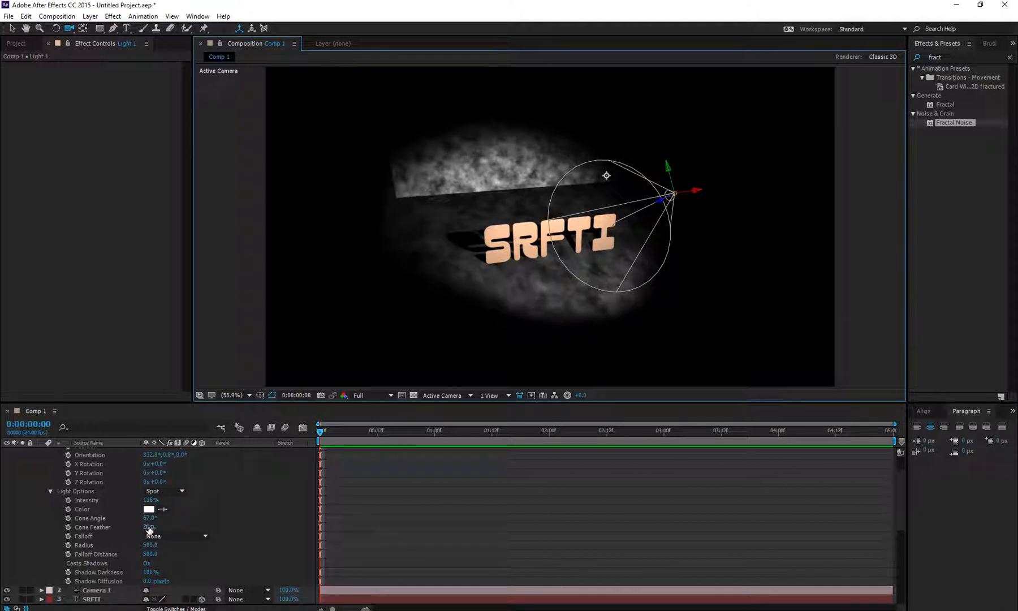
drag(149, 529, 133, 548)
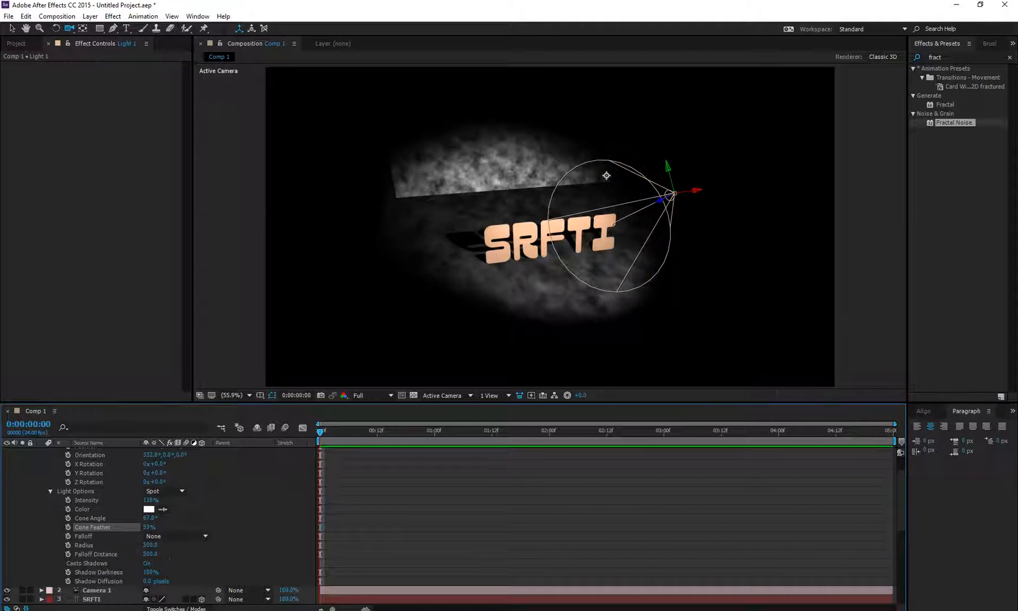
- Set the light's falloff to Smooth, try raising its intensity to about 571%, and undo the intensity change
scroll(184, 526, down, 3)
click(176, 482)
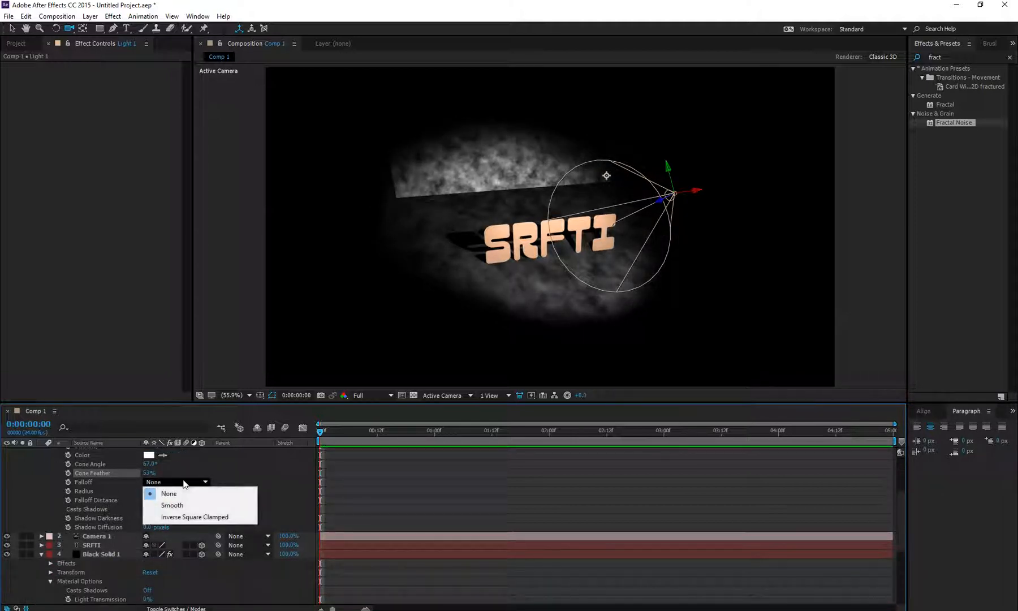
click(202, 504)
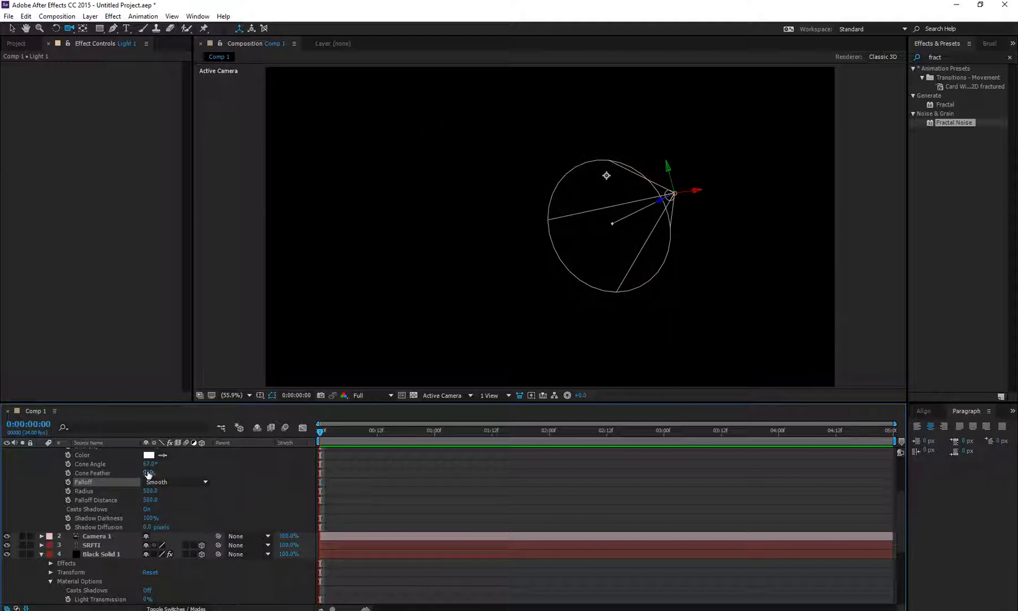
scroll(149, 475, up, 3)
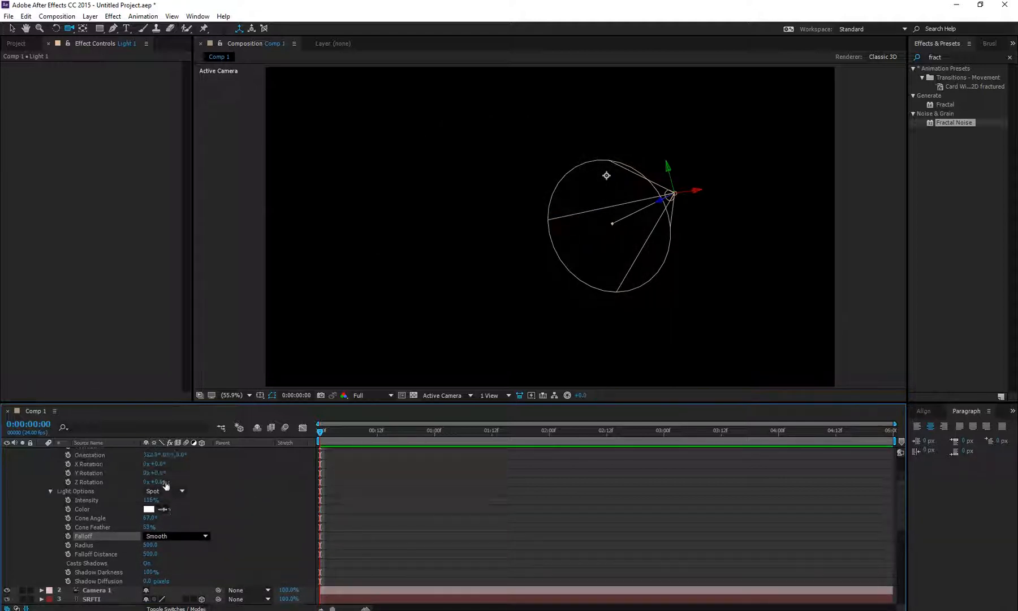
drag(149, 505, 441, 499)
key(ctrl+z)
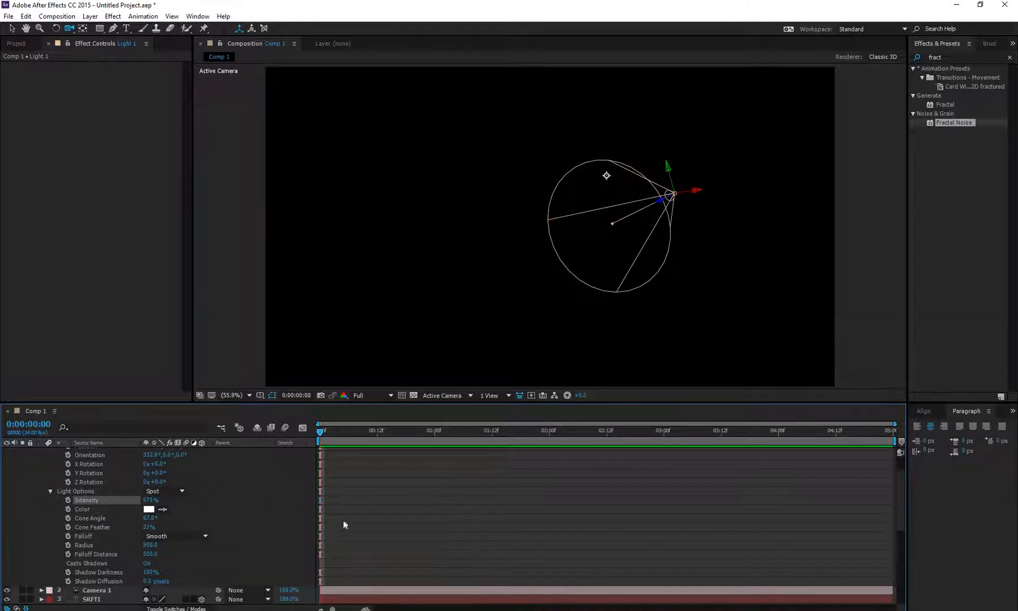
- Switch the light's falloff to Inverse Square Clamped and raise its intensity to about 1848%
click(176, 538)
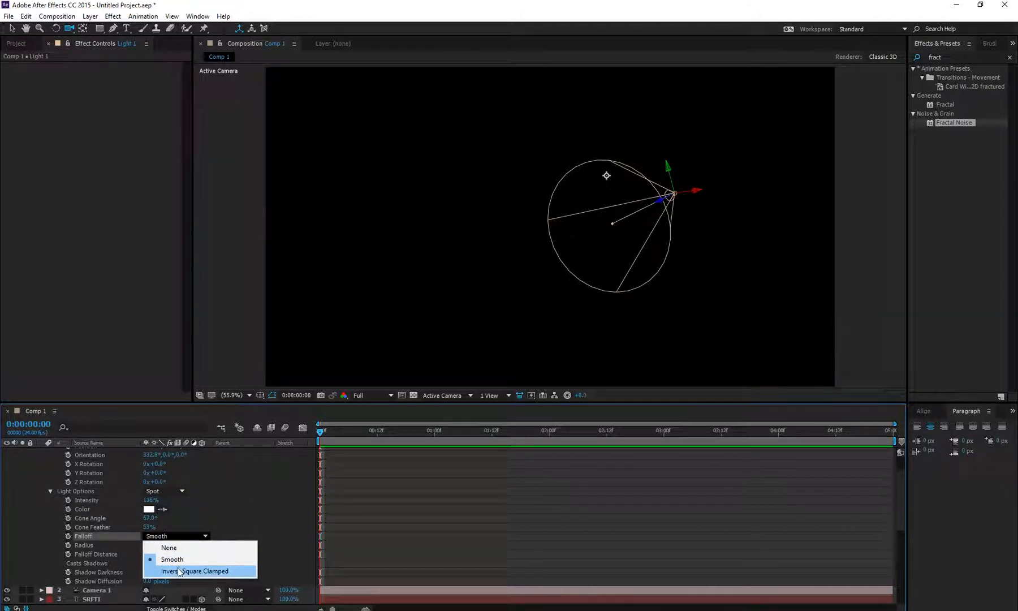
click(179, 570)
drag(151, 501, 416, 502)
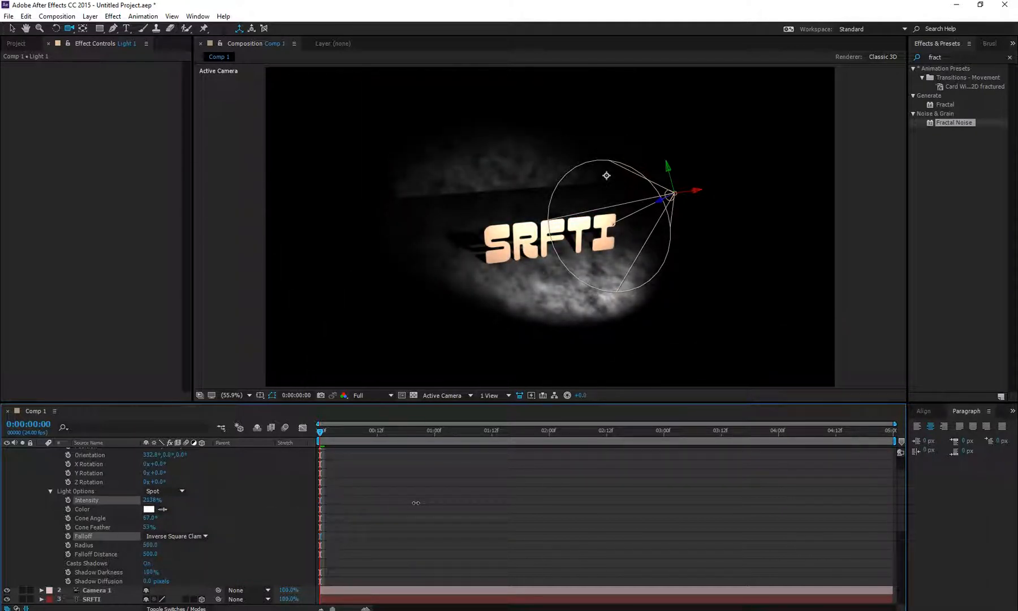
drag(503, 259, 666, 249)
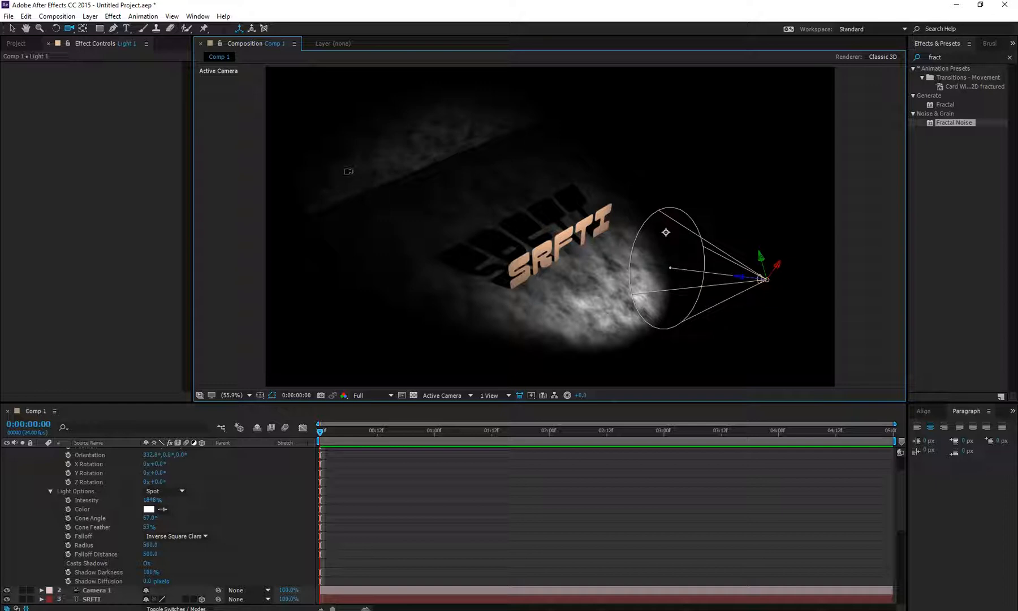
drag(477, 219, 802, 263)
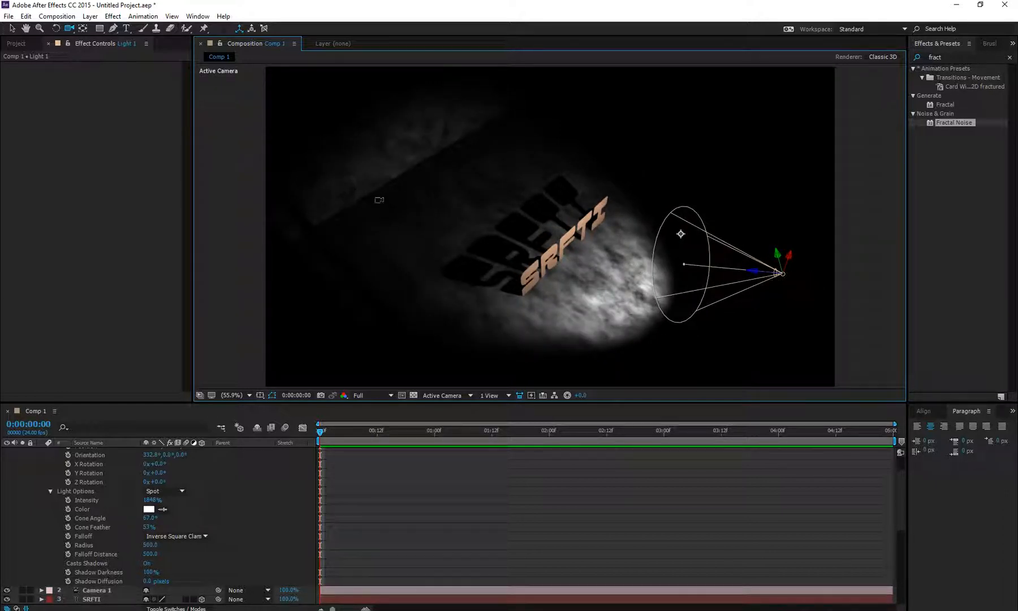
- Try the Smooth falloff again with a higher light intensity and undo both changes
click(204, 536)
click(186, 559)
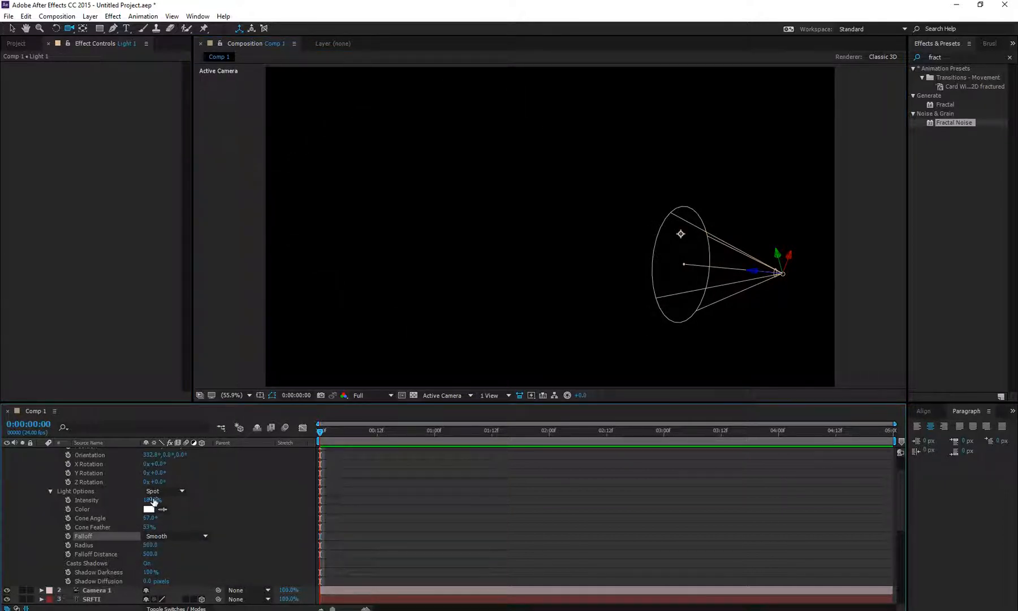
drag(153, 501, 331, 499)
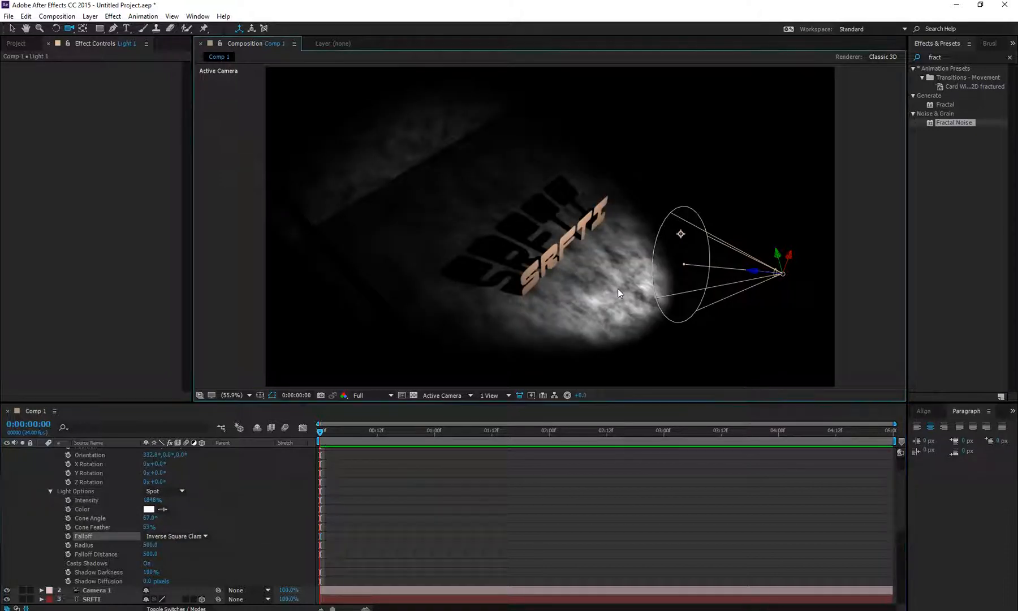
- Set the light's falloff back to None and its intensity to 120%, and raise the intensity to about 155%
drag(618, 296, 415, 244)
click(195, 535)
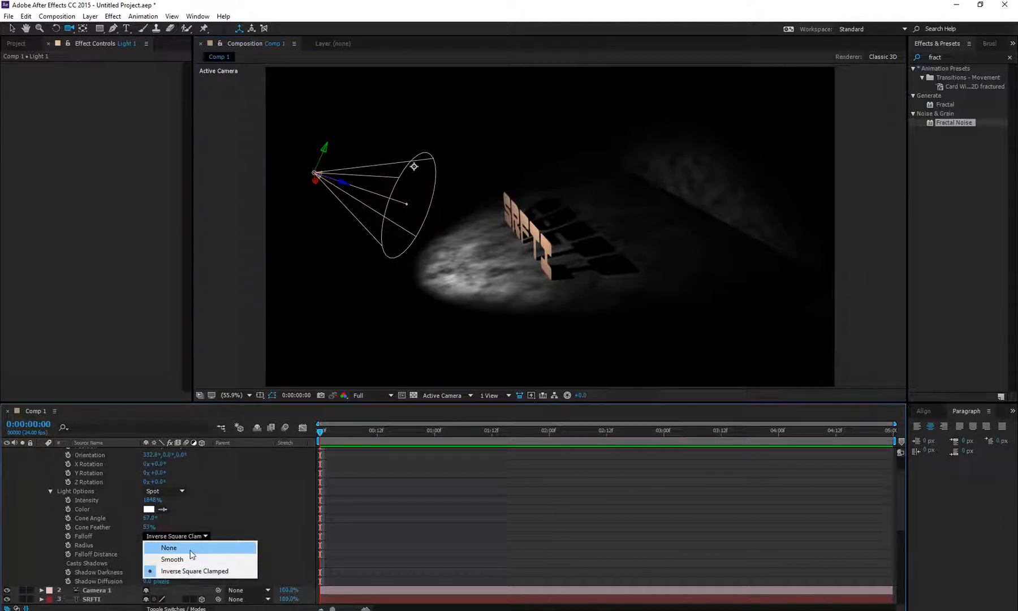
click(190, 549)
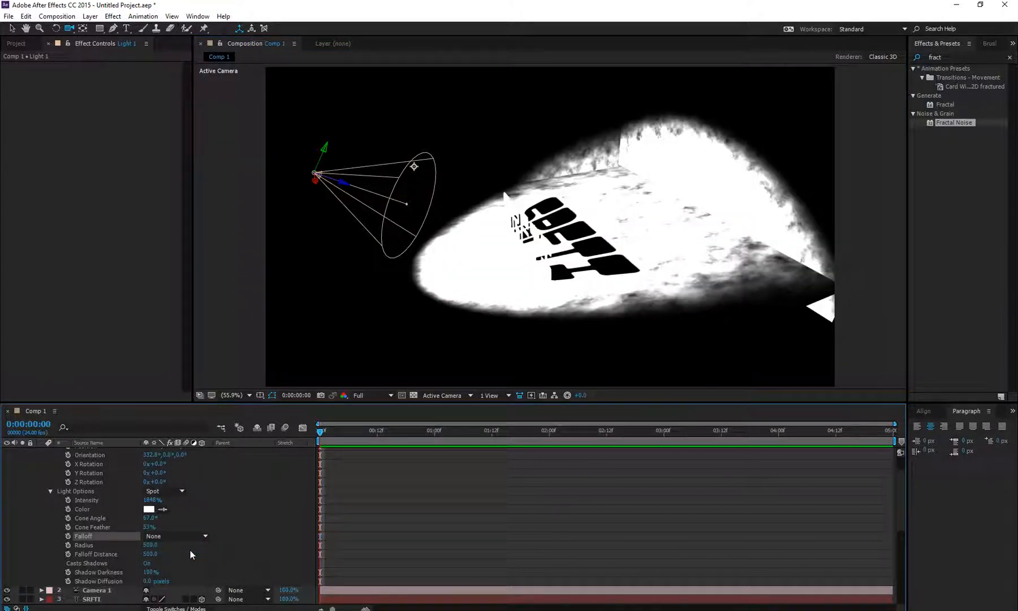
click(152, 500)
key(Return)
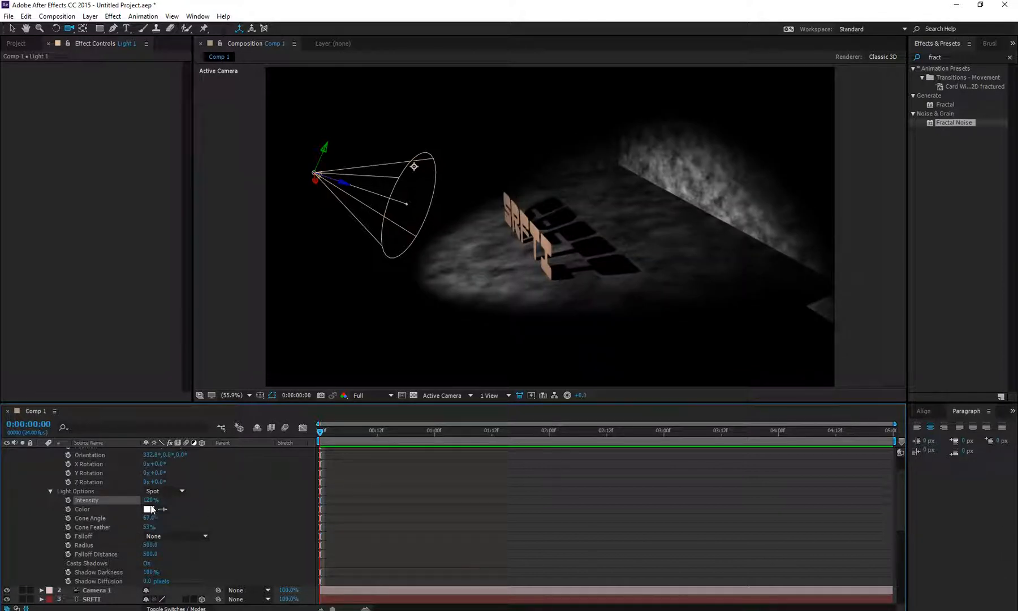
drag(151, 499, 169, 500)
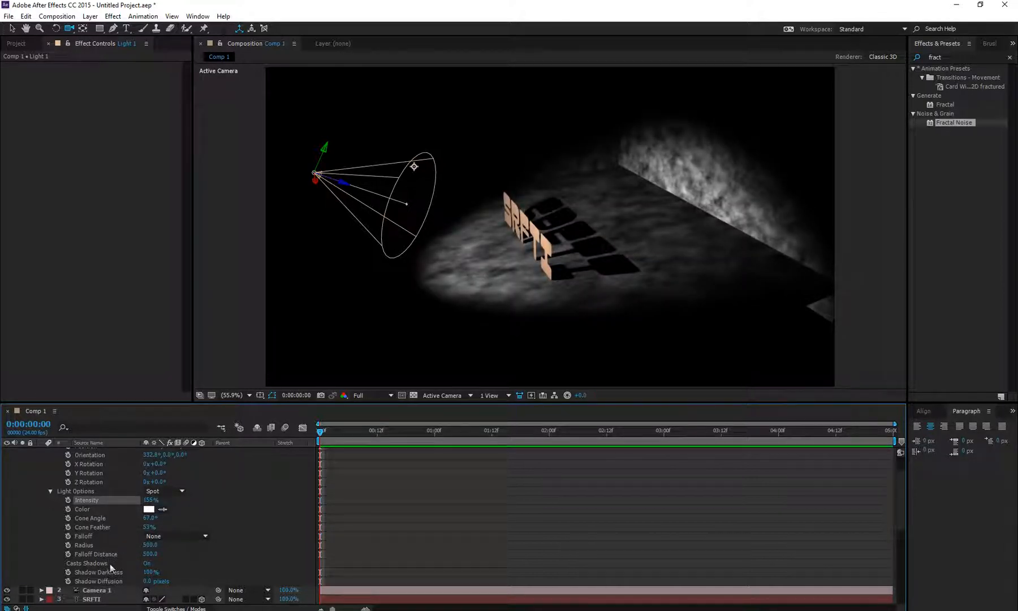
- Try raising the spot light's shadow darkness and undo the change
click(152, 563)
drag(145, 571, 226, 574)
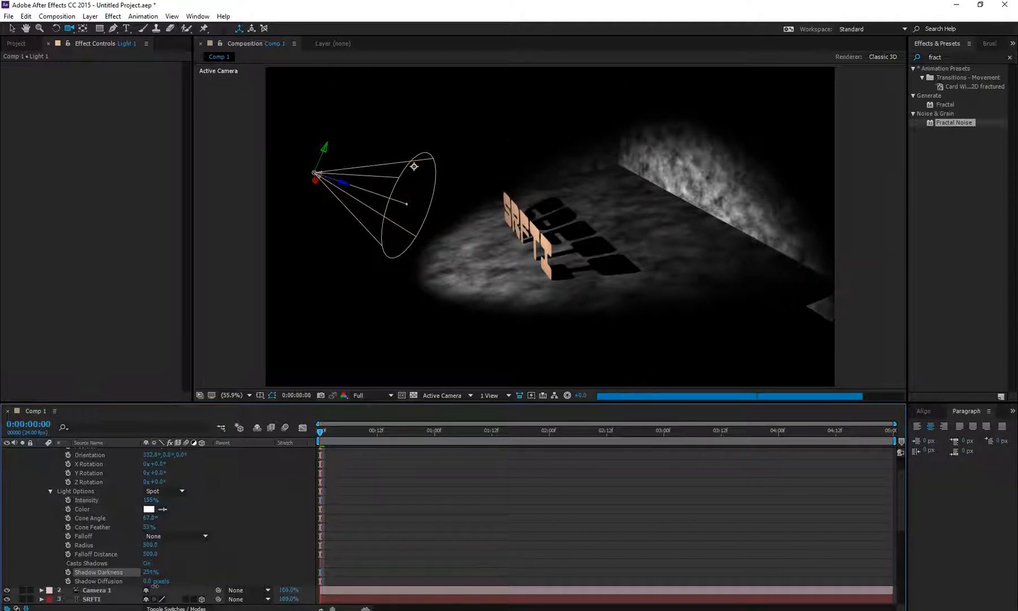
key(ctrl+z)
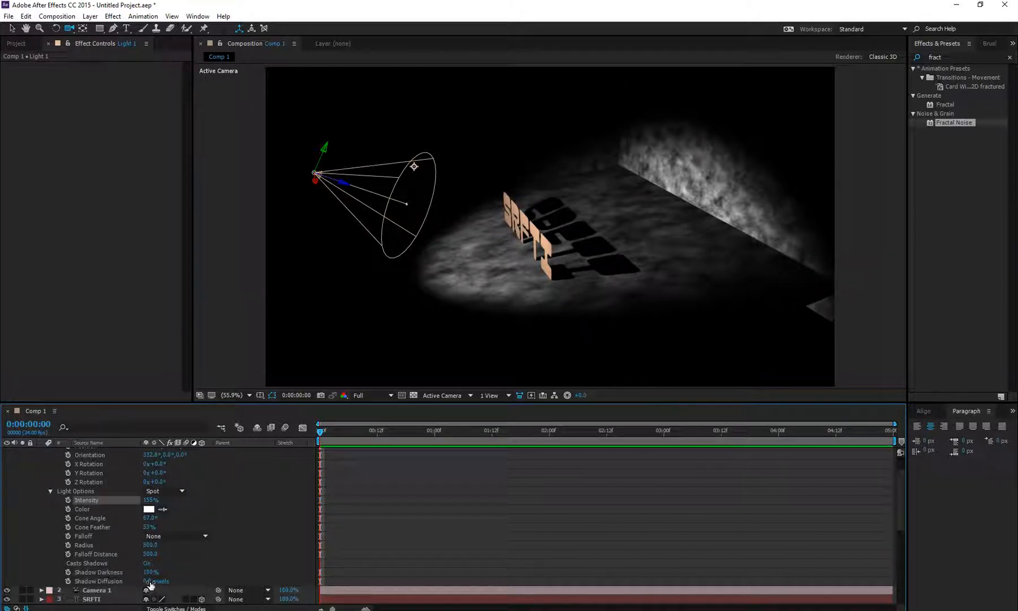
- Soften the spot light's shadows by setting the shadow diffusion to 79 pixels
mouse_move(147, 582)
mouse_down()
mouse_move(207, 580)
mouse_move(166, 579)
mouse_up()
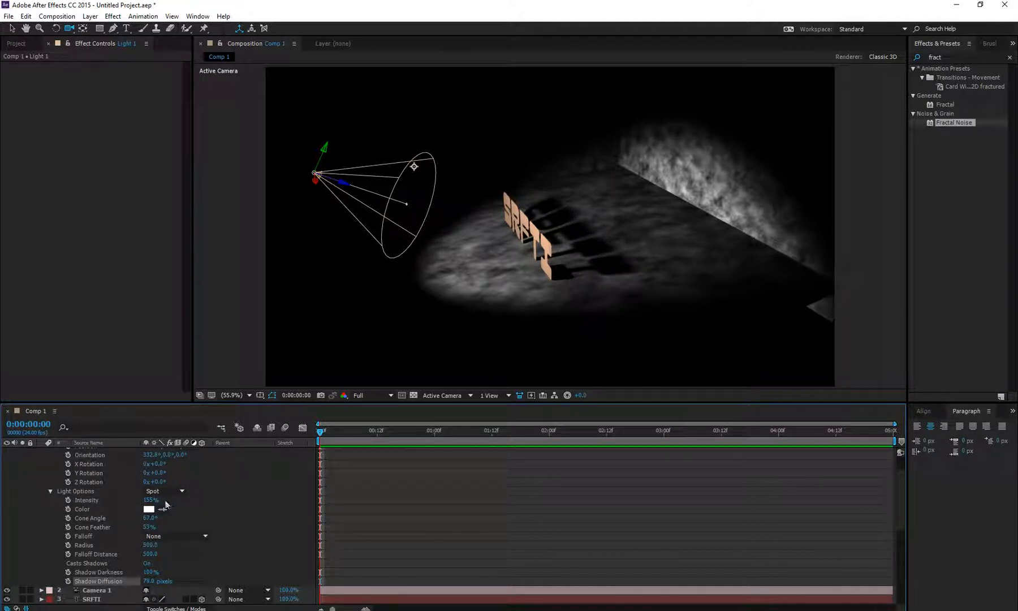
drag(523, 303, 600, 273)
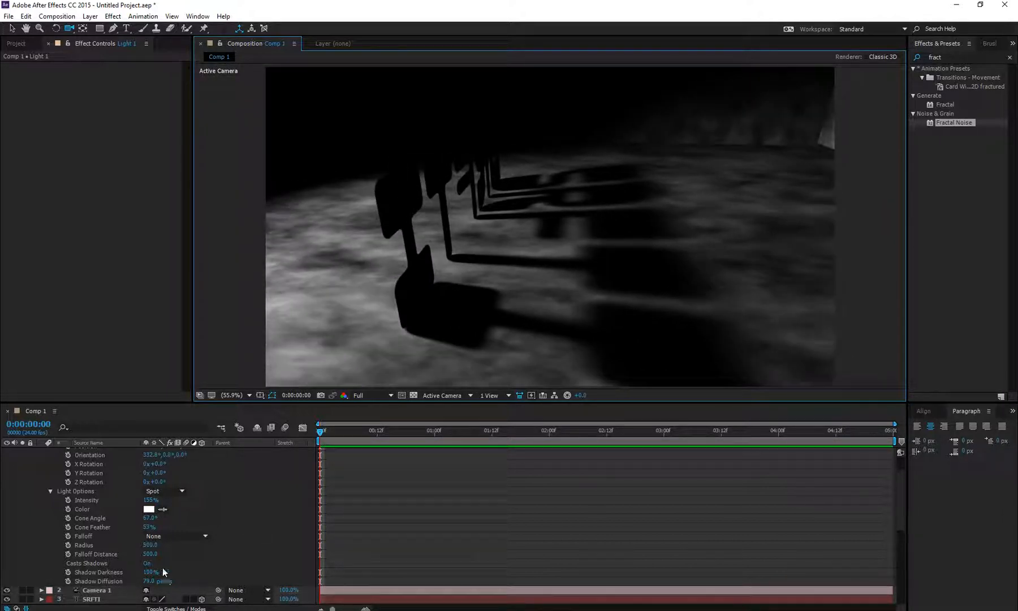
- Try a shadow diffusion of 1 pixel for the spot light and set it to 47 pixels
mouse_move(150, 579)
mouse_down()
mouse_move(162, 580)
mouse_move(150, 582)
mouse_up()
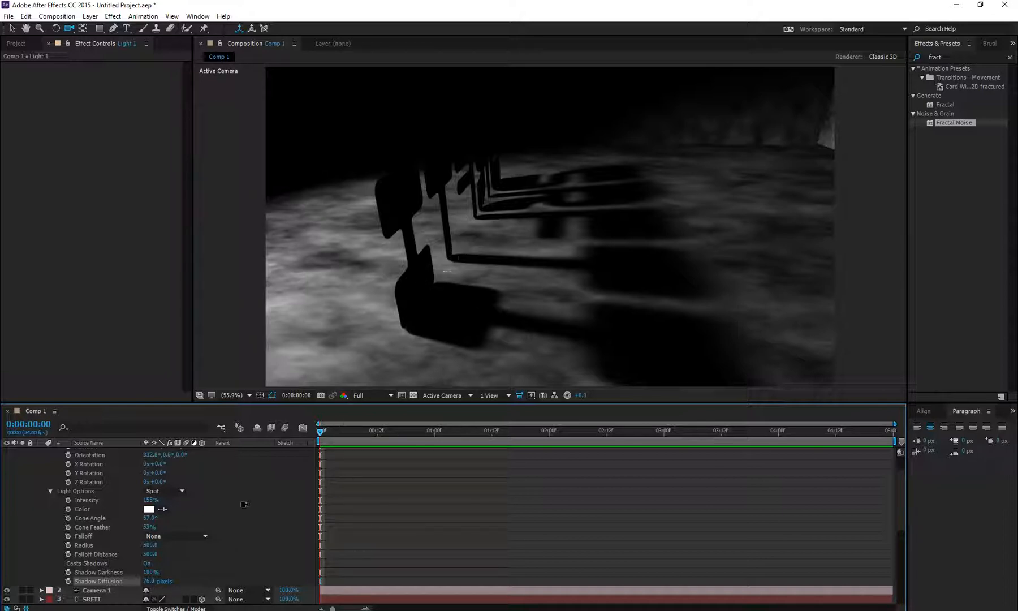
drag(155, 582, 92, 583)
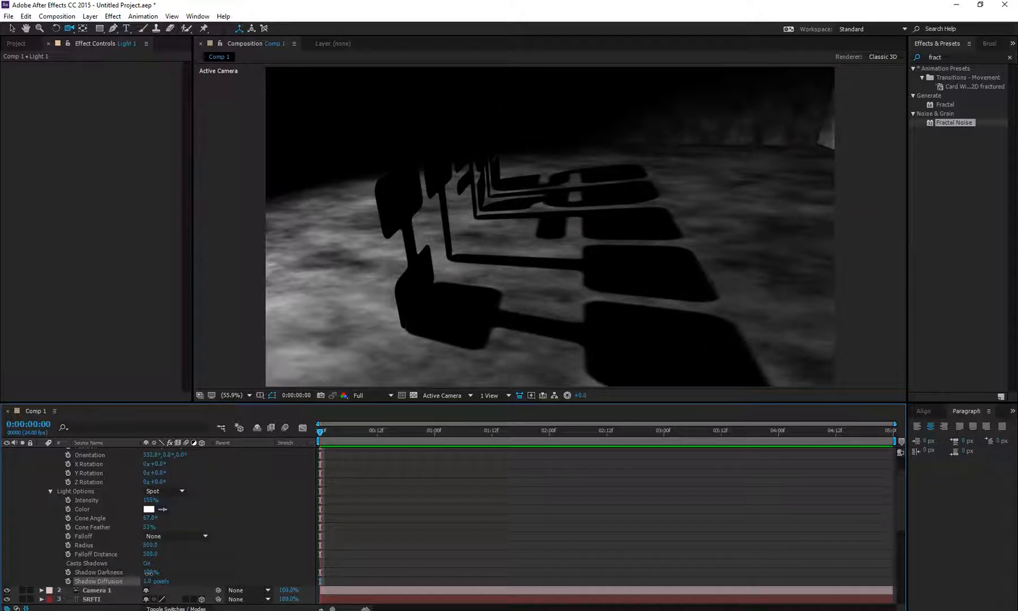
drag(147, 582, 530, 303)
drag(487, 246, 567, 213)
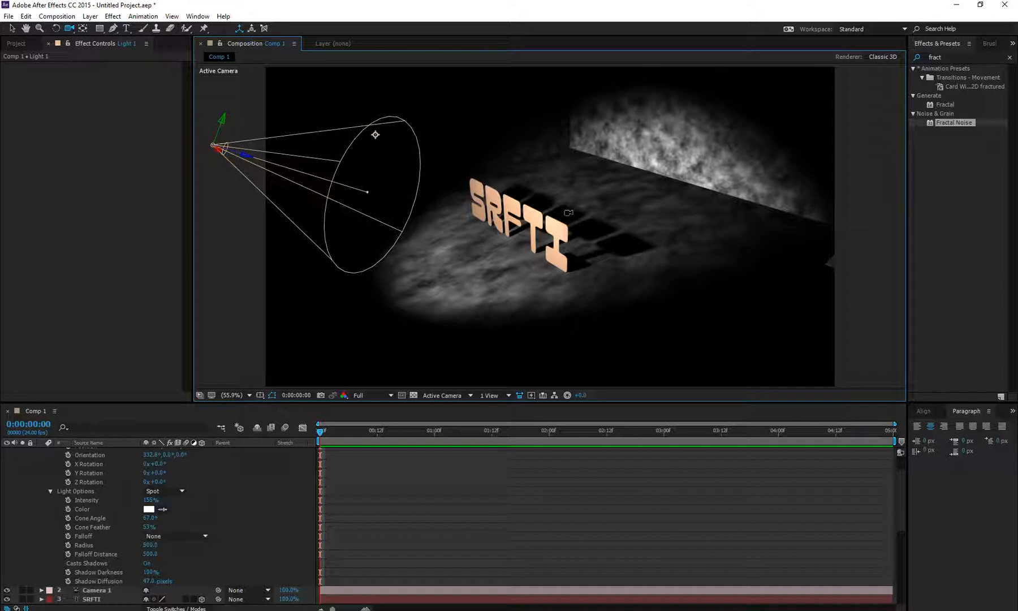
- Review the available light types in Light 1's settings dialog and close it without changing anything
scroll(189, 502, up, 2)
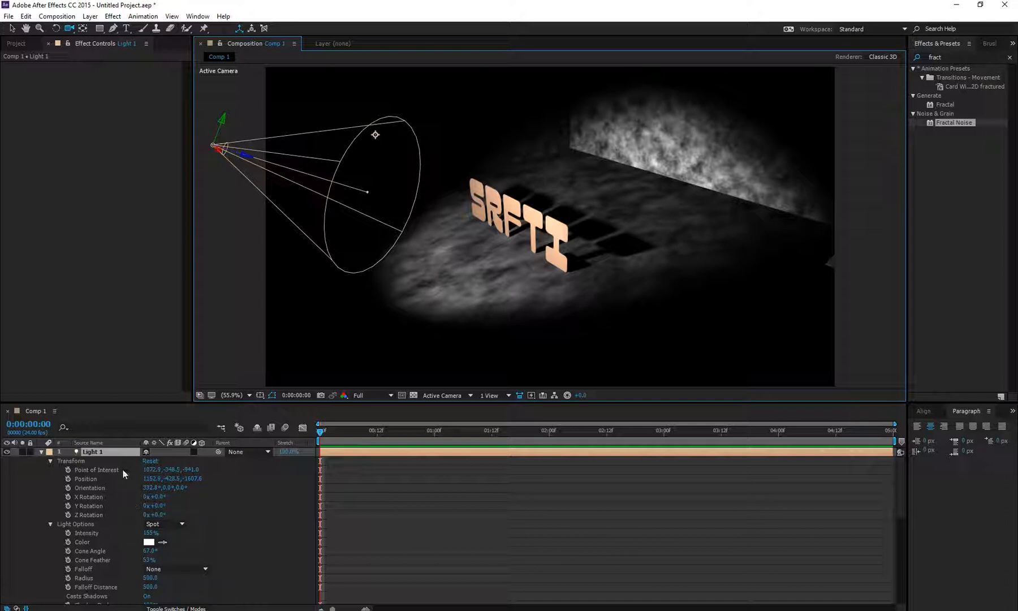
double_click(117, 451)
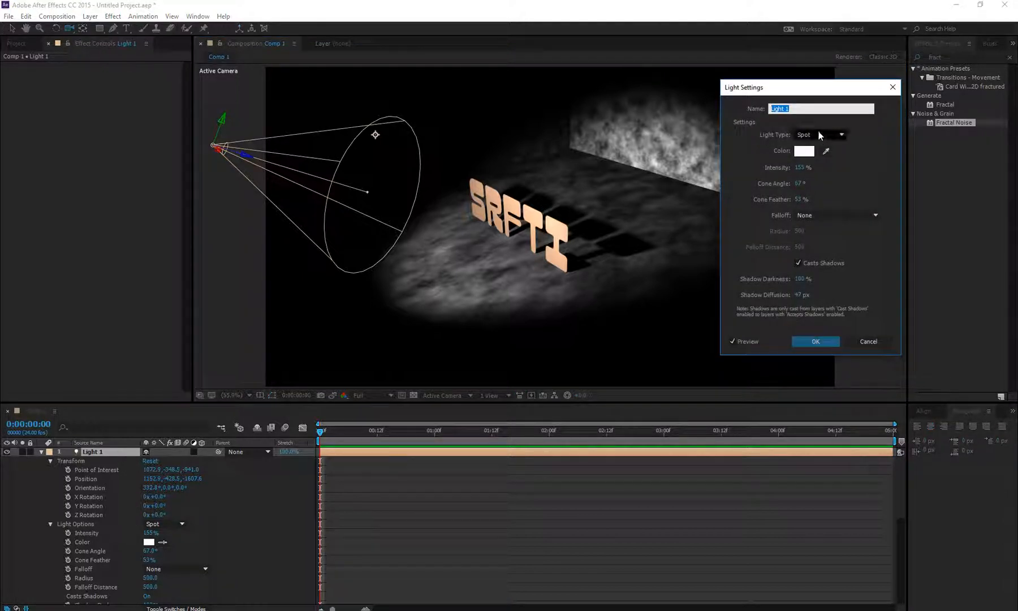
click(820, 135)
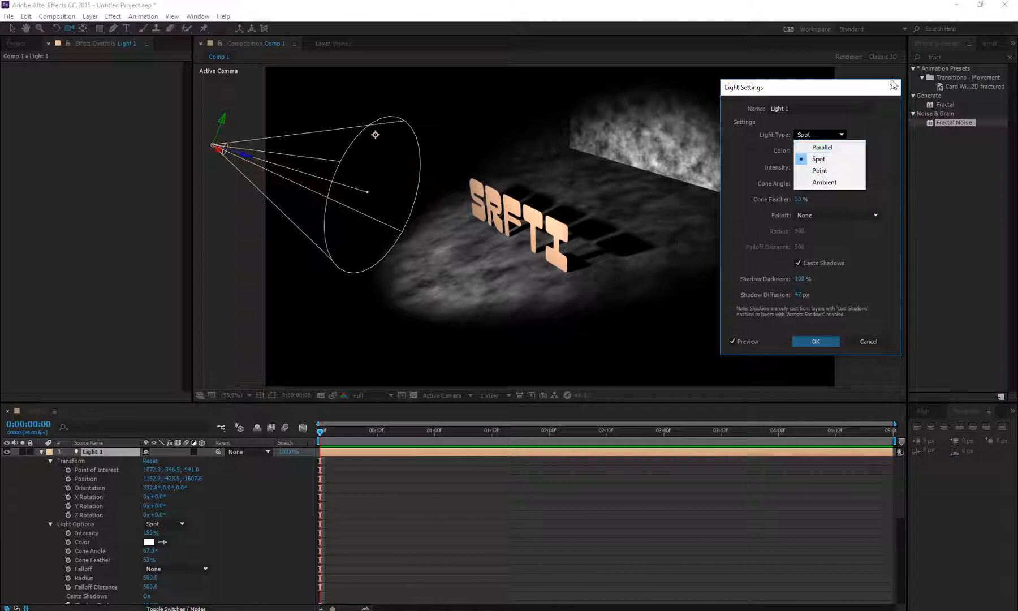
click(893, 85)
click(893, 86)
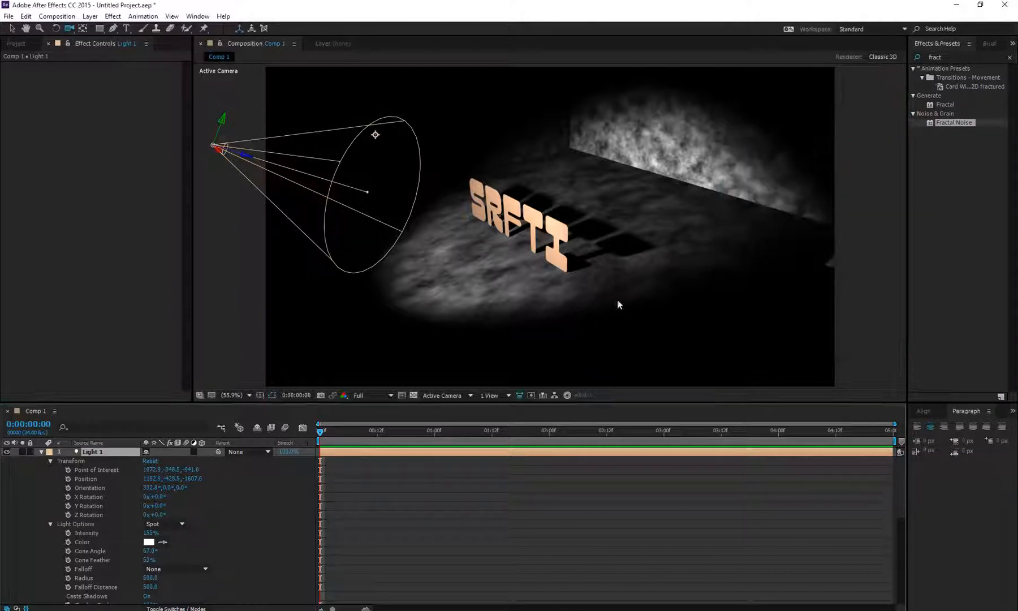
double_click(123, 452)
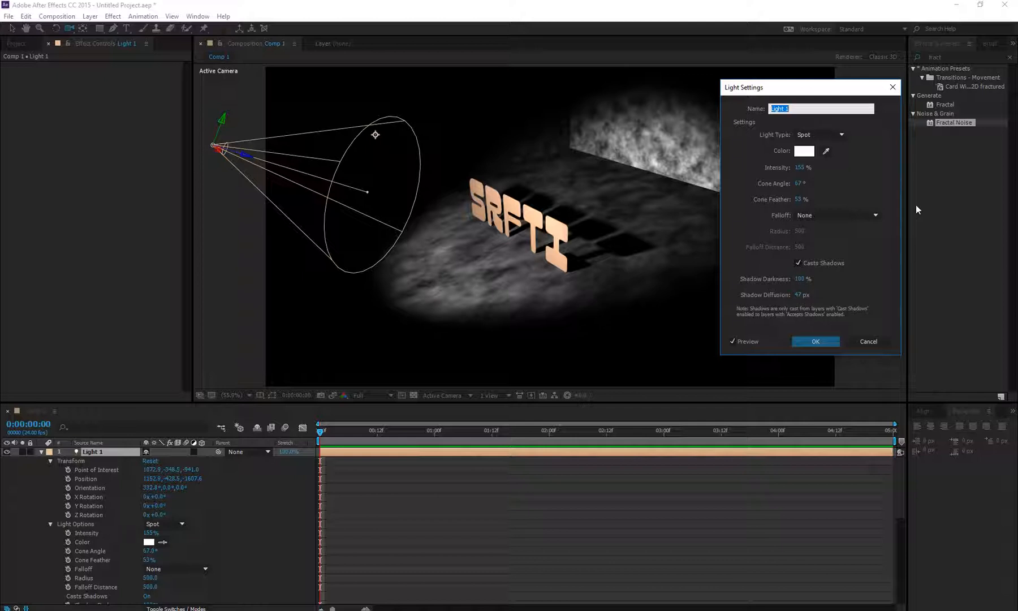
click(893, 87)
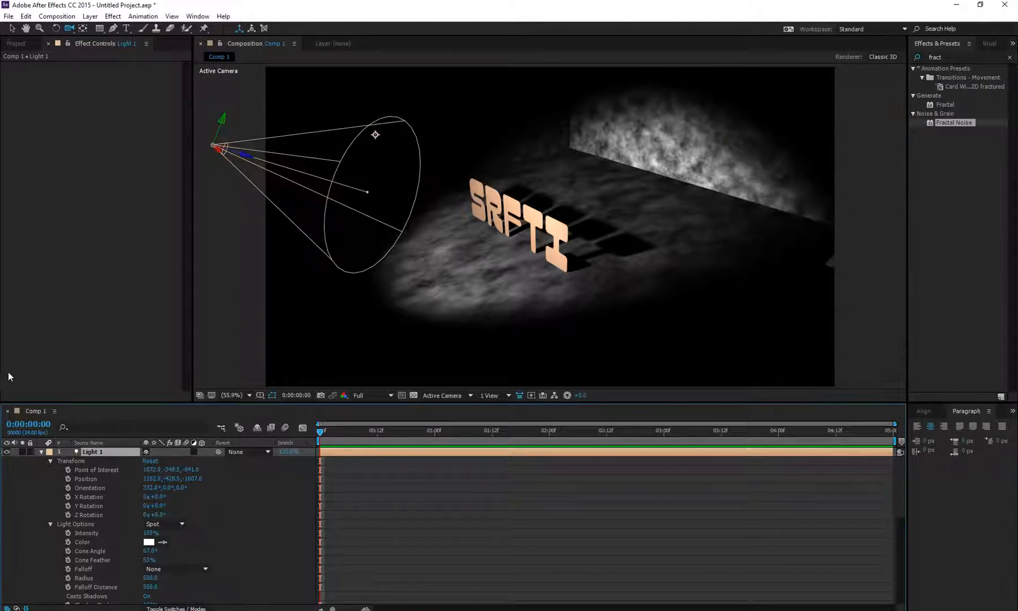
- Switch Light 1's type to Parallel, try shifting its point of interest, and undo the shift
click(160, 525)
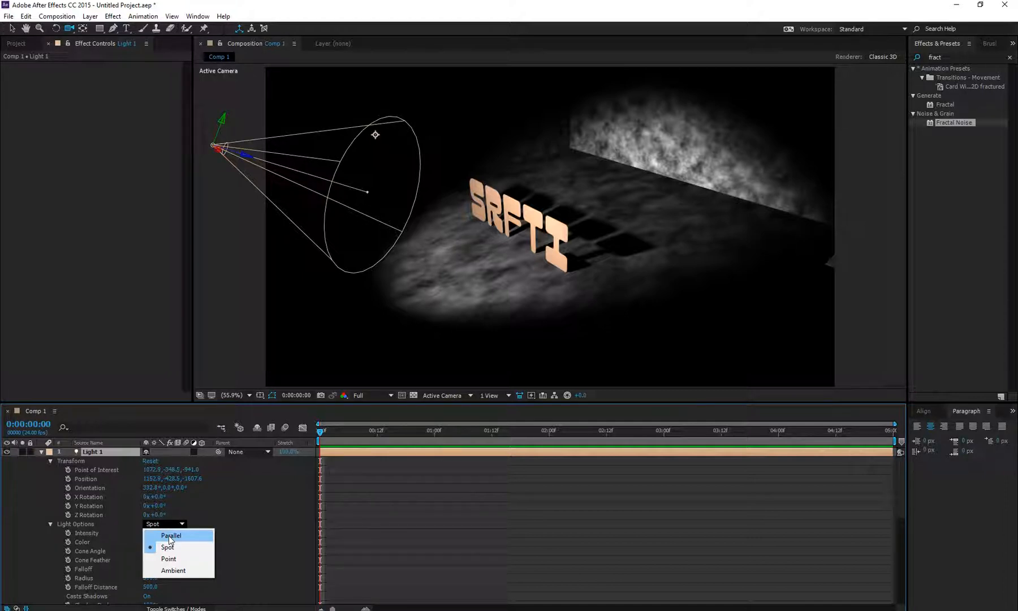
click(170, 536)
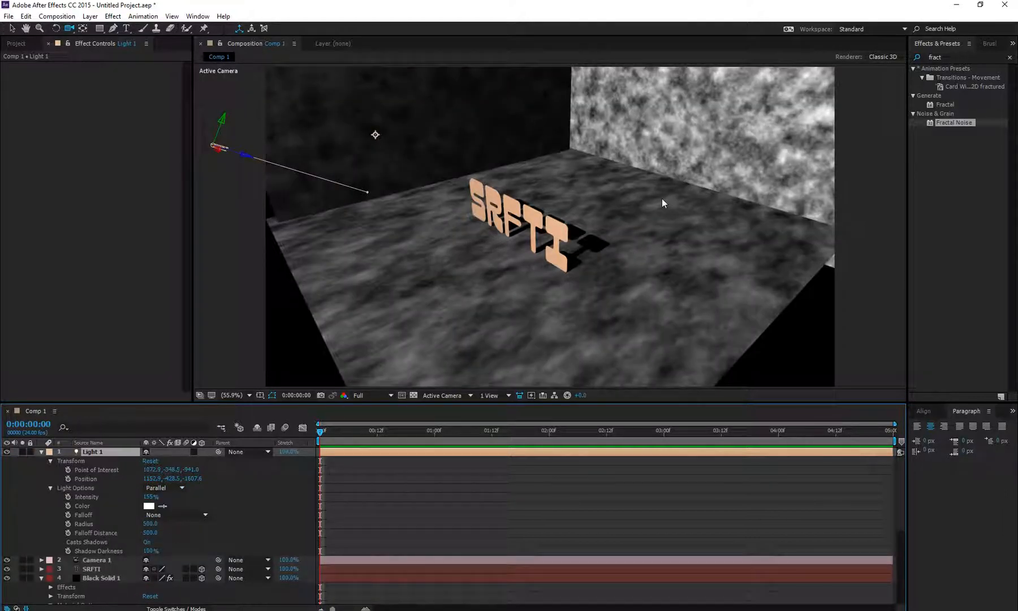
drag(620, 249, 564, 201)
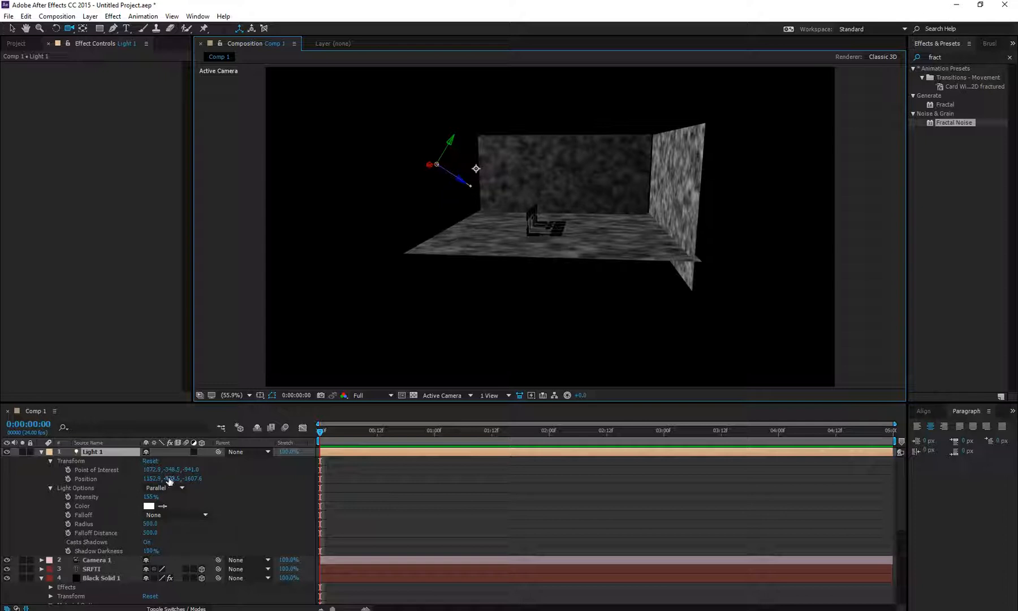
drag(173, 474, 368, 497)
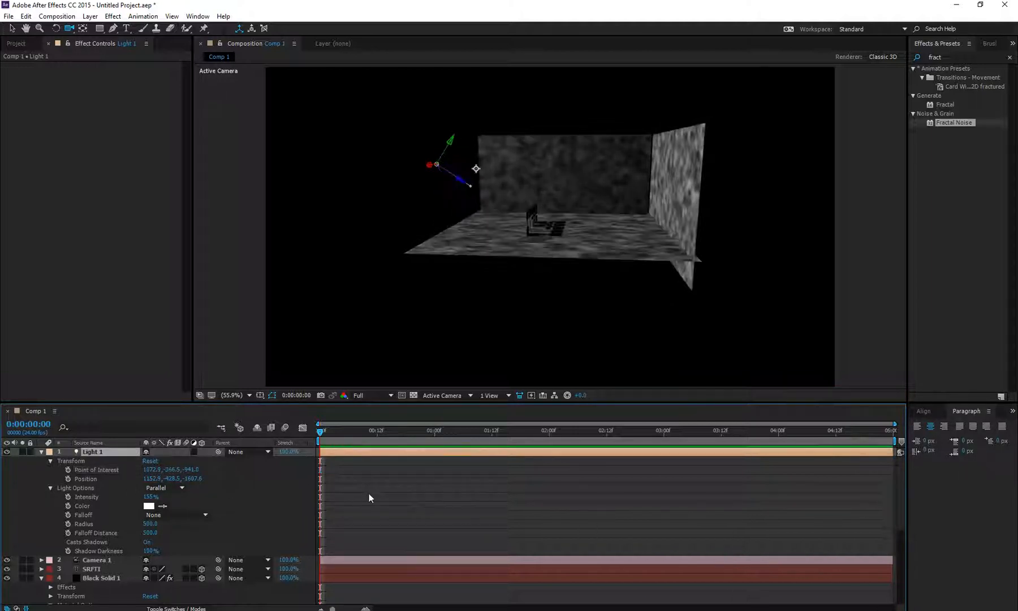
key(ctrl+z)
drag(518, 224, 565, 227)
- Change Light 1's type to Point and move it close to the front of the SRFTI text
click(182, 488)
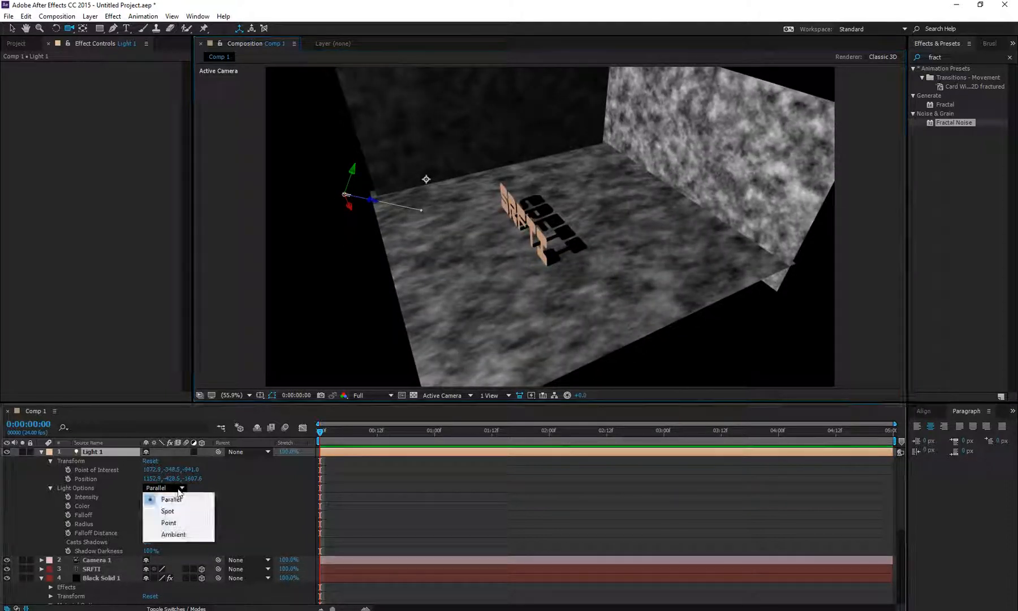
click(180, 519)
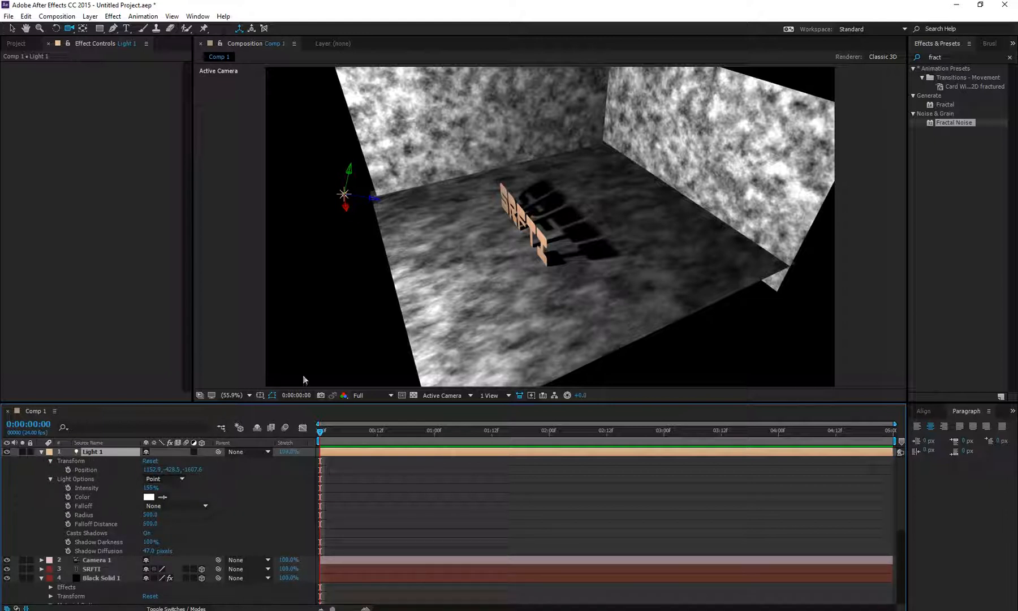
key(w)
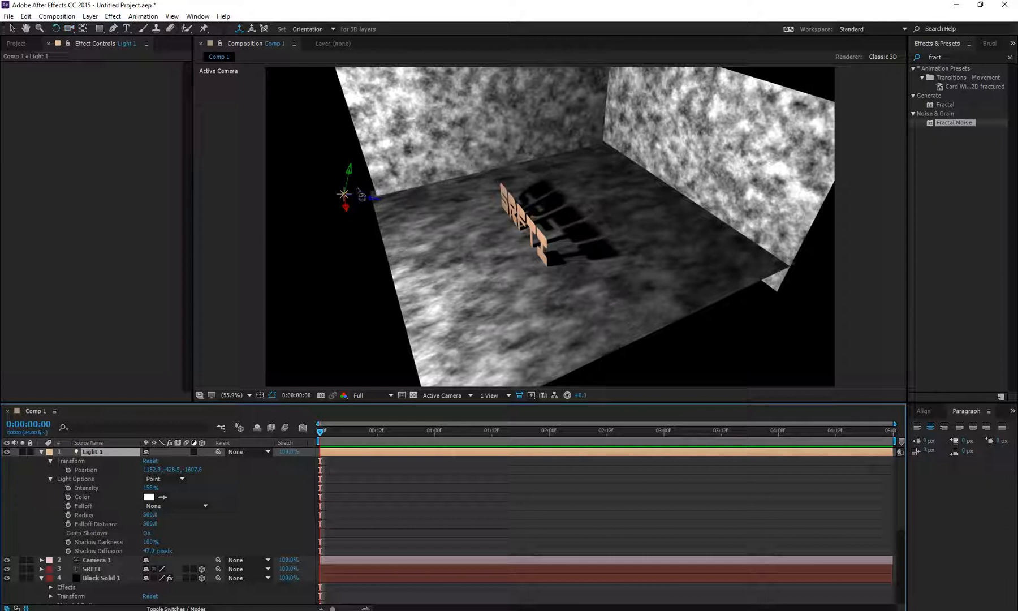
key(v)
drag(371, 205, 580, 249)
key(c)
key(v)
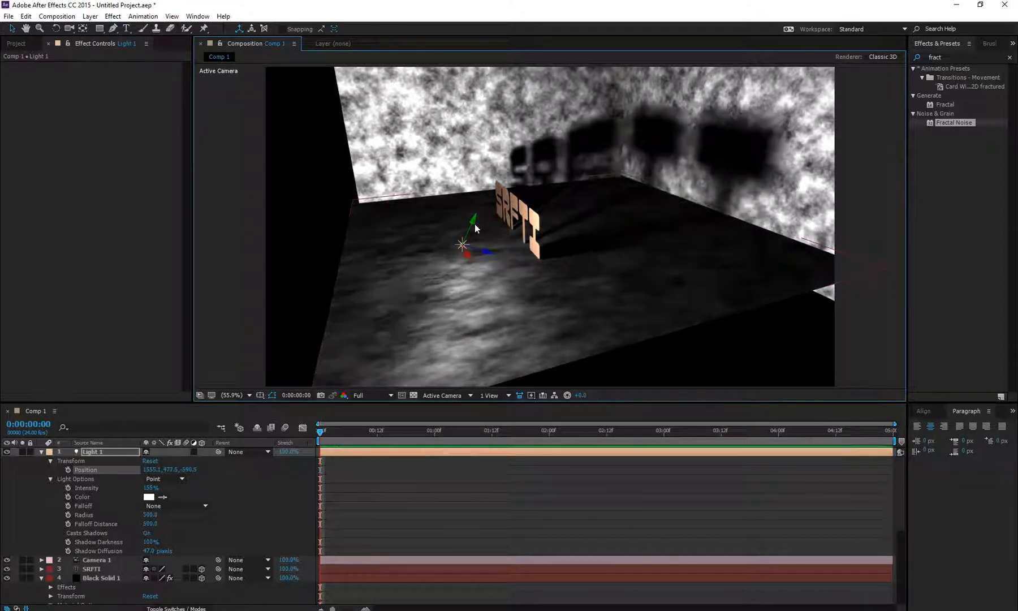
- Raise the point light above the floor and pull it back from the text to about 1555, 176, -708
drag(474, 216, 476, 181)
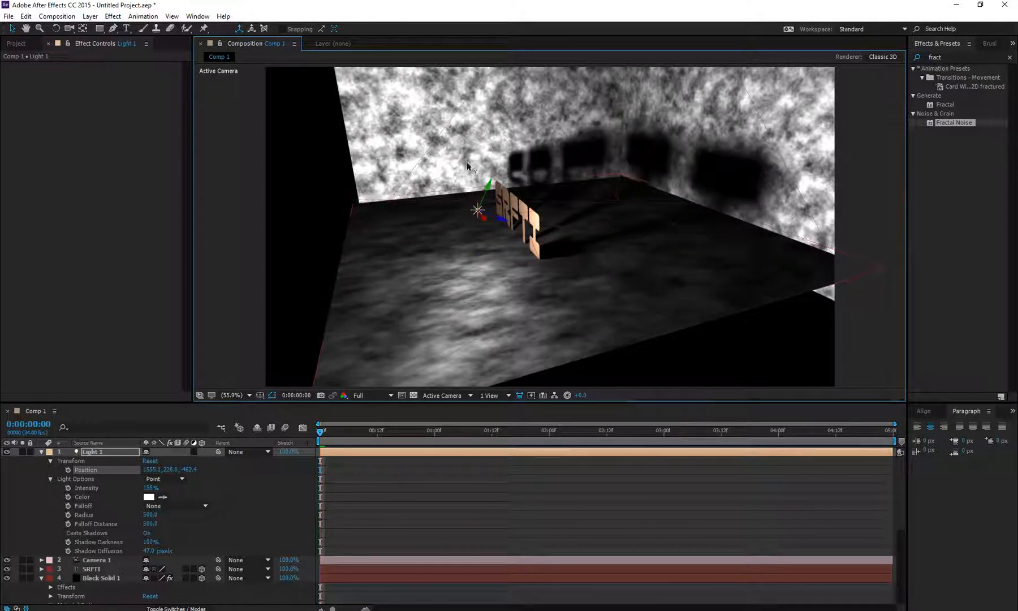
drag(499, 220, 427, 228)
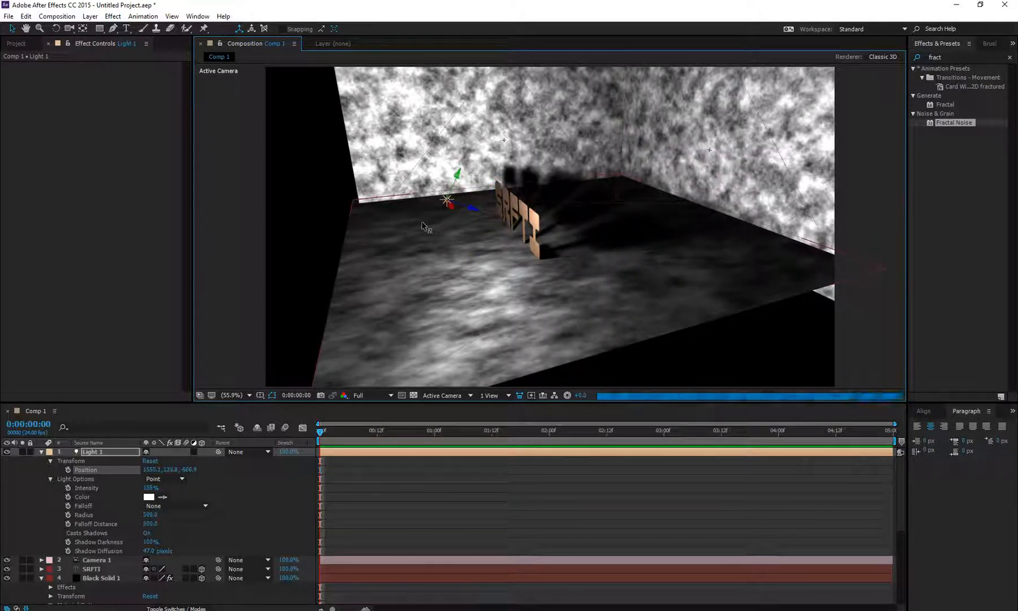
drag(455, 177, 452, 186)
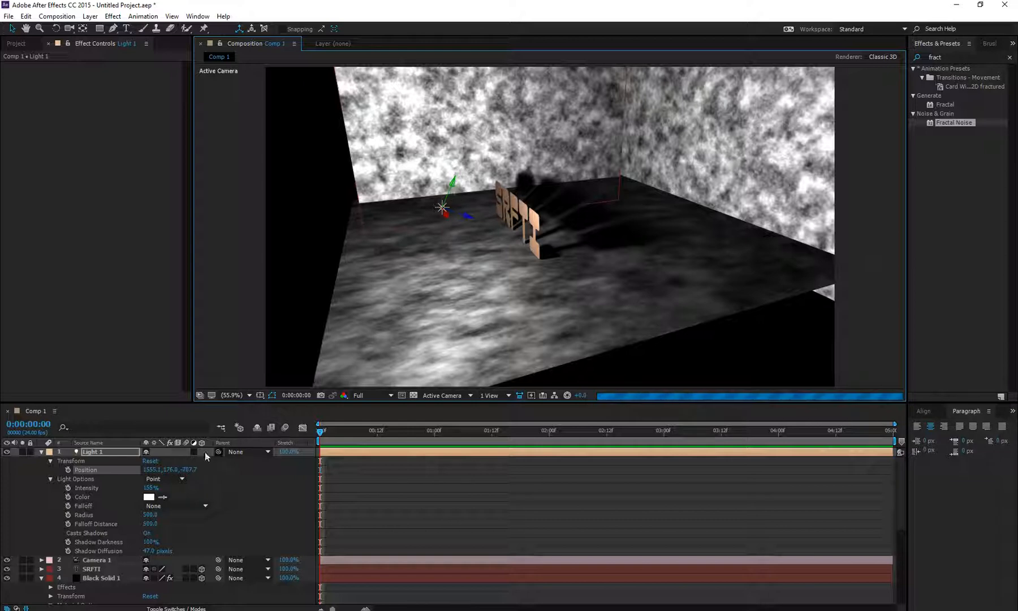
- Set the point light's intensity to 157%, try a smaller radius, and undo the radius change
drag(152, 488, 132, 536)
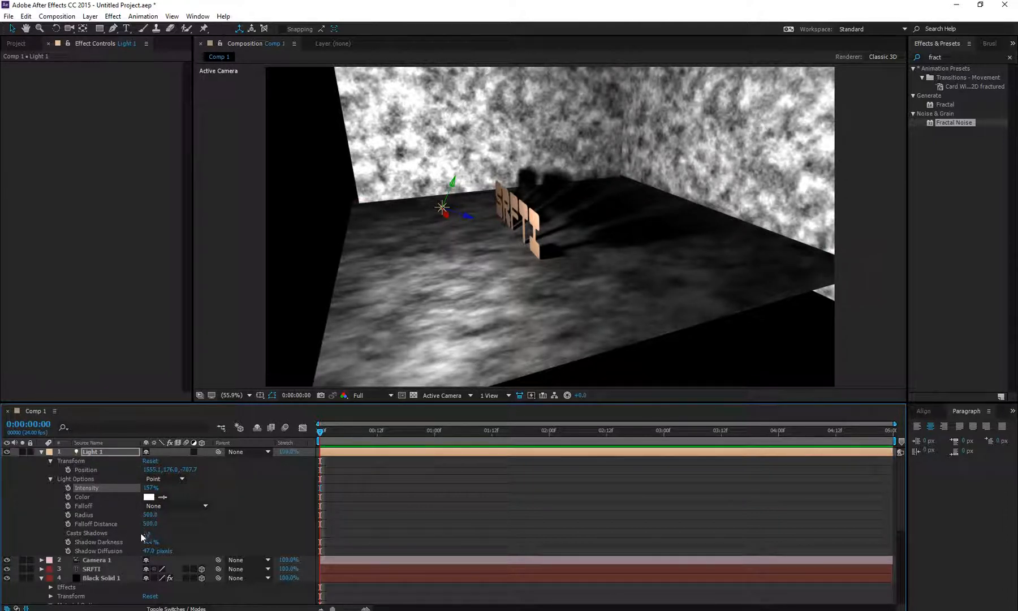
drag(151, 518, 126, 527)
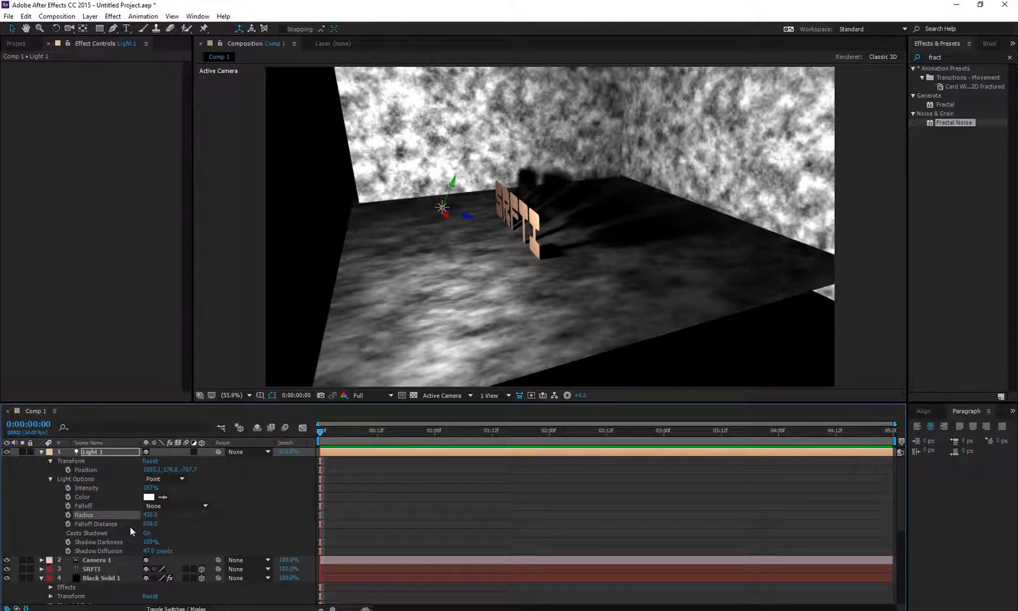
key(ctrl+z)
- Set the point light's falloff to Smooth, try moving the light toward the text, and undo the move
click(167, 506)
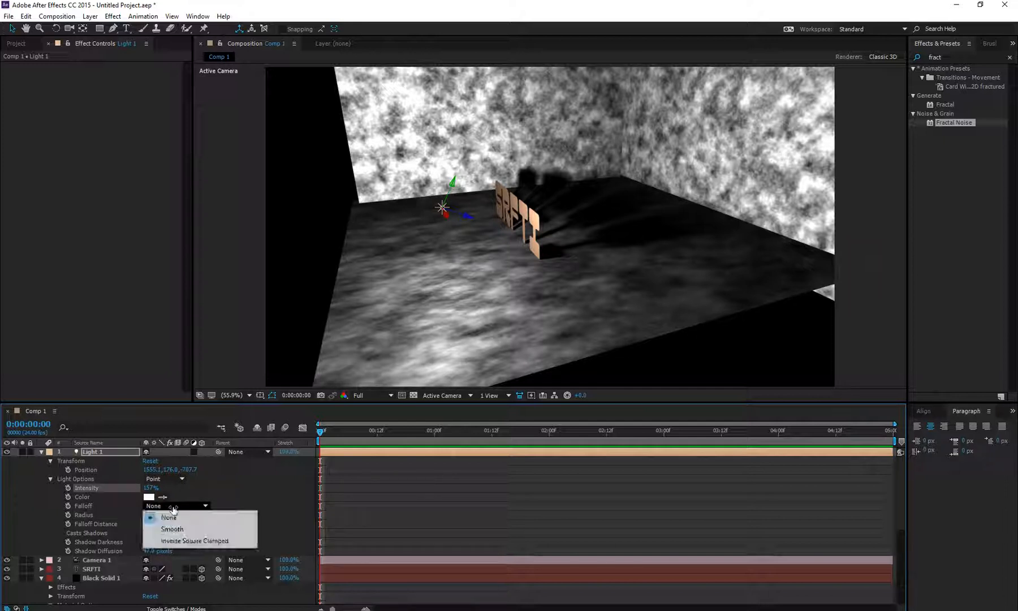
click(170, 529)
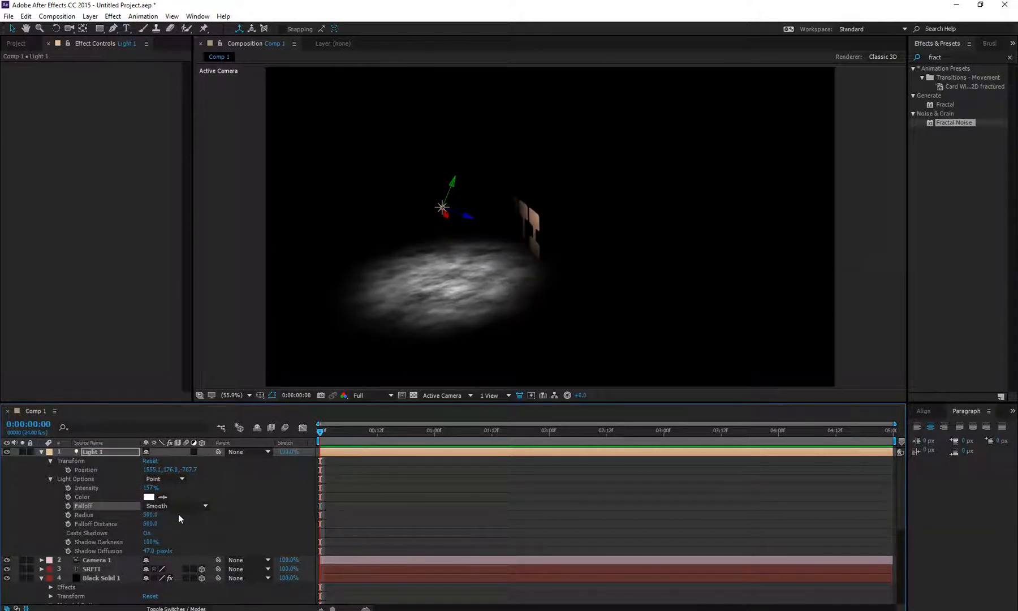
drag(463, 216, 593, 239)
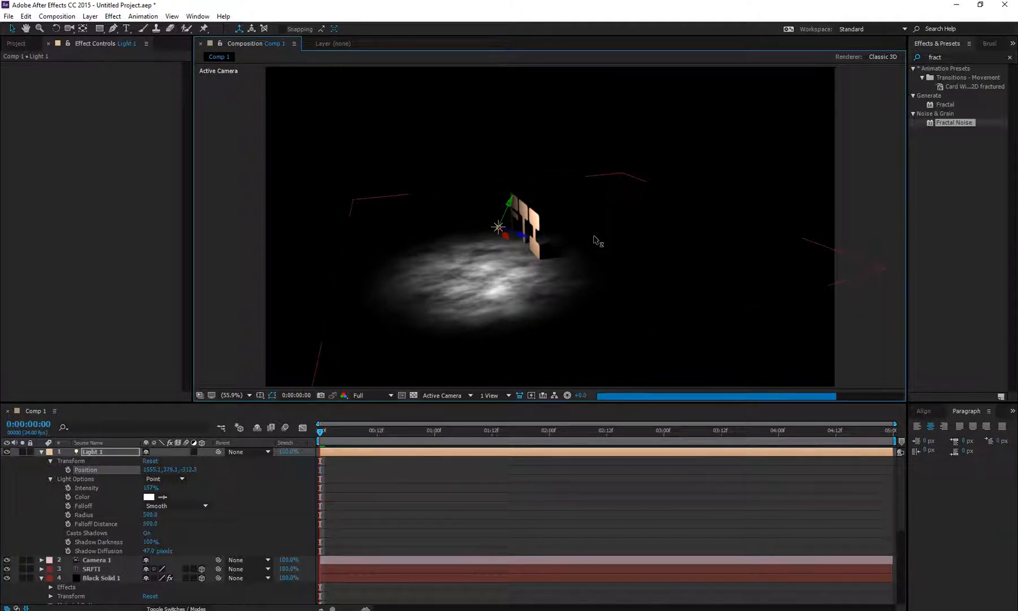
key(ctrl+z)
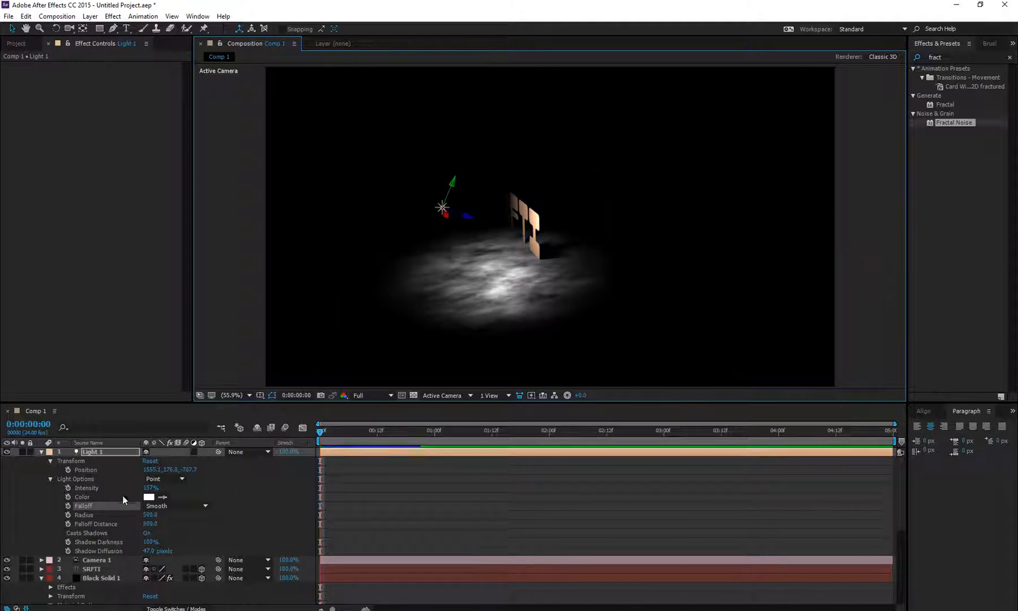
- Set the point light's falloff to Inverse Square Clamped and move the light up to the SRFTI text
click(181, 503)
click(184, 506)
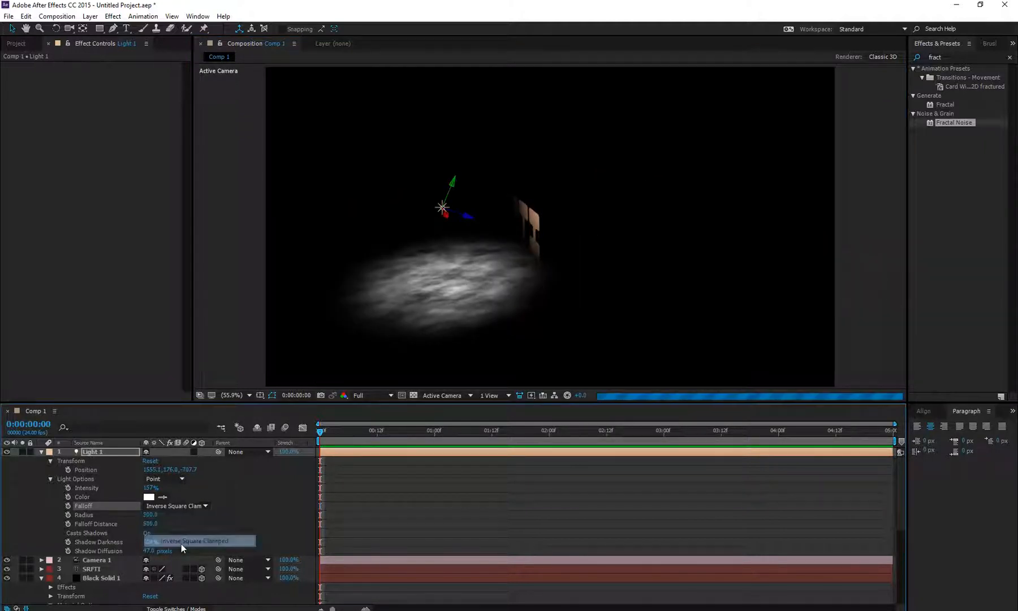
click(181, 543)
drag(469, 217, 691, 259)
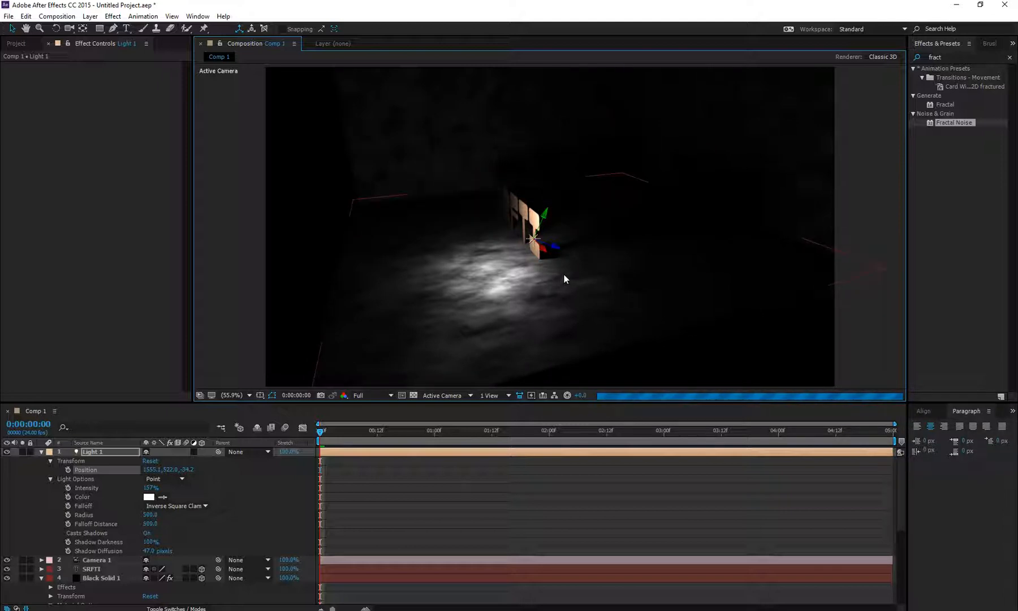
key(c)
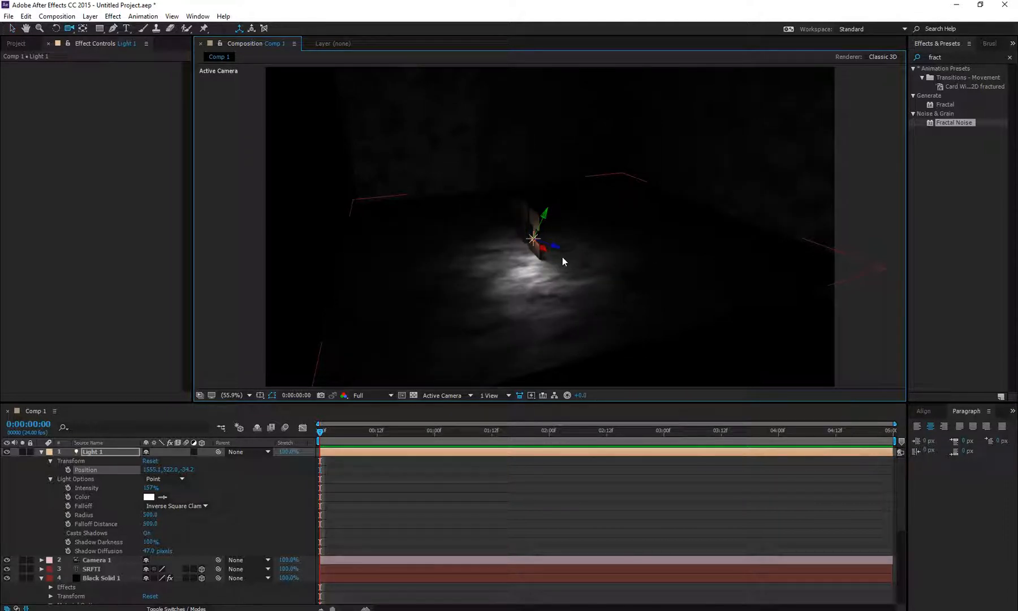
drag(562, 256, 519, 261)
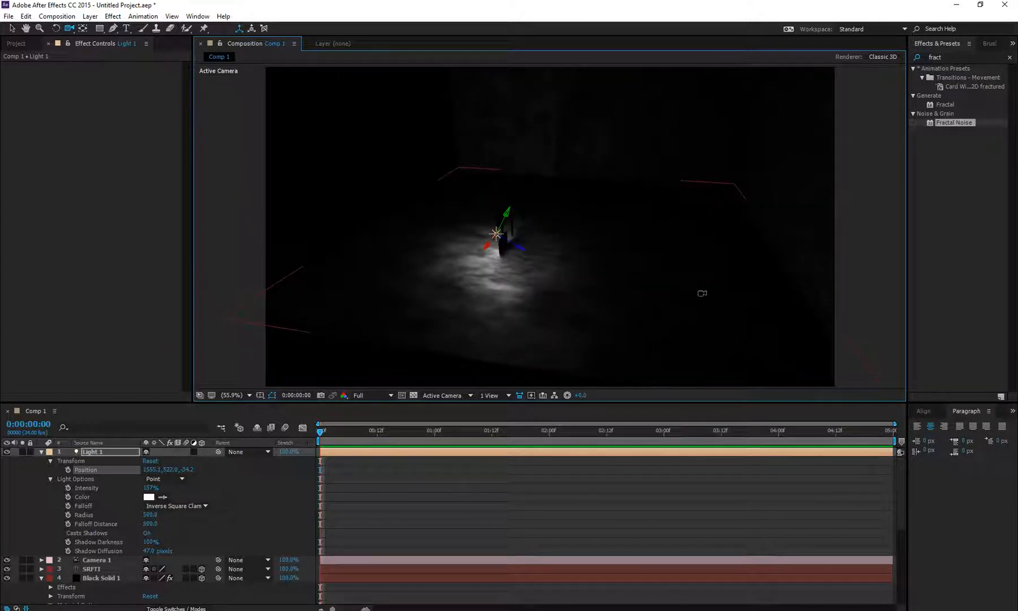
drag(702, 293, 587, 297)
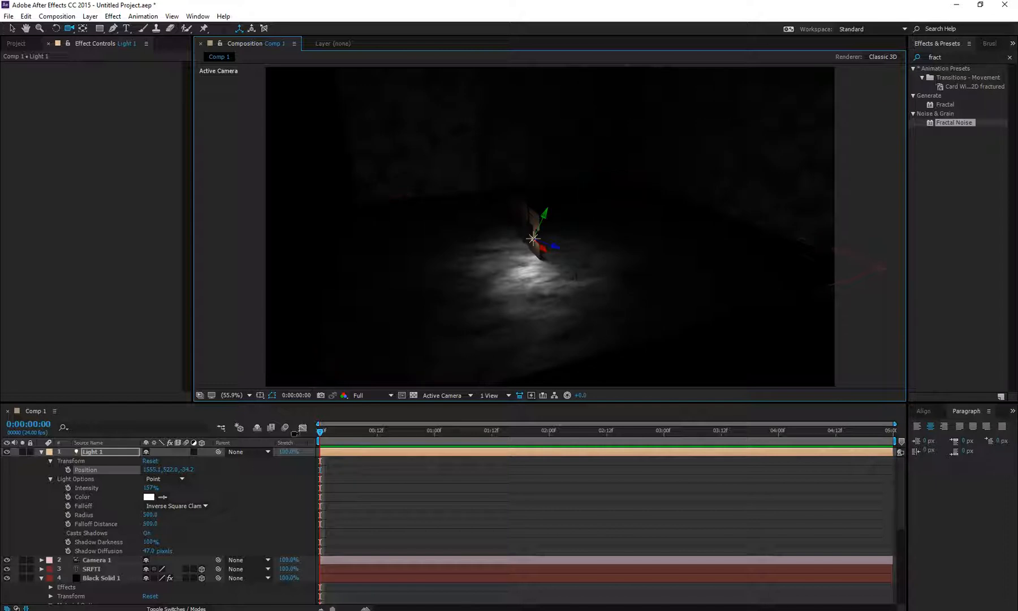
- Set the point light's falloff back to None and move the light away from the text again
click(205, 505)
click(168, 515)
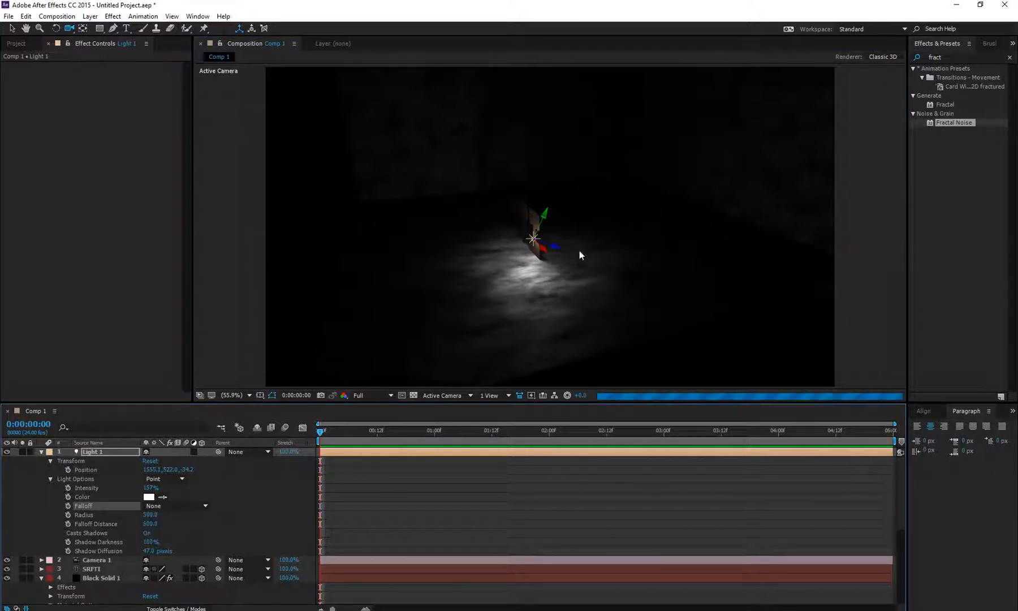
key(v)
drag(557, 252, 431, 231)
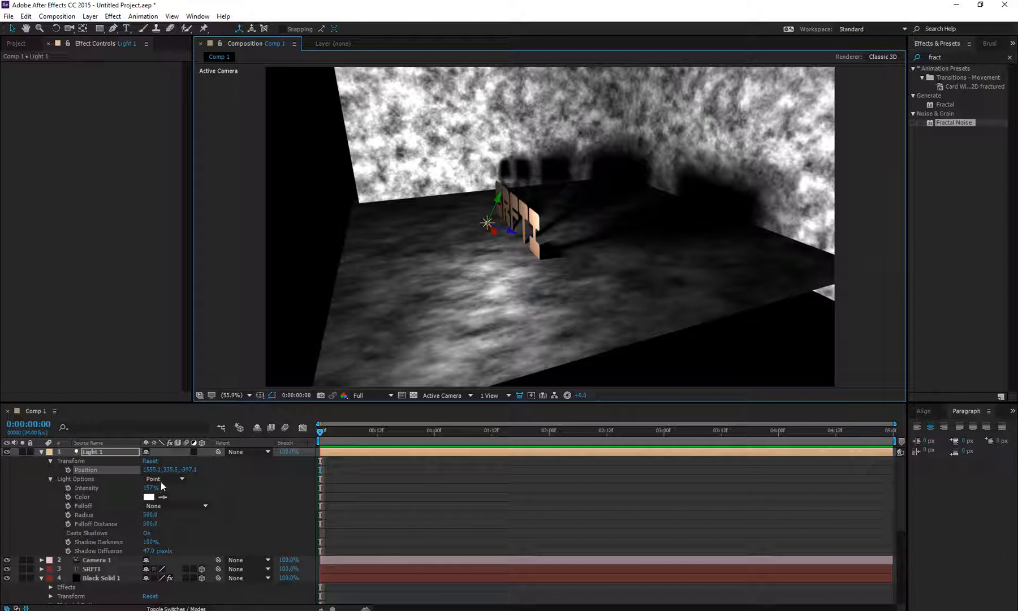
- Delete the Light 1 layer from the composition
click(106, 451)
key(Delete)
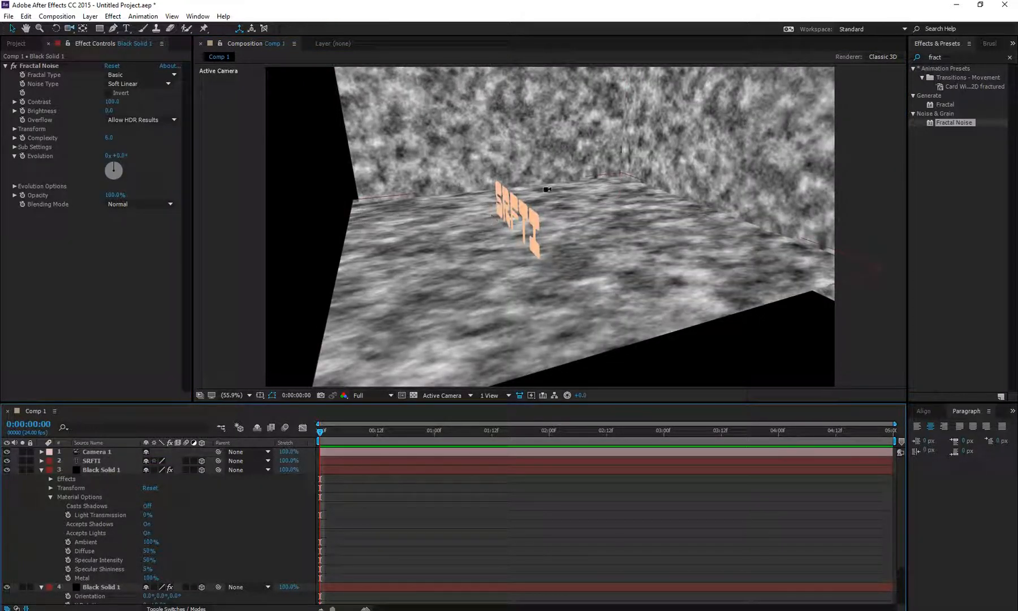
key(c)
drag(495, 207, 522, 317)
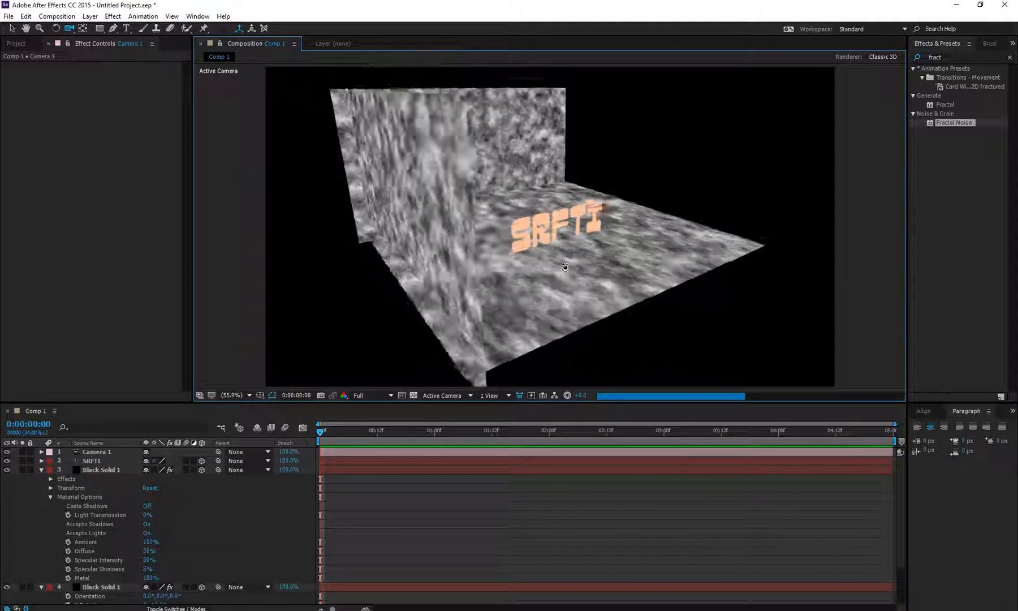
- Collapse the properties of the two upper Black Solid 1 wall layers in the timeline
right_click(32, 502)
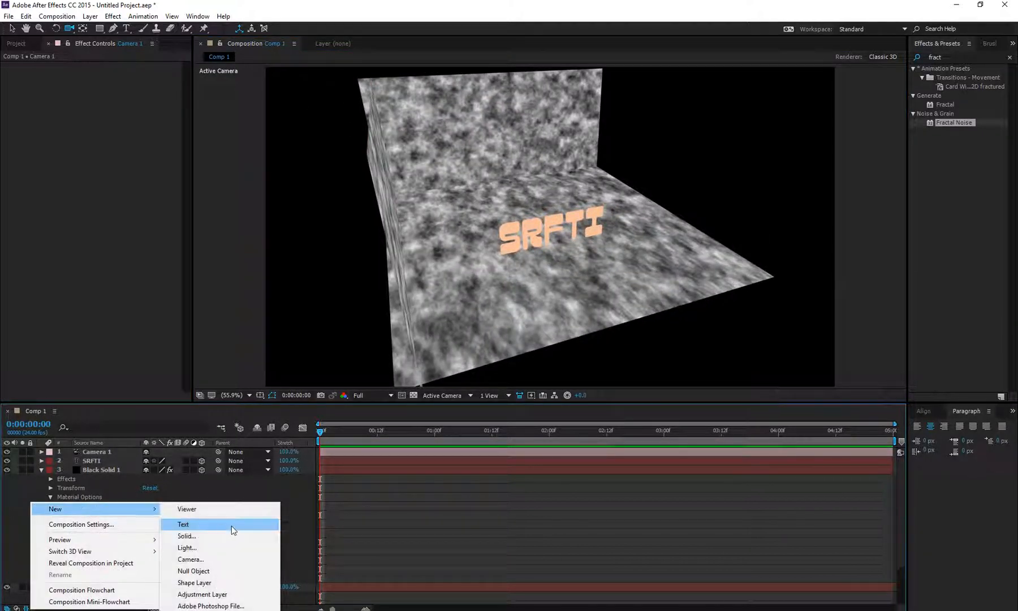
click(23, 493)
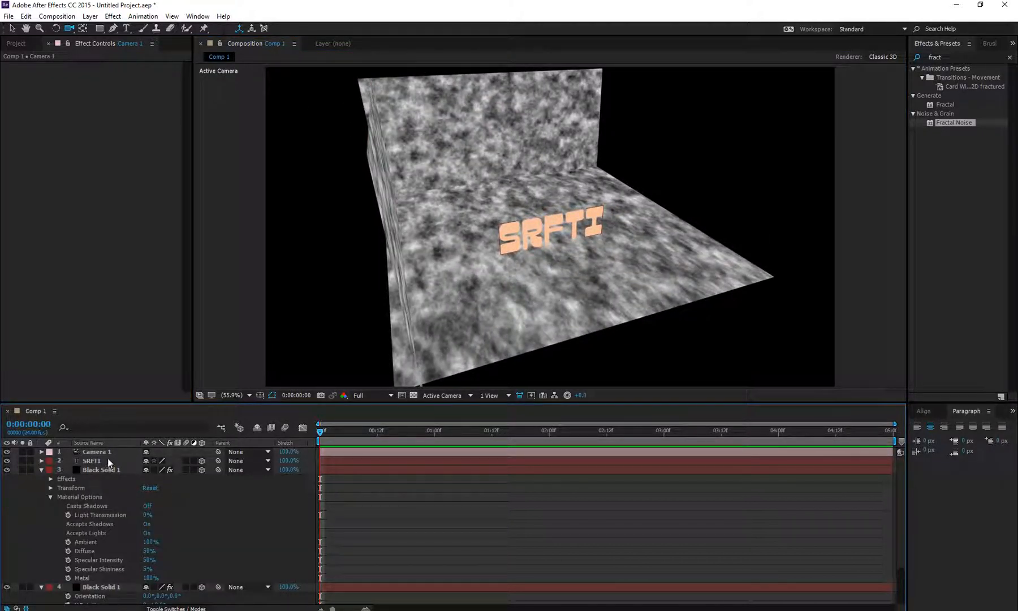
click(40, 470)
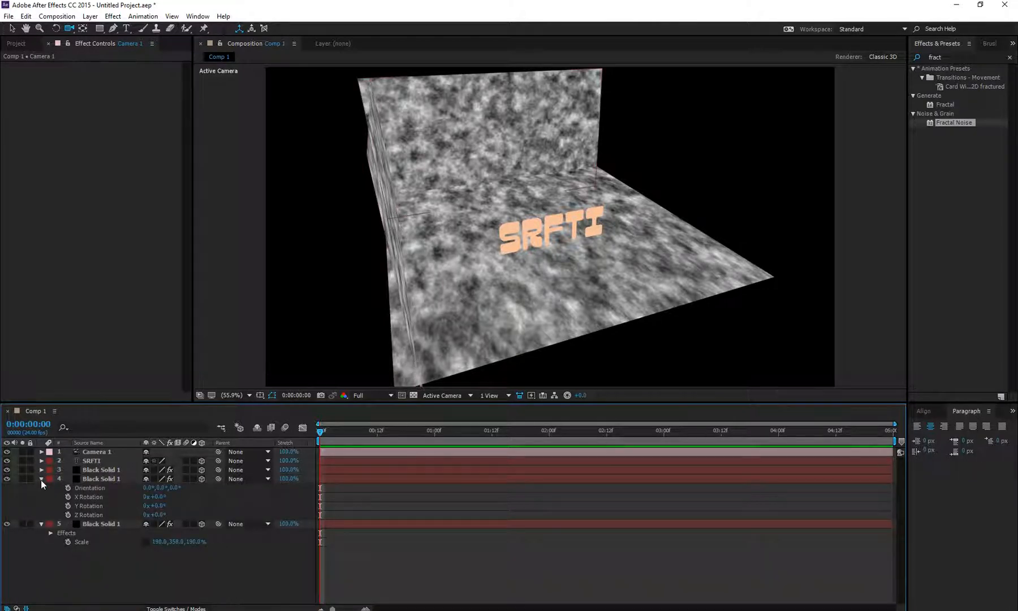
click(40, 480)
- Set the Fractal Noise fractal type of the floor solid (layer 5) to Dynamic
click(105, 470)
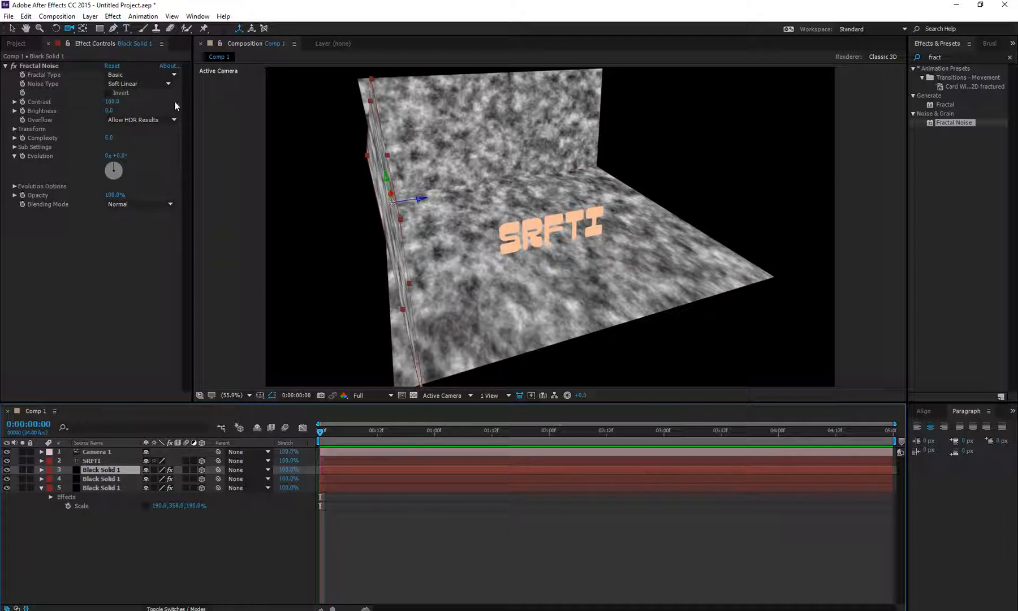
click(113, 486)
click(142, 83)
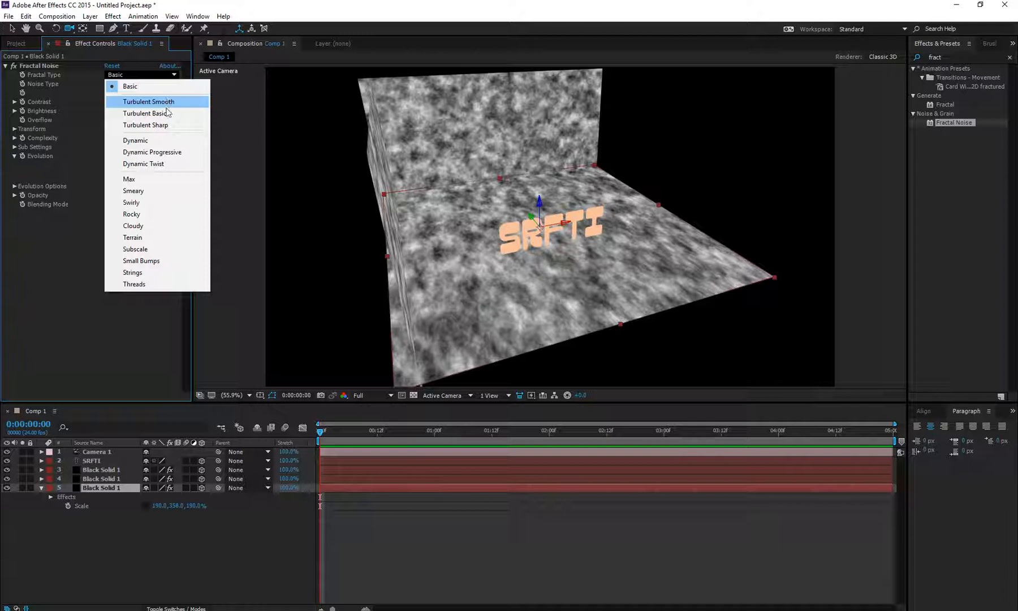
click(174, 151)
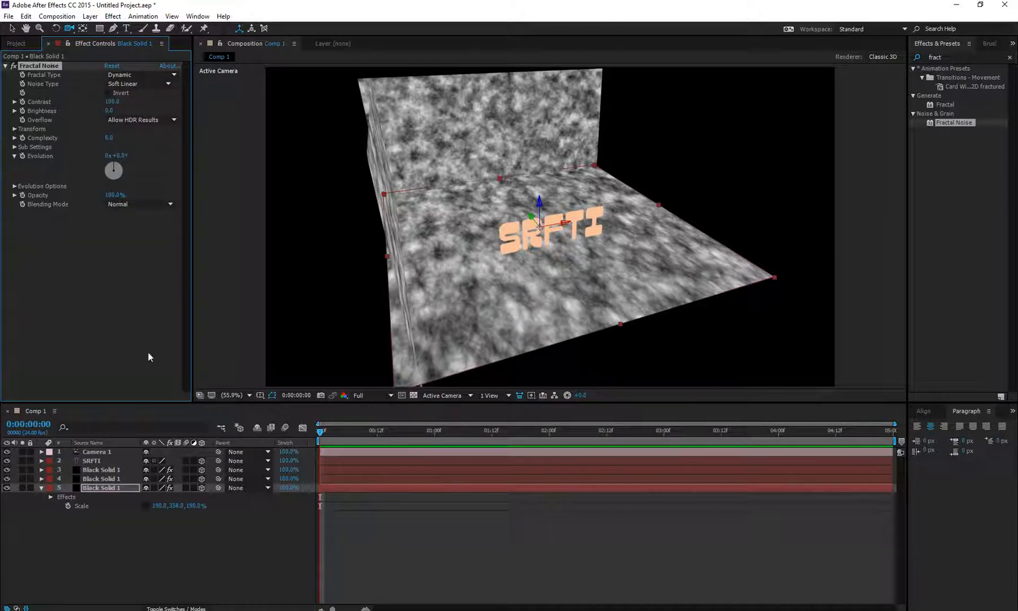
- Set the back wall solid's (layer 4) Fractal Noise fractal type to Turbulent Sharp, comparing it once with Basic
click(116, 478)
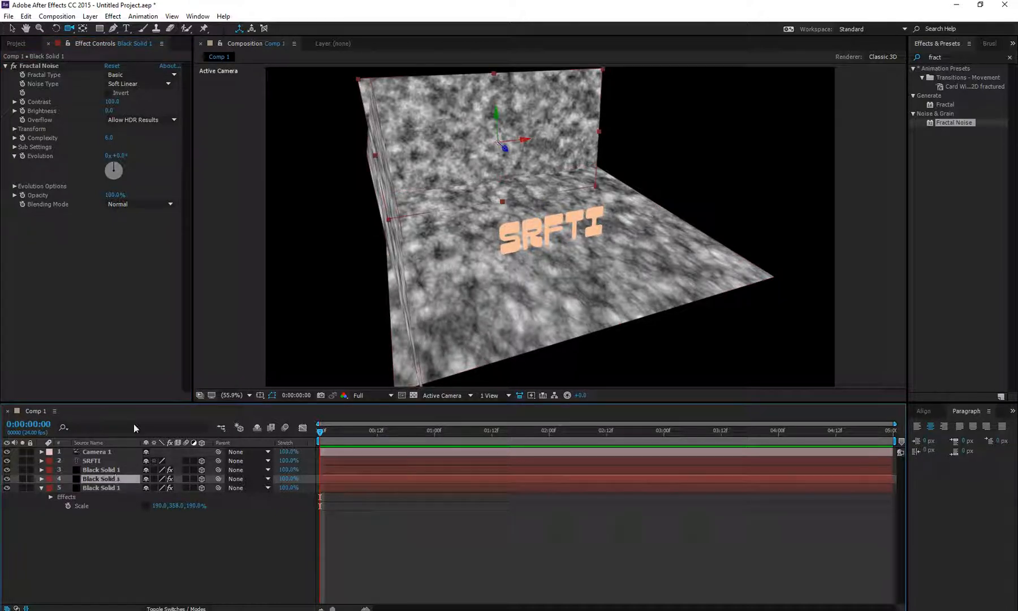
click(121, 75)
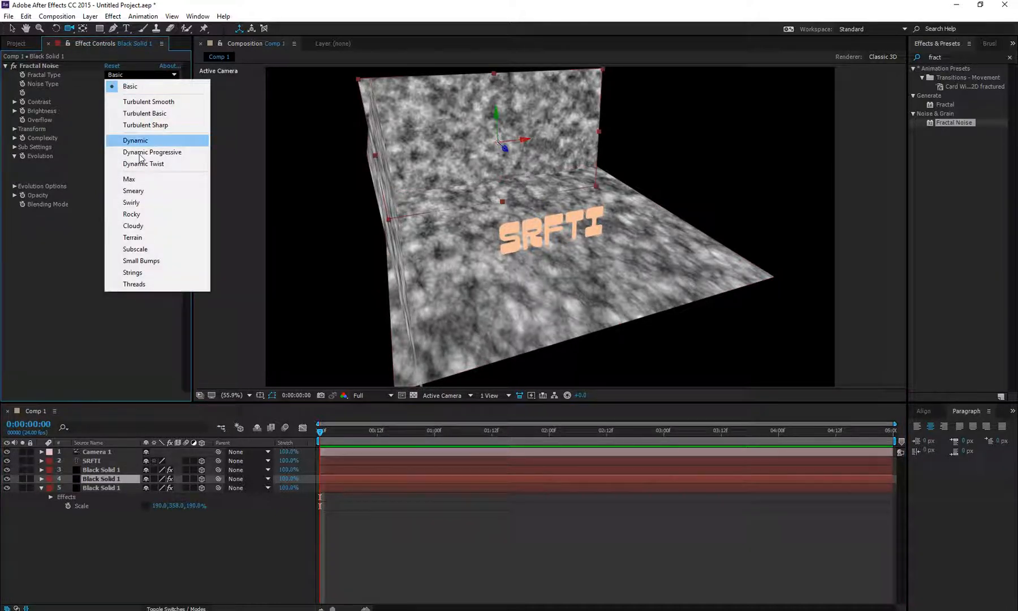
click(148, 125)
key(ctrl+z)
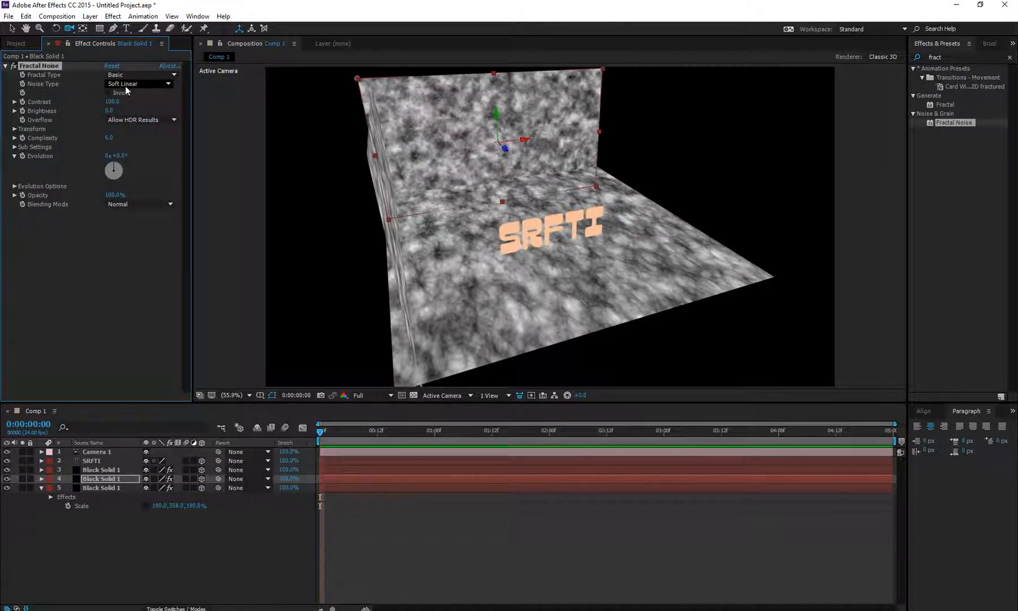
key(ctrl+shift+z)
- Set the side wall solid's (layer 3) Fractal Noise fractal type to Smeary and orbit the camera to face that wall
click(102, 470)
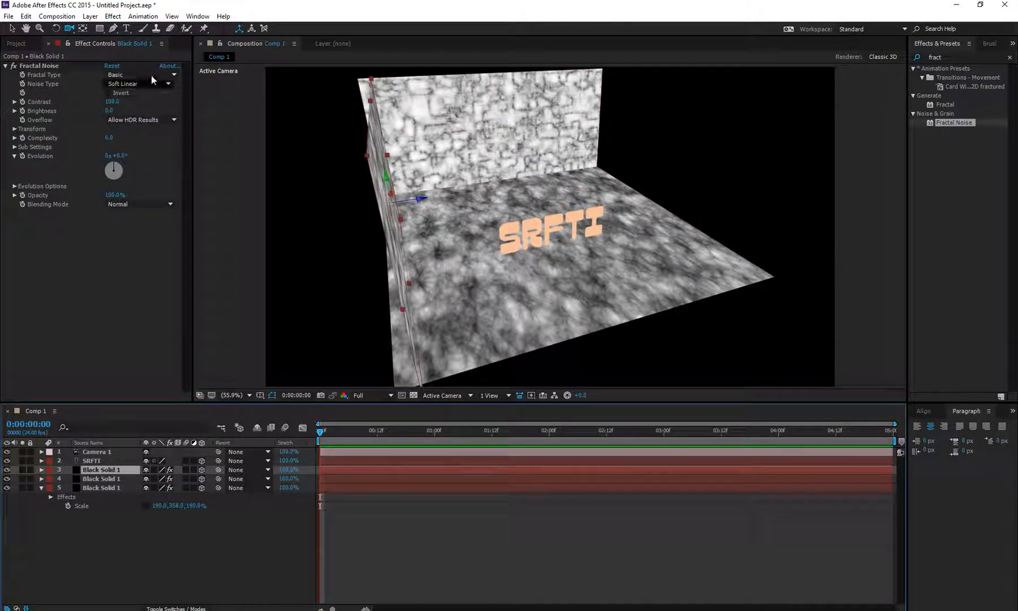
click(138, 76)
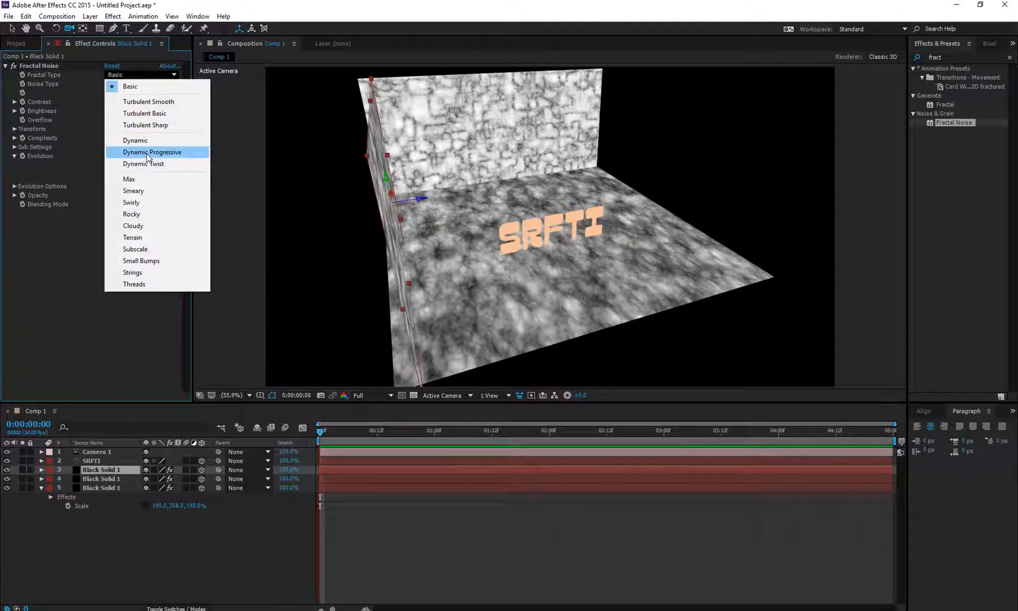
click(144, 191)
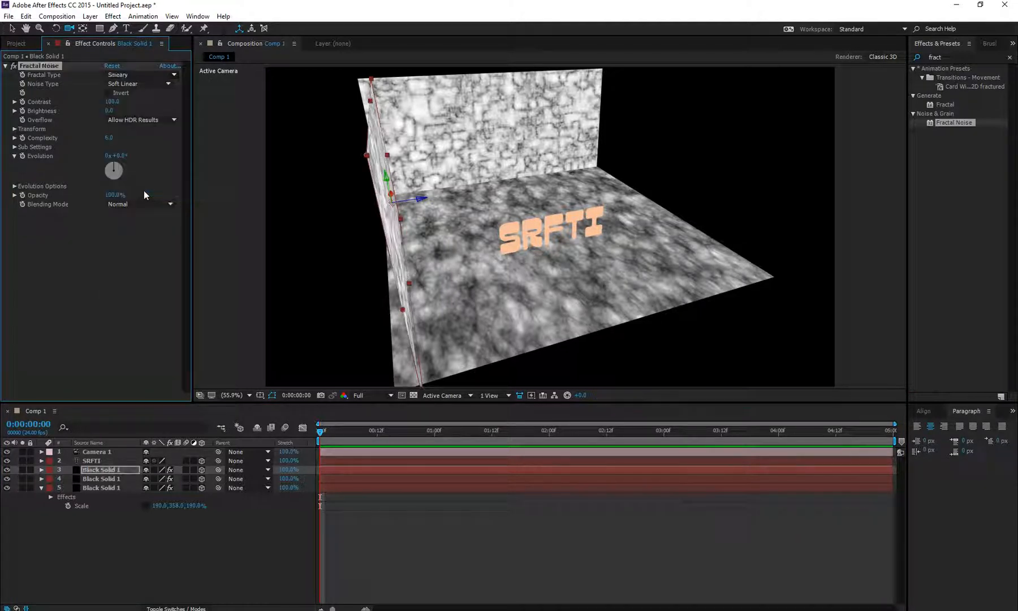
key(c)
drag(515, 229, 418, 240)
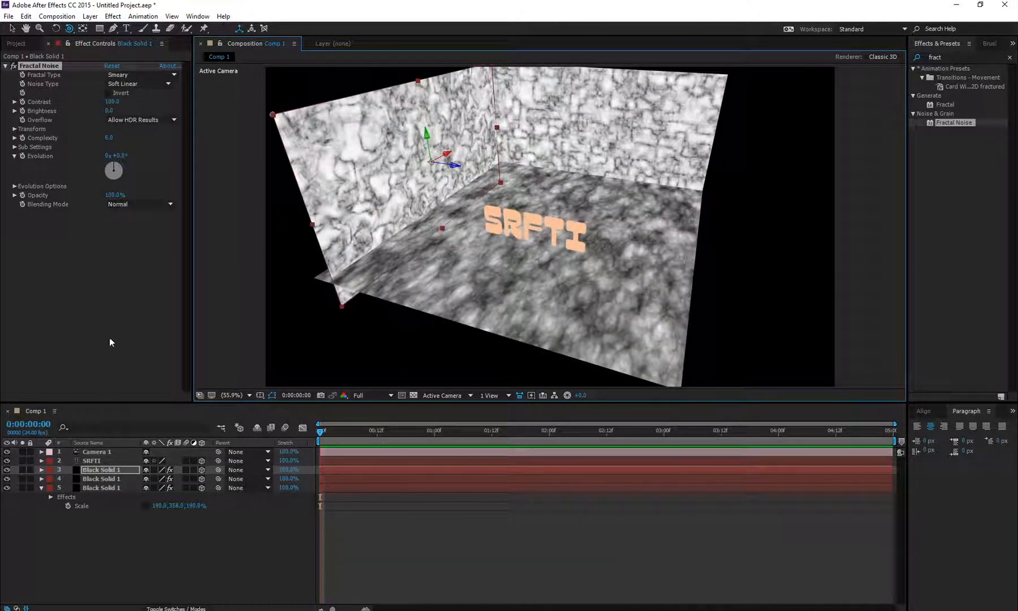
- Keyframe the side wall's Fractal Noise Evolution from 0 at the composition start to 1 revolution at 0:00:04:23 and preview it
click(30, 171)
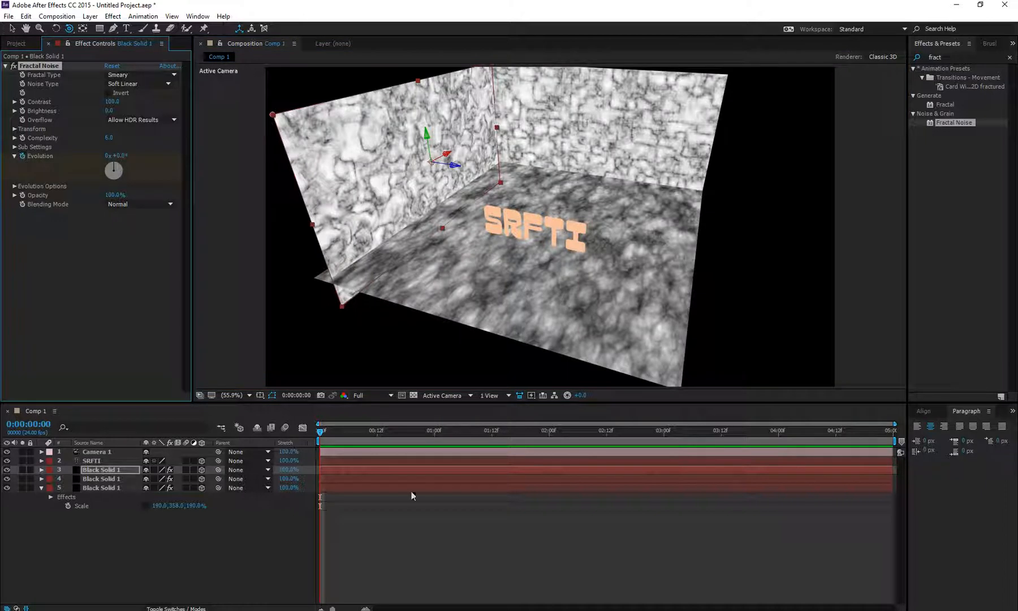
click(888, 431)
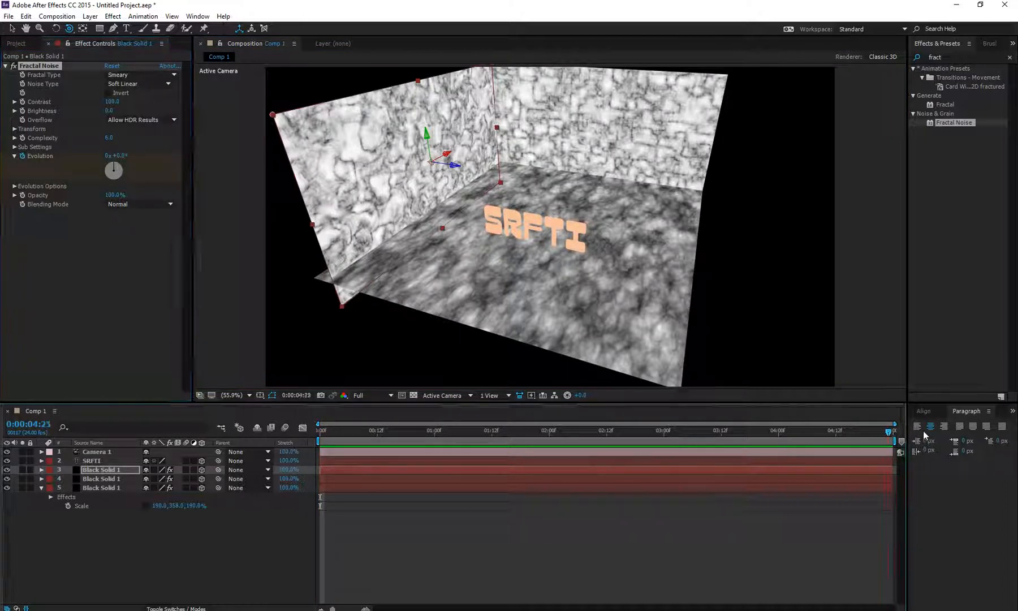
click(107, 156)
text(1)
key(Return)
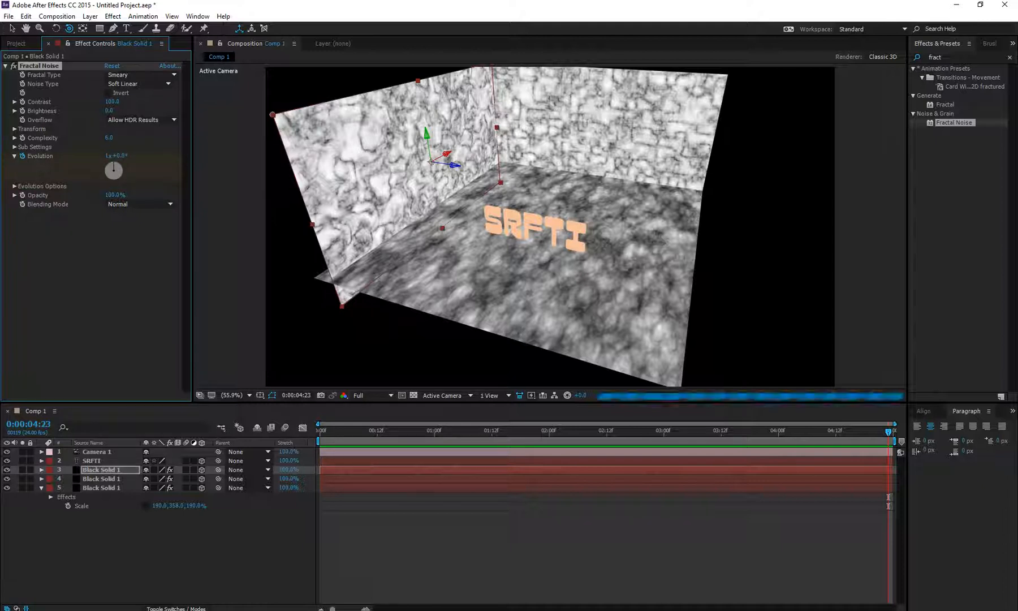
key(space)
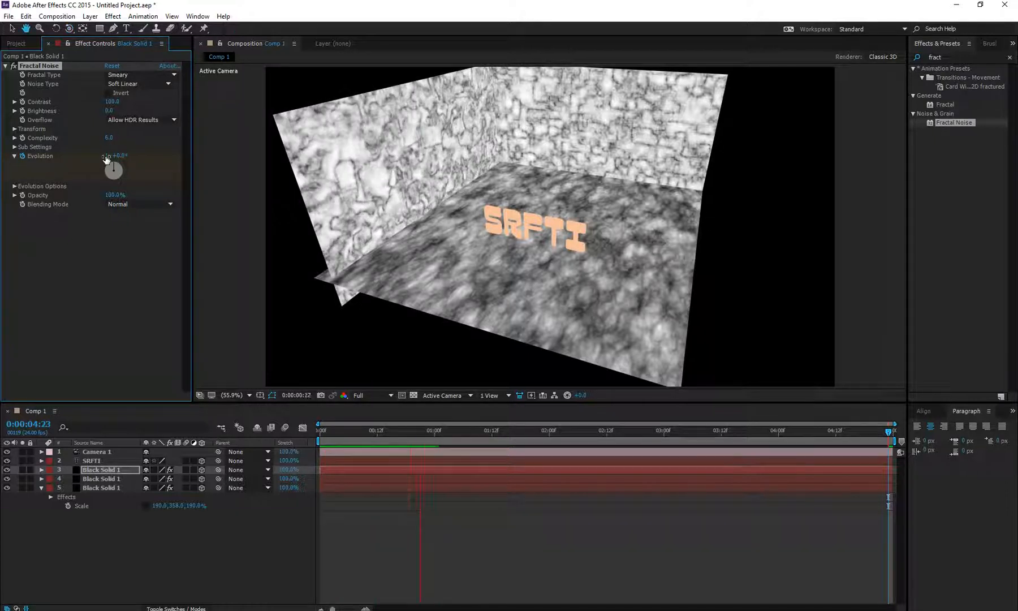
key(space)
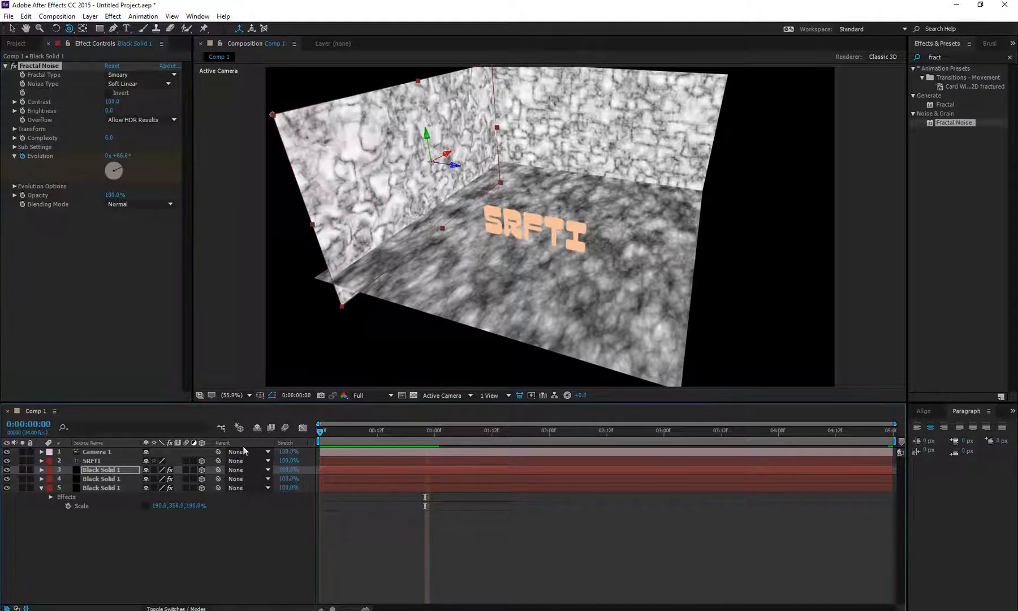
- Keyframe the back wall's Fractal Noise Evolution at the composition start and change its value at 0:00:04:23
key(Home)
click(116, 478)
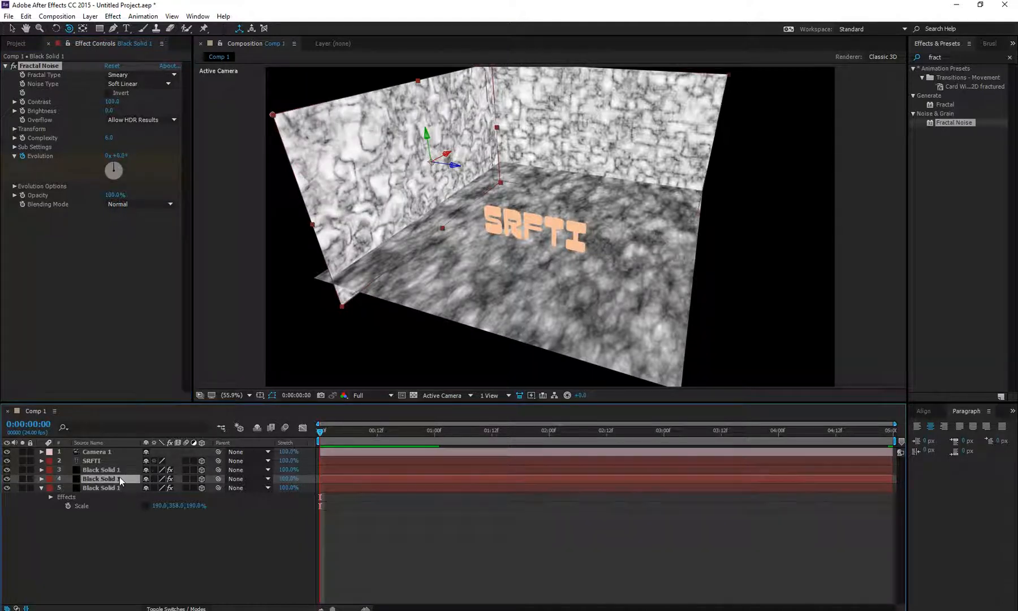
click(24, 160)
key(End)
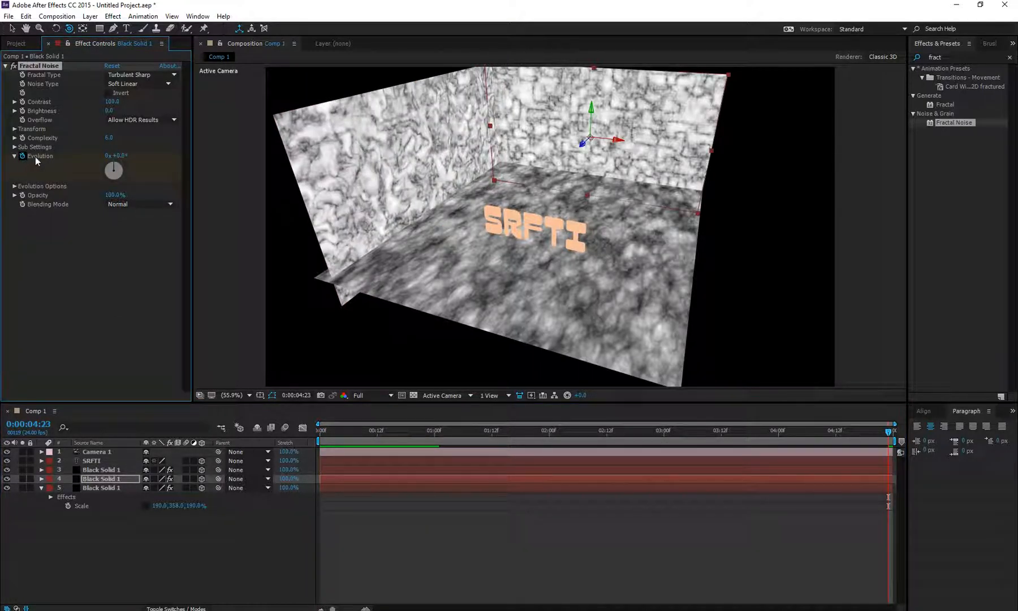
click(108, 156)
key(Return)
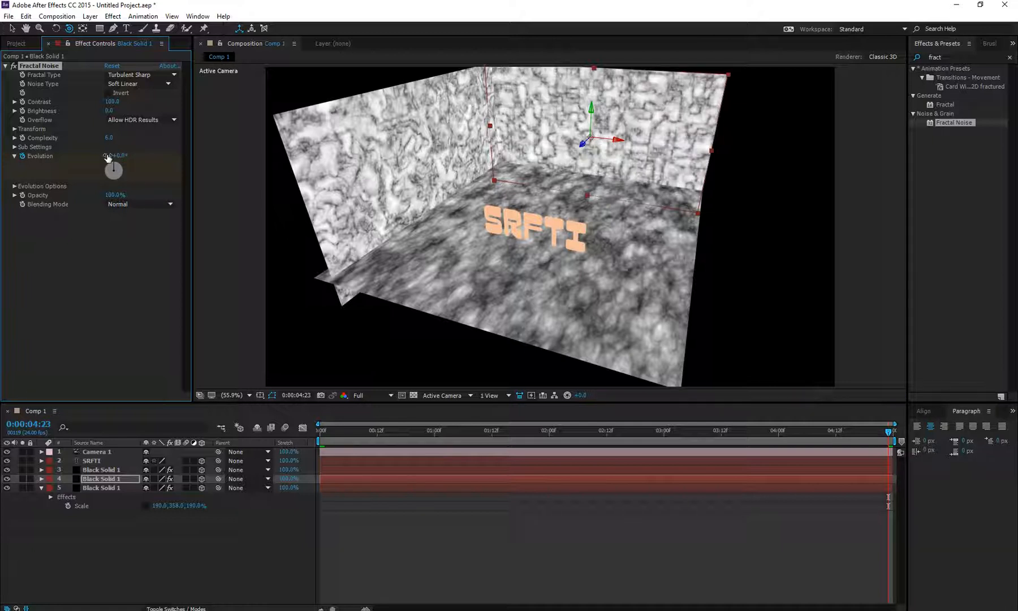
- Keyframe the floor solid's Fractal Noise Evolution from 0 at the composition start to 1 revolution at 0:00:04:23
click(105, 489)
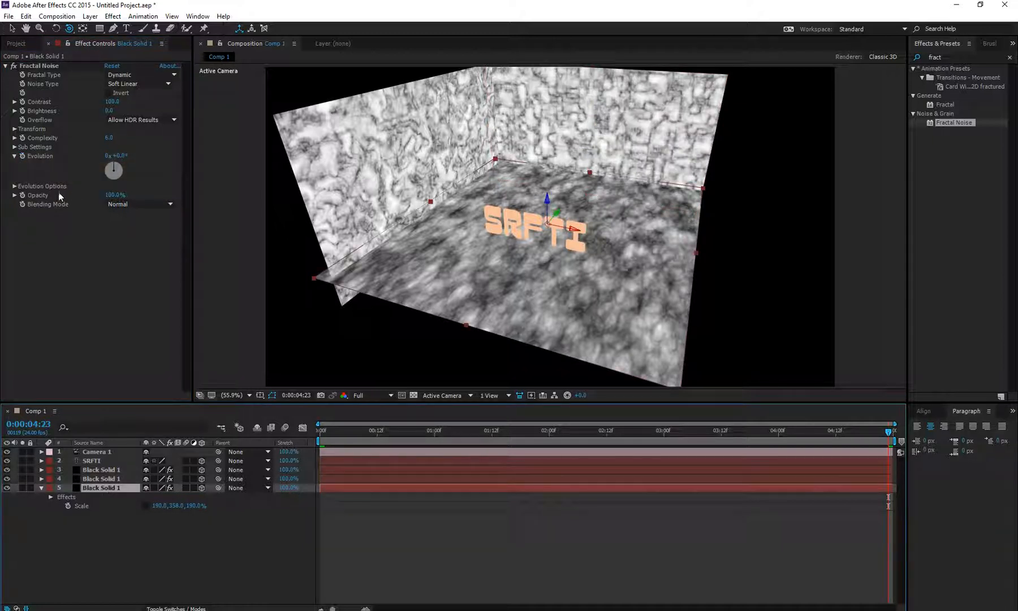
key(Home)
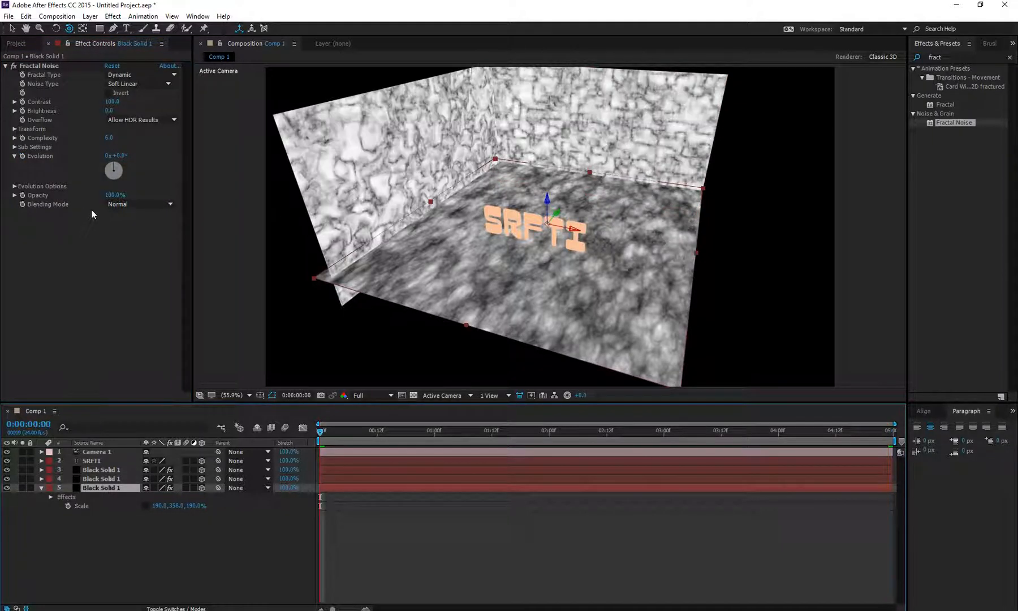
click(22, 156)
key(End)
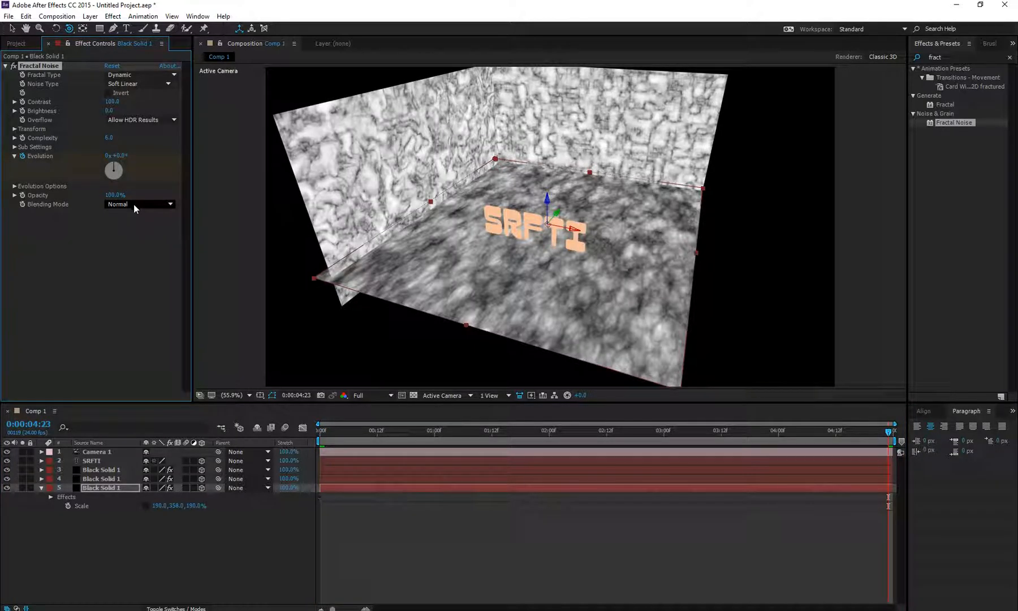
click(106, 156)
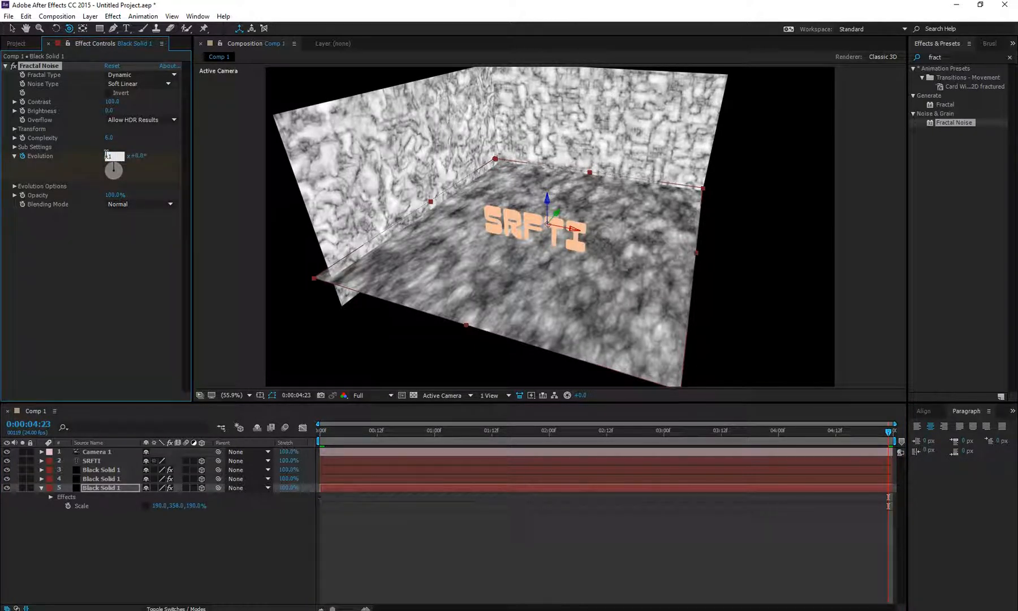
key(Return)
- Dismiss saving the project and preview the noise animation on the floor and both walls
key(ctrl+s)
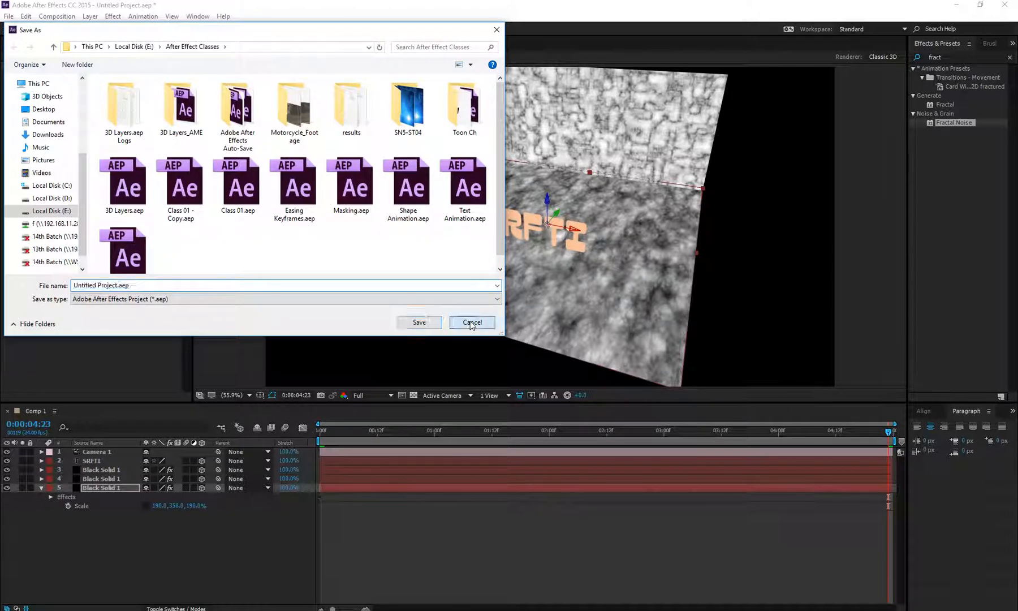
click(470, 322)
key(space)
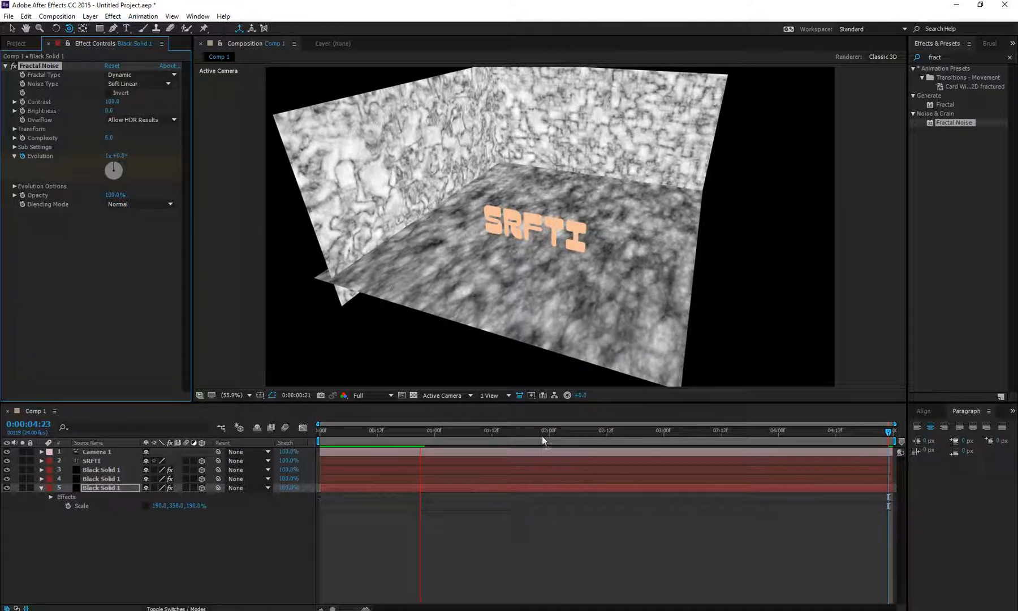
key(space)
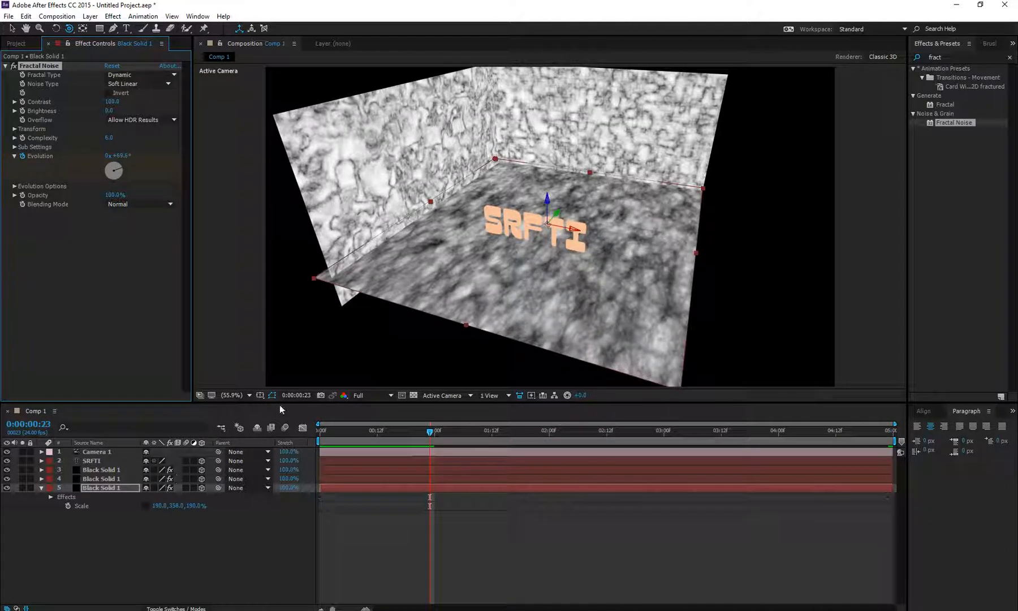
- Find the Tint effect and apply it to the floor solid below its Fractal Noise
click(956, 59)
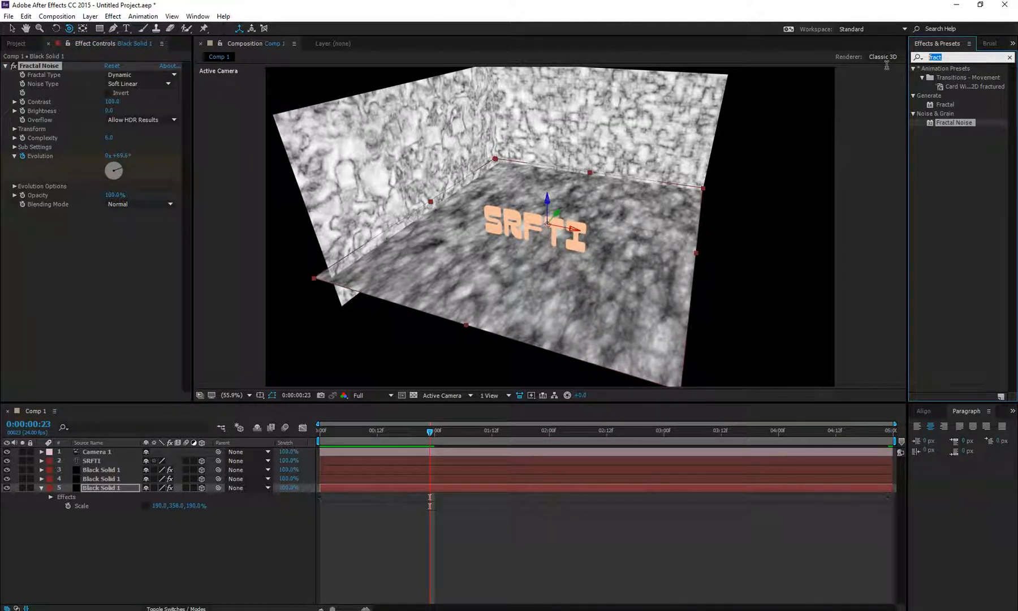
text(tint)
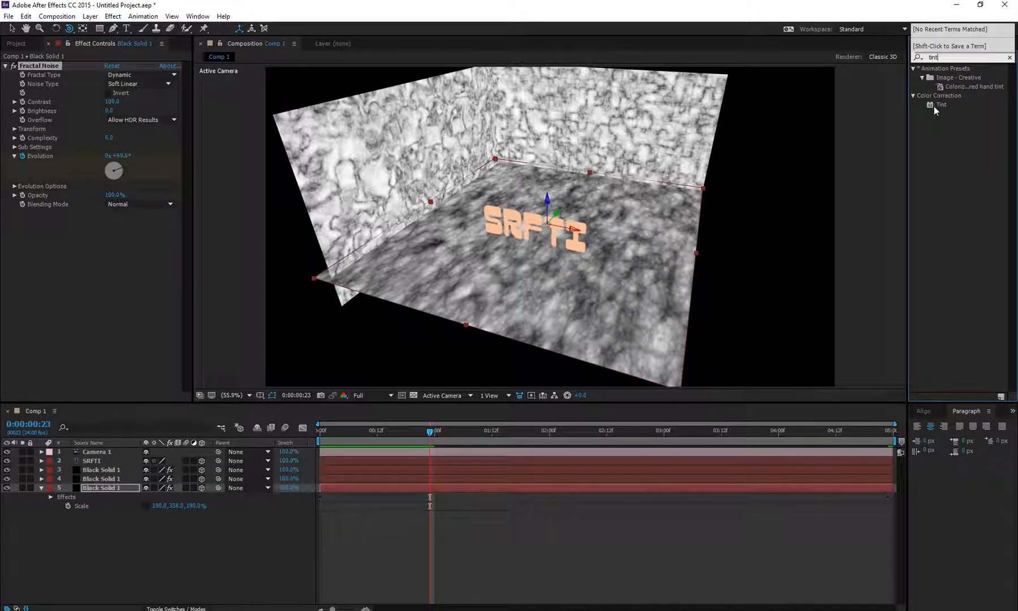
drag(938, 106, 128, 326)
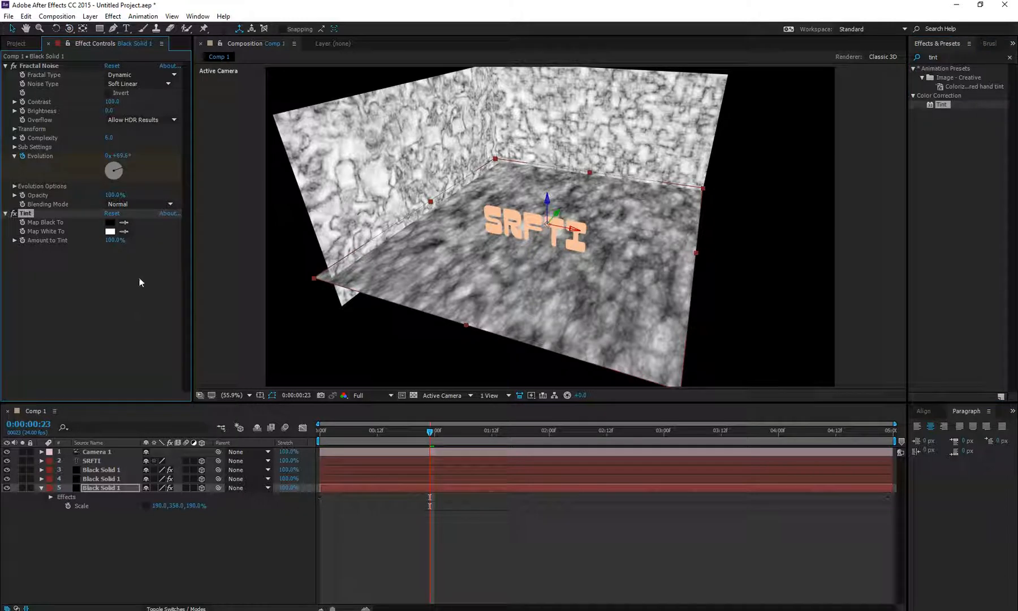
- Map black to a dark reddish brown (3B1D1D) in the floor's Tint effect
click(110, 222)
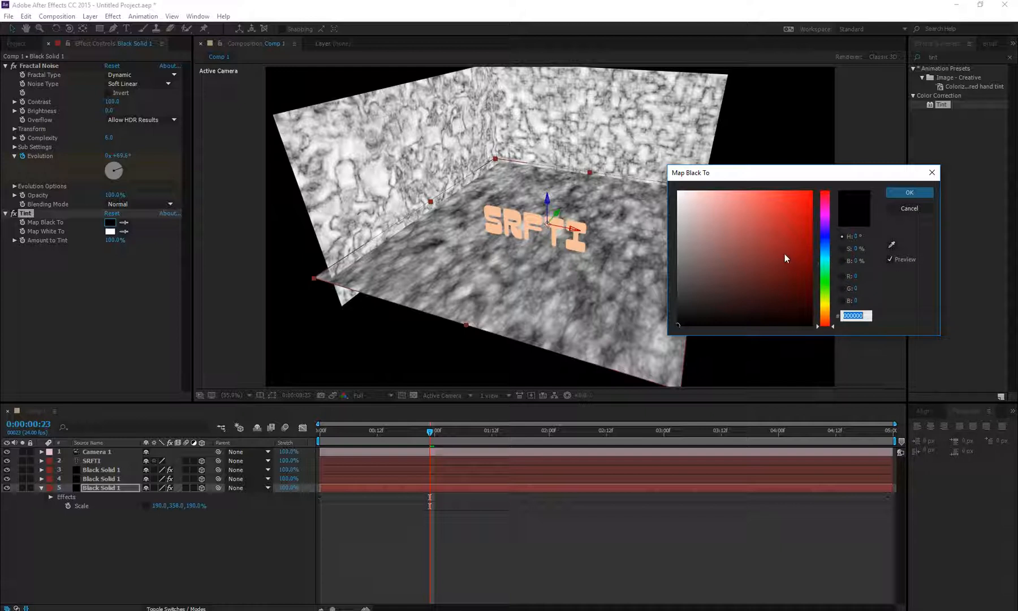
mouse_move(784, 255)
mouse_down()
mouse_move(812, 261)
mouse_move(818, 244)
mouse_up()
mouse_move(757, 269)
mouse_down()
mouse_move(727, 298)
mouse_move(746, 295)
mouse_up()
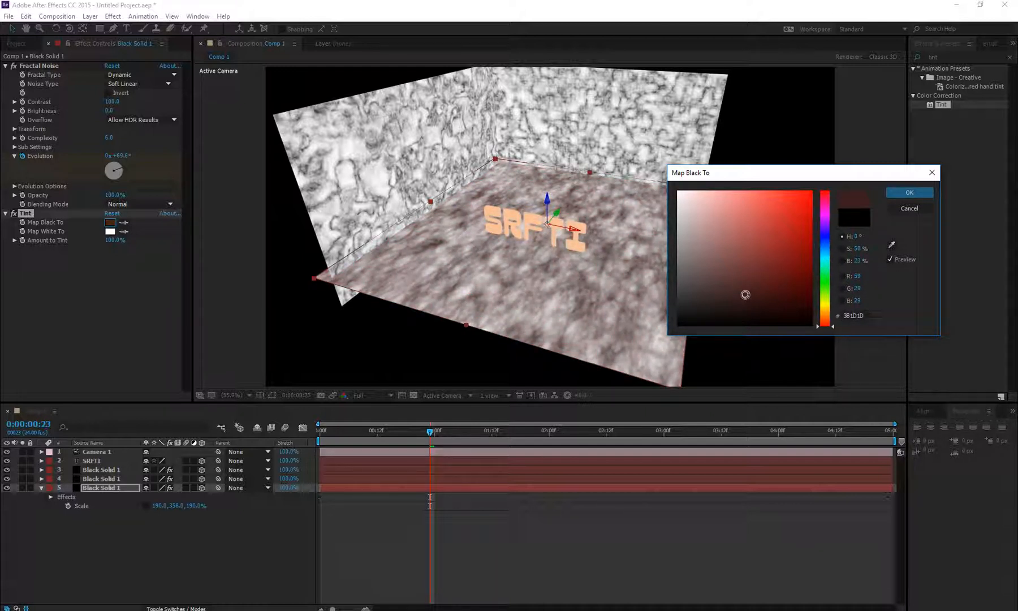
click(909, 193)
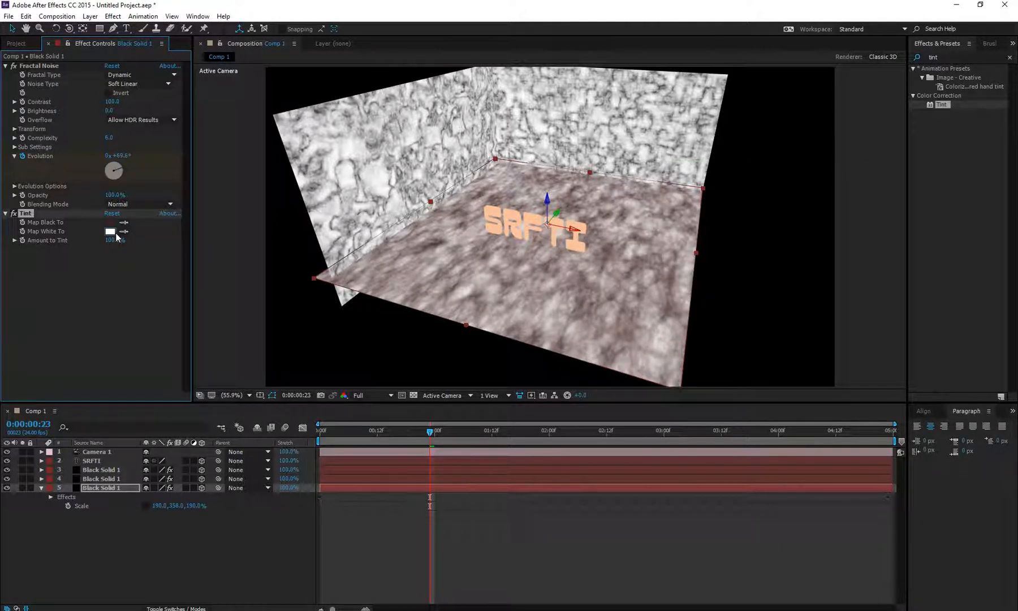
- Map white to a pale cream (FFF6DF) in the floor's Tint effect
click(111, 231)
drag(699, 199, 694, 180)
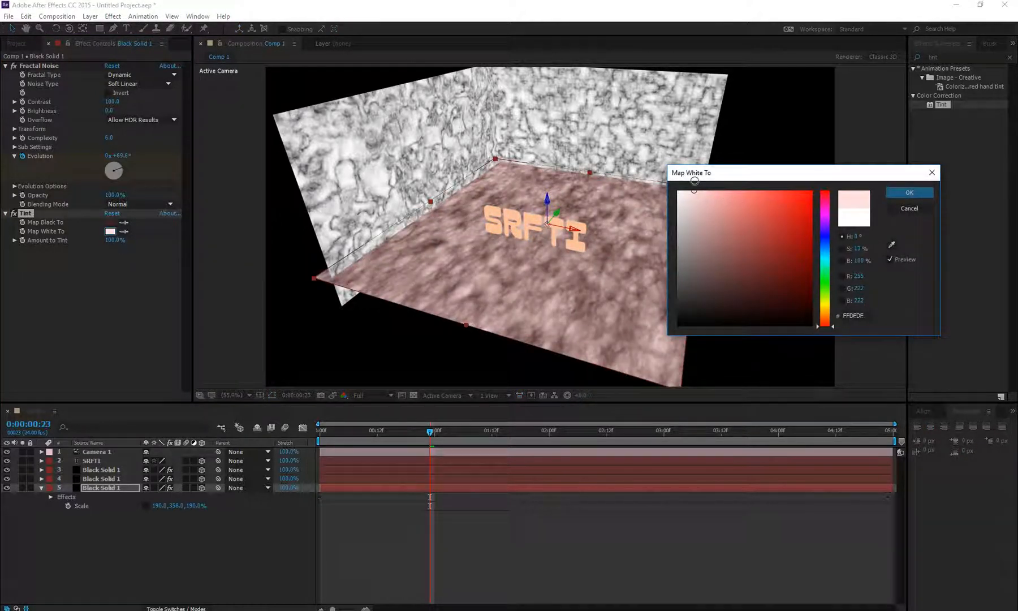
mouse_move(826, 320)
mouse_down()
mouse_move(827, 304)
mouse_move(828, 321)
mouse_move(825, 311)
mouse_up()
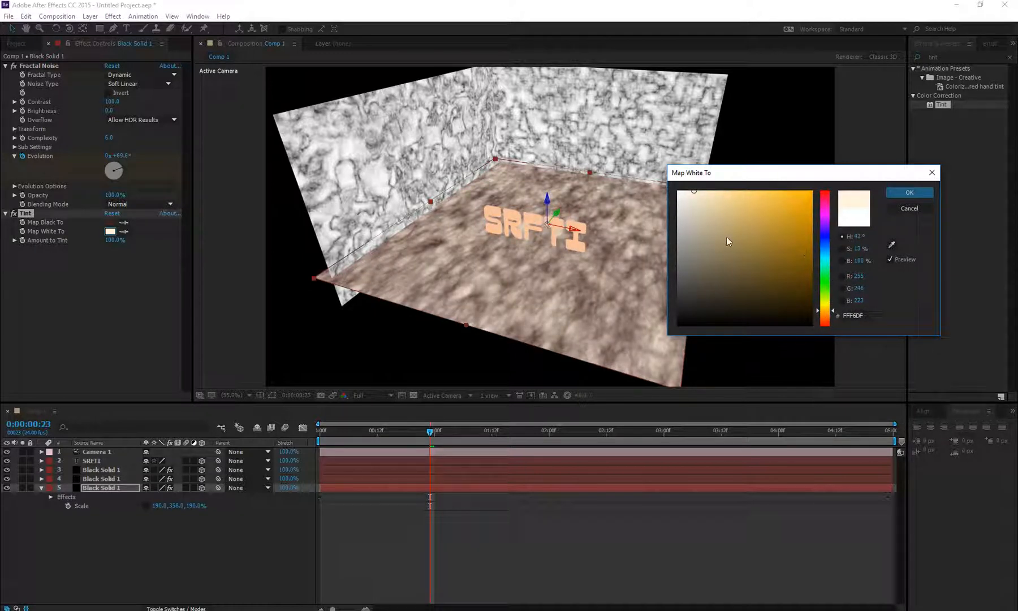
click(909, 192)
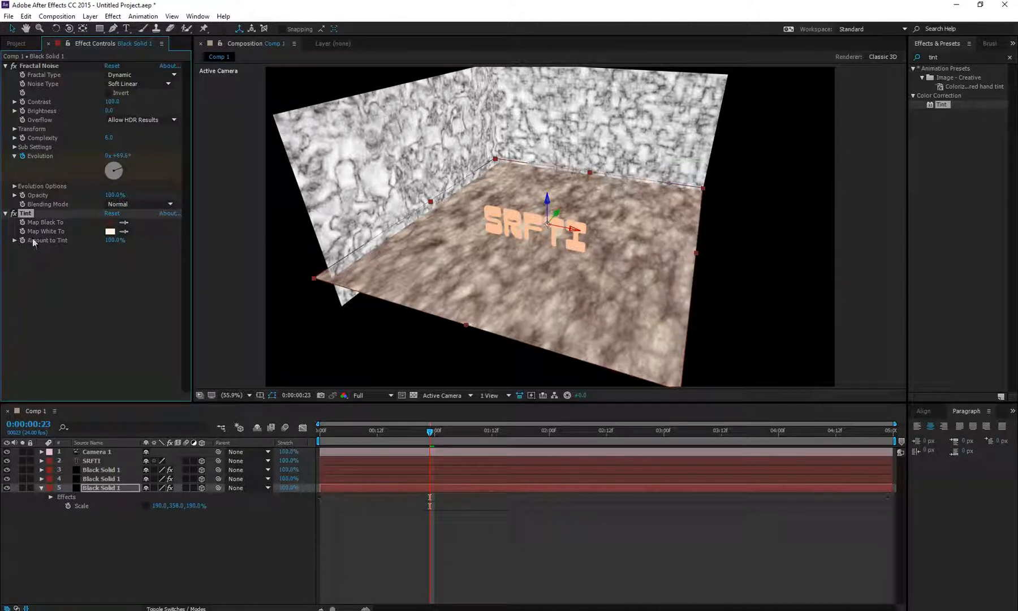
- Paste the floor's Tint effect onto both wall solids and check the tinted walls at another frame
click(99, 479)
shift+click(99, 469)
key(ctrl+v)
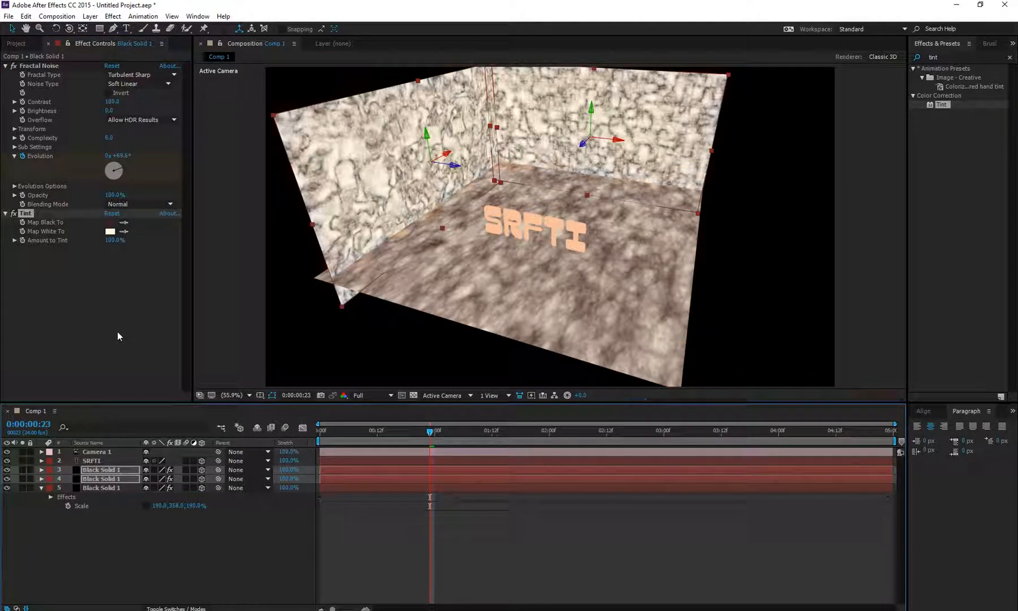
drag(408, 433, 387, 451)
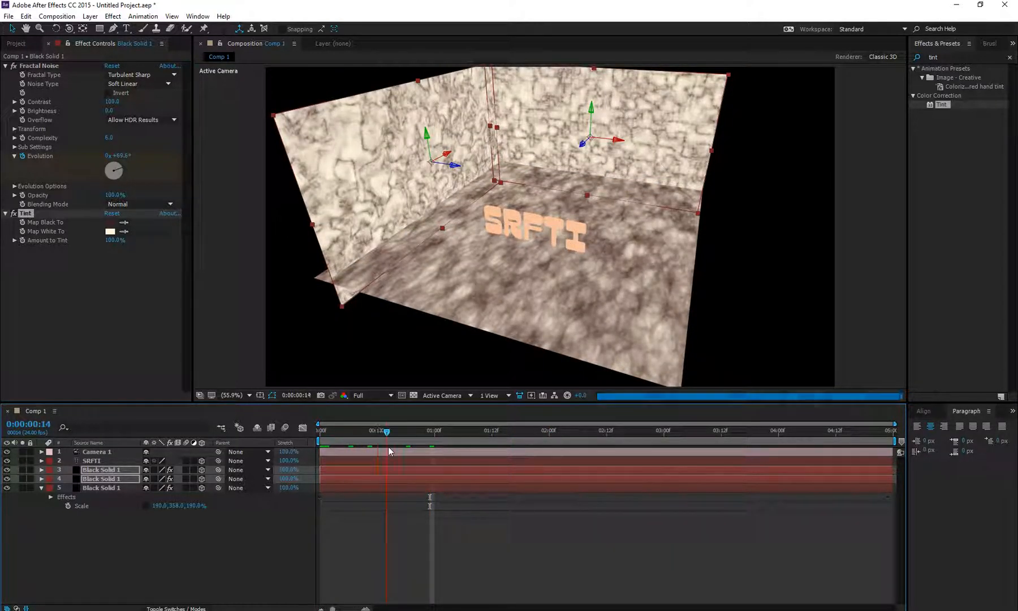
click(96, 560)
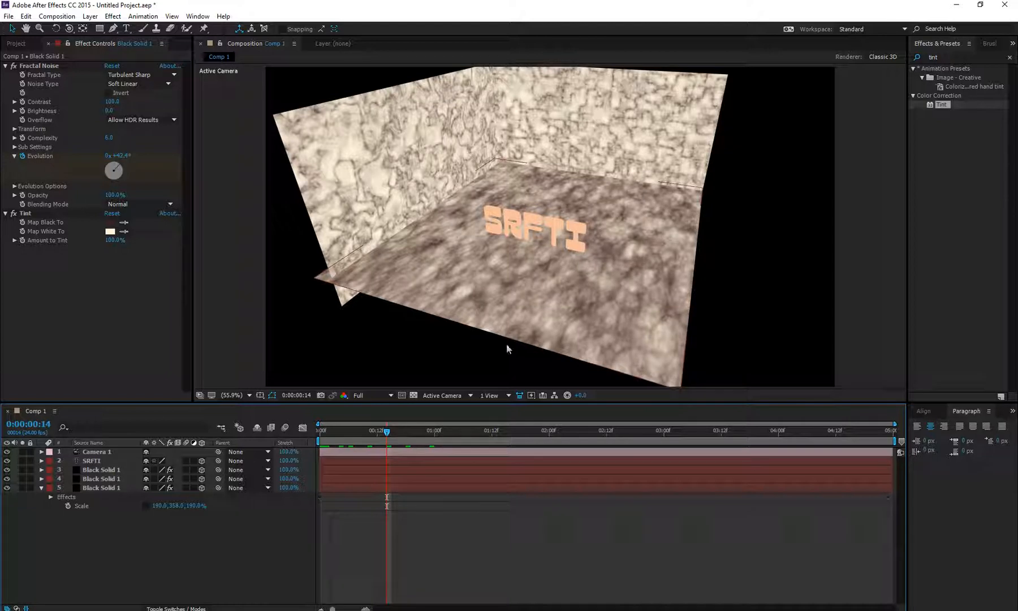
- Create a white Spot light with 100% intensity, 50% cone feather and shadow casting at 100% darkness
right_click(106, 522)
mouse_move(161, 425)
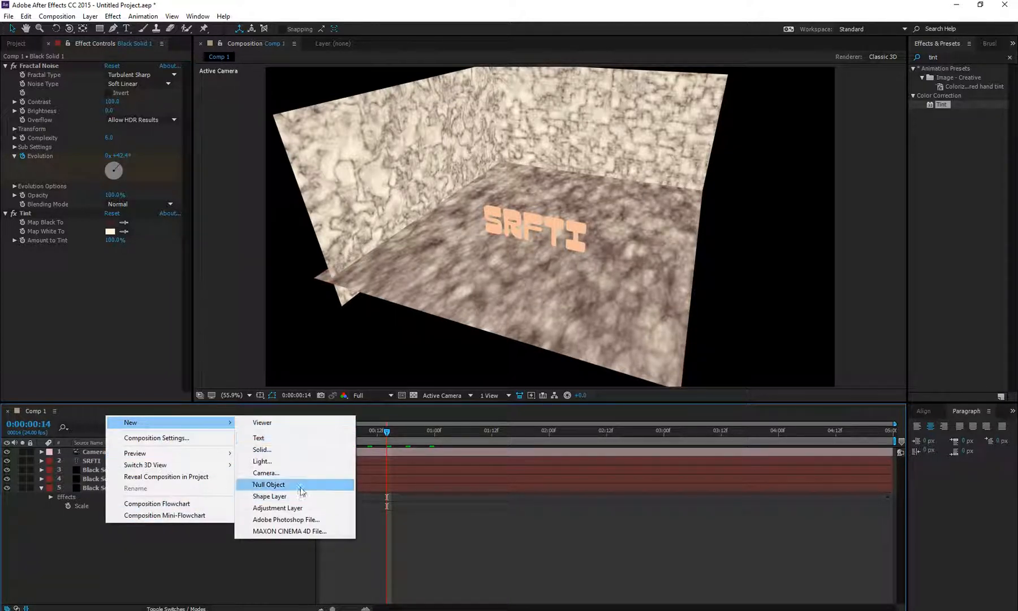
click(297, 463)
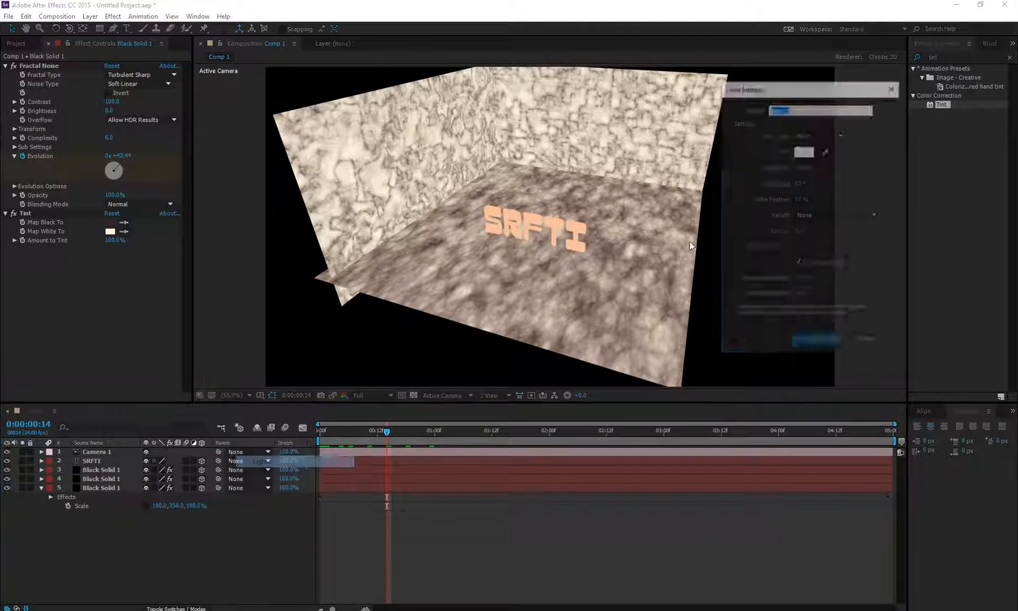
click(810, 134)
click(894, 176)
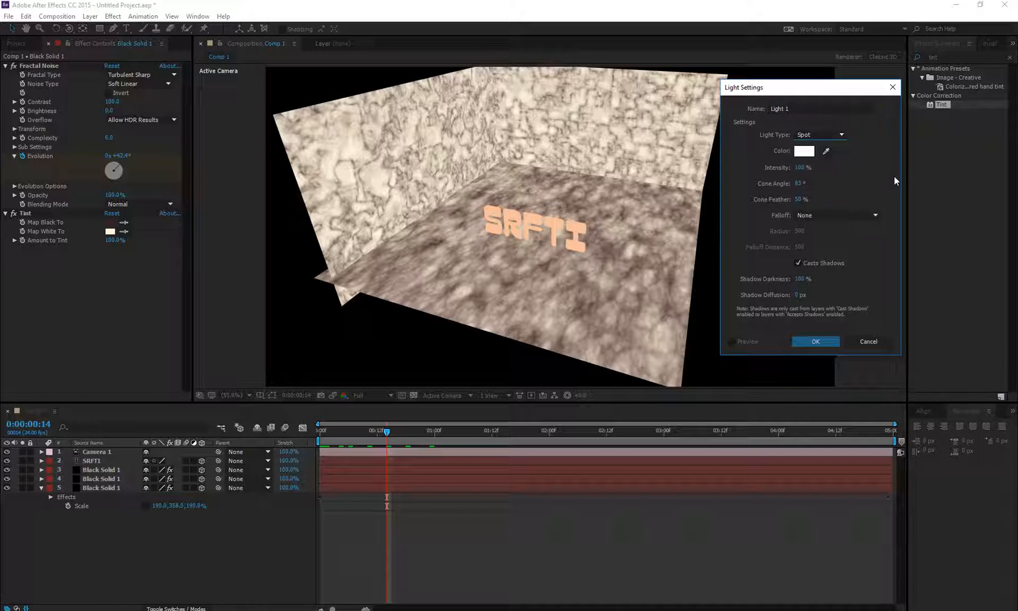
click(832, 341)
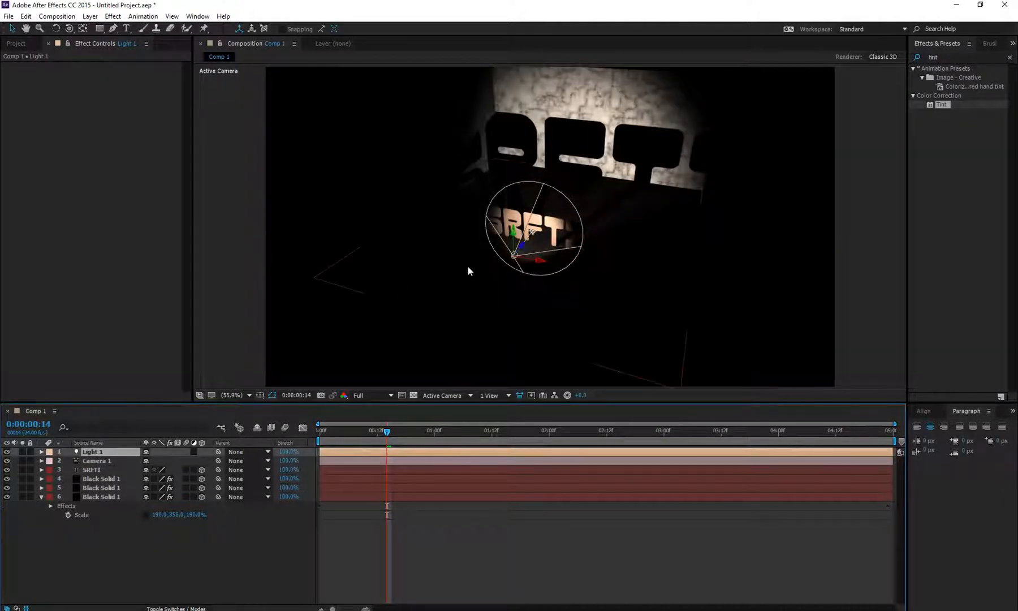
- Orbit the camera and bring it closer for a side view of the spot light's cone and the SRFTI text
key(c)
drag(489, 265, 452, 261)
right_click(603, 185)
mouse_move(630, 214)
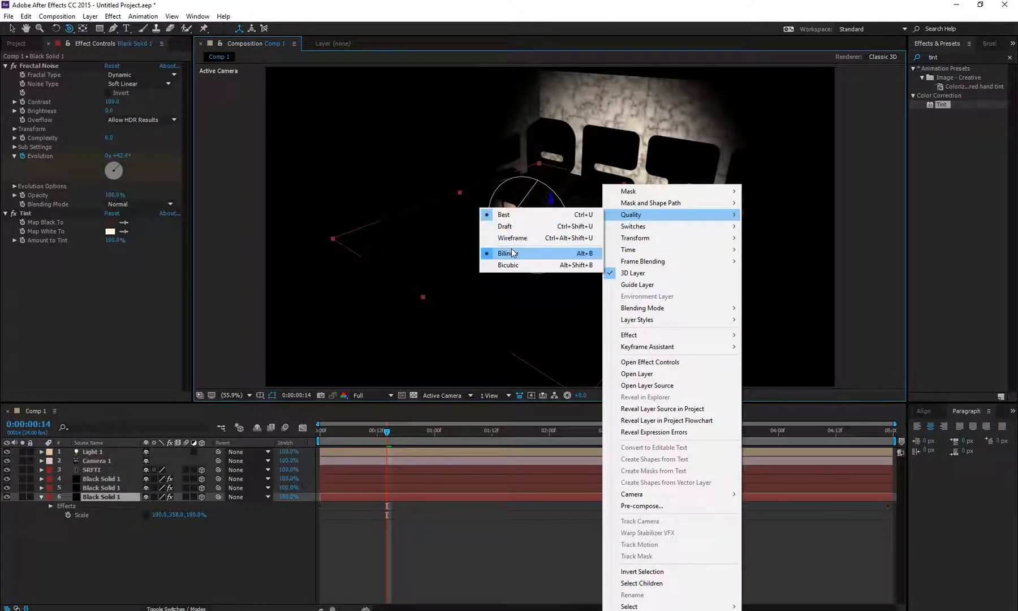
click(522, 252)
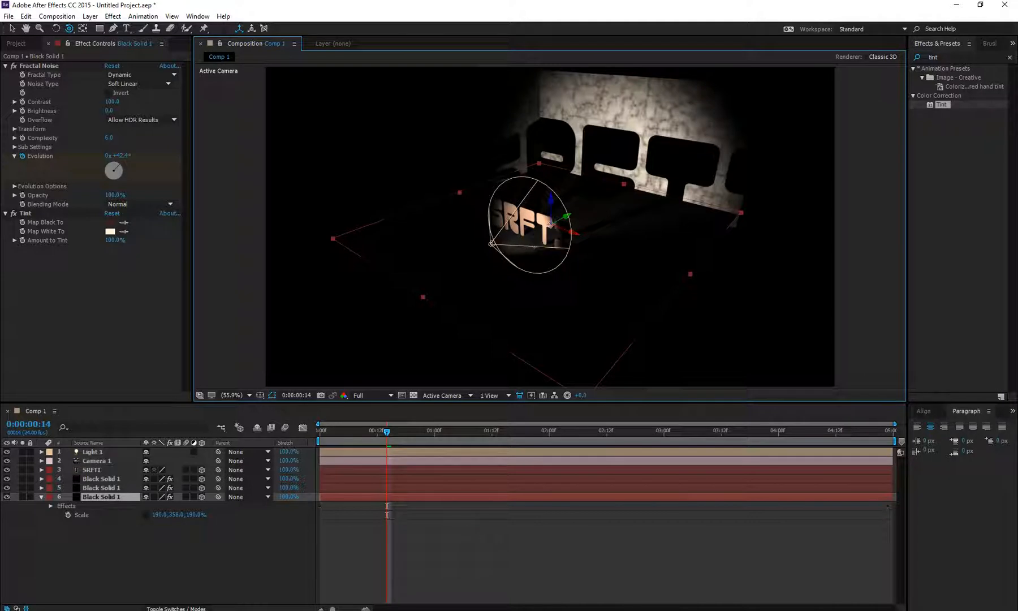
click(74, 30)
click(102, 30)
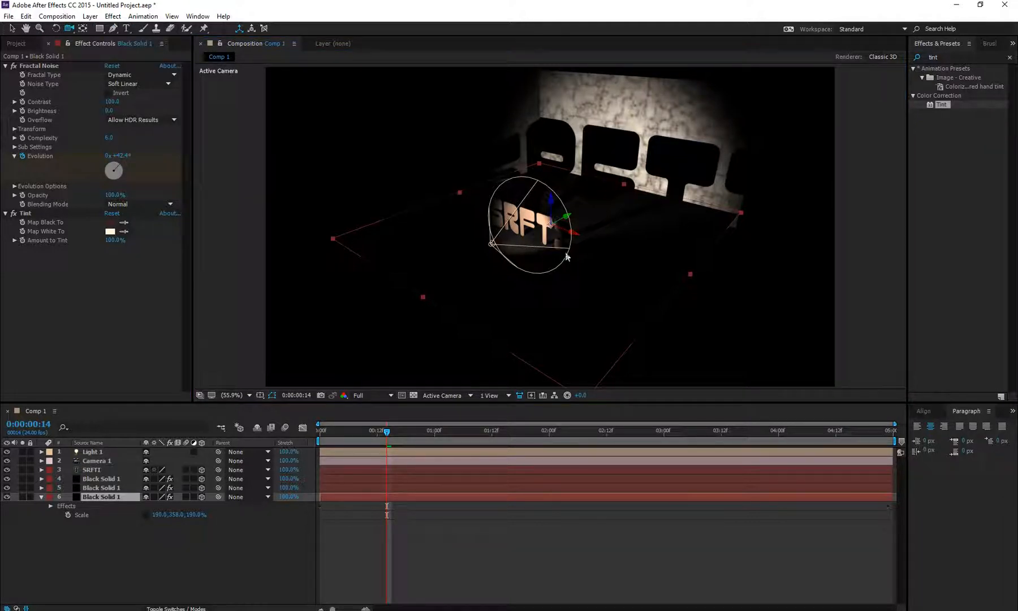
drag(567, 254, 586, 279)
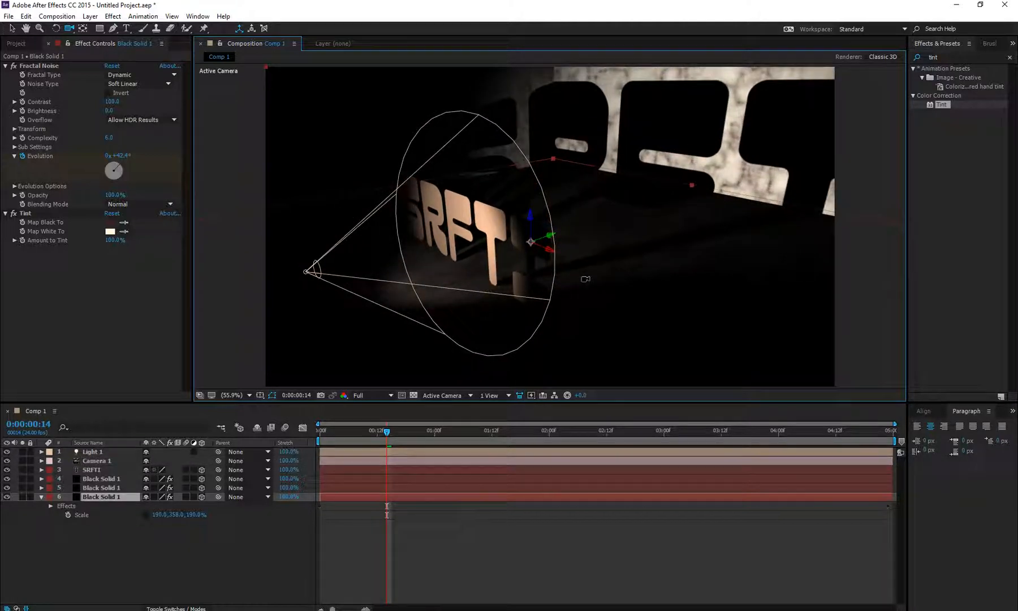
click(92, 452)
drag(509, 216, 499, 272)
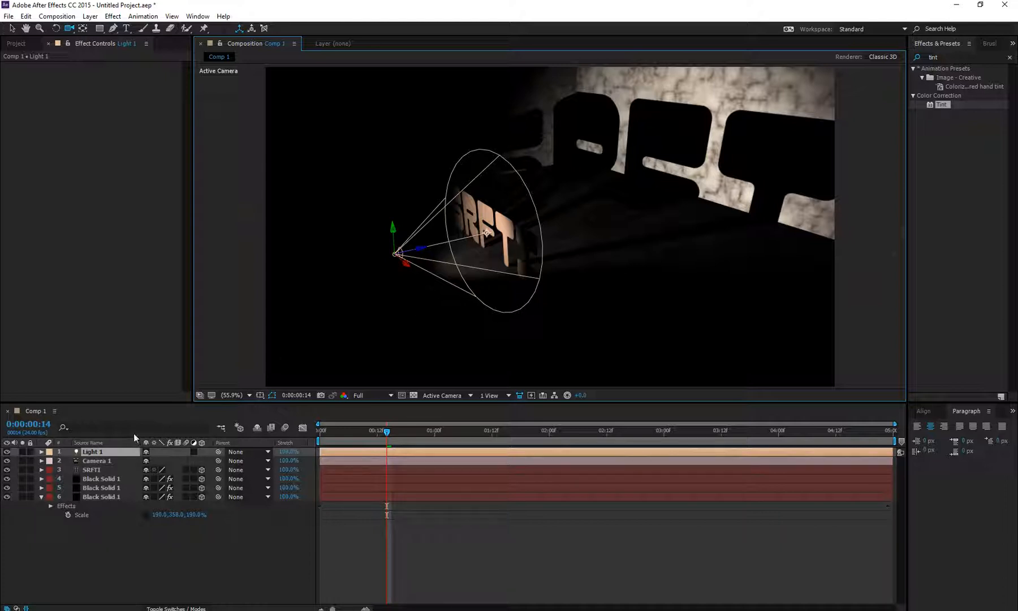
- Move the spot light up and away from the SRFTI text and set its X orientation to 338° to aim it downward
key(v)
drag(395, 234, 305, 182)
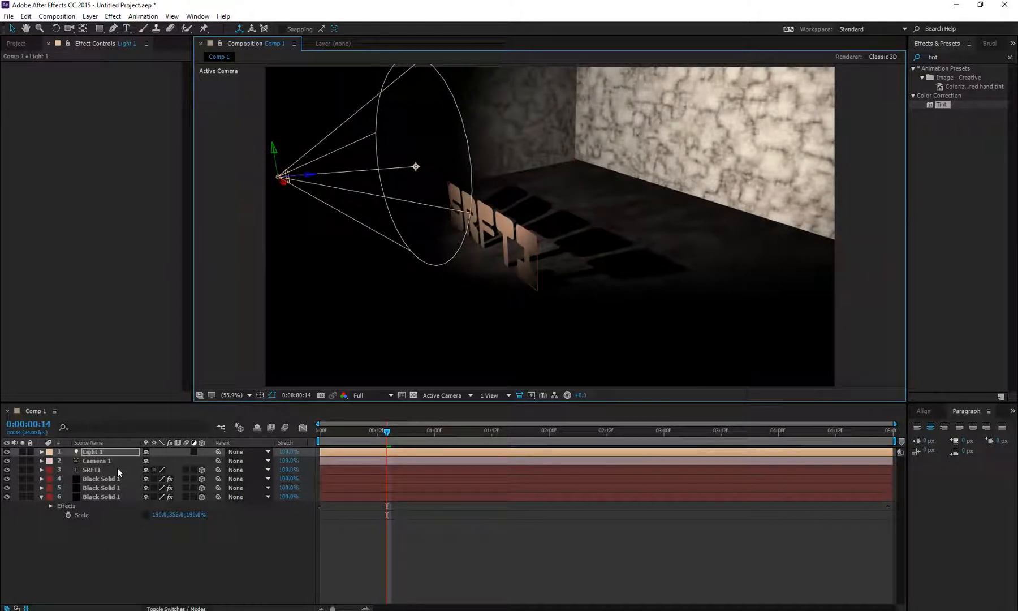
key(r)
drag(161, 462, 138, 463)
key(ctrl+z)
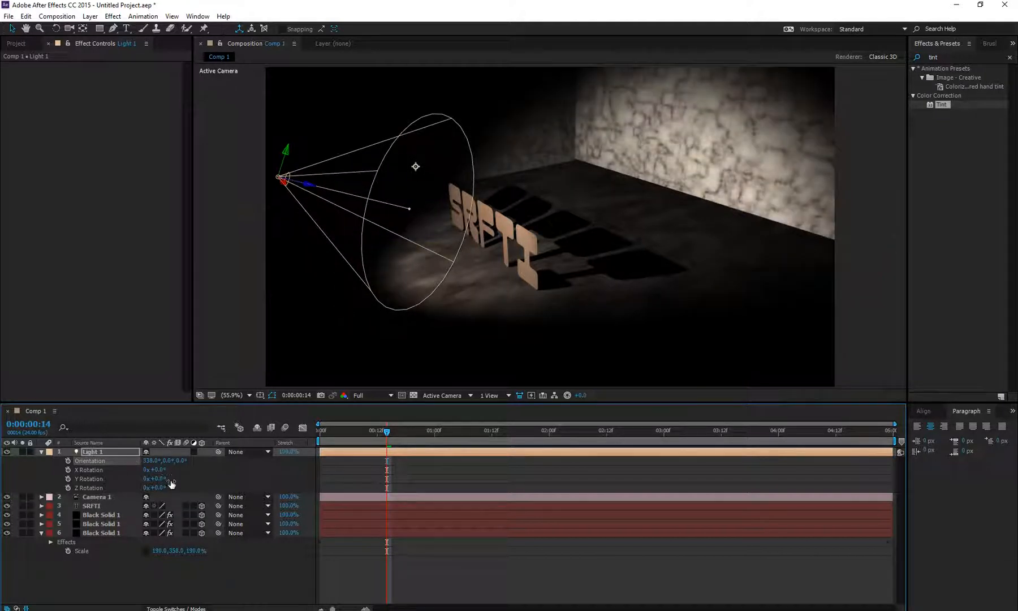
- Keyframe the spot light's Cone Angle from 0° at the composition start to 131° at 0:00:04:23
click(41, 452)
click(41, 452)
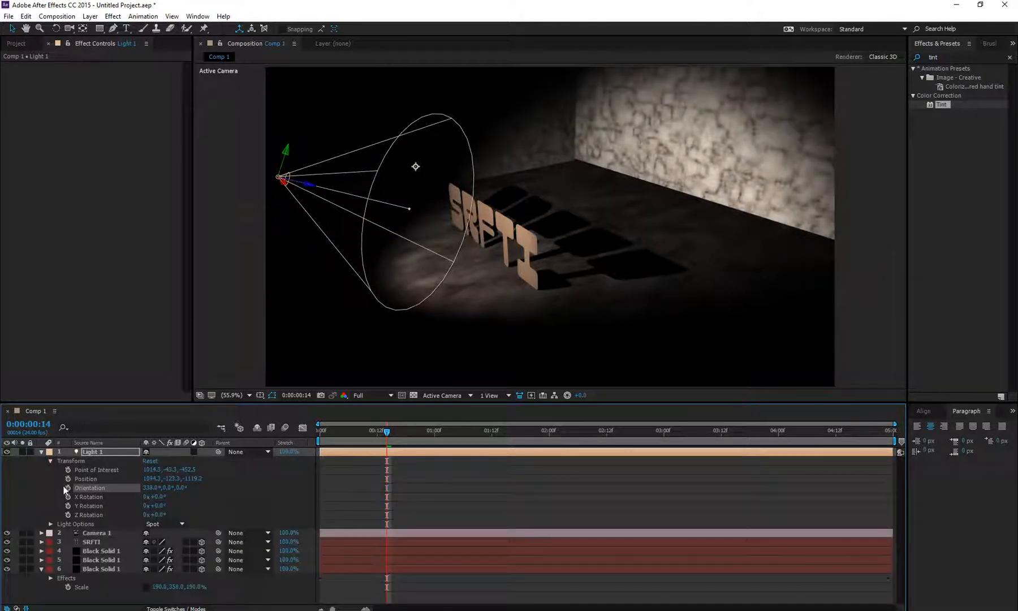
click(51, 523)
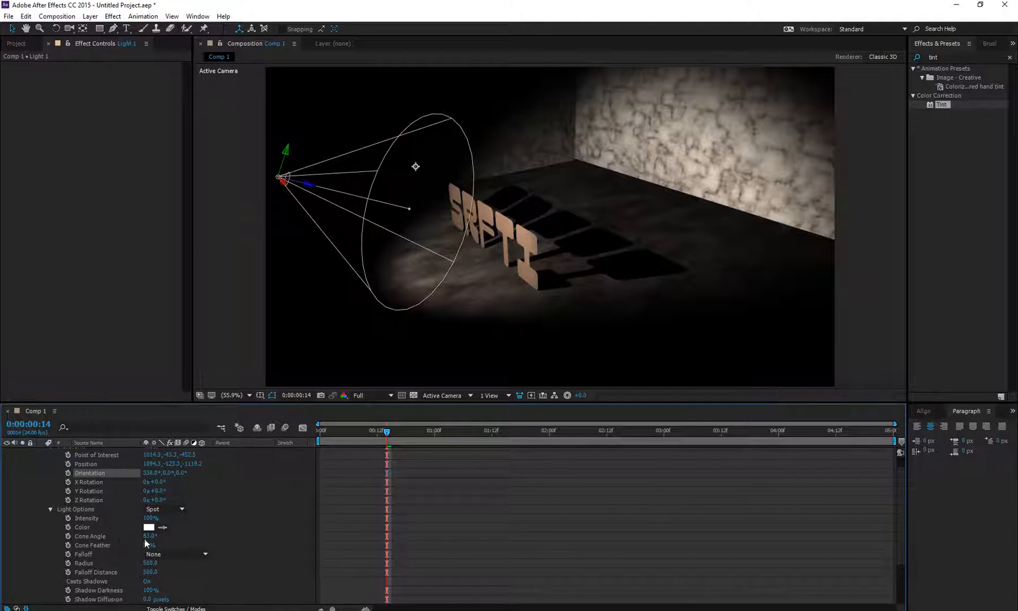
drag(148, 538, 113, 547)
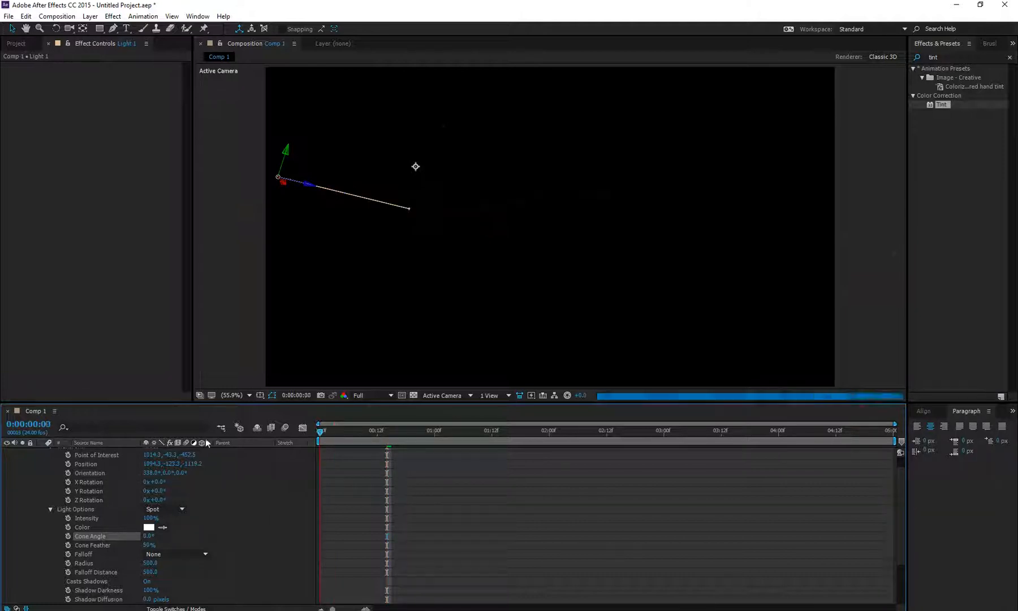
key(Home)
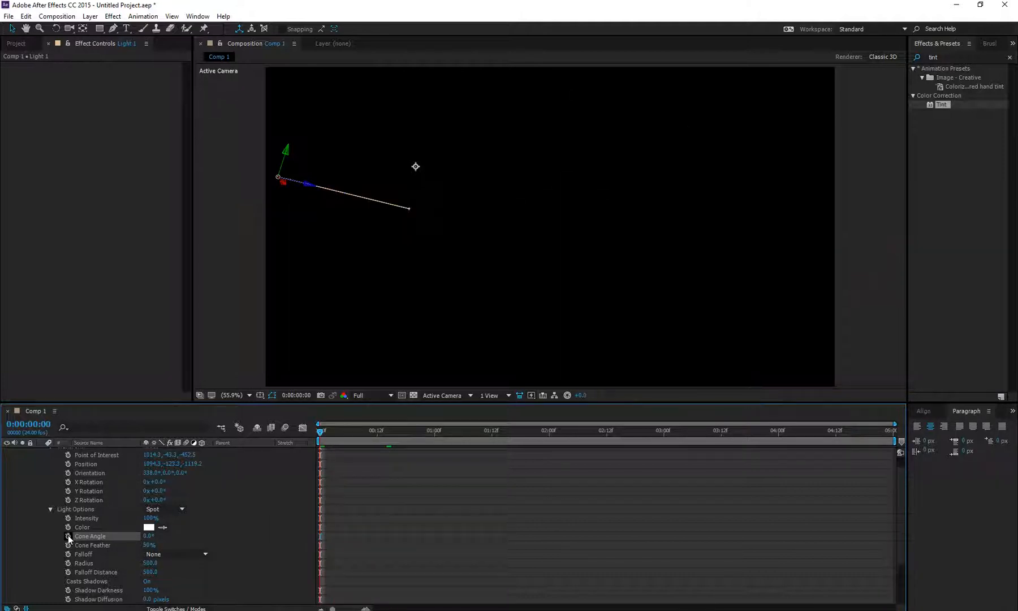
click(67, 536)
key(End)
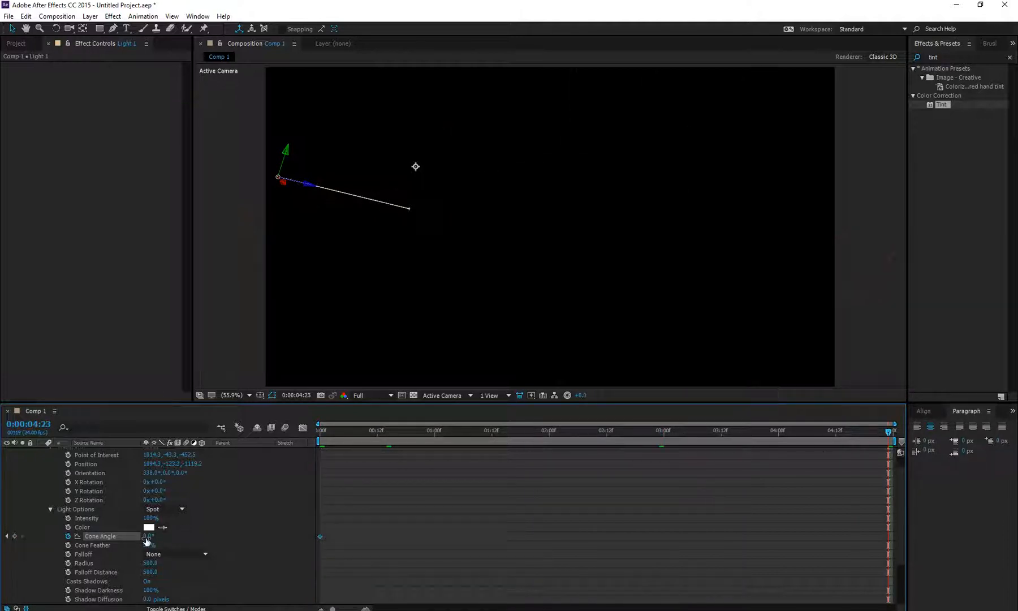
drag(146, 540, 216, 538)
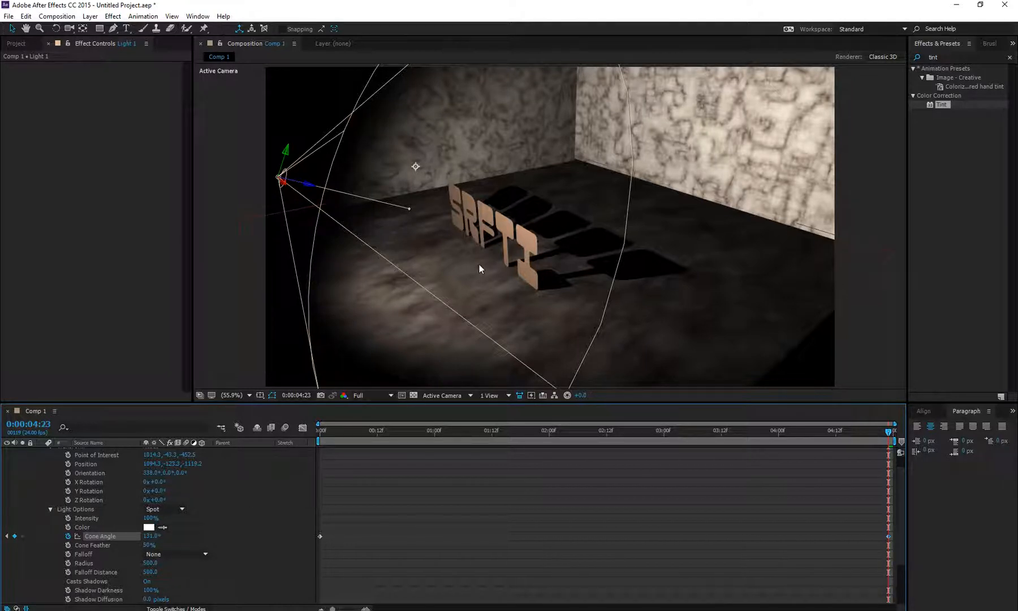
- Set the spot light's Intensity to 120% and preview the widening light cone from a frontal camera view
key(c)
drag(467, 270, 508, 265)
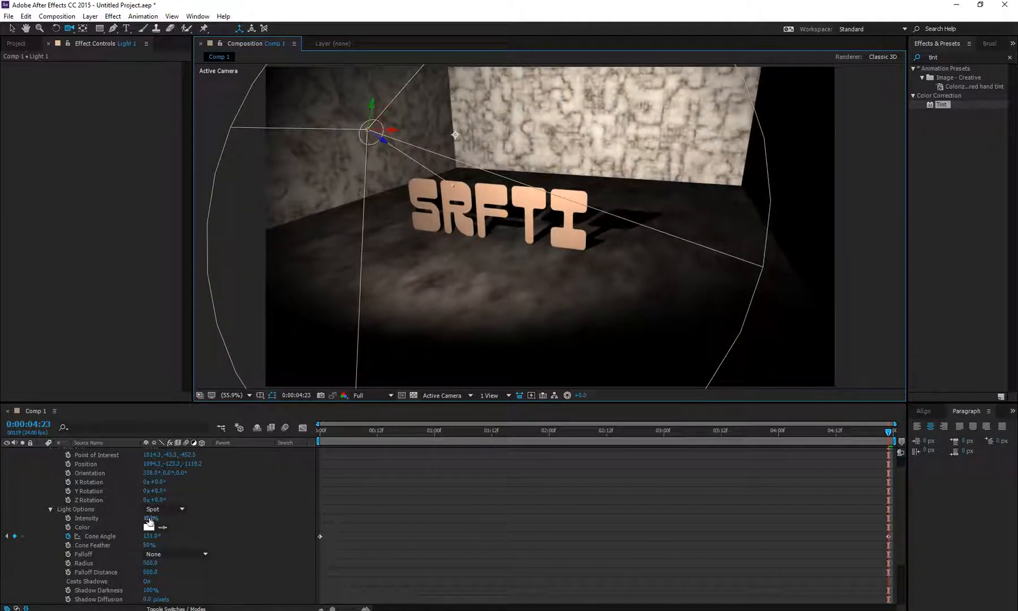
drag(148, 519, 160, 519)
drag(660, 432, 444, 433)
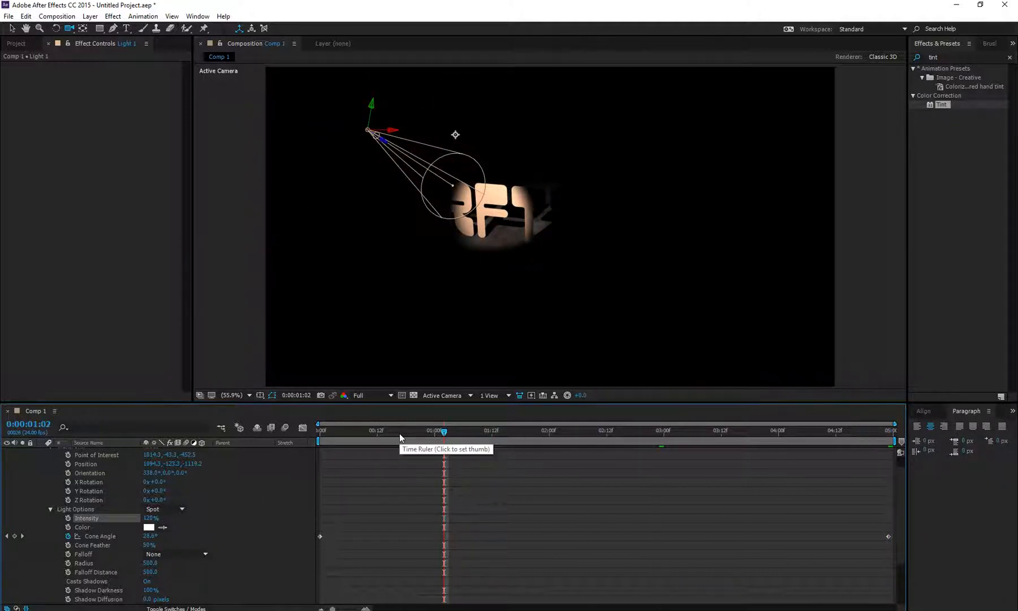
key(space)
drag(354, 445, 497, 444)
drag(497, 444, 508, 444)
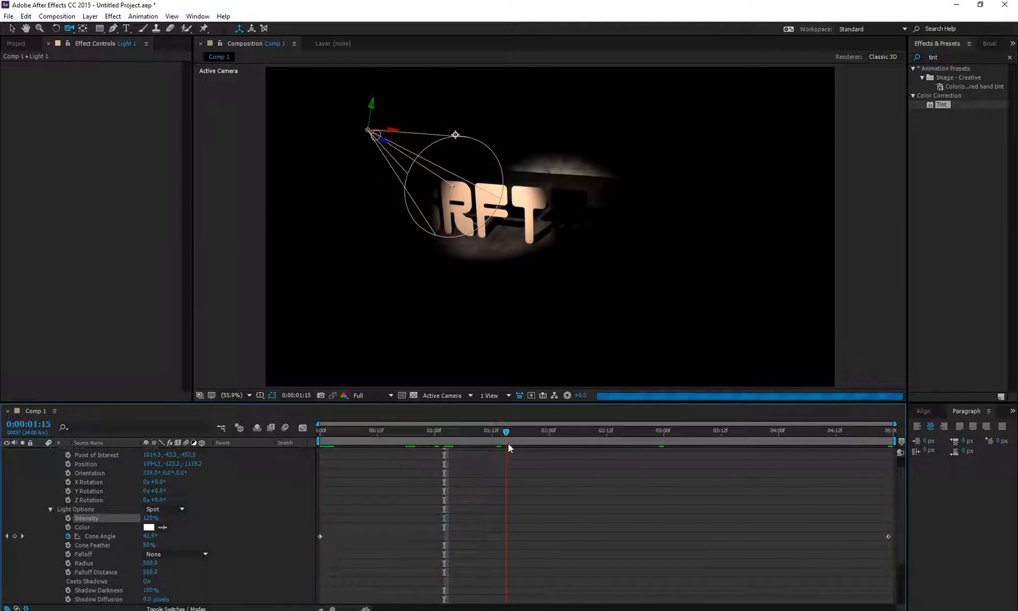
- Set the spot light's Shadow Diffusion to 48 pixels and orbit the camera to inspect the softened text shadows
drag(607, 262, 547, 268)
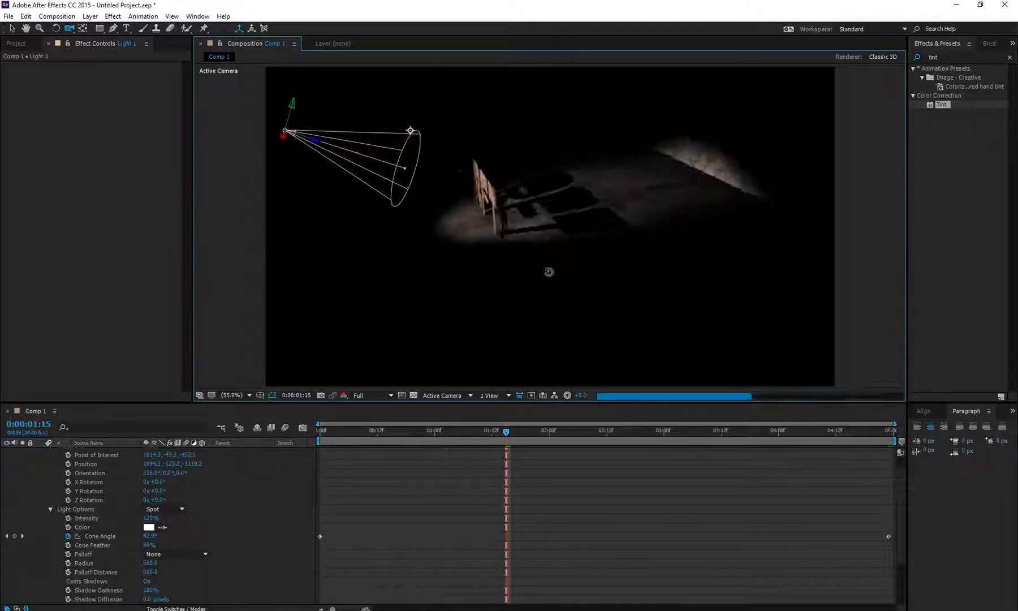
scroll(137, 558, down, 3)
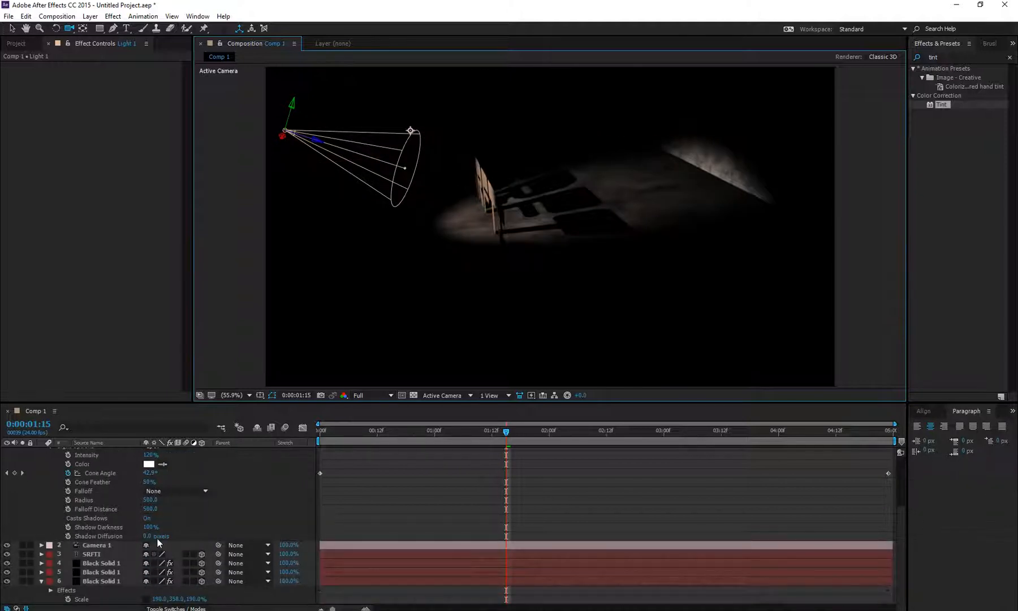
drag(153, 536, 180, 539)
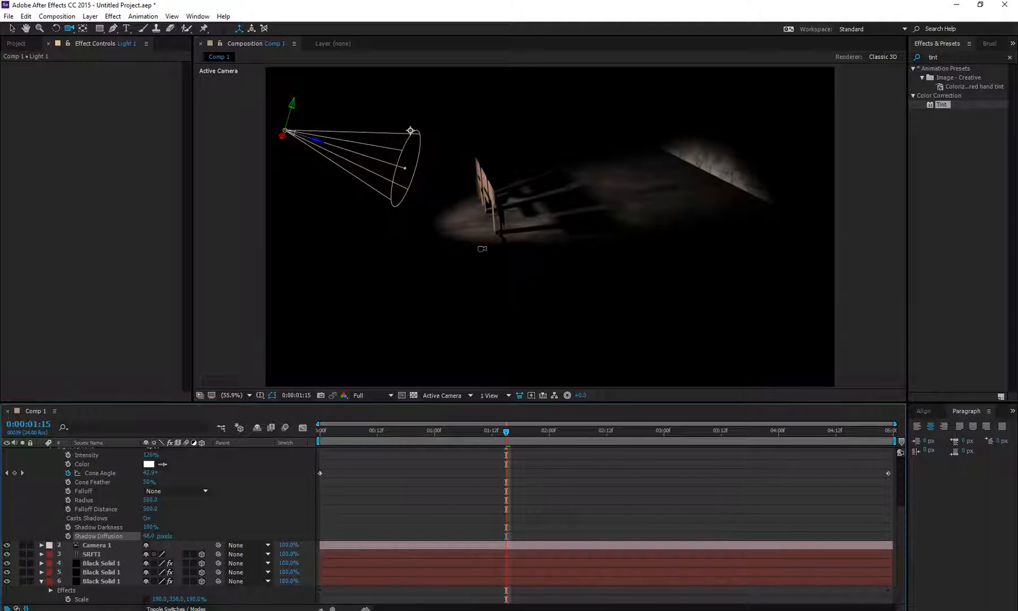
drag(482, 248, 533, 241)
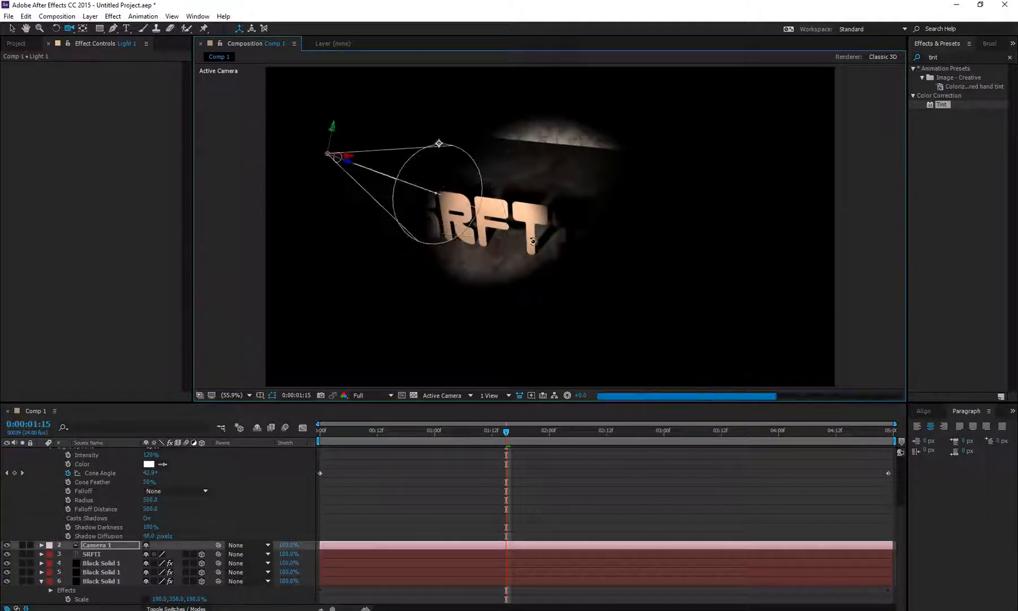
- Save the project as "3D Layers 02.aep" in the After Effect Classes folder
key(ctrl+s)
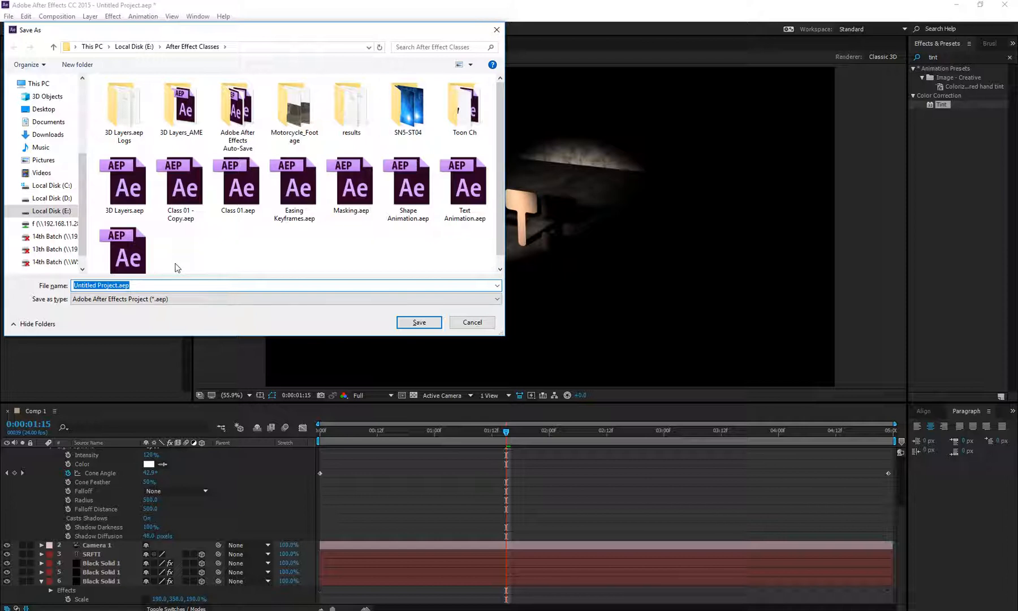
text(D)
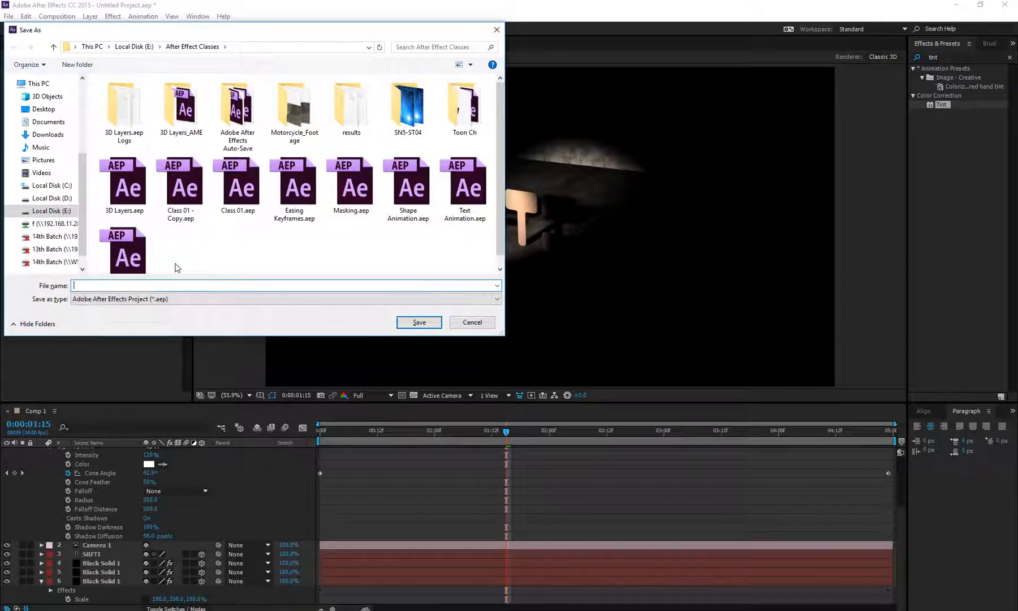
text(3D)
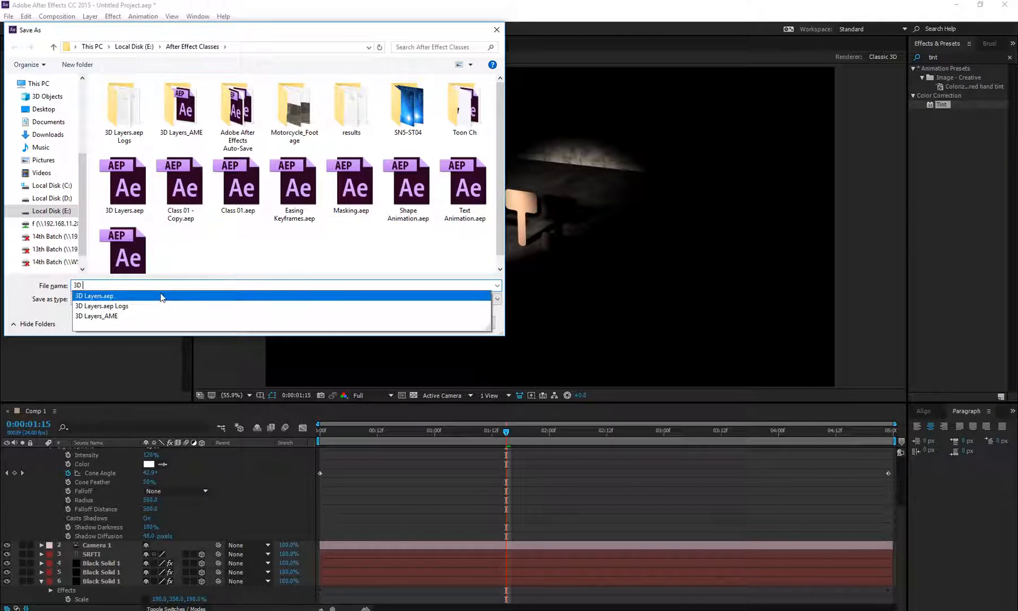
click(90, 296)
click(103, 285)
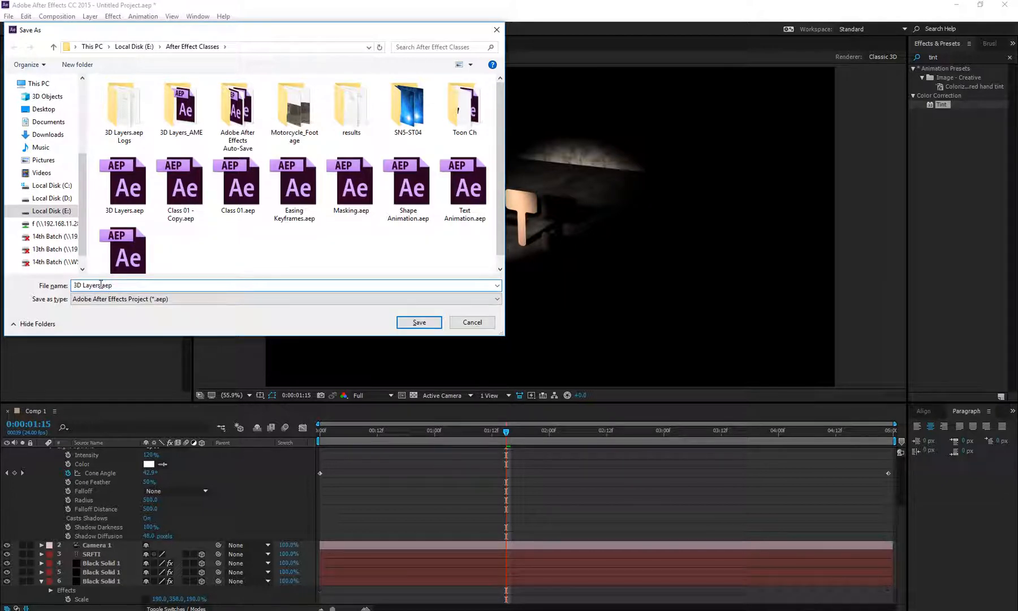
text(02)
key(Return)
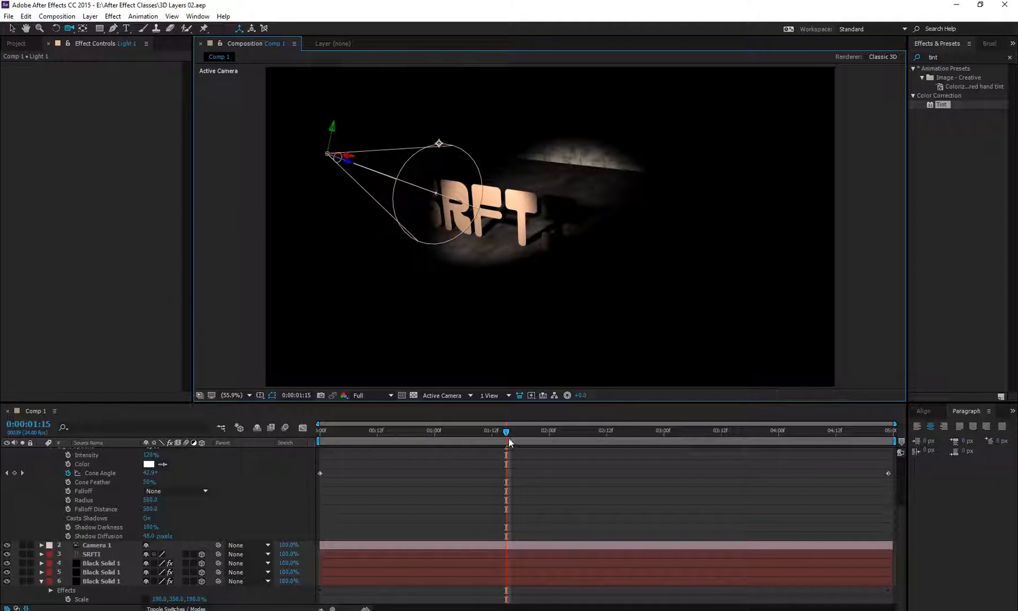
- Preview the light animation across the timeline, park at 0:00:01:19, and try a pale cyan color (#BFFFFE) on the spot light
drag(506, 436, 926, 445)
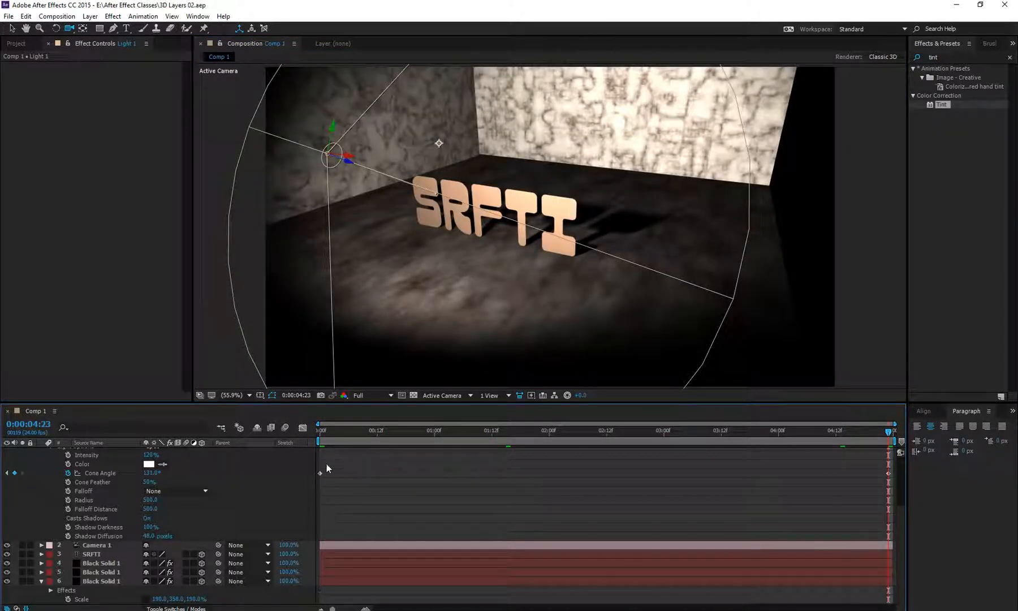
drag(331, 443, 527, 432)
click(149, 463)
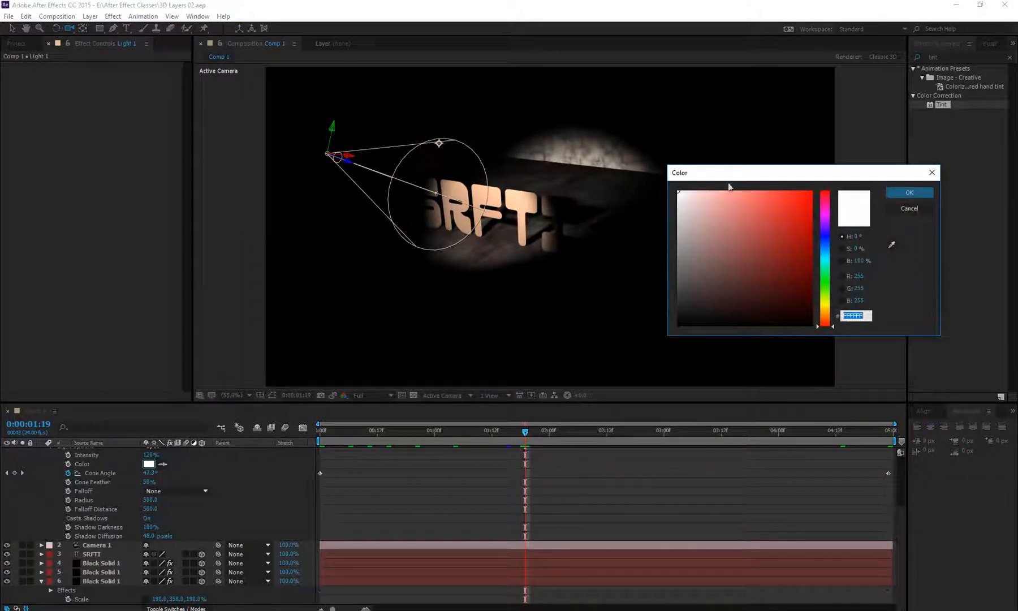
click(711, 187)
click(826, 308)
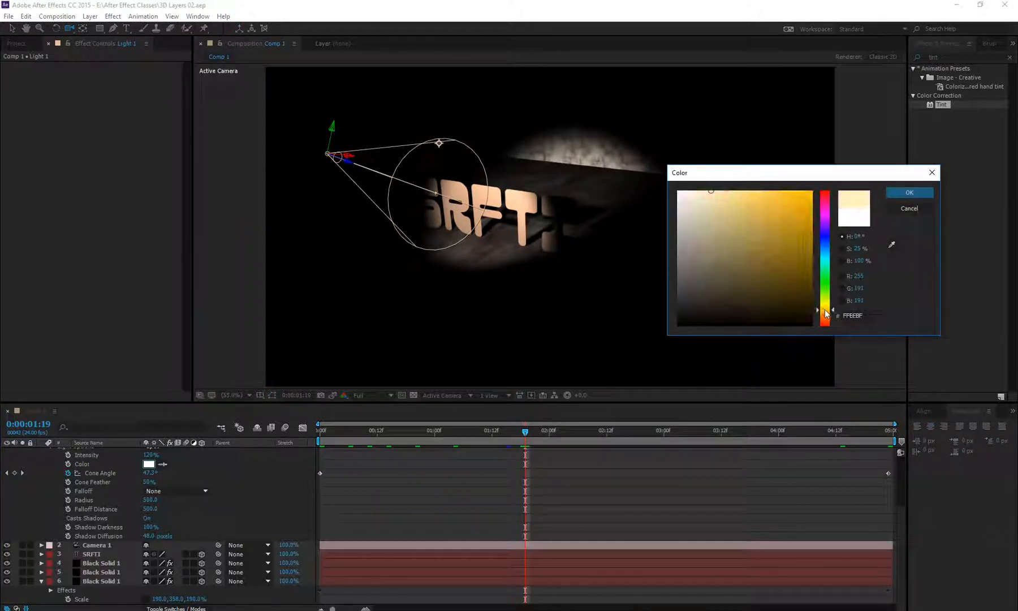
drag(823, 294, 828, 259)
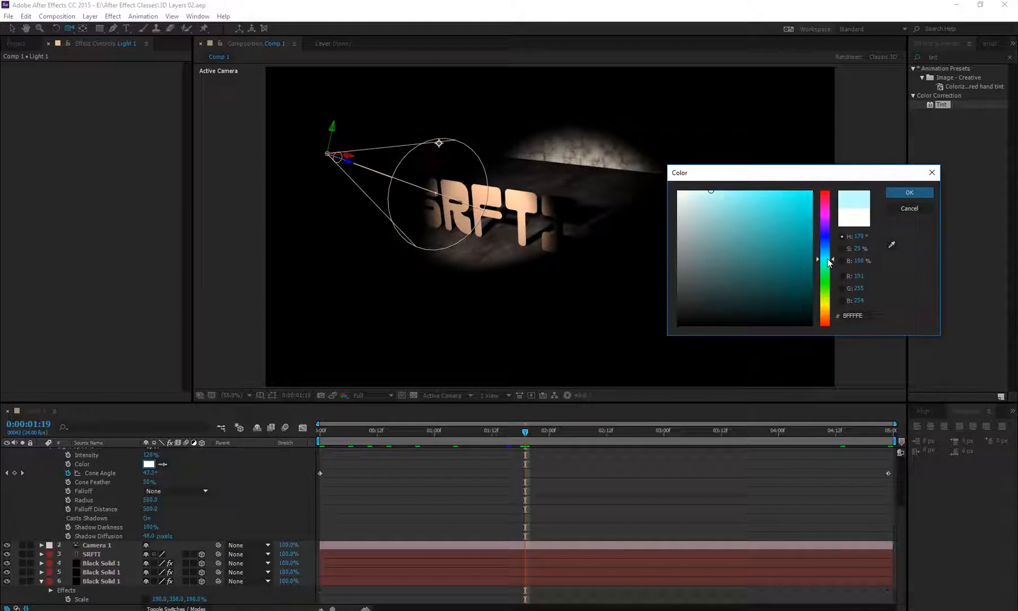
click(909, 191)
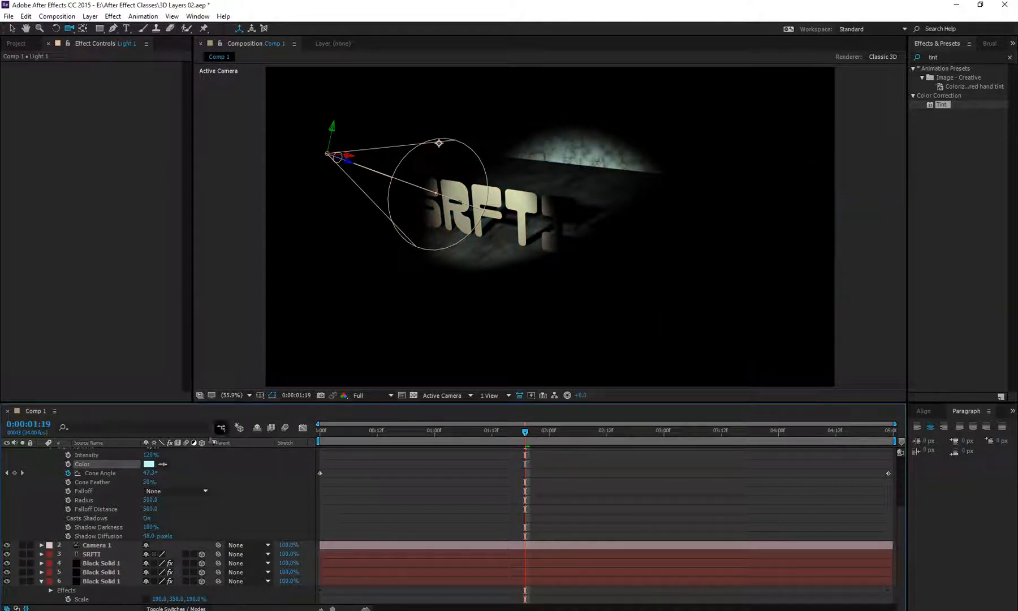
- Try a pale yellow spot light color, #FFF7BF
click(148, 464)
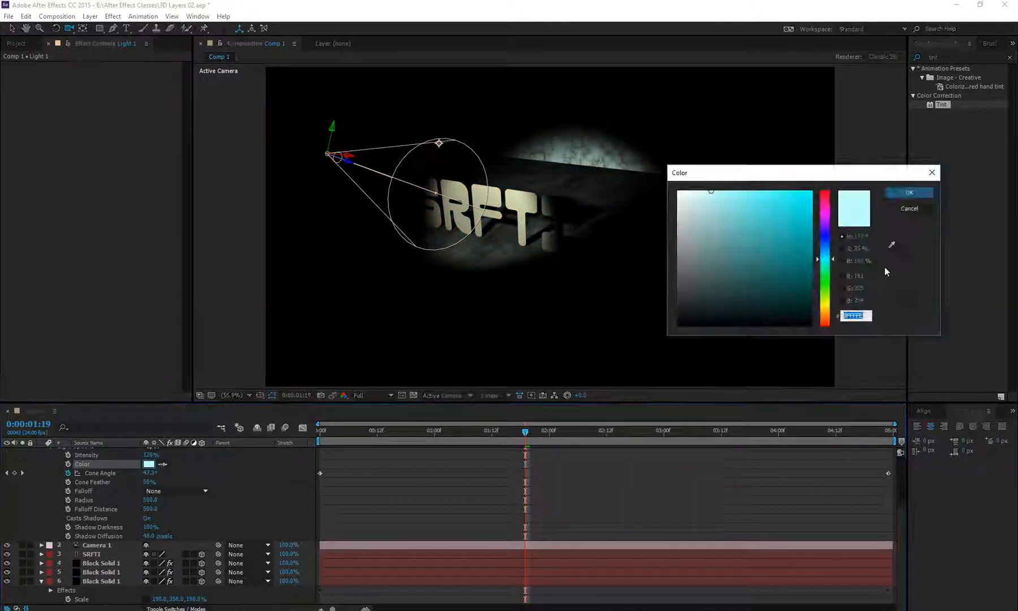
drag(826, 293, 826, 310)
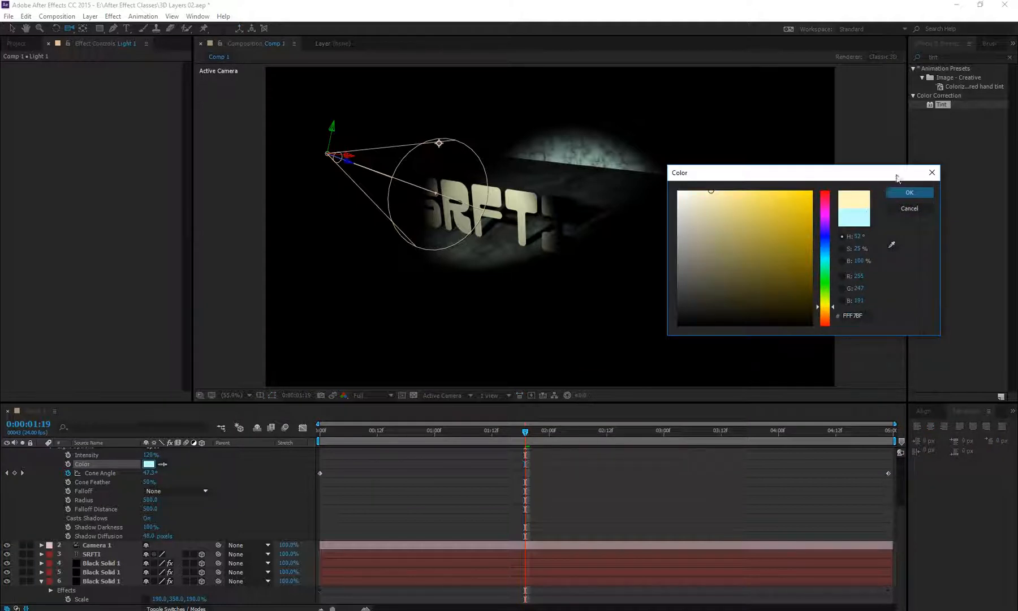
click(909, 192)
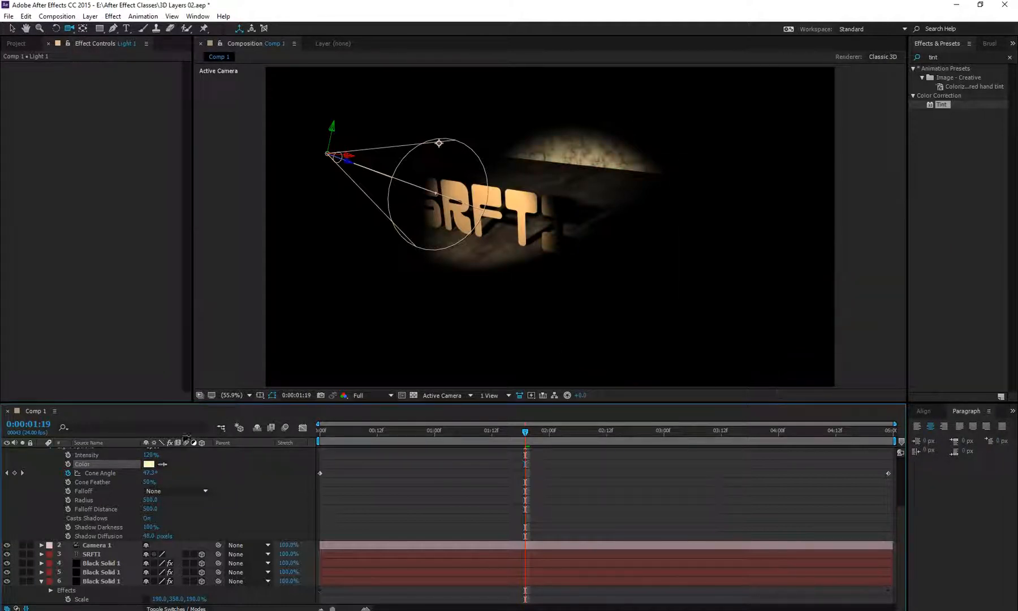
- Set the spot light's color to a pale peach with hue 28°, saturation 15% and brightness 100%
click(154, 463)
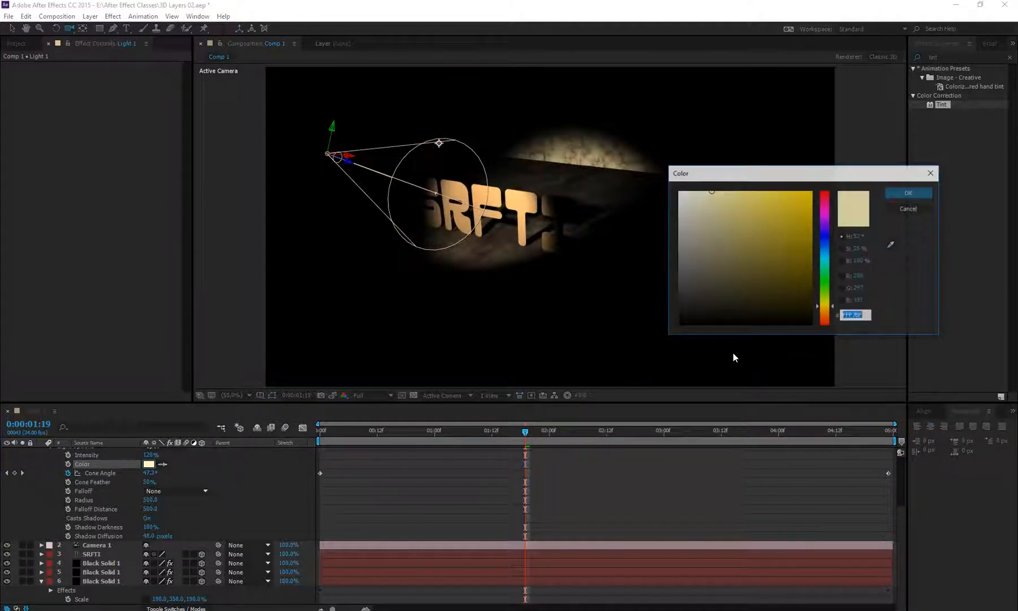
click(824, 316)
click(911, 193)
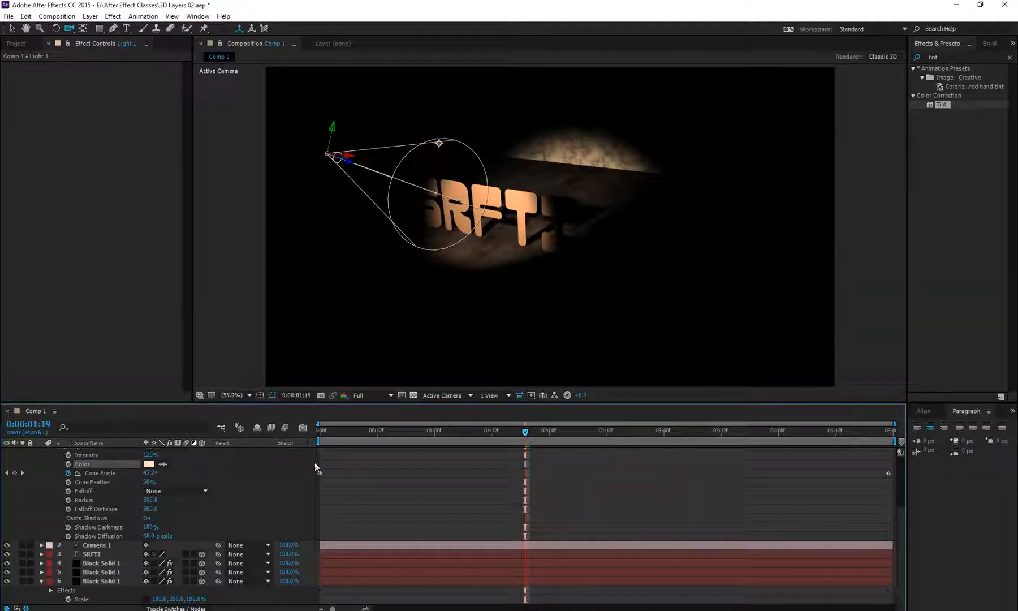
click(148, 464)
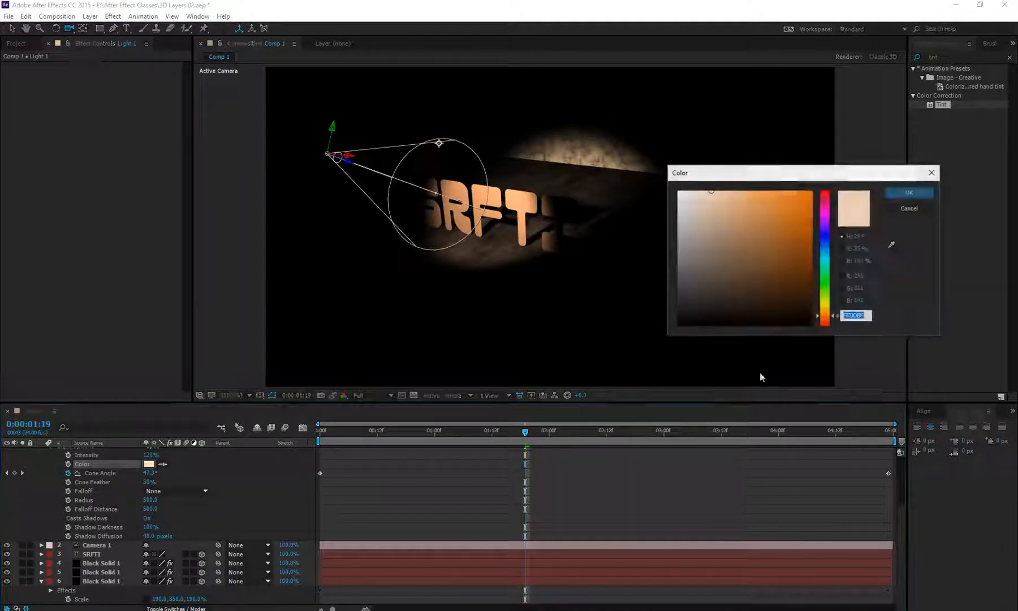
click(697, 188)
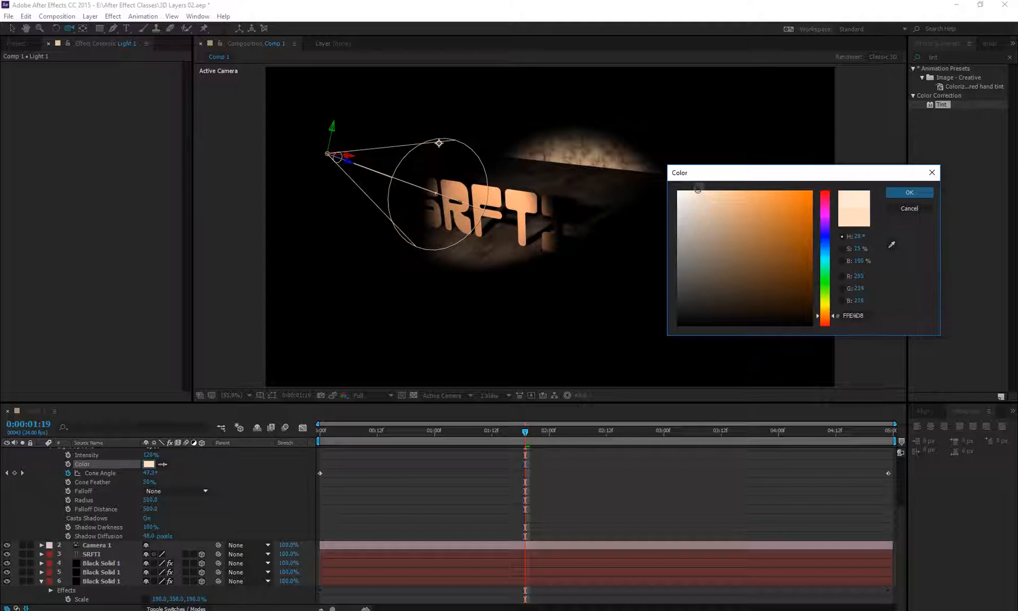
click(908, 193)
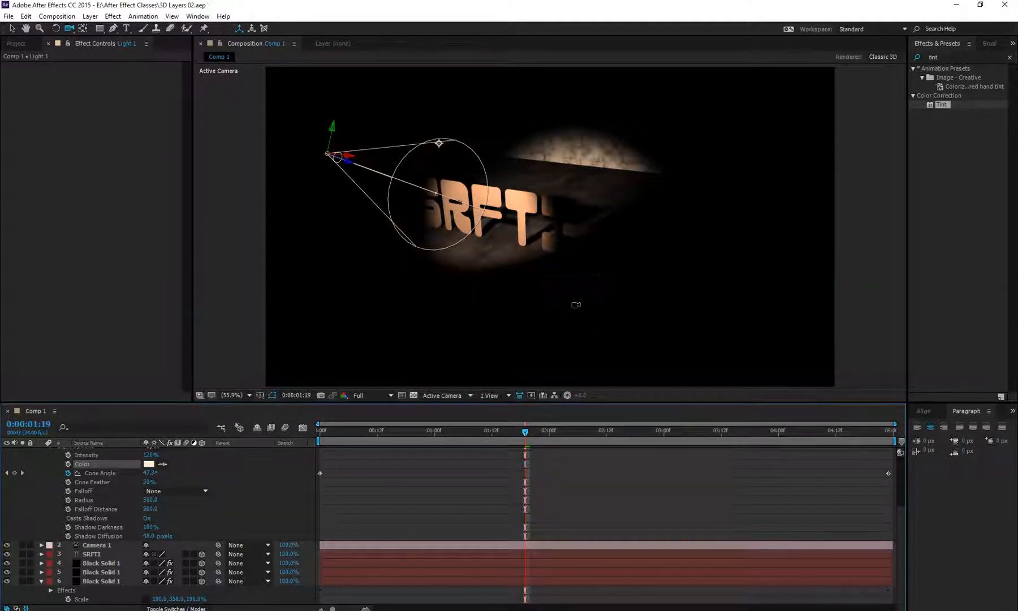
- Orbit the camera around the SRFTI text and go to 0:00:04:23 to examine the light and shadows from several angles
drag(543, 282, 532, 211)
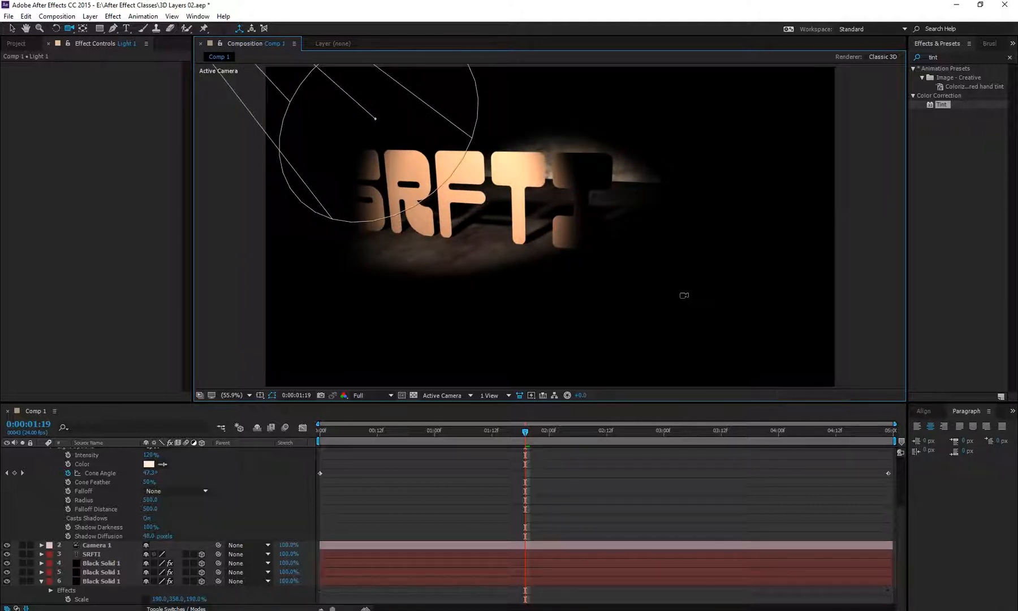
drag(684, 295, 515, 308)
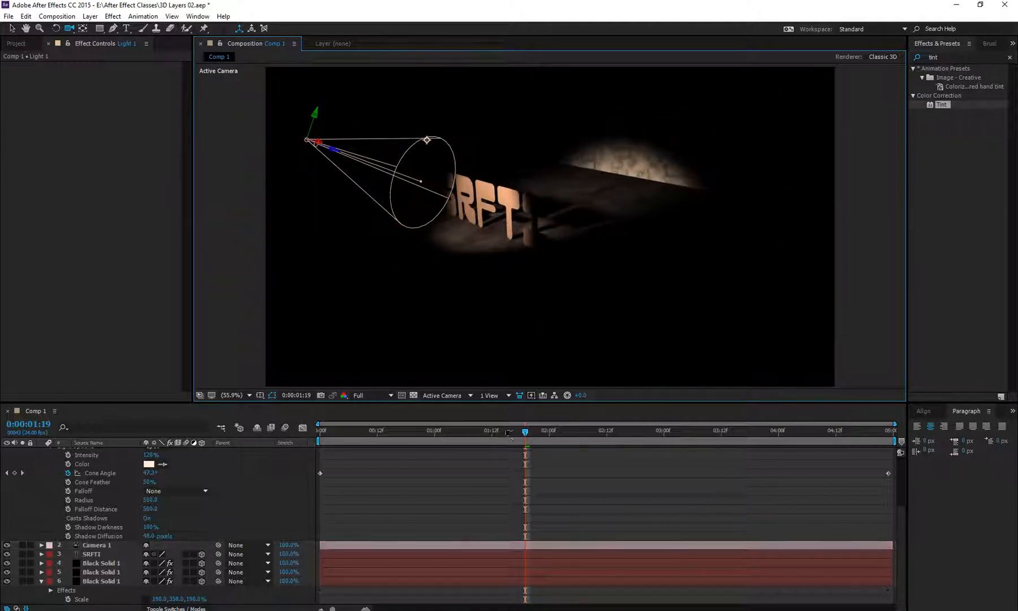
drag(512, 430, 928, 432)
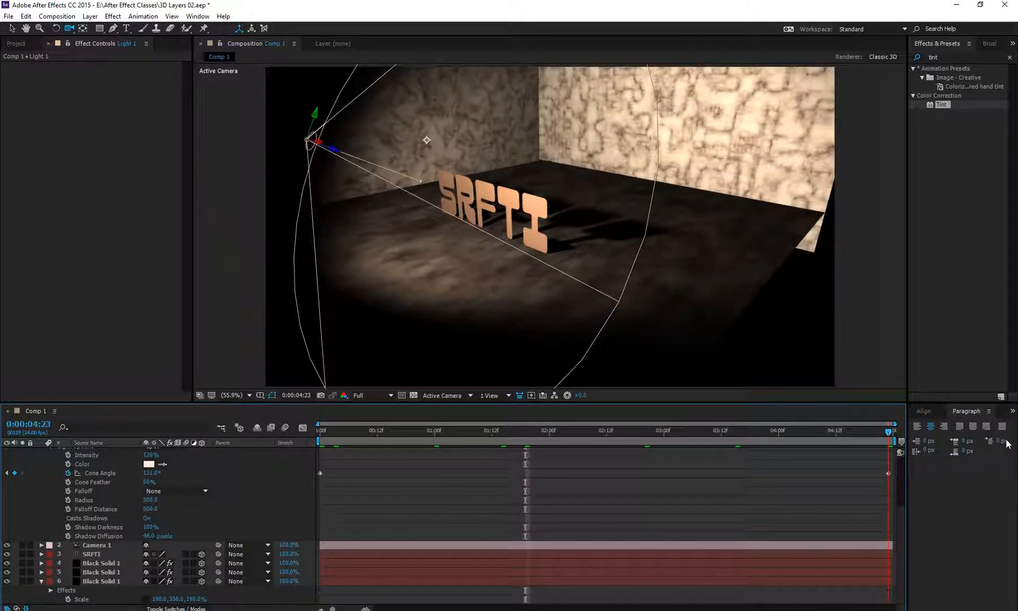
mouse_move(523, 226)
mouse_down()
mouse_move(509, 222)
mouse_move(525, 202)
mouse_move(524, 223)
mouse_up()
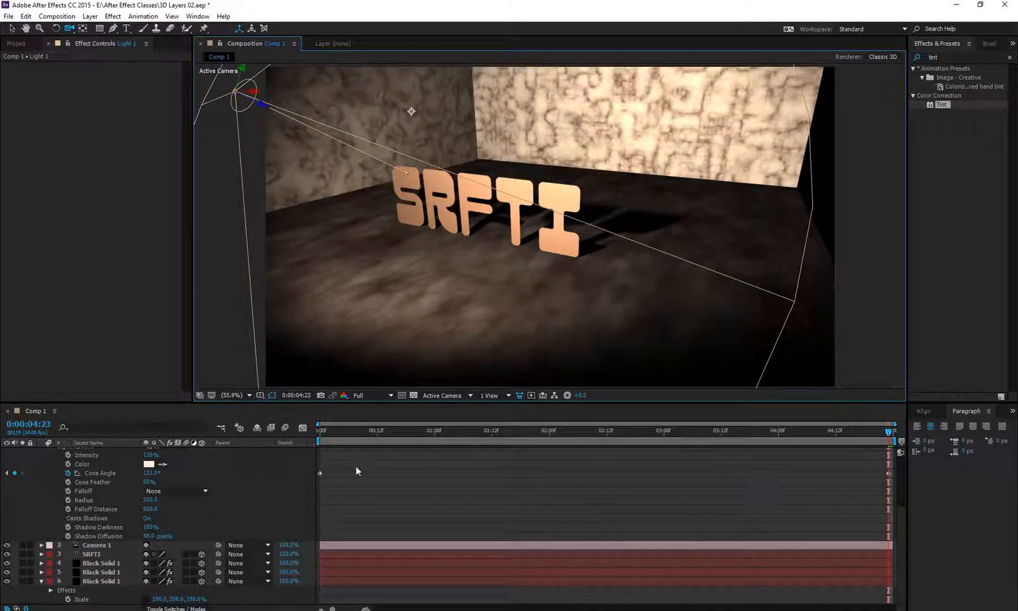
scroll(389, 477, up, 3)
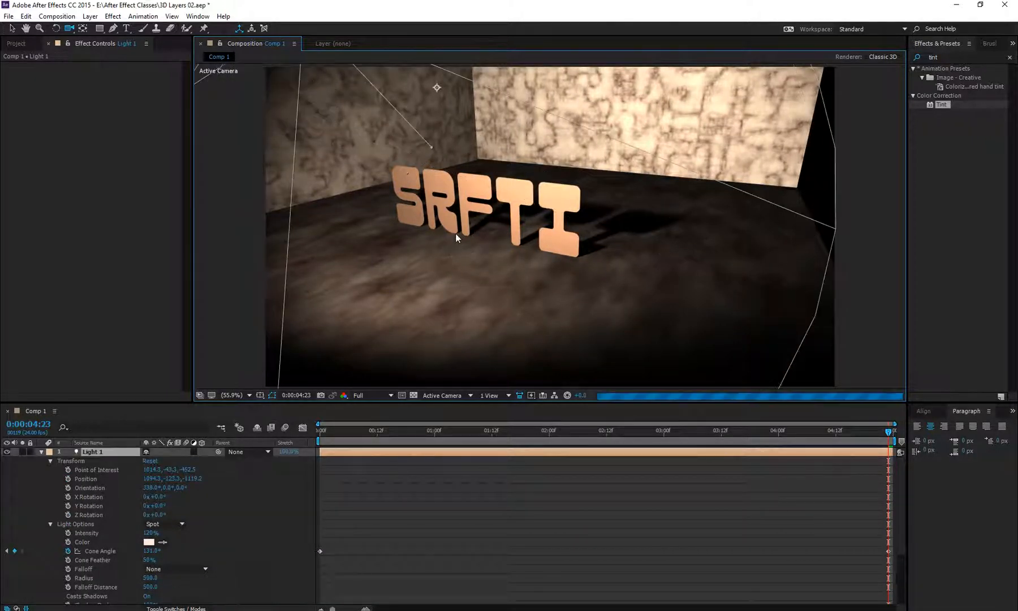
drag(455, 237, 490, 266)
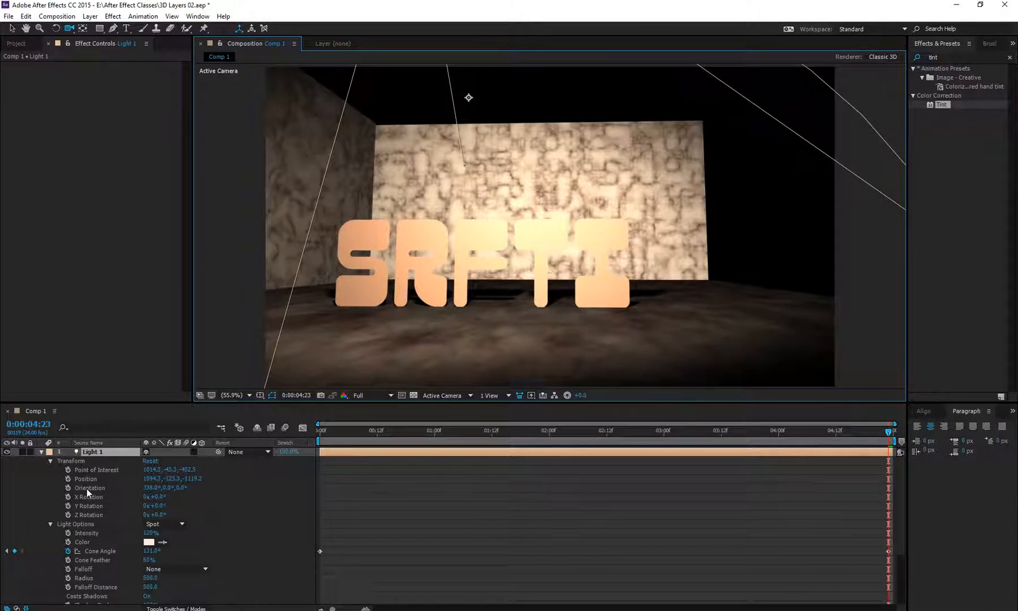
scroll(87, 488, down, 3)
scroll(86, 488, up, 3)
scroll(83, 519, down, 3)
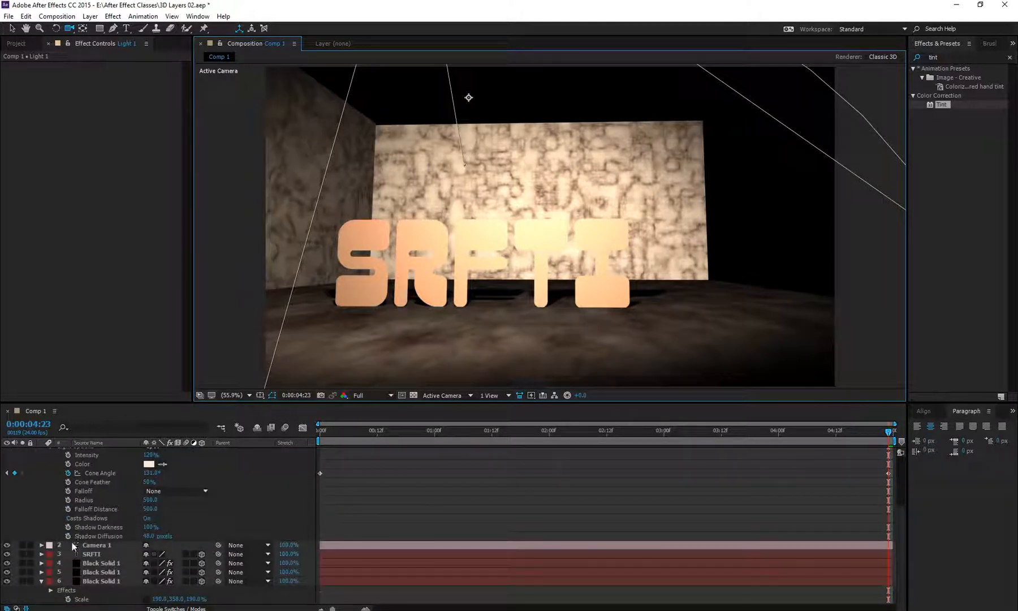
- Hide the Light 1 layer and orbit the camera to a high, angled view of the whole room
click(42, 545)
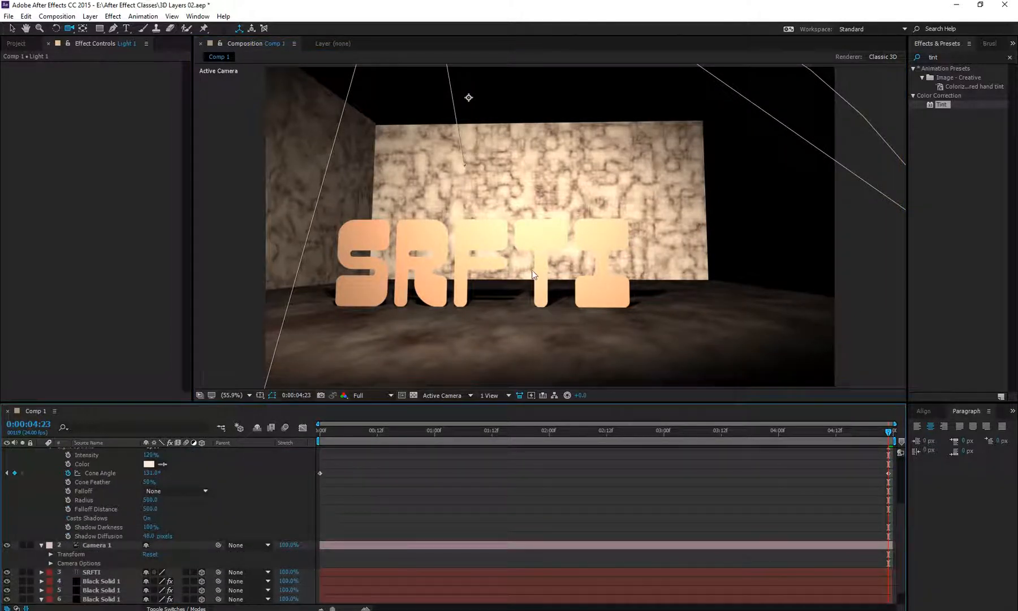
drag(611, 158, 571, 116)
drag(628, 231, 544, 272)
scroll(85, 530, up, 3)
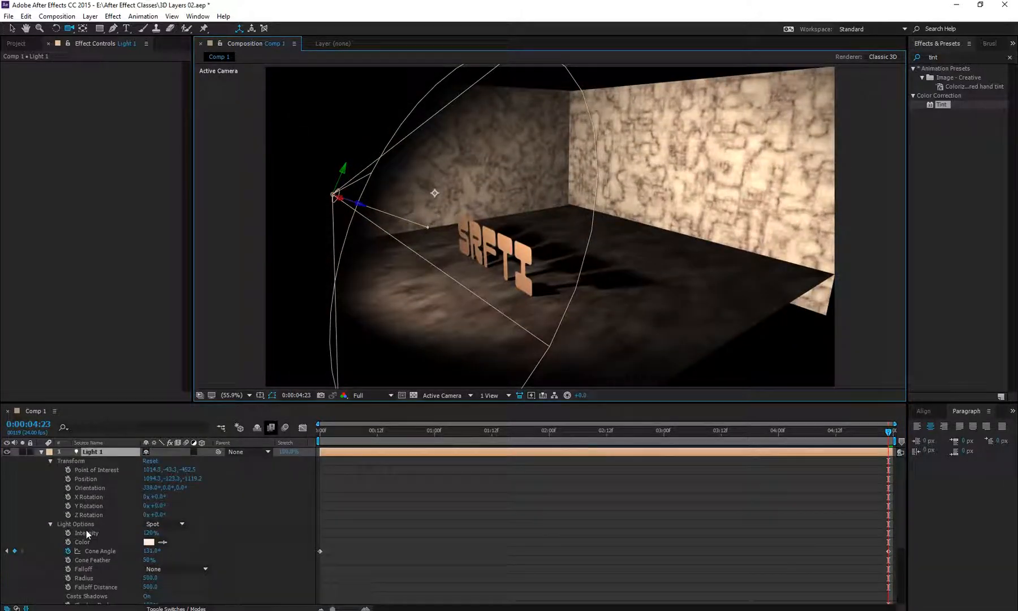
click(8, 453)
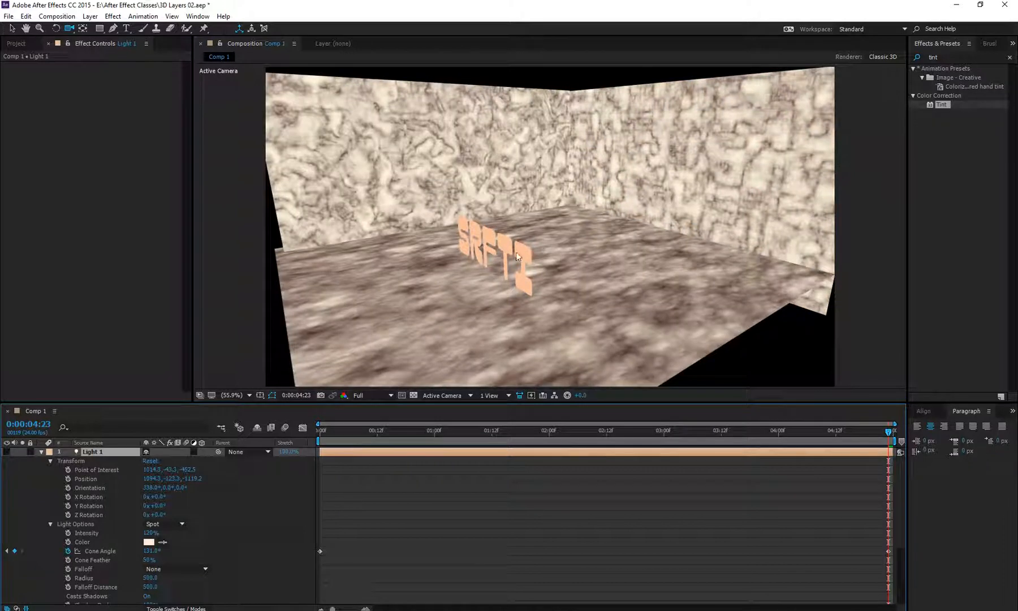
drag(520, 255, 545, 285)
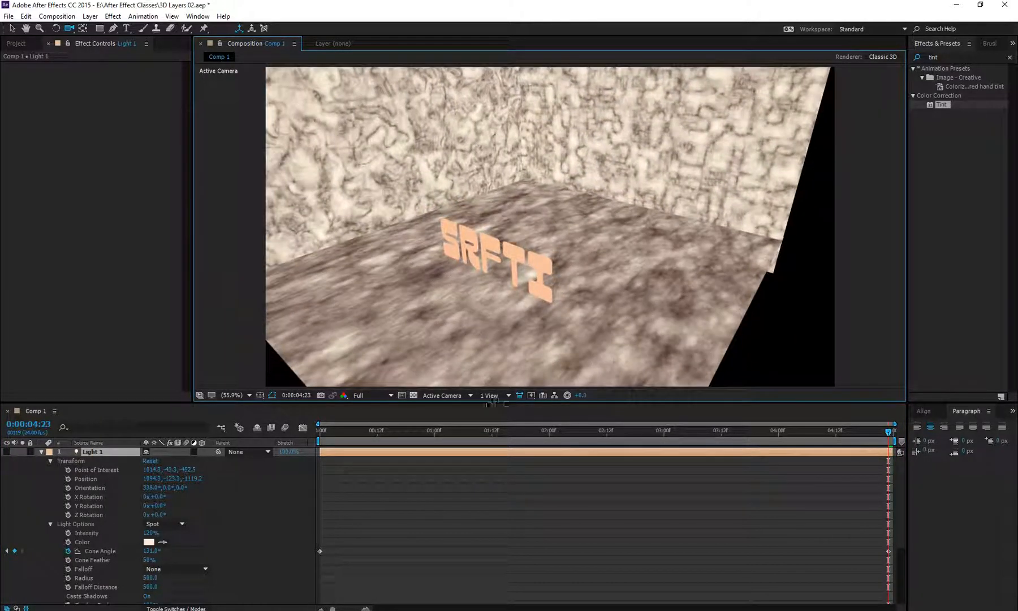
- Split the composition into 2 Views, collapse Light 1, select Camera 1, and enlarge the scene in the Top view
click(491, 396)
click(510, 419)
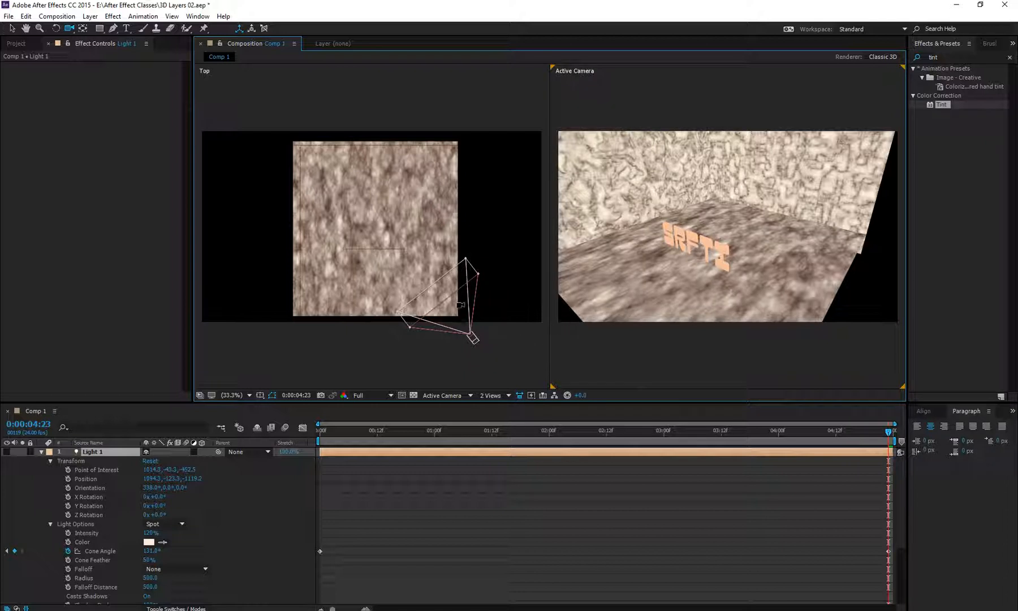
click(41, 452)
click(93, 462)
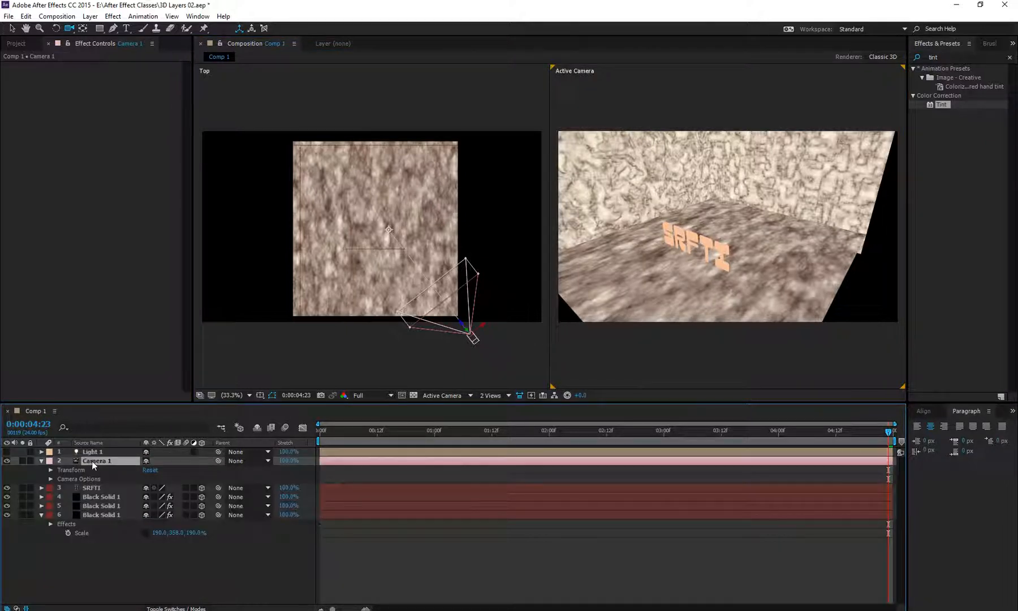
drag(460, 317, 527, 212)
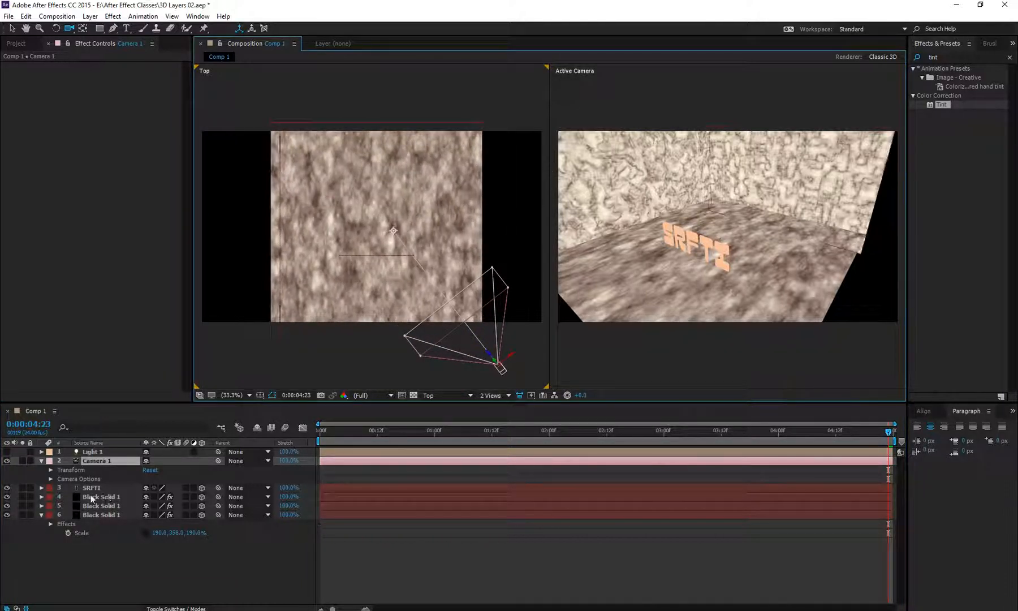
- Reveal Camera 1's Transform properties and examine its Point of Interest and Position alongside the camera in the Top view
click(51, 470)
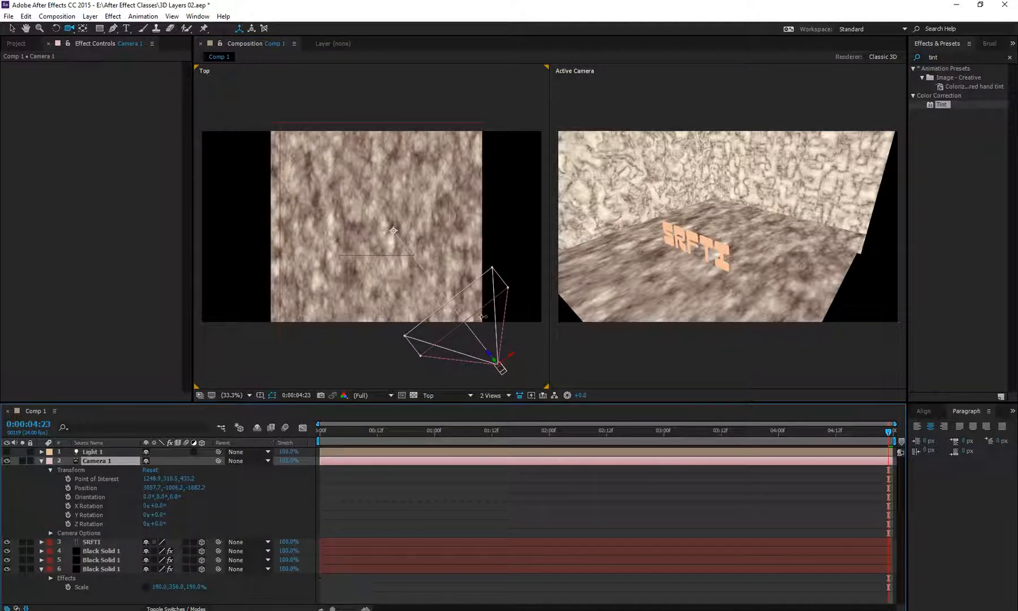
drag(483, 316, 449, 315)
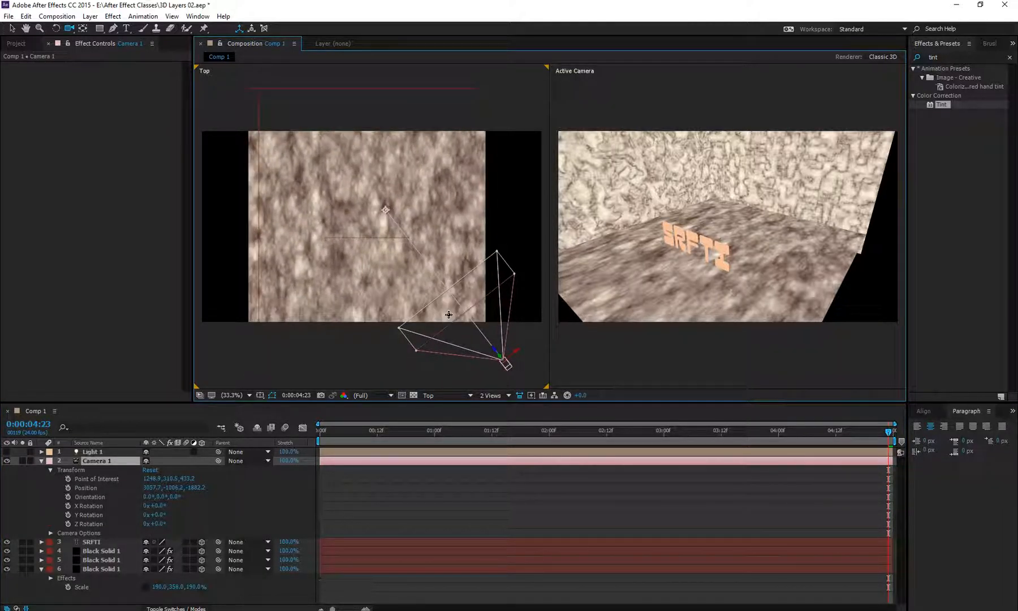
click(113, 479)
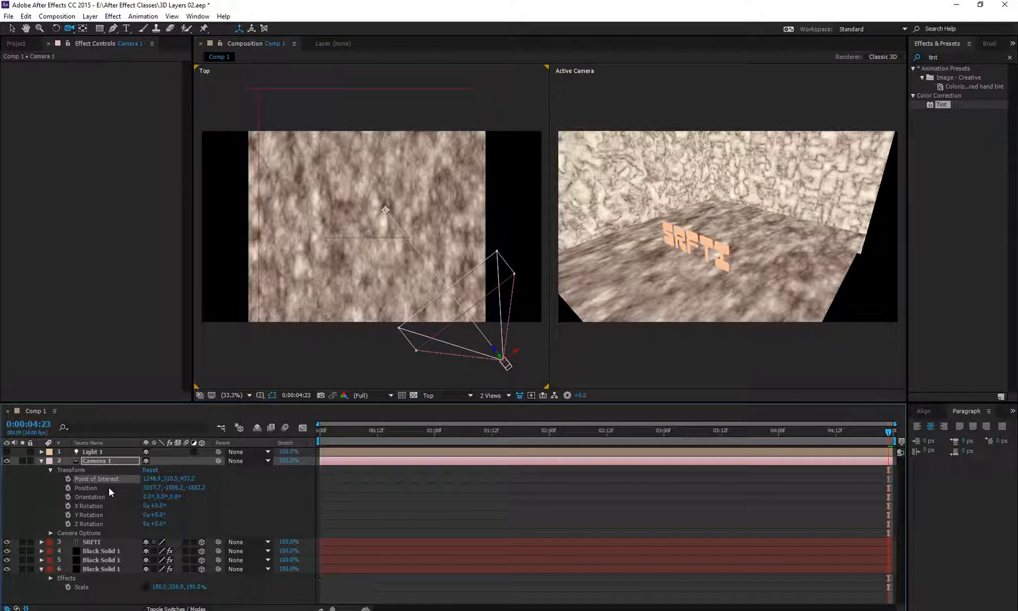
click(109, 487)
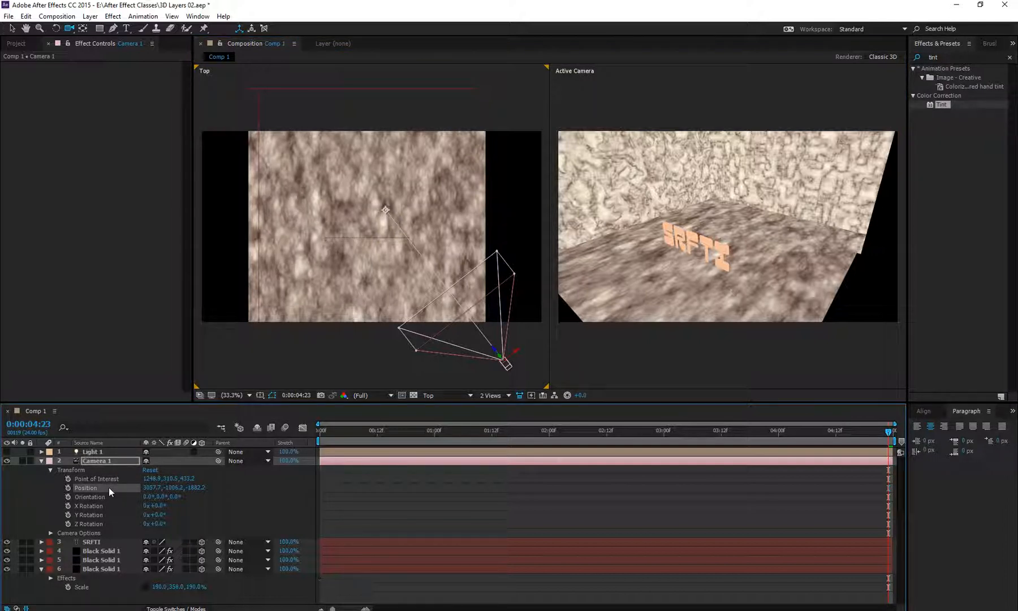
- Change the Top view to Left, frame the camera and its point of interest, and hide the three Black Solid 1 layers
click(455, 395)
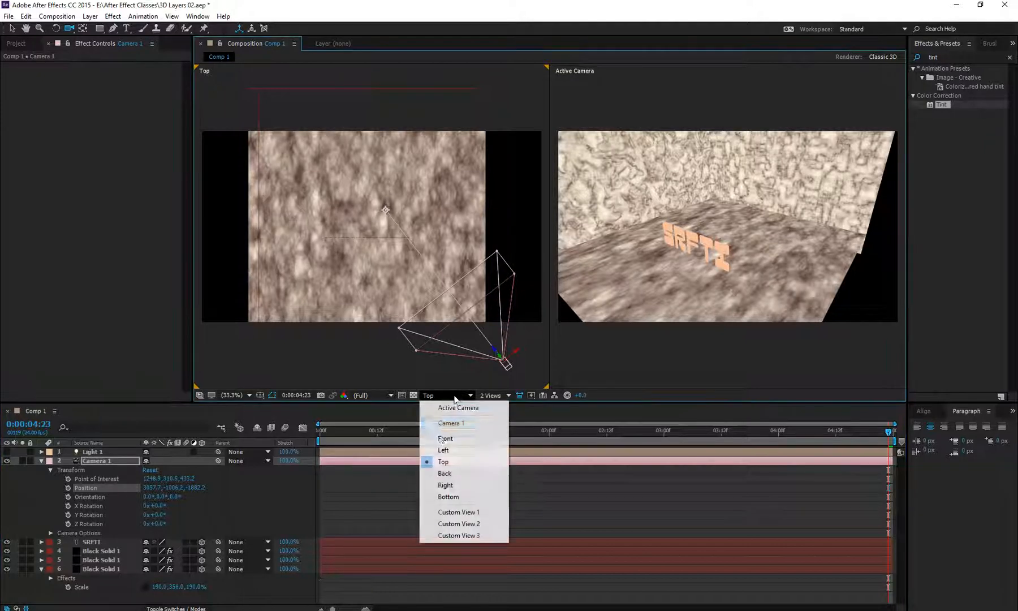
click(456, 449)
drag(434, 210, 414, 311)
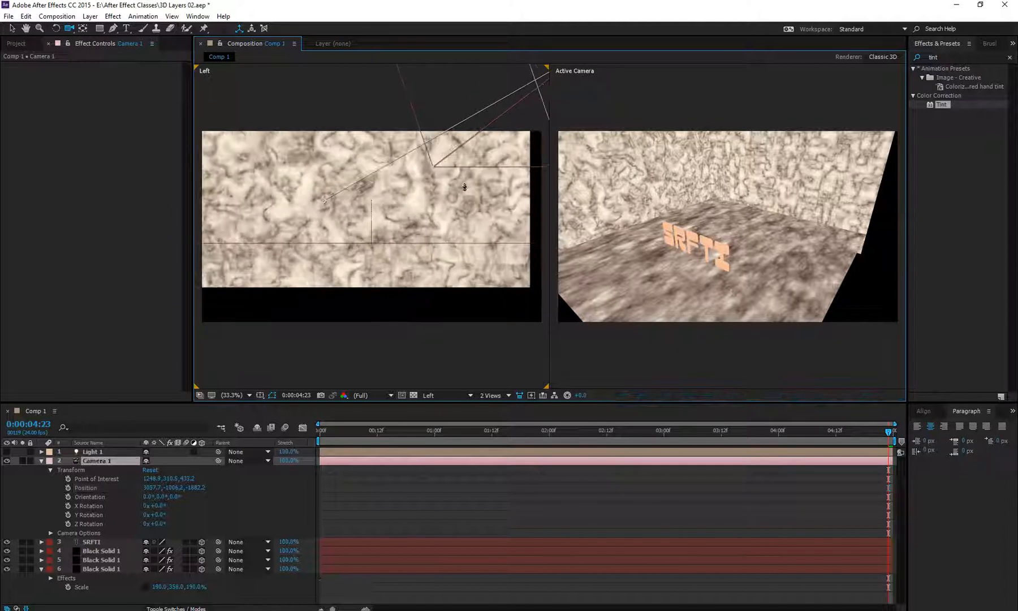
drag(462, 160, 382, 338)
drag(411, 165, 453, 200)
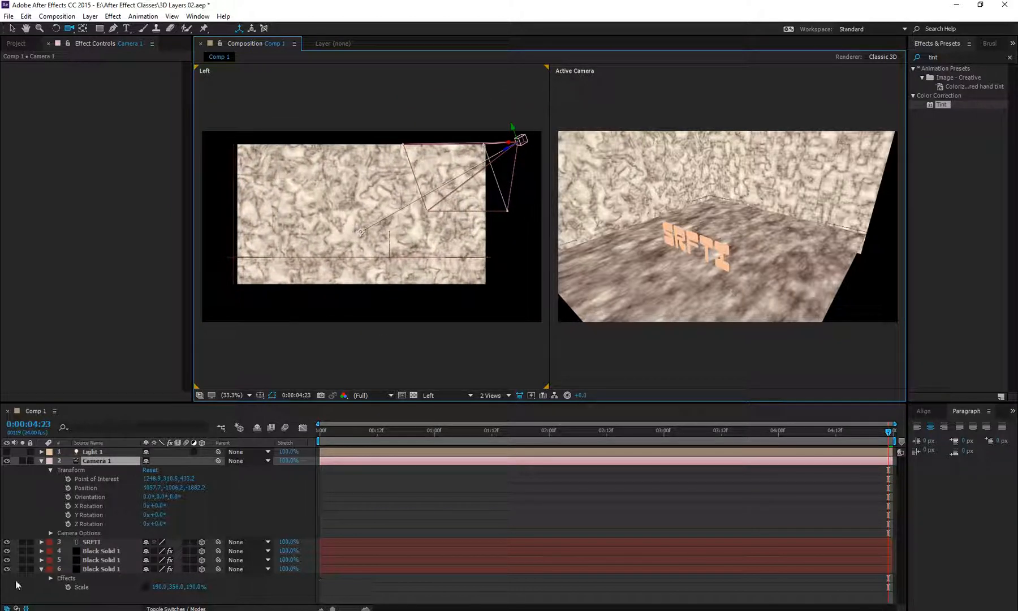
drag(7, 568, 7, 550)
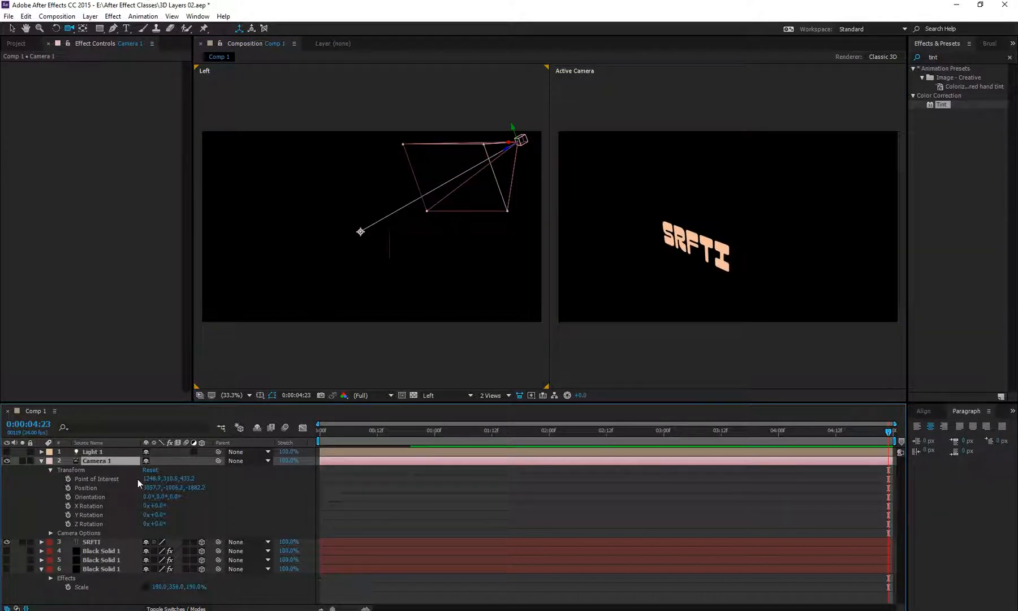
- Try shifting Camera 1's Position and the height of its Point of Interest, undoing each change
drag(174, 488, 266, 487)
drag(600, 484, 646, 413)
key(ctrl+z)
drag(170, 478, 5, 461)
key(ctrl+z)
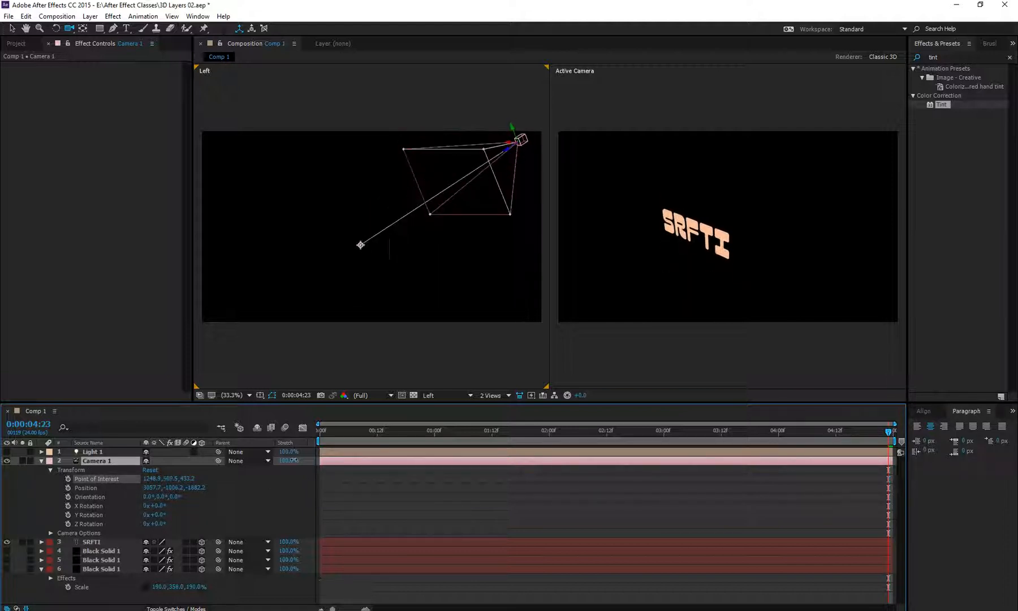
- Change the Left view to Top and move Camera 1 closer to the SRFTI text with the Selection tool
click(441, 394)
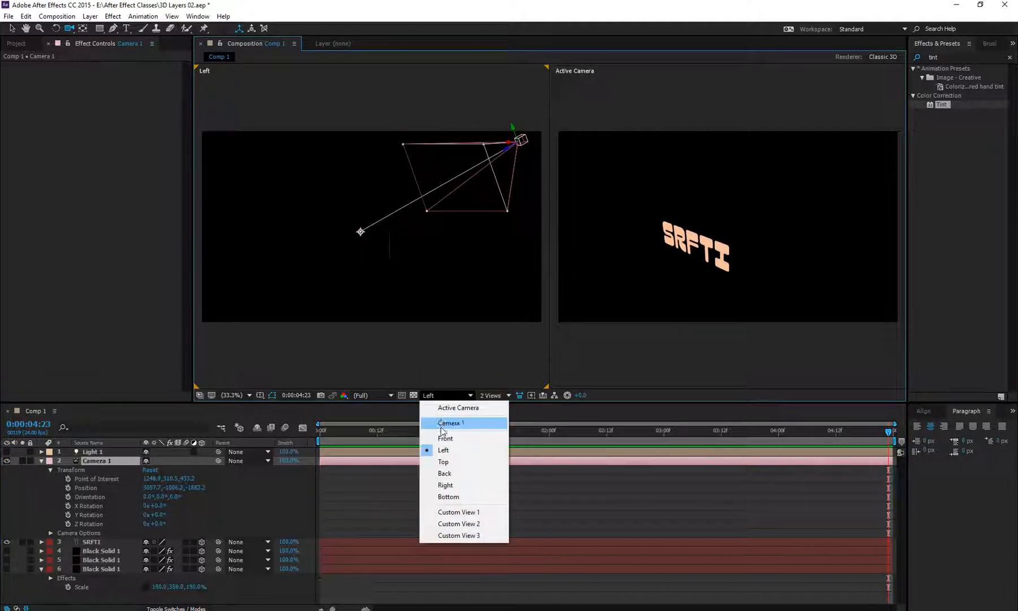
click(445, 464)
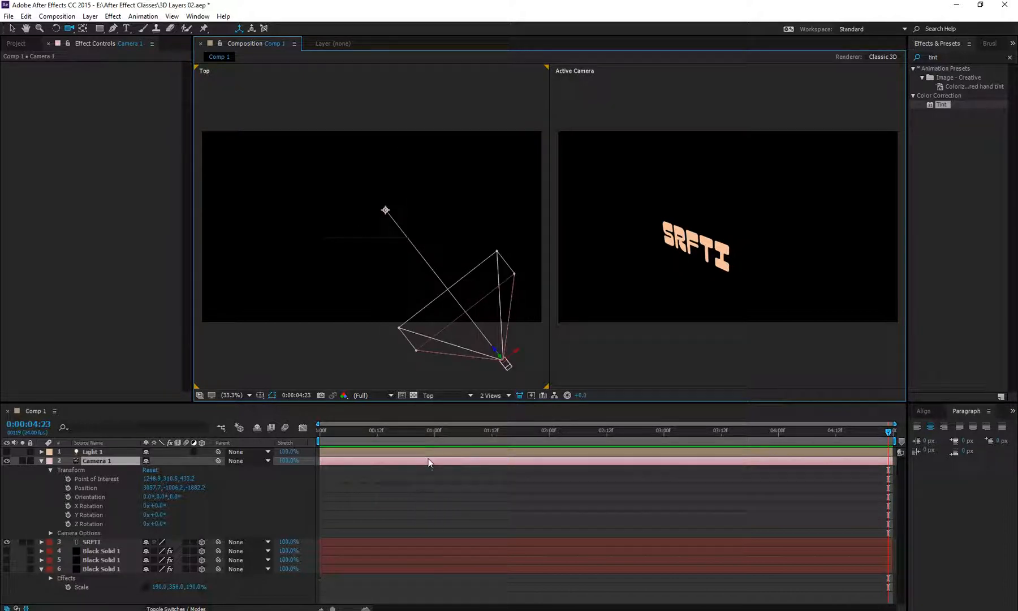
click(12, 28)
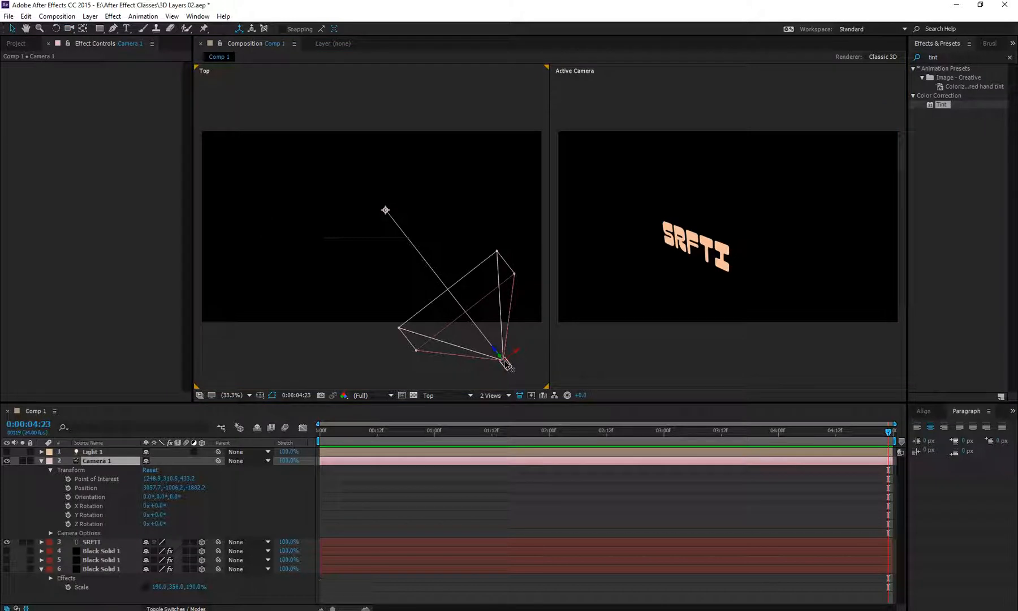
drag(508, 365, 456, 288)
- In the Left view, lower Camera 1 to about Y -180, Z -1122 and its point of interest to about Y 723, Z 542
click(461, 395)
click(458, 459)
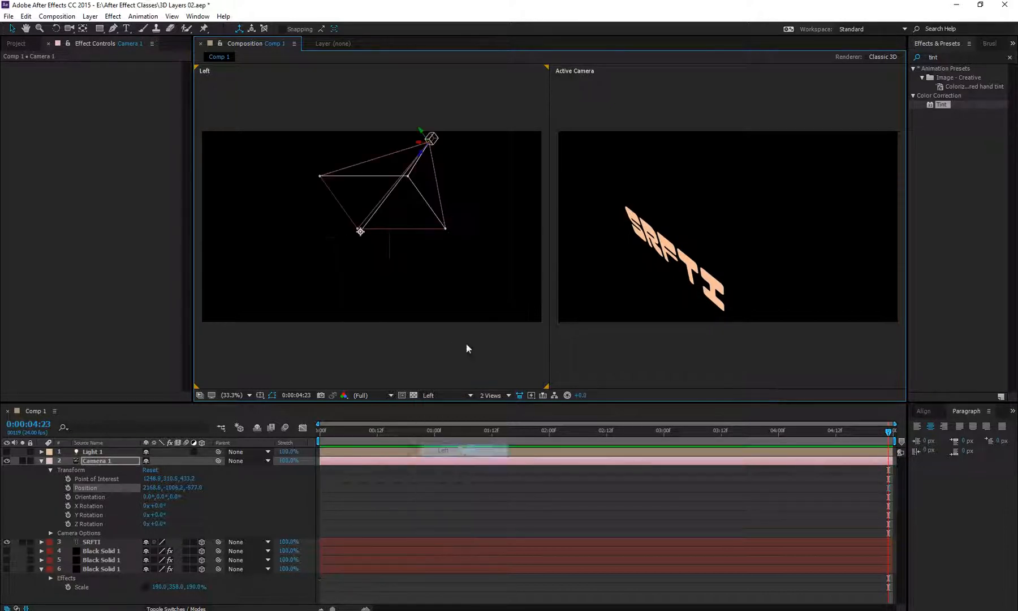
drag(432, 140, 417, 92)
drag(483, 283, 468, 196)
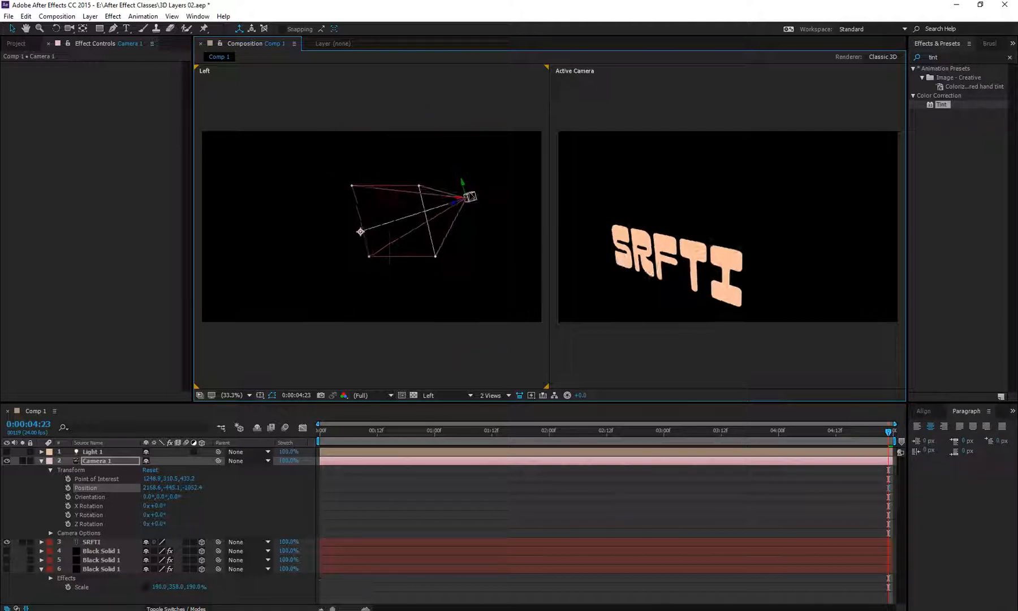
drag(360, 231, 353, 260)
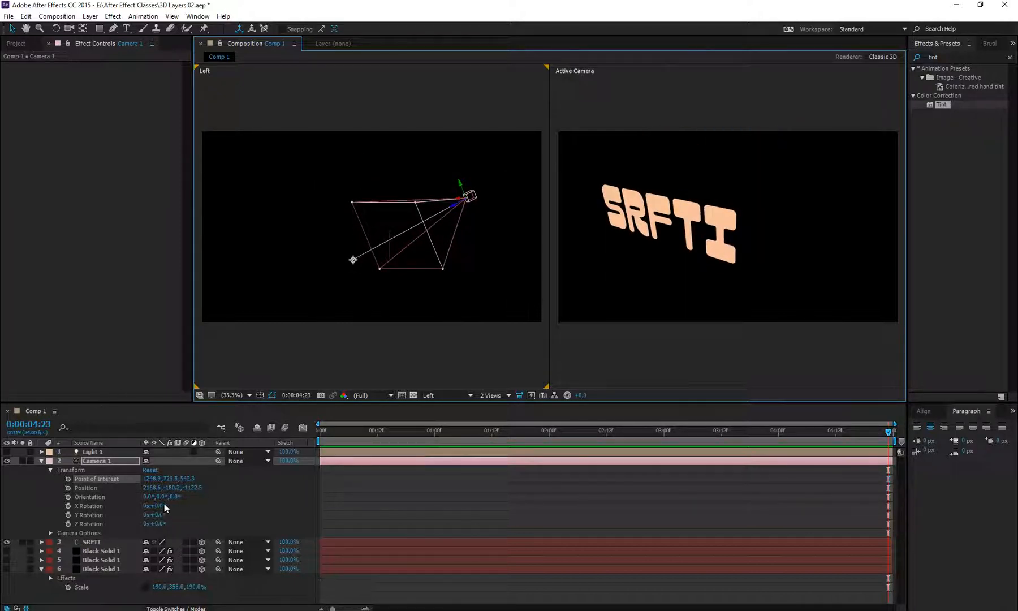
- Try turning Camera 1 with its Orientation values and undo the changes
drag(163, 498, 219, 498)
key(ctrl+z)
key(ctrl+z)
key(ctrl+z)
key(ctrl+z)
key(ctrl+z)
key(ctrl+z)
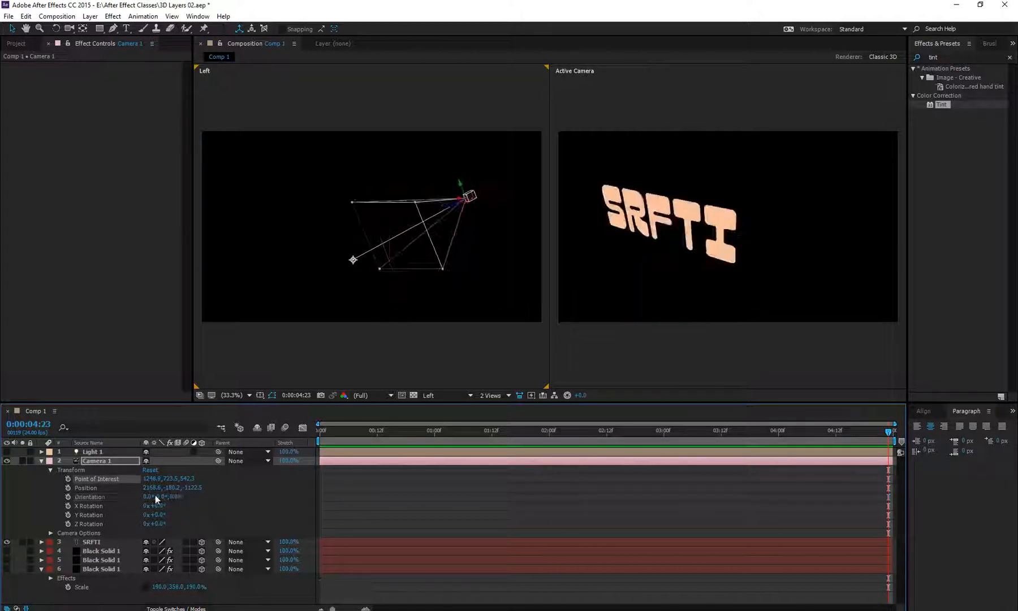
- Test Camera 1's Orientation and rotation values, undoing back to a Y Rotation of -11°
mouse_move(155, 497)
mouse_down()
mouse_move(191, 500)
mouse_move(195, 523)
mouse_move(182, 523)
mouse_move(201, 499)
mouse_move(197, 514)
mouse_move(169, 527)
mouse_move(170, 500)
mouse_move(191, 498)
mouse_move(189, 515)
mouse_move(150, 515)
mouse_move(203, 489)
mouse_move(163, 503)
mouse_up()
key(ctrl+z)
key(ctrl+z)
key(ctrl+z)
key(ctrl+z)
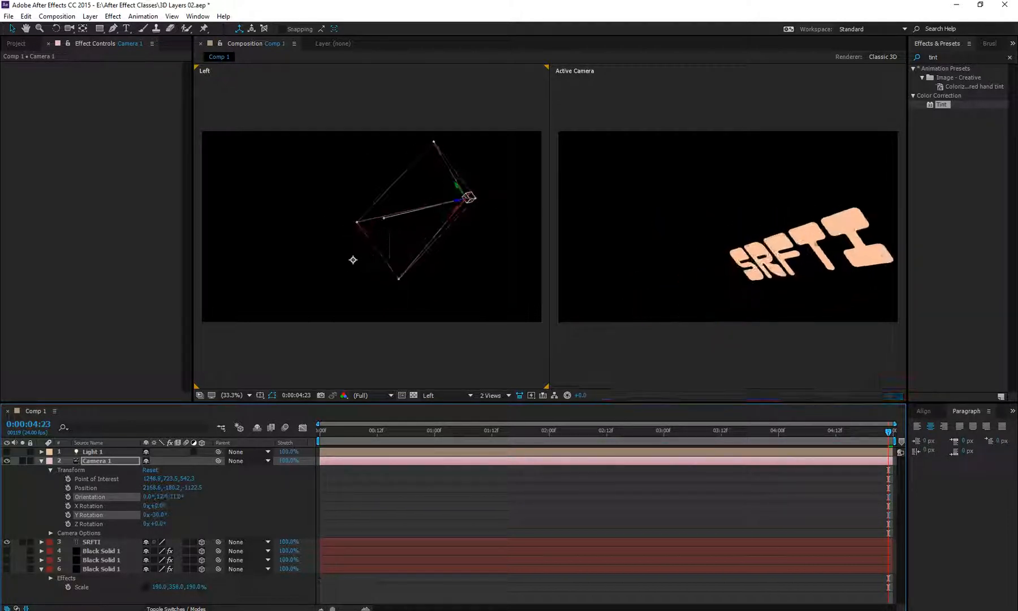
key(ctrl+z)
key(ctrl+z)
key(ctrl+z)
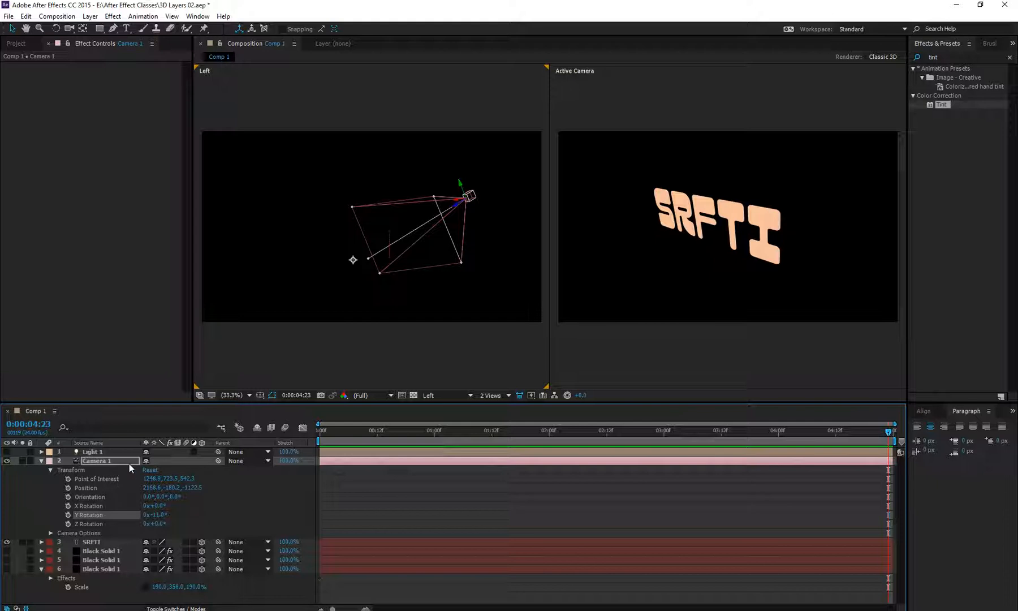
- Change Camera 1's type to One-Node Camera in its Camera Settings
double_click(118, 460)
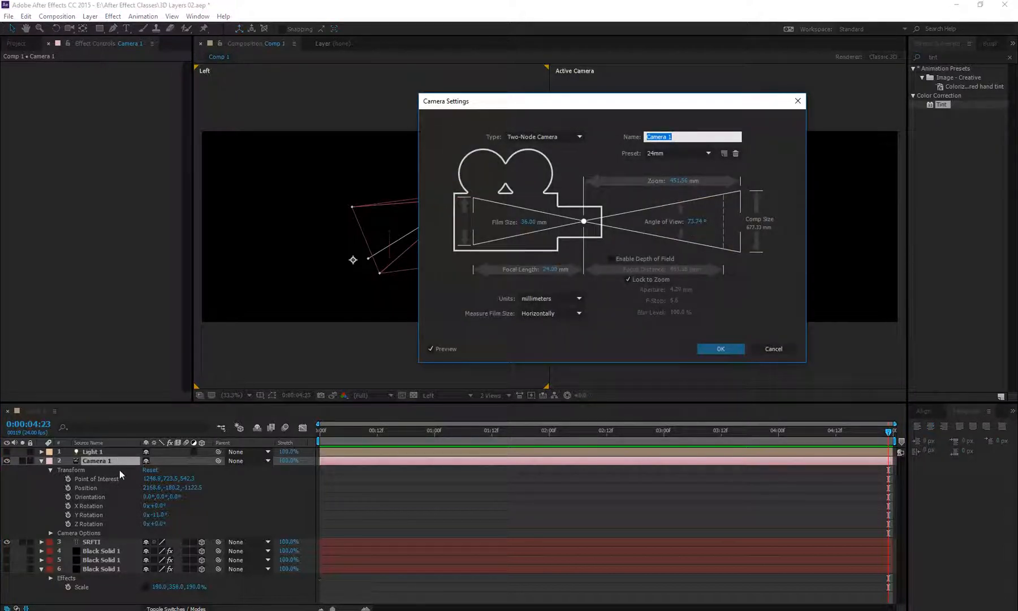
drag(534, 101, 549, 99)
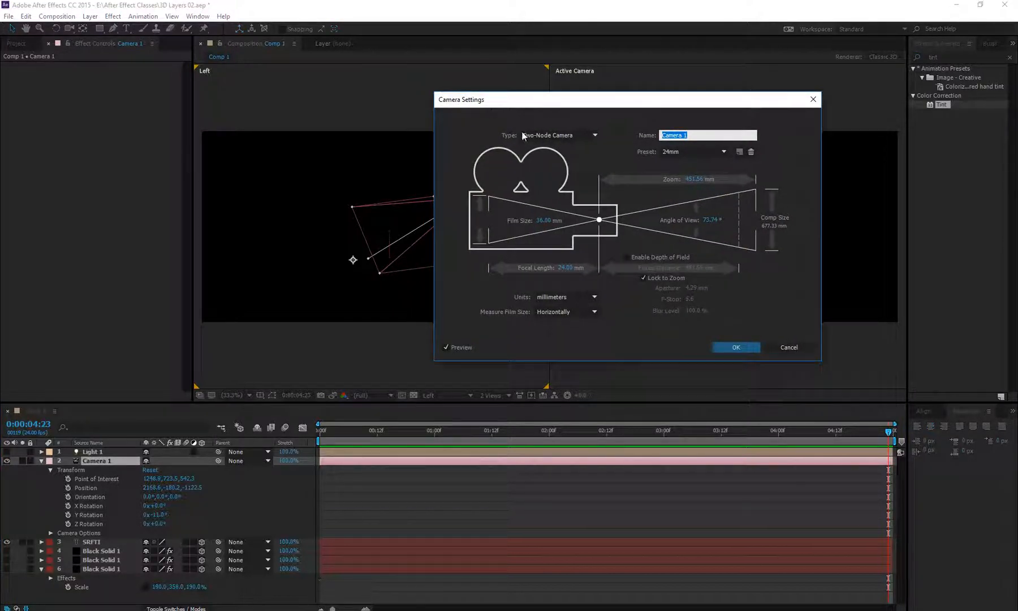
click(556, 138)
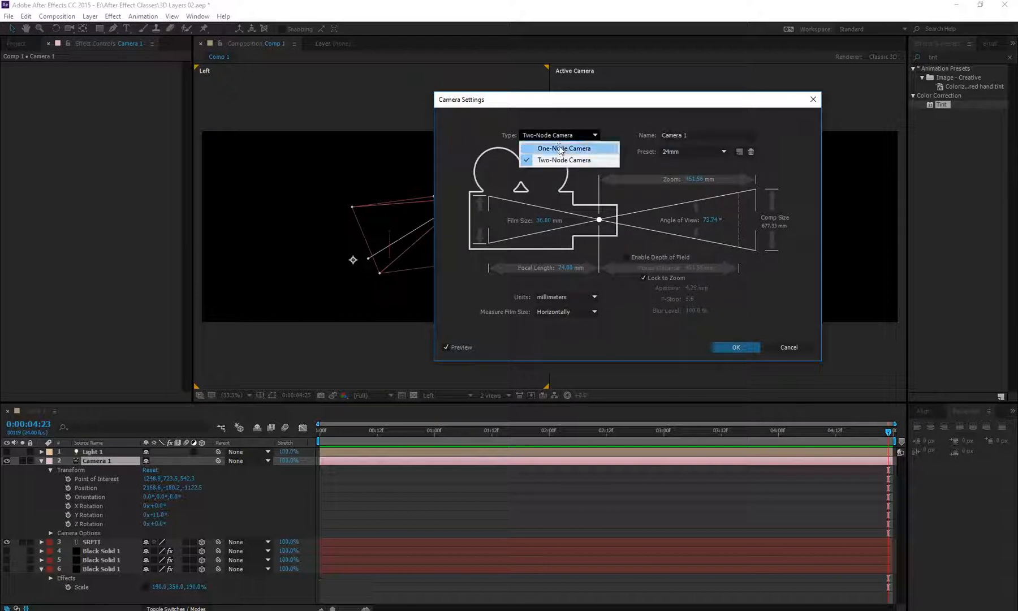
click(560, 148)
click(730, 343)
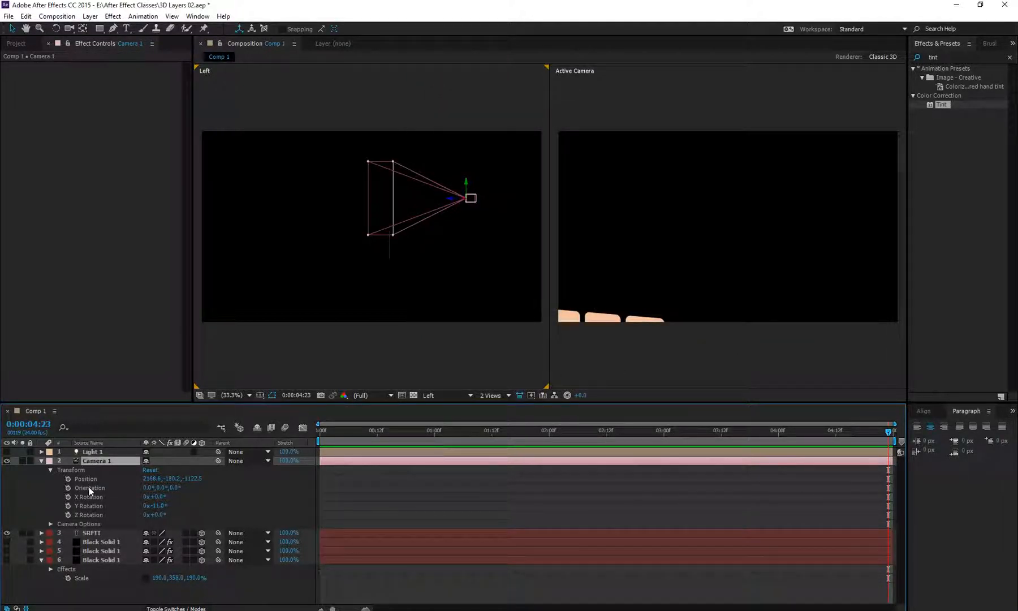
- Move the one-node camera in the Left view to about Y 435, Z -1482 and set its Y Orientation to 344°
drag(467, 185, 486, 245)
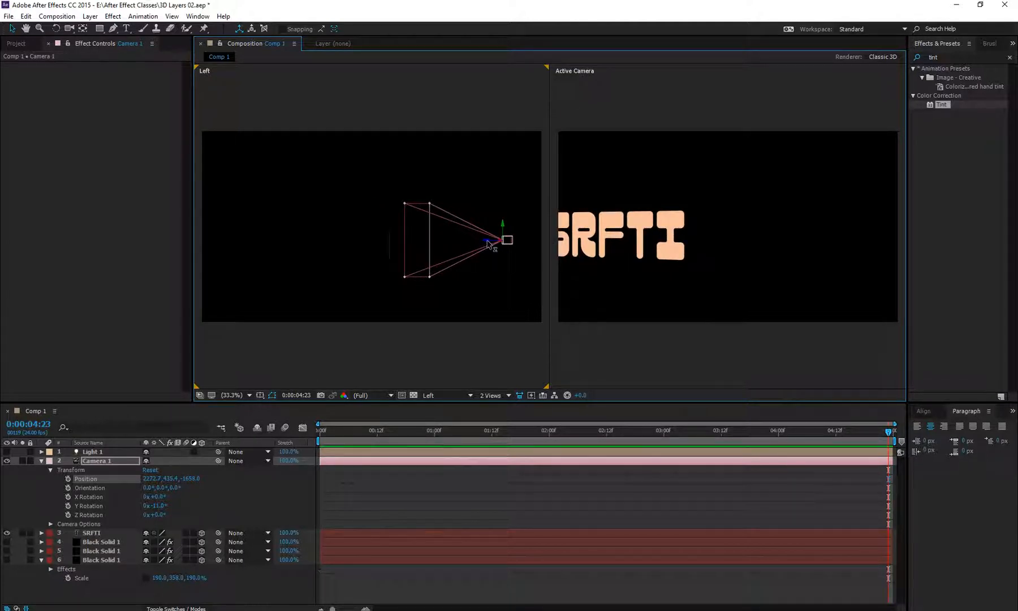
drag(487, 244, 476, 244)
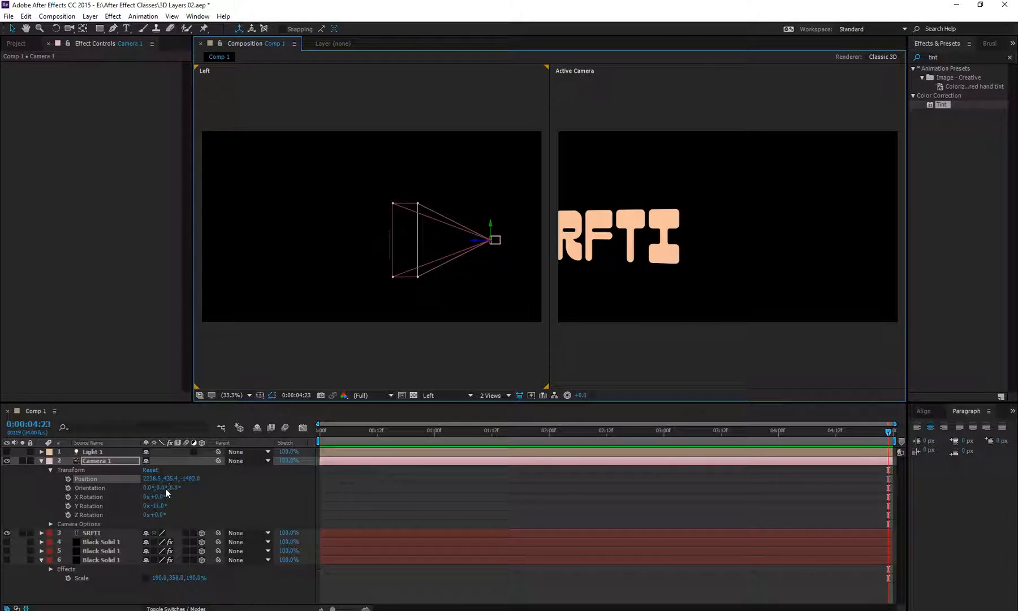
drag(163, 487, 150, 487)
- In the Top view, reposition the one-node camera to about X 1370, Z -1682 and turn its Y Orientation to face the text
click(446, 395)
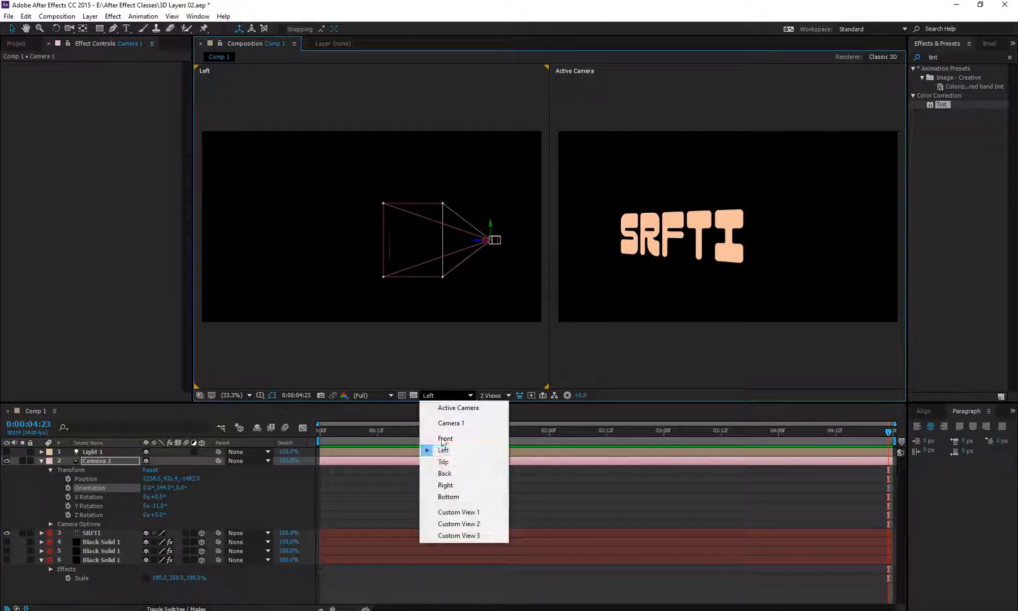
click(443, 462)
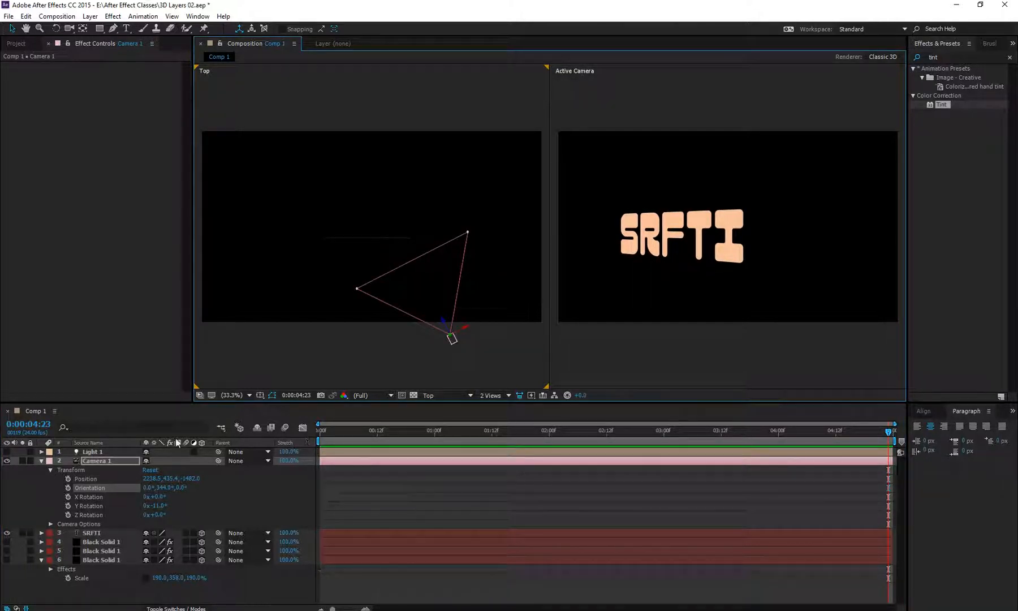
mouse_move(164, 487)
mouse_down()
mouse_move(186, 490)
mouse_move(168, 489)
mouse_up()
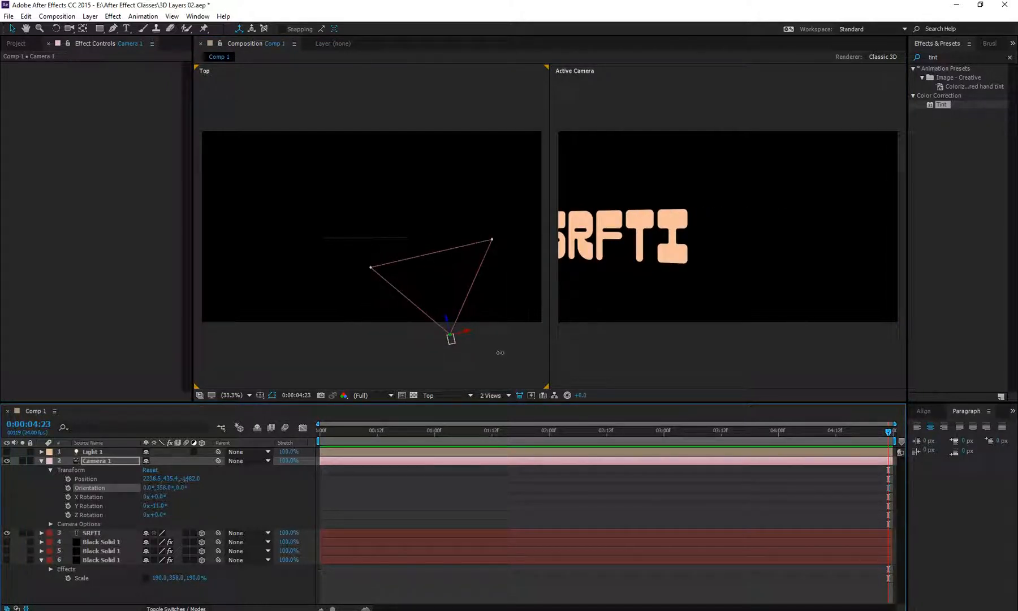
drag(461, 336, 405, 349)
mouse_move(162, 490)
mouse_down()
mouse_move(172, 489)
mouse_move(151, 496)
mouse_move(163, 495)
mouse_up()
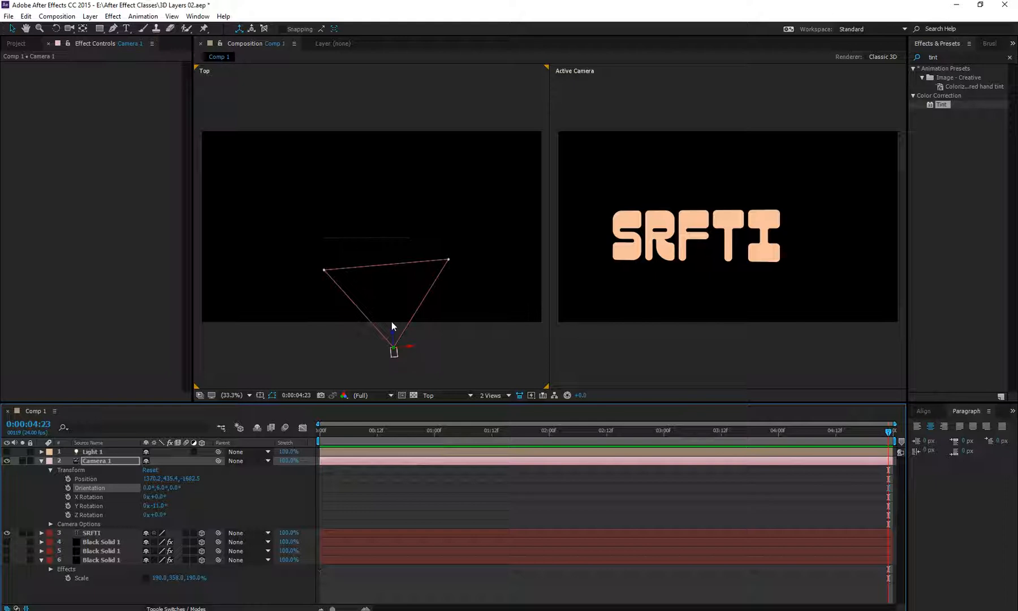
- Undo the one-node camera's moves and rotations and its type change, back to the two-node camera
key(ctrl+z)
key(ctrl+z)
key(ctrl+z)
key(ctrl+z)
key(ctrl+z)
key(ctrl+z)
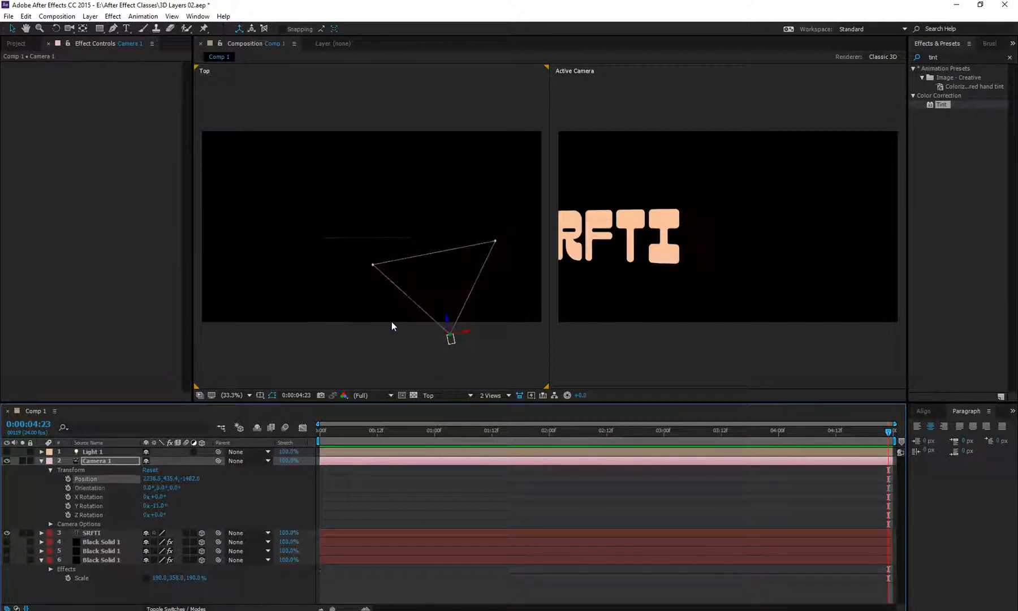
key(ctrl+z)
key(ctrl+z)
key(ctrl+z)
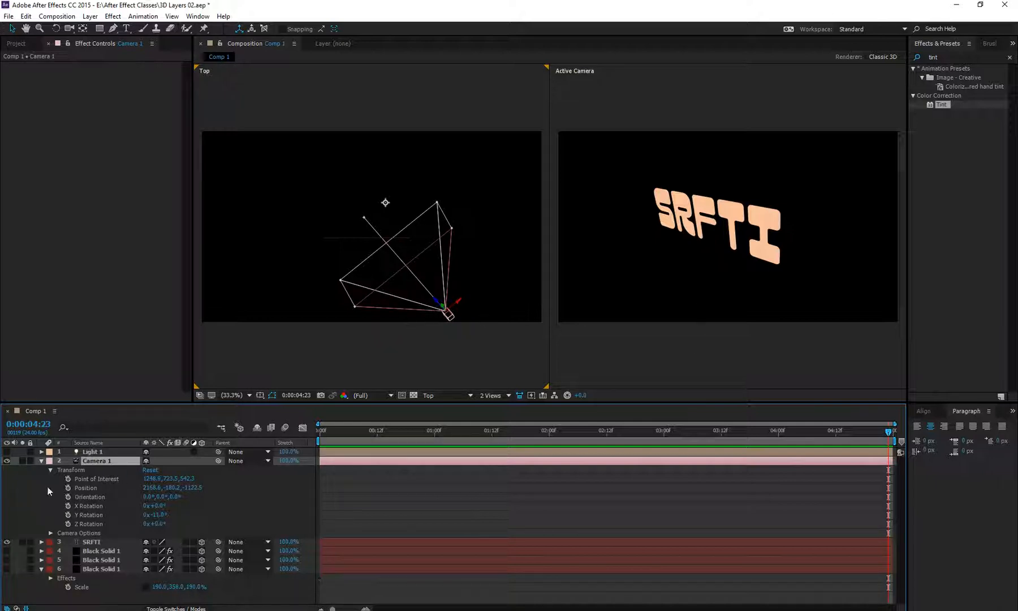
- Show Light 1 and the three Black Solid 1 layers, and return the composition to 1 View
click(9, 452)
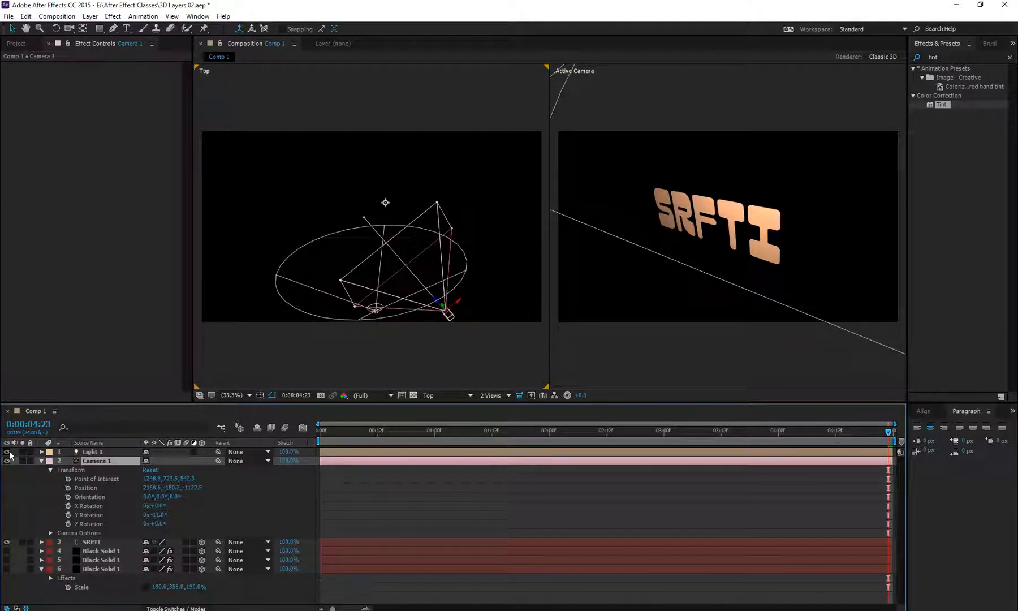
drag(7, 552, 7, 569)
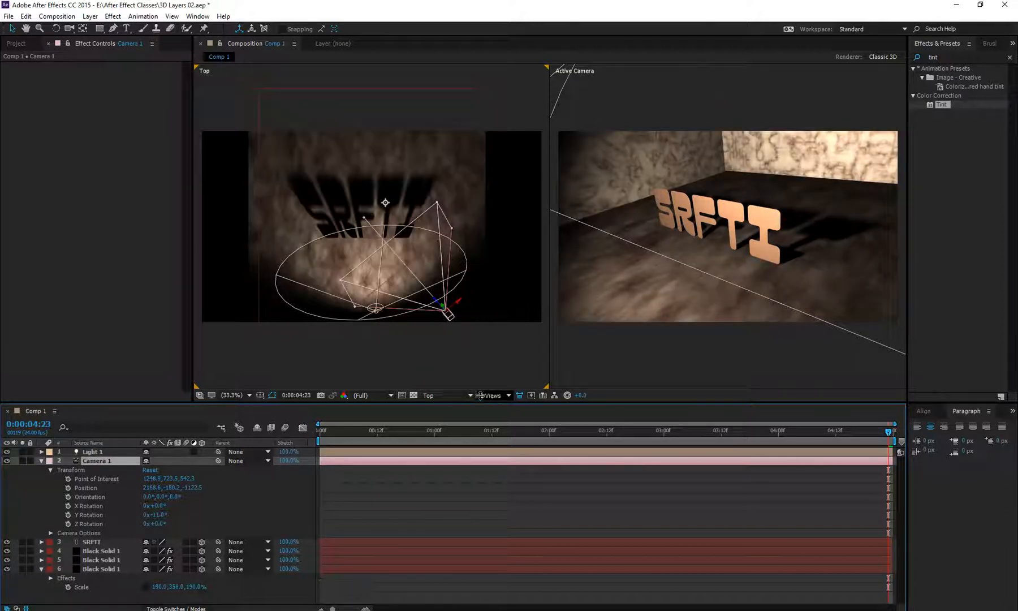
click(458, 394)
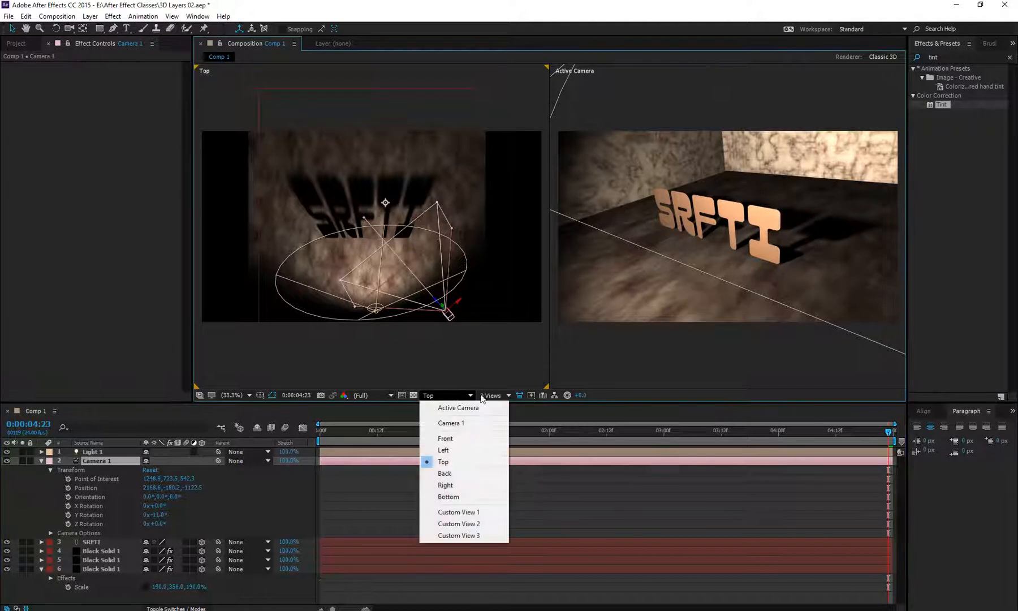
click(495, 395)
click(520, 409)
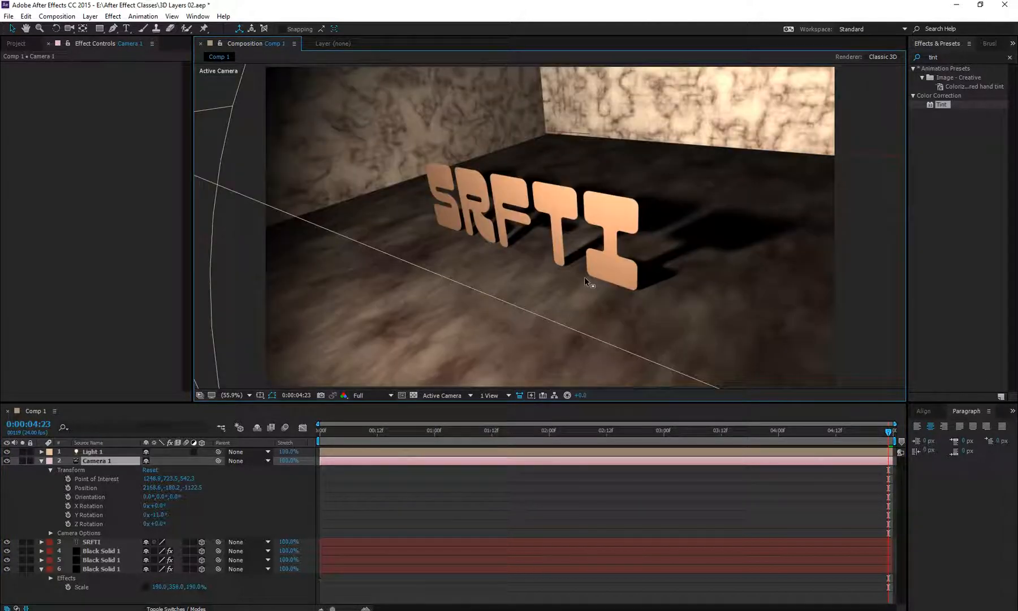
- Orbit Camera 1 down to a low, near-floor angle on the SRFTI text, at about Y 636, Z -1181
click(66, 29)
drag(547, 209, 544, 253)
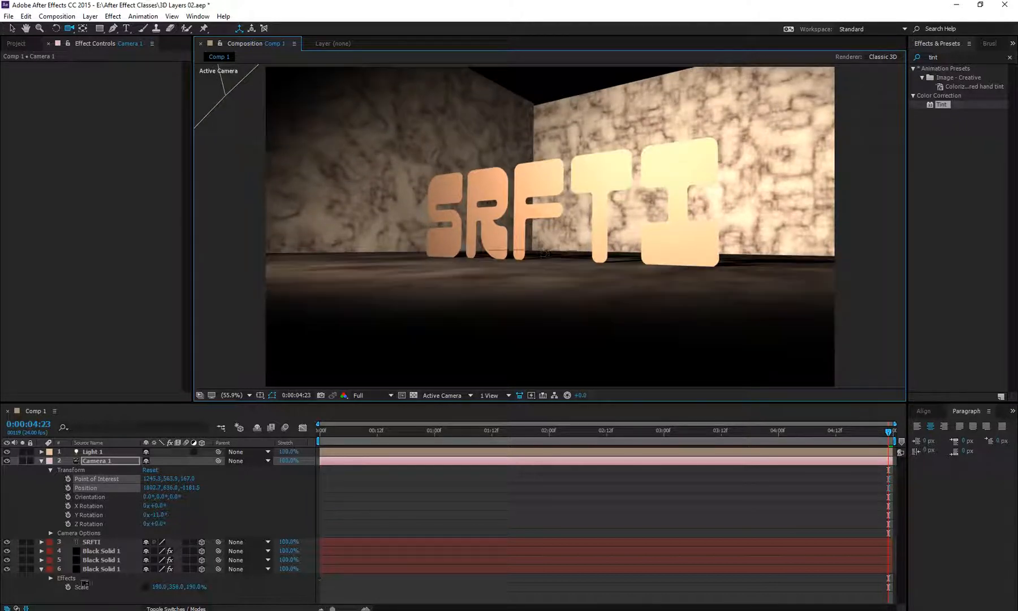
- Stretch both wall solids (layers 4 and 5) to a Y Scale of 279% and collapse and deselect them
click(106, 559)
ctrl+click(110, 551)
key(s)
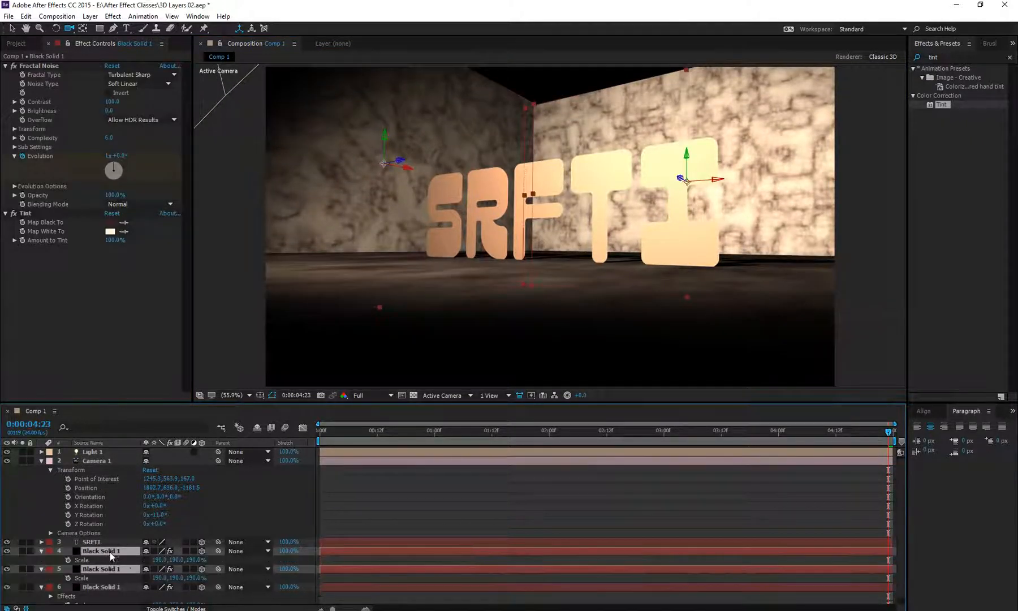
drag(178, 561, 221, 561)
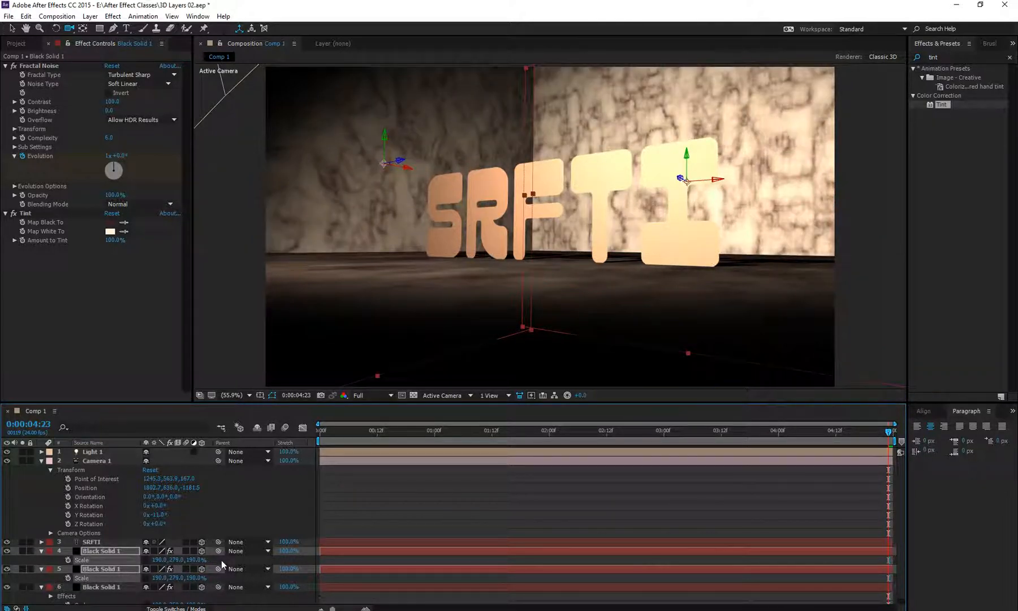
click(42, 551)
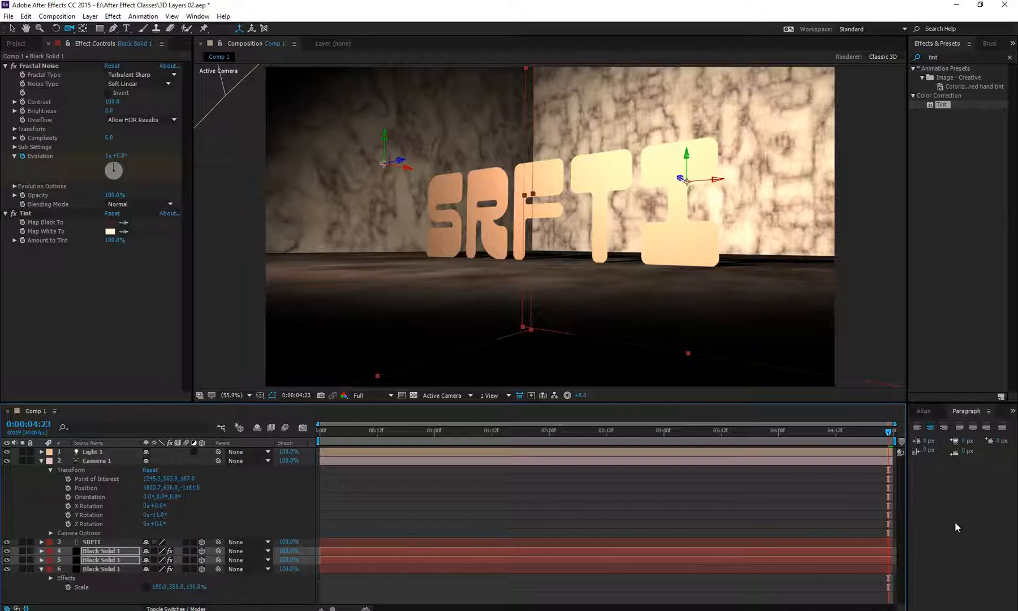
click(54, 485)
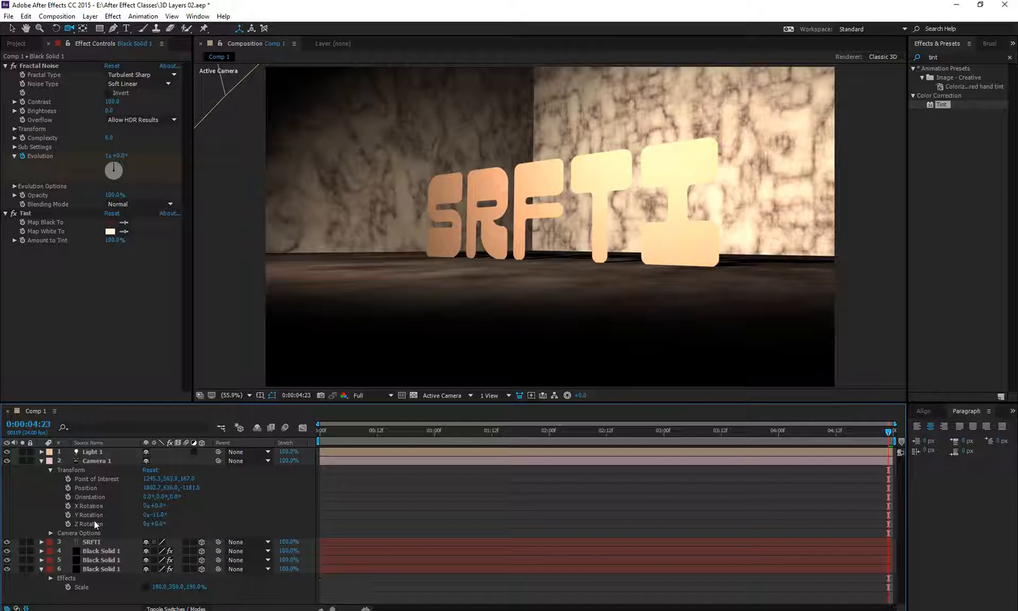
- Start keyframing Camera 1's Point of Interest, Position and Orientation at 0:00:04:23
click(68, 479)
click(68, 488)
click(101, 479)
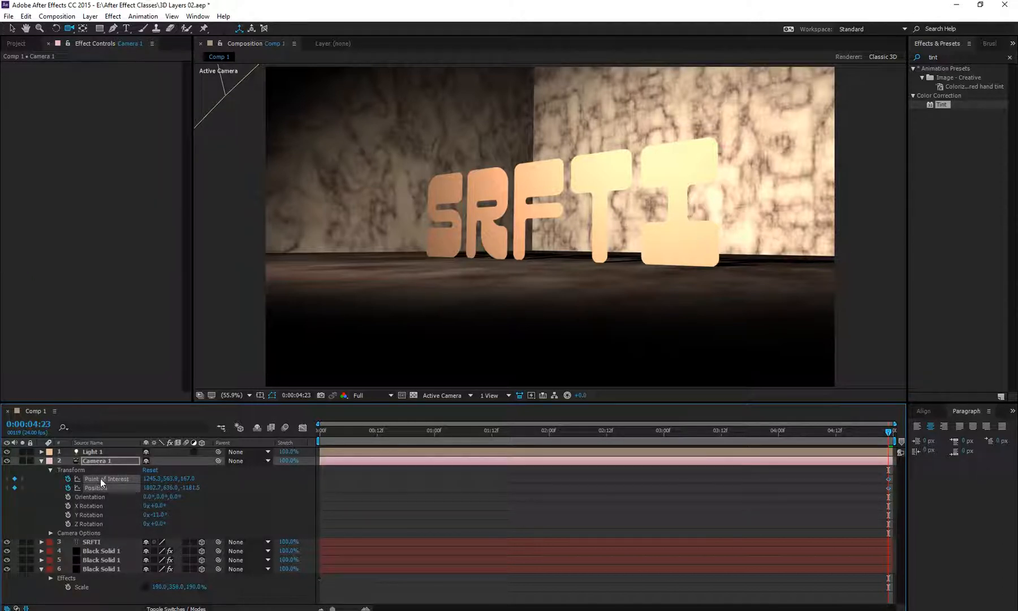
click(67, 497)
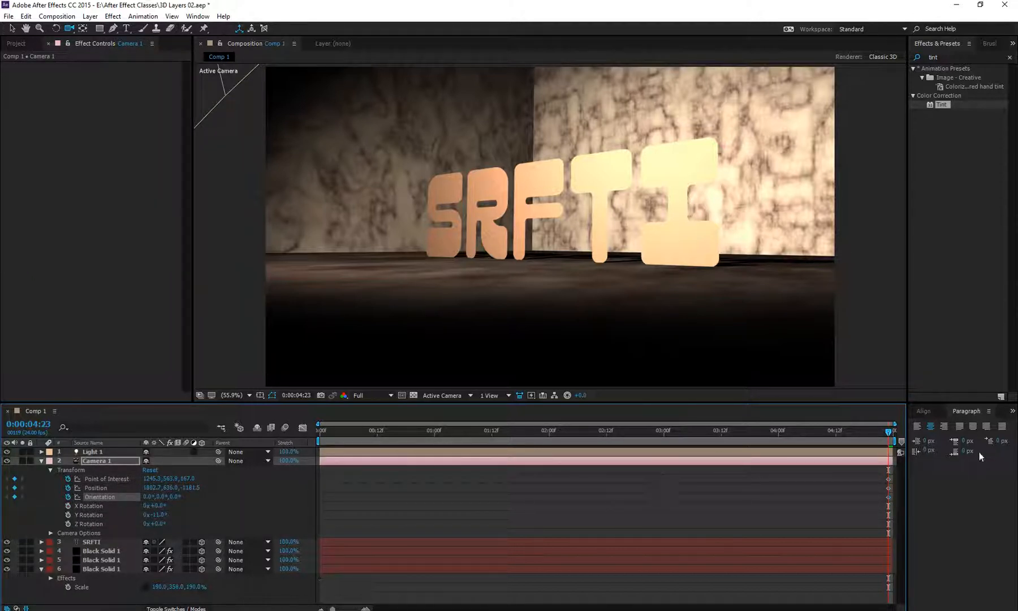
- At 0:00:03:00, orbit Camera 1 to a close, high-angled view of the text to keyframe its Point of Interest and Position
drag(879, 433, 665, 458)
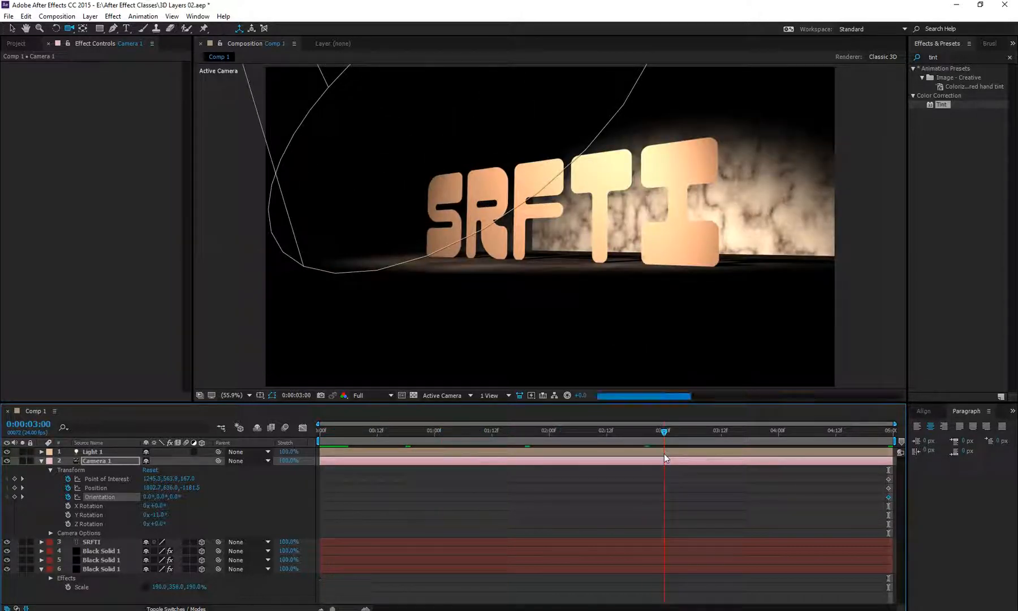
drag(489, 213, 501, 249)
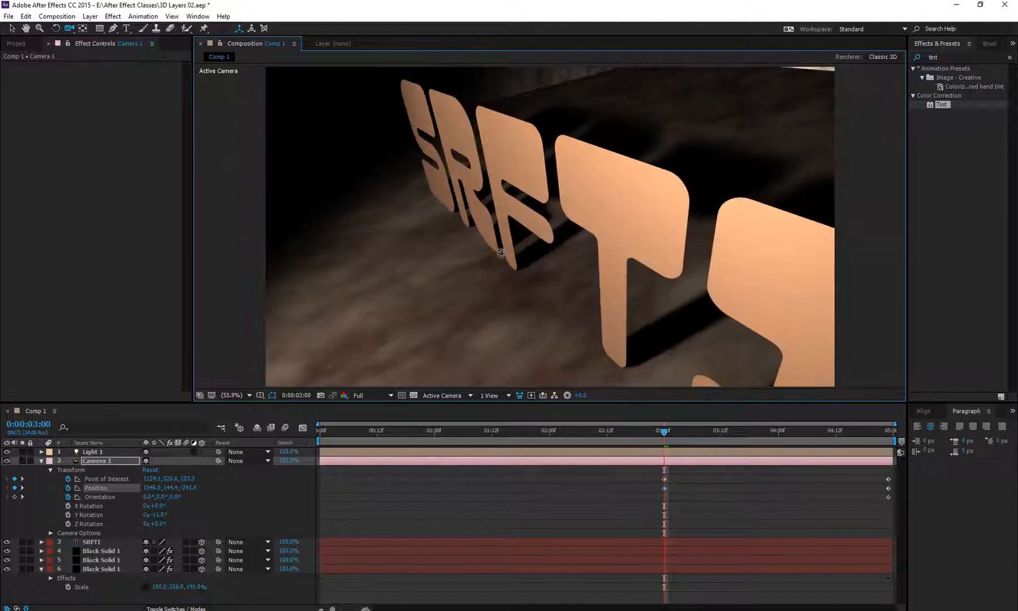
- Dolly Camera 1 in closer on the letters and move its Point of Interest and Position keyframes from 0:00:03:00 to 0:00:00:00
scroll(517, 202, up, 2)
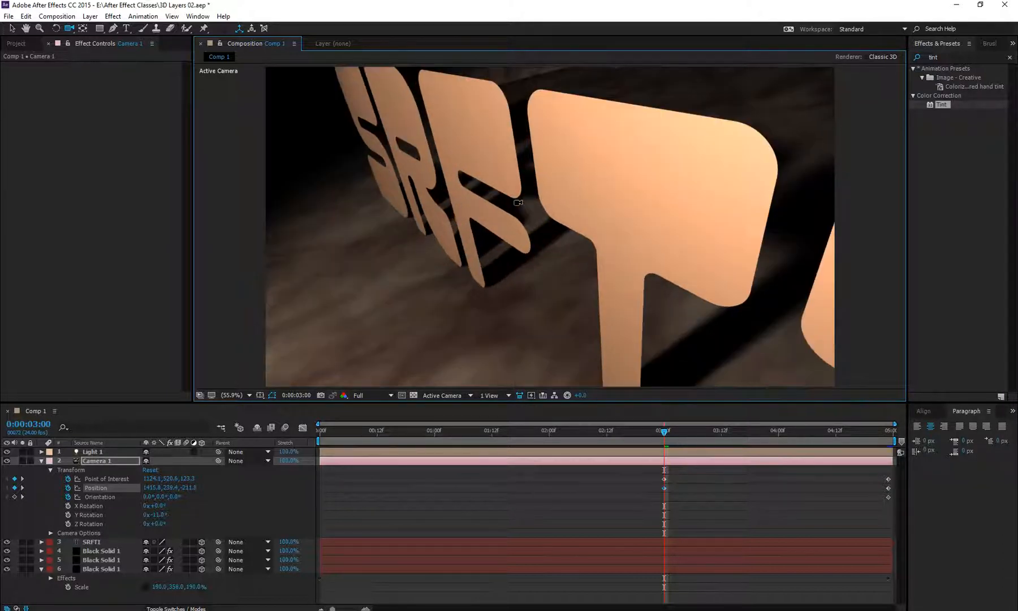
scroll(516, 213, up, 8)
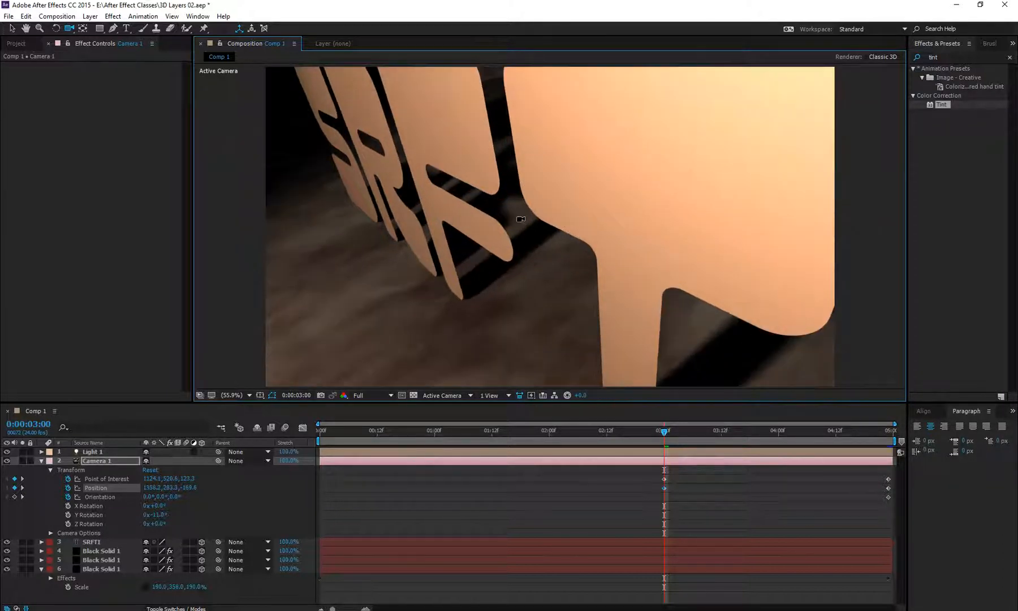
drag(503, 243, 510, 248)
drag(634, 506, 321, 493)
- Scrub through the camera move, shift Camera 1's end keyframes to about 0:00:04:13 and apply Easy Ease to them
drag(334, 435, 365, 431)
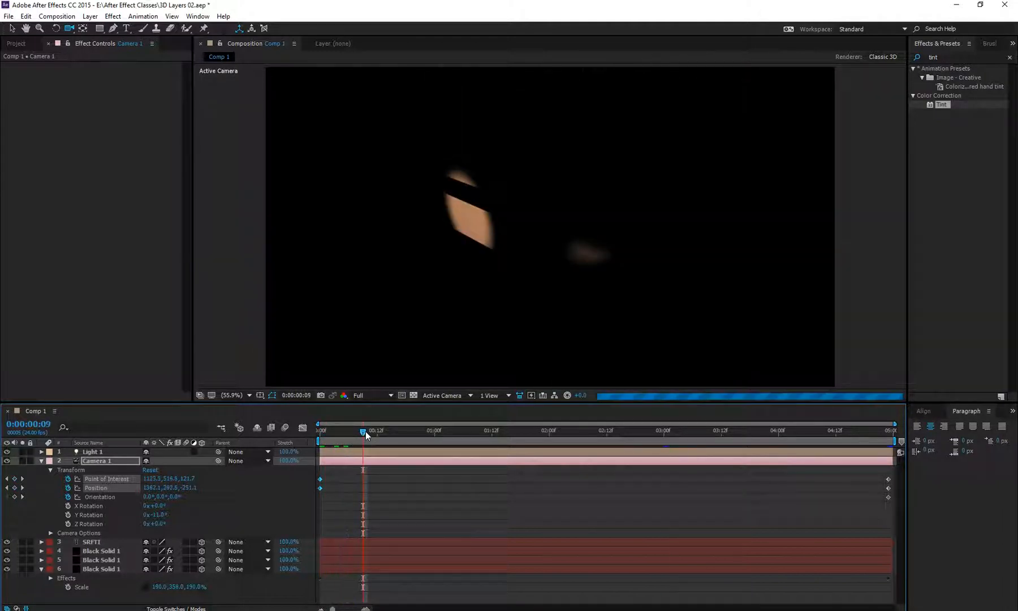
key(space)
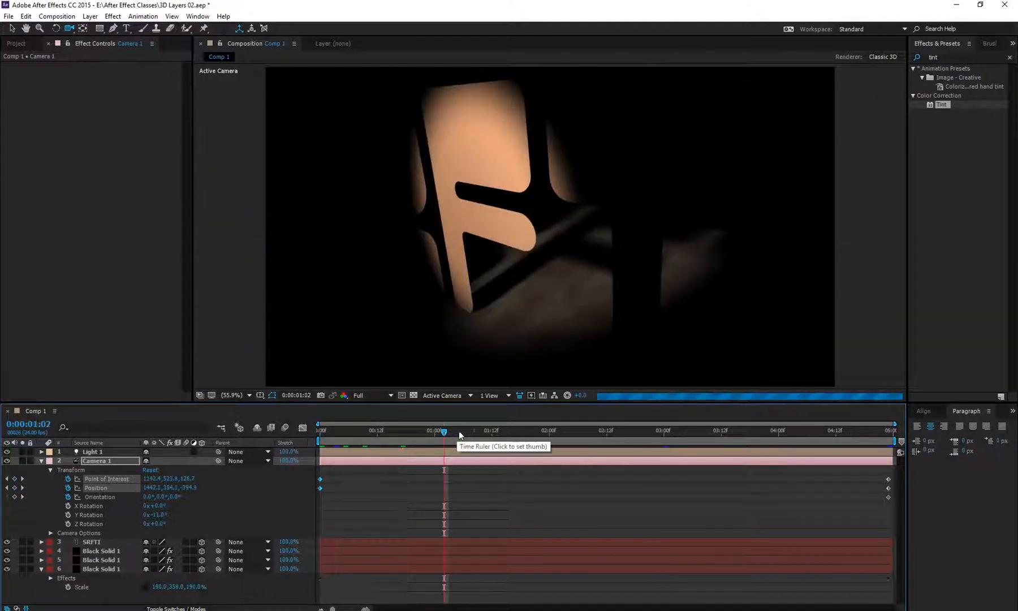
click(470, 431)
drag(498, 430, 769, 441)
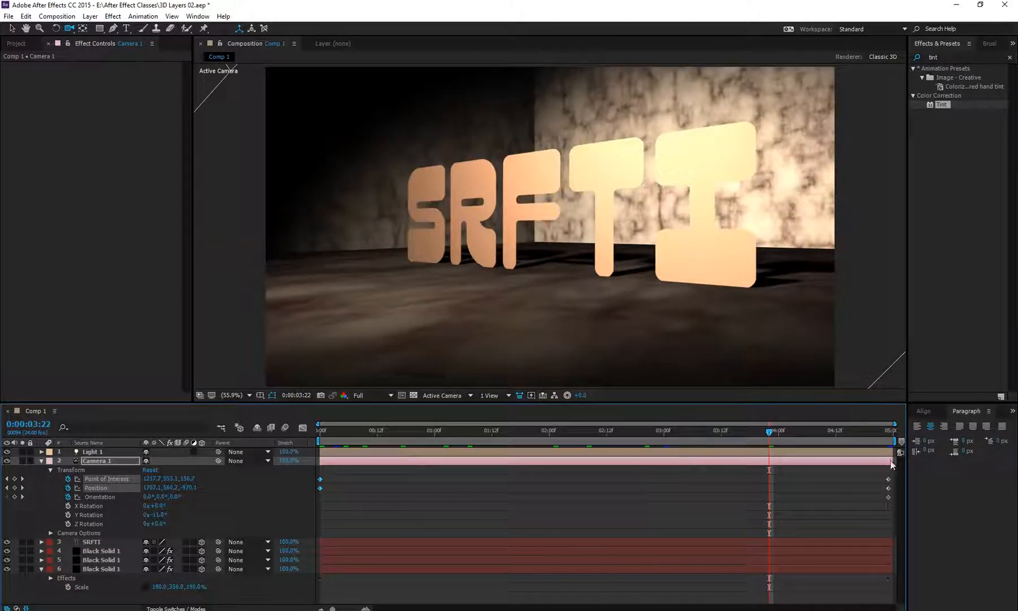
click(876, 438)
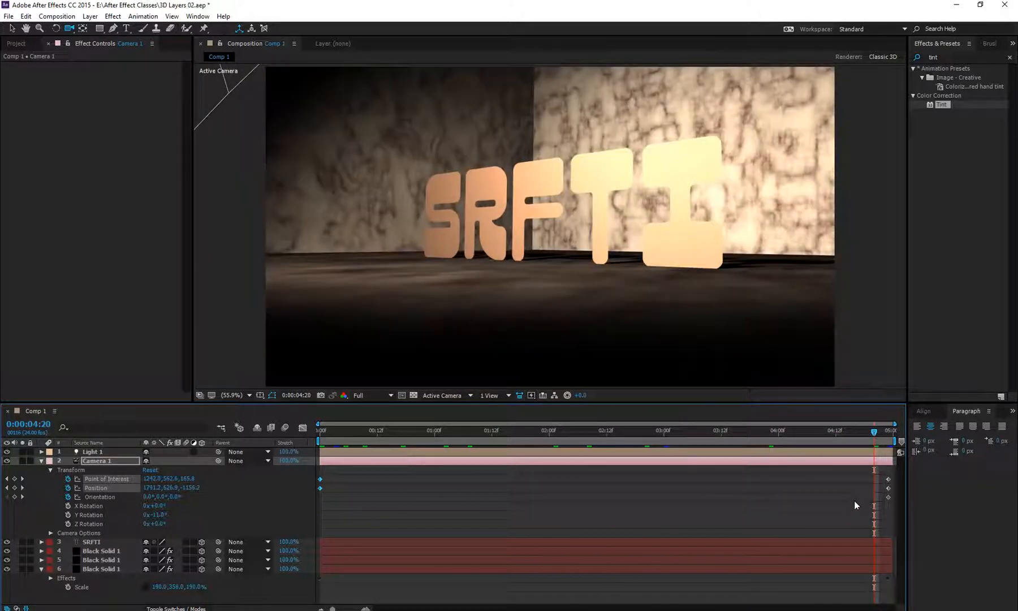
drag(864, 475, 840, 482)
key(F9)
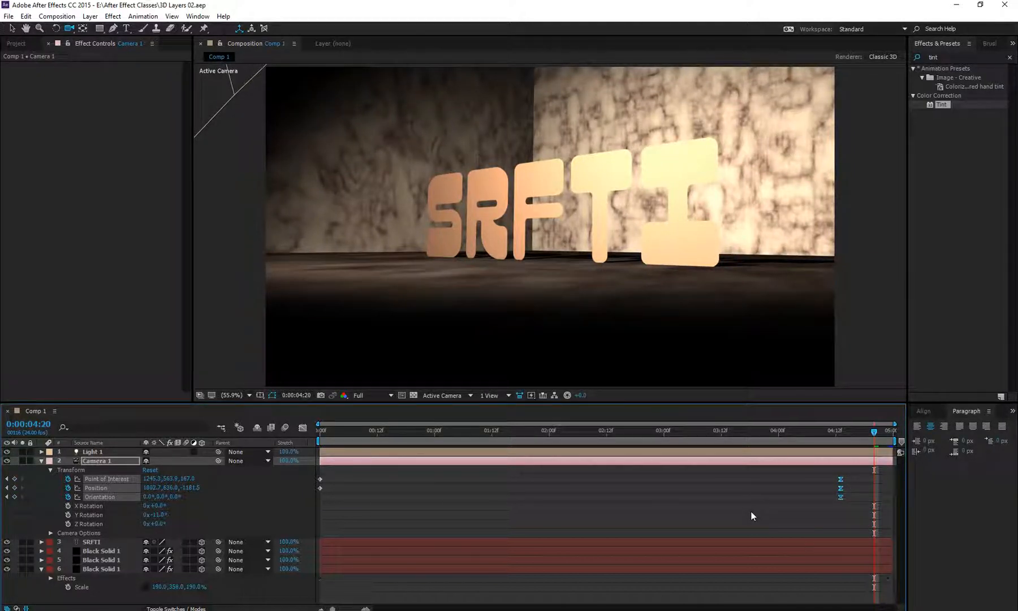
- Play back the whole camera animation and scrub back to 0:00:02:16 to review the eased move
key(space)
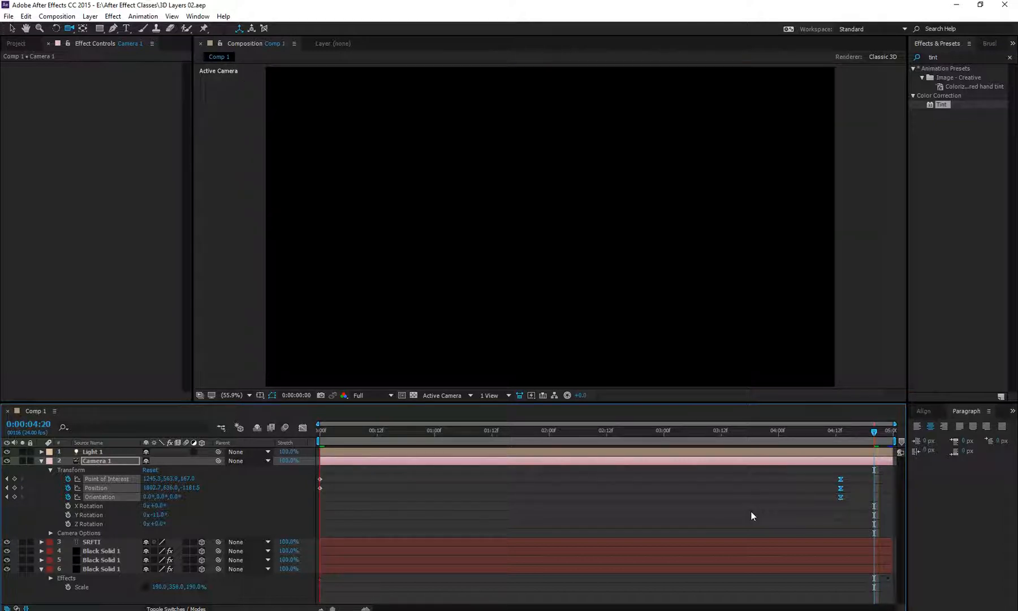
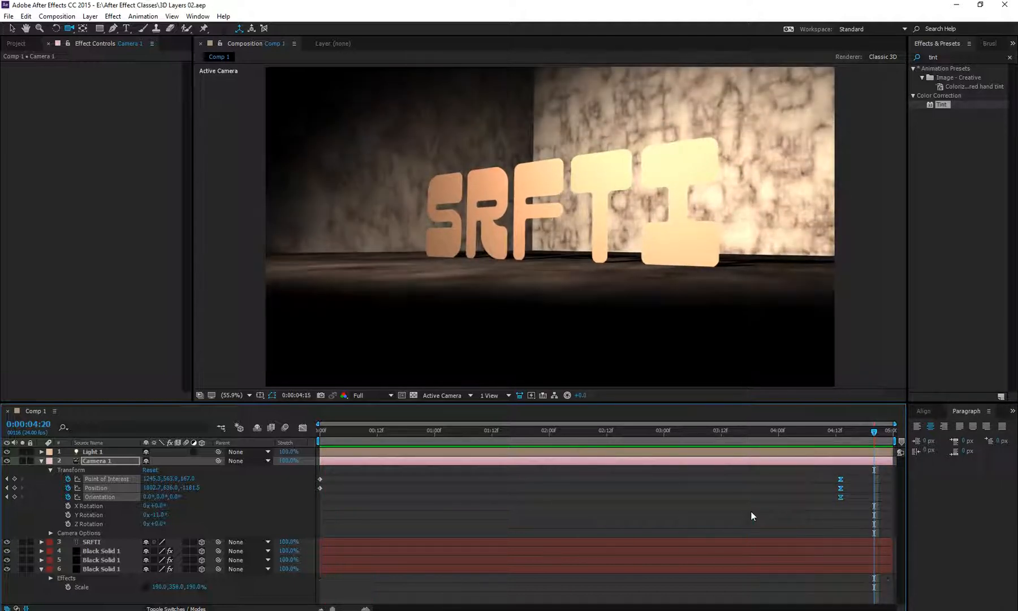
click(516, 396)
drag(490, 422, 655, 444)
key(space)
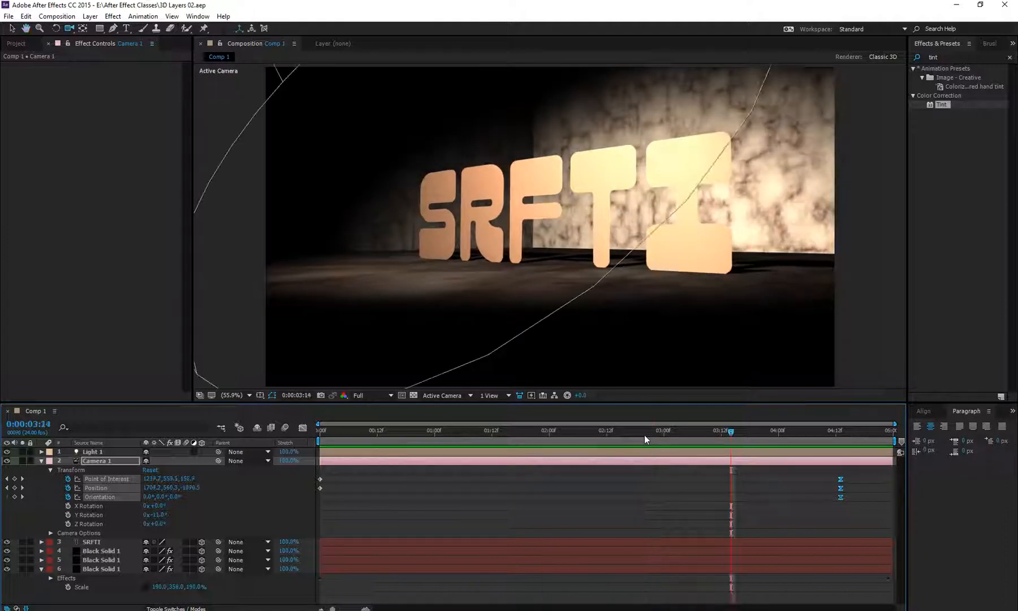
mouse_move(644, 435)
mouse_down()
mouse_move(540, 440)
mouse_move(626, 444)
mouse_up()
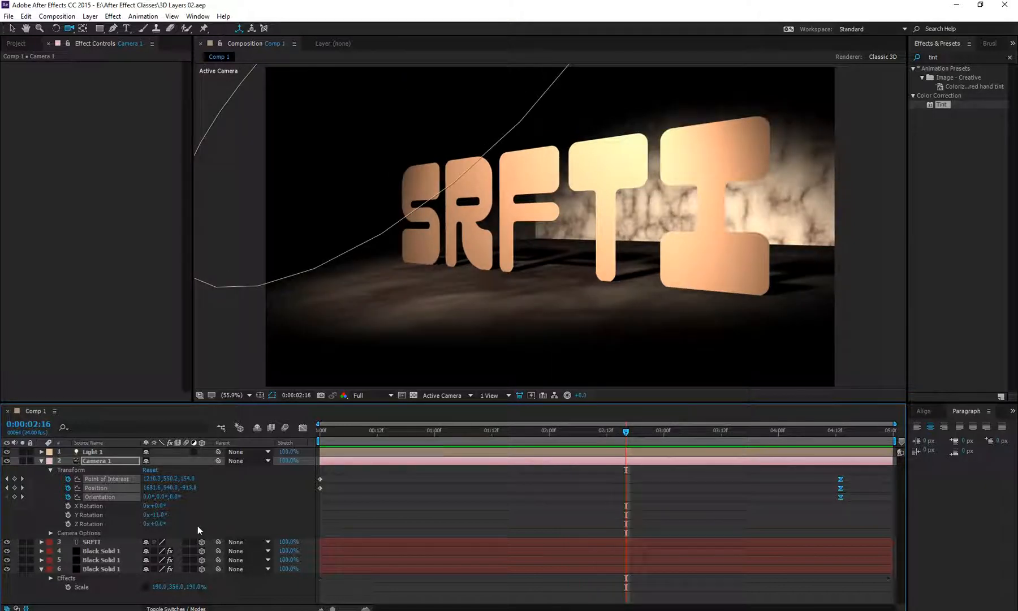
- Expand Camera 1's Camera Options and turn on Depth of Field
click(41, 460)
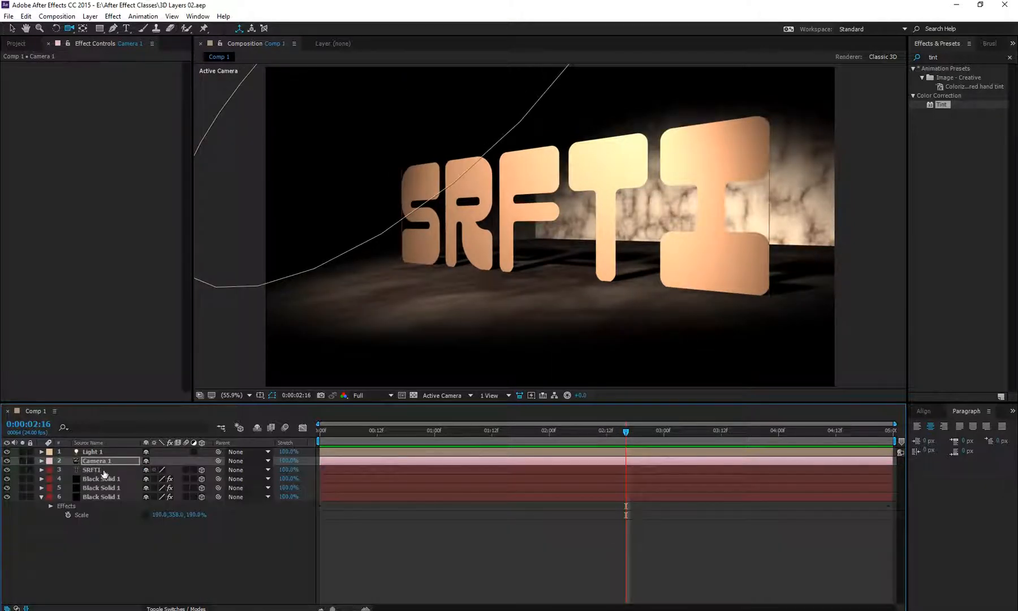
click(42, 461)
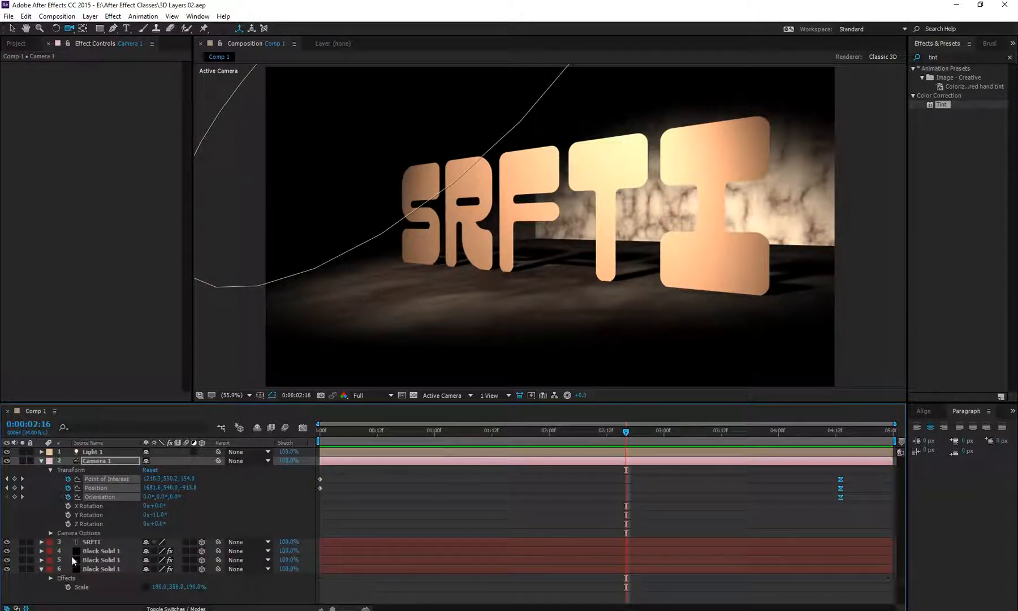
click(51, 533)
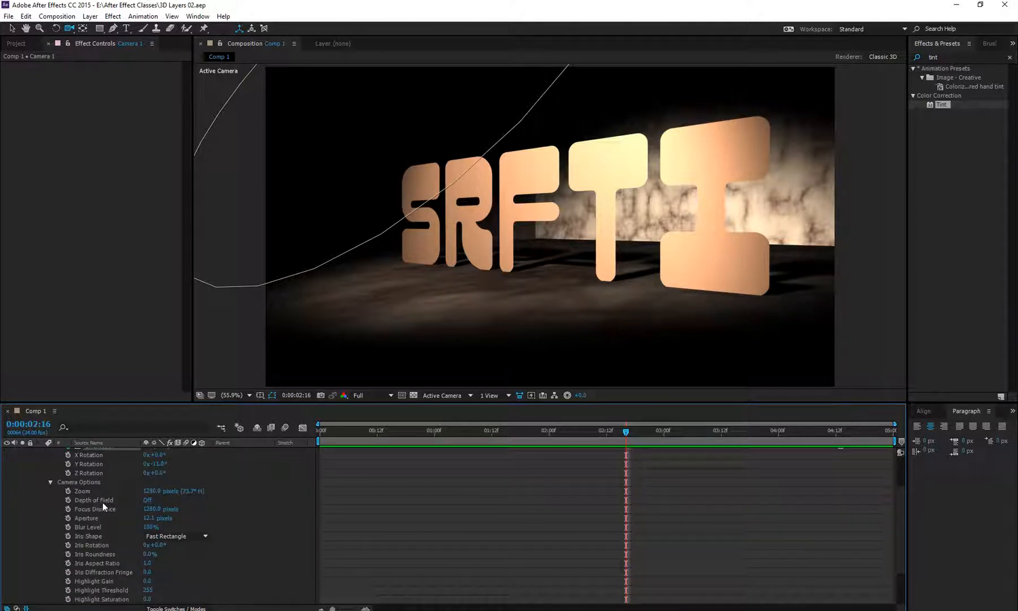
click(148, 500)
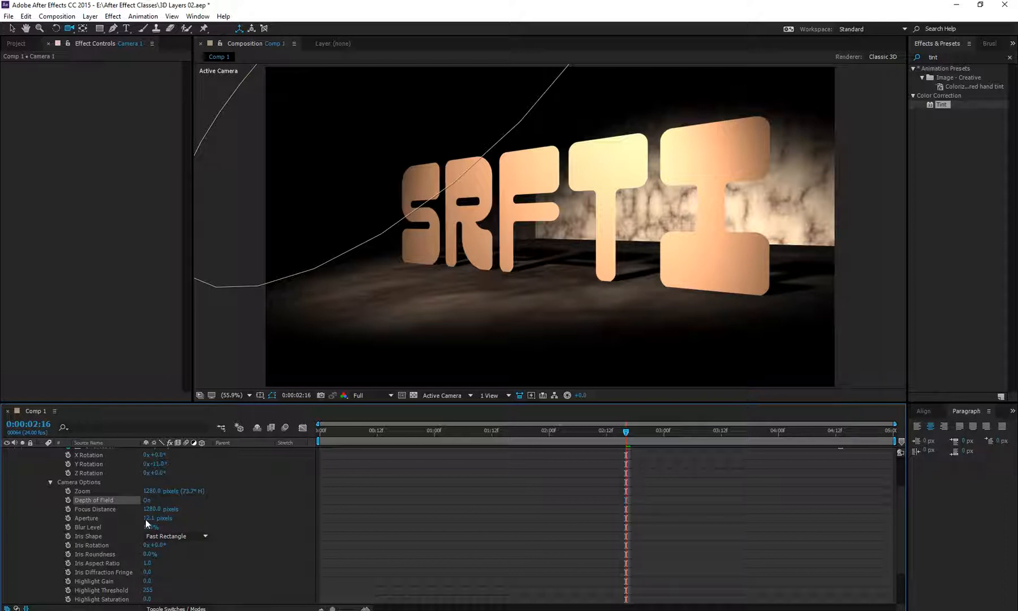
- Try Camera 1 Aperture values of 50 and 100, and raise the Aperture to 316 pixels for a stronger blur
click(149, 517)
text(50)
key(Return)
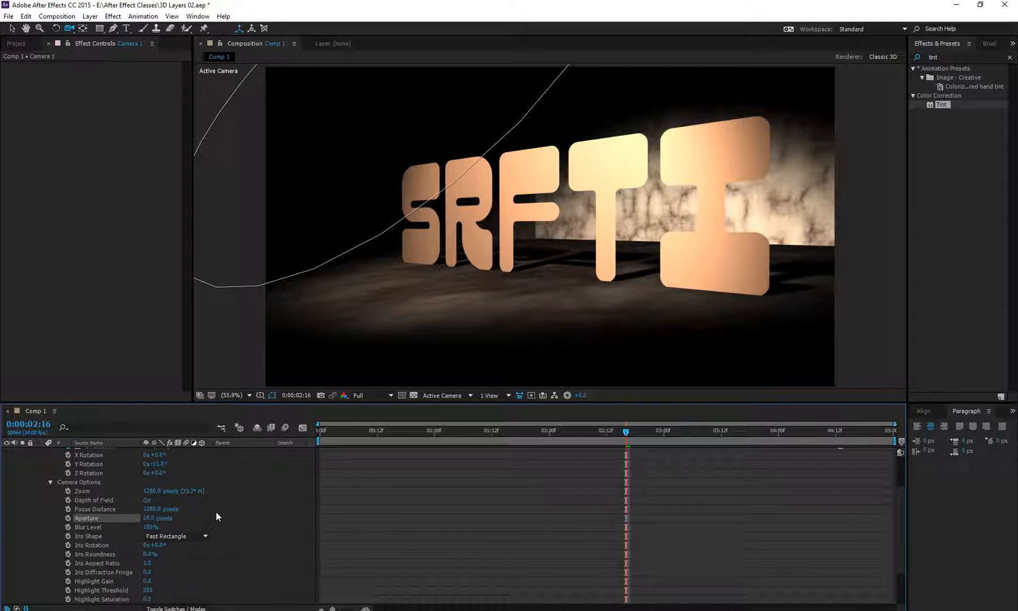
click(148, 518)
text(100)
key(Return)
drag(151, 519, 233, 523)
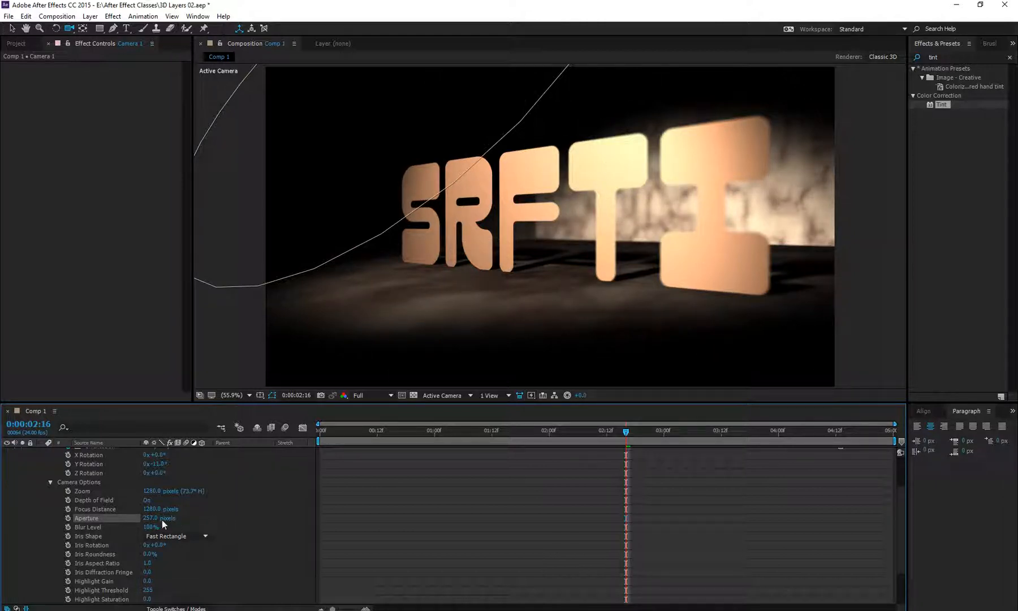
drag(148, 521, 194, 520)
- Reduce Camera 1's Focus Distance to 1067 pixels
click(95, 509)
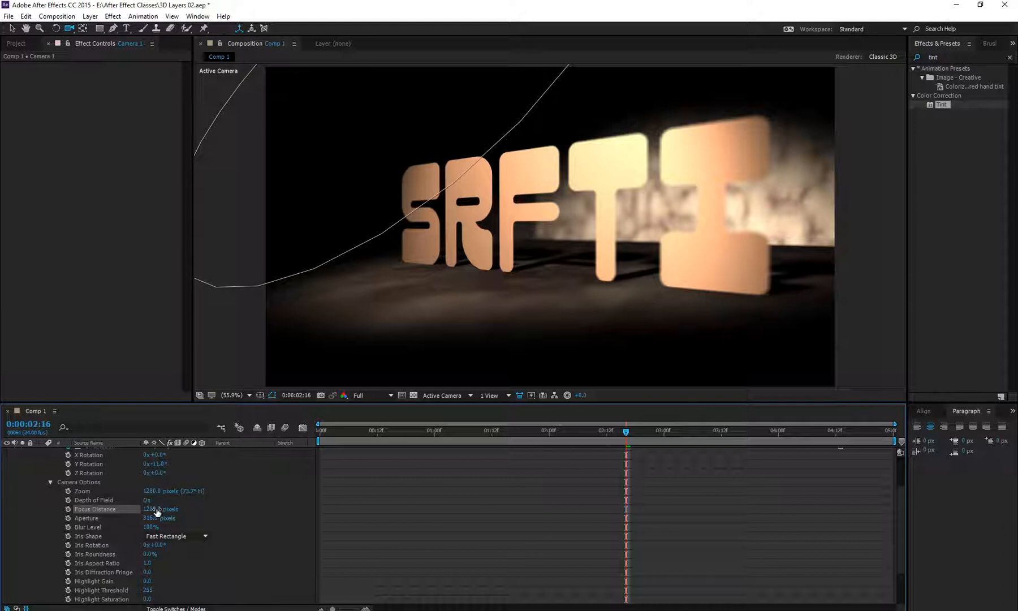
drag(157, 512, 140, 509)
drag(142, 513, 141, 511)
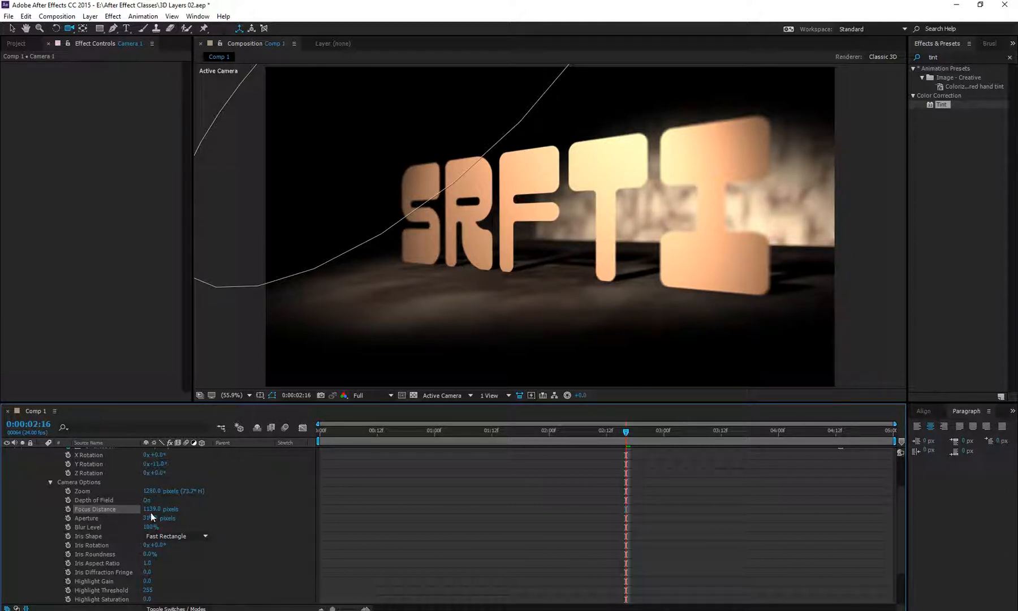
drag(150, 513, 141, 514)
- At 0:00:00:00, hide Light 1 and switch the composition to the 2 Views - Horizontal layout
scroll(354, 489, up, 3)
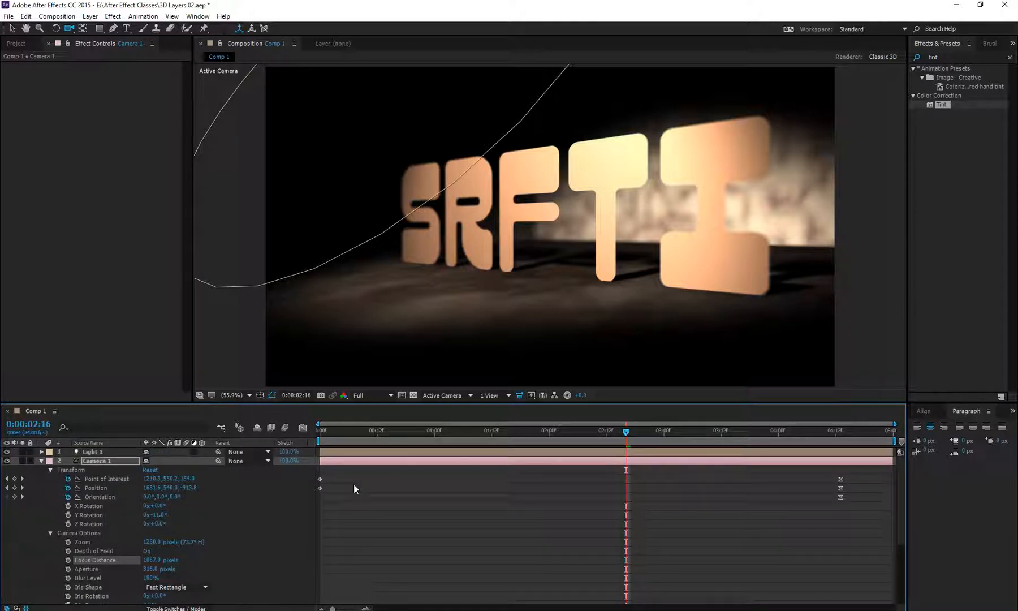
click(348, 433)
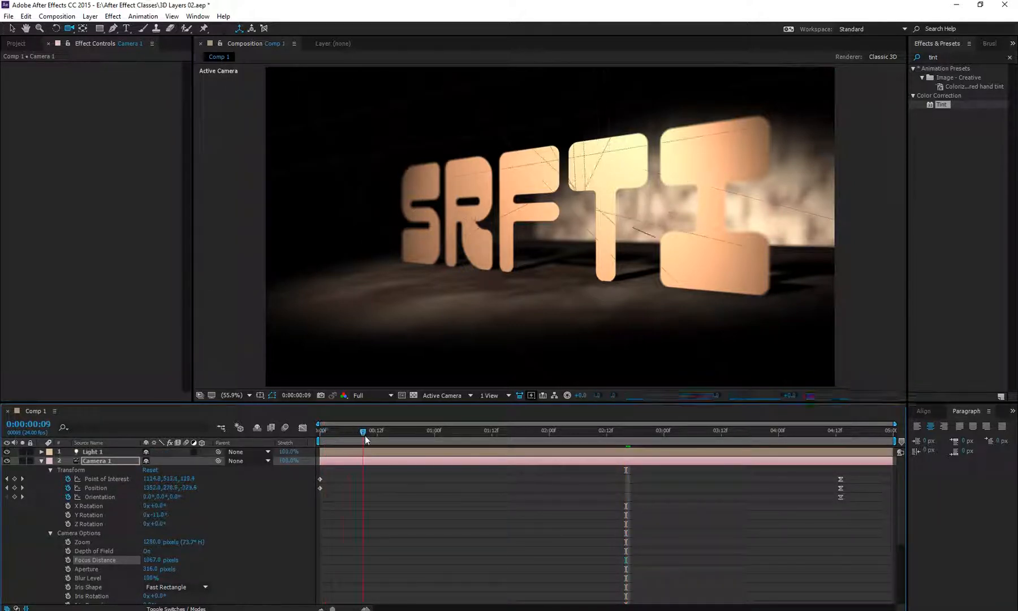
drag(347, 433, 363, 432)
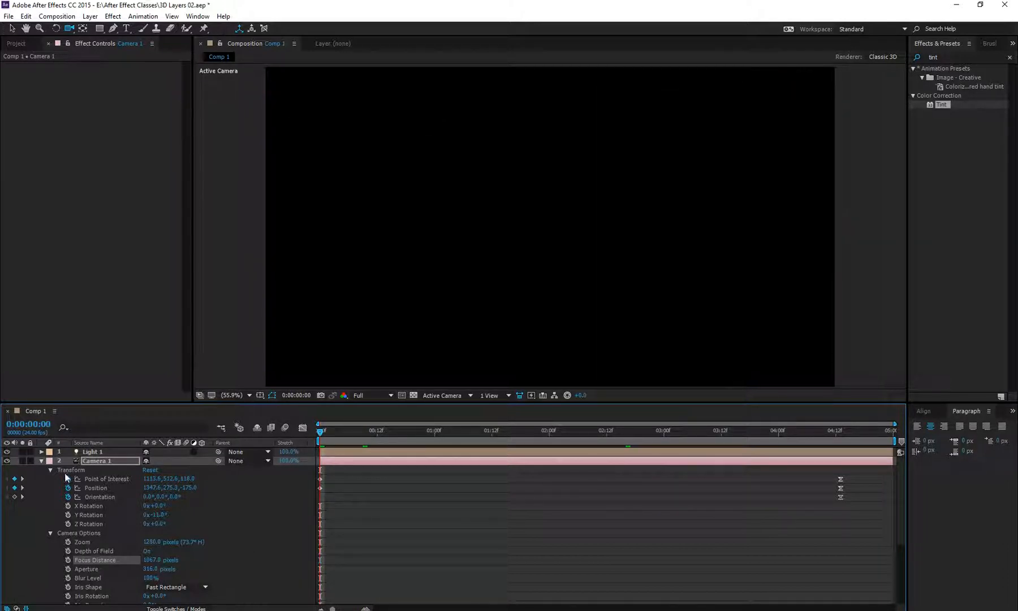
click(7, 451)
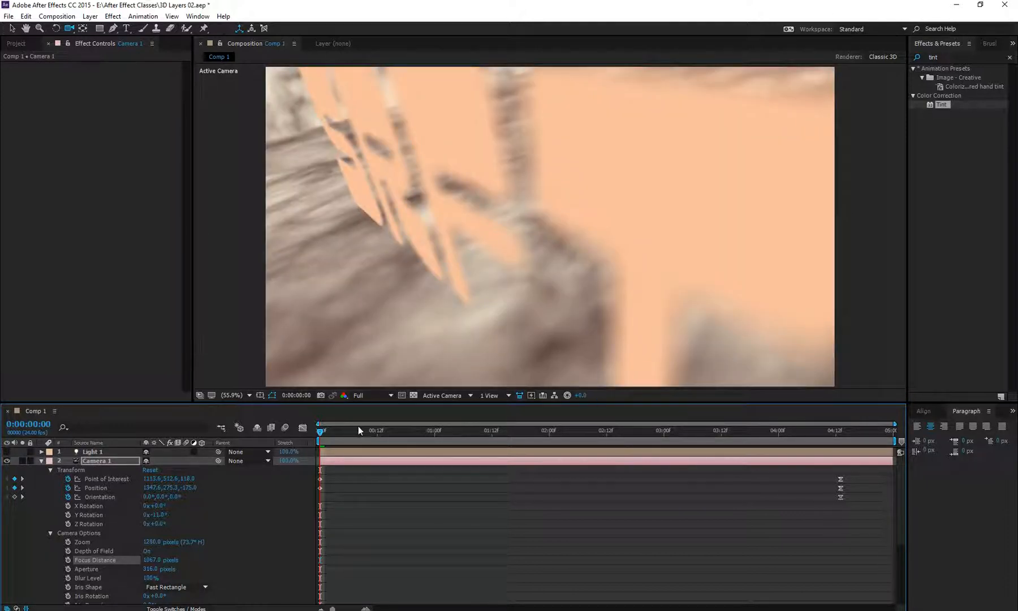
click(503, 394)
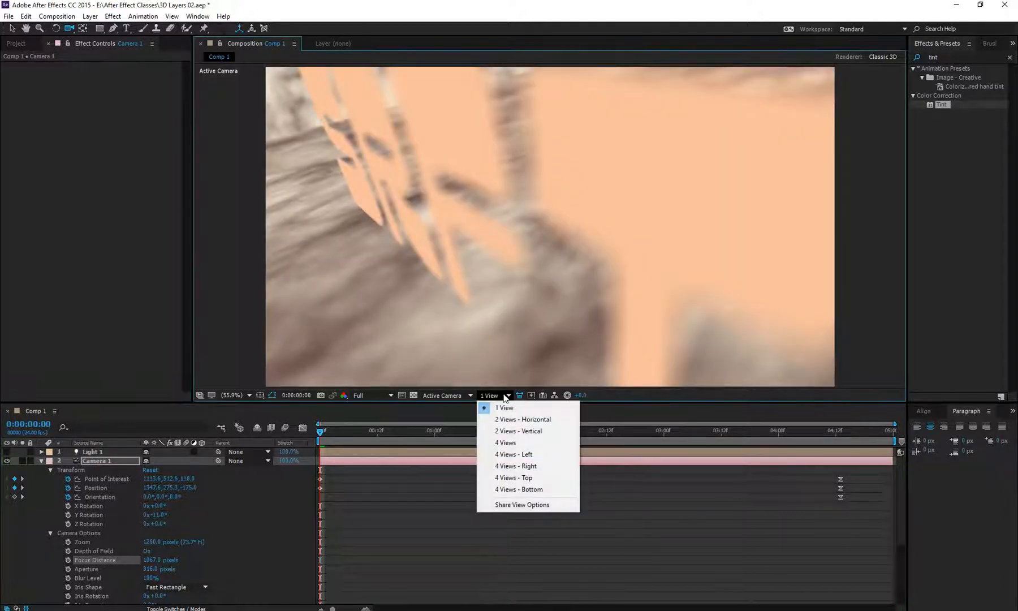
click(521, 419)
- Frame the camera in the Top view and toggle Depth of Field off and back on to examine its focus plane
drag(347, 246, 403, 121)
drag(374, 222, 402, 162)
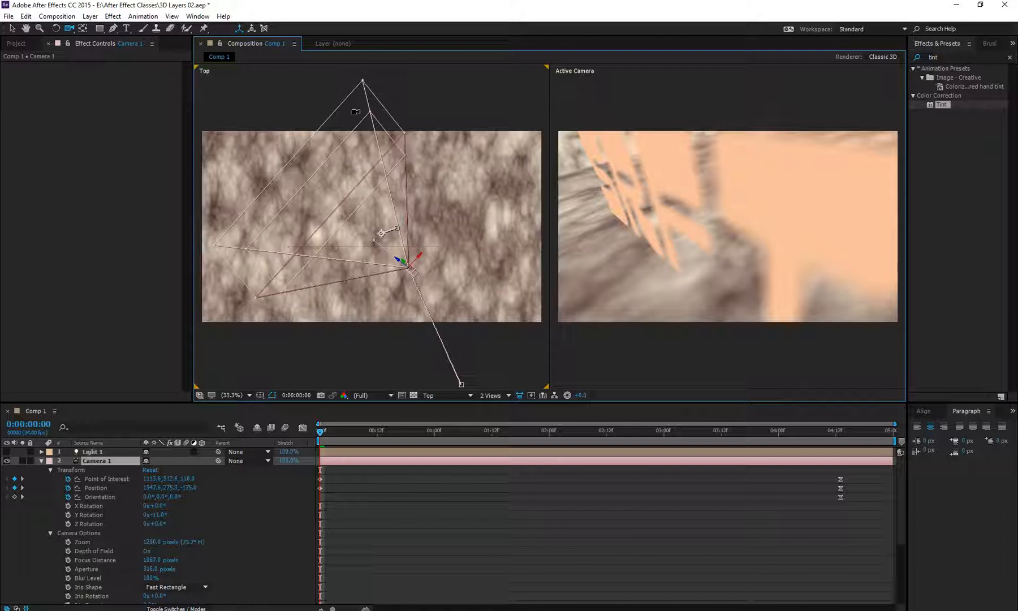
click(147, 550)
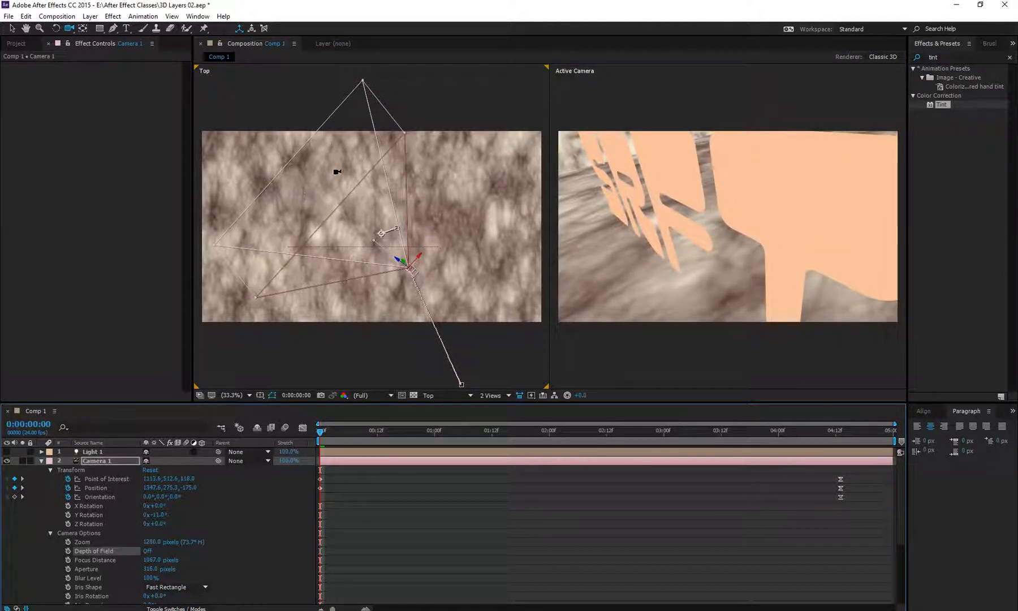
click(150, 553)
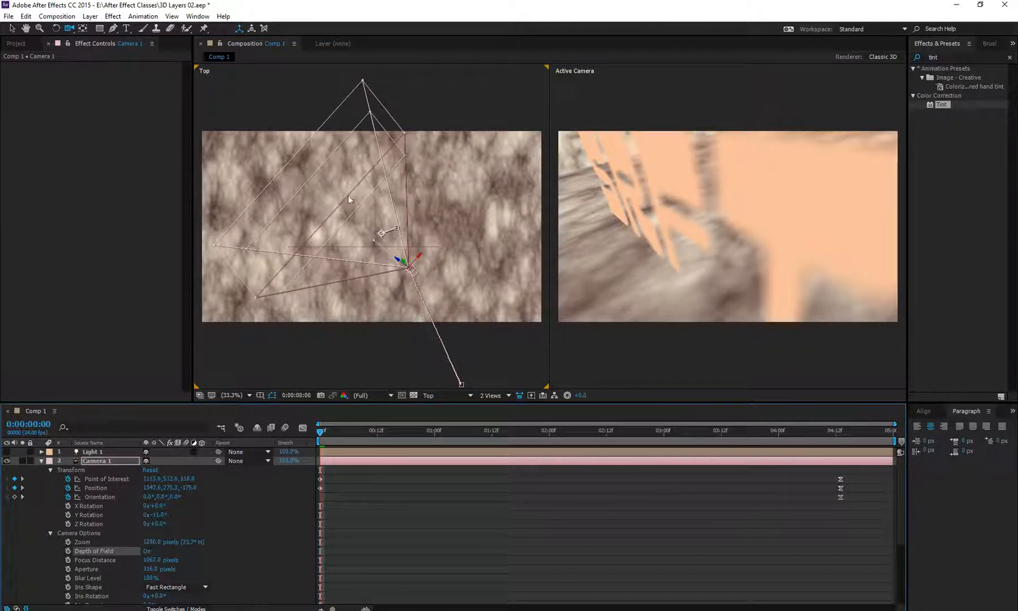
drag(366, 242, 372, 221)
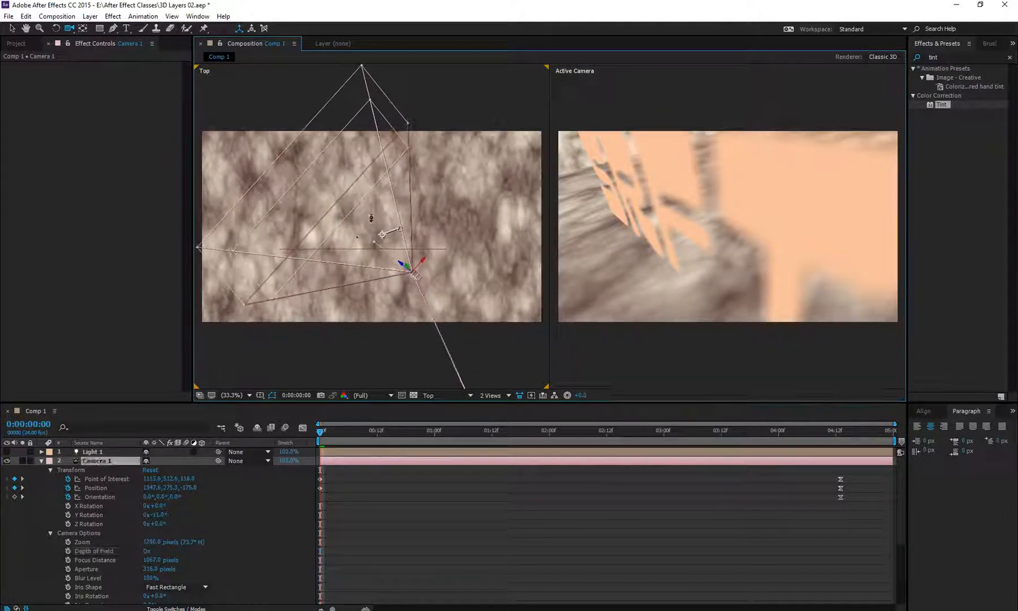
- Change the SRFTI text layer's label colour to Yellow
scroll(113, 520, down, 4)
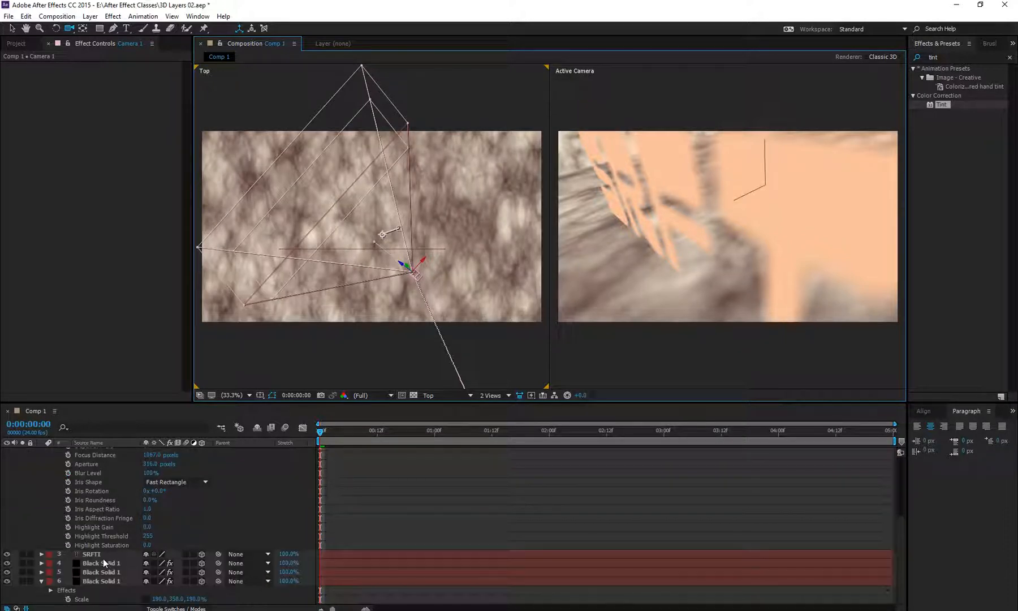
click(102, 554)
click(50, 555)
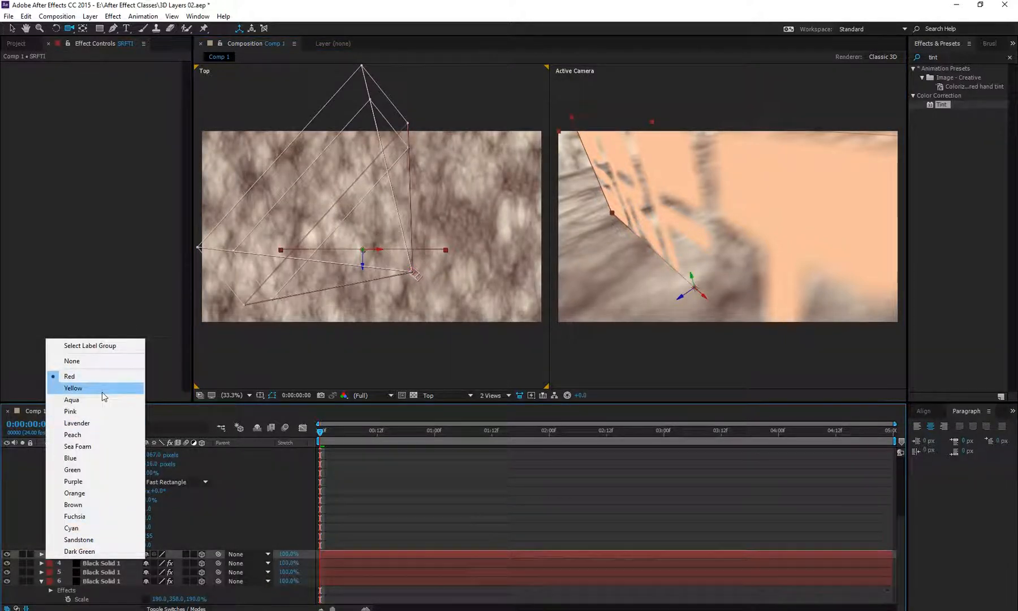
click(101, 390)
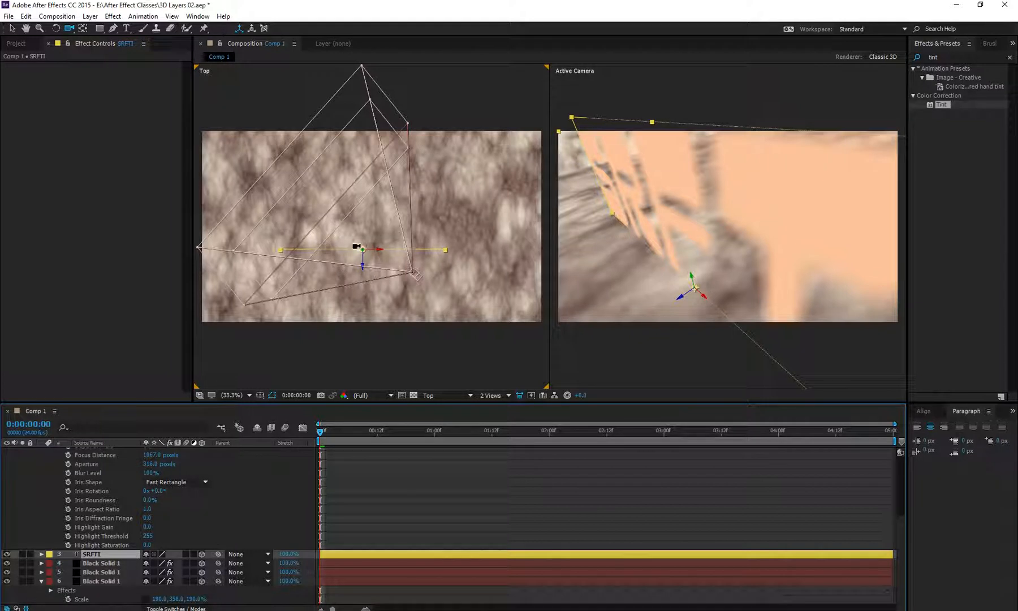
- Reduce Camera 1's Focus Distance to 519 pixels at 0:00:00:00, bringing the focus plane closer to the camera
scroll(171, 536, up, 5)
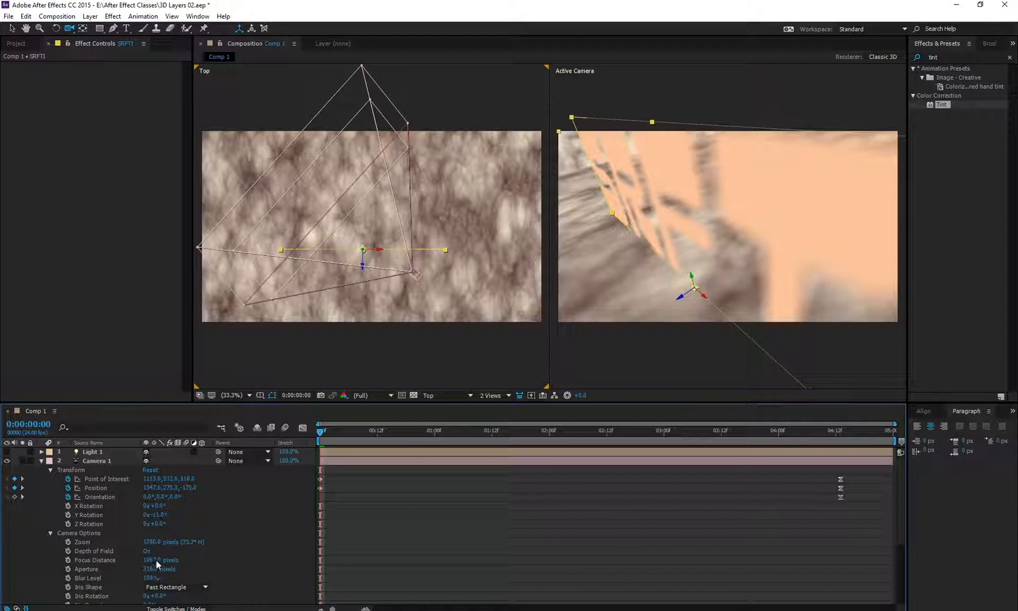
drag(156, 560, 23, 571)
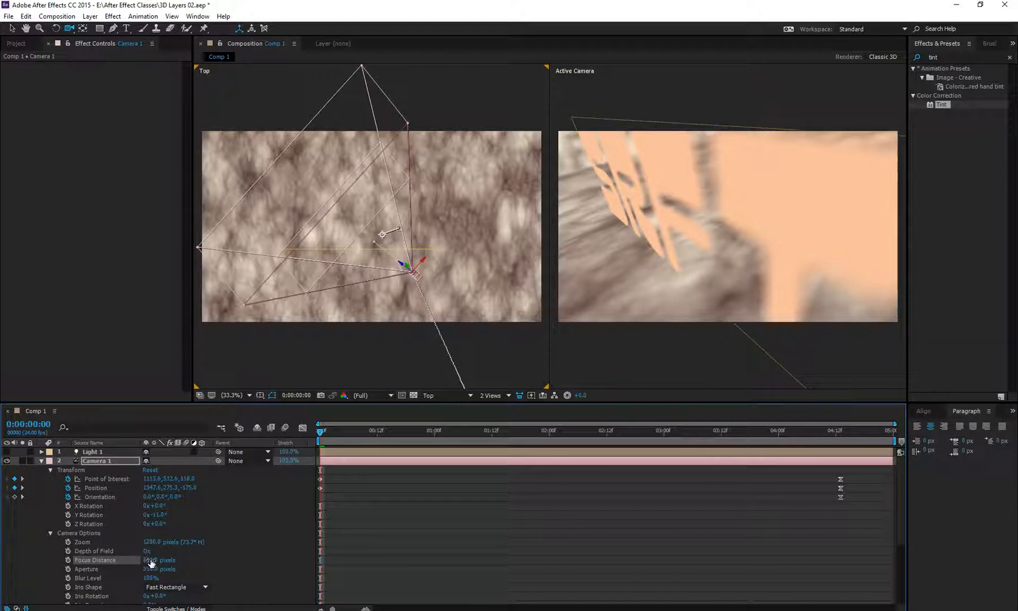
drag(150, 562, 3, 567)
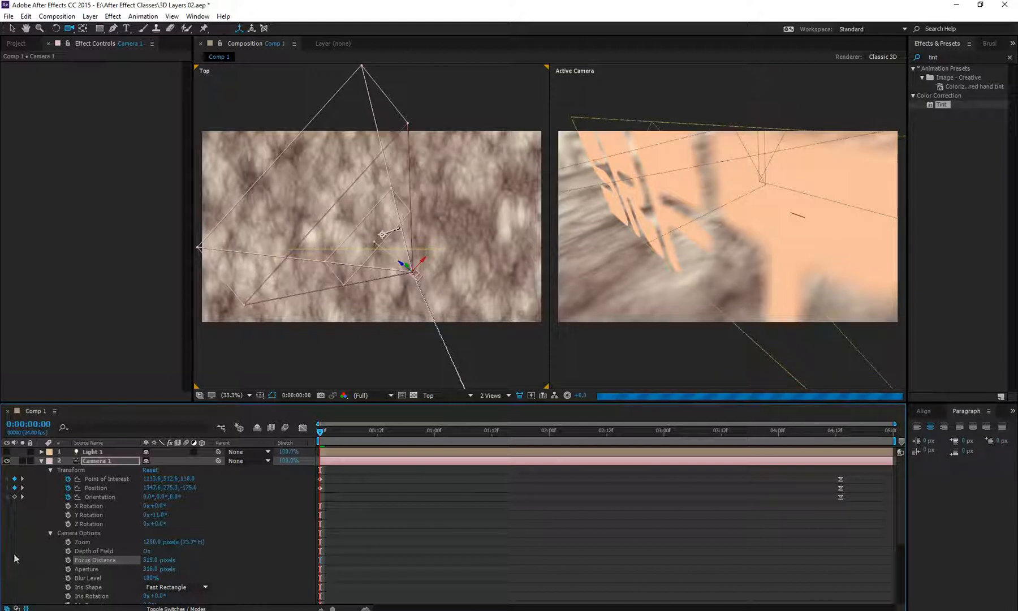
click(7, 451)
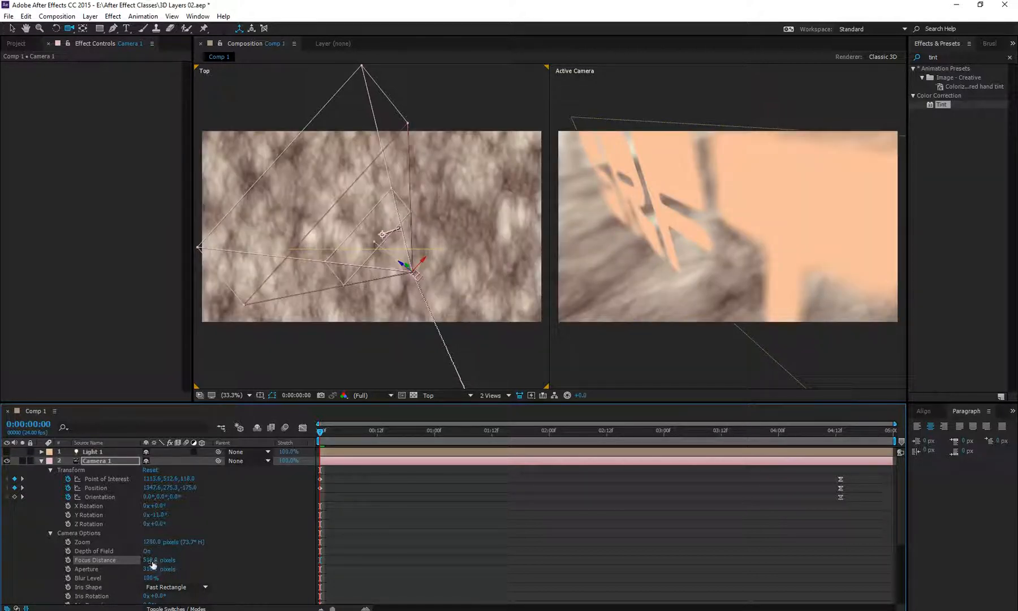
- Reduce Camera 1's Focus Distance to 445 pixels, make Light 1 visible again, and return to 0:00:00:00
drag(153, 561, 109, 570)
key(space)
click(6, 452)
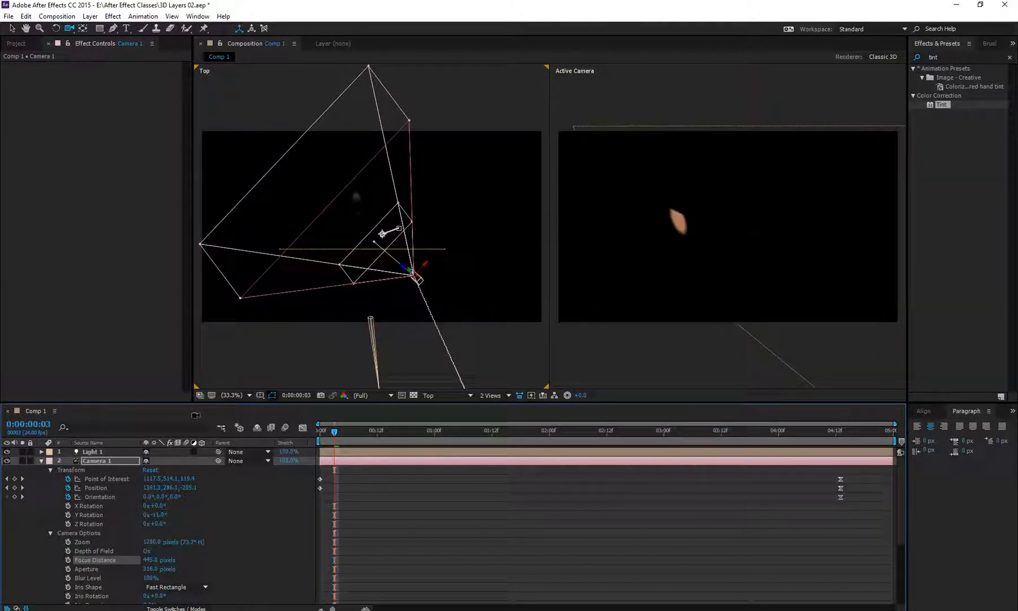
click(323, 437)
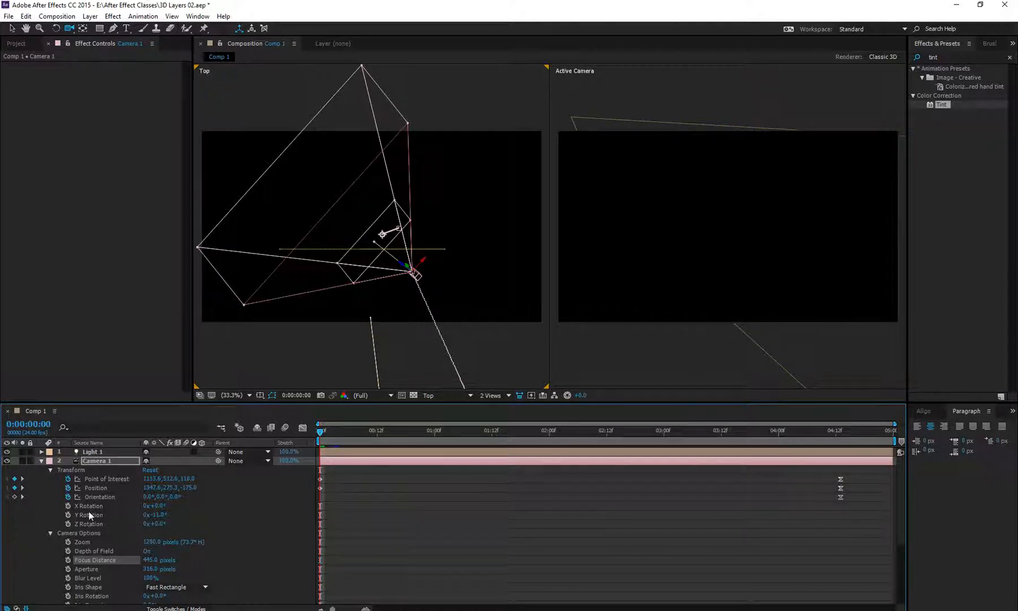
- Set Light 1's Cone Angle keyframe at 0:00:00:00 to 15°
scroll(93, 537, down, 4)
scroll(98, 565, up, 4)
click(75, 453)
key(u)
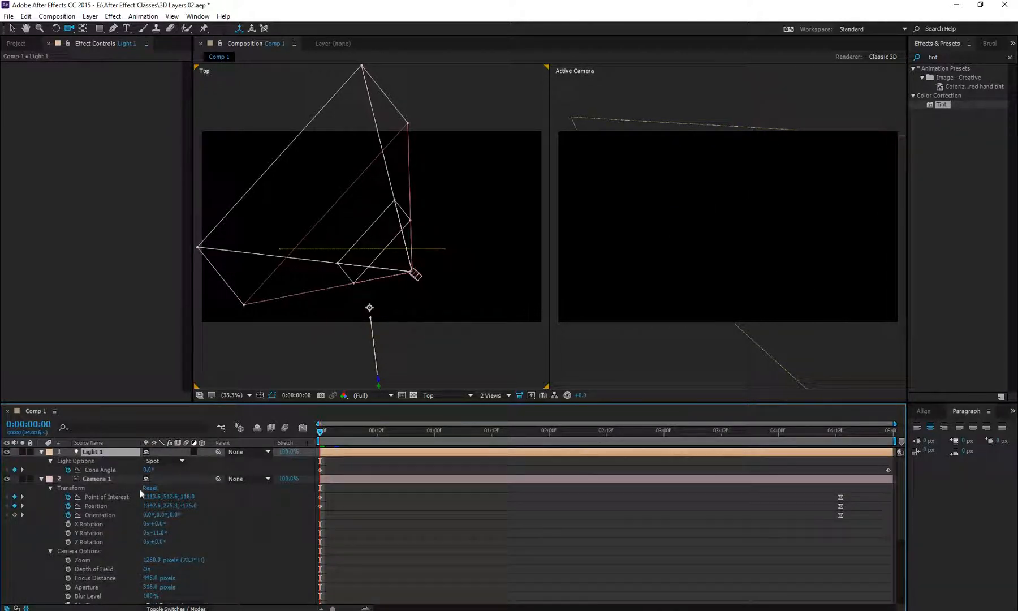
drag(148, 470, 154, 470)
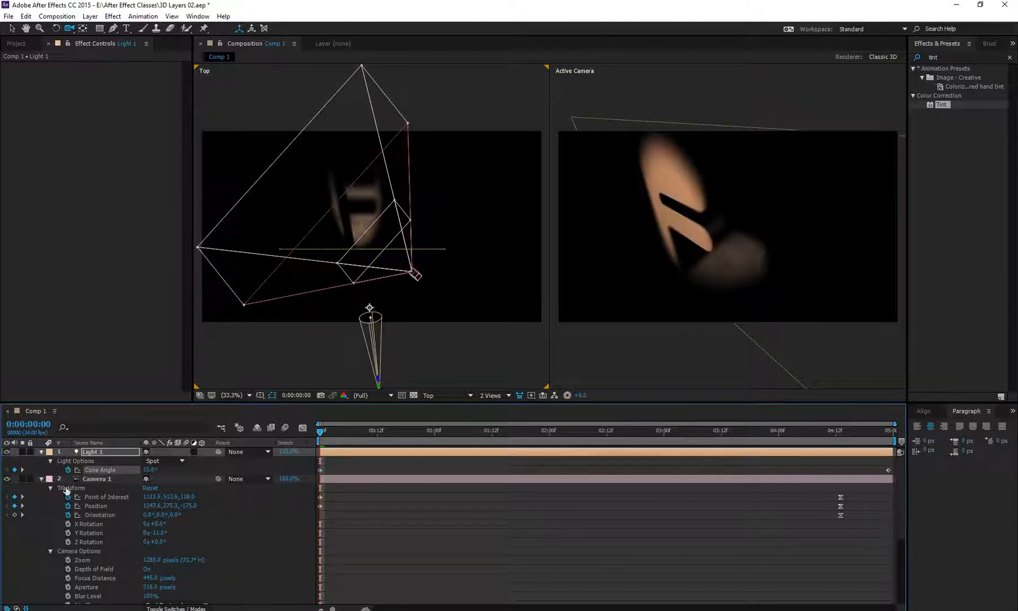
- Lower Camera 1's Focus Distance to 393 pixels and enable its keyframing at 0:00:00:00
scroll(102, 527, down, 3)
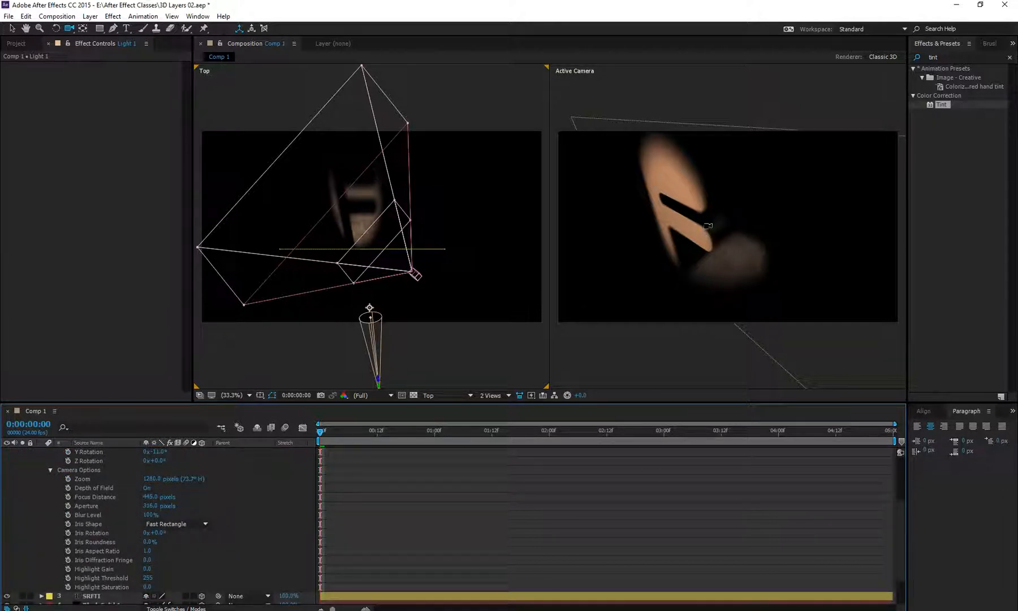
click(248, 505)
drag(148, 498, 141, 500)
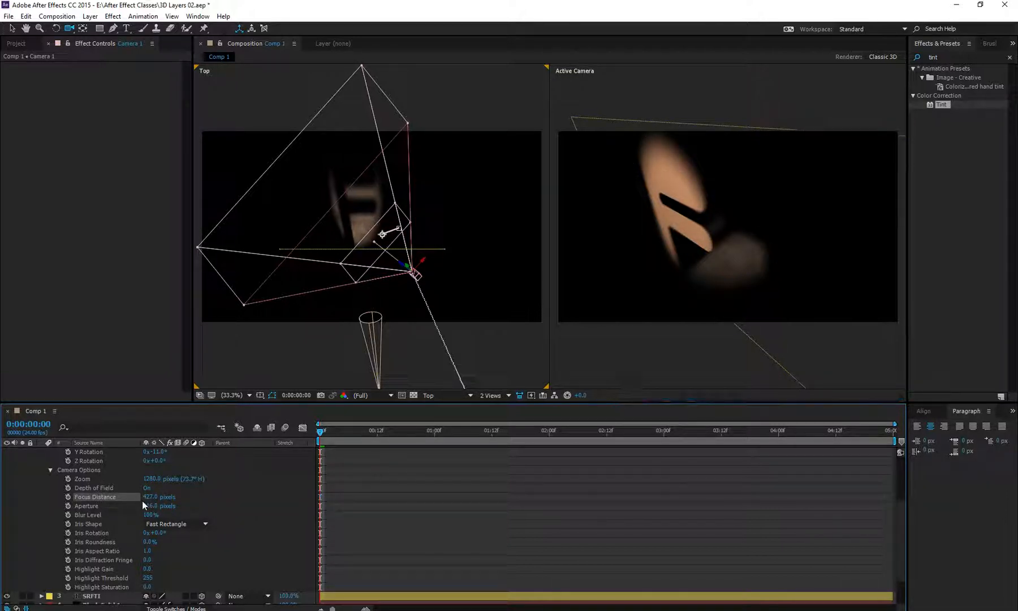
drag(150, 500, 142, 501)
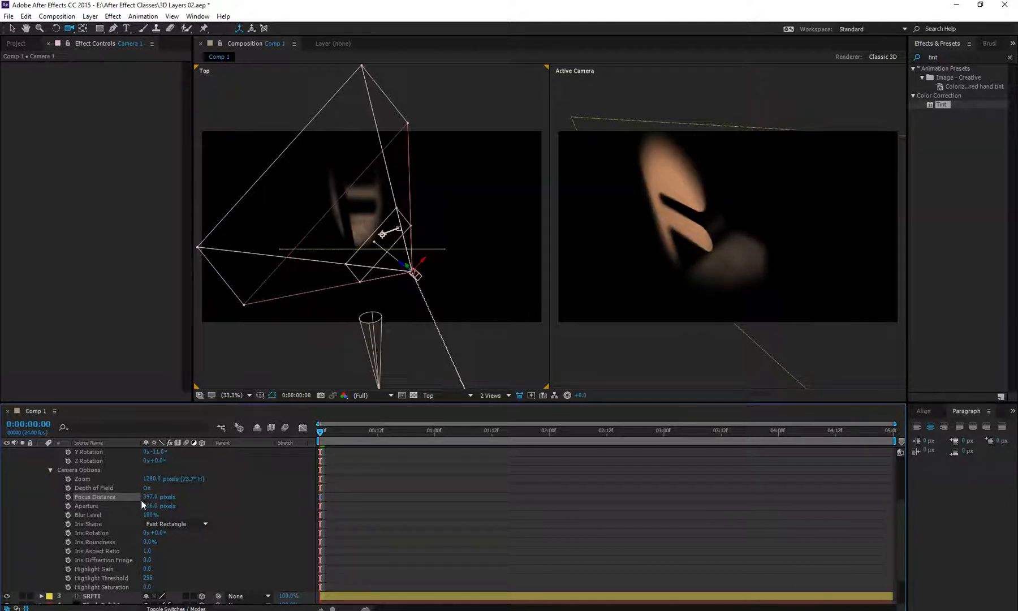
click(149, 500)
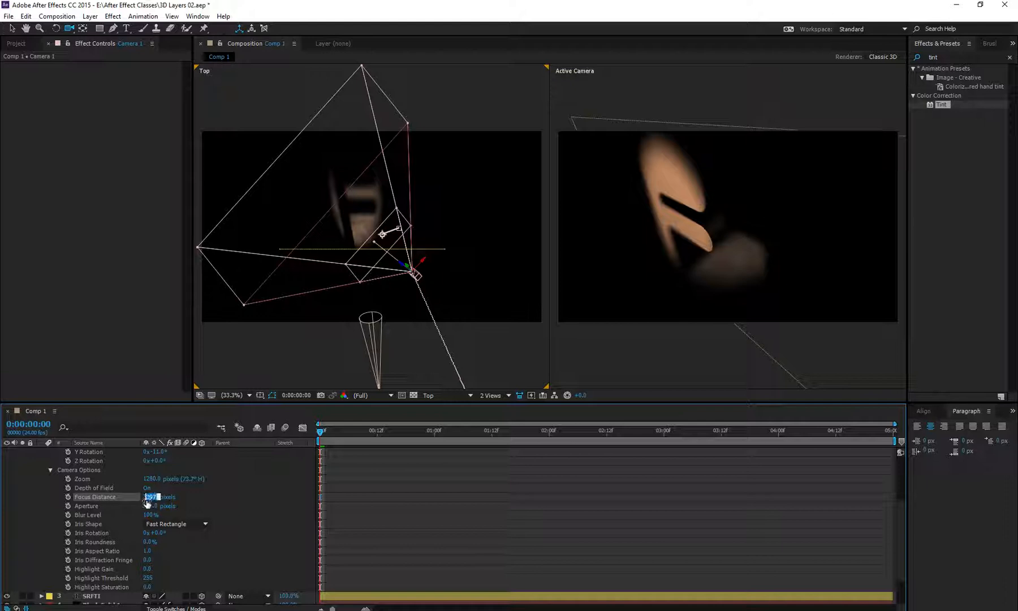
click(231, 497)
drag(149, 500, 125, 512)
click(226, 493)
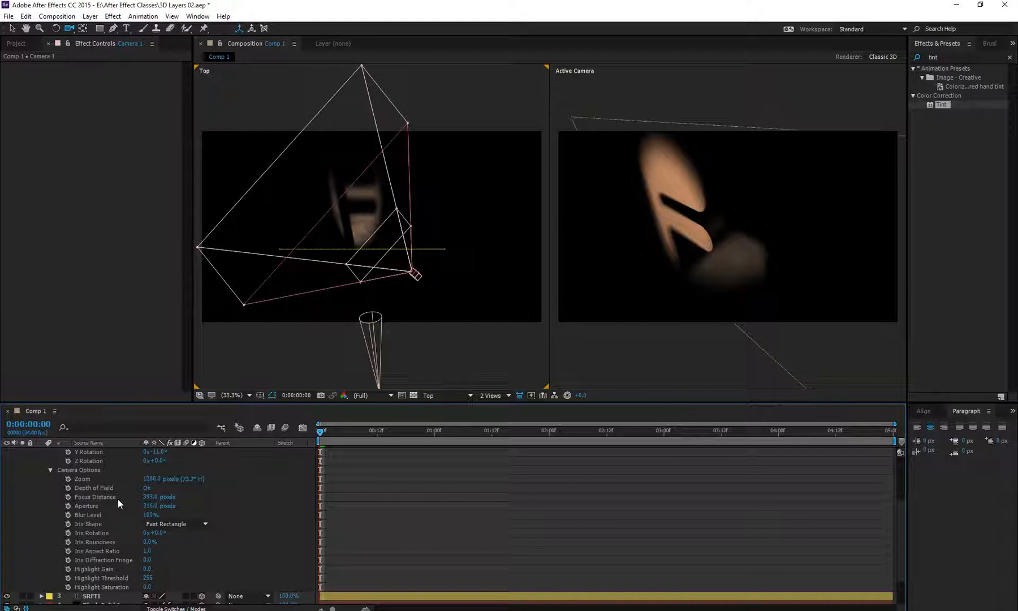
click(118, 499)
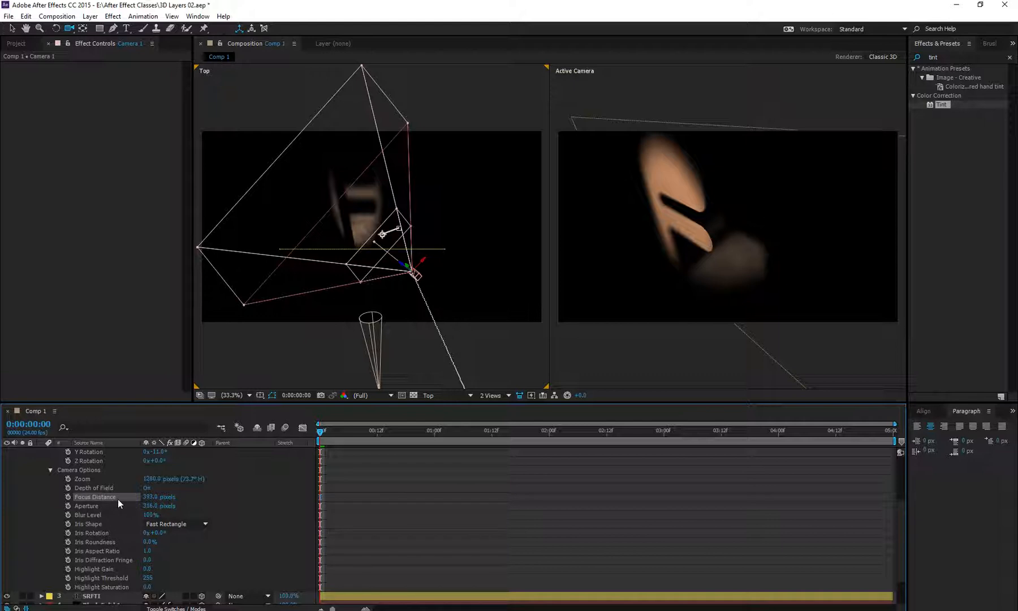
click(68, 497)
- At 0:00:04:23, raise Camera 1's Focus Distance to 1459 pixels and examine the focus in the enlarged composition view
key(End)
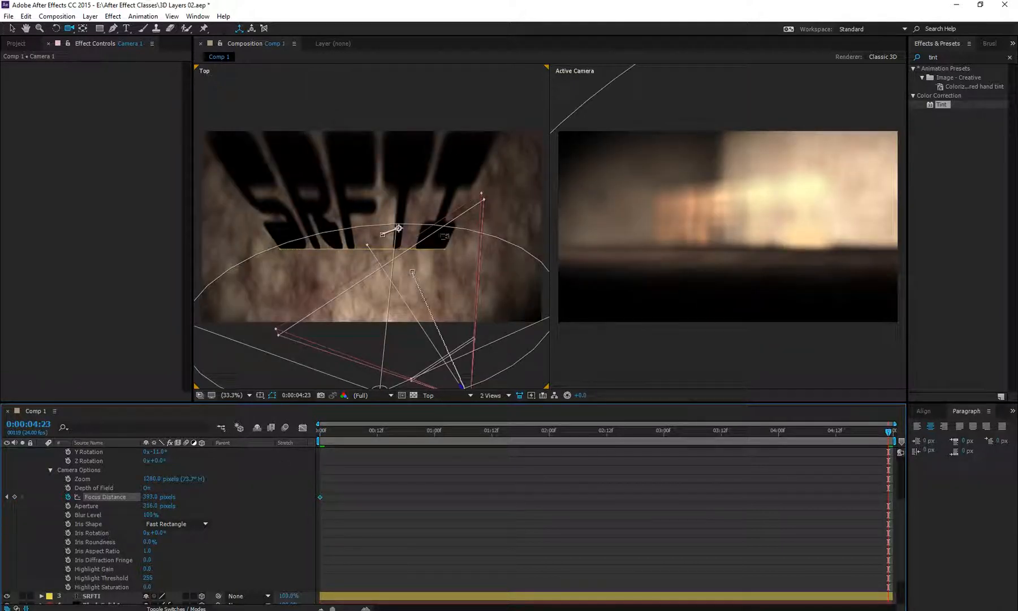
drag(444, 236, 444, 246)
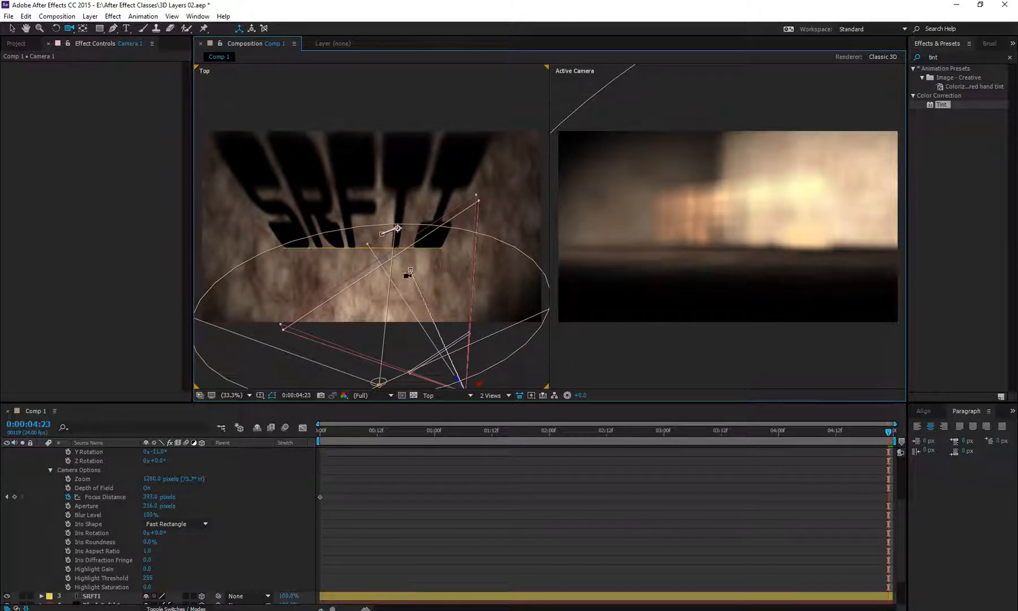
drag(388, 286, 385, 251)
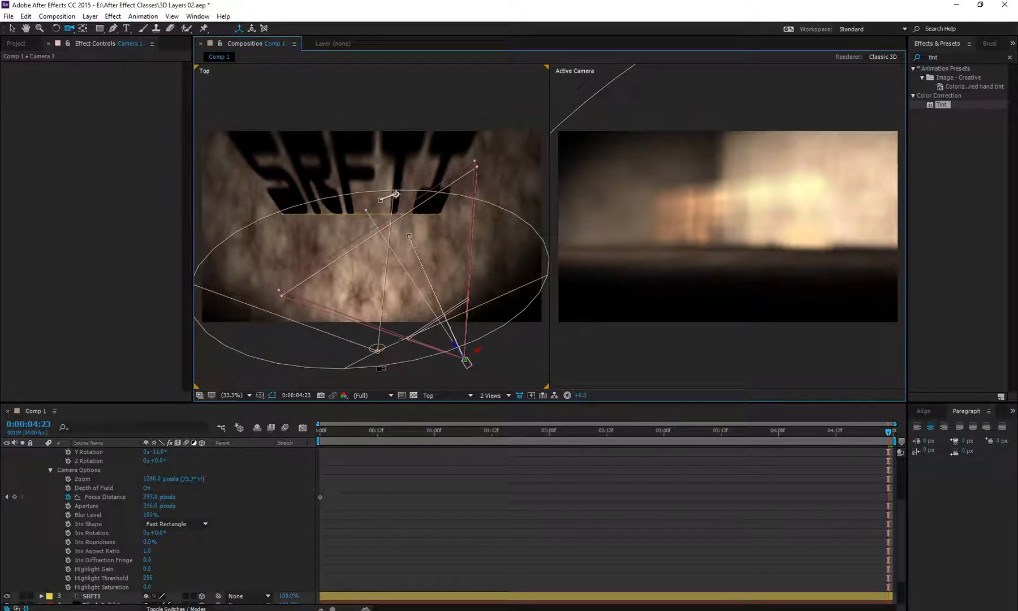
drag(152, 498, 220, 499)
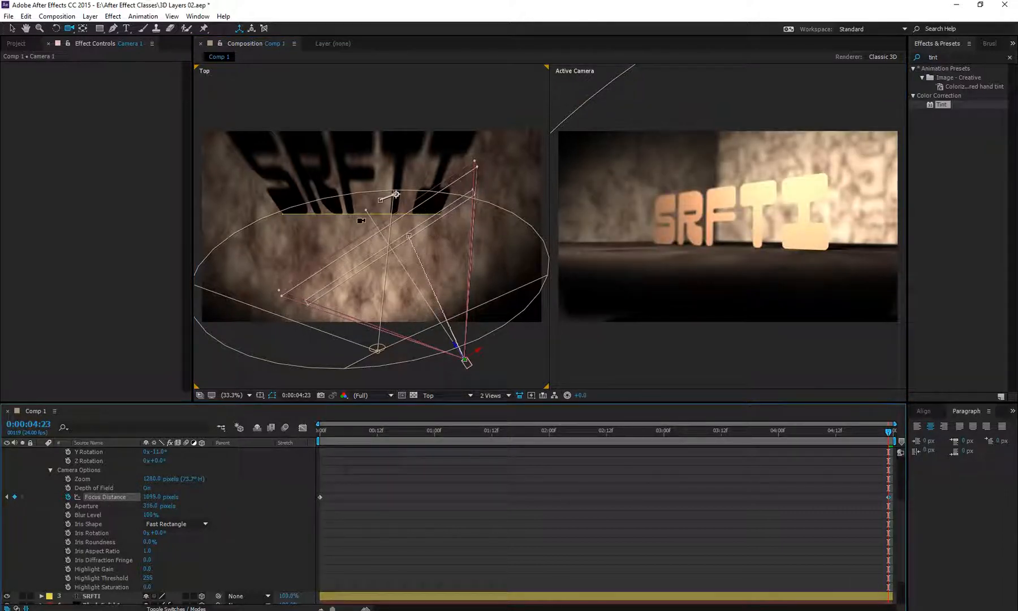
drag(151, 496, 219, 497)
drag(327, 478, 324, 478)
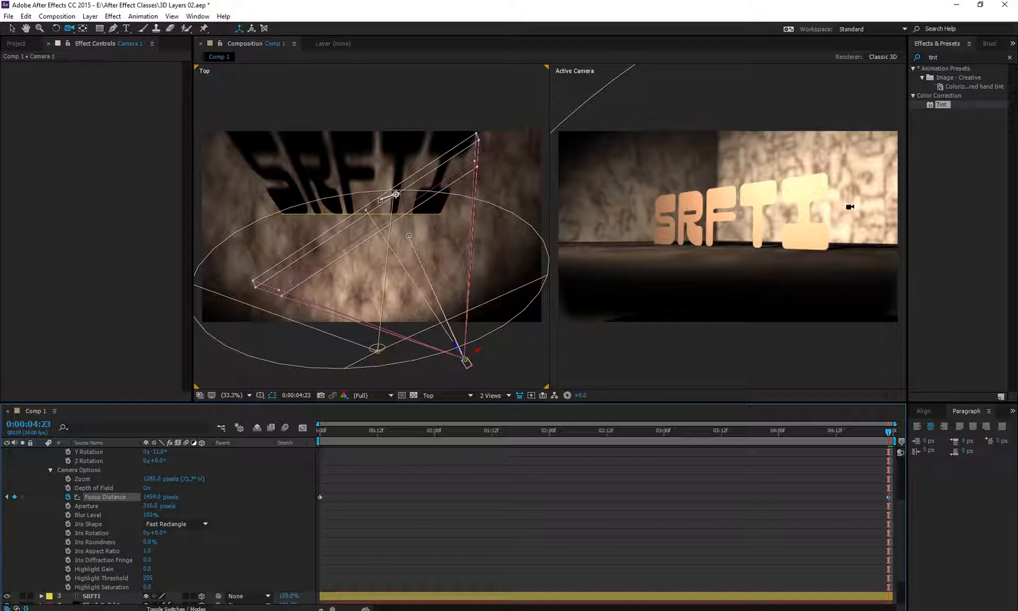
key(grave)
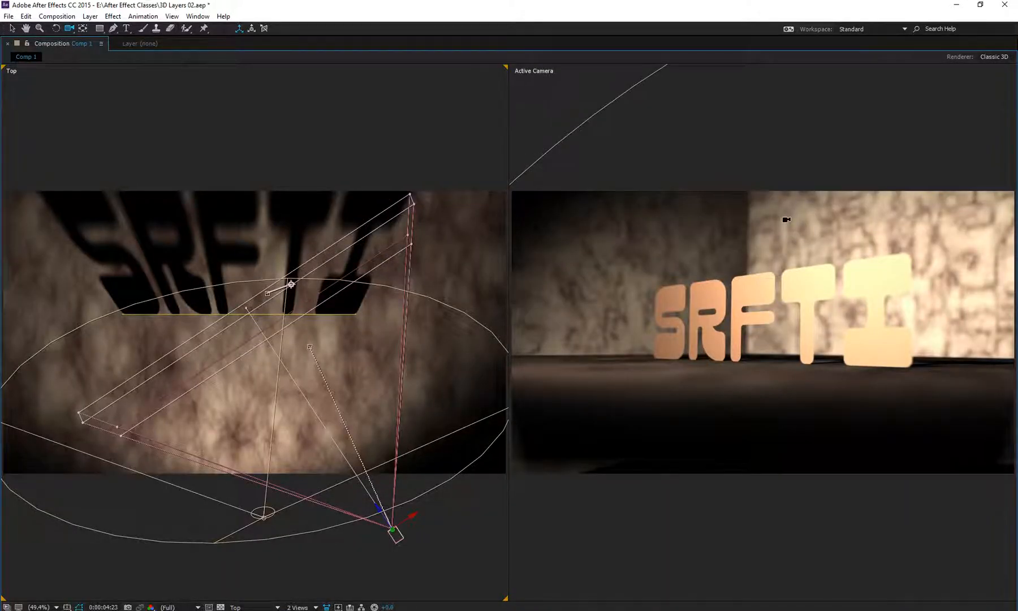
key(grave)
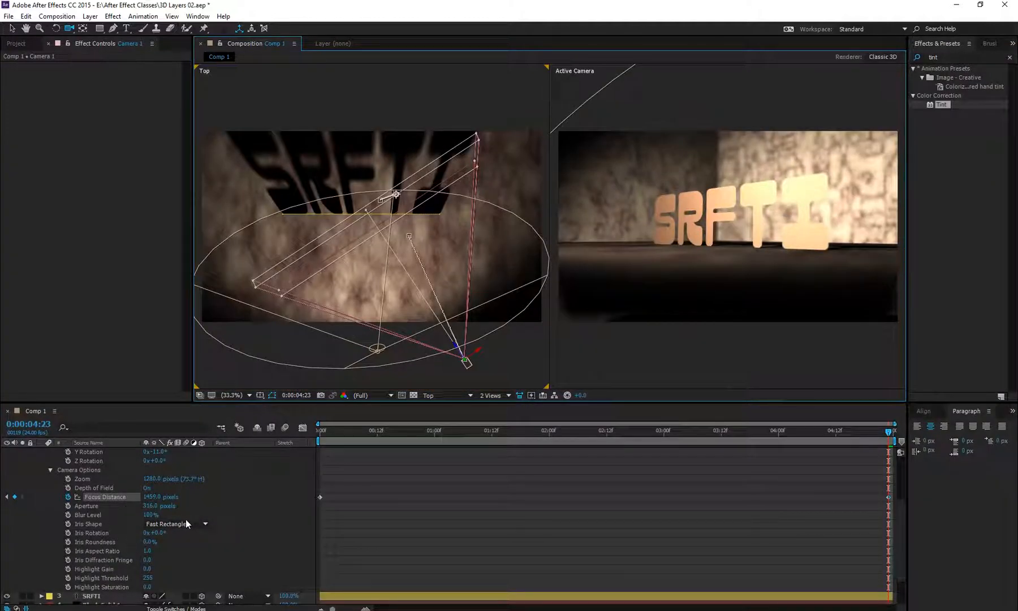
key(grave)
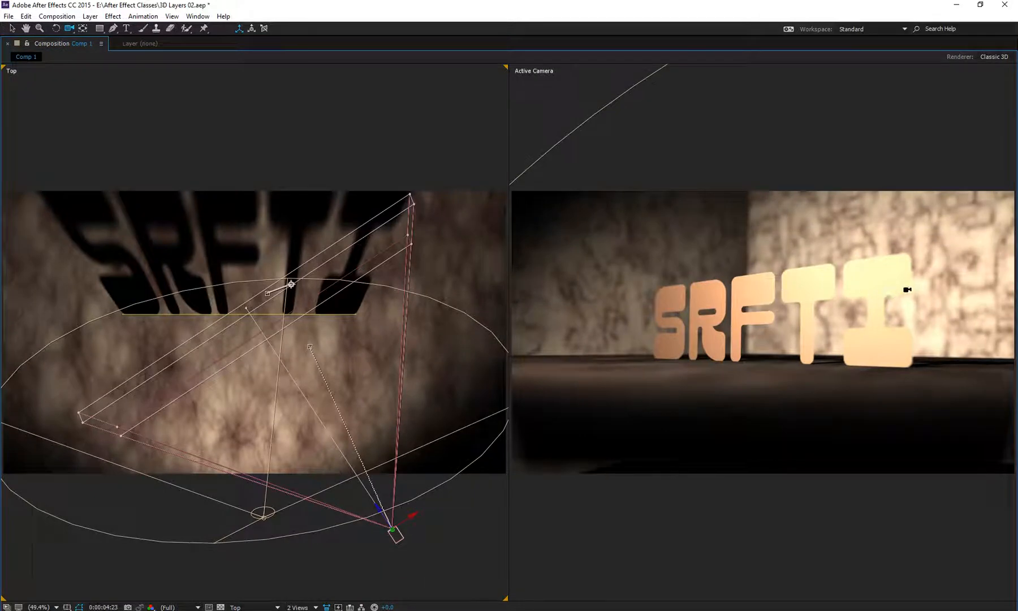
key(grave)
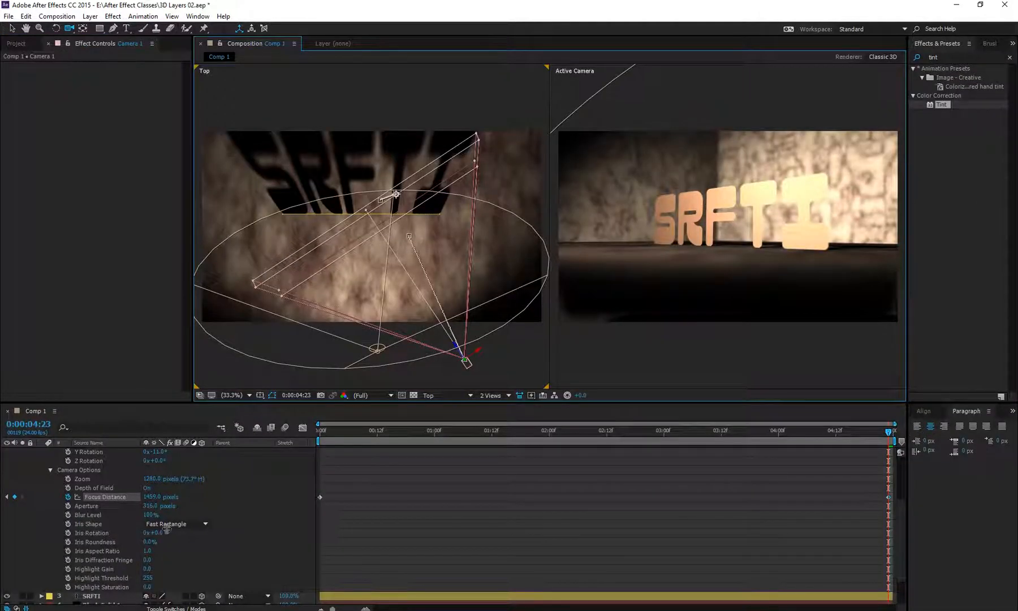
- Change the SRFTI text layer's fill colour to purple 9878FF and deselect the layer
scroll(216, 521, down, 5)
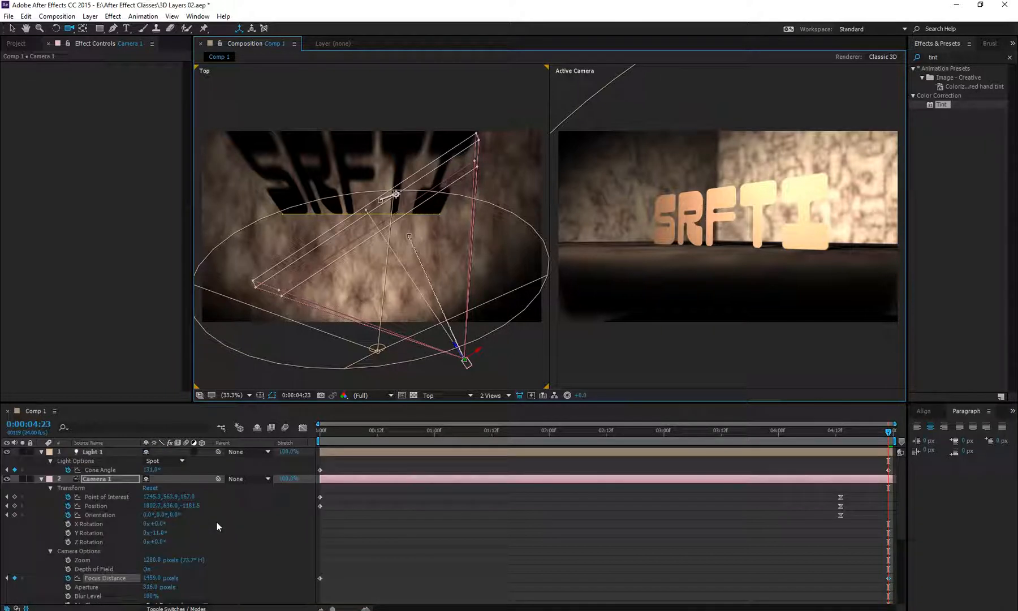
scroll(111, 505, up, 3)
click(107, 553)
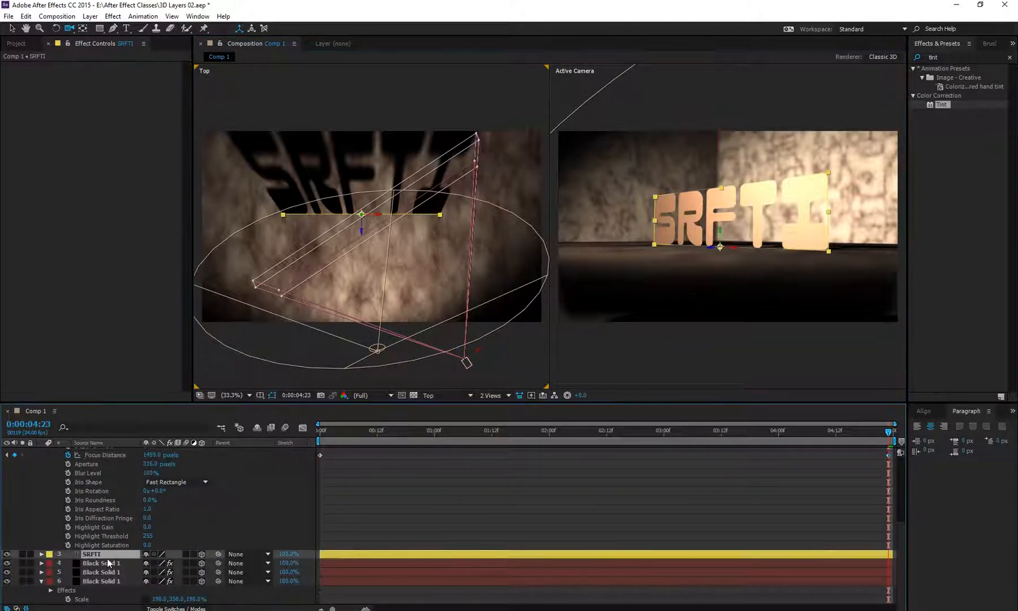
double_click(101, 556)
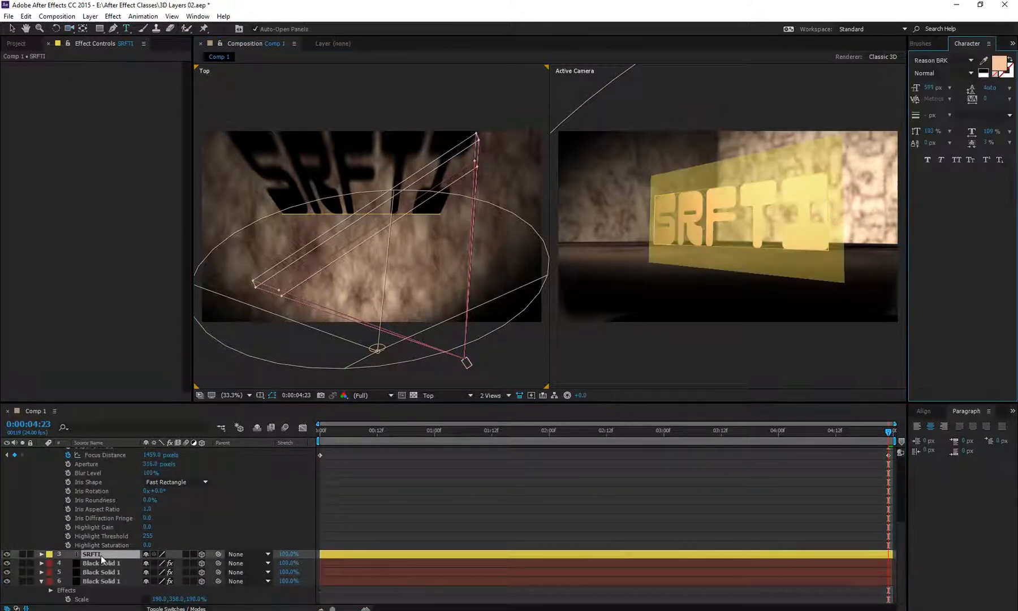
click(998, 62)
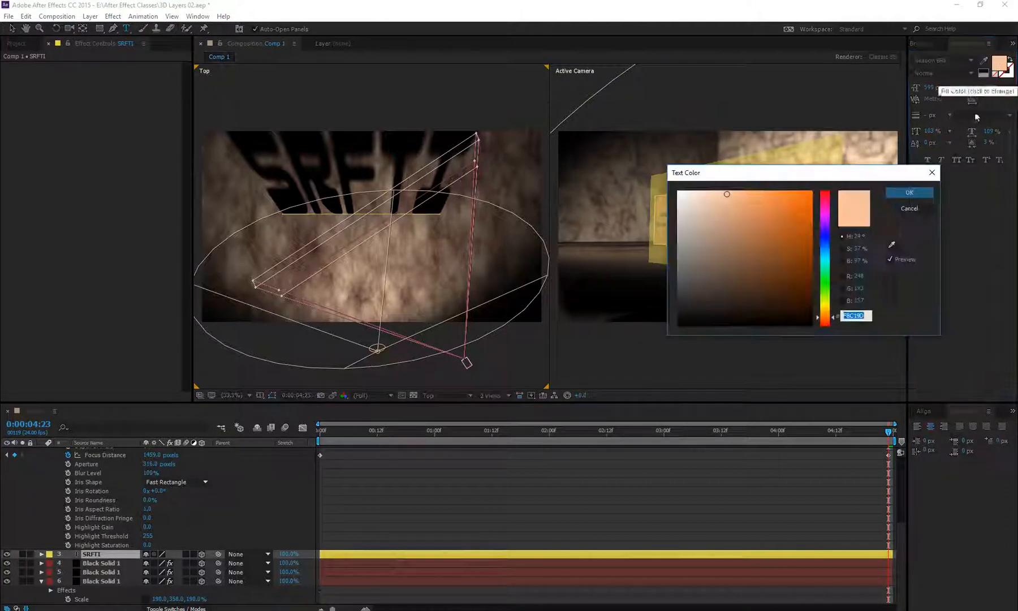
drag(820, 172, 261, 82)
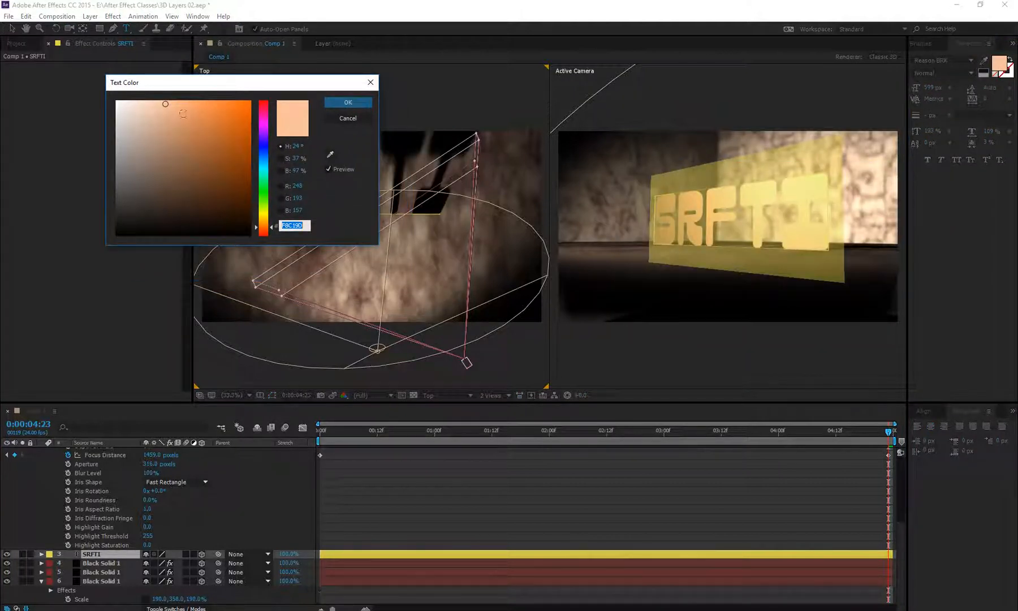
drag(183, 107, 187, 96)
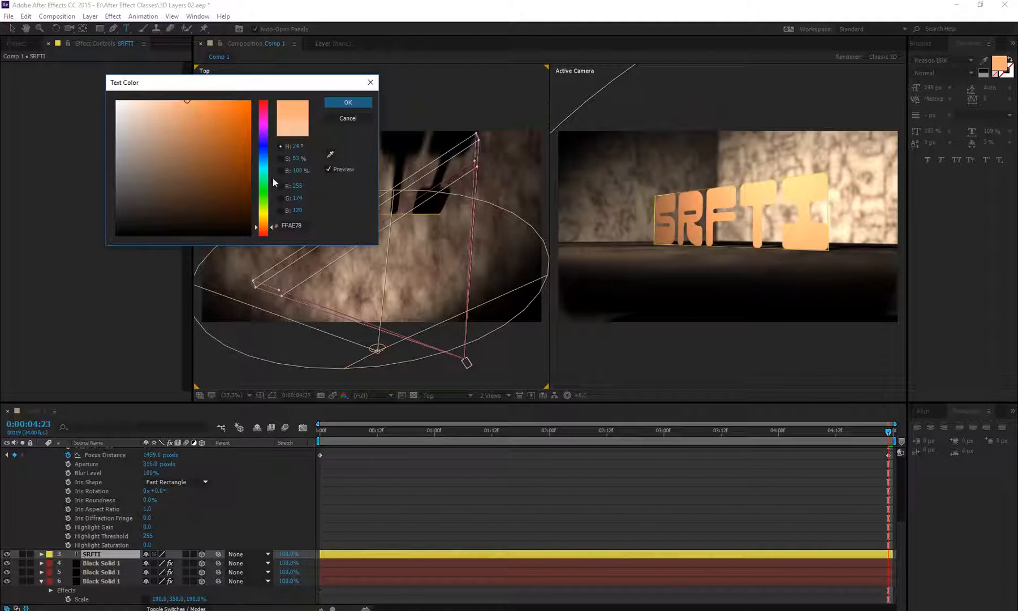
click(265, 147)
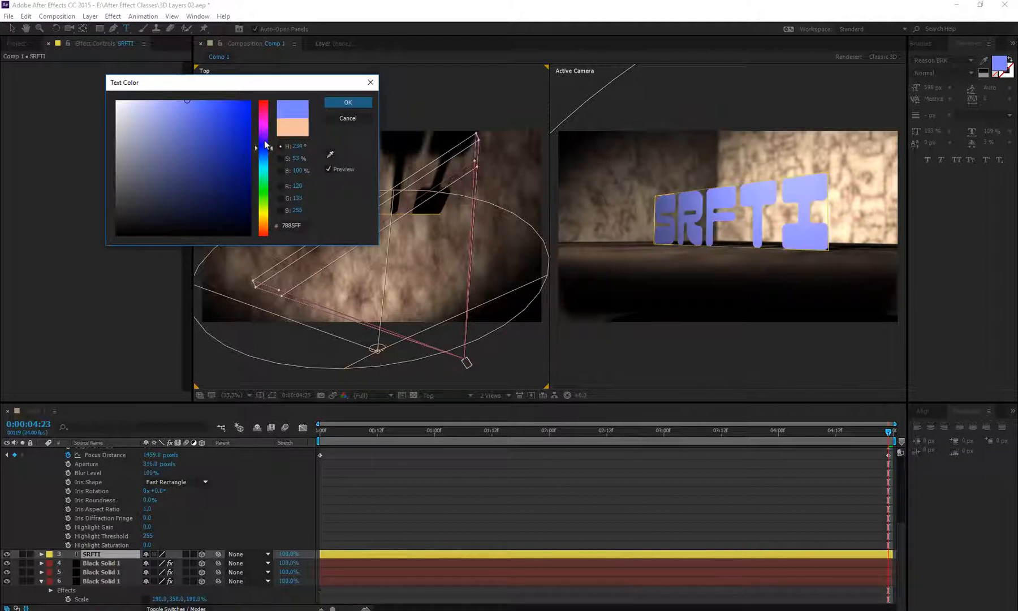
drag(266, 143, 264, 140)
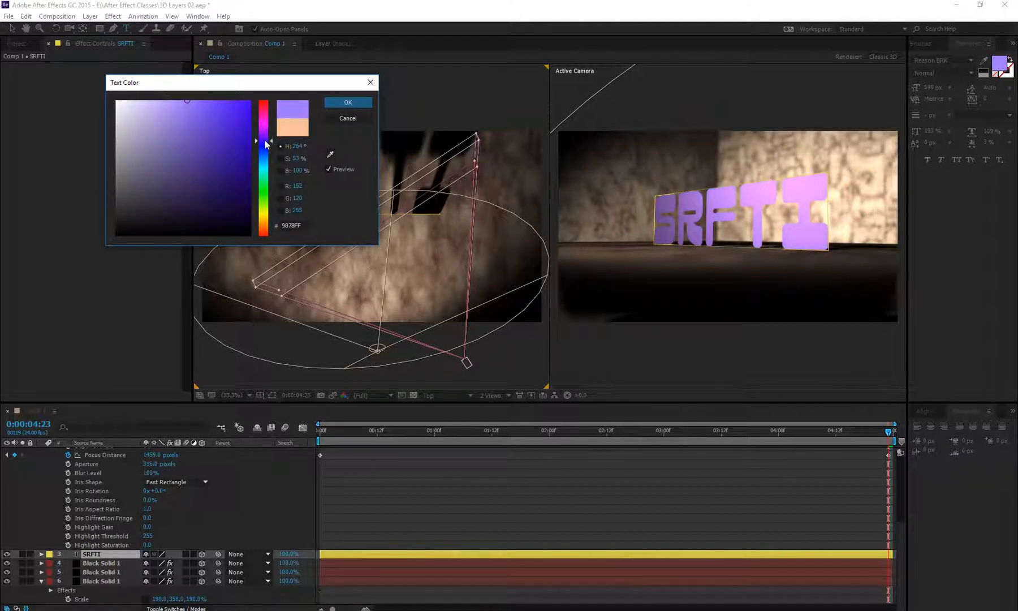
click(351, 101)
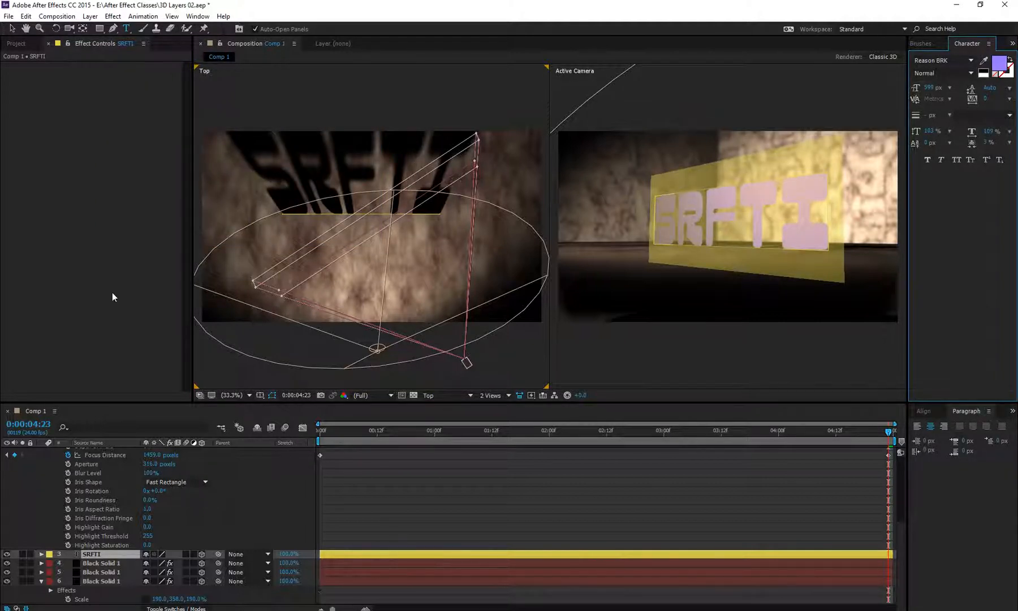
click(11, 28)
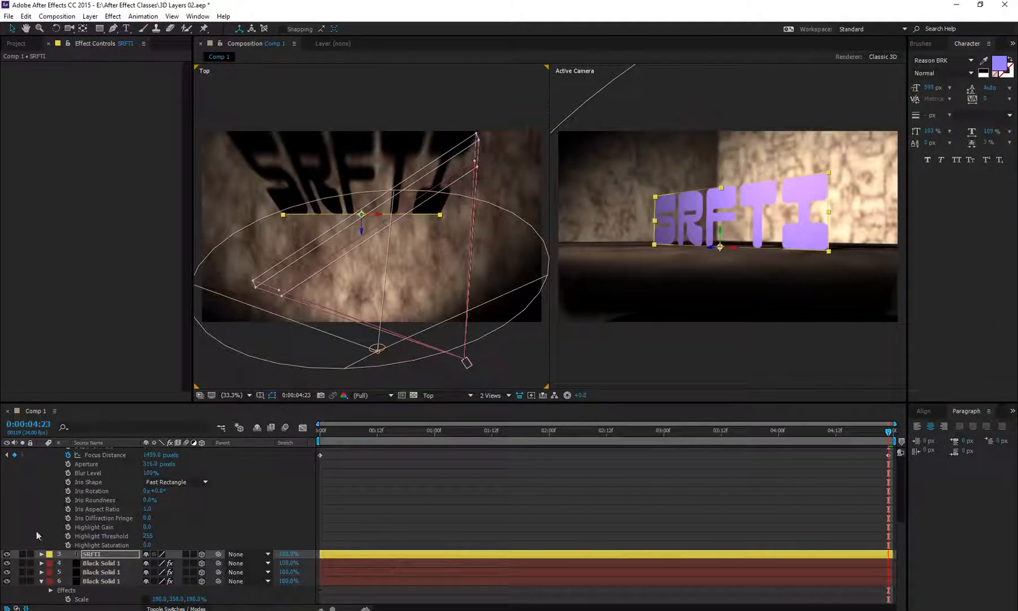
click(51, 506)
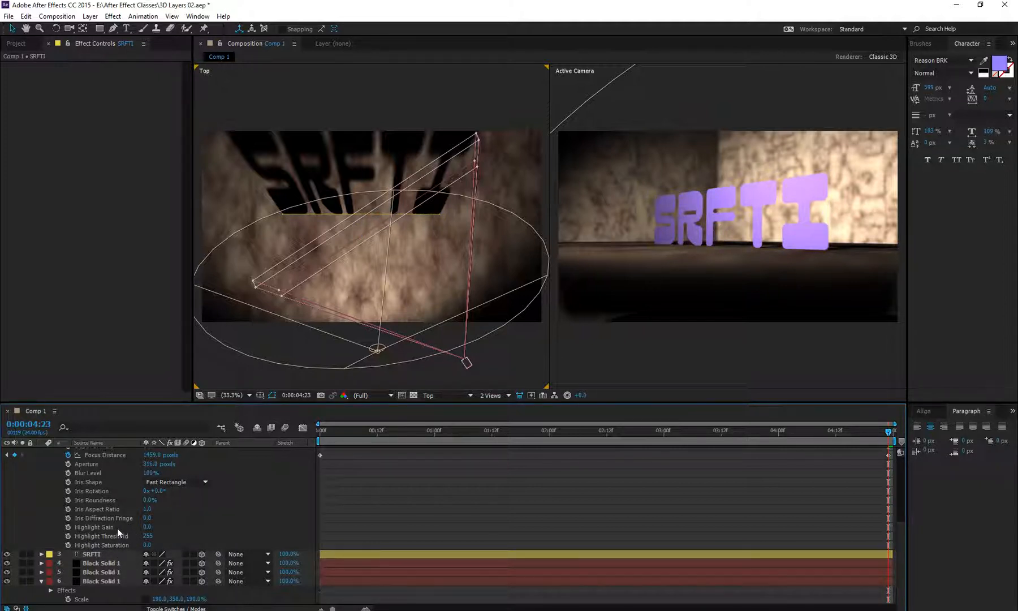
- Try an Aperture of 500 pixels on Camera 1 at 0:00:04:23, and undo it
scroll(117, 528, up, 1)
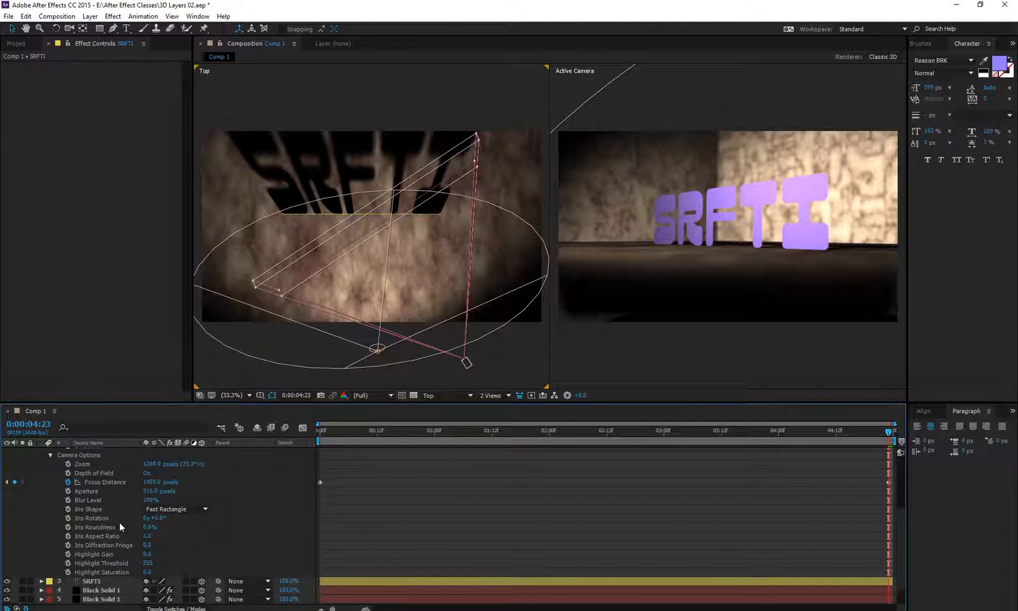
click(152, 491)
text(500)
key(Return)
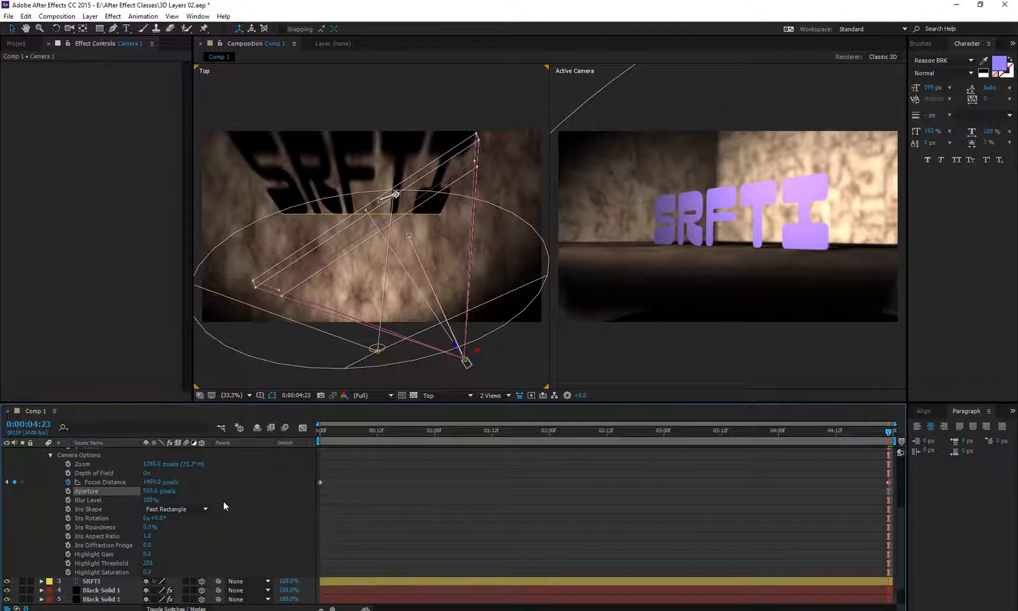
key(ctrl+z)
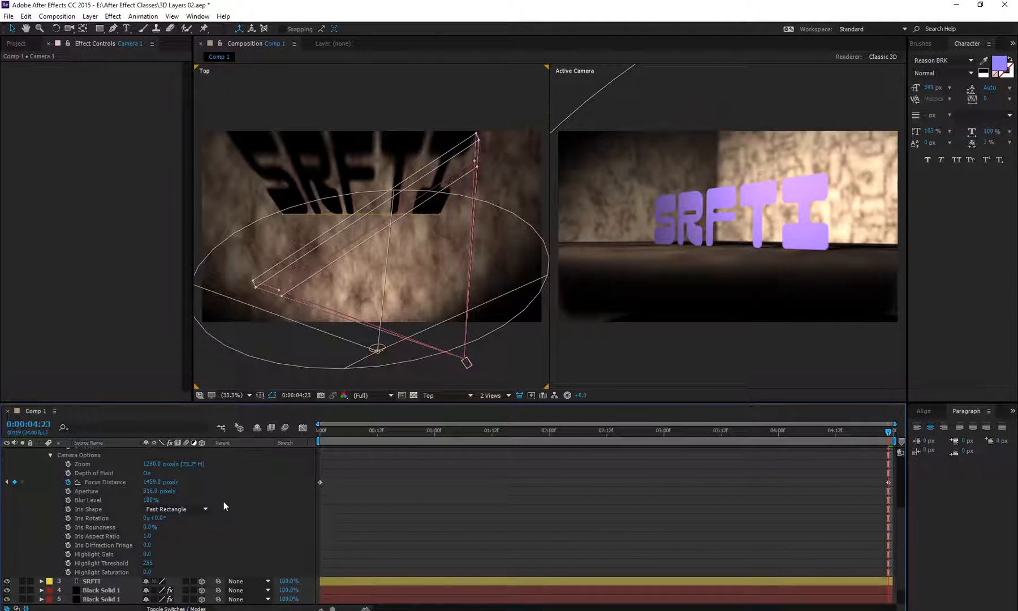
- Enable keyframing for Camera 1's Aperture at 0:00:04:23 and add a matching Aperture keyframe at 0:00:00:00
click(68, 491)
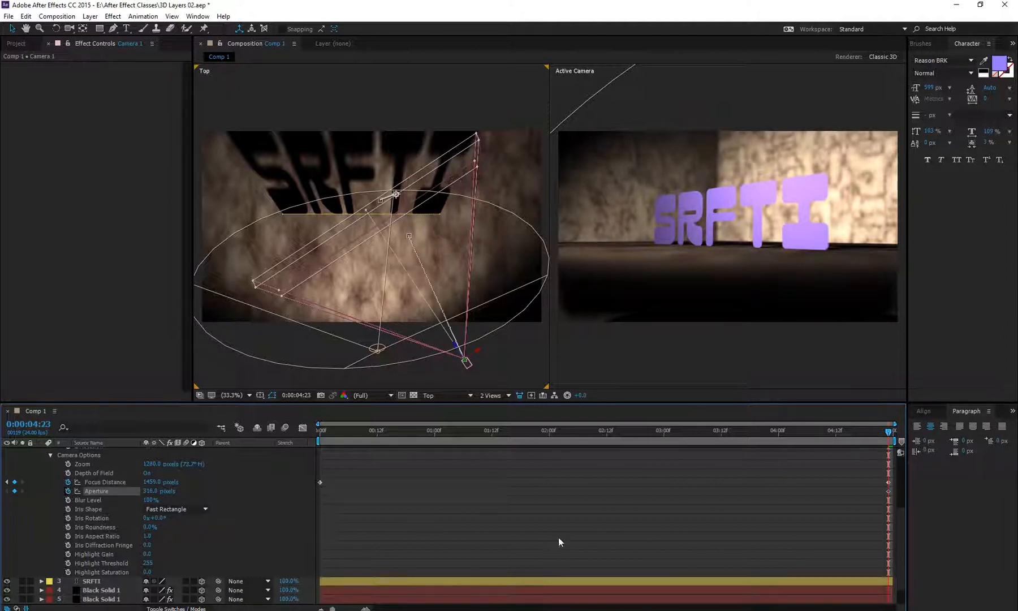
click(320, 430)
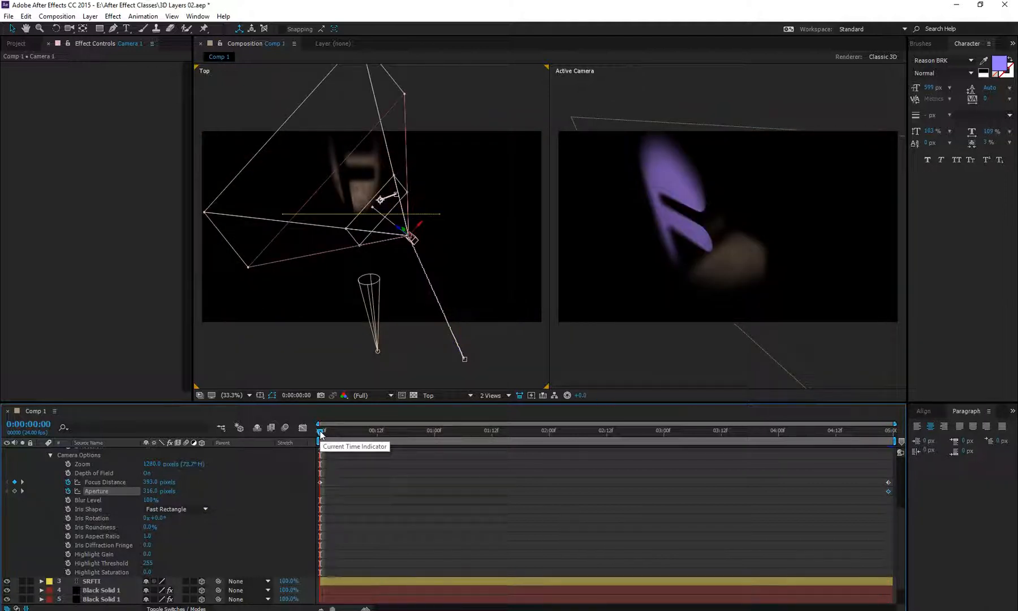
click(14, 490)
- Move Camera 1's final Focus Distance and Aperture keyframes back to 0:00:04:13, in line with the eased Position keyframe
click(598, 431)
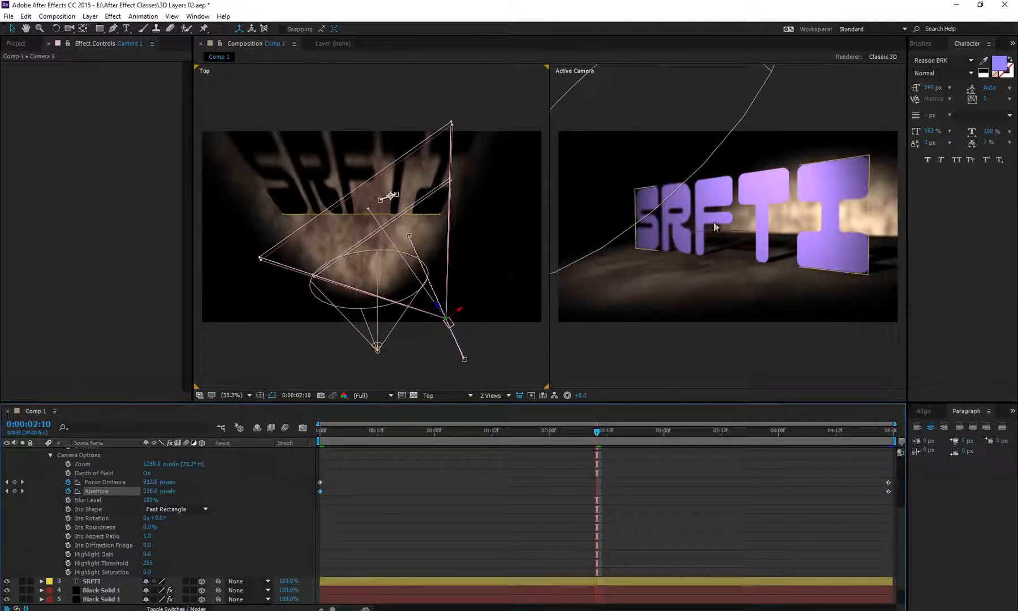
scroll(795, 538, up, 4)
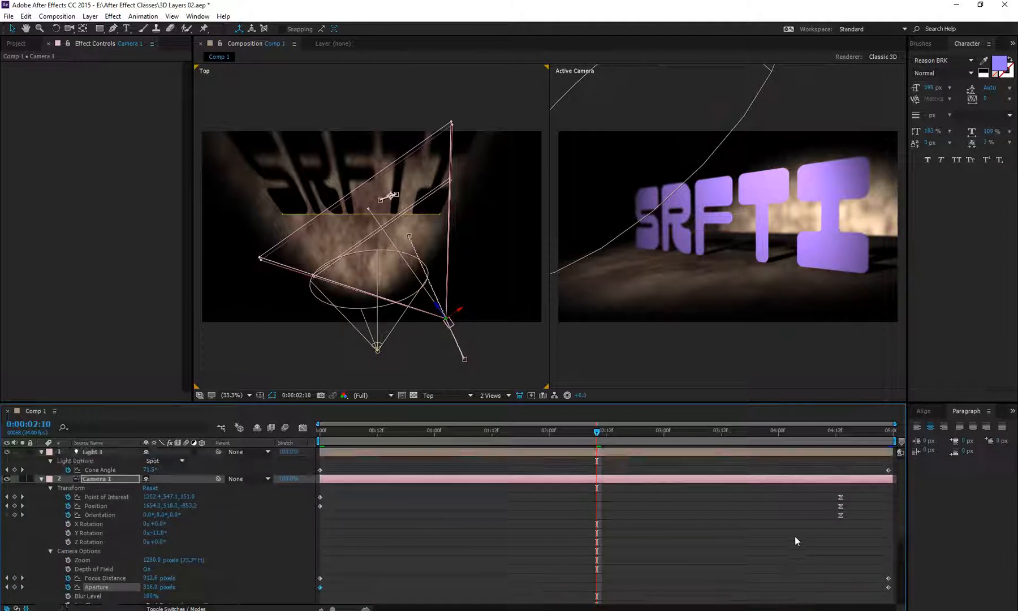
scroll(795, 540, down, 2)
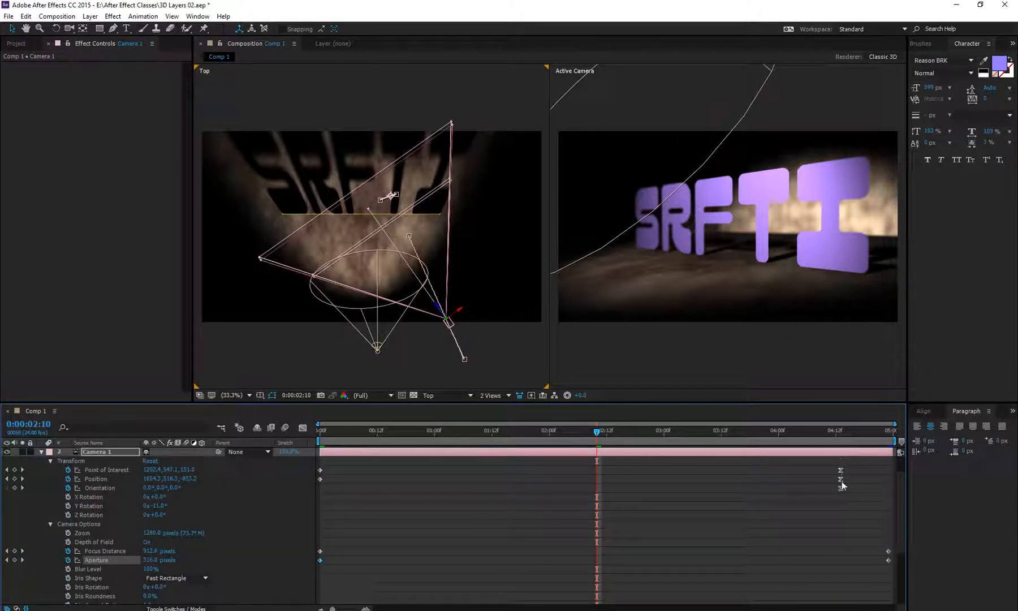
drag(876, 543, 846, 559)
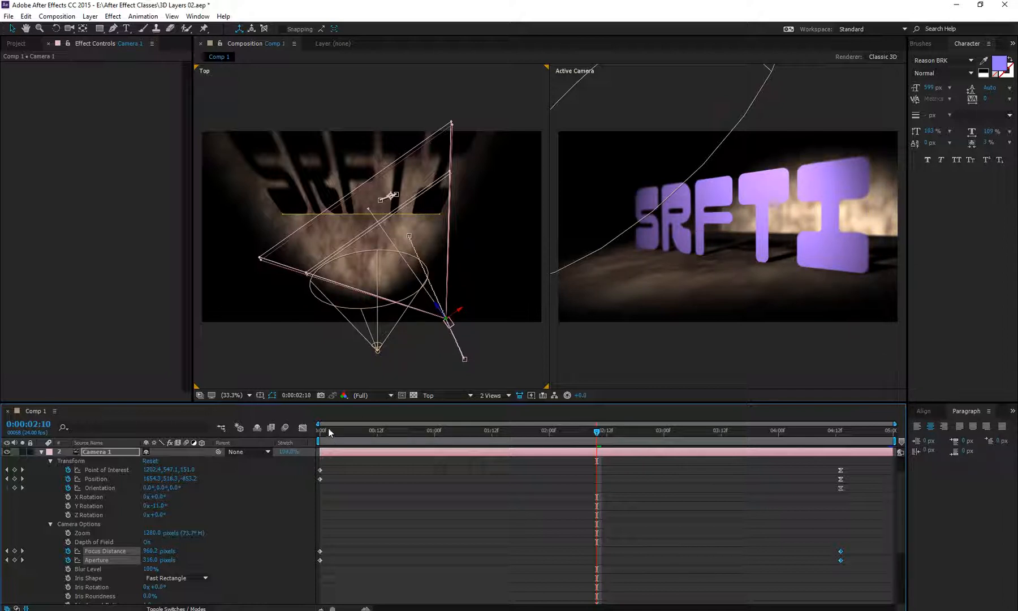
- Try a higher Blur Level and a higher Aperture on Camera 1 at 0:00:02:10, undoing each change
click(149, 560)
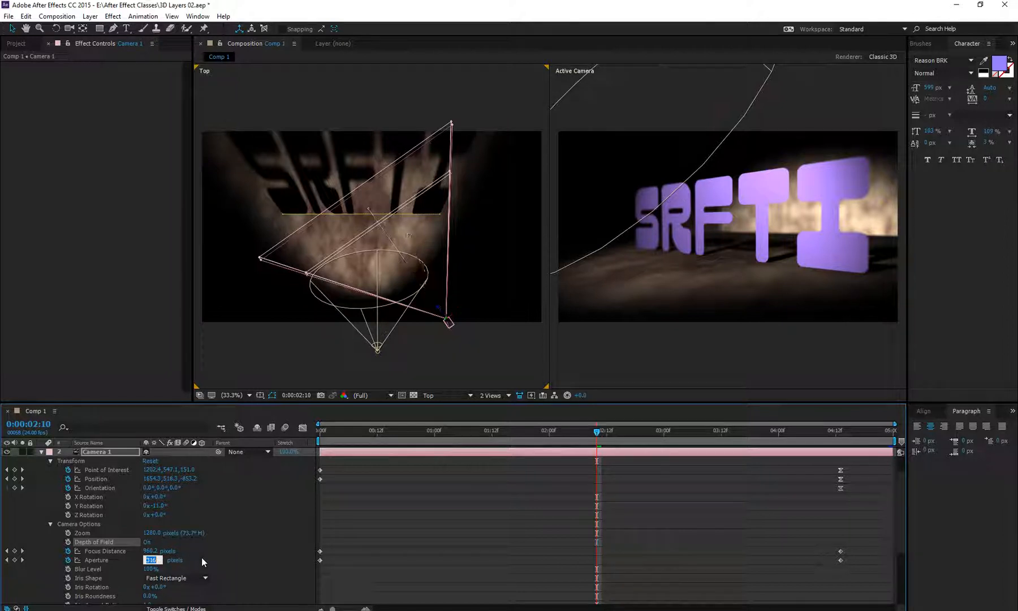
key(Return)
drag(152, 569, 194, 575)
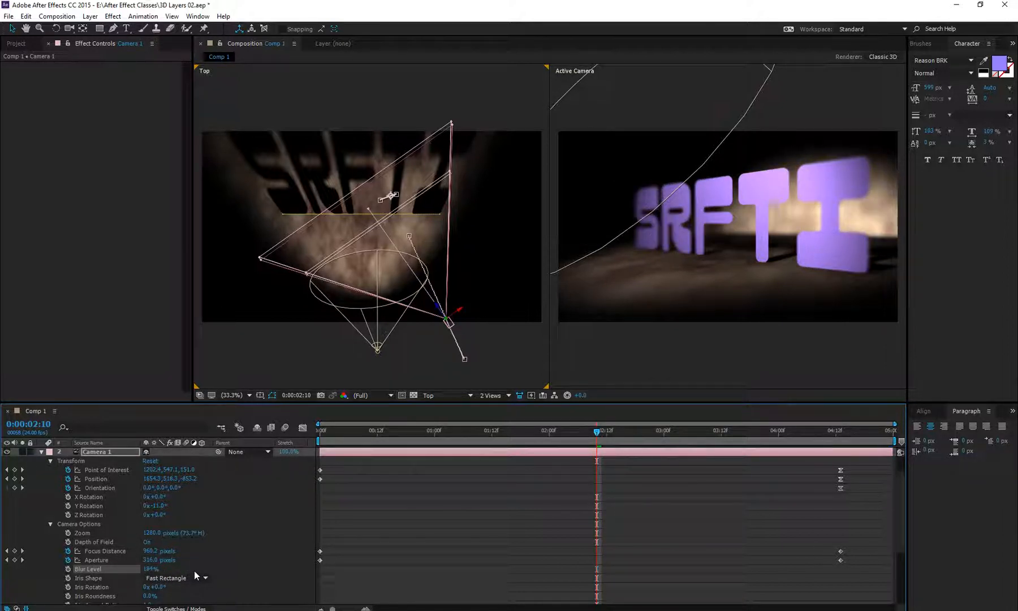
key(ctrl+z)
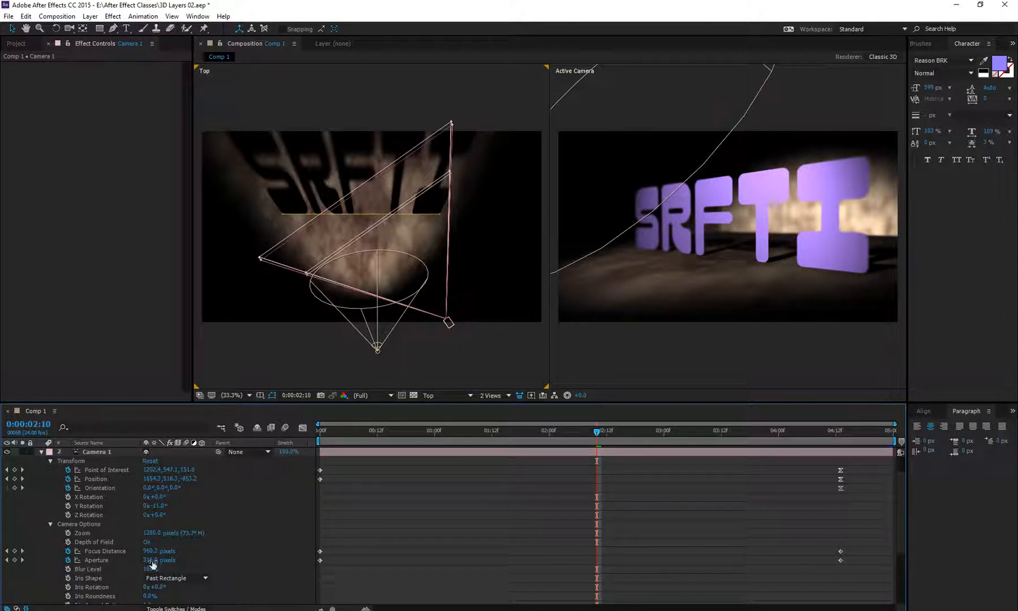
drag(152, 560, 202, 566)
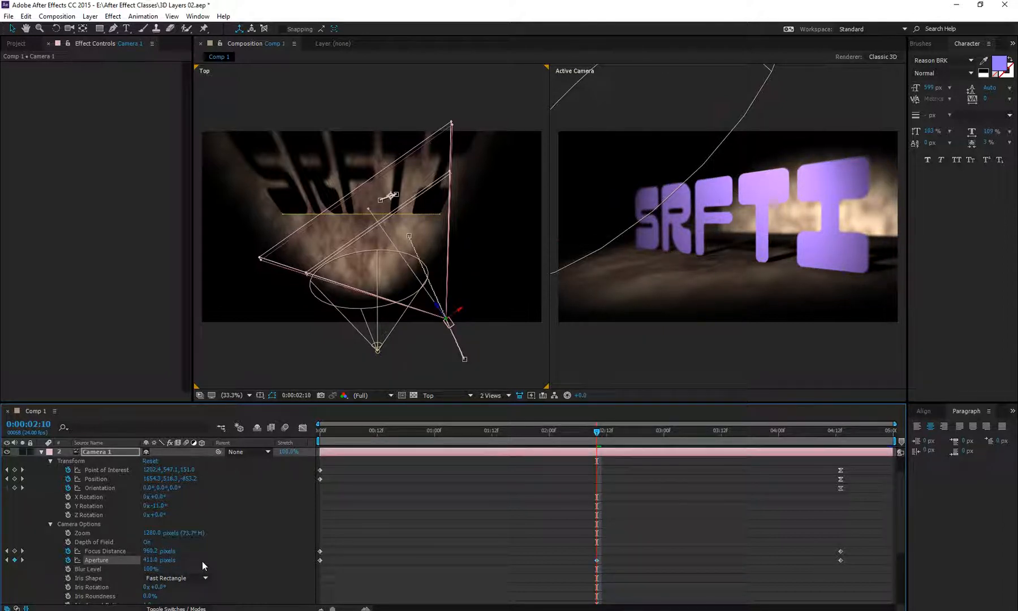
key(ctrl+z)
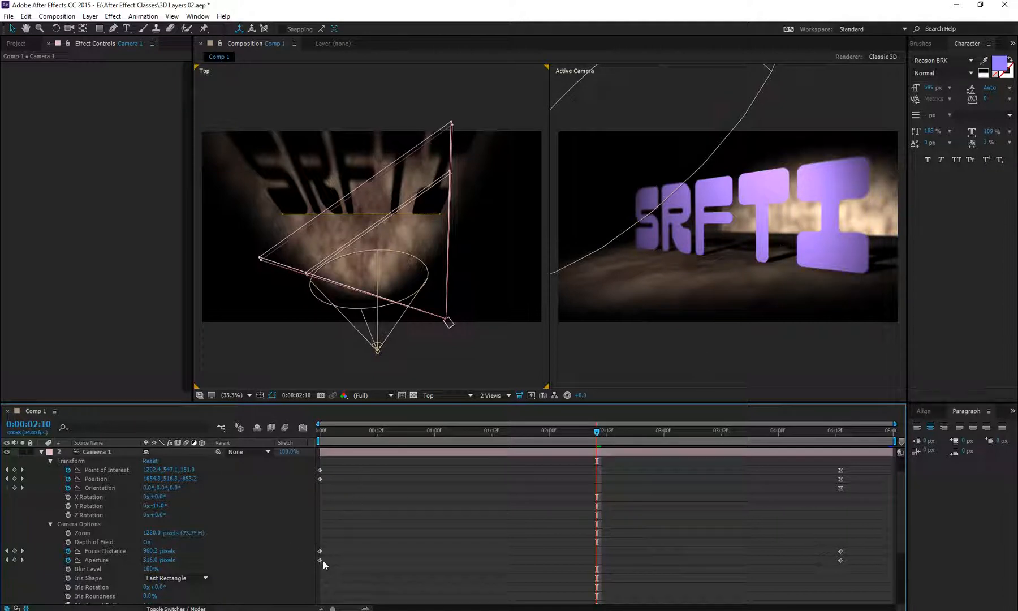
- Remove the Aperture keyframing from Camera 1 and enable keyframing for its Blur Level at 0:00:04:13 instead
click(68, 560)
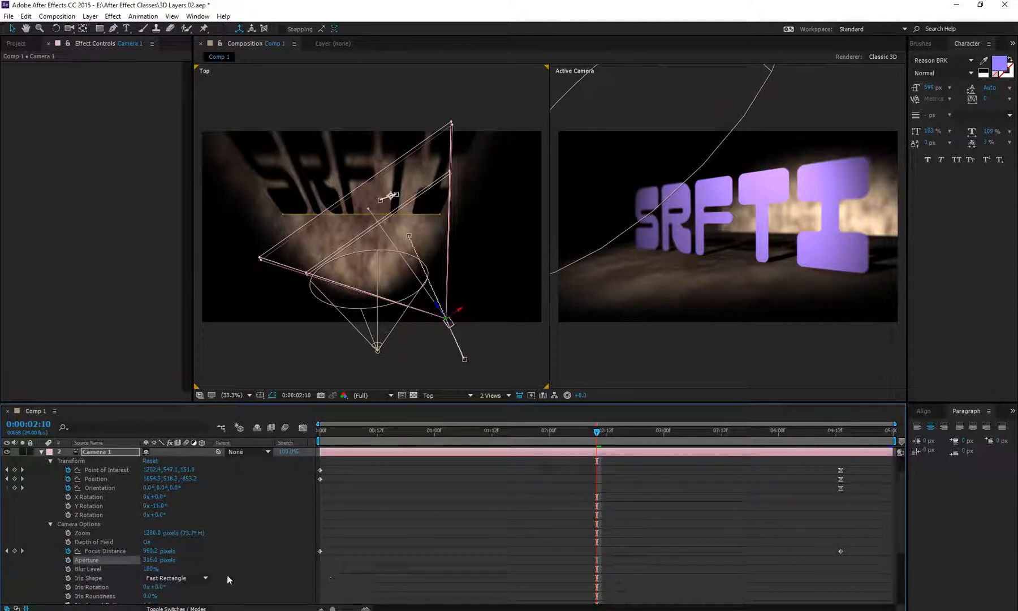
drag(358, 432, 841, 447)
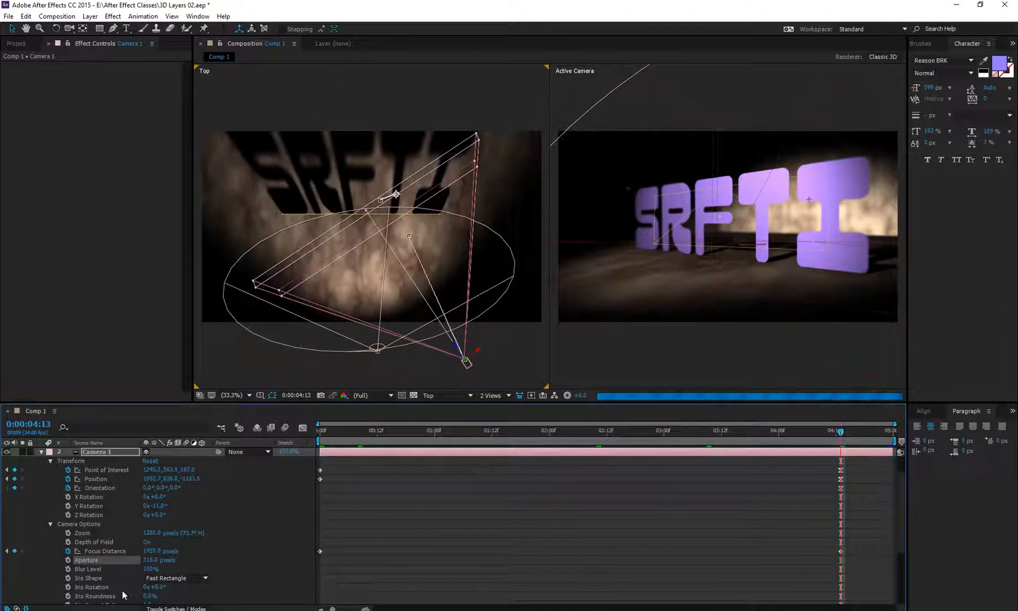
click(68, 569)
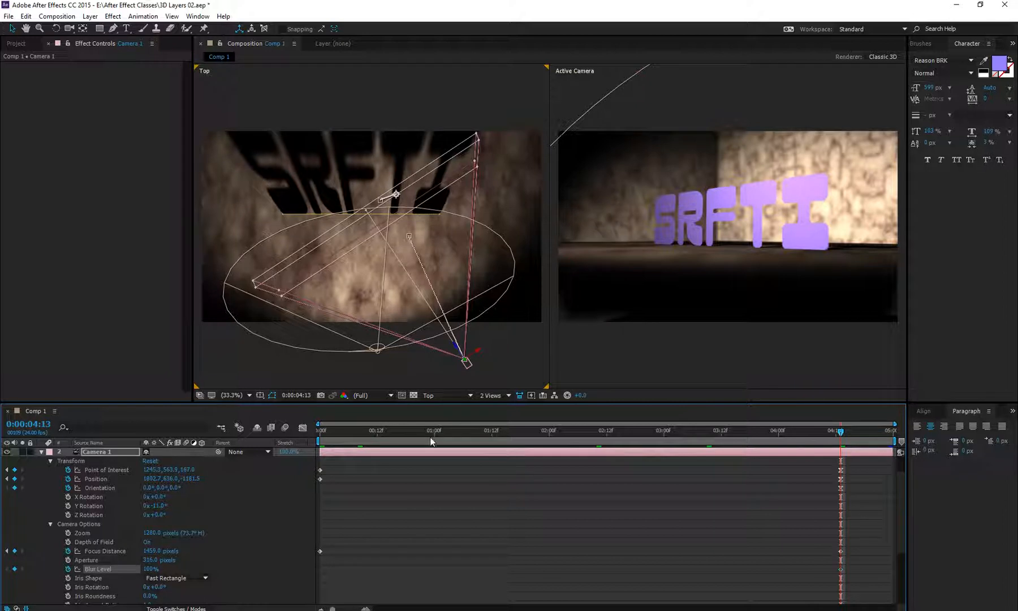
- At 0:00:01:20, try Camera 1 Blur Levels of 300% and 240%, and settle on 200%
click(529, 438)
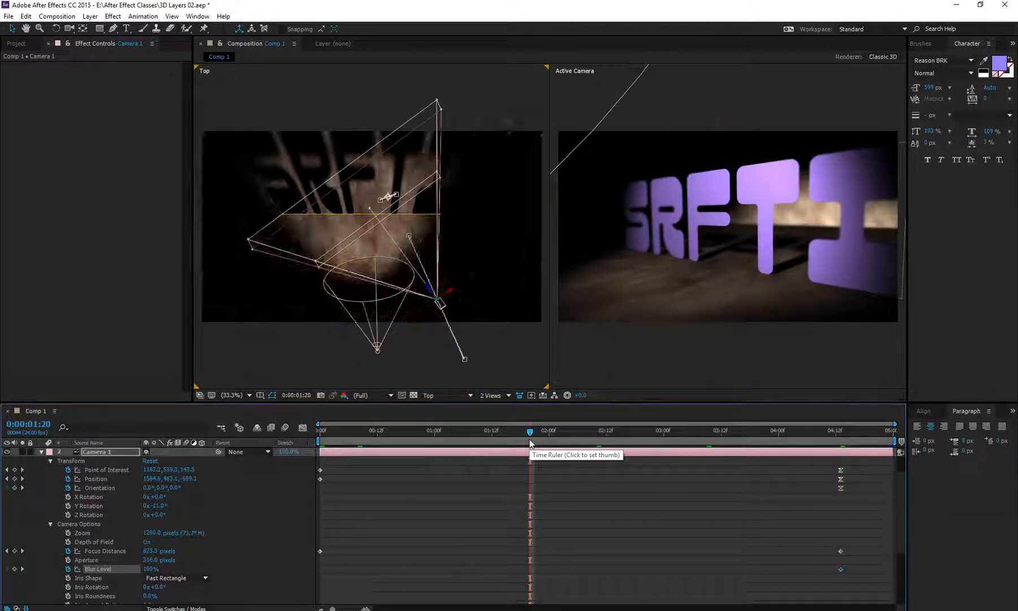
click(150, 568)
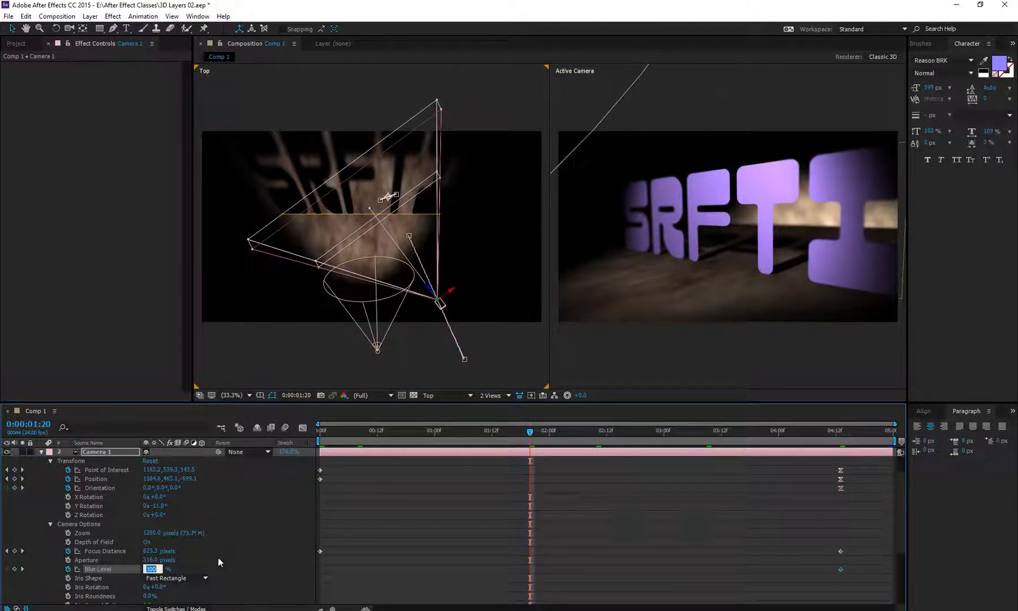
text(300)
key(Return)
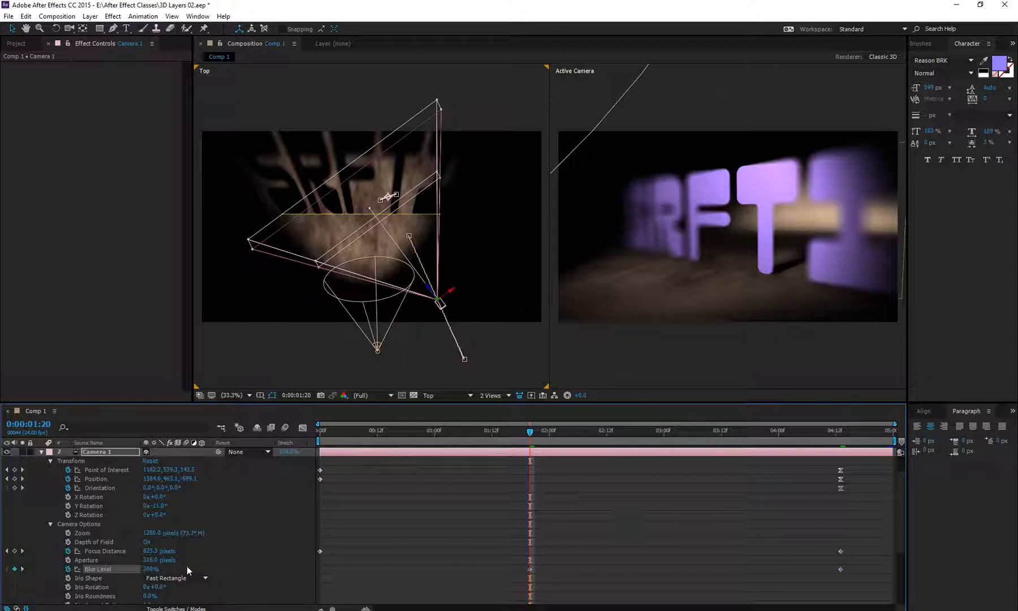
click(151, 568)
text(240)
key(Return)
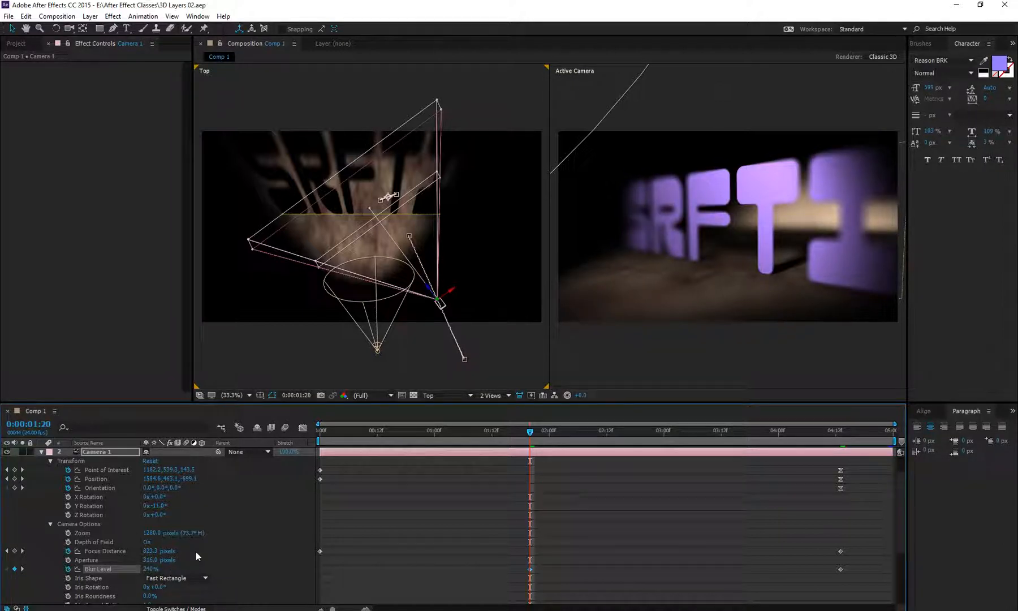
click(154, 577)
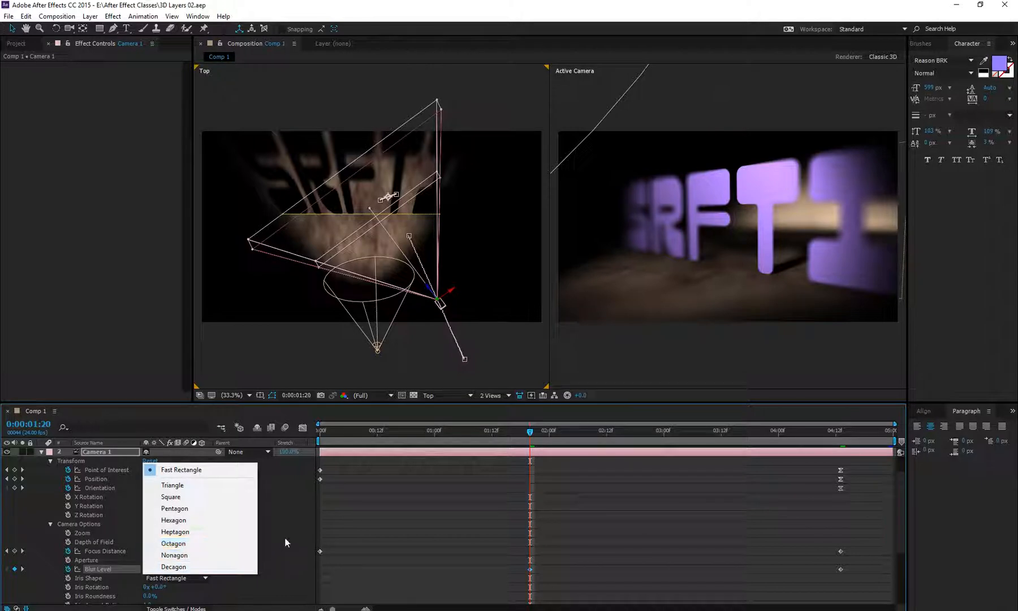
click(284, 540)
click(151, 569)
text(200)
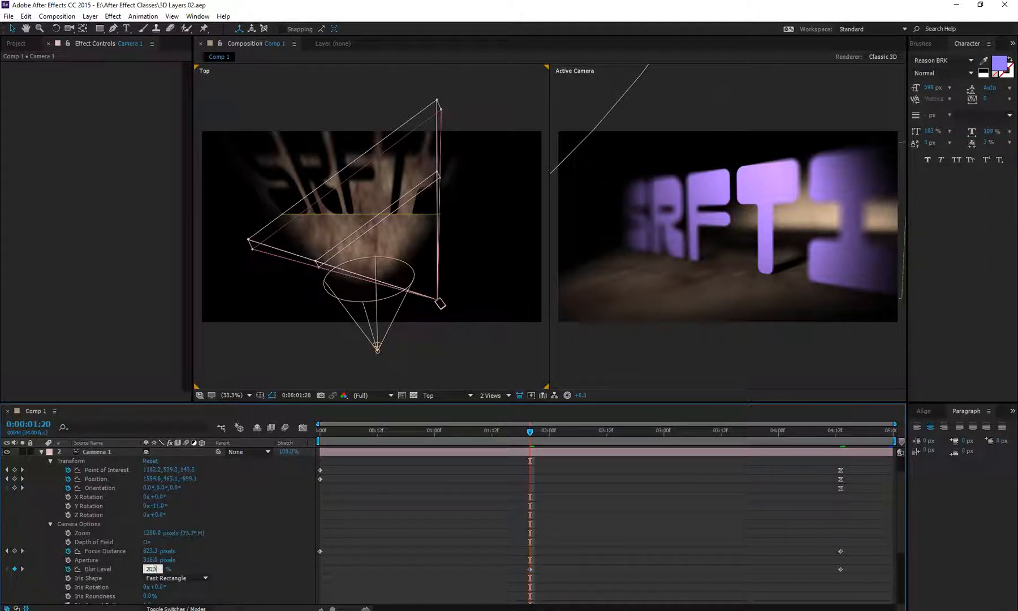
key(Return)
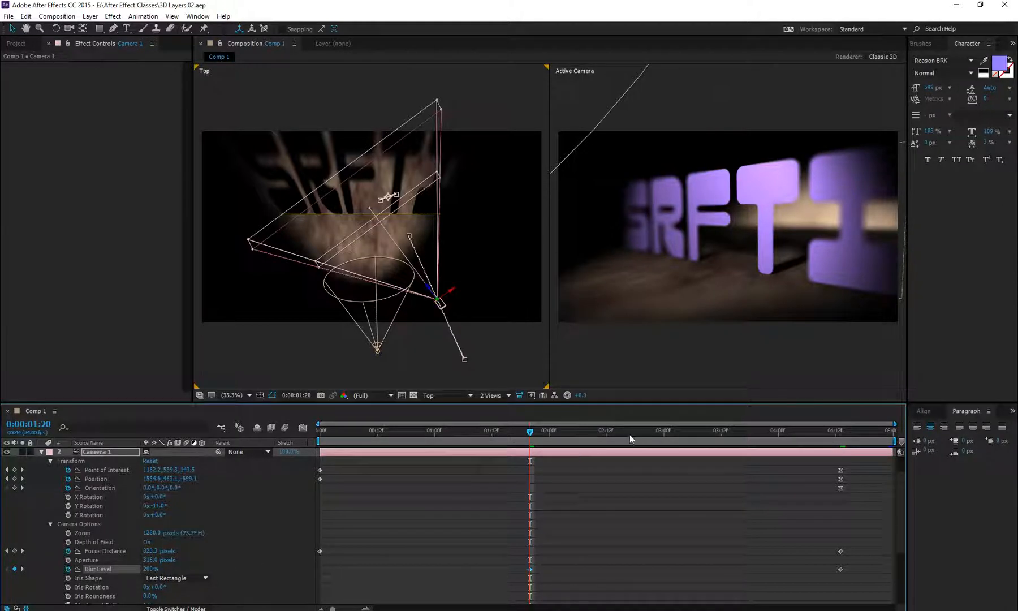
- Scrub to 0:00:04:18, switch the composition to a single Active Camera view, and inspect the frame enlarged
drag(629, 434, 865, 436)
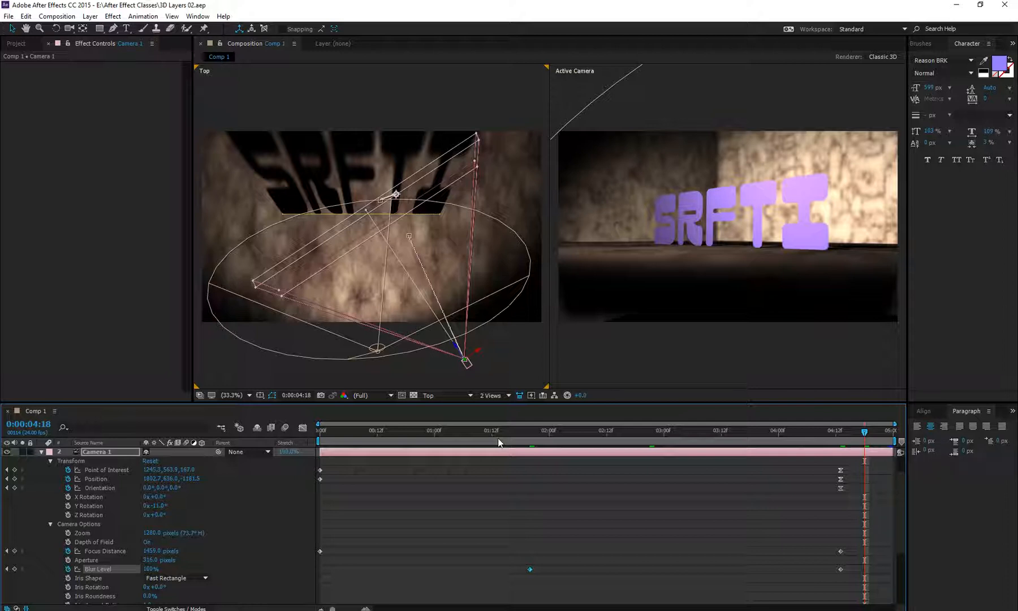
click(492, 395)
click(495, 405)
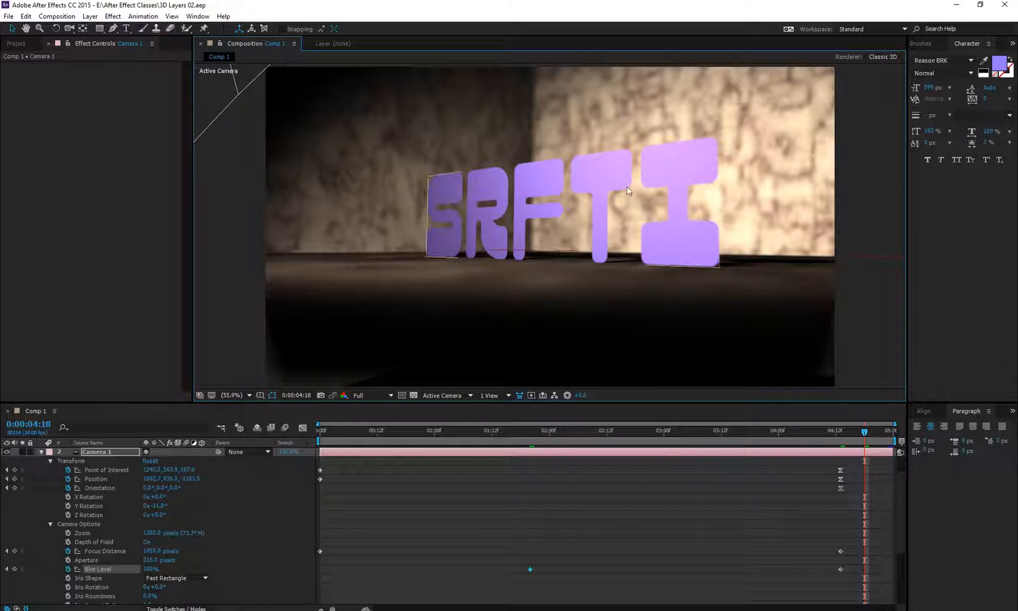
key(grave)
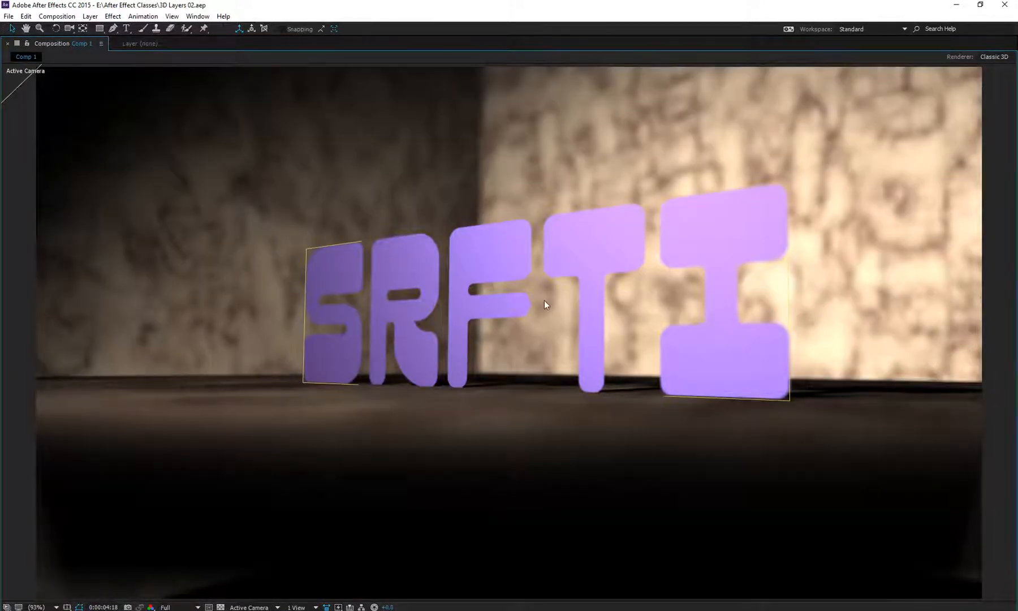
key(grave)
- Collapse the Camera 1 and Light 1 layers and add a new adjustment layer above all the others
click(41, 451)
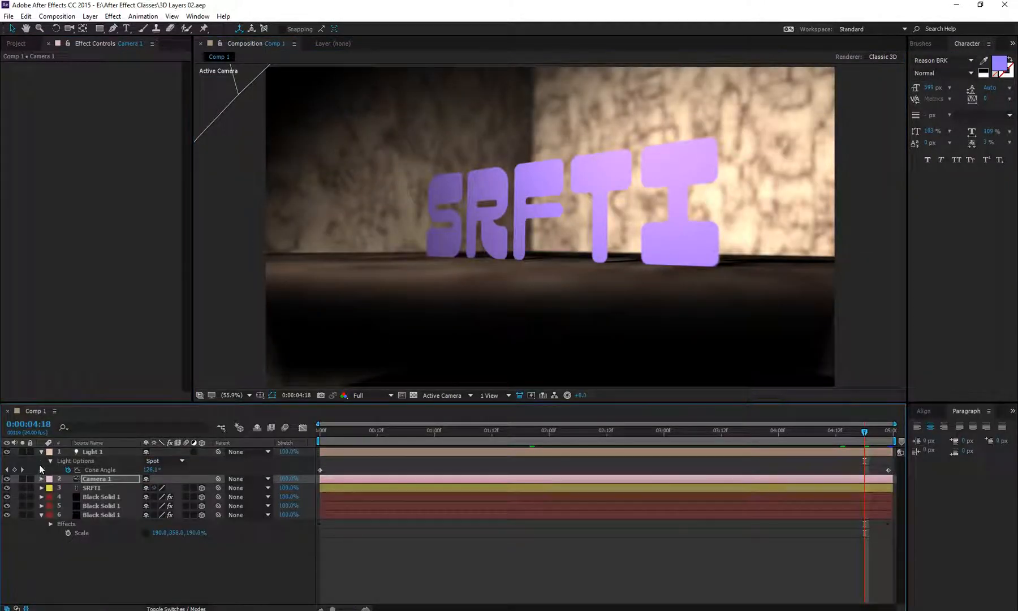
click(41, 451)
click(65, 547)
right_click(69, 548)
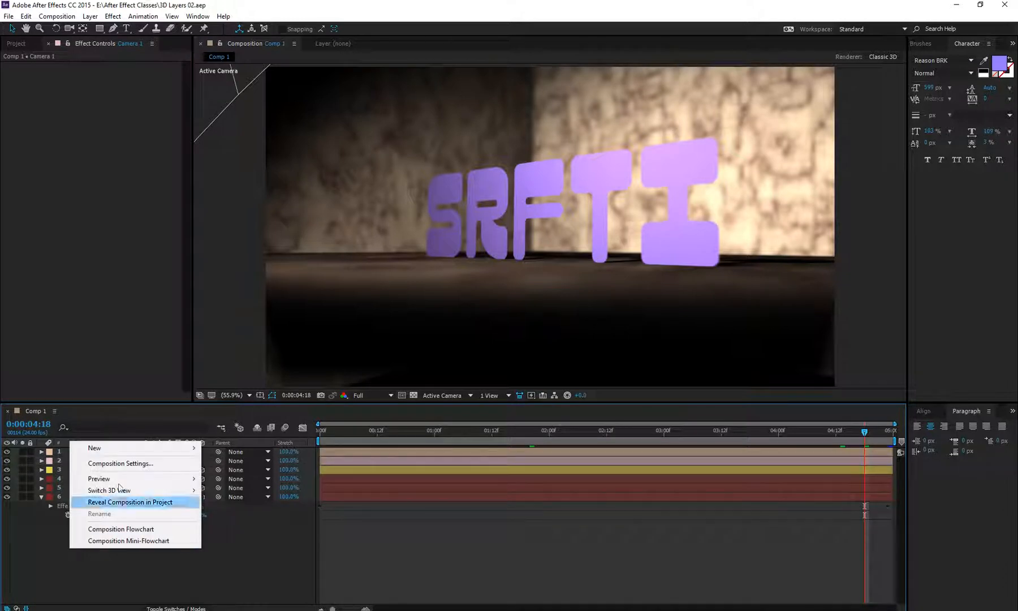
mouse_move(120, 448)
click(280, 534)
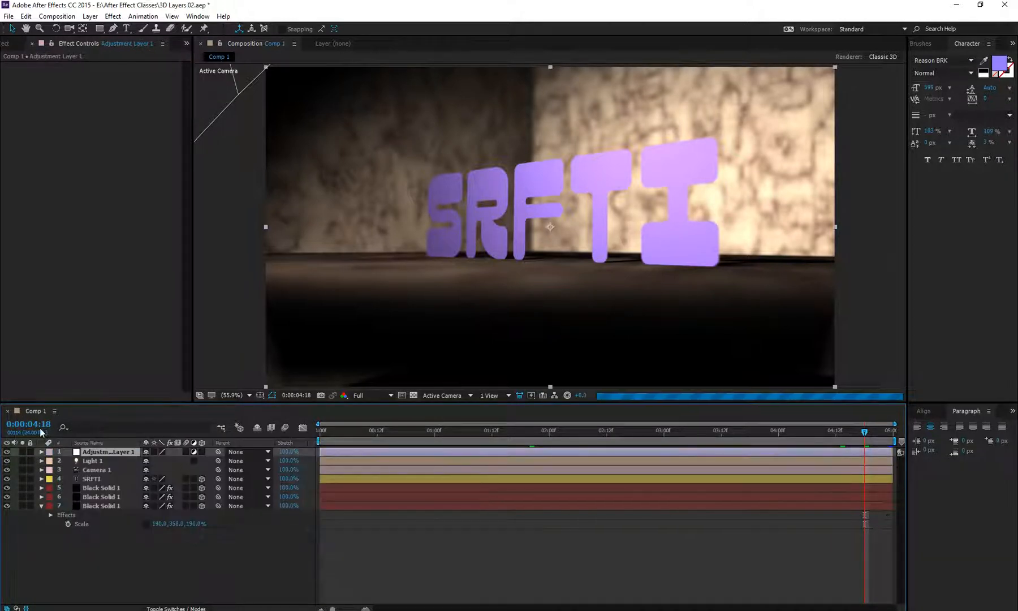
- Search the effects for Levels and apply the Levels effect to the adjustment layer
click(917, 43)
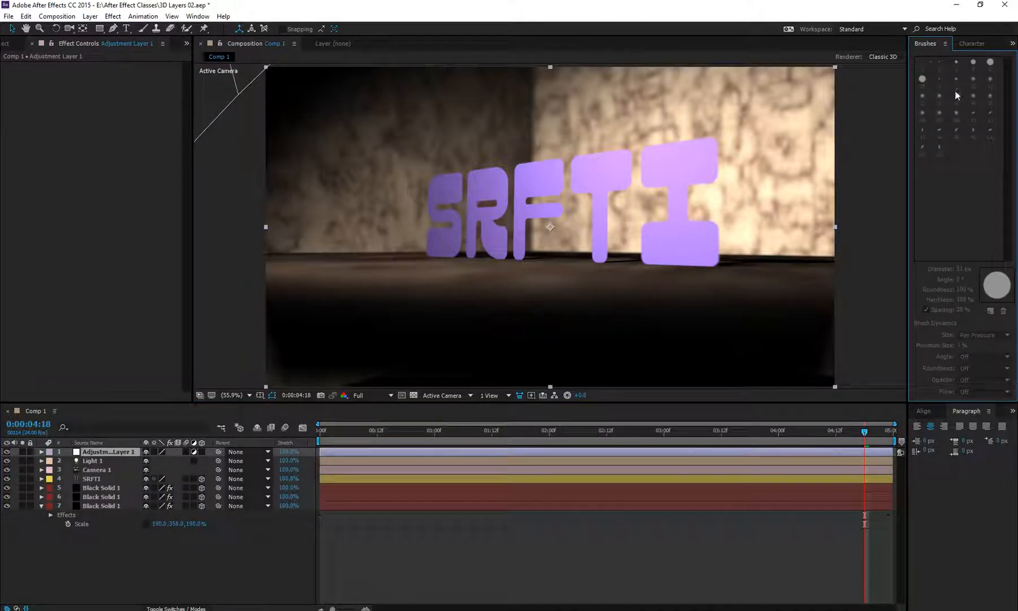
click(1012, 43)
click(981, 56)
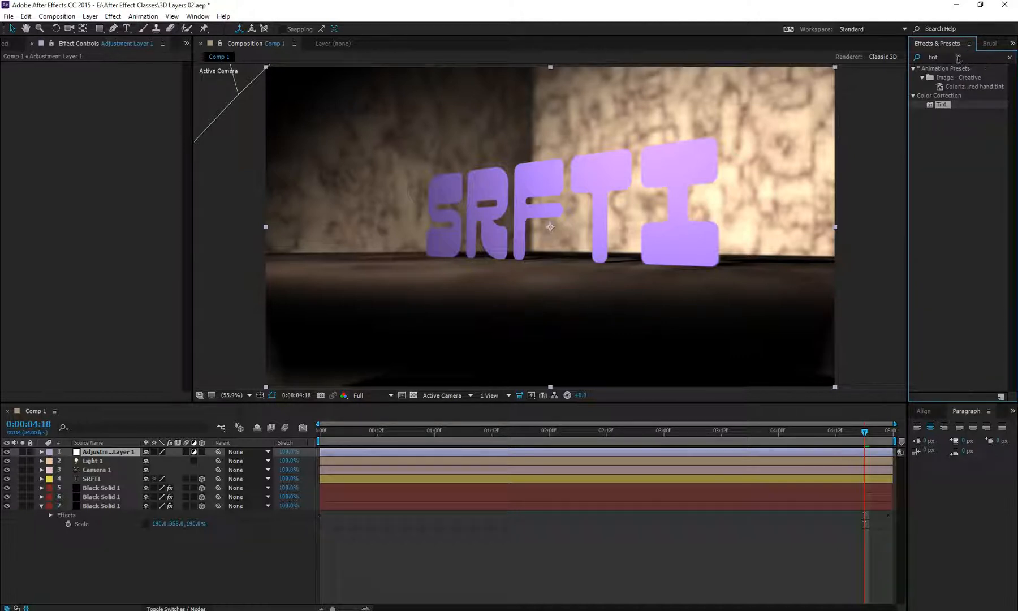
click(938, 57)
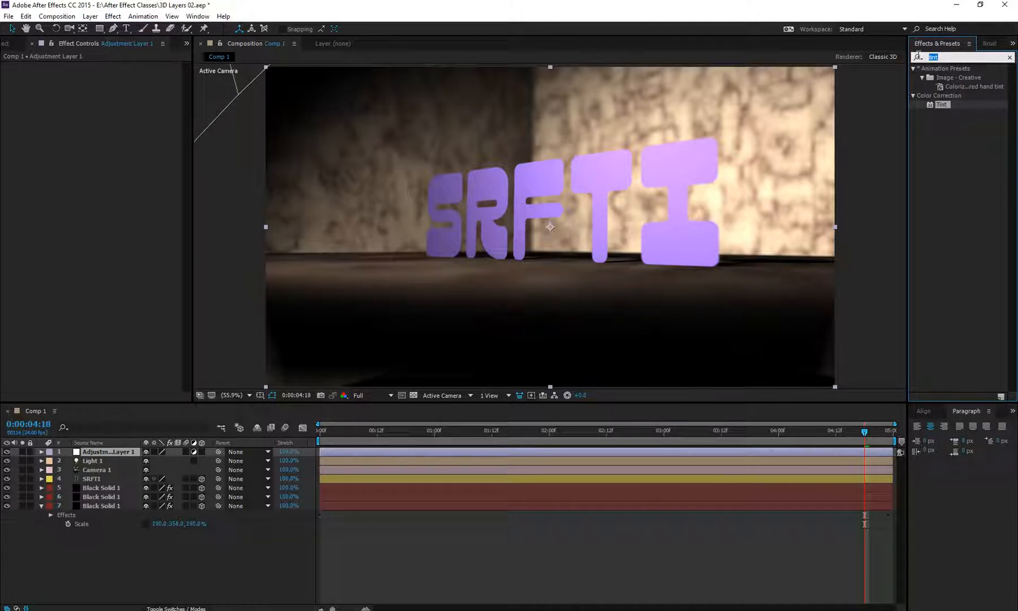
text(lev)
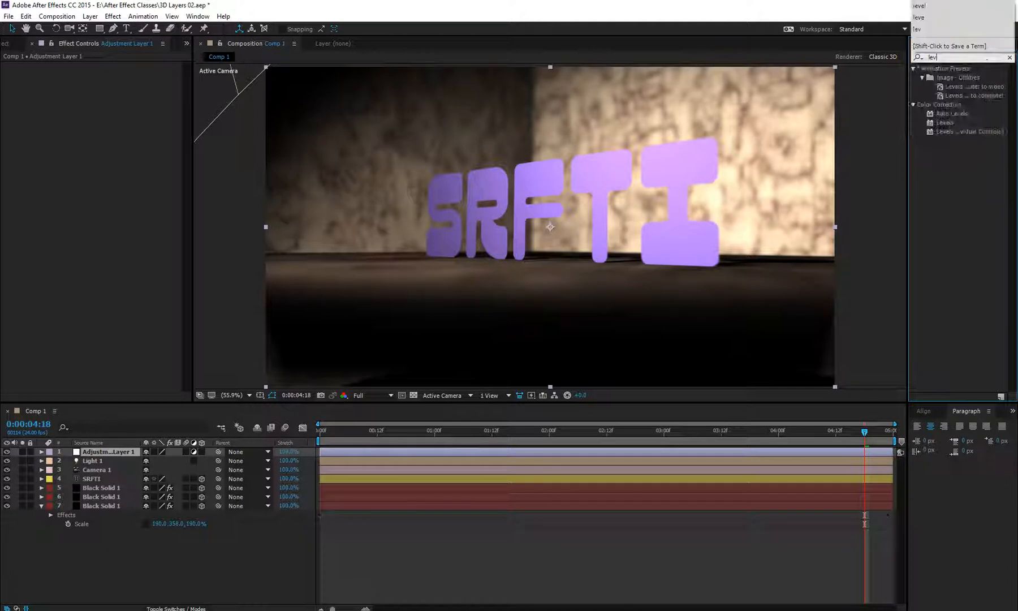
text(e)
drag(956, 123, 148, 99)
- Raise the Levels Blue Output Black to about 81 on the adjustment layer and check the tint at 0:00:03:15
click(138, 75)
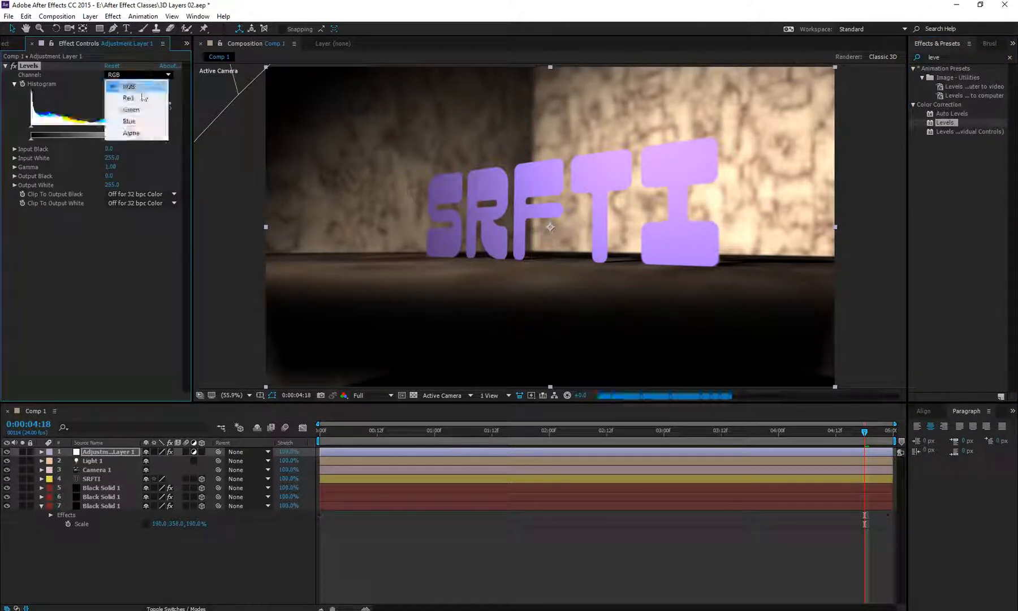
click(129, 121)
drag(33, 140, 38, 141)
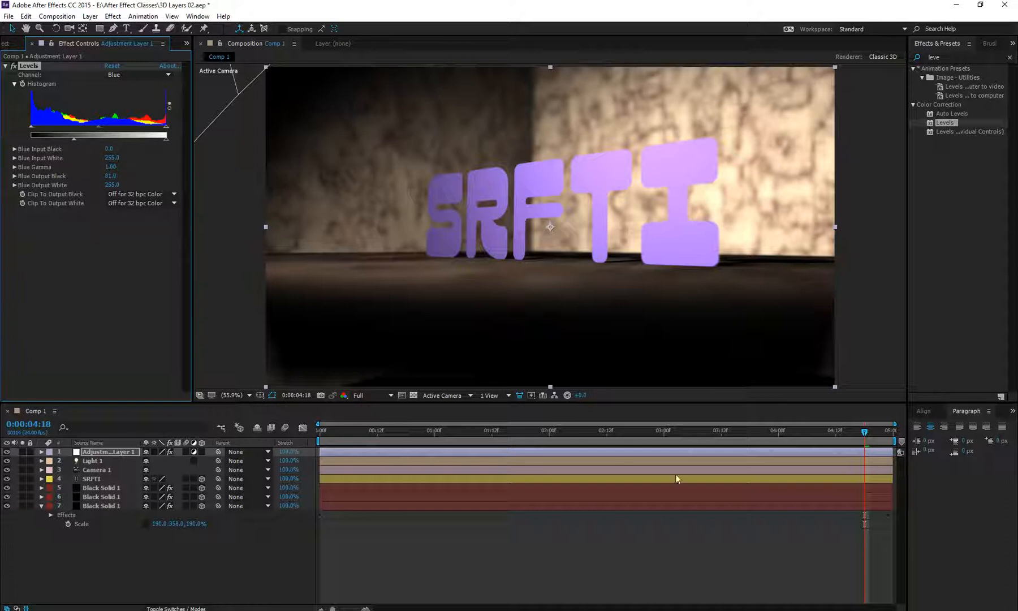
click(738, 439)
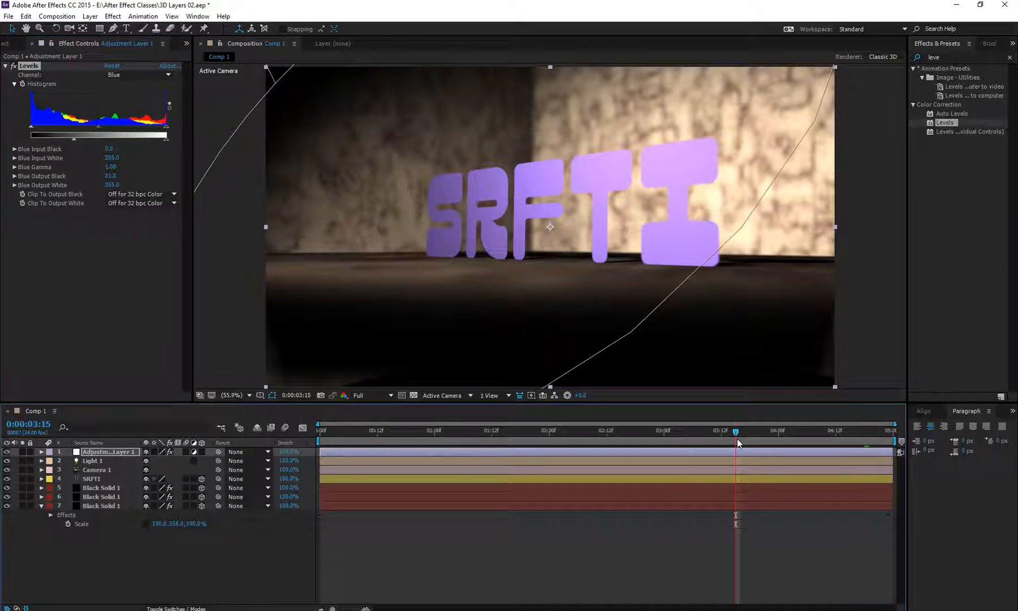
click(711, 453)
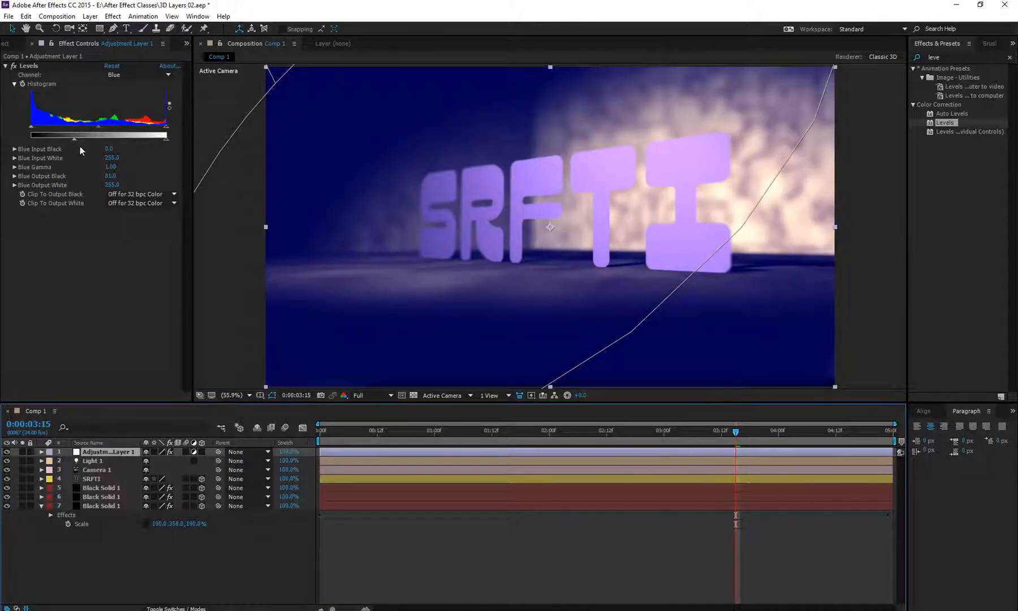
- Set the adjustment layer's Levels to Blue Output Black about 25 and Blue Output White about 232, and raise Red Gamma to about 1.17
drag(58, 140, 38, 140)
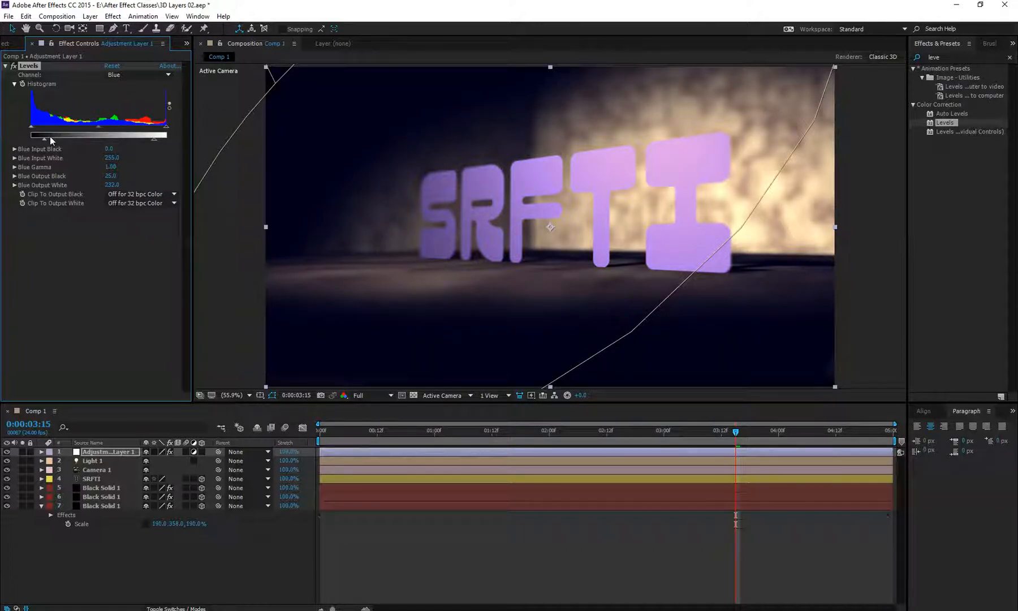
drag(46, 140, 44, 140)
click(130, 75)
click(129, 99)
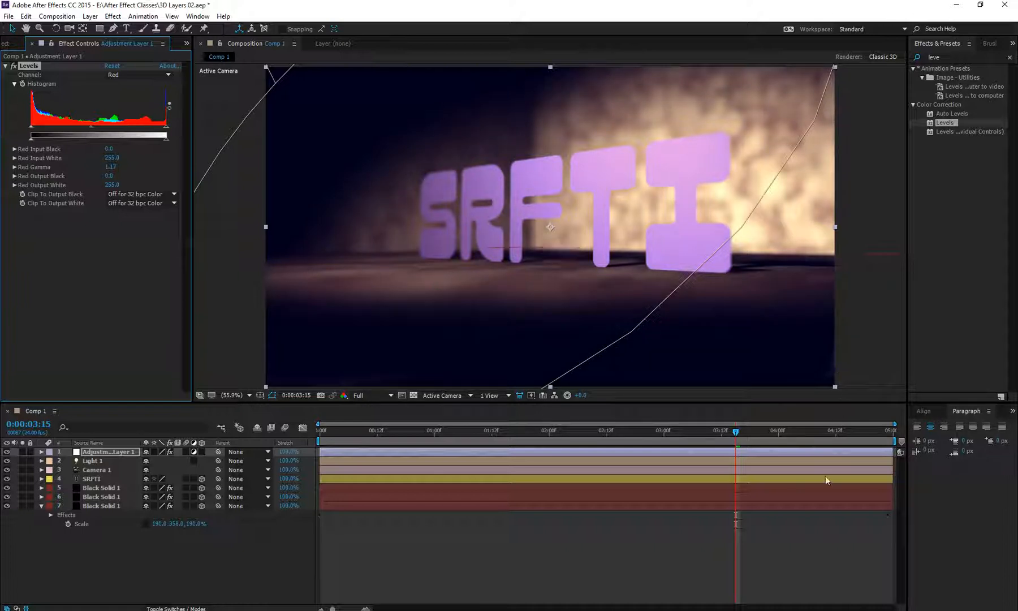
- Deselect the adjustment layer, save the project, and preview the graded animation in a temporarily enlarged composition view
click(665, 572)
key(ctrl+s)
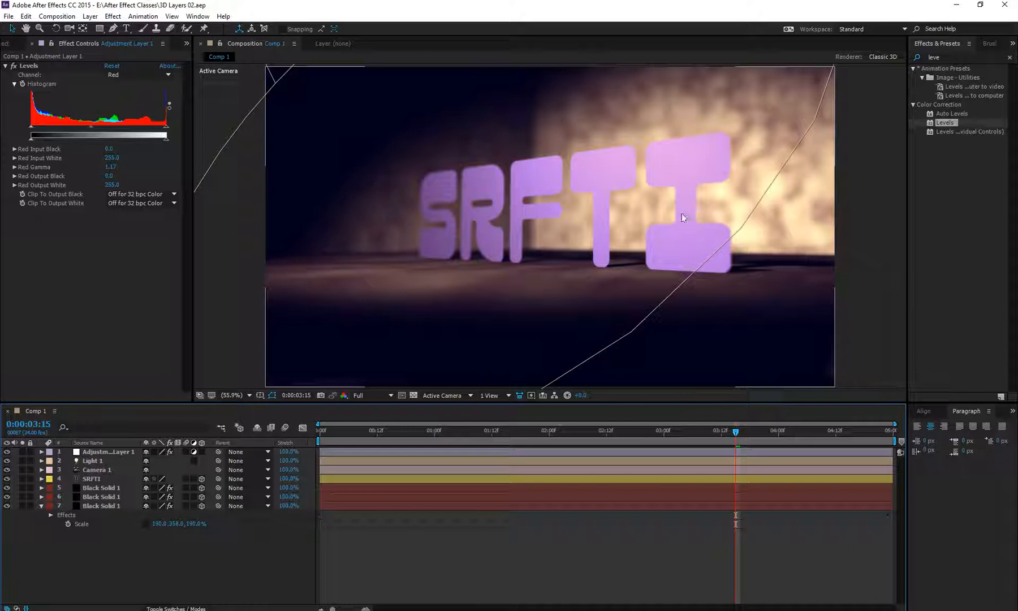
key(grave)
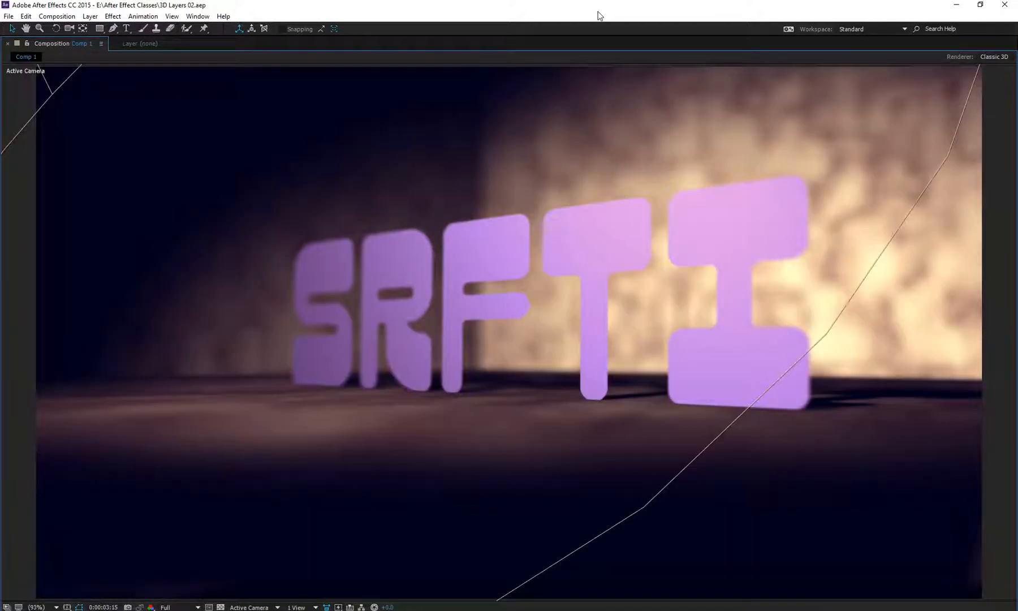
key(space)
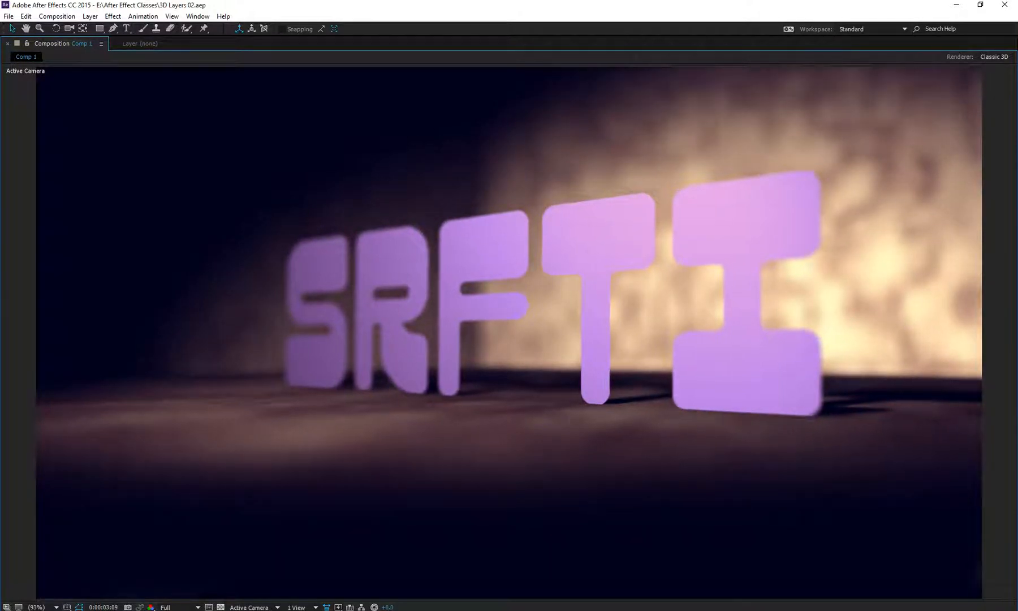
click(348, 609)
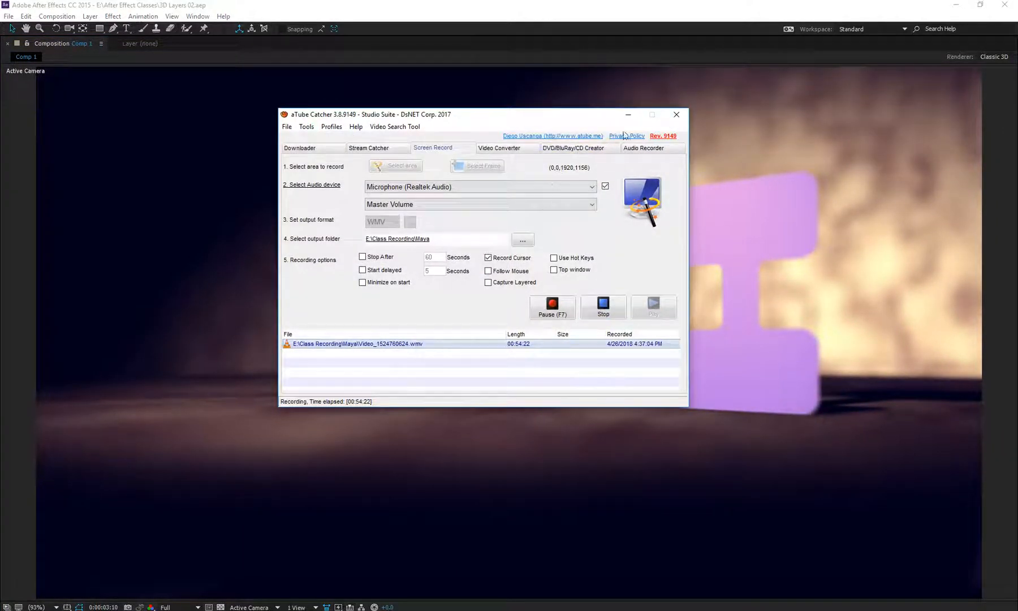
click(627, 114)
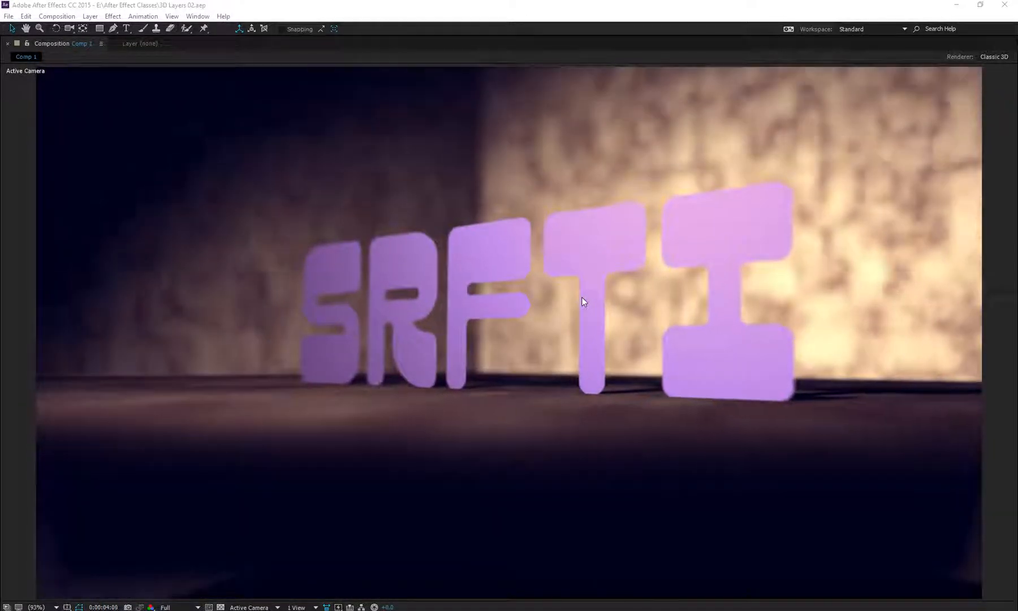
click(505, 5)
key(grave)
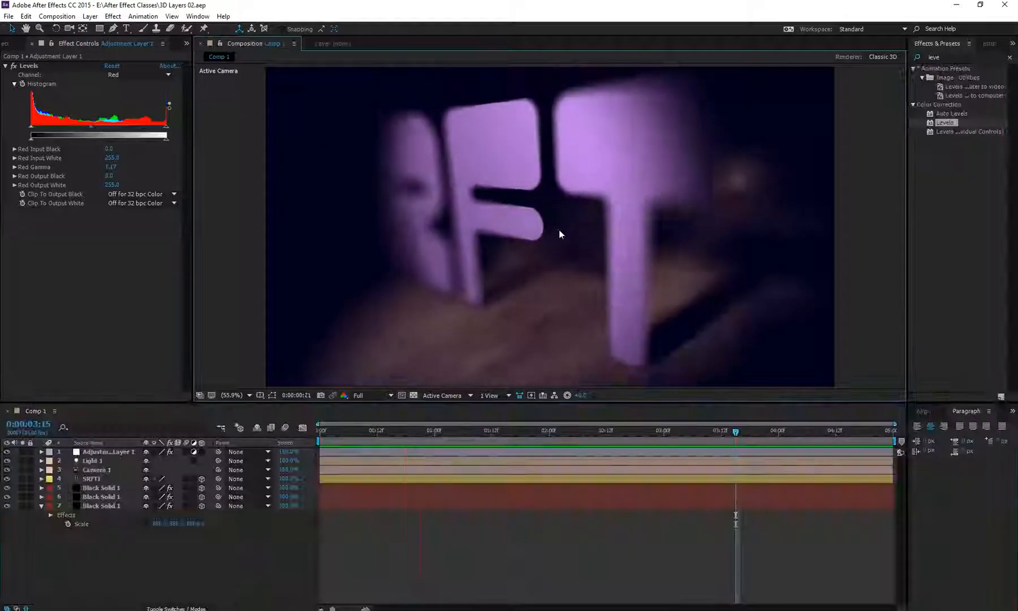